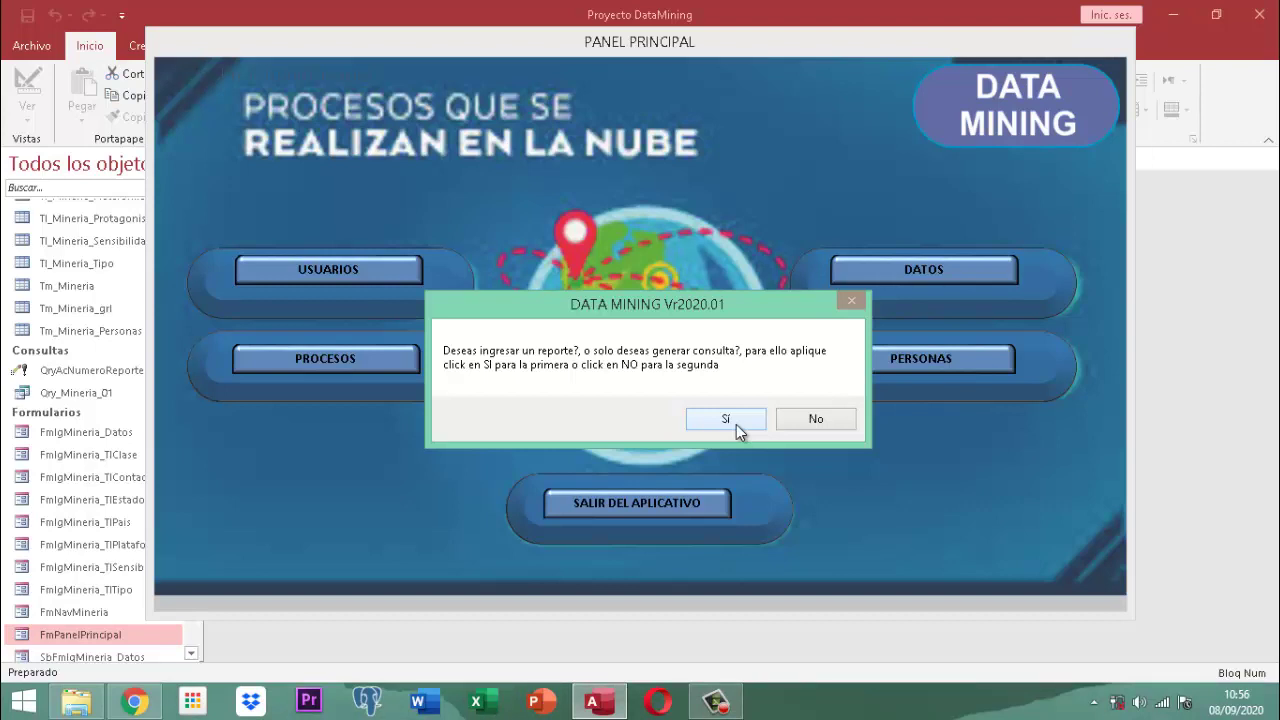
Step: Answer No to the report-or-query question and close the PANEL PRINCIPAL form
click(832, 426)
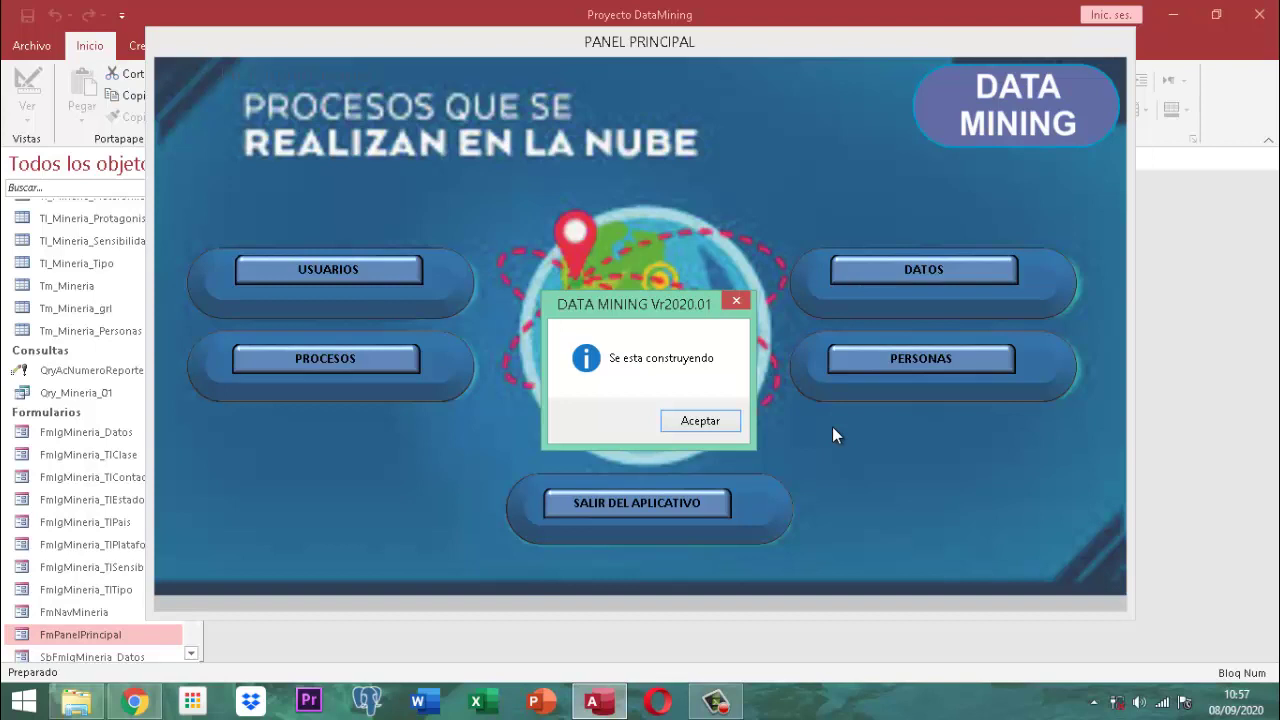
click(702, 423)
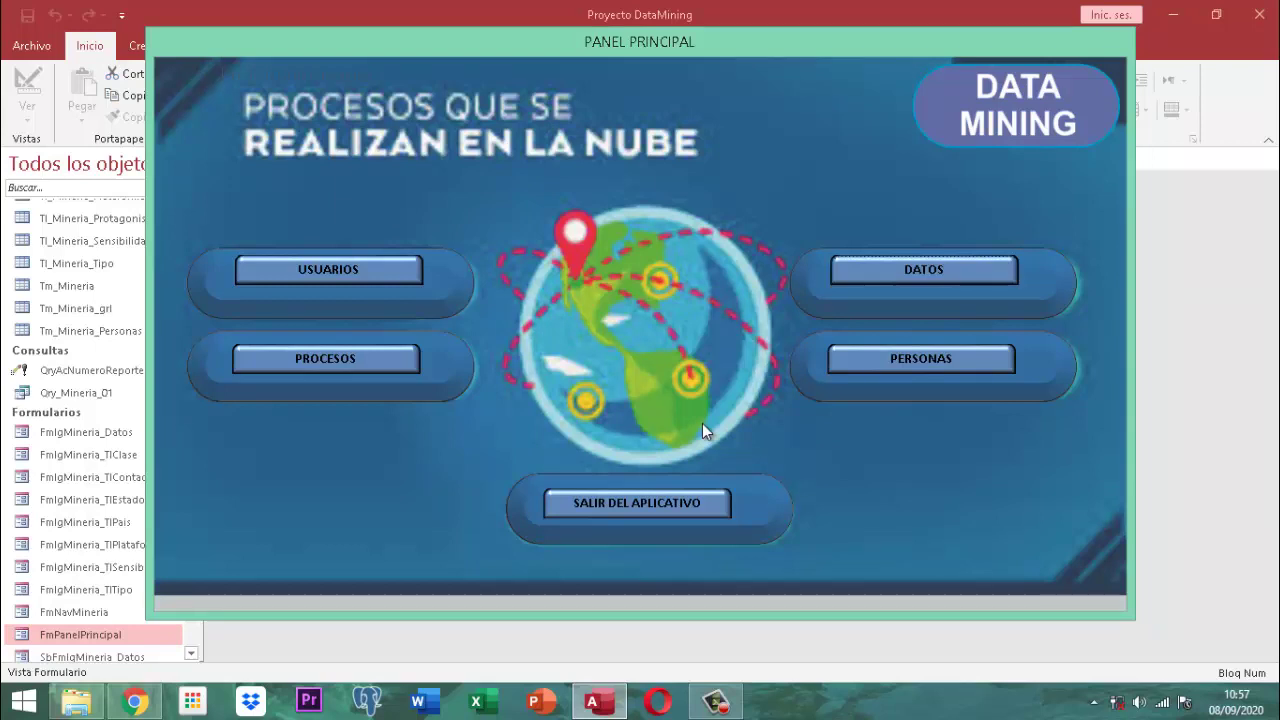
right_click(774, 47)
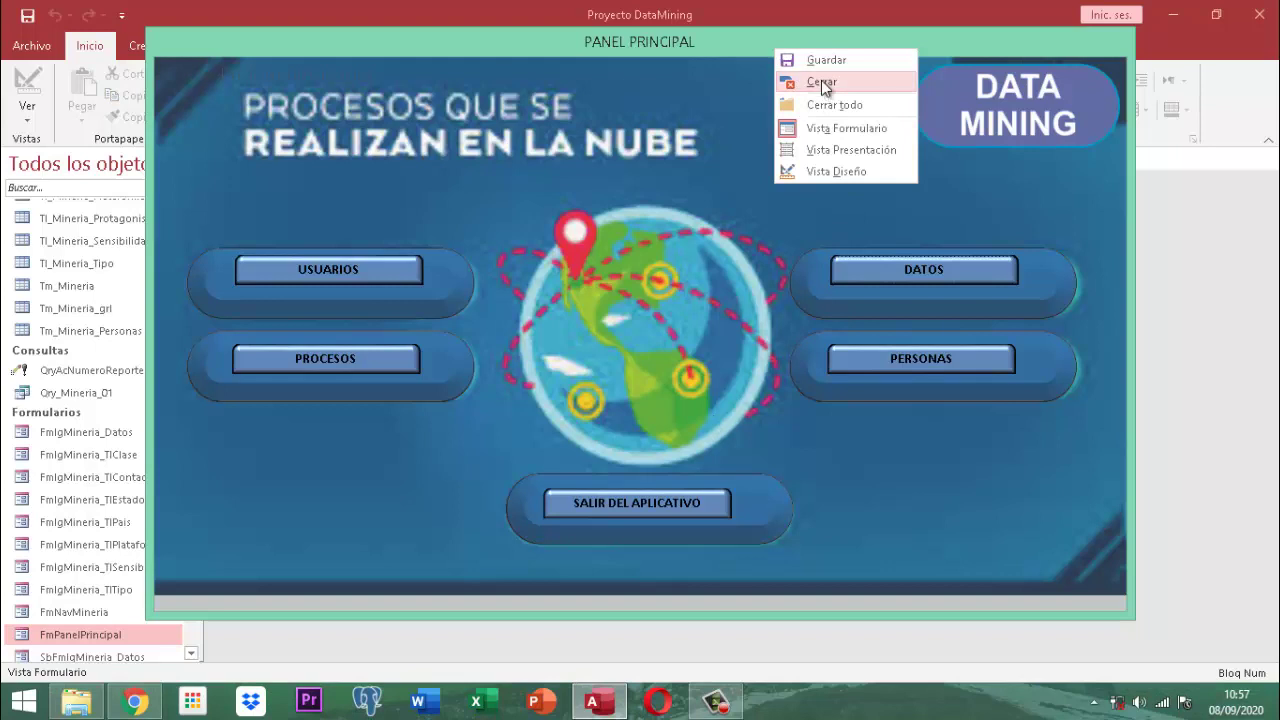
click(821, 84)
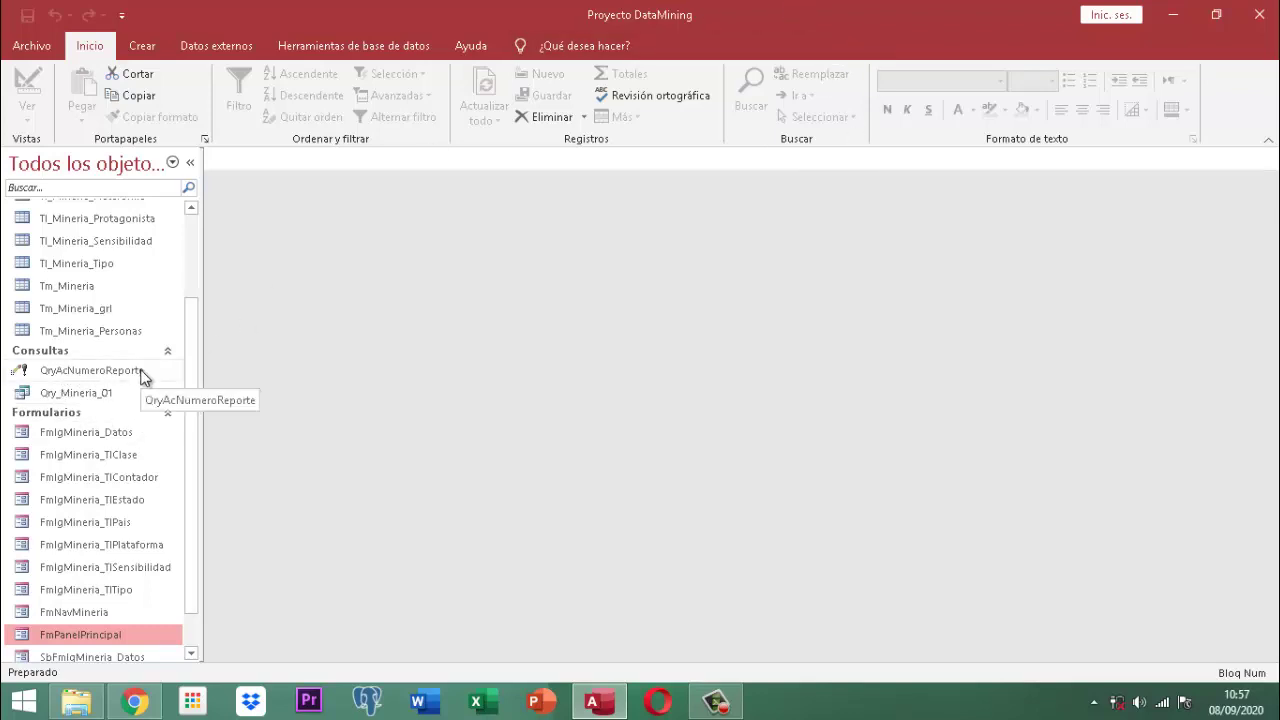
Step: Open the query Qry_Mineria_01 in design view to examine its tables and fields, and close it
scroll(141, 390, down, 1)
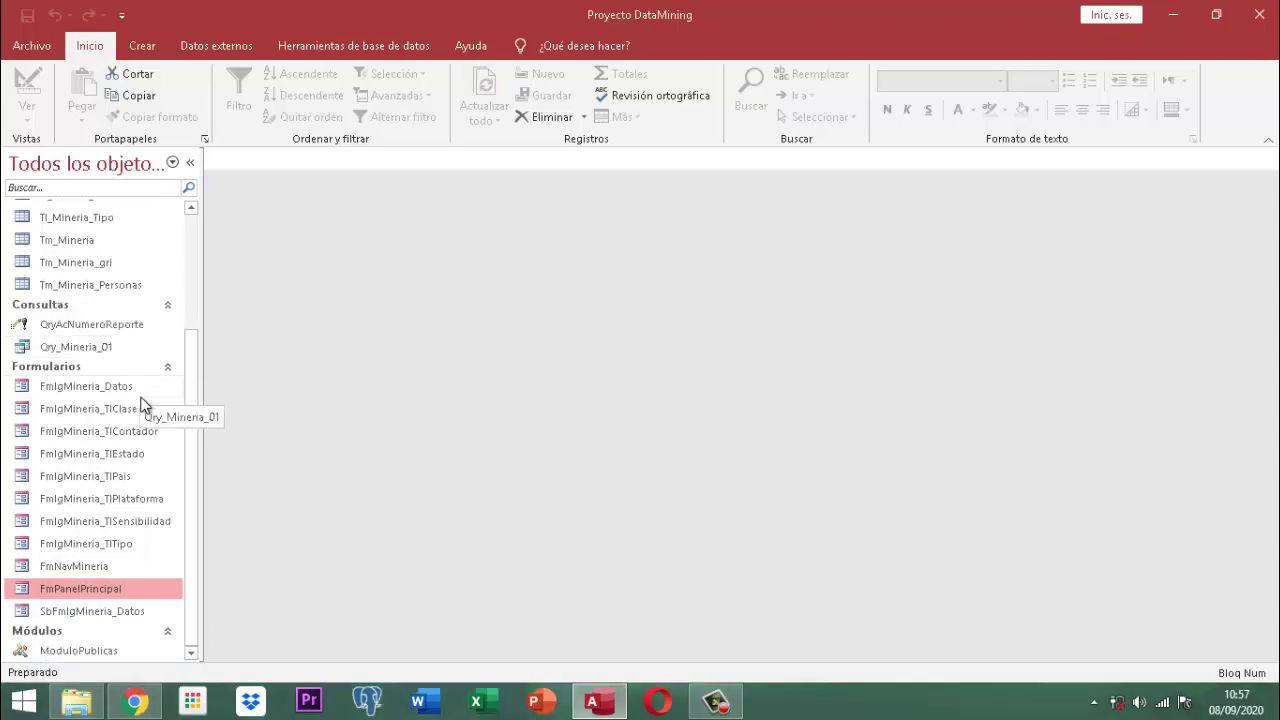
click(64, 350)
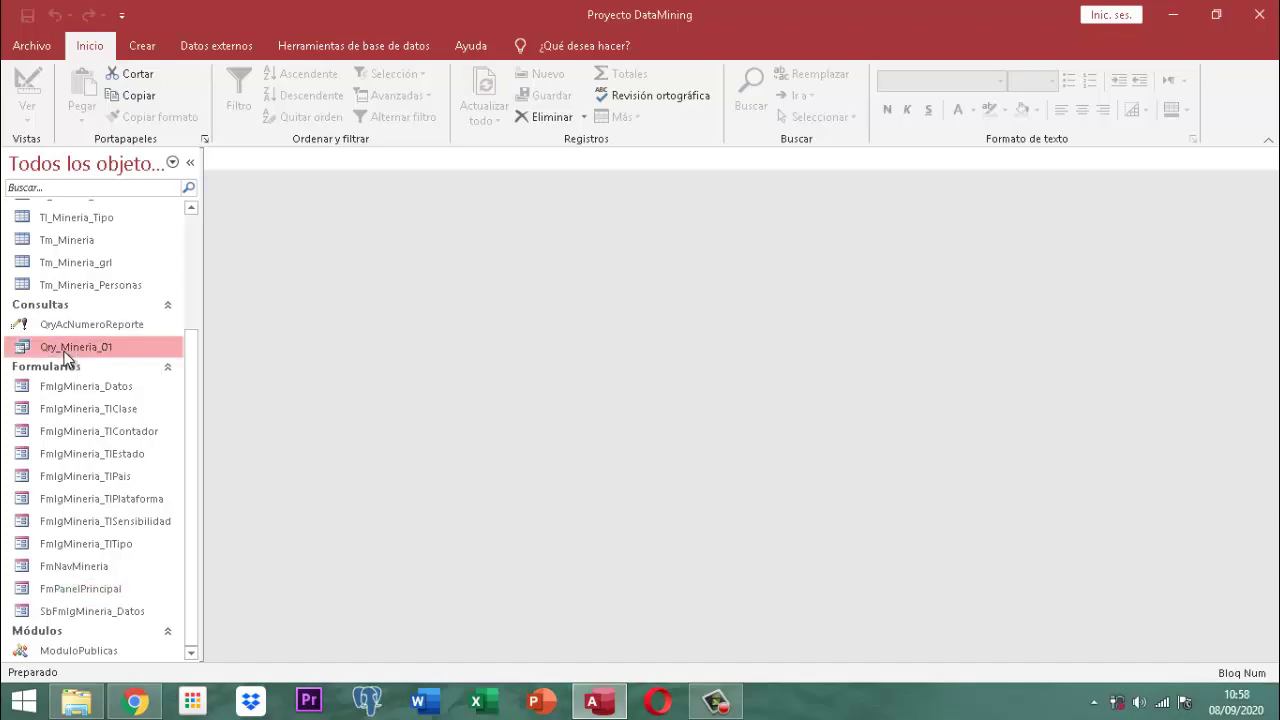
right_click(64, 351)
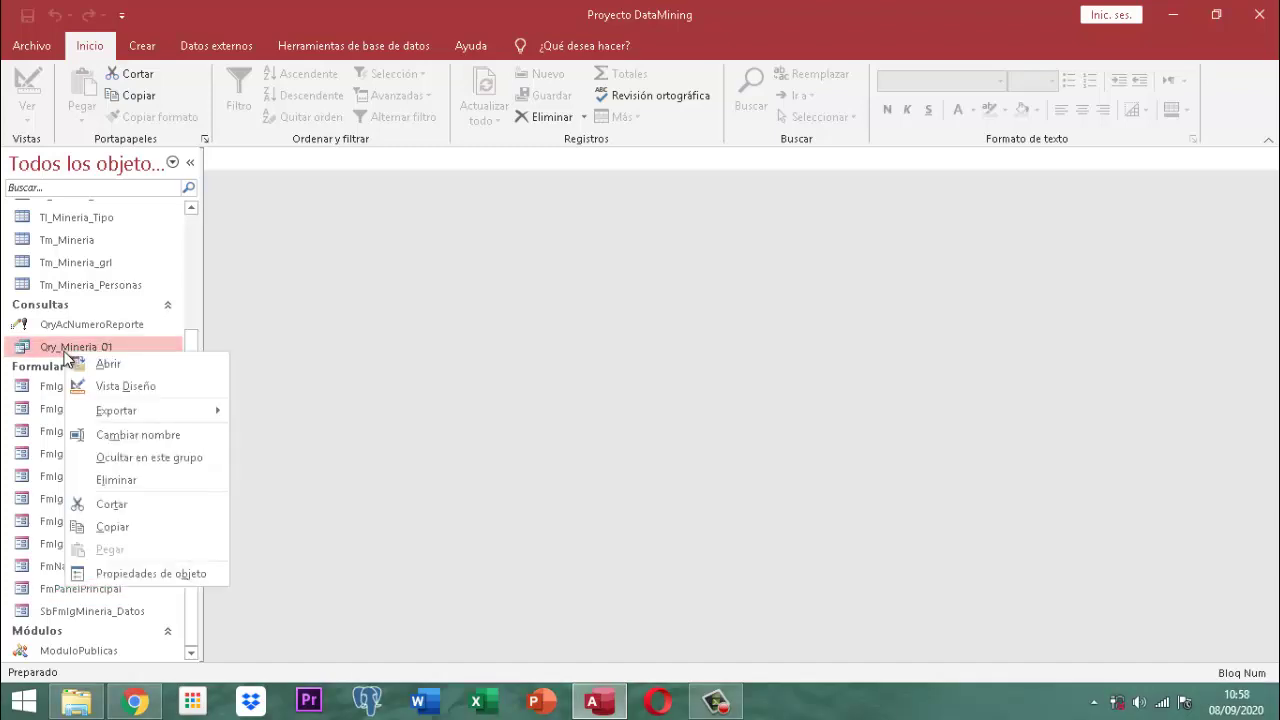
click(142, 389)
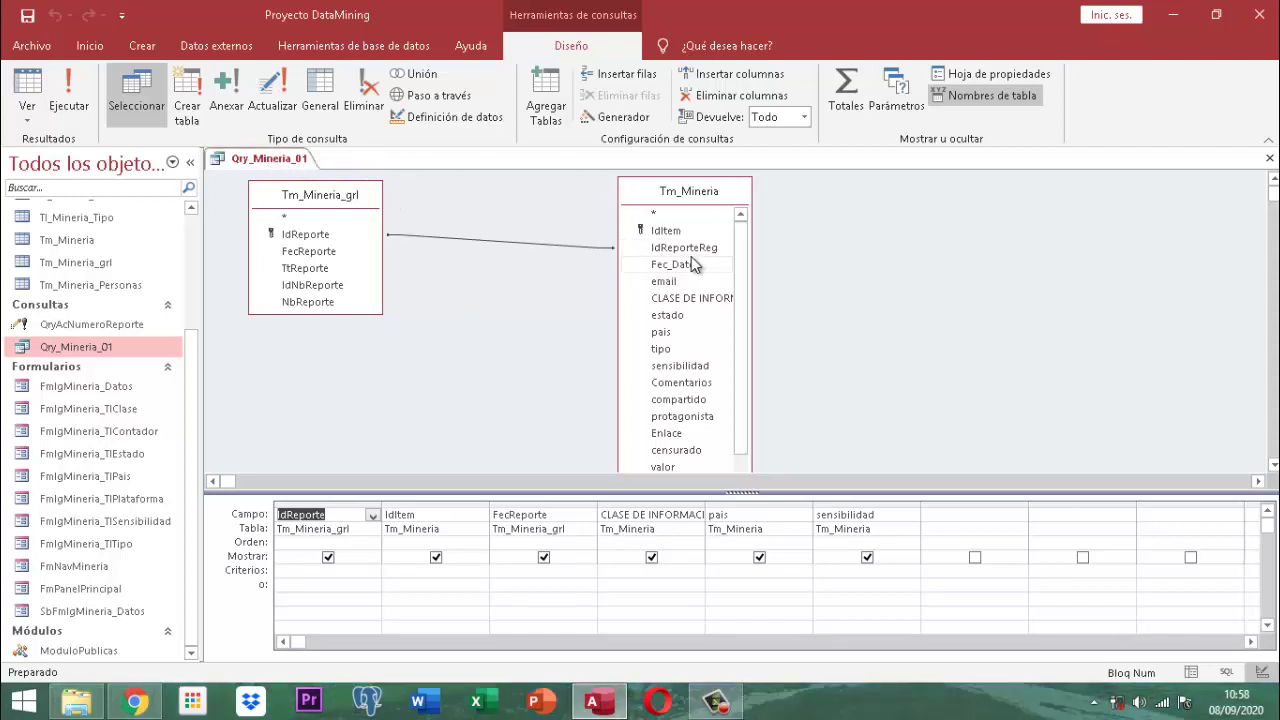
right_click(270, 167)
click(326, 193)
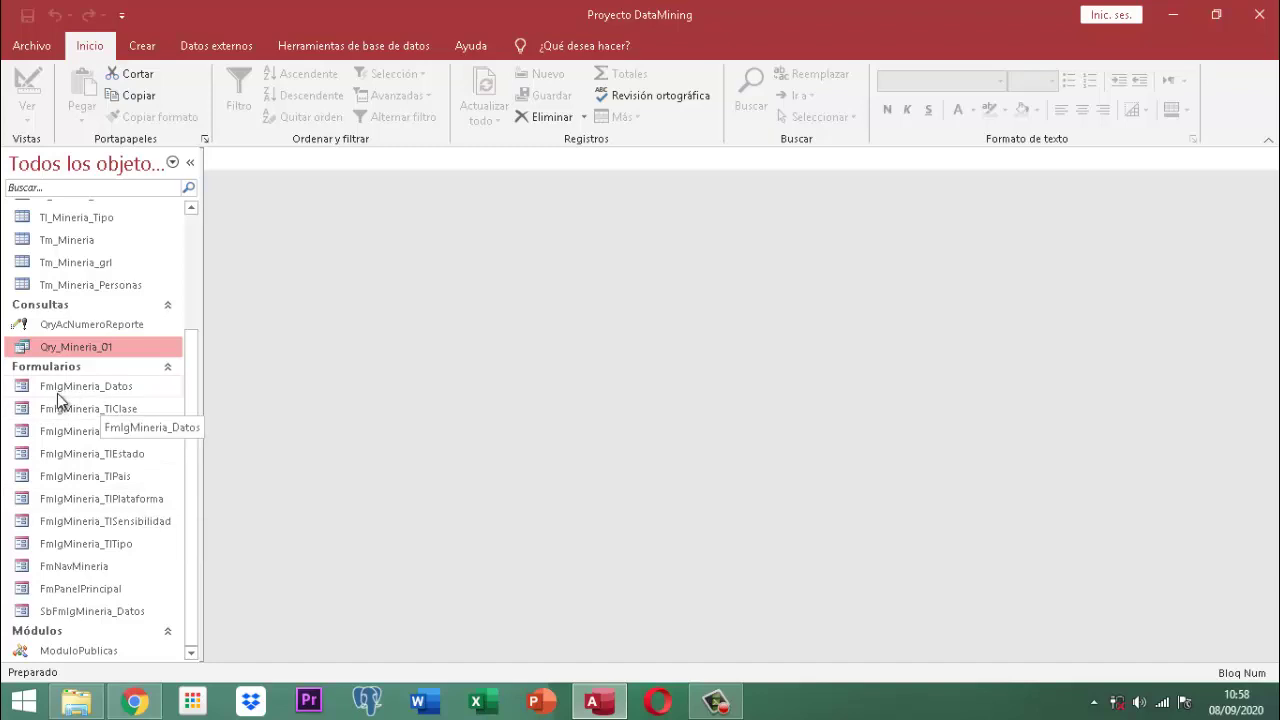
Step: Organize the database object list by creation date and filter it to the Antiguo group
click(127, 390)
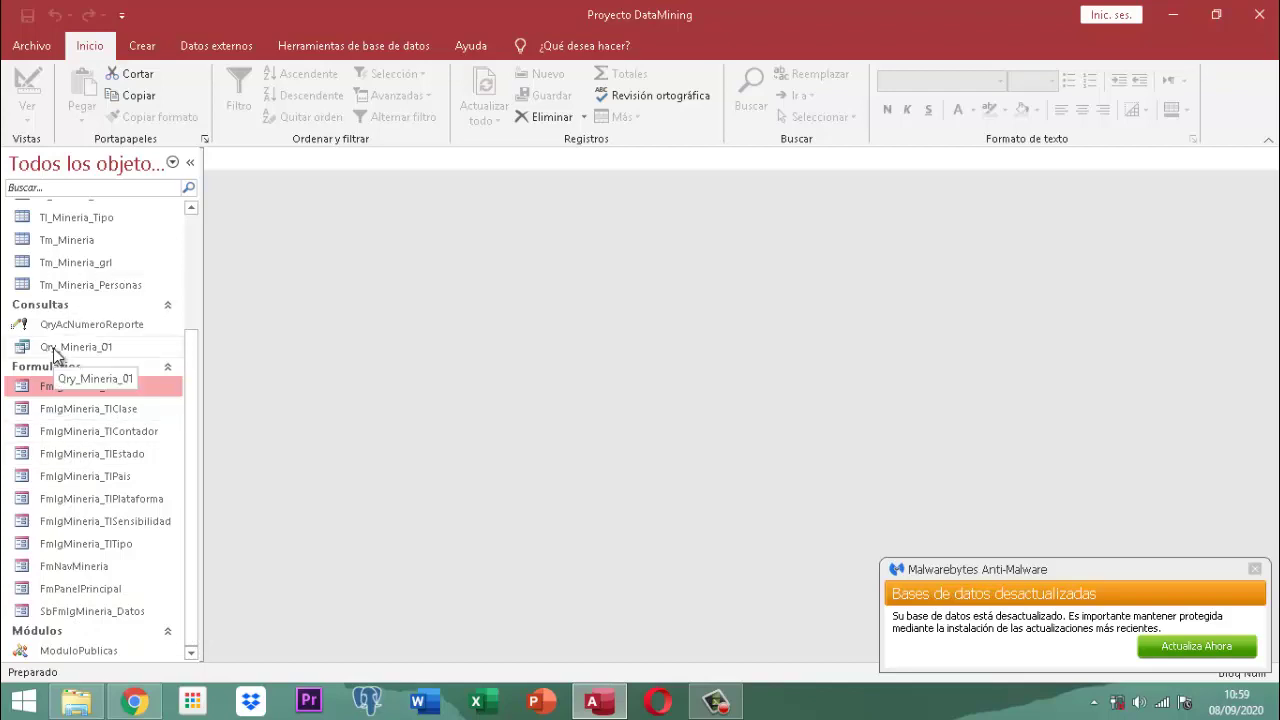
click(70, 165)
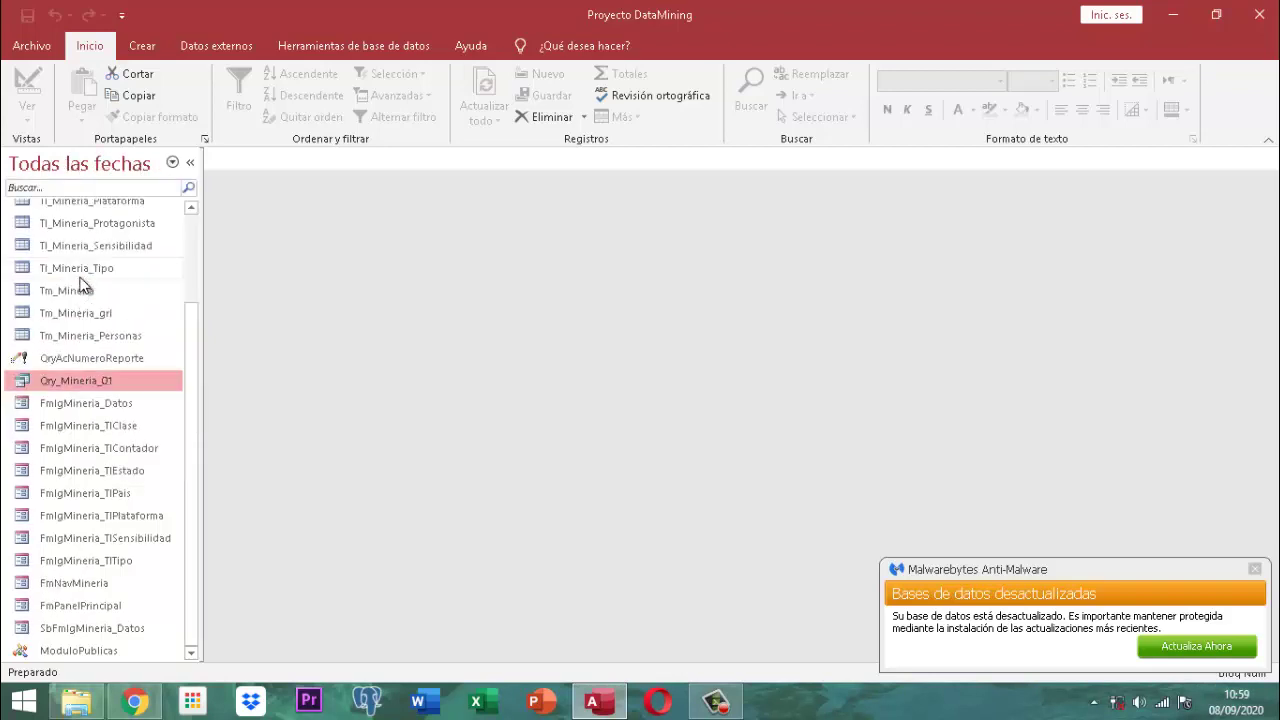
click(82, 166)
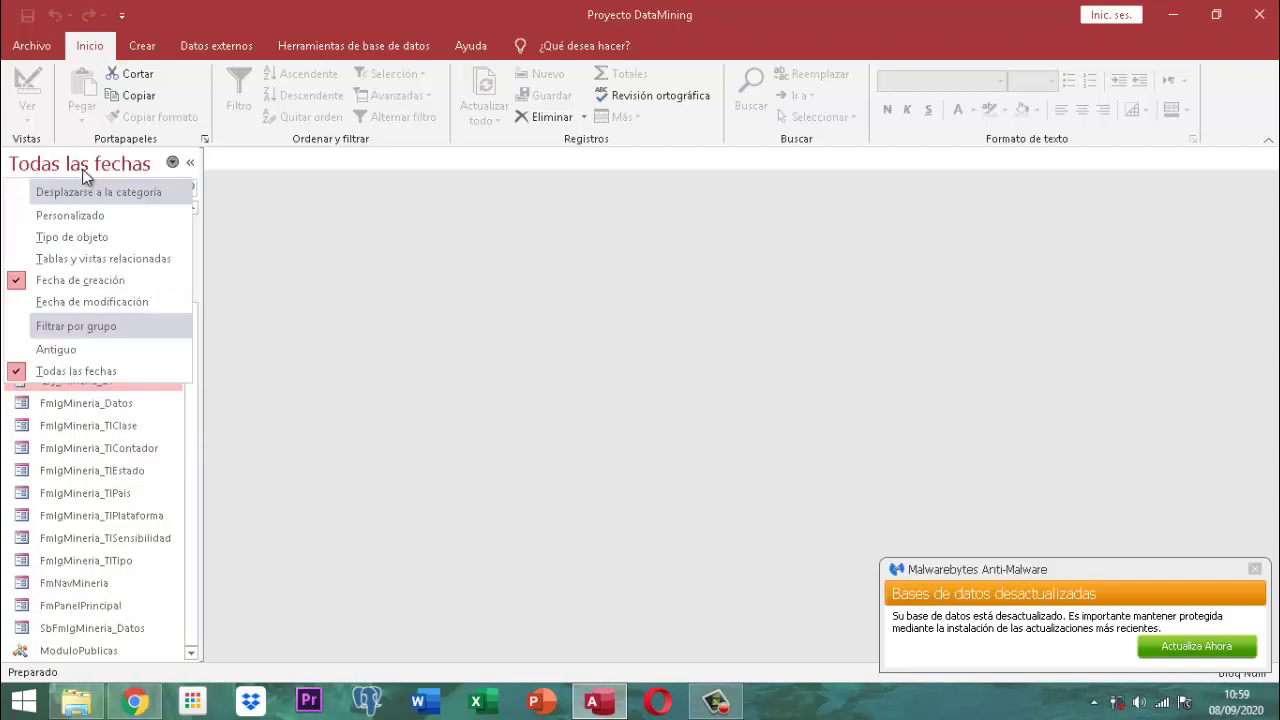
click(63, 350)
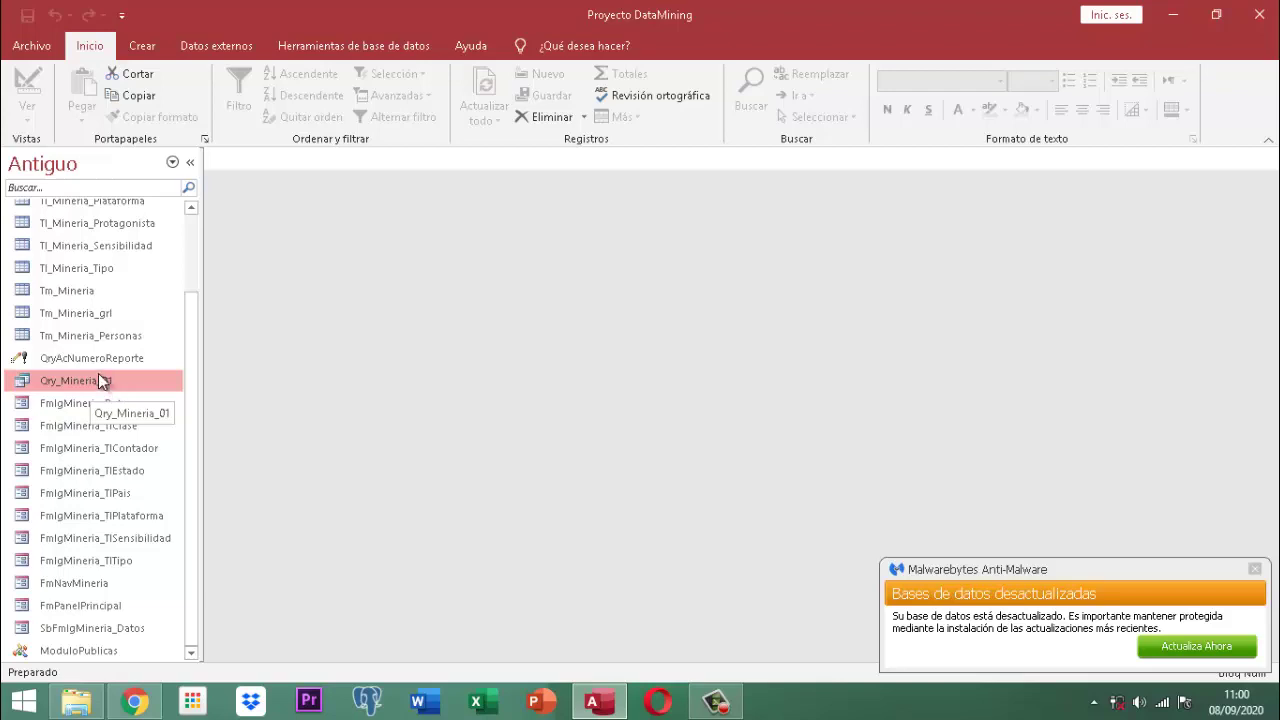
Step: Review the field layout of Qry_Mineria_01 in design view once more and close the query
right_click(99, 380)
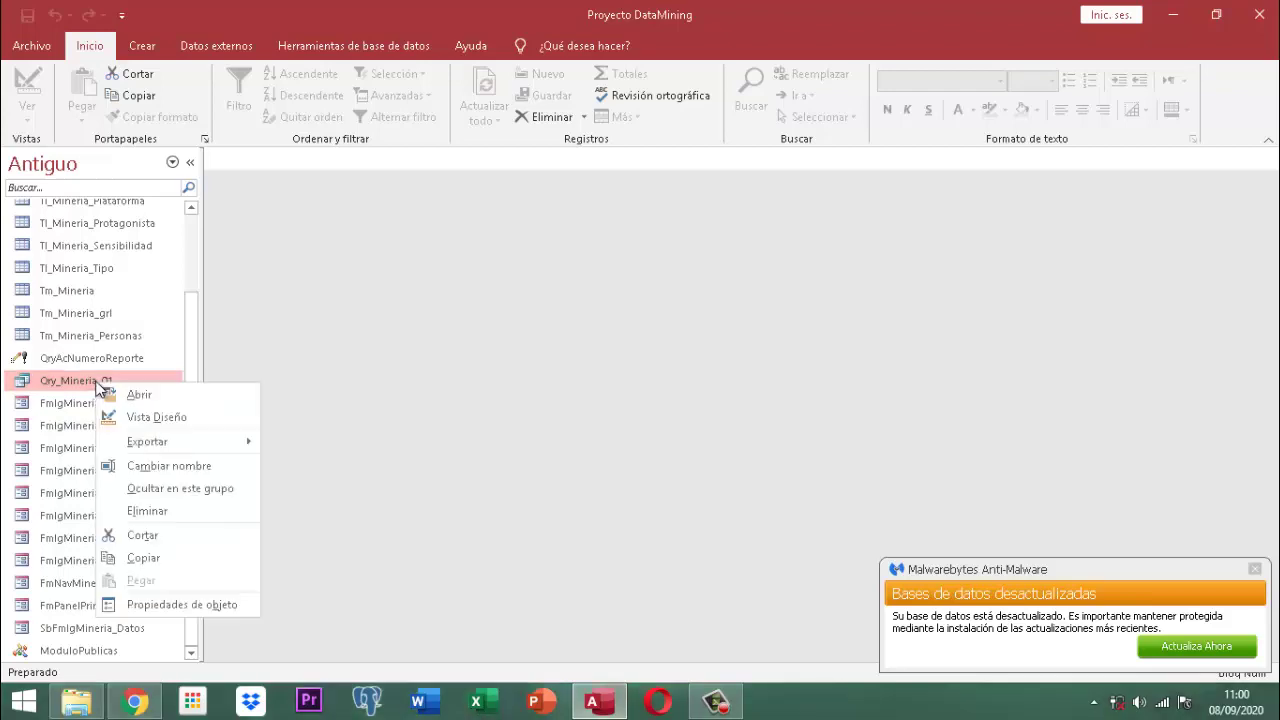
click(162, 423)
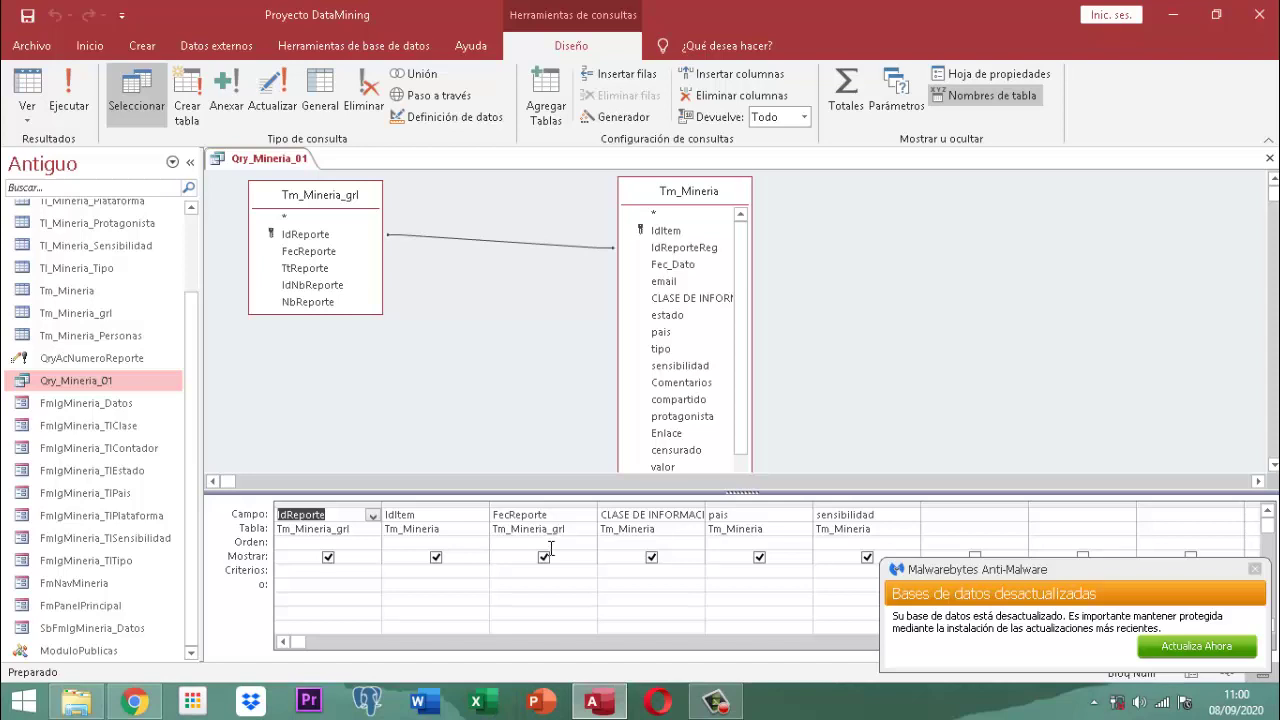
right_click(279, 161)
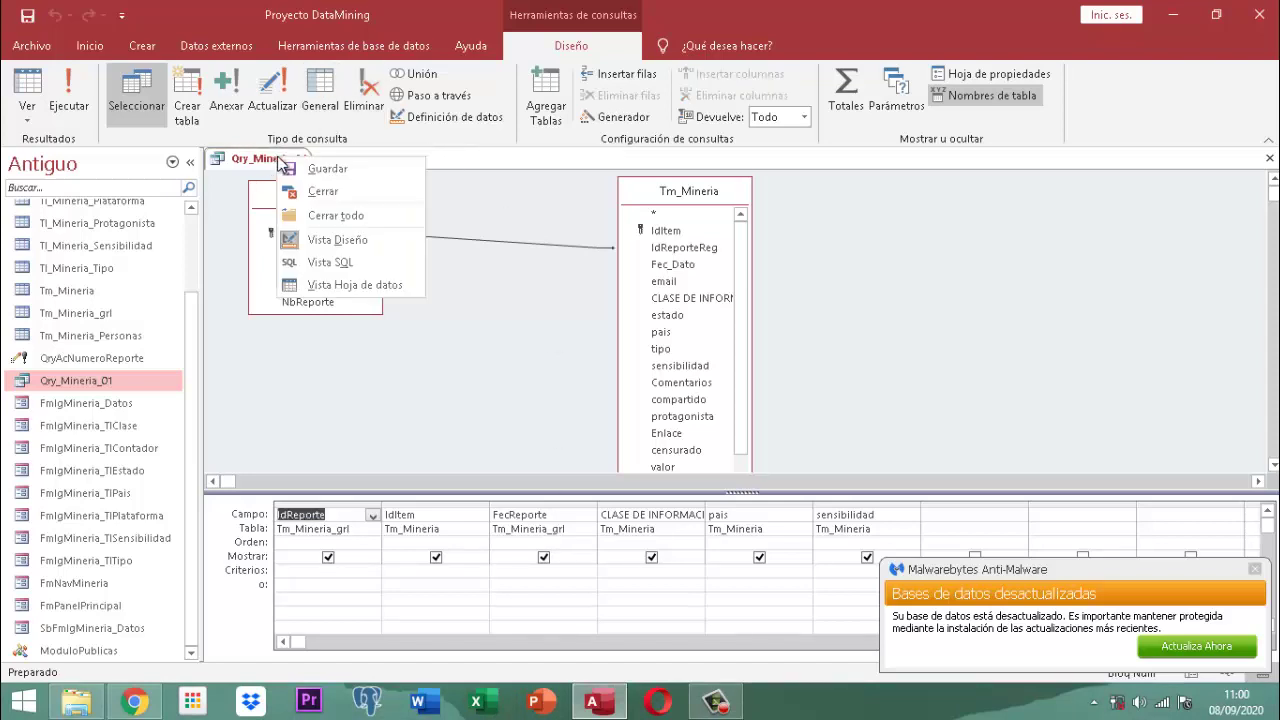
click(323, 191)
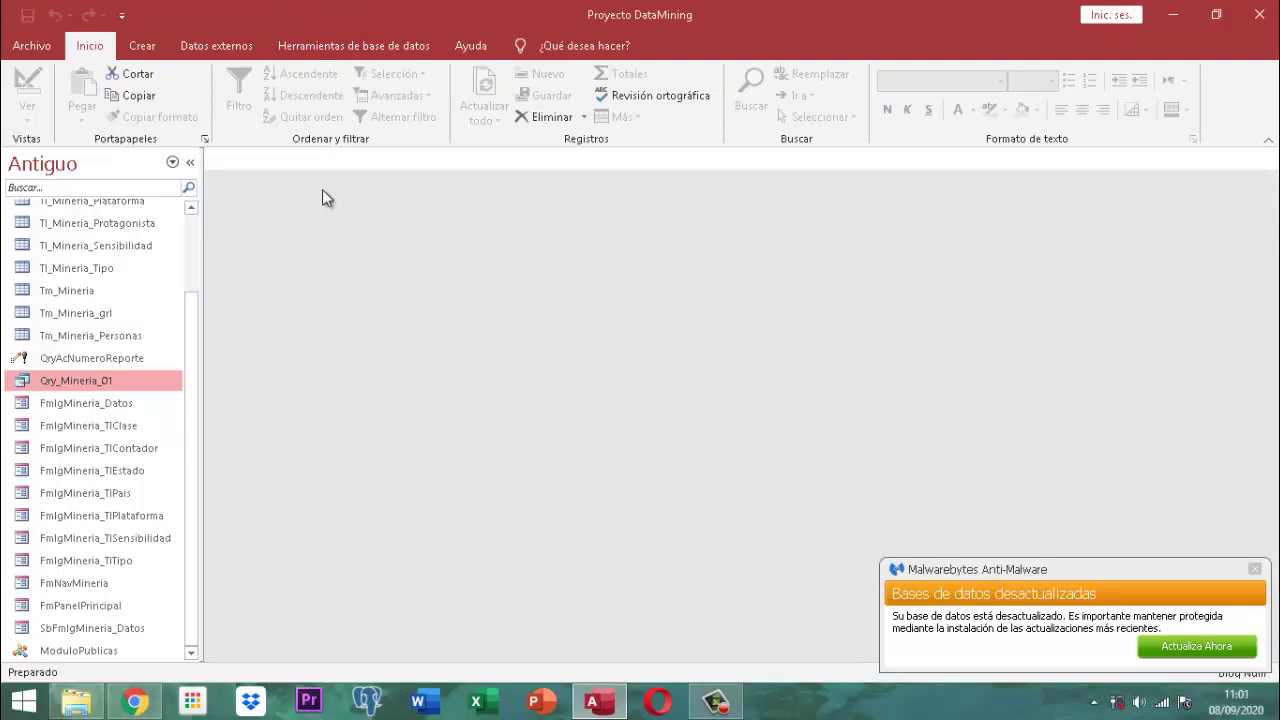
Step: Create a new query in design view based on the table Tm_Mineria_grl
click(145, 44)
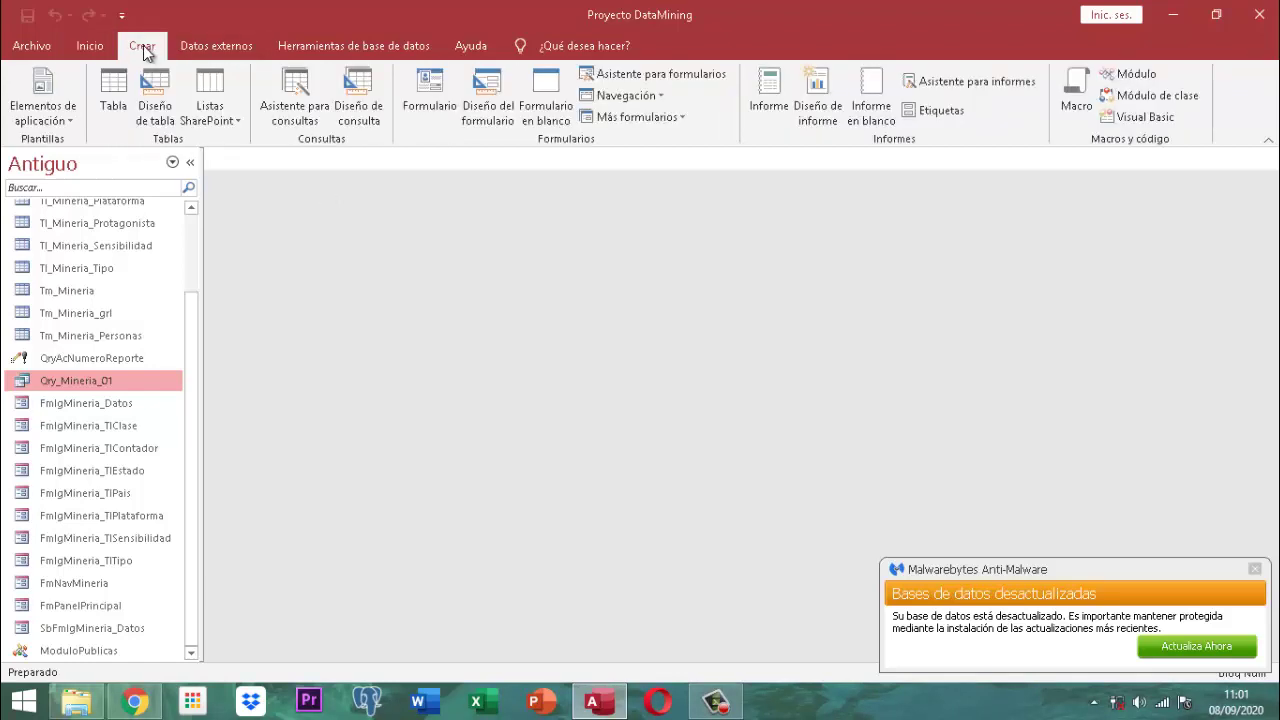
click(362, 74)
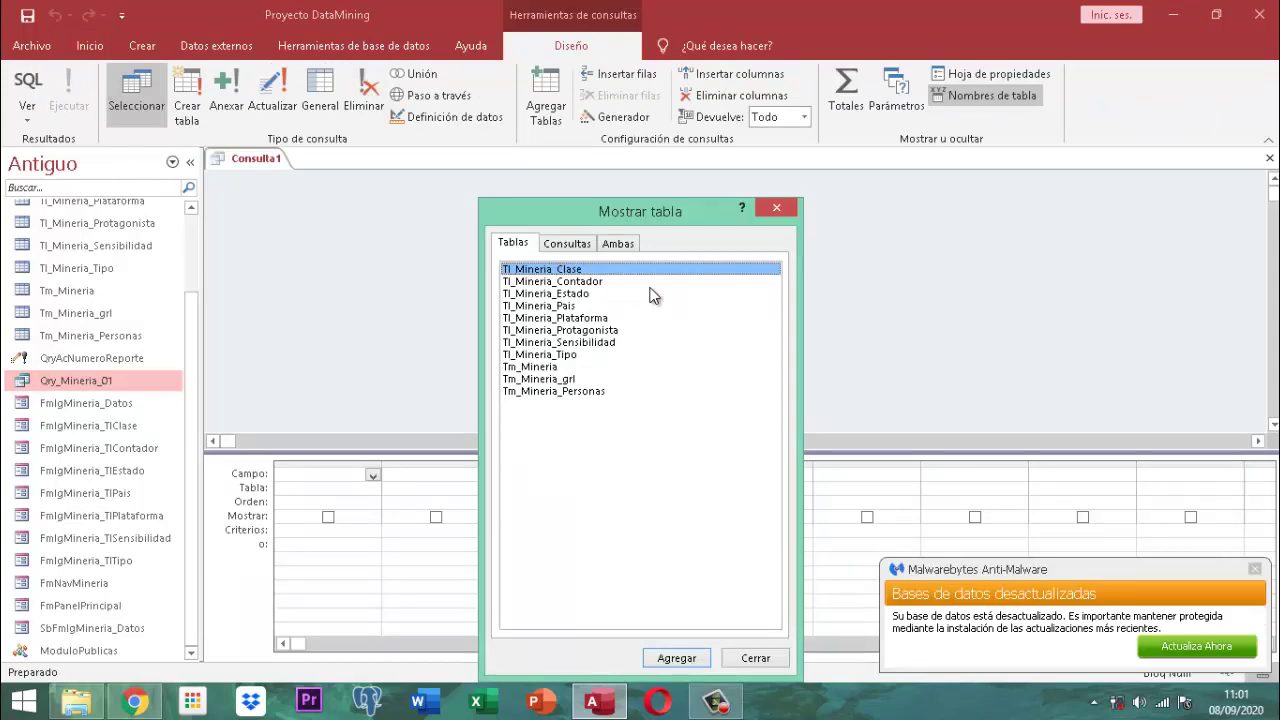
click(562, 380)
click(676, 658)
click(756, 658)
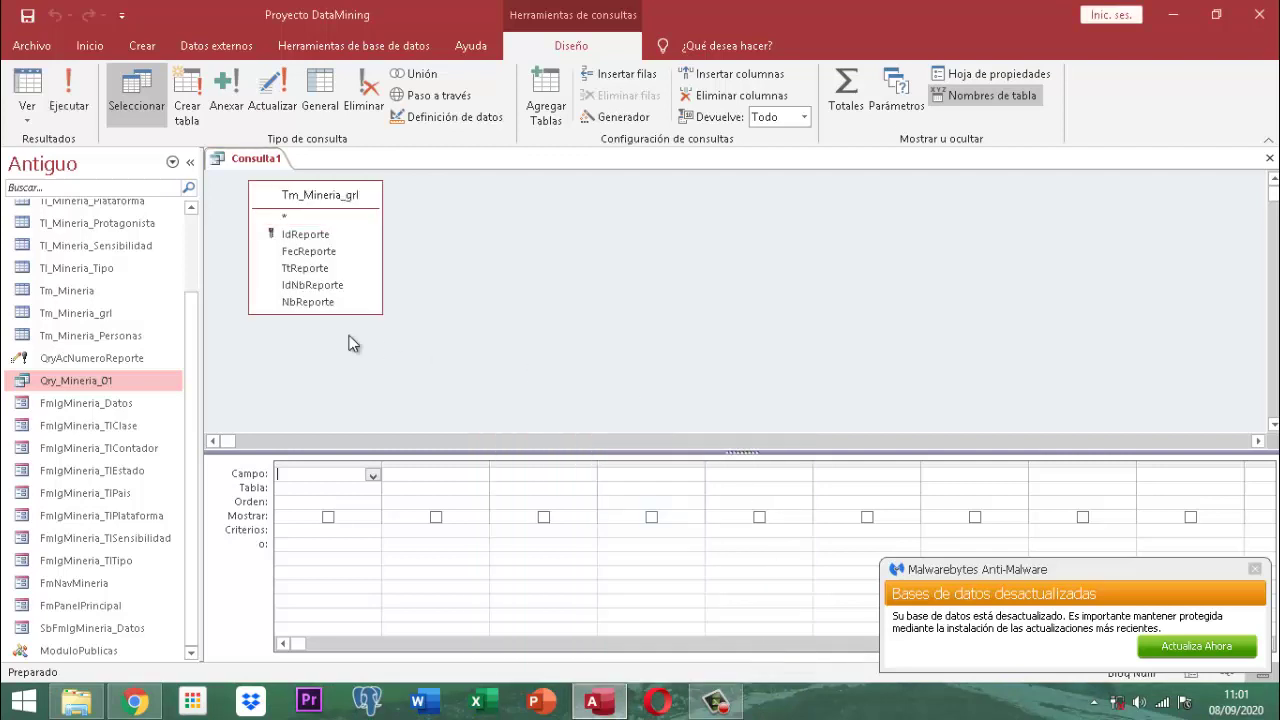
Step: Add all Tm_Mineria_grl fields from IdReporte through NbReporte to the query's design grid
click(323, 236)
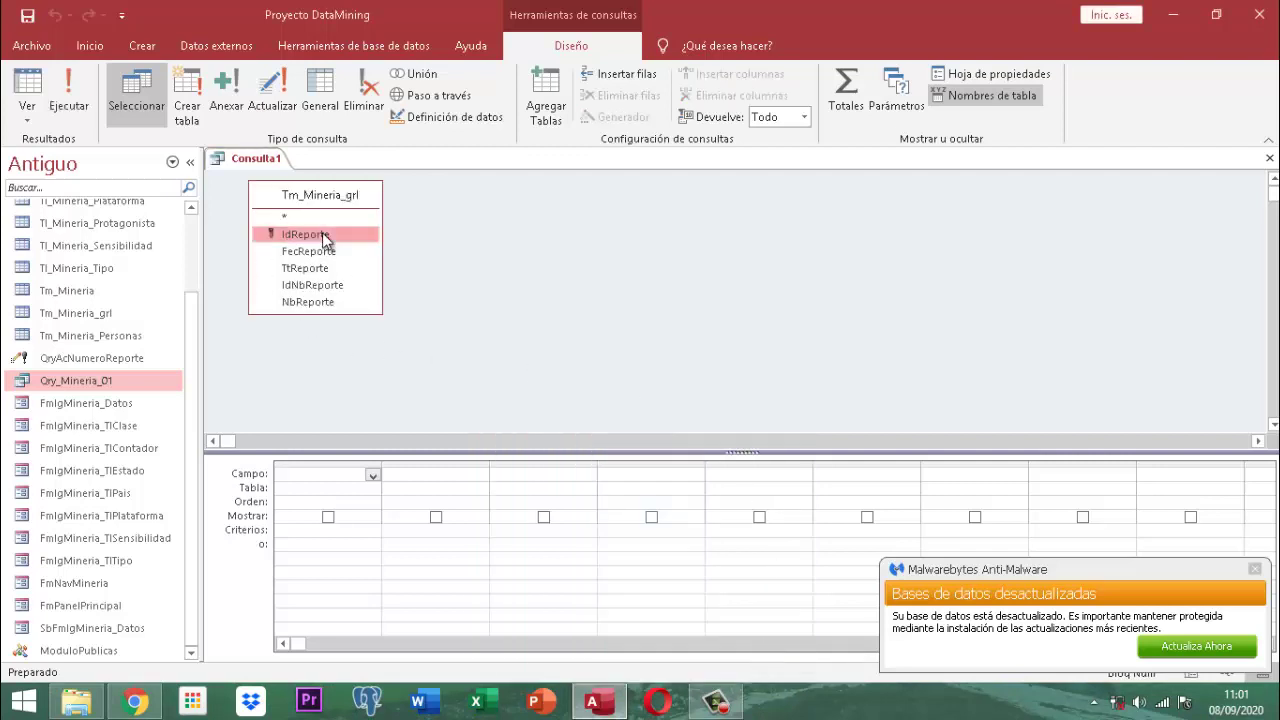
key(shift+Down)
key(shift+Down)
key(shift+Down)
key(shift+Down)
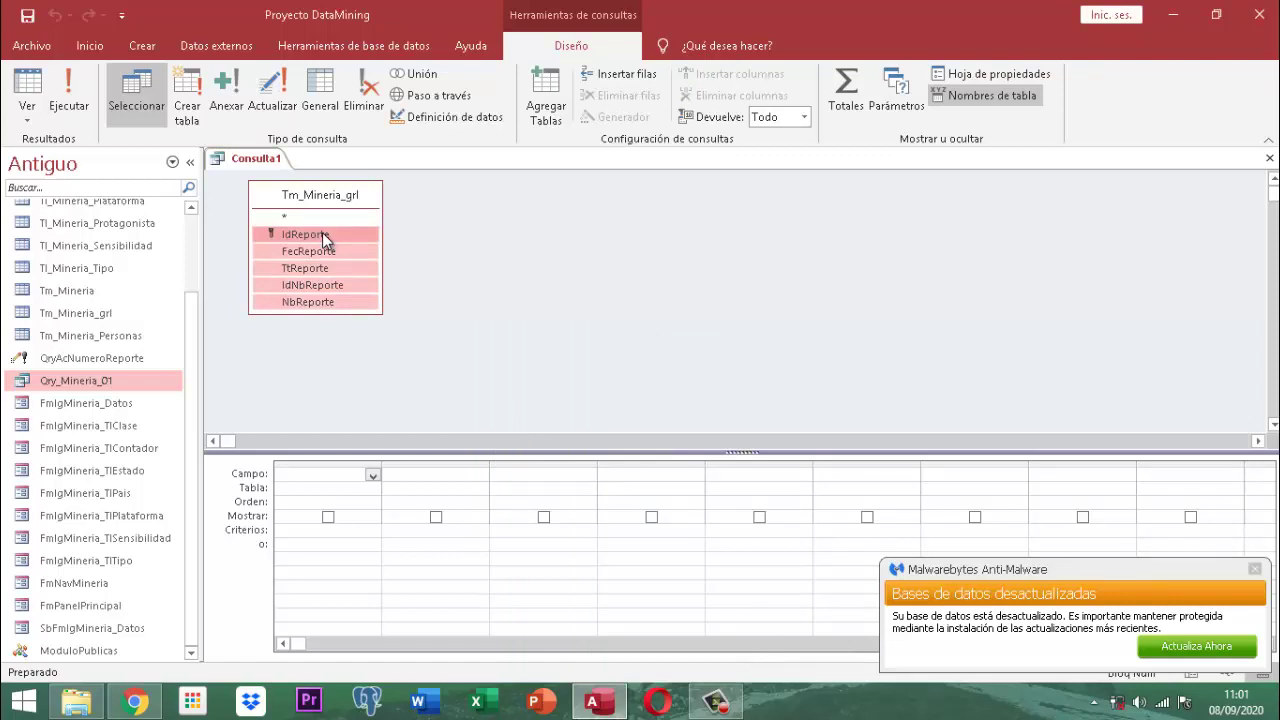
drag(323, 234, 330, 477)
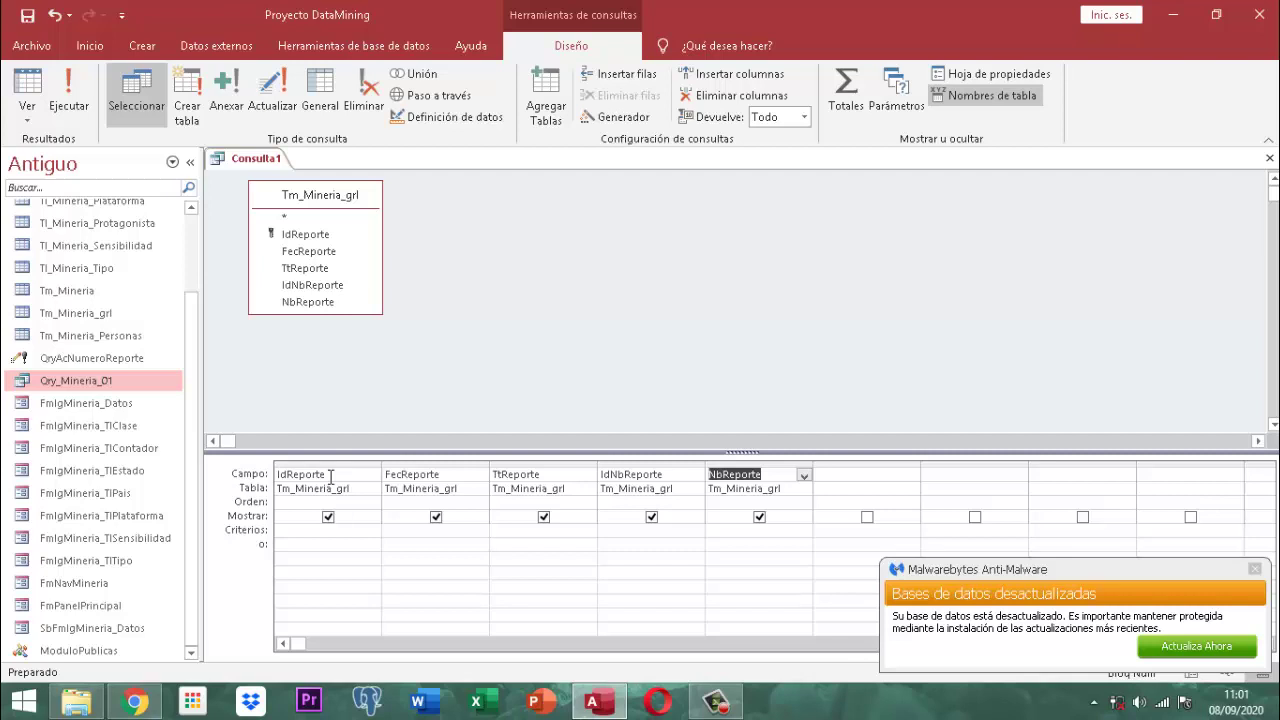
Step: Run the query, sort its records by IdReporte from smallest to largest, and return to design view
click(68, 90)
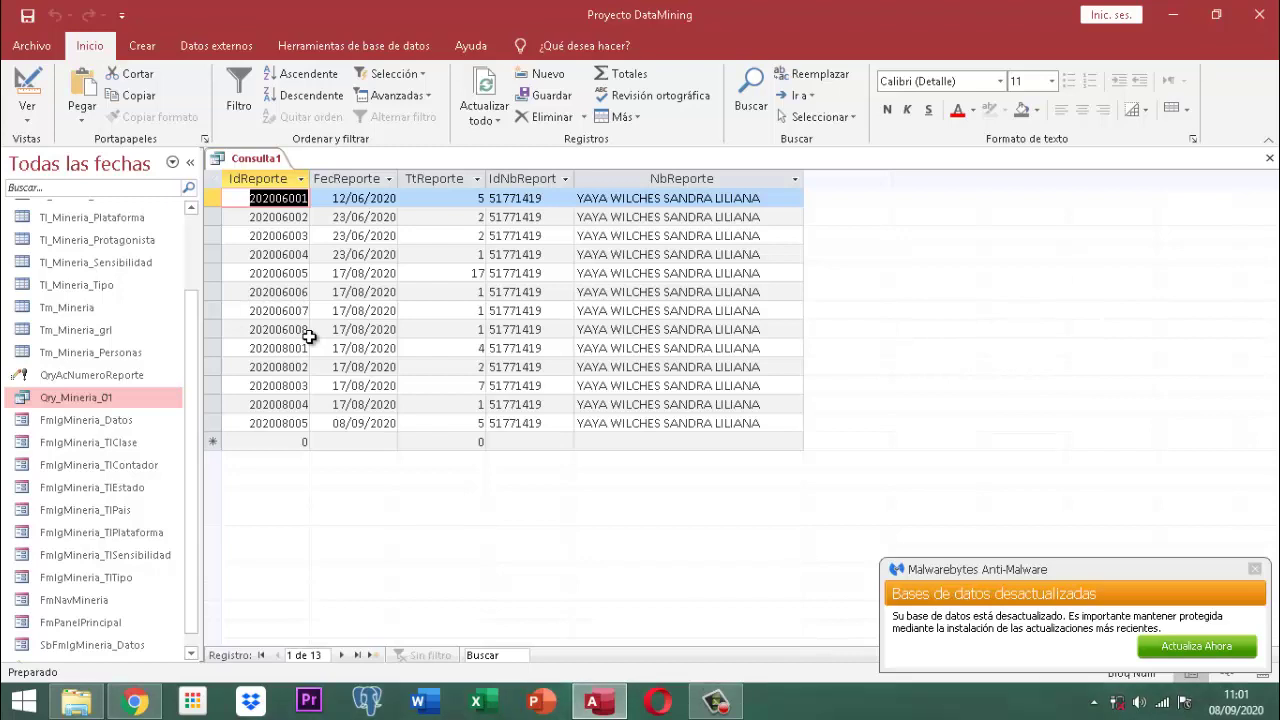
click(301, 179)
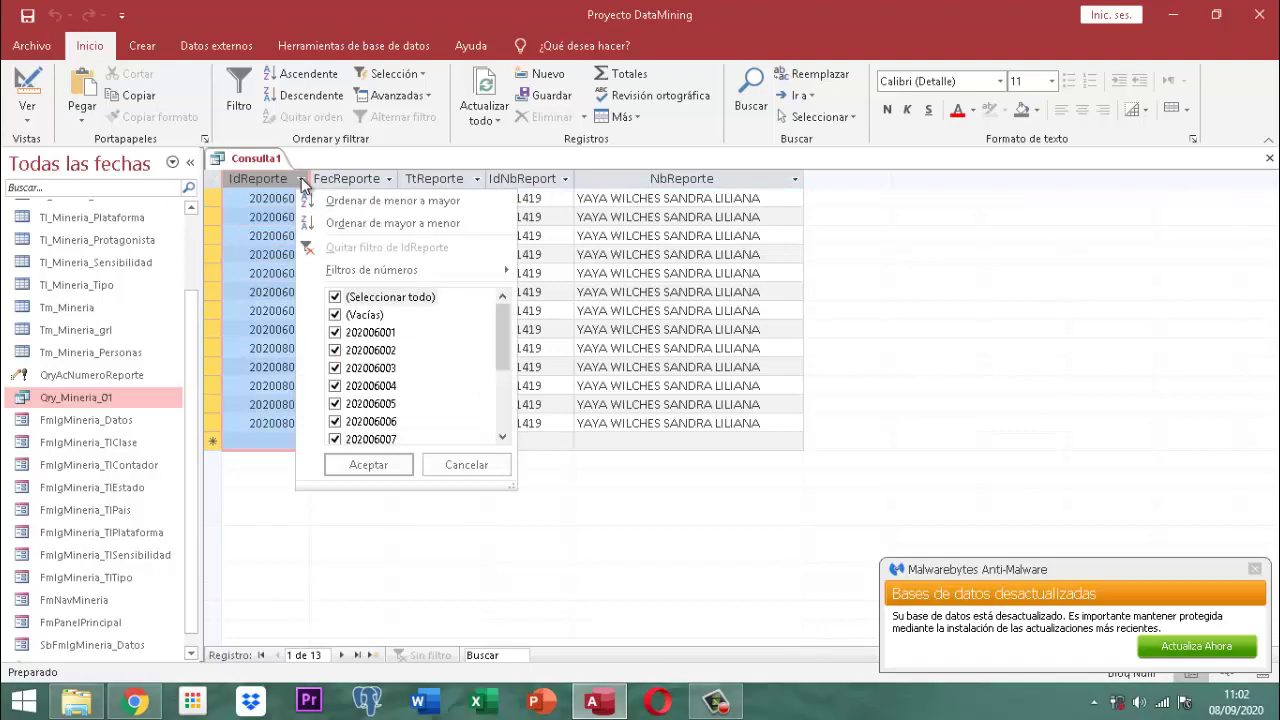
click(387, 203)
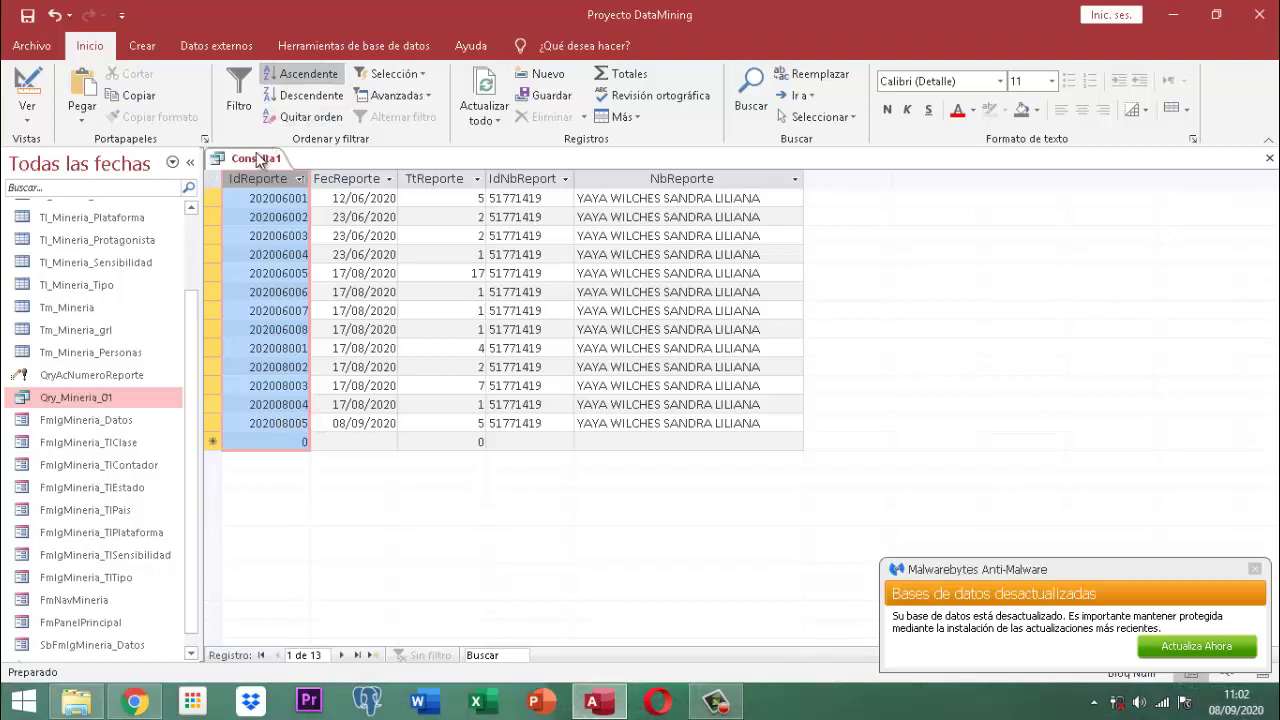
click(30, 84)
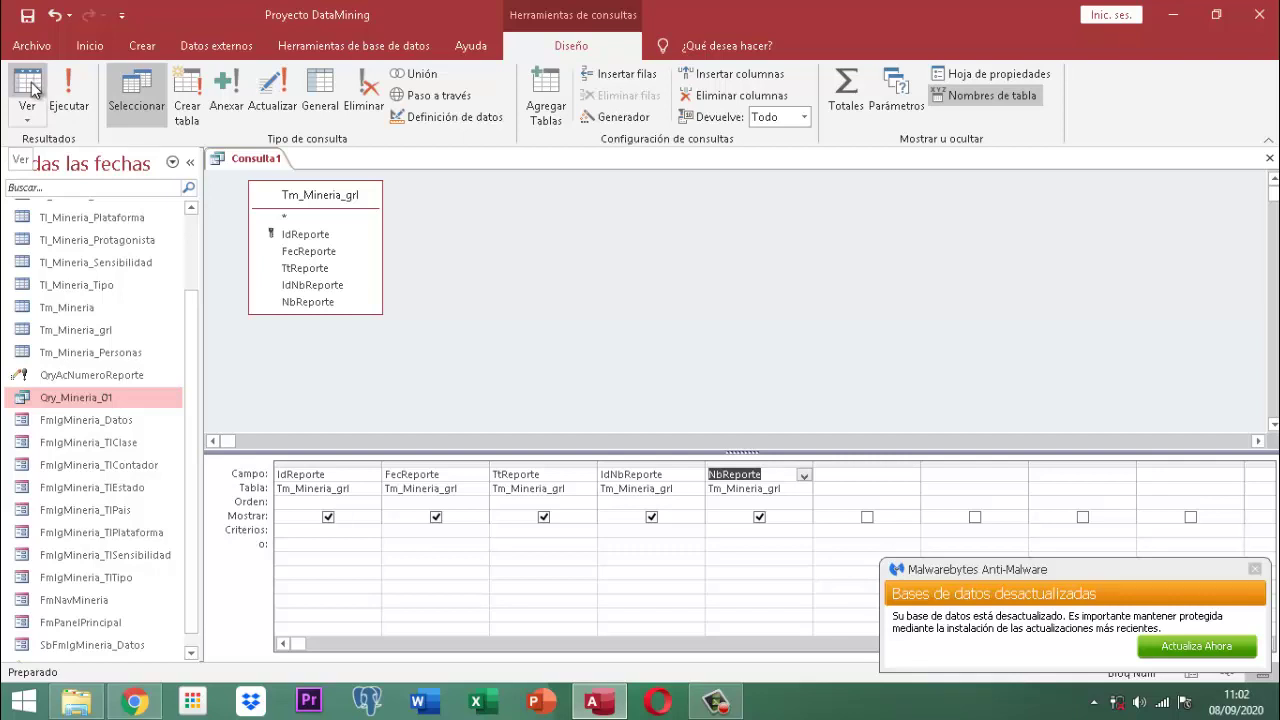
Step: Save the new query as Qry_Mineria_100 and close it
right_click(257, 163)
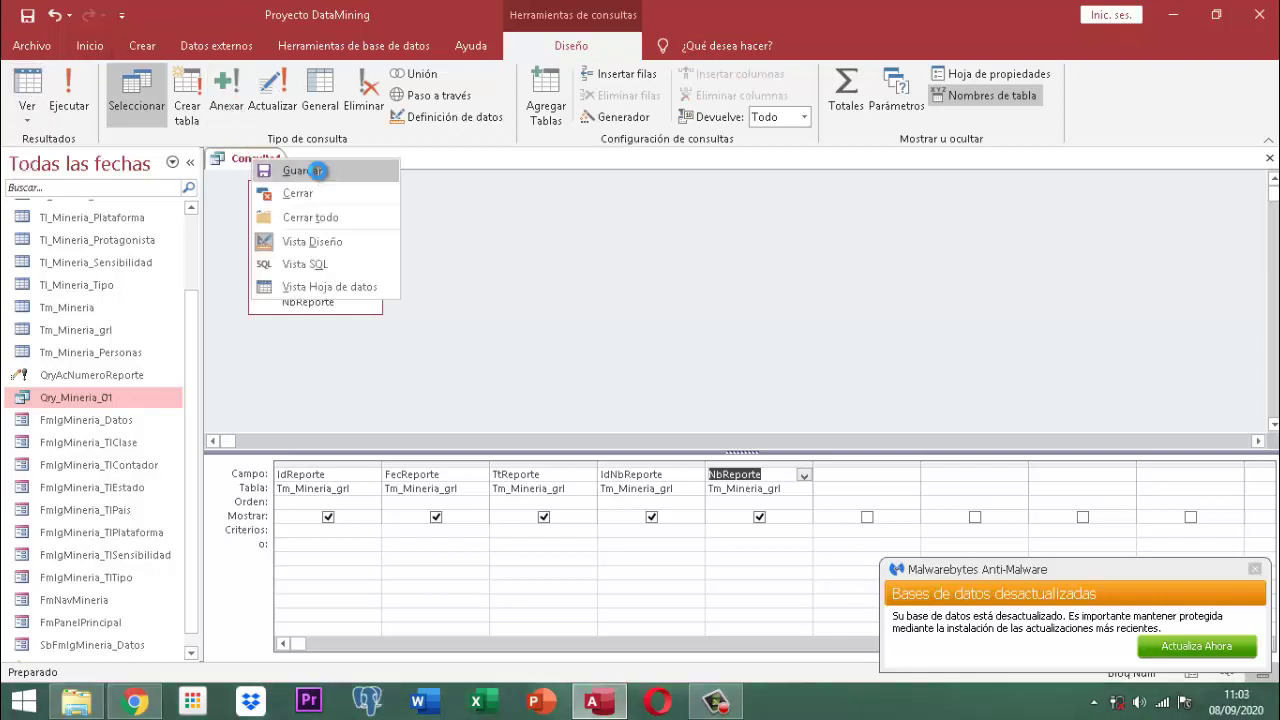
click(318, 171)
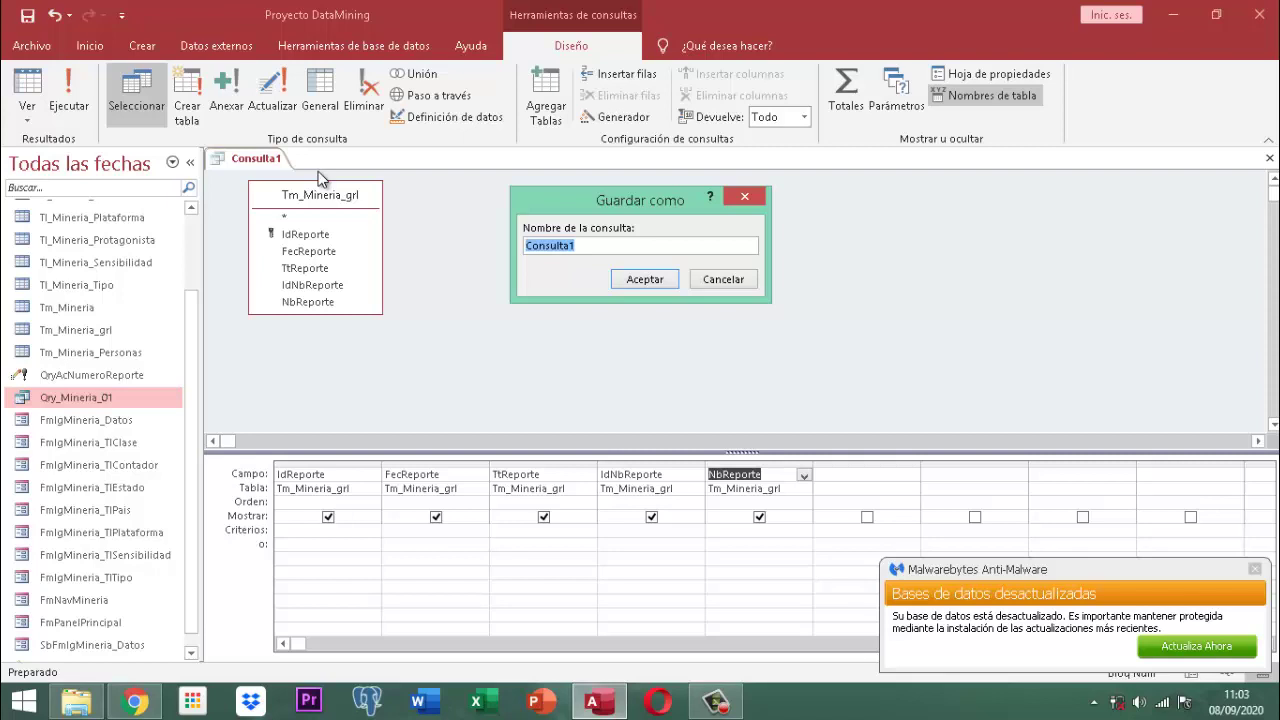
text(Qry_)
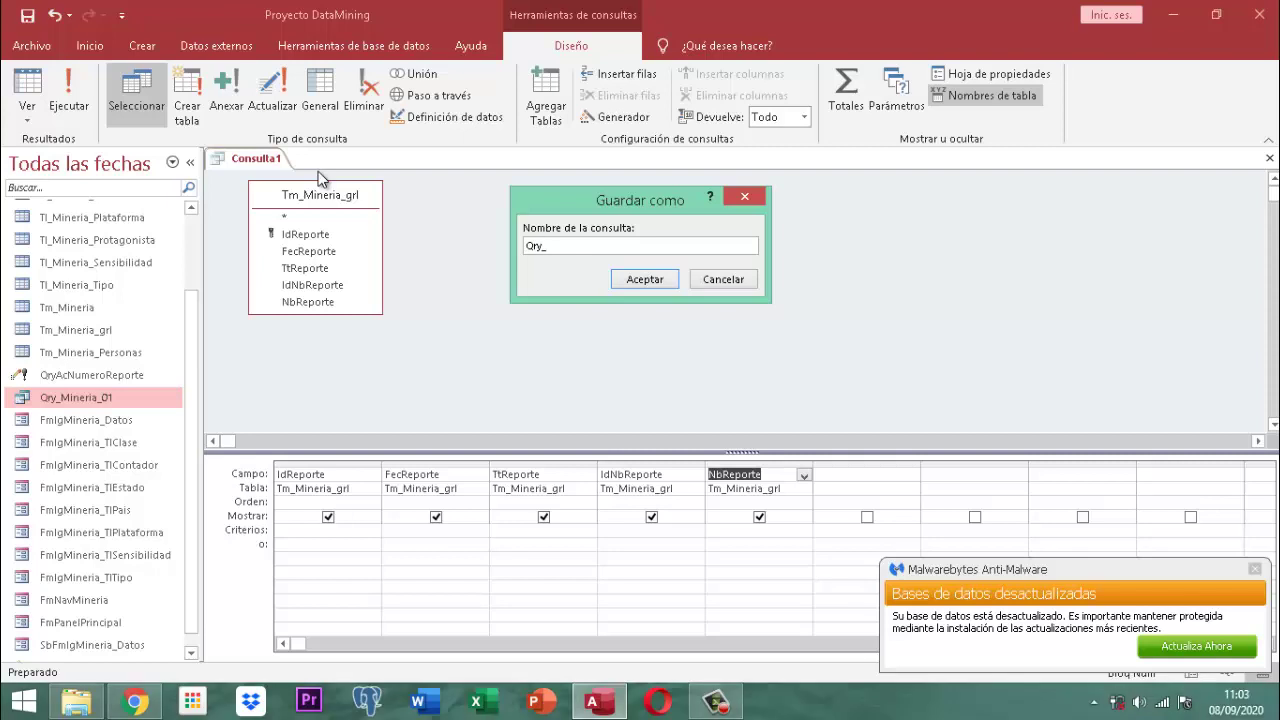
text(Mineria_0)
key(BackSpace)
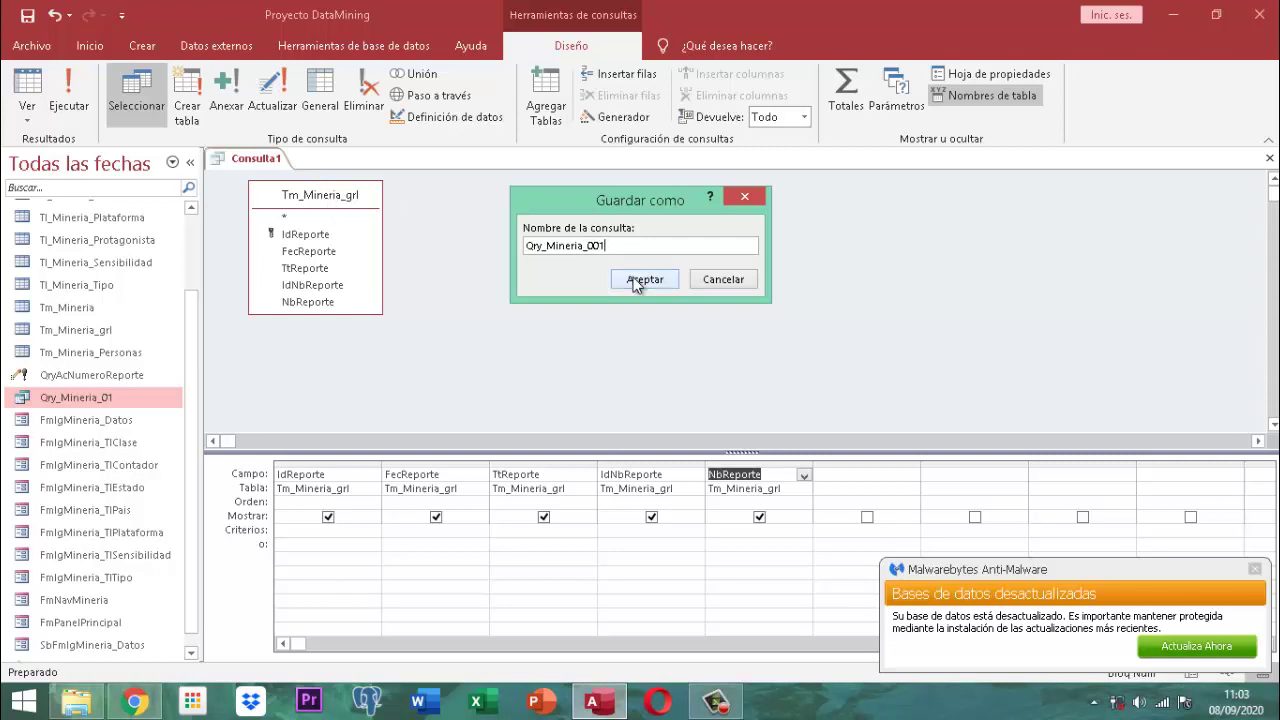
key(BackSpace)
key(BackSpace)
key(BackSpace)
text(100)
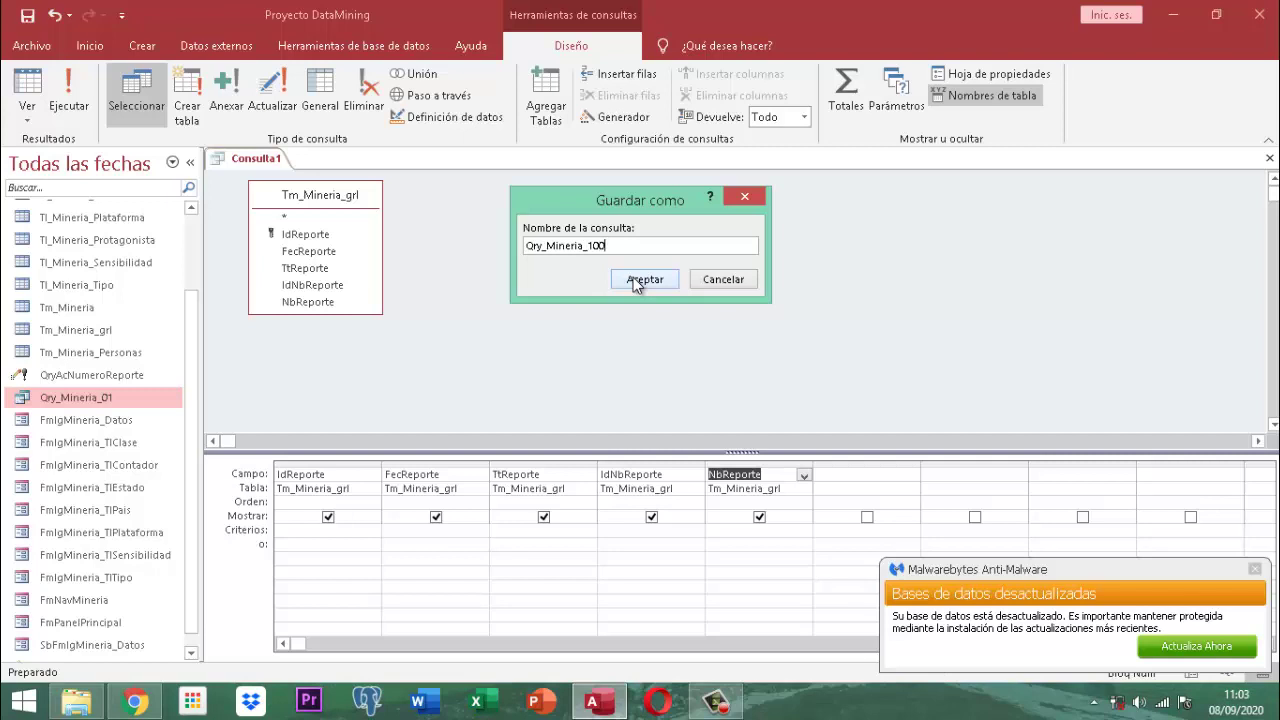
click(644, 279)
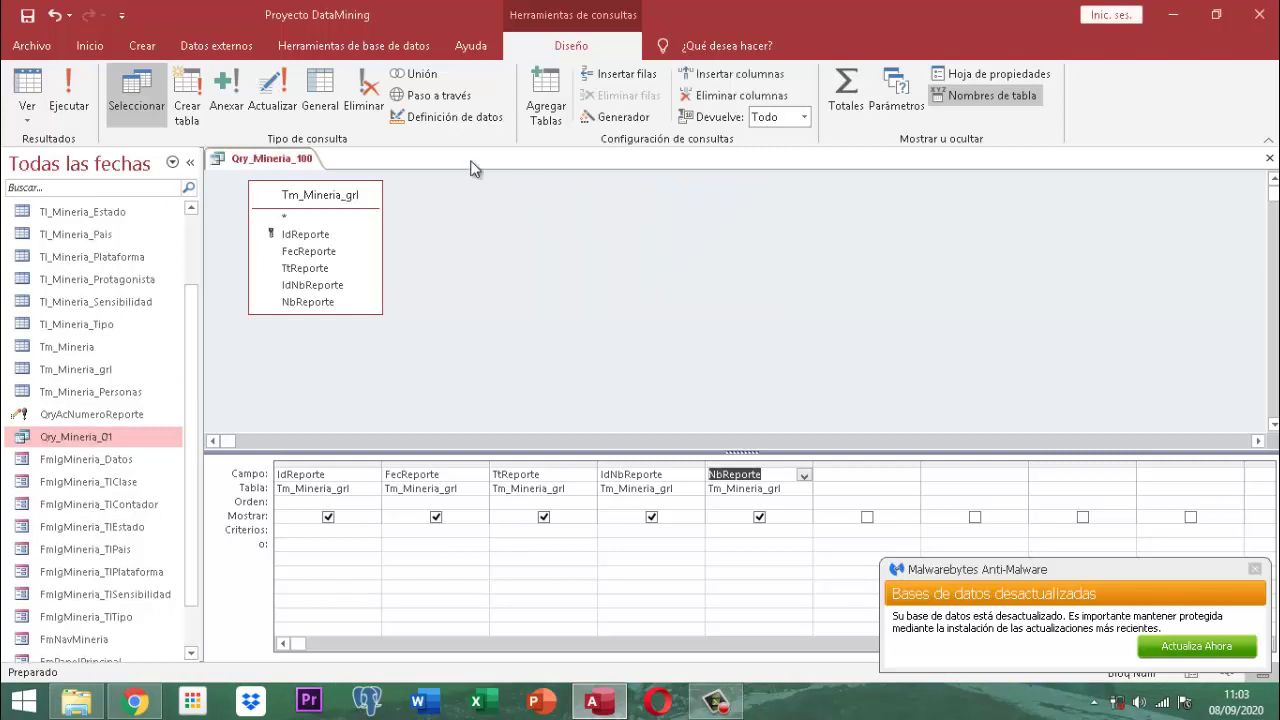
right_click(280, 158)
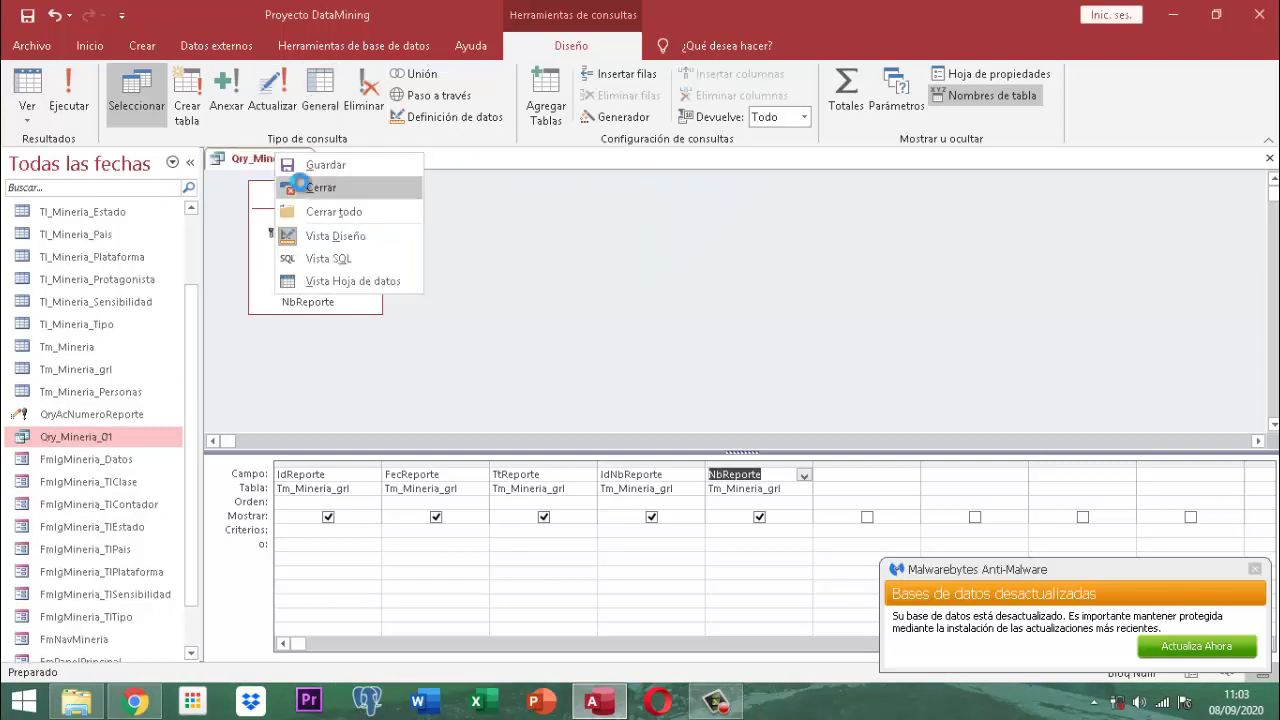
click(303, 187)
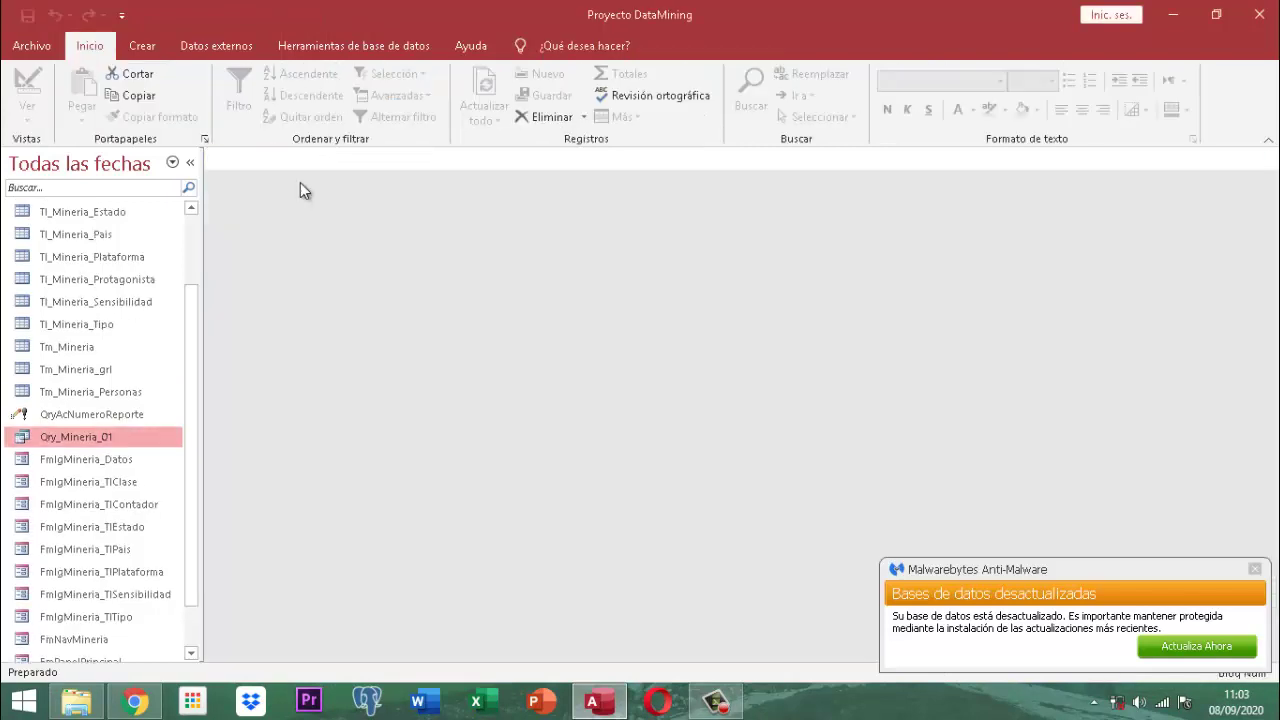
Step: Create a new query in design view based on the table Tm_Mineria
click(143, 47)
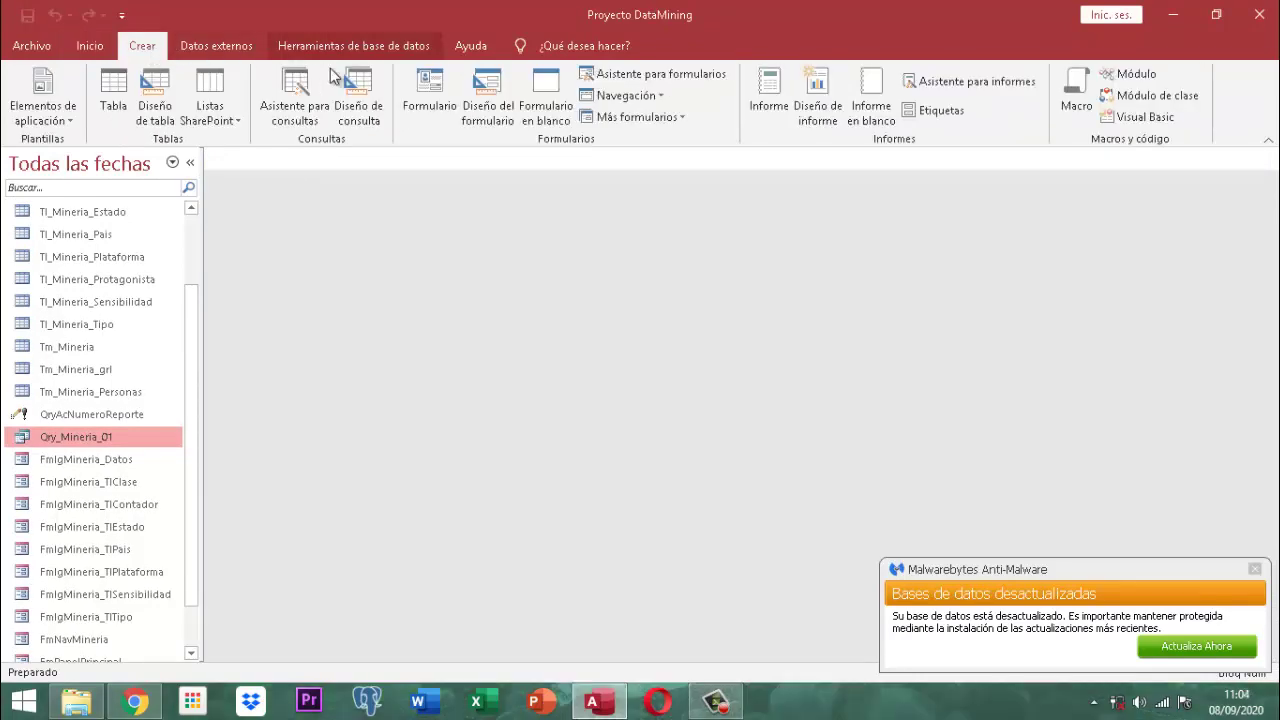
click(357, 92)
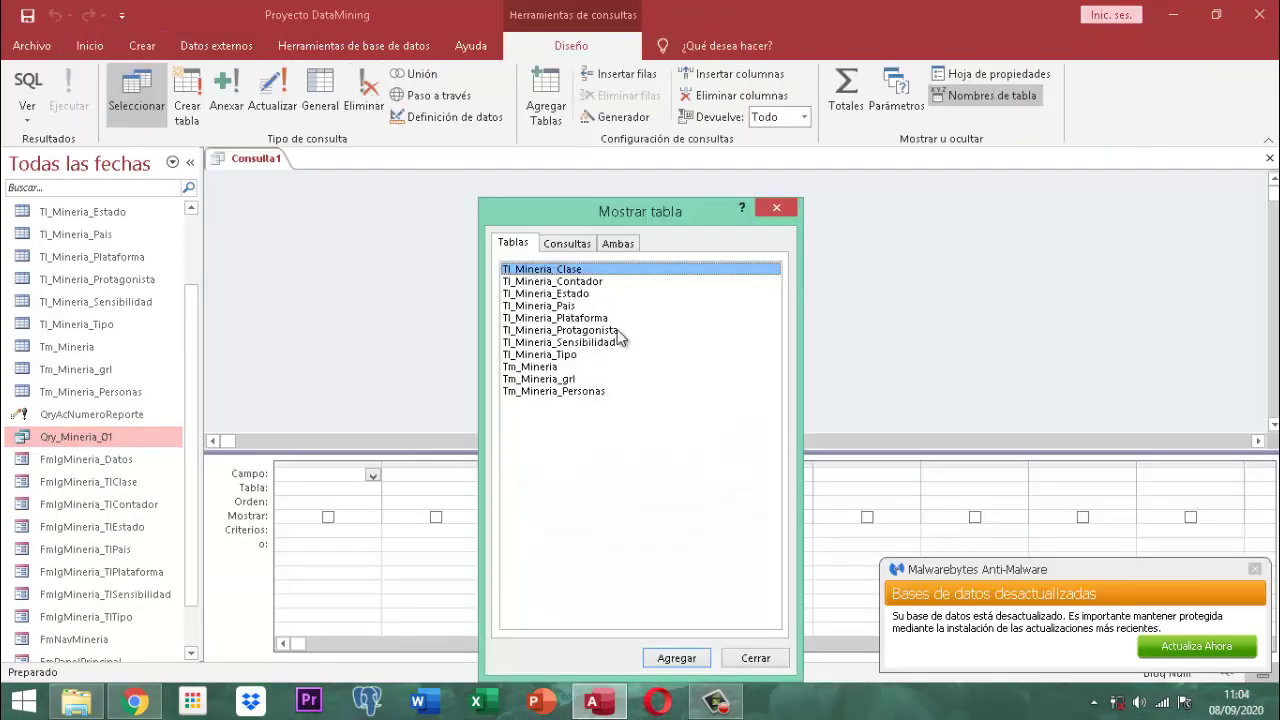
click(537, 367)
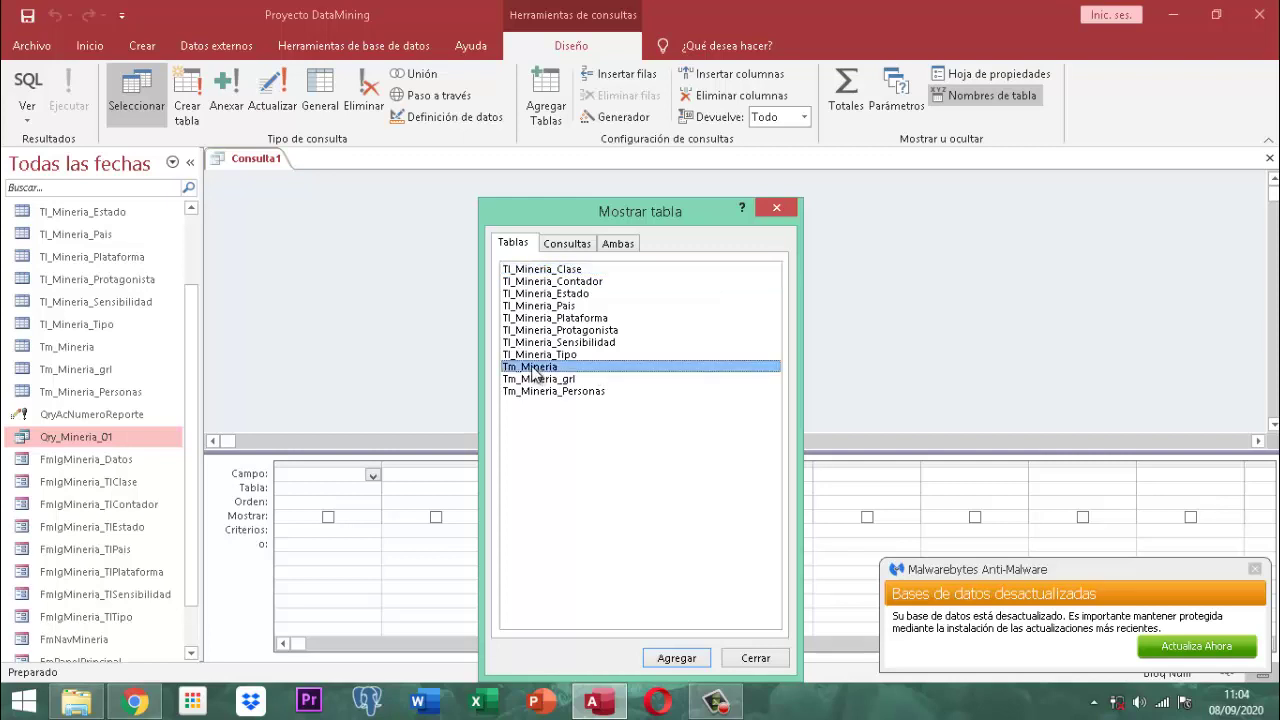
click(696, 662)
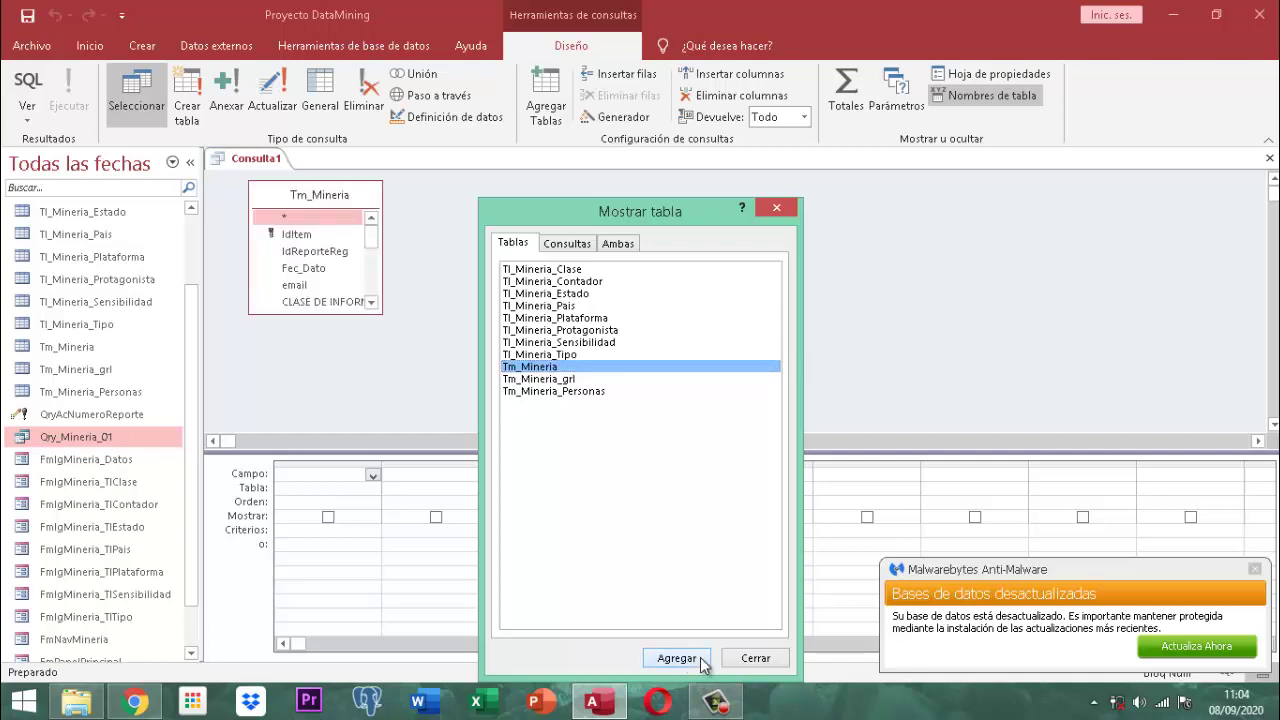
click(756, 658)
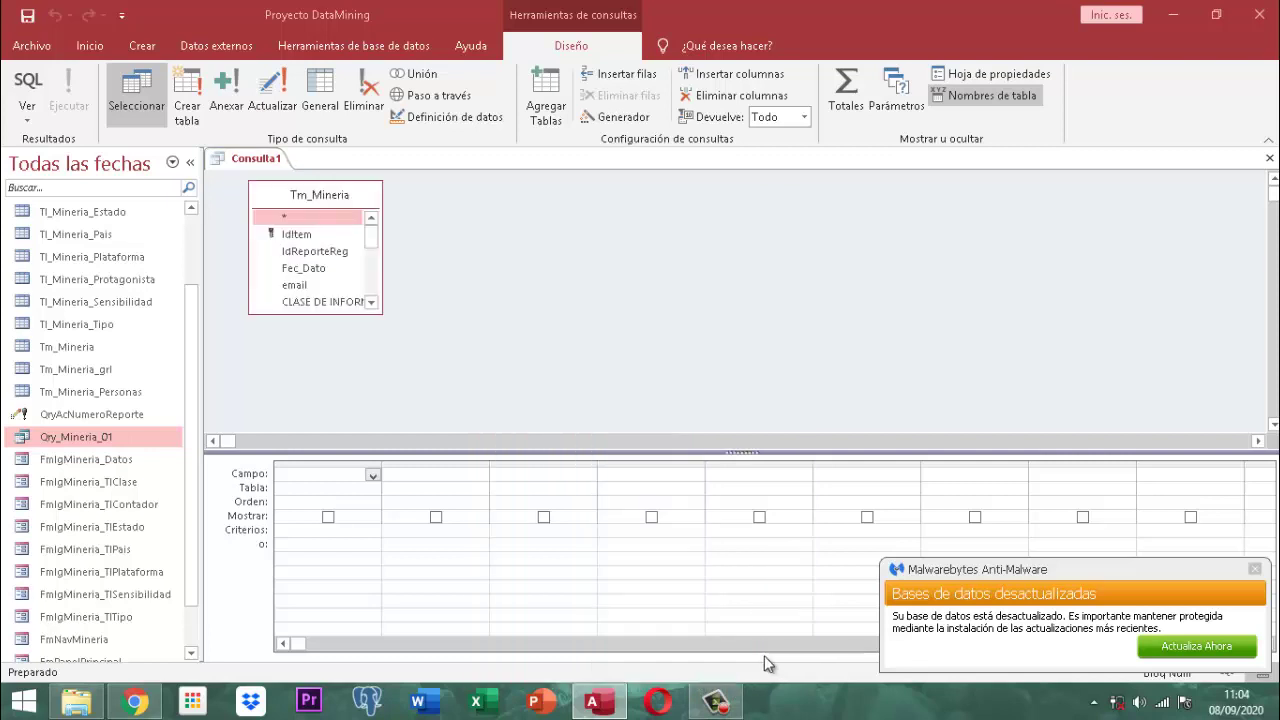
Step: Add the Tm_Mineria fields from IdItem through Titular to the query's design grid
click(302, 236)
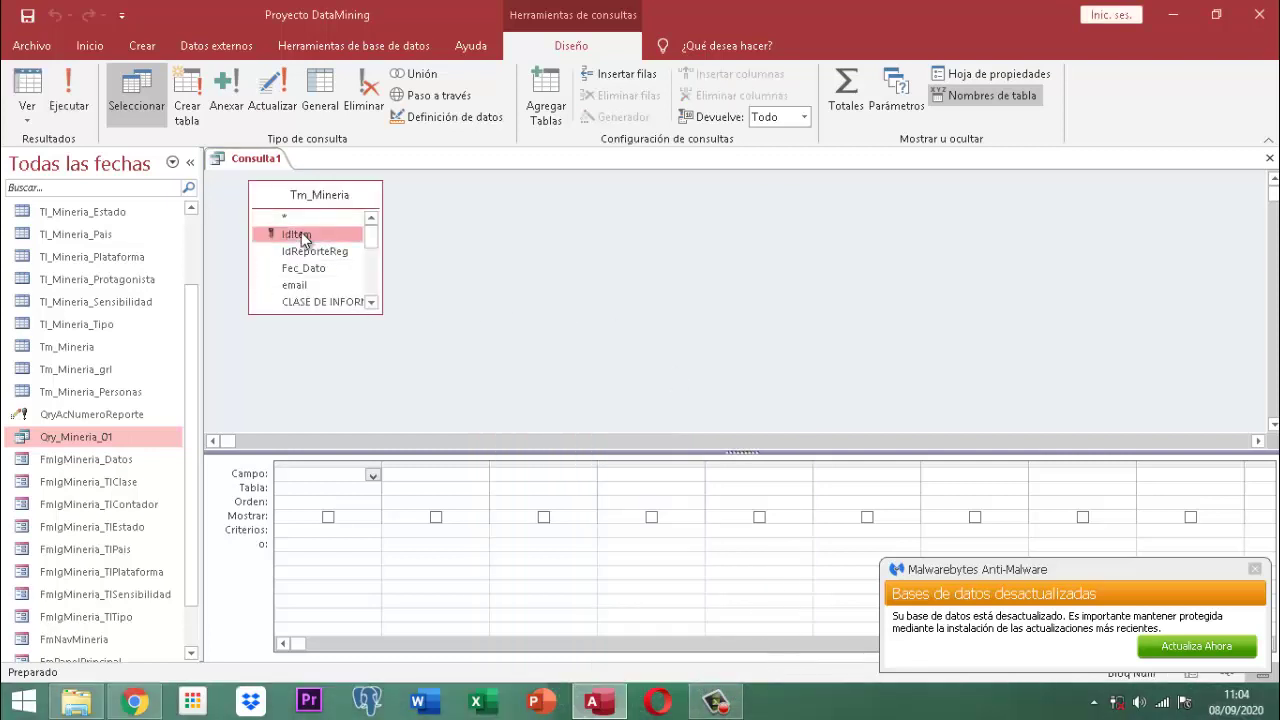
key(shift+Down)
key(shift+Down)
key(shift+Down)
key(shift+Down)
key(shift+Down)
key(shift+Down)
key(shift+Down)
key(shift+Down)
key(shift+Down)
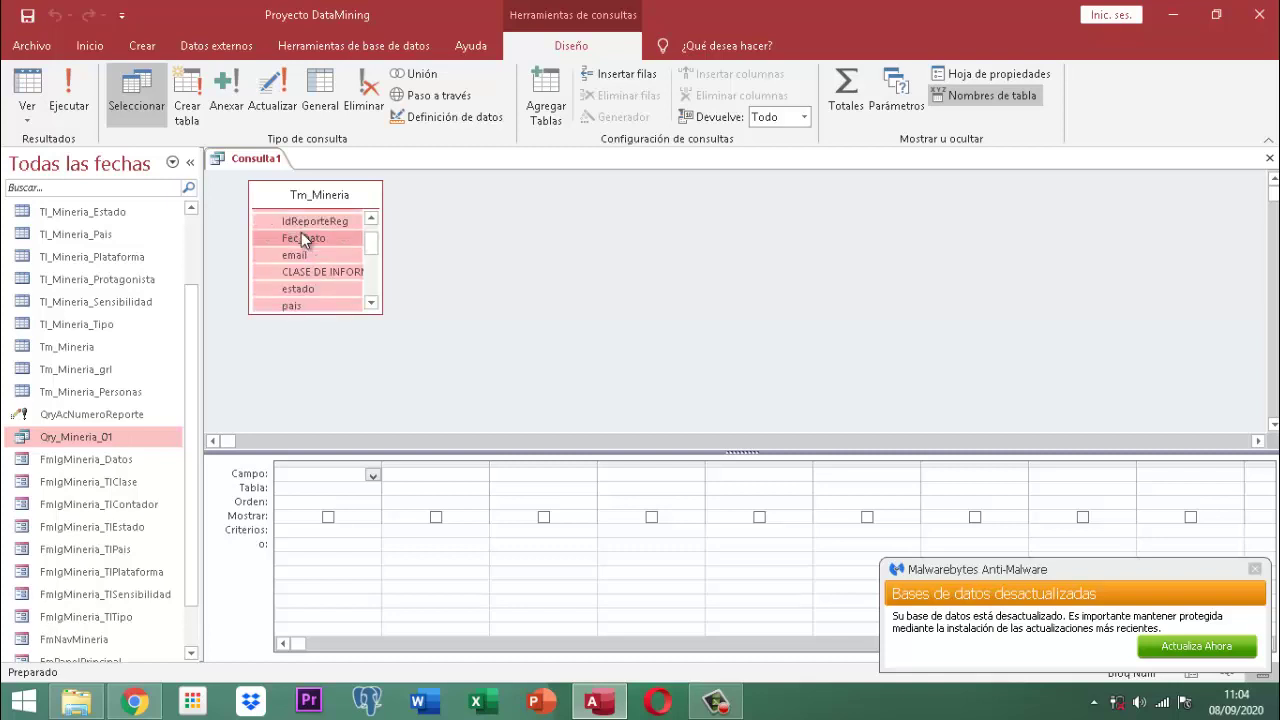
key(shift+Down)
key(shift+Down)
key(shift+Down)
key(shift+Down)
key(shift+Down)
key(shift+Down)
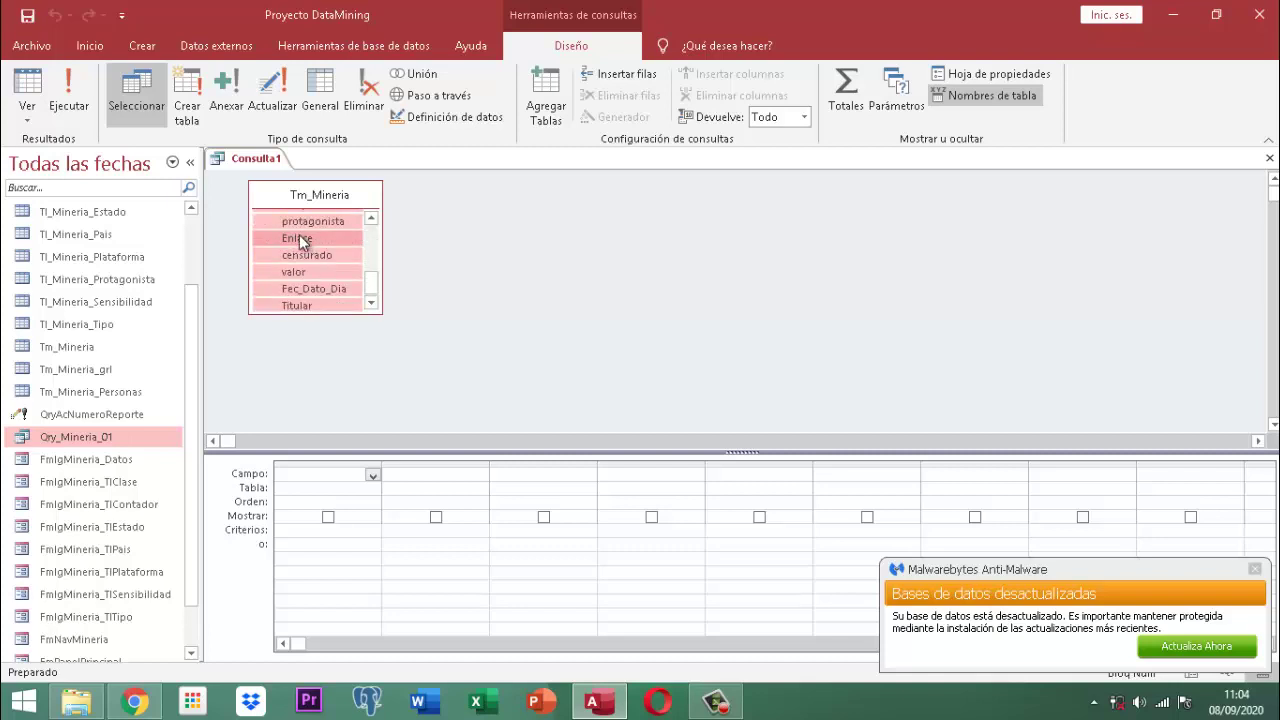
drag(299, 234, 316, 472)
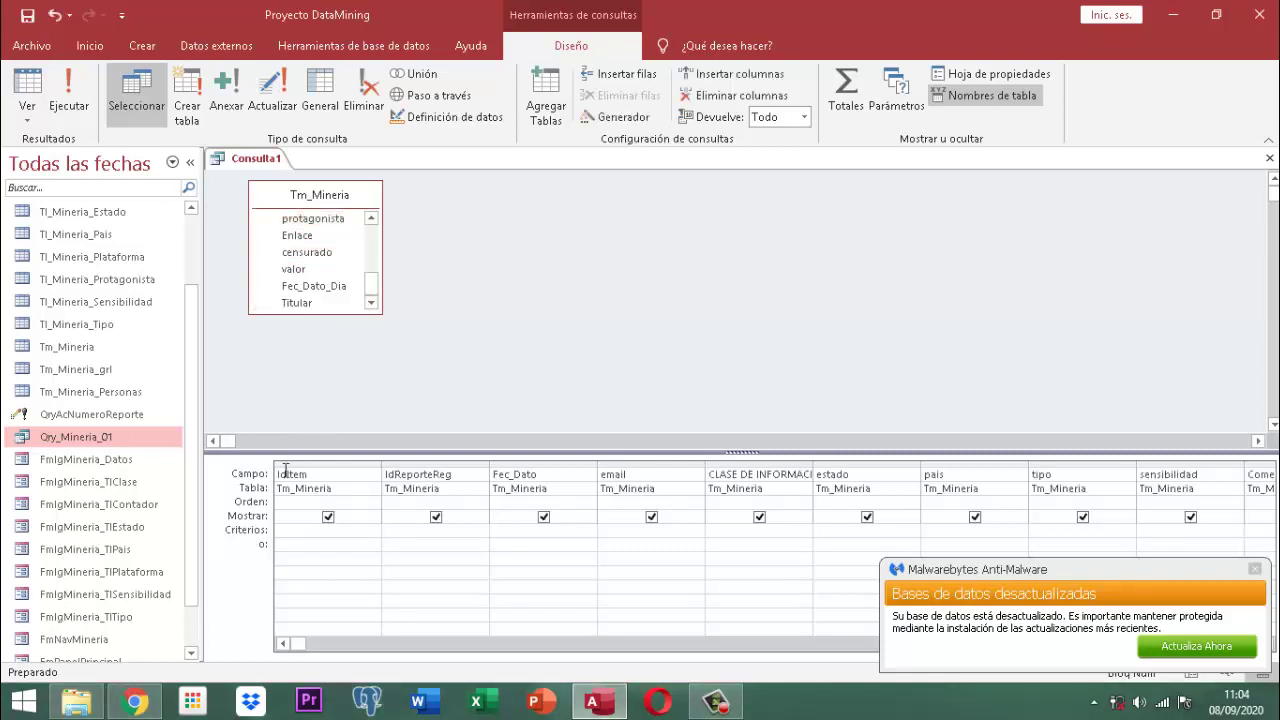
Step: Run the query, look through its records down to the last one, and return to design view
click(77, 107)
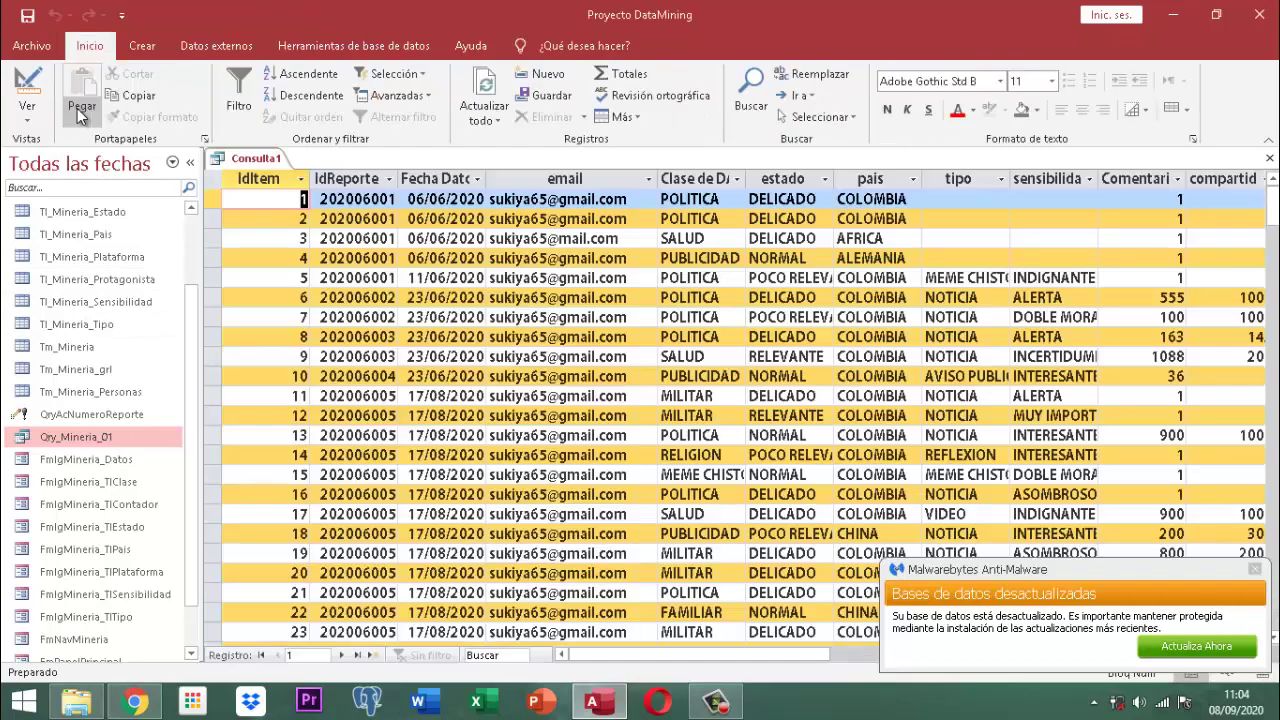
scroll(802, 290, down, 7)
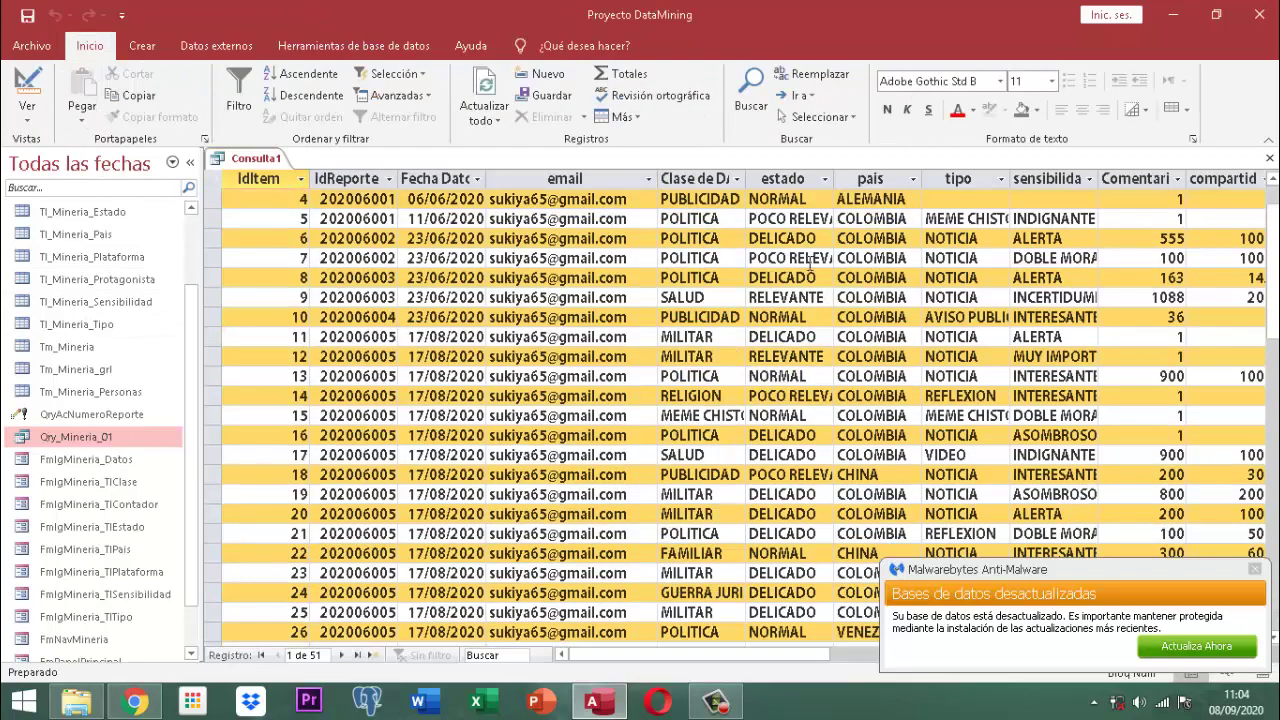
scroll(802, 290, down, 6)
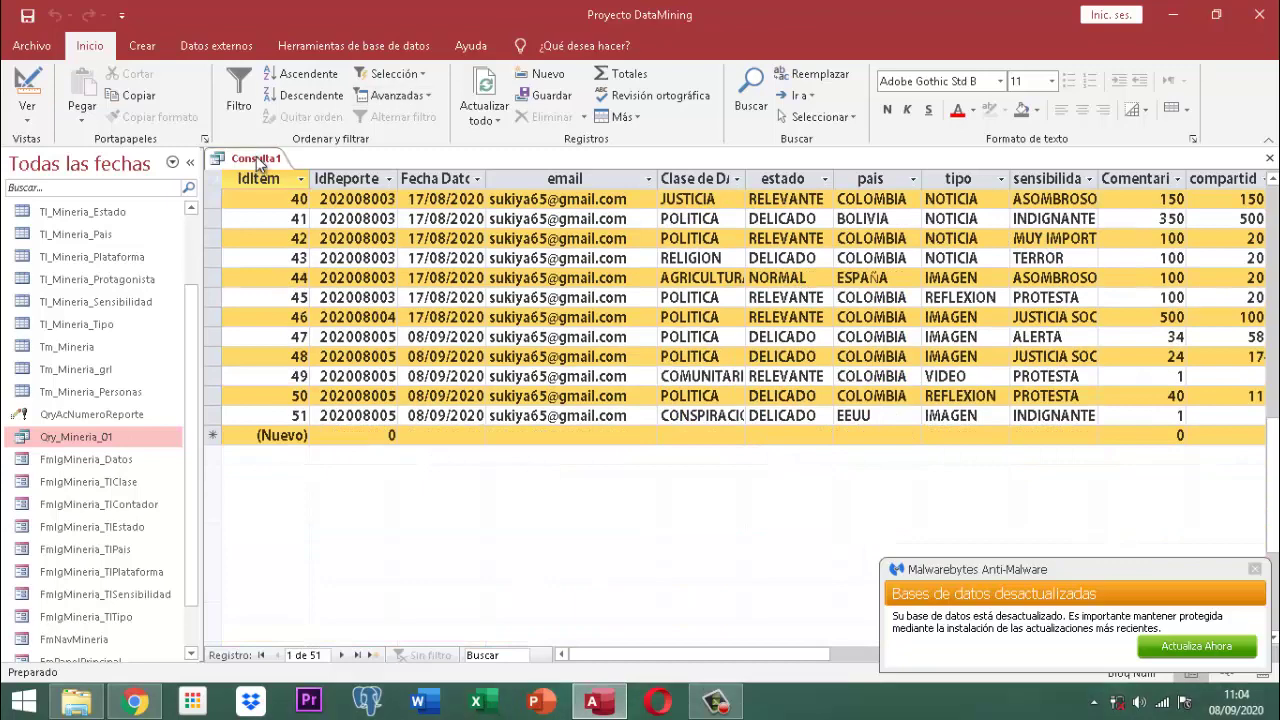
right_click(259, 162)
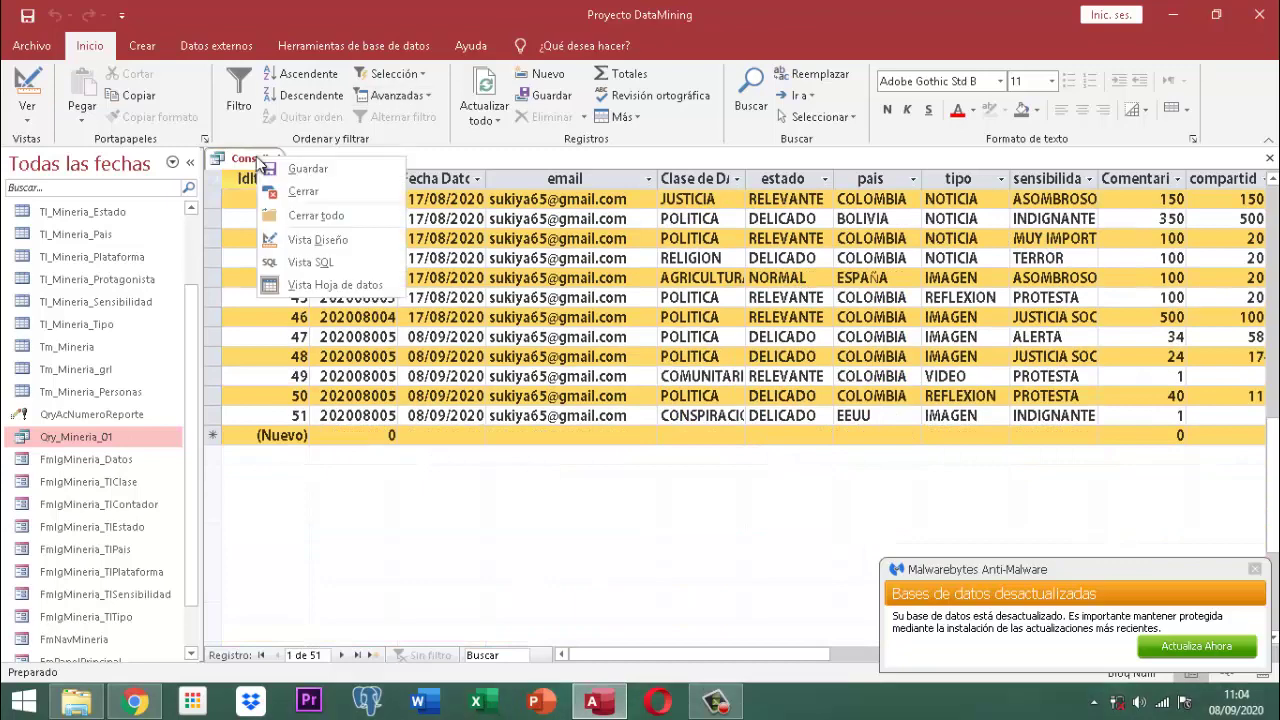
click(18, 80)
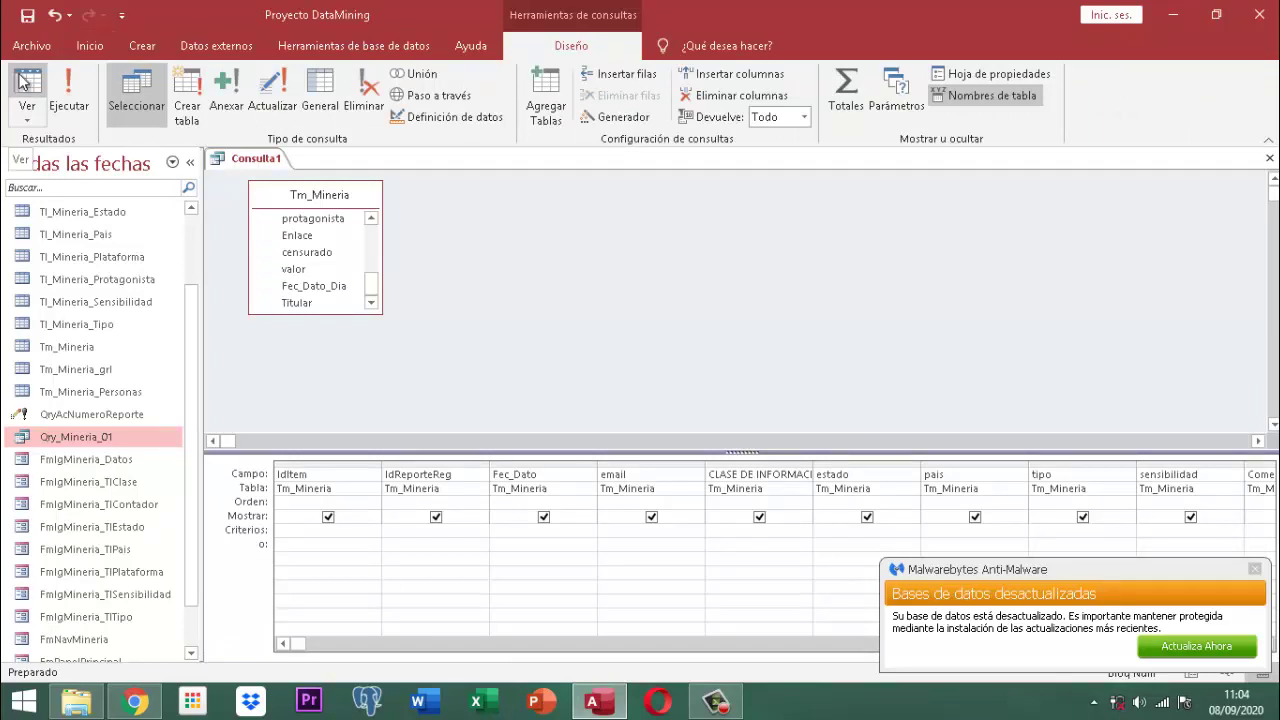
right_click(259, 160)
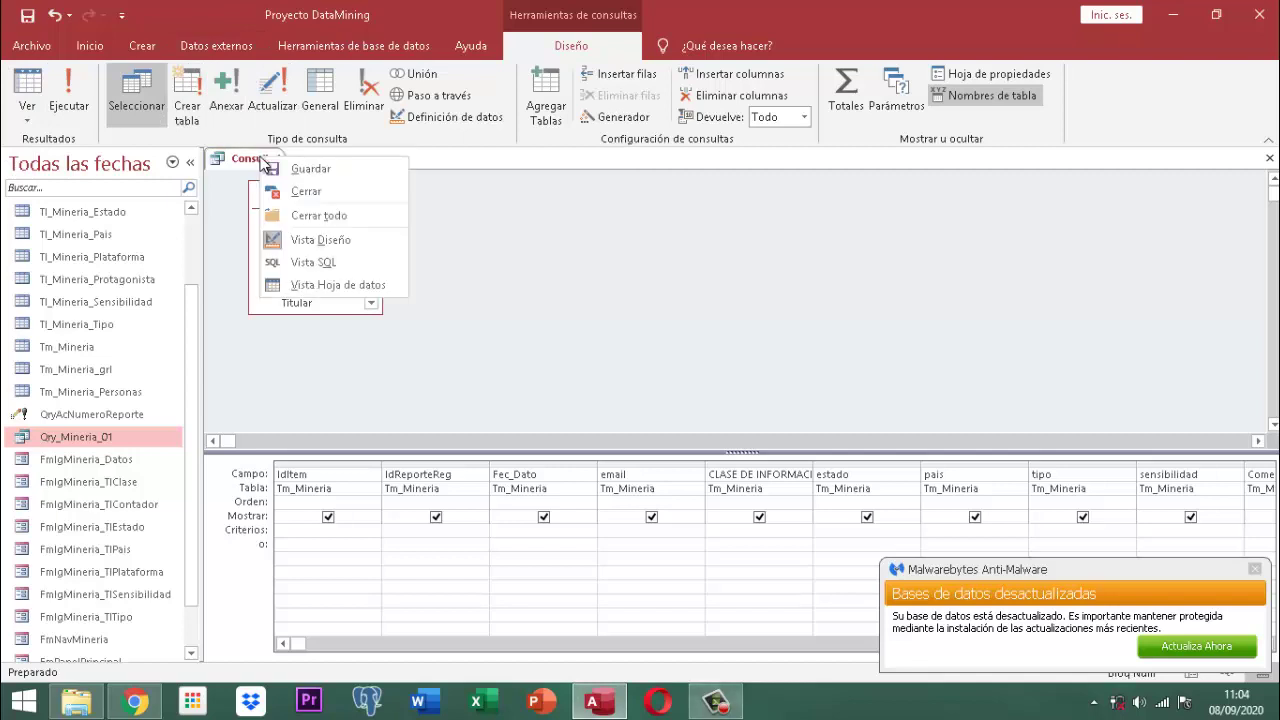
click(310, 169)
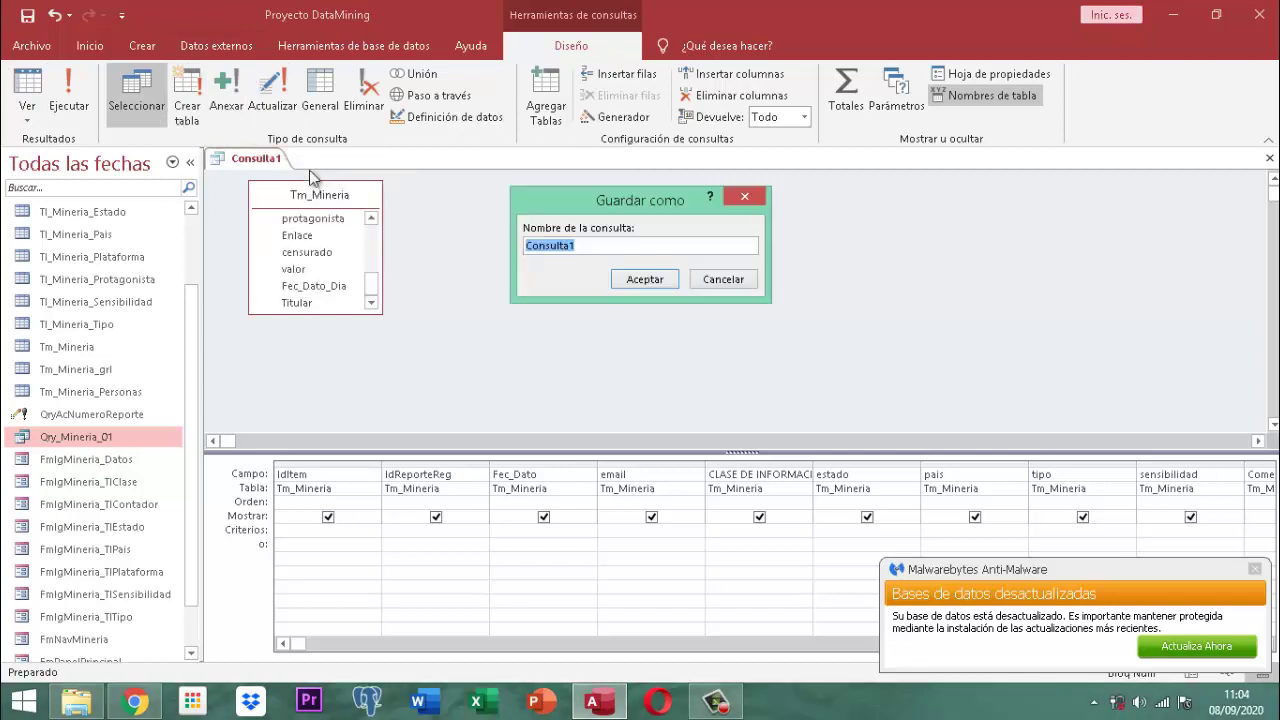
text(Qry_)
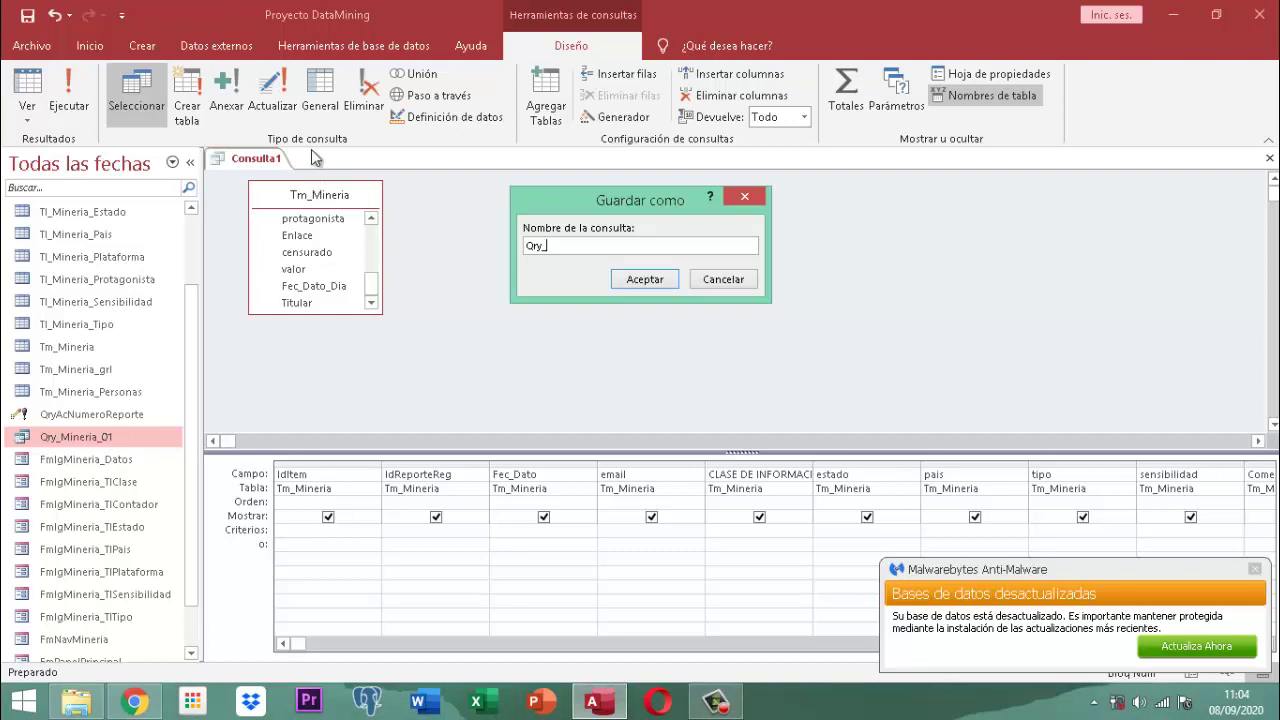
click(724, 280)
Step: Filter the database object list by creation date to show only today's objects (Hoy)
click(86, 165)
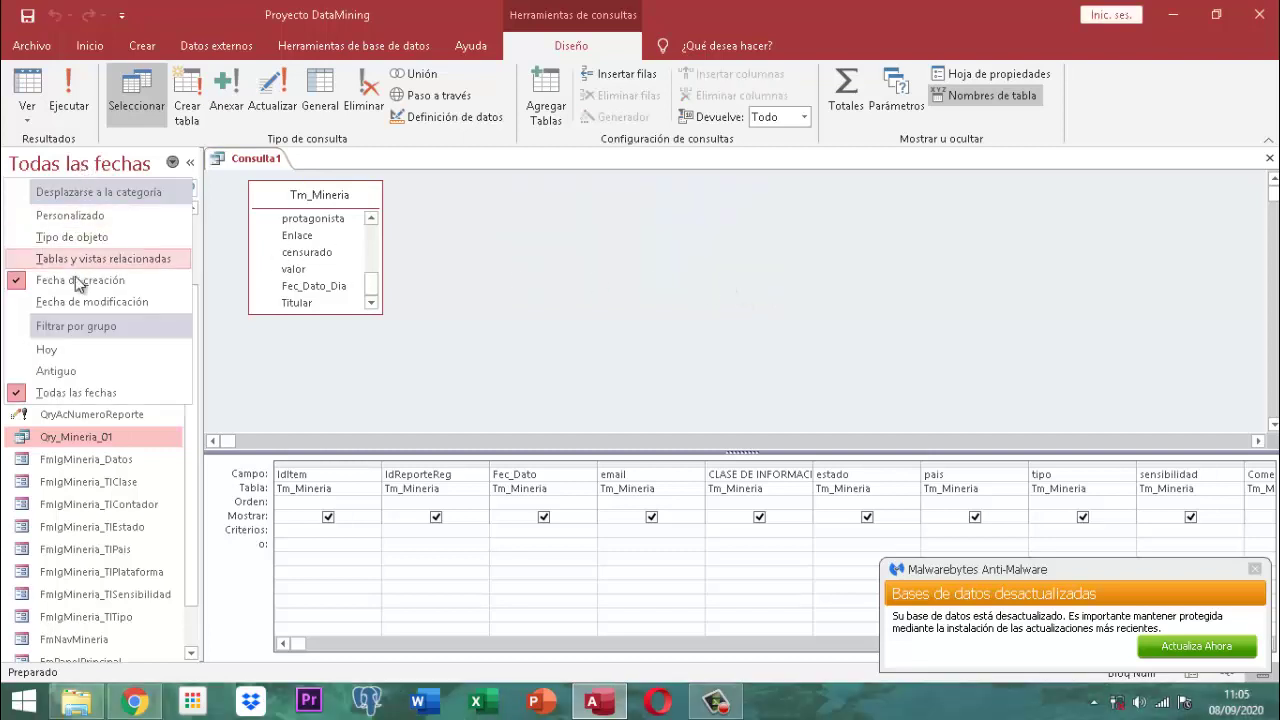
click(47, 350)
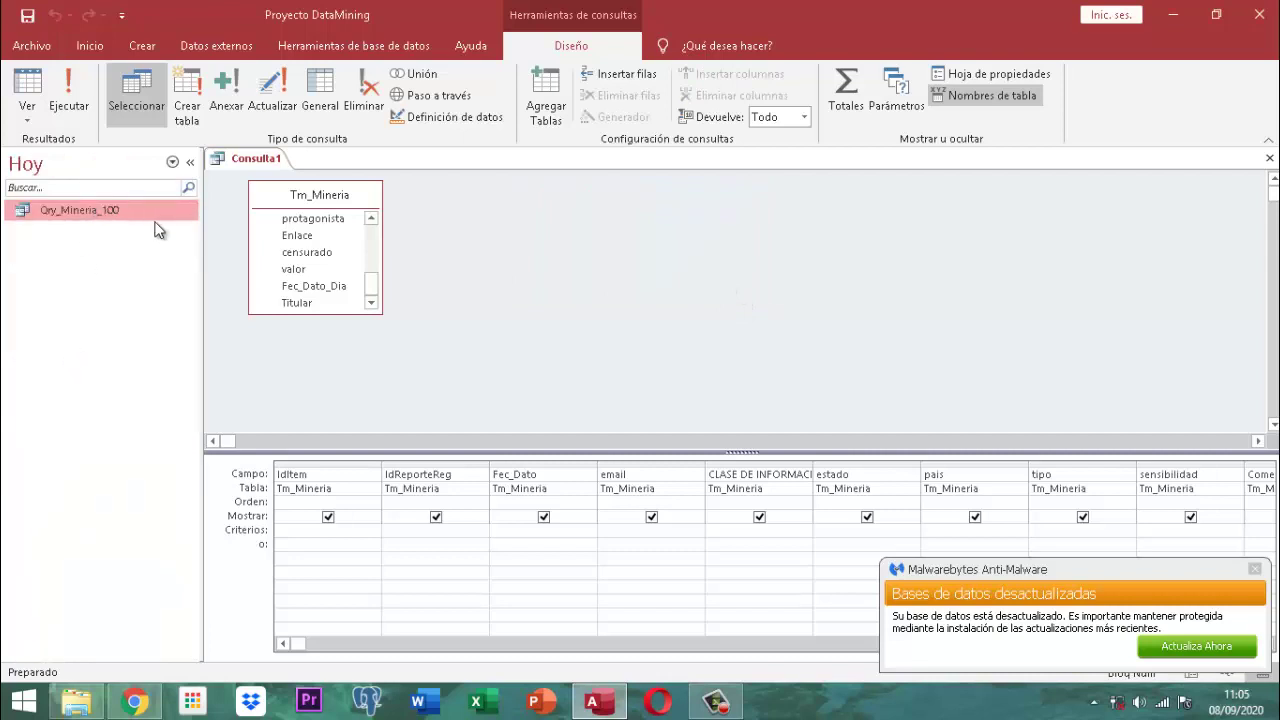
Step: Save the Tm_Mineria query as Qry_Mineria_1001 and close it
right_click(268, 160)
click(312, 165)
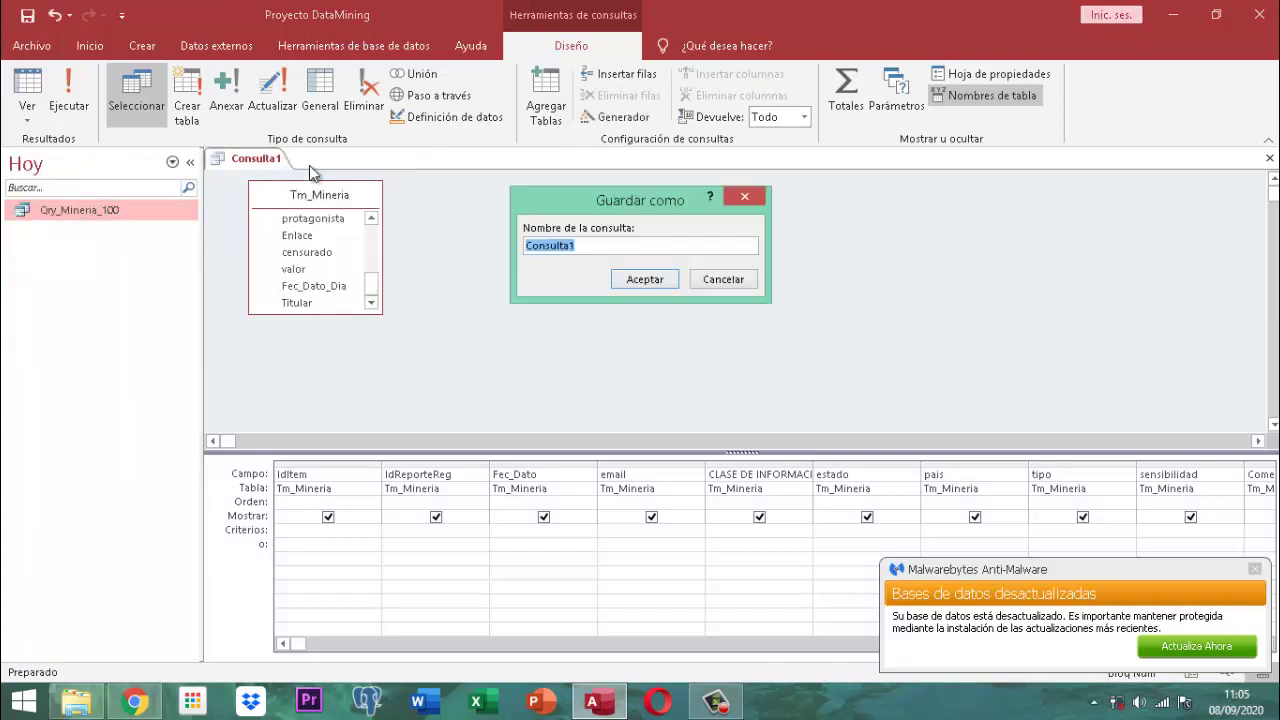
text(Qry_Mineria_)
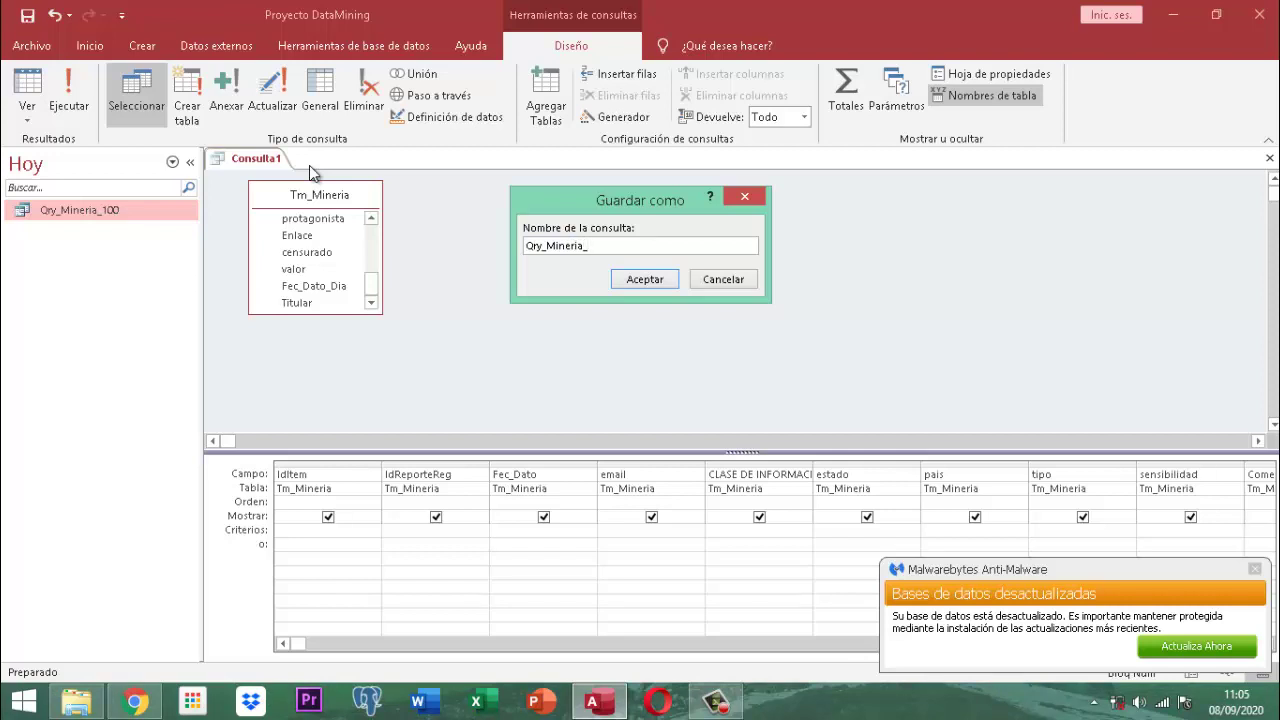
text(1001)
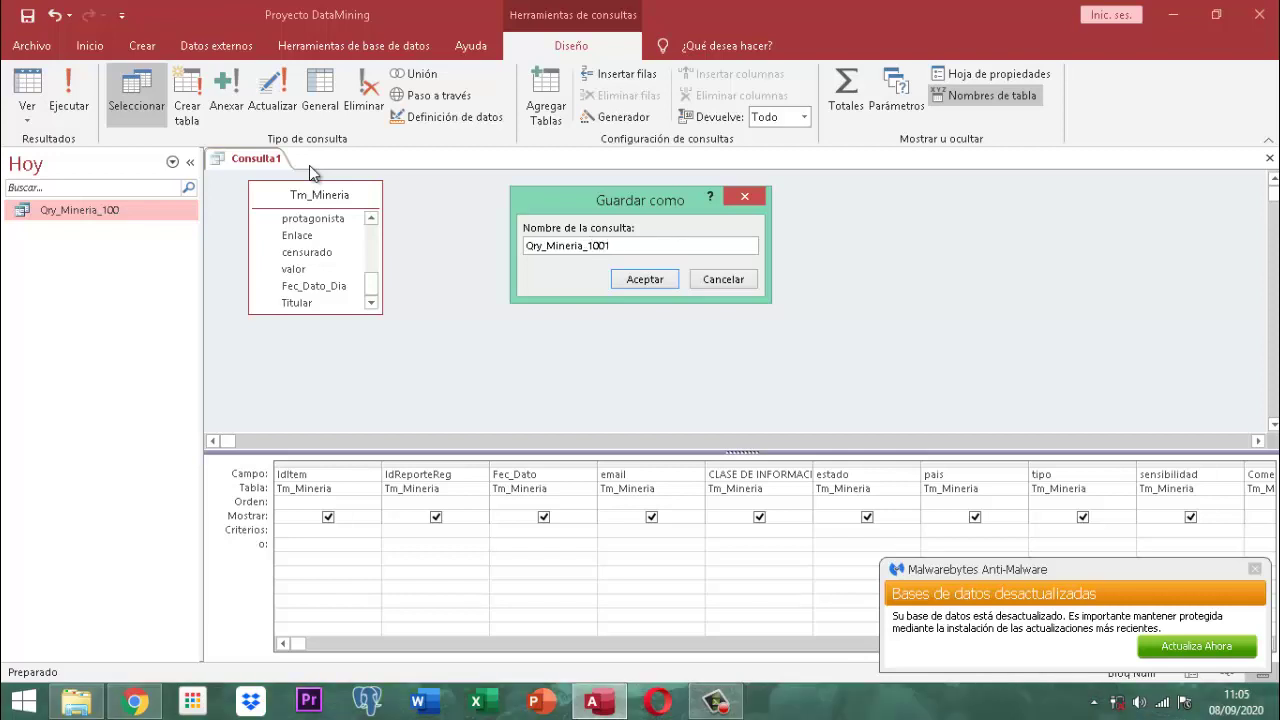
click(619, 279)
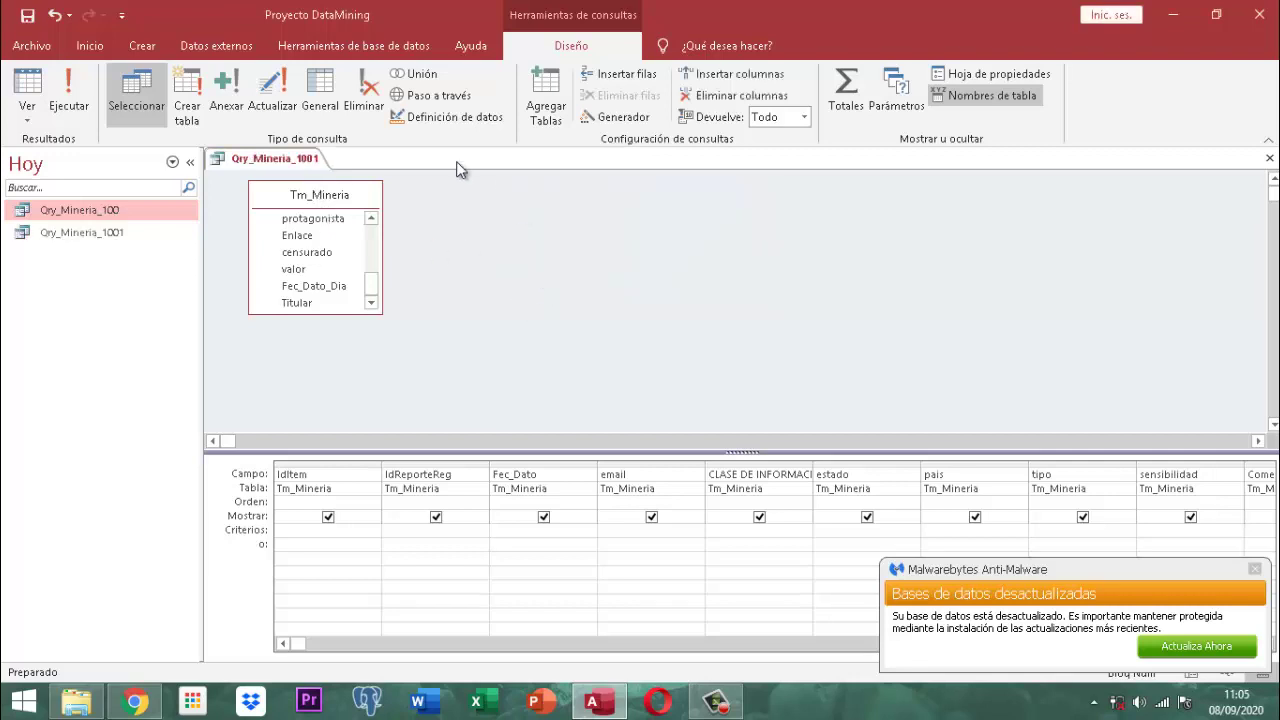
right_click(287, 160)
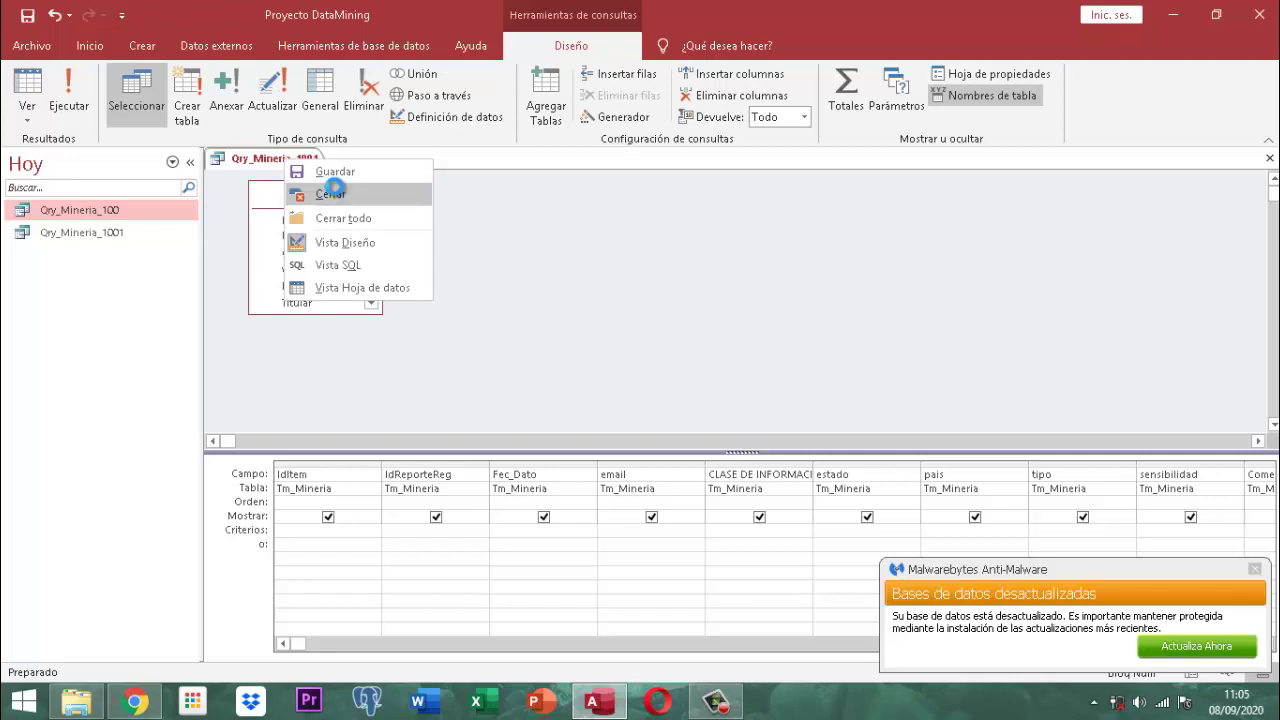
click(335, 194)
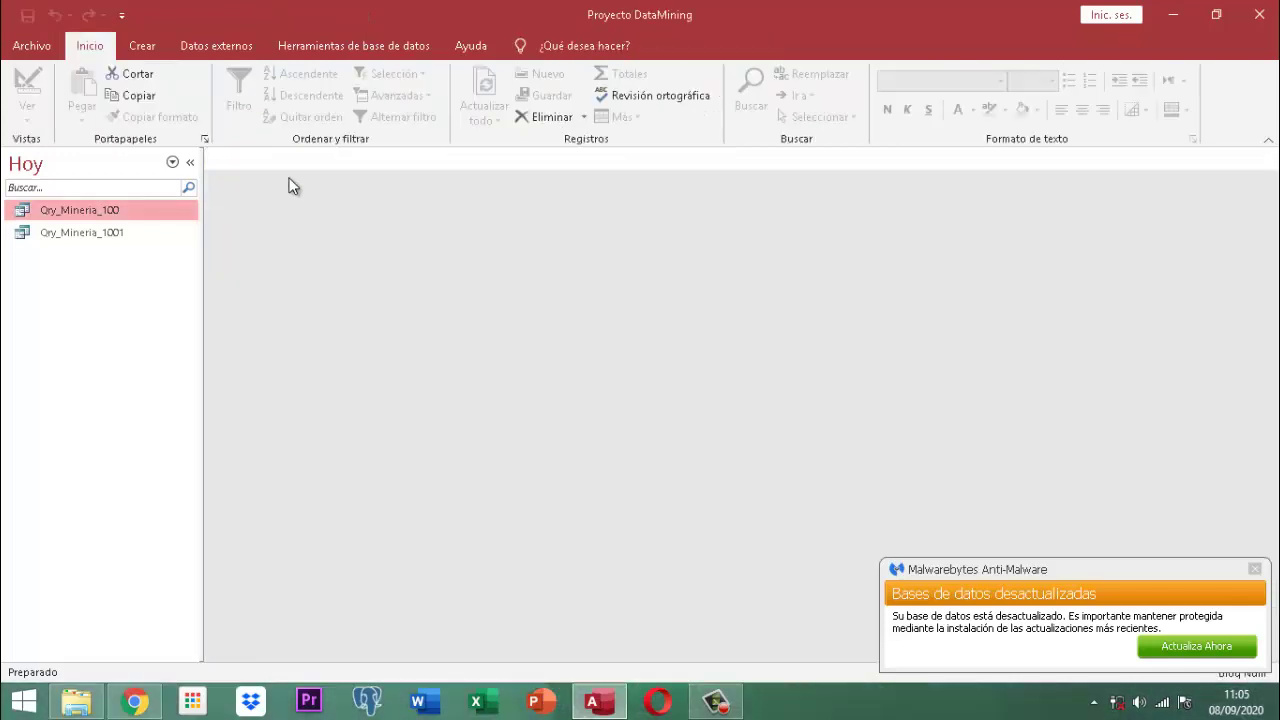
Step: Create a new blank form and close its field list
click(69, 244)
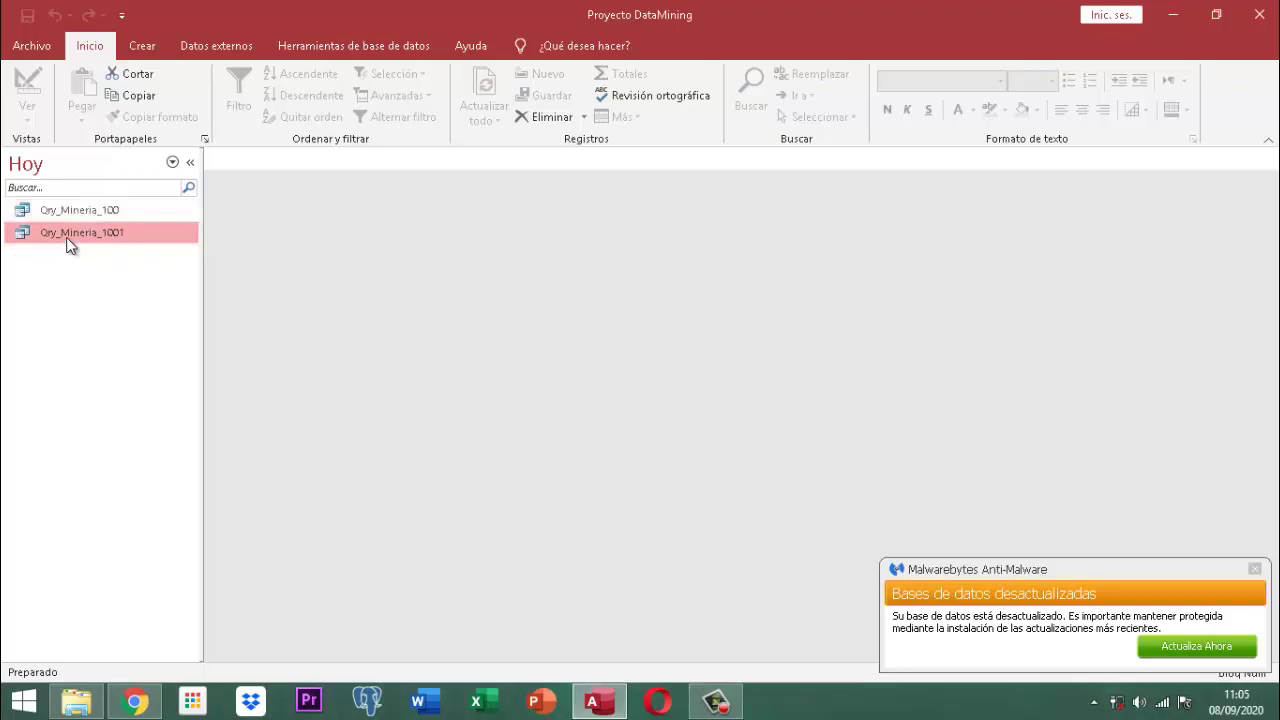
click(143, 47)
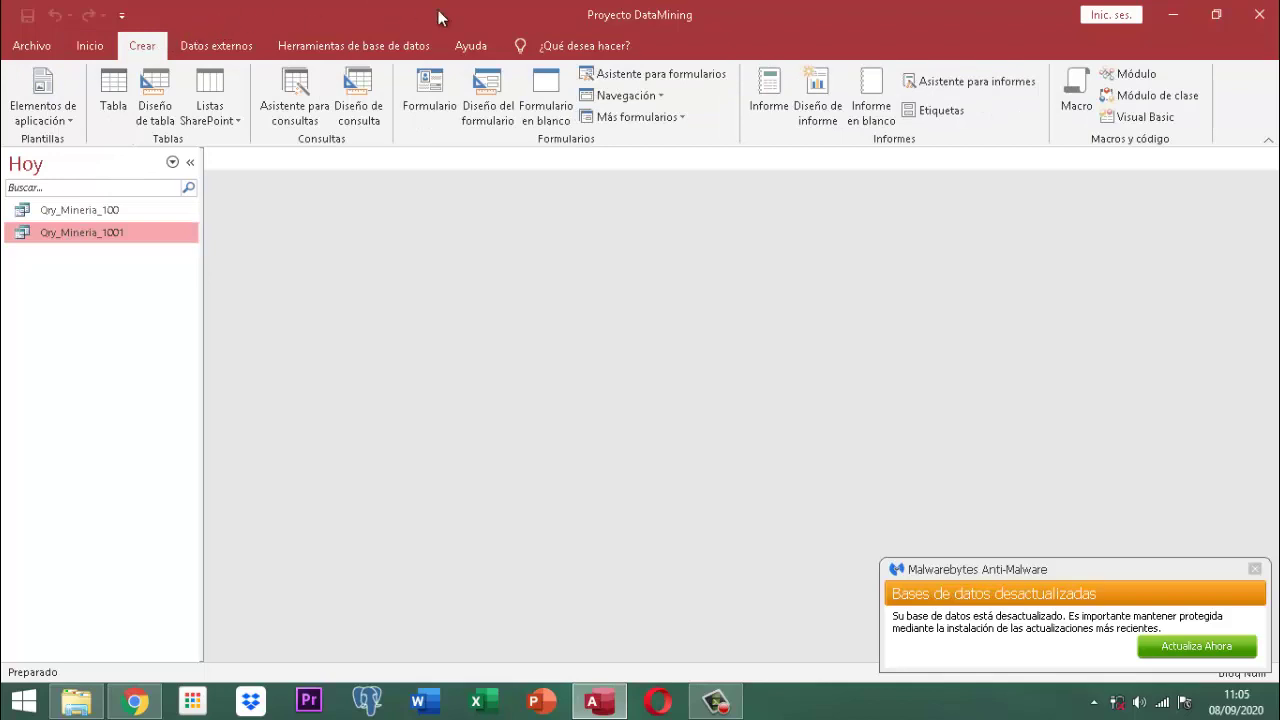
click(555, 110)
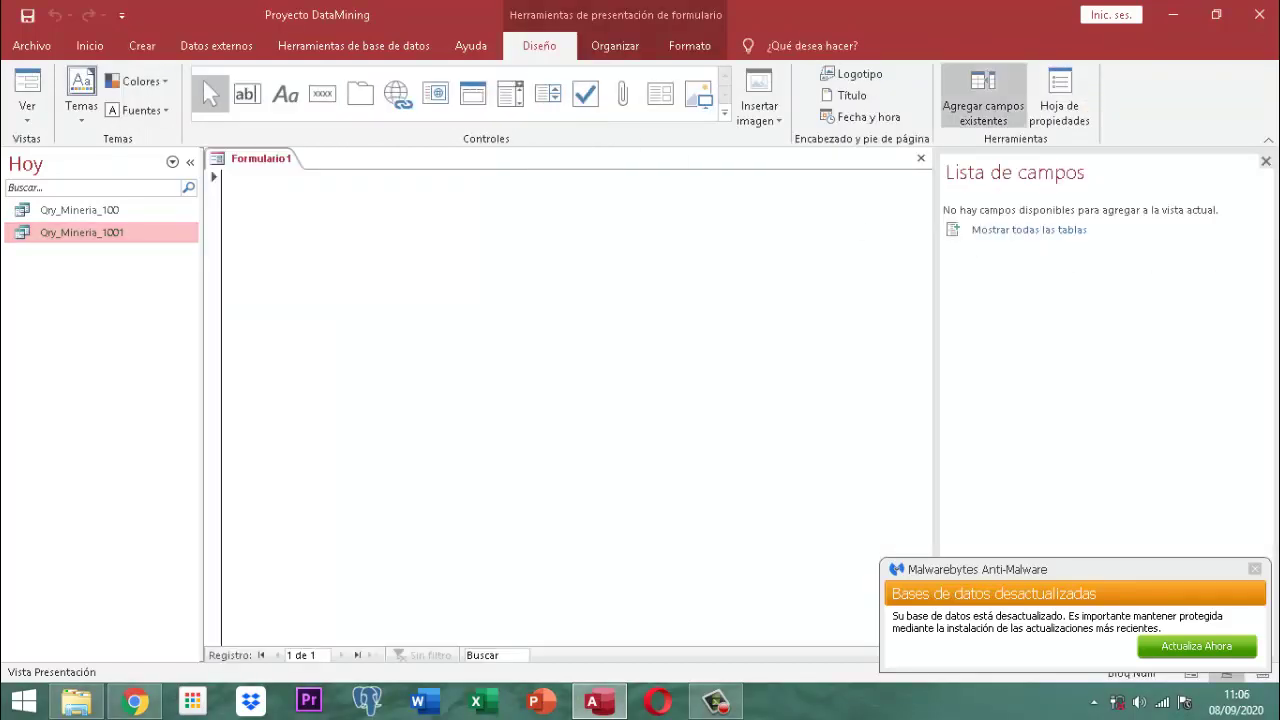
click(1266, 162)
Step: Save the blank form as SbFrm_Mineria_1001 and switch it to design view
right_click(249, 163)
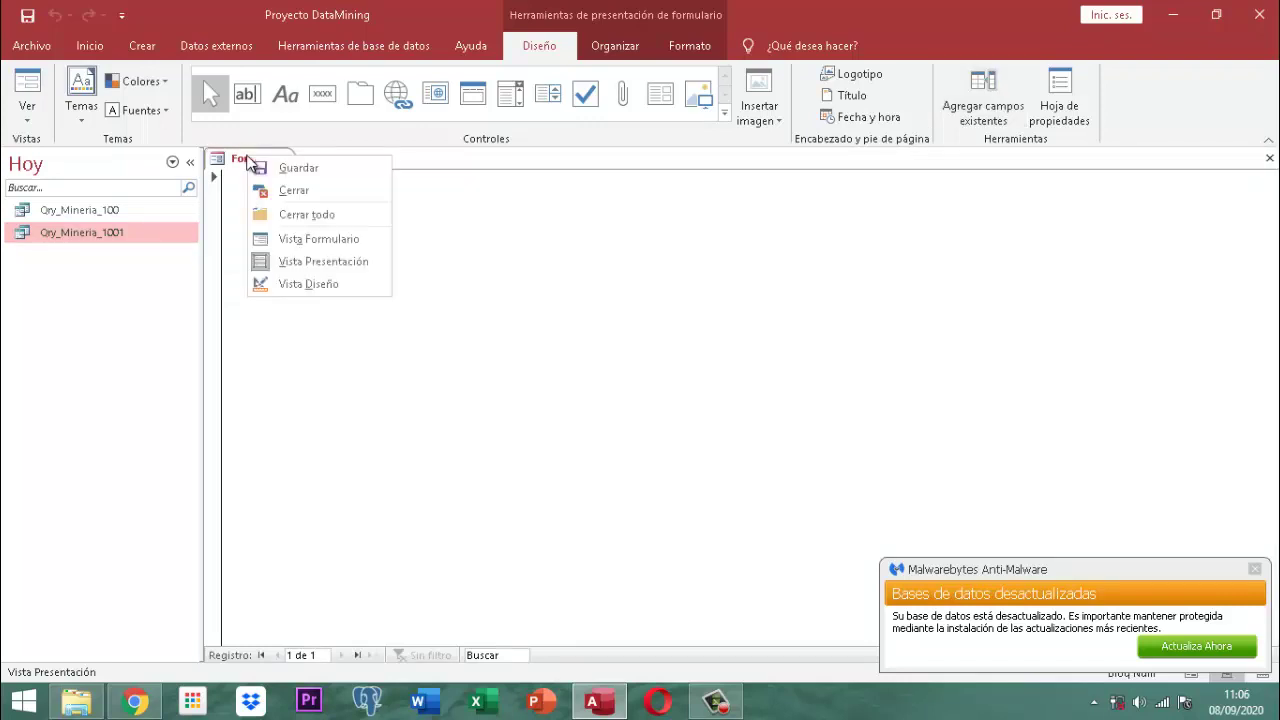
click(309, 168)
text(F)
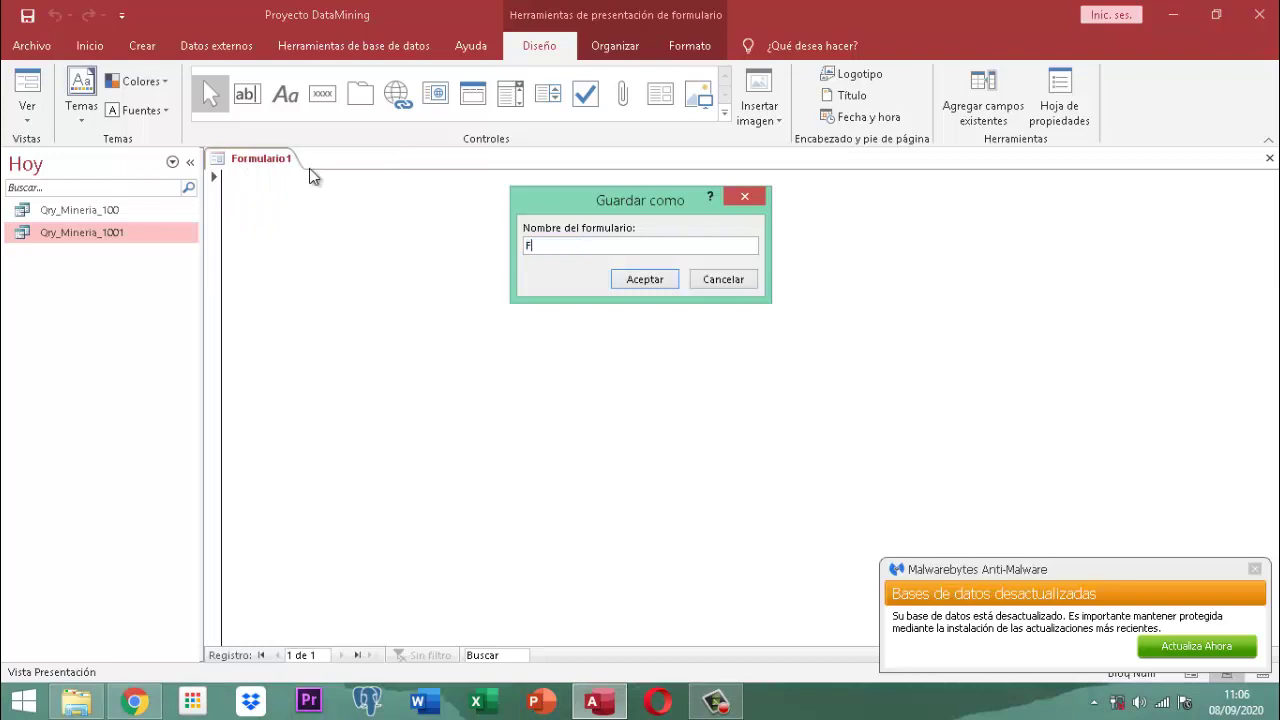
text(rm_Mineria_1001)
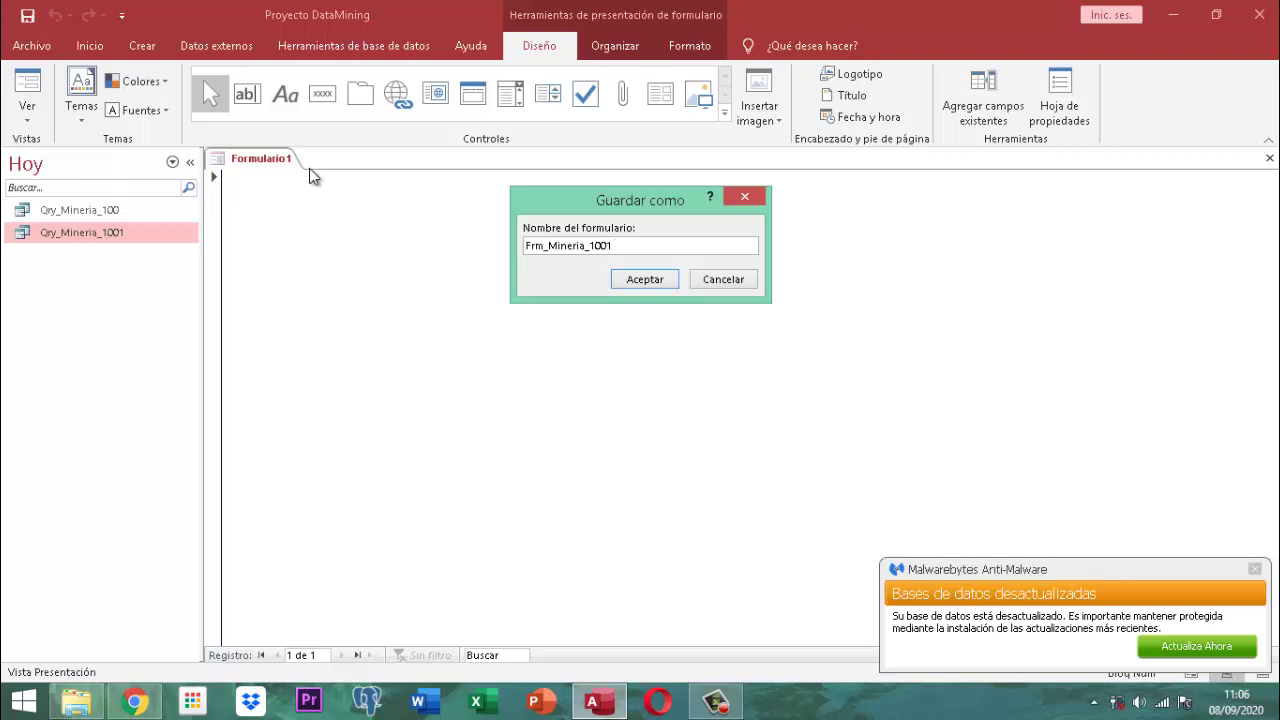
key(Home)
text(Sb)
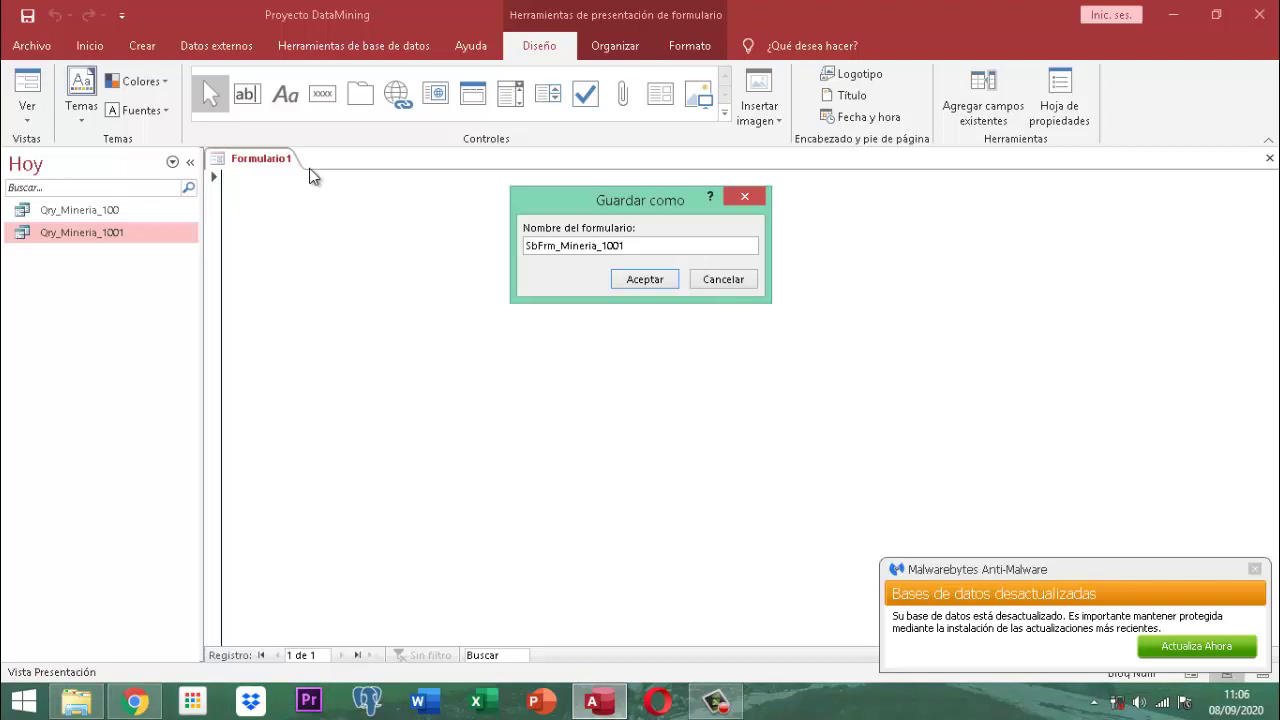
click(644, 284)
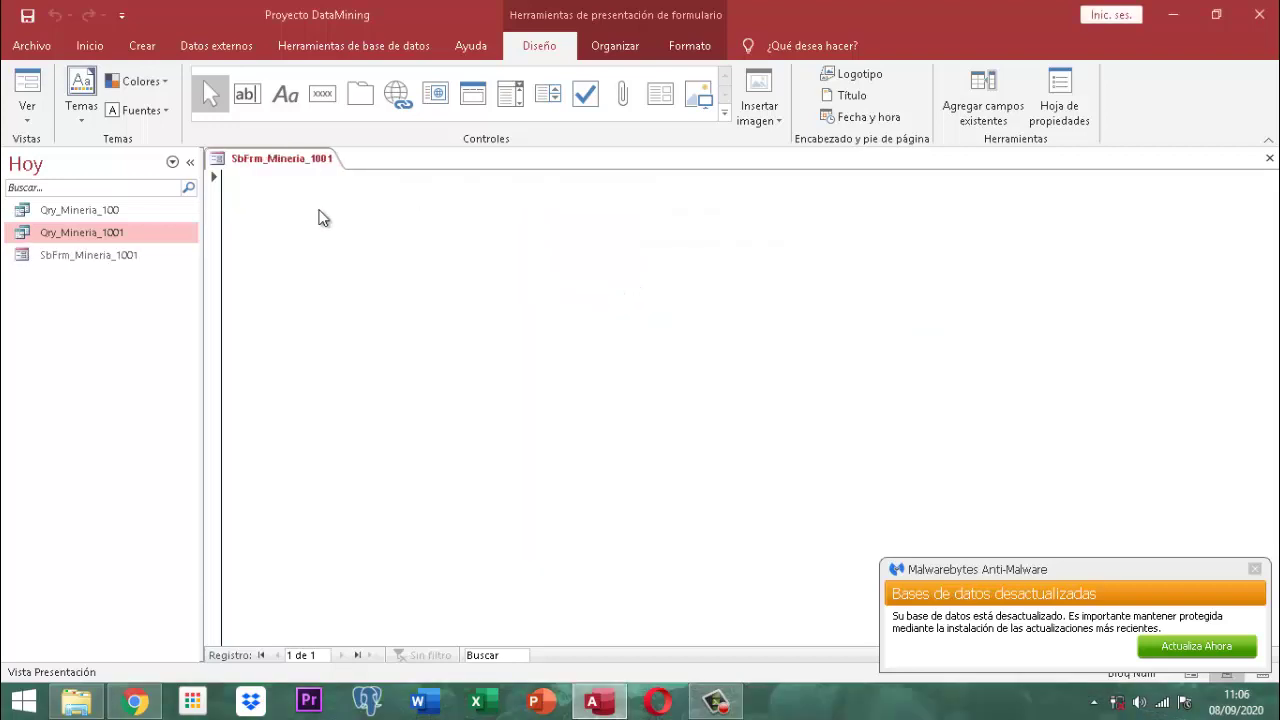
right_click(298, 160)
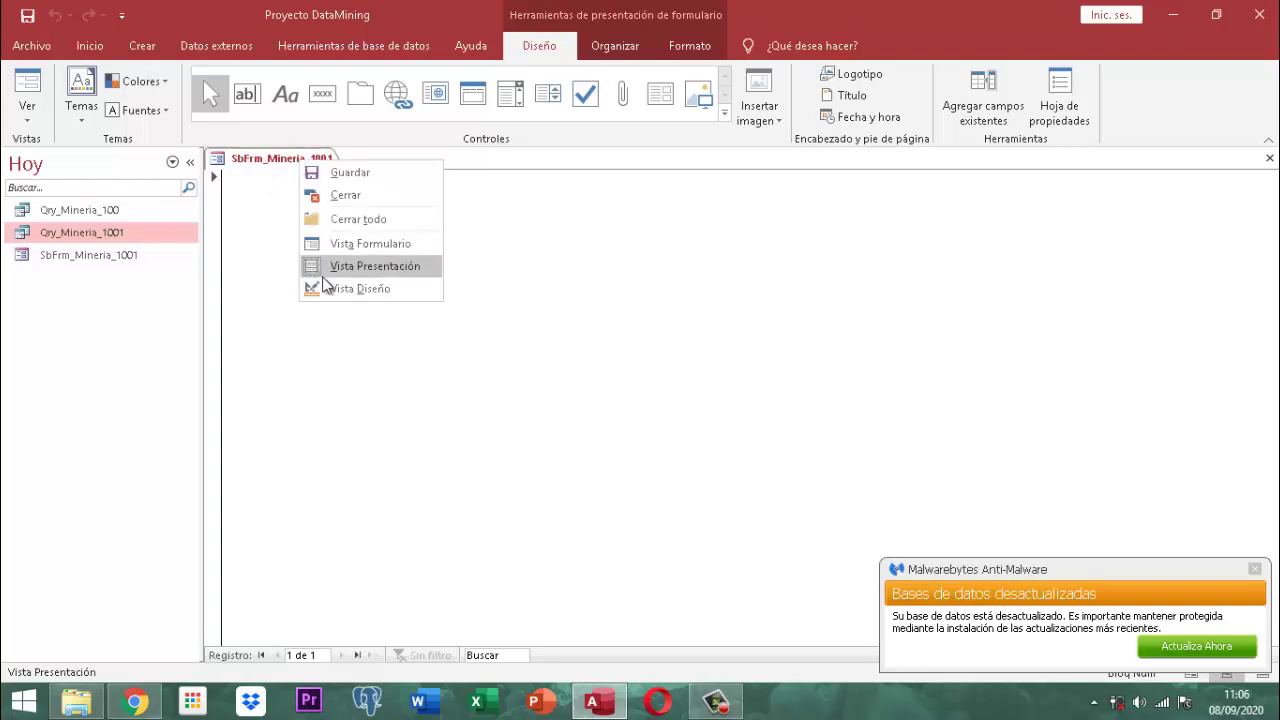
click(356, 290)
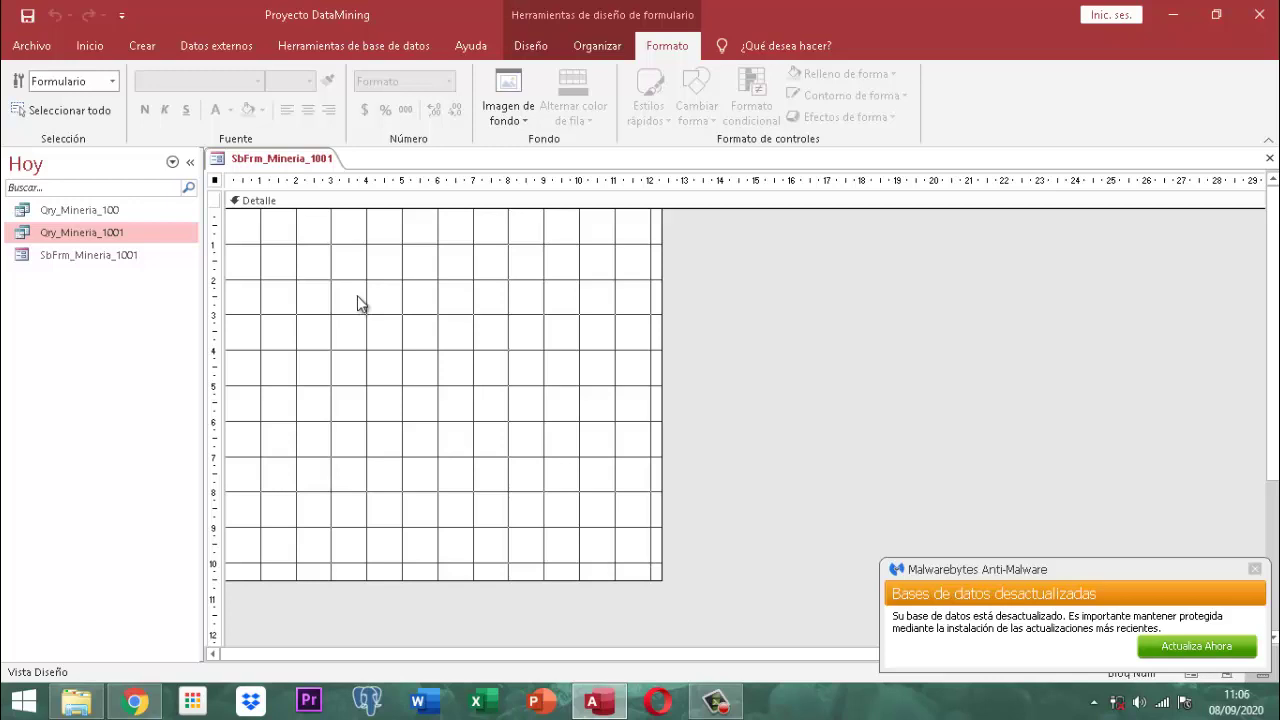
Step: Set the form's record source (Origen del registro) to the query Qry_Mineria_1001
click(545, 50)
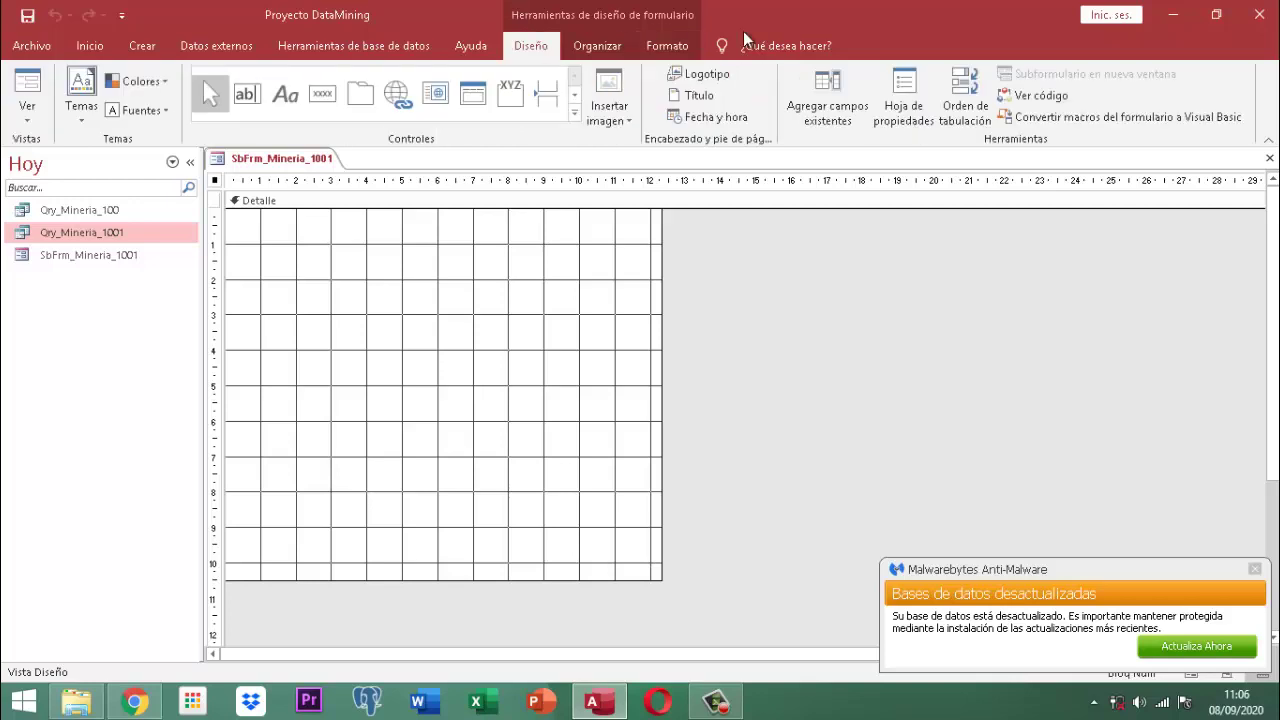
click(918, 95)
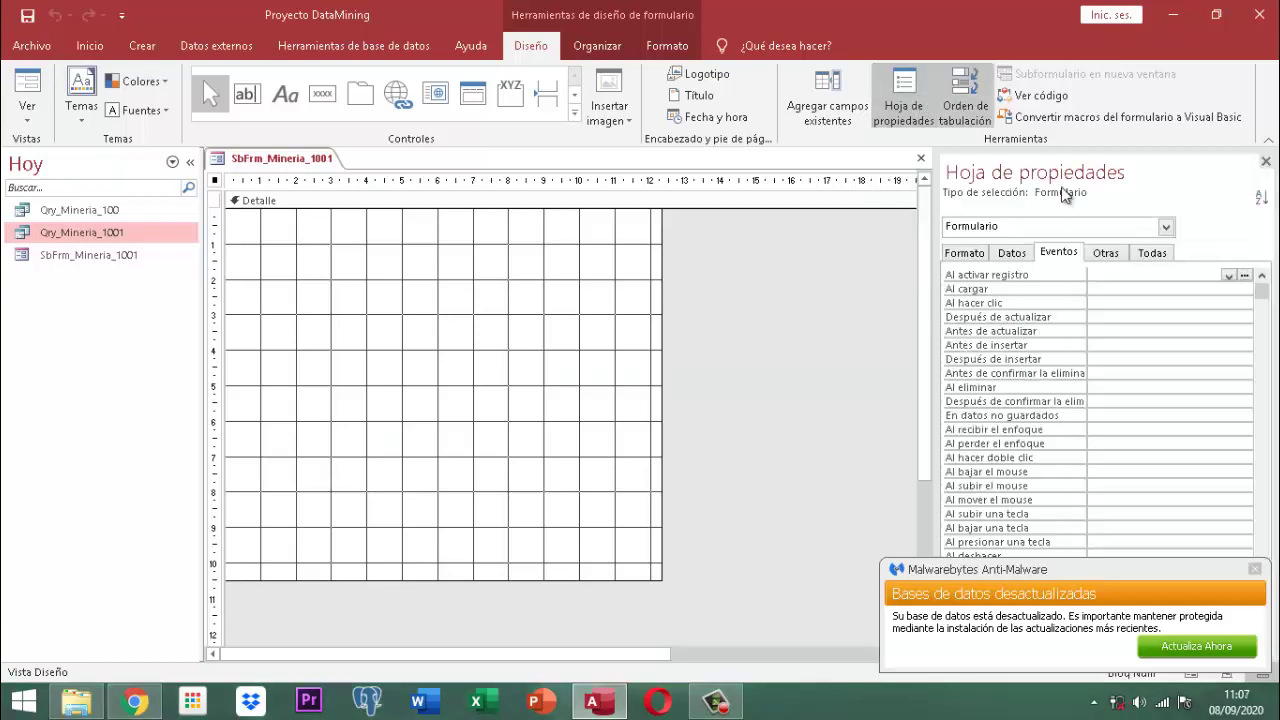
click(1011, 254)
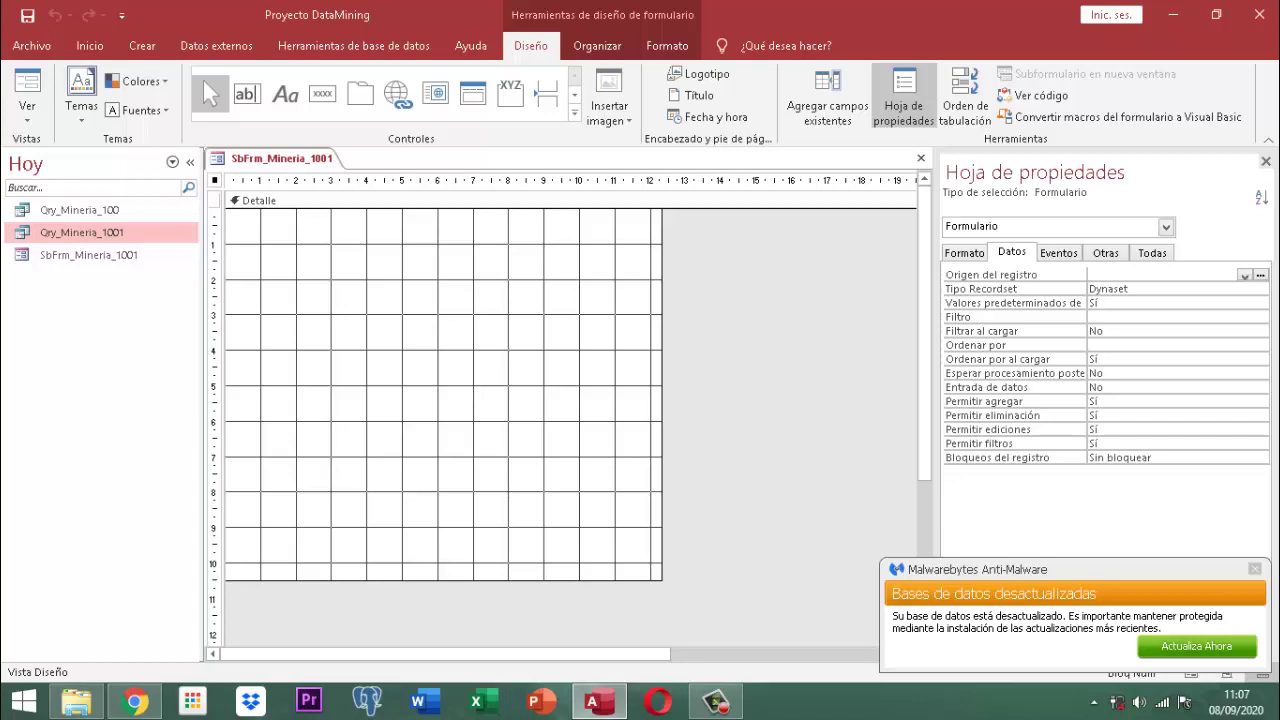
click(1245, 276)
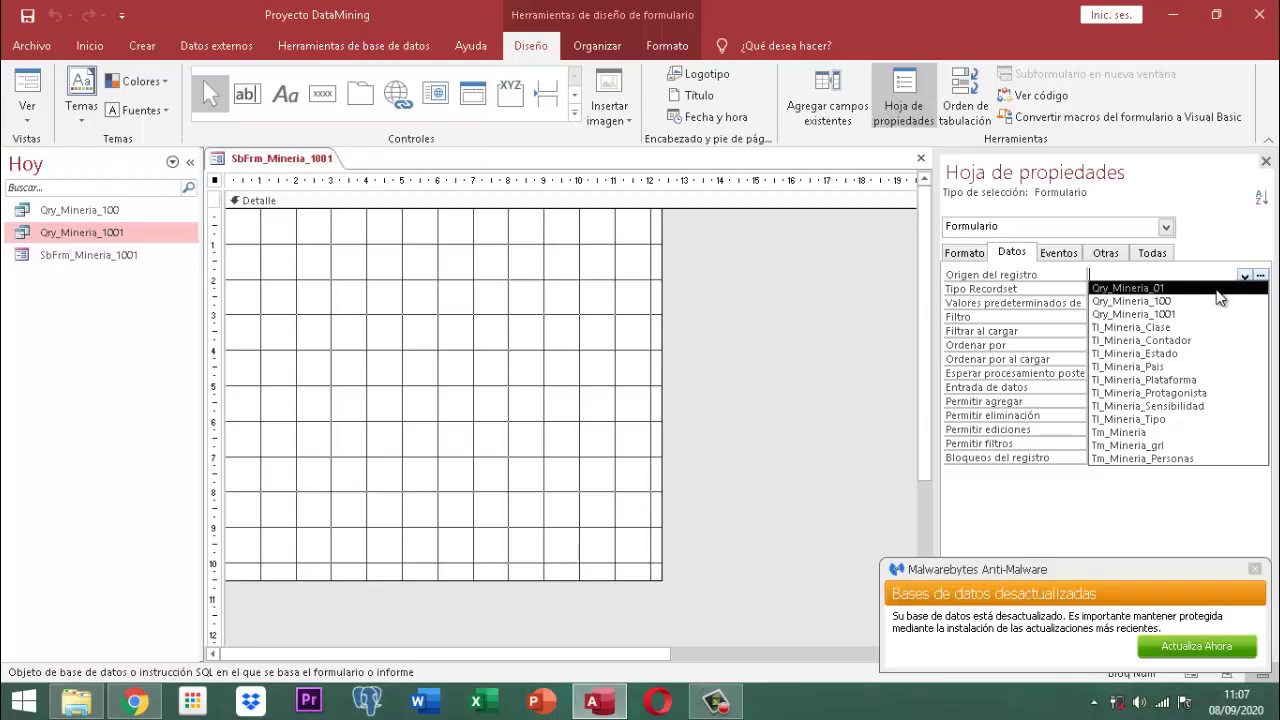
click(1167, 315)
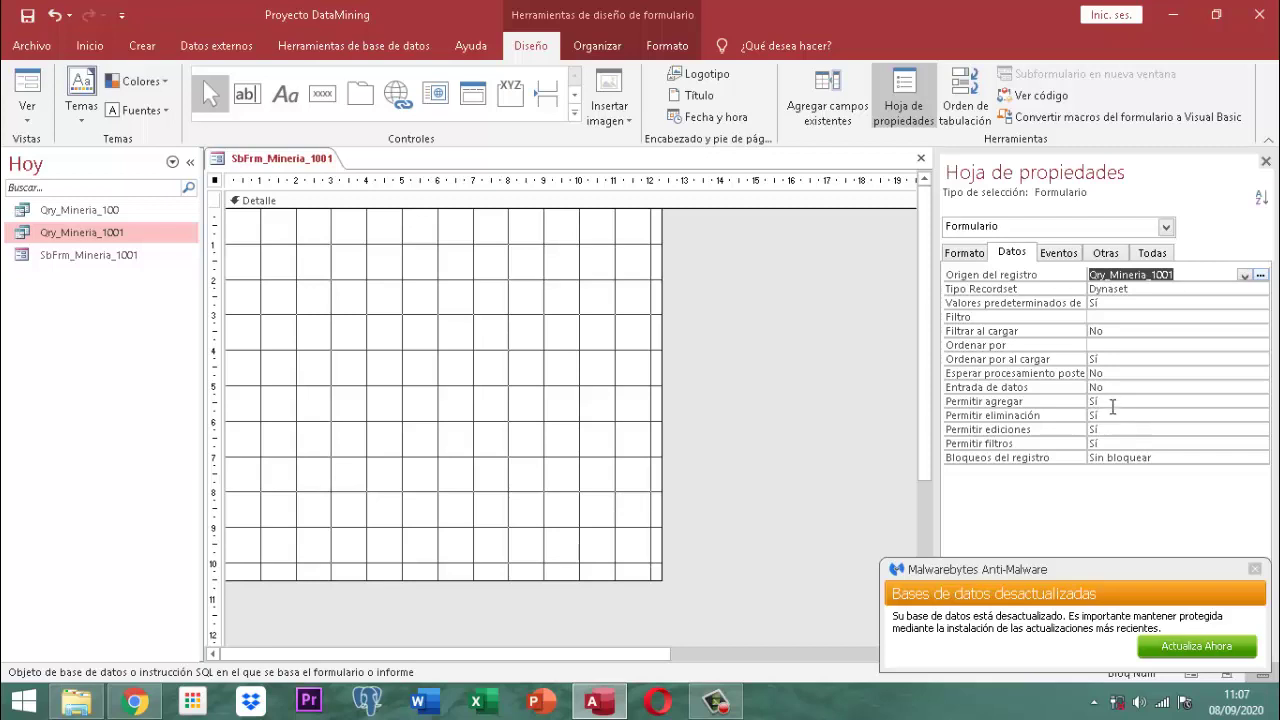
Step: Disallow adding records in the form by setting Permitir agregar to No
click(1114, 401)
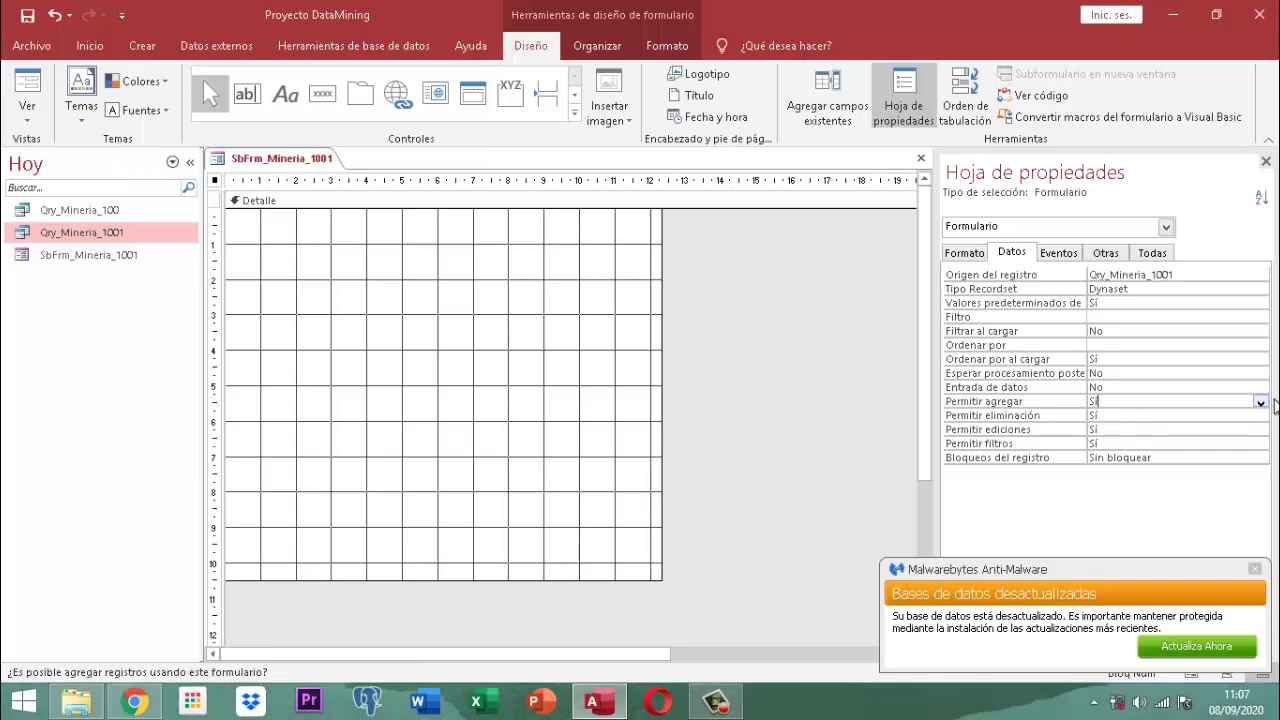
click(1262, 404)
click(1103, 427)
Step: Set the form's record selectors (Selectores de registro) and navigation buttons (Botones de navegación) to No, dismissing the antivirus notification
click(1120, 255)
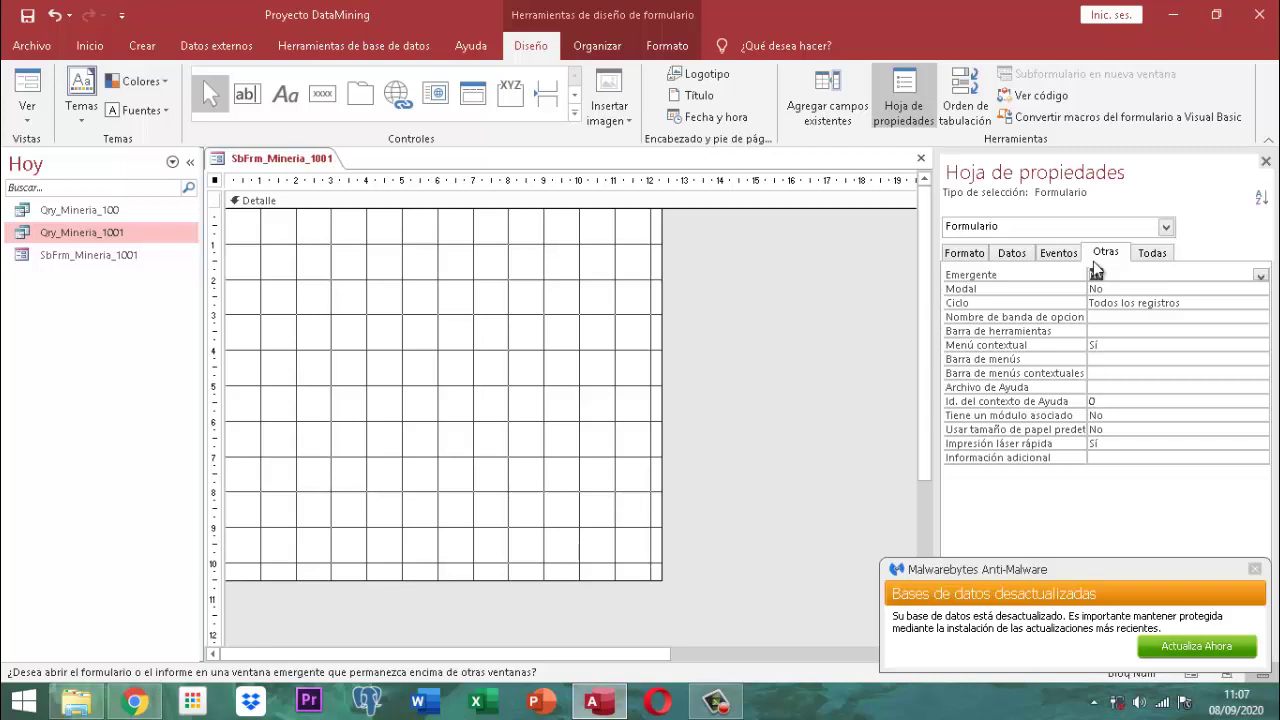
click(965, 254)
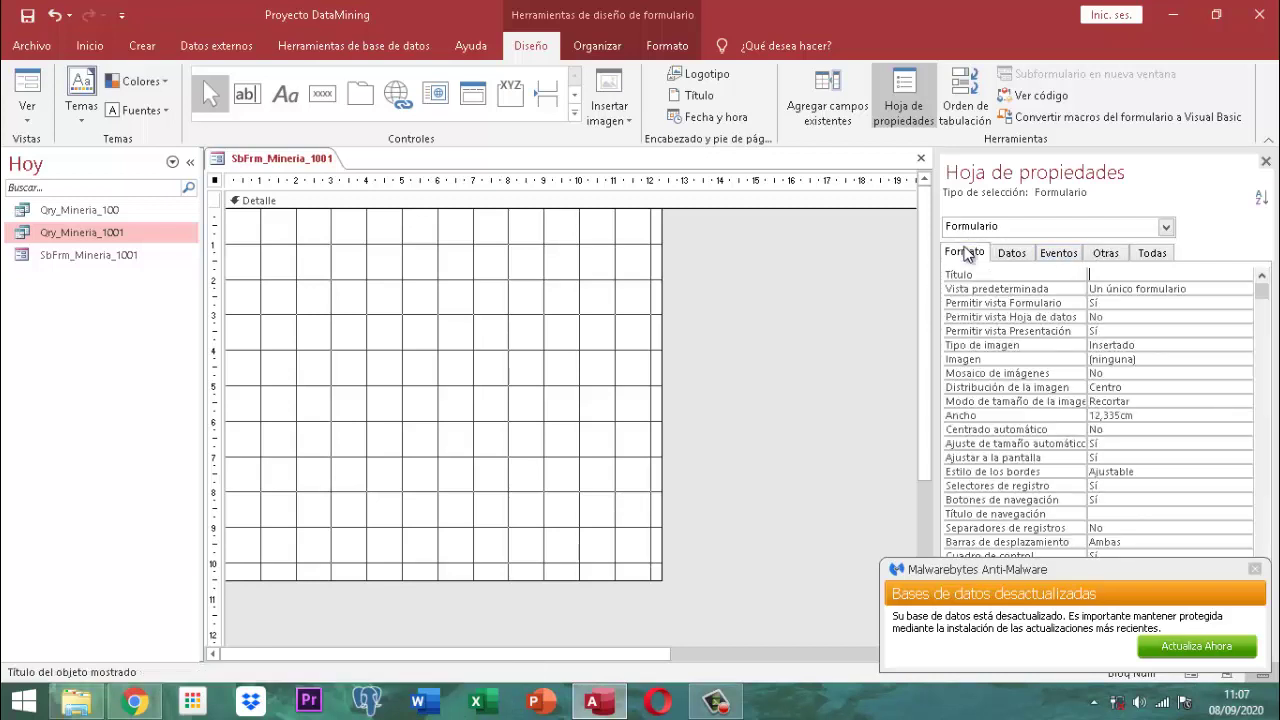
click(1254, 569)
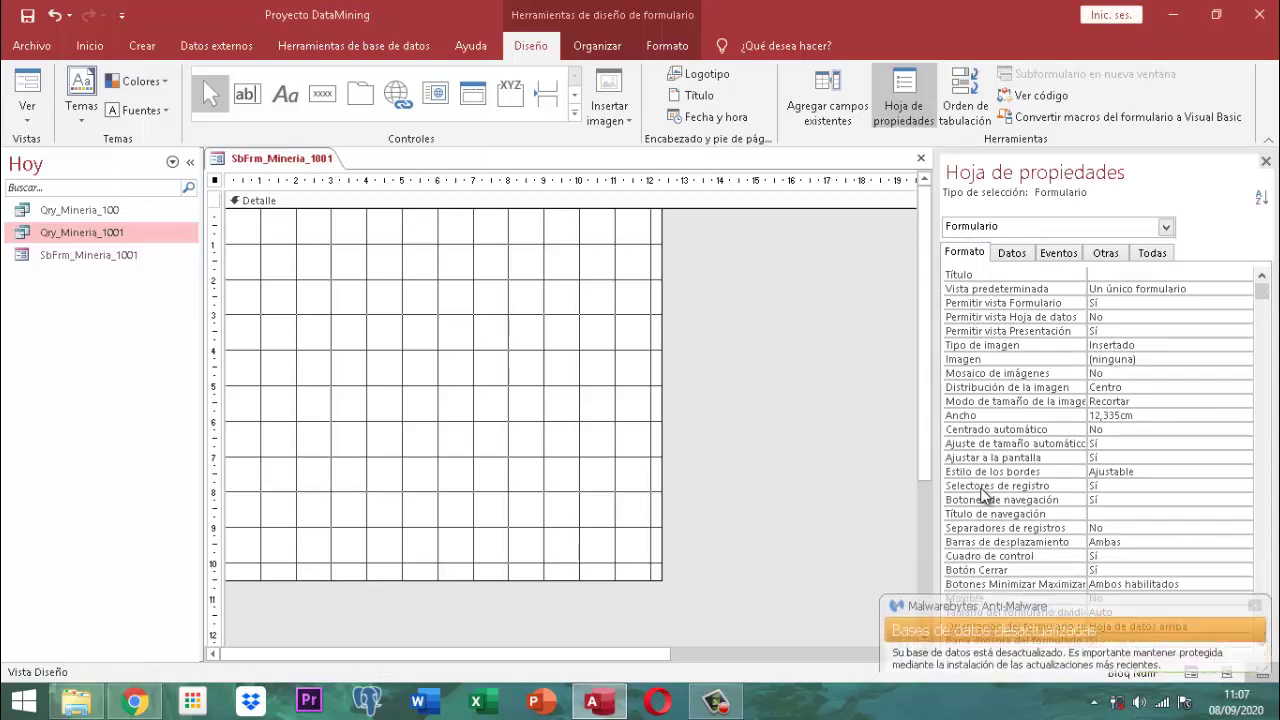
click(1110, 485)
click(1244, 486)
click(1104, 512)
click(1114, 500)
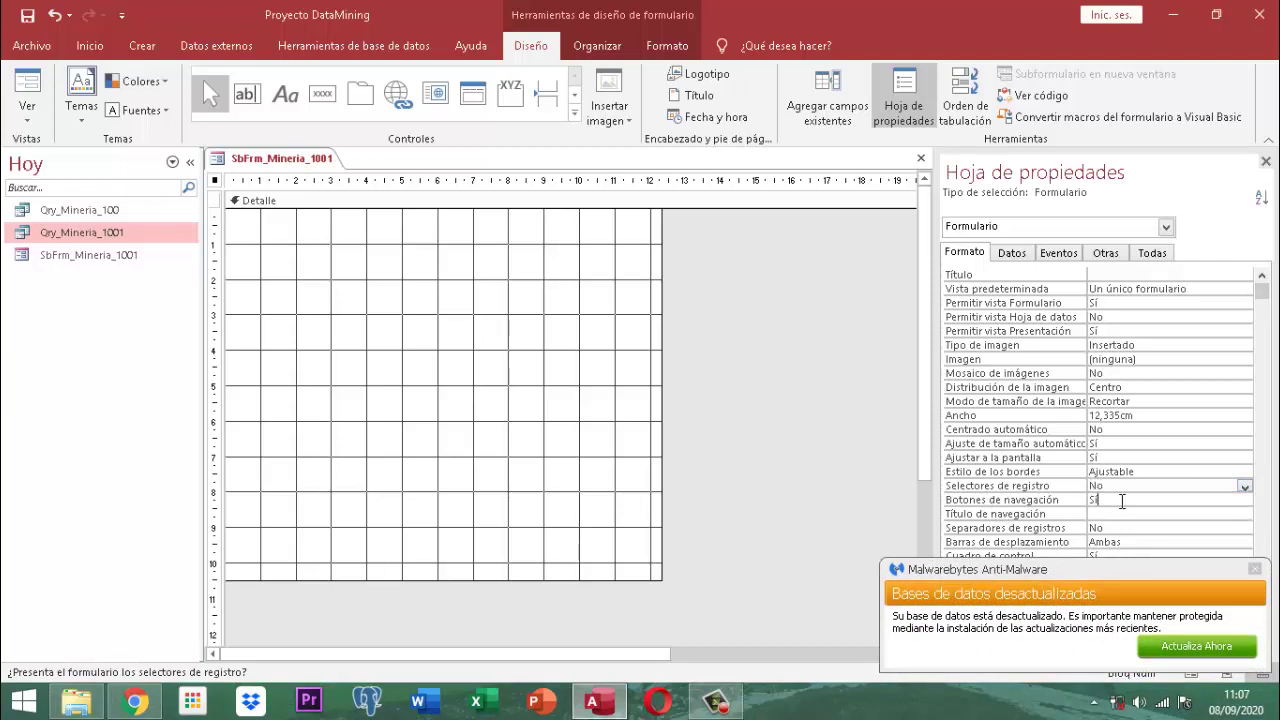
click(1244, 500)
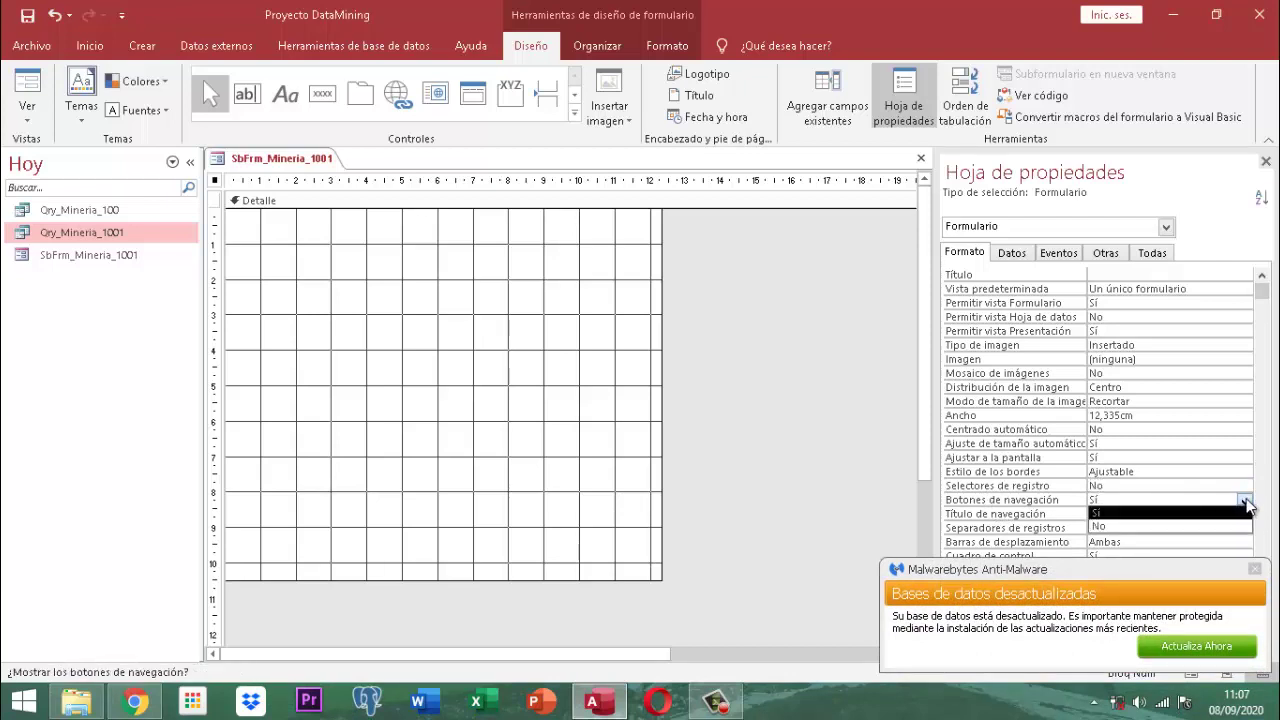
click(1104, 527)
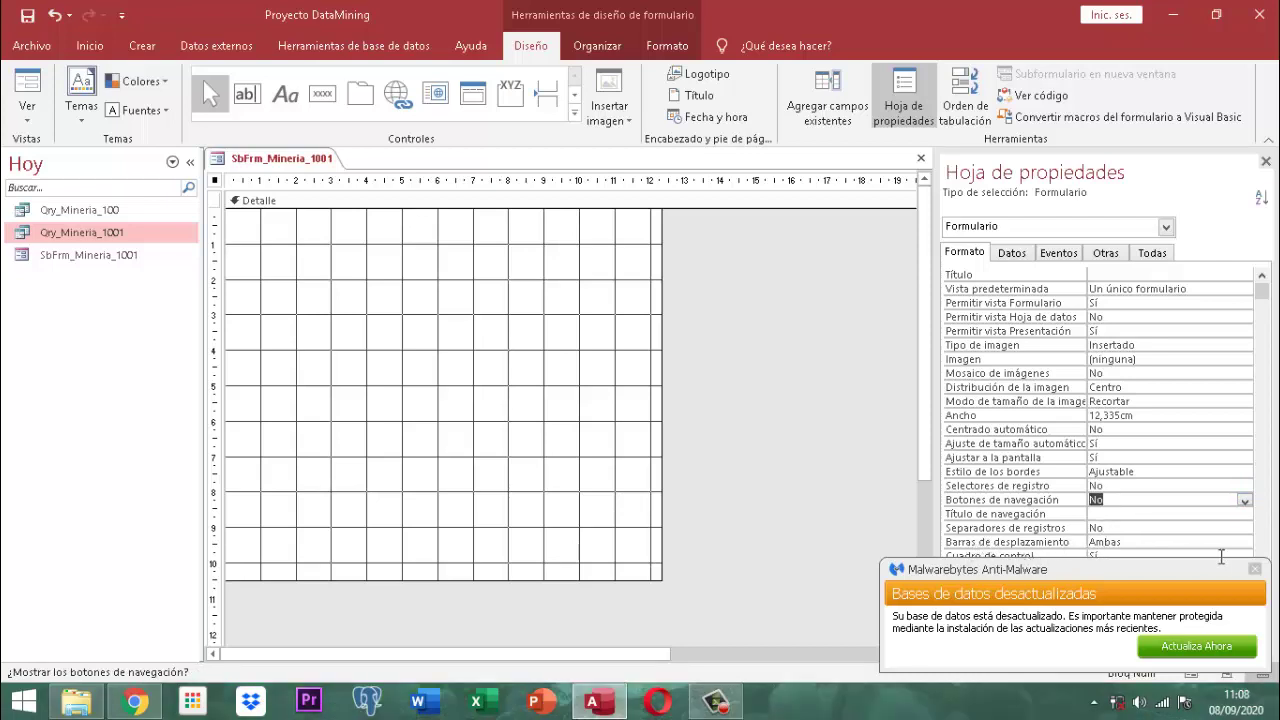
Step: Set the form's minimize/maximize buttons property to Ninguno and close the property sheet
click(1255, 569)
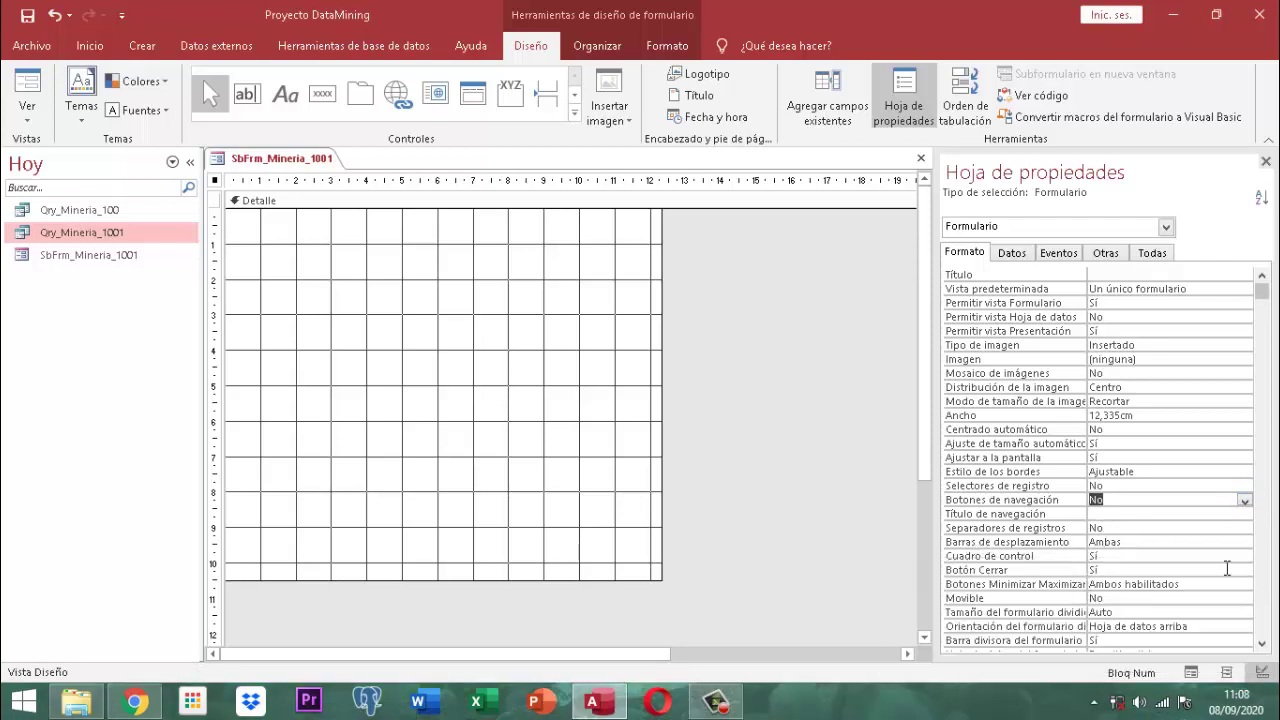
click(1193, 586)
click(1245, 585)
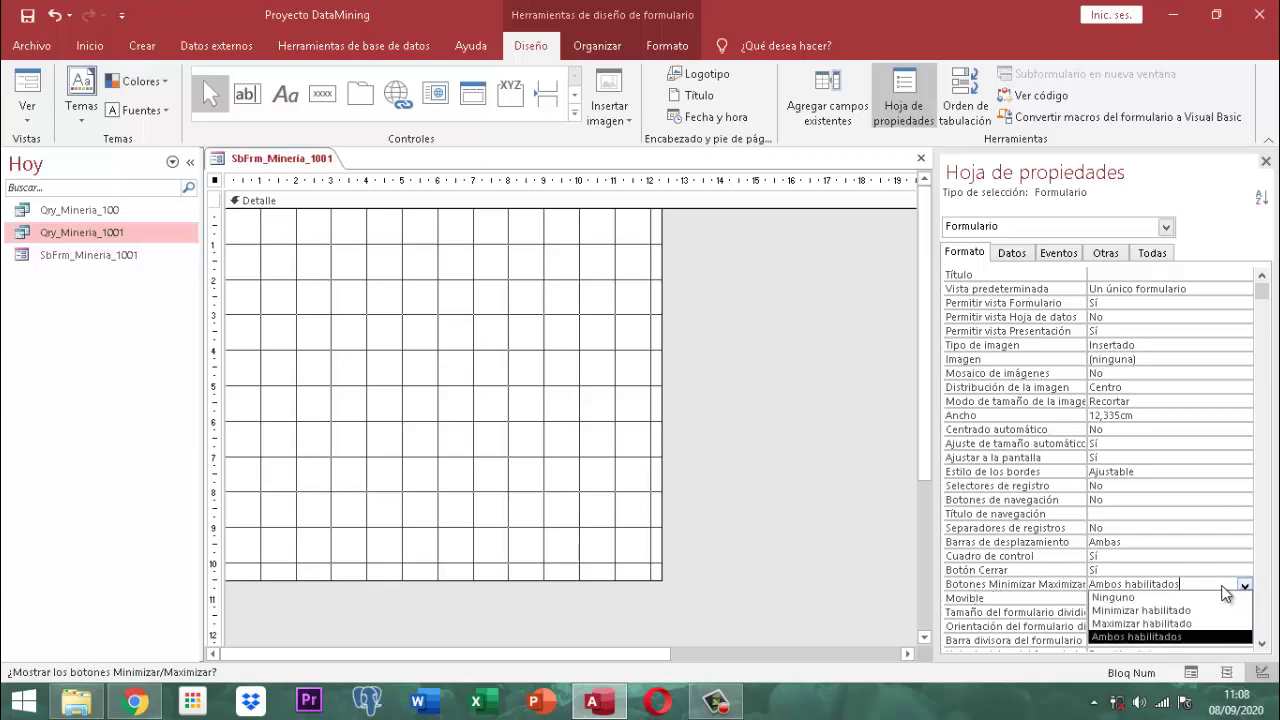
click(1115, 598)
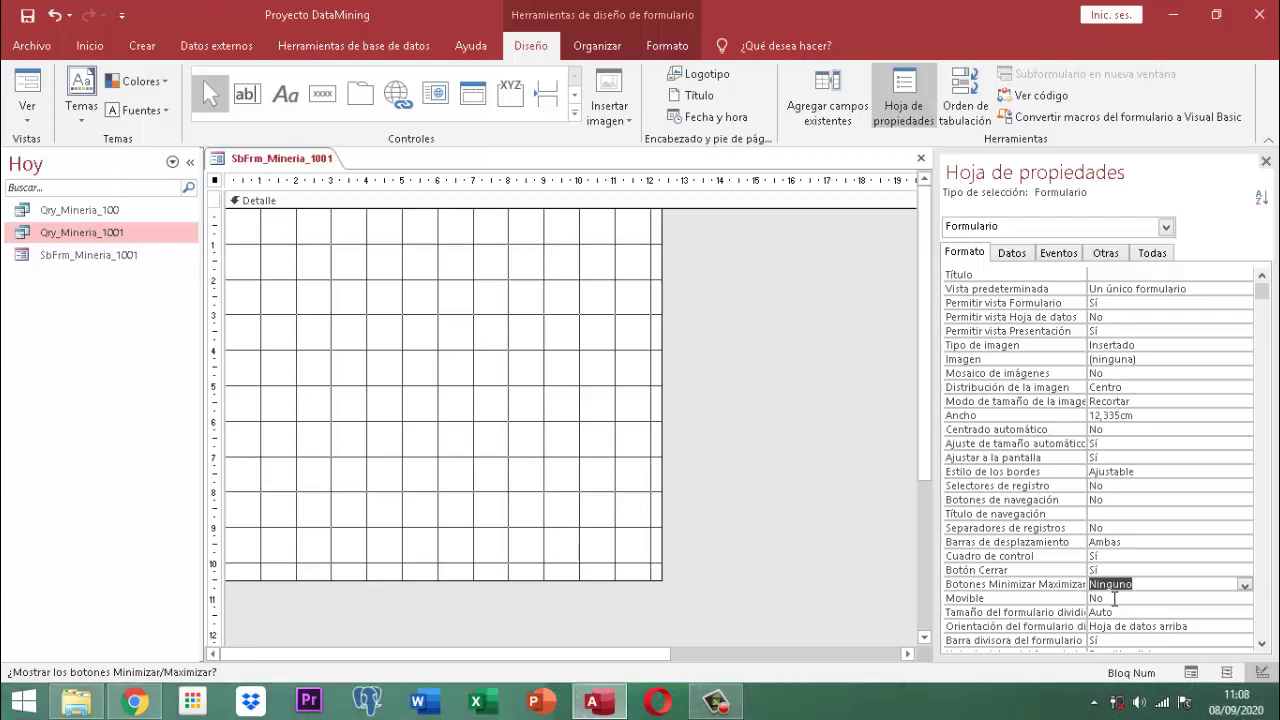
click(1266, 163)
click(1266, 163)
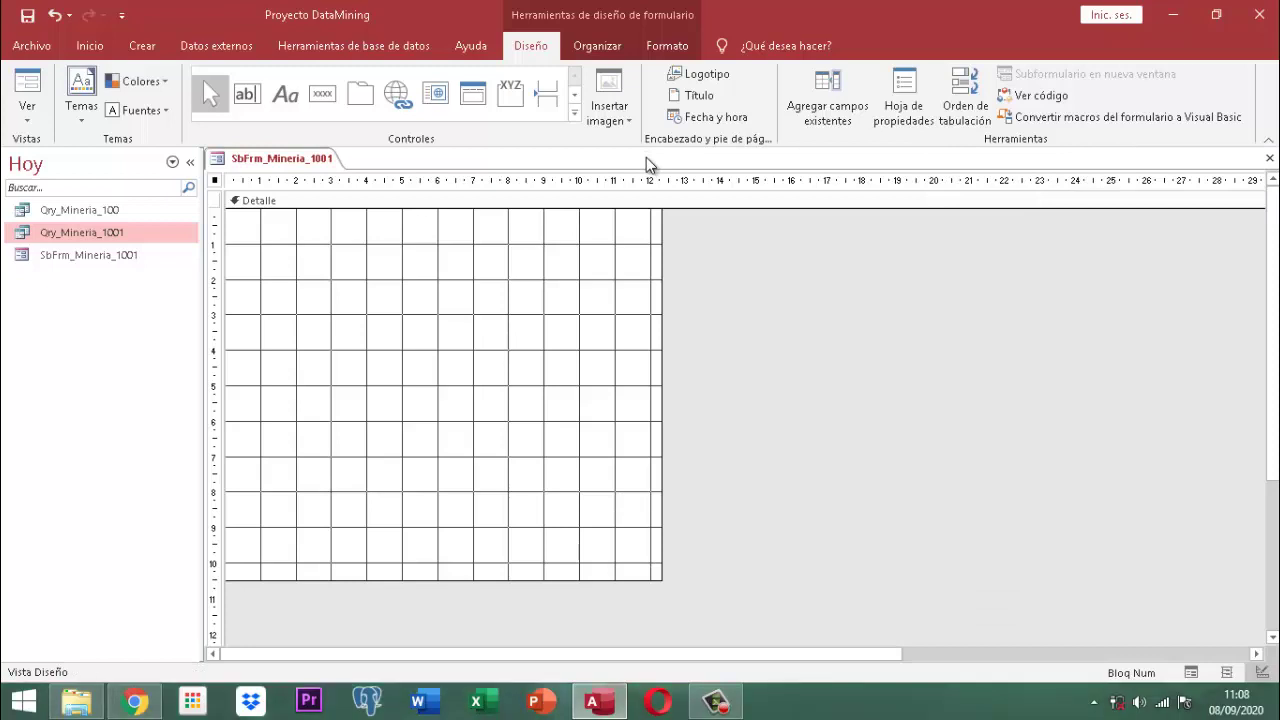
Step: Add the fields IdItem, IdReporteReg, Fec_Dato and CLASE DE INFORMACION to the Detalle section, and close the field list
click(846, 87)
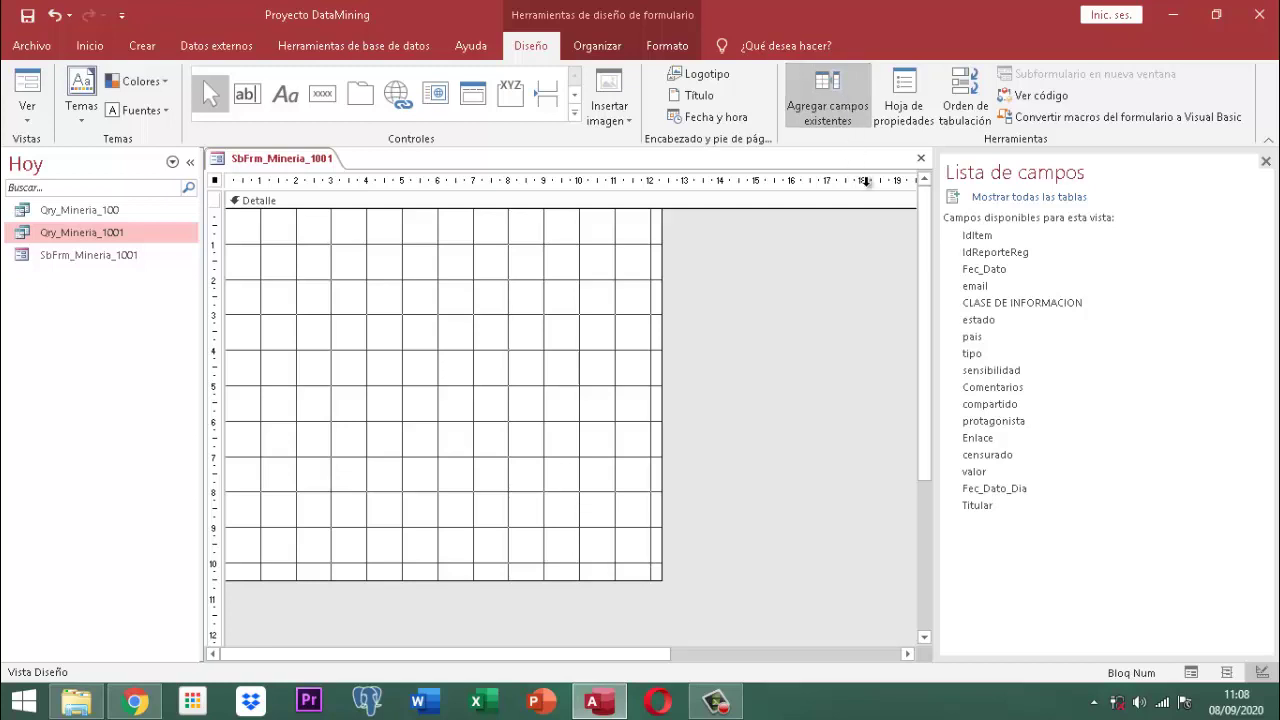
drag(976, 240, 330, 249)
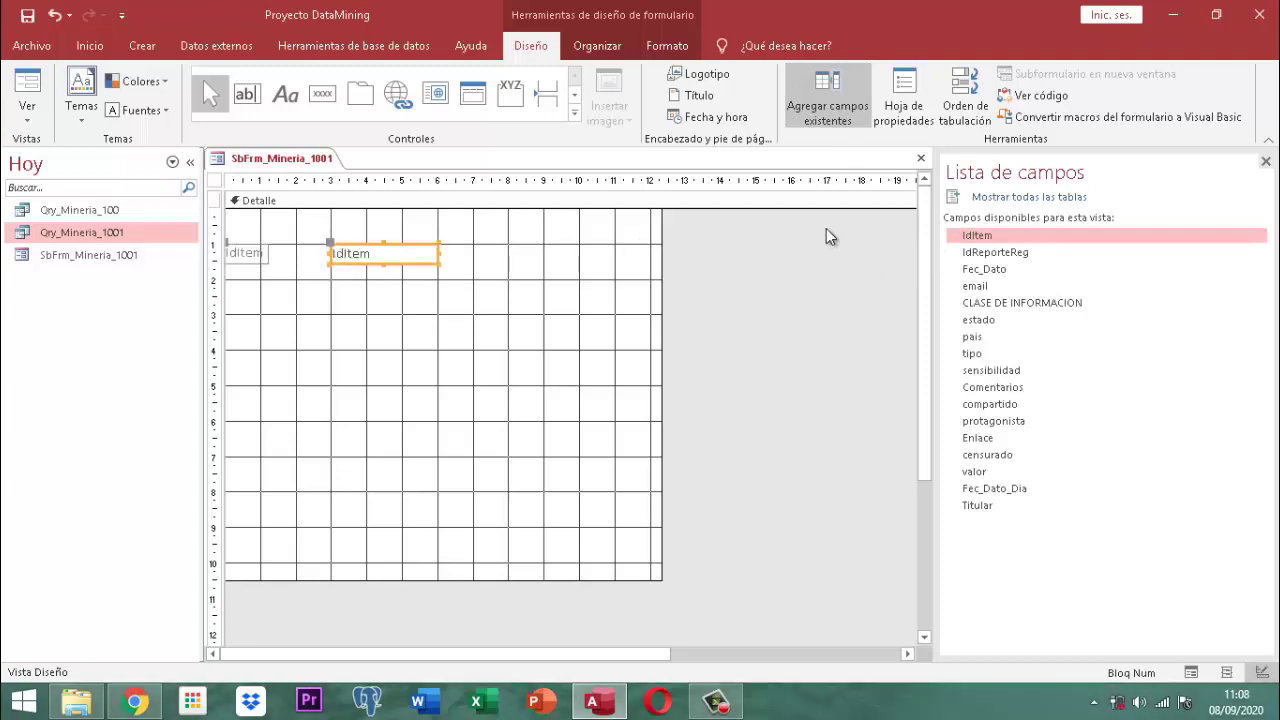
drag(1000, 252, 503, 275)
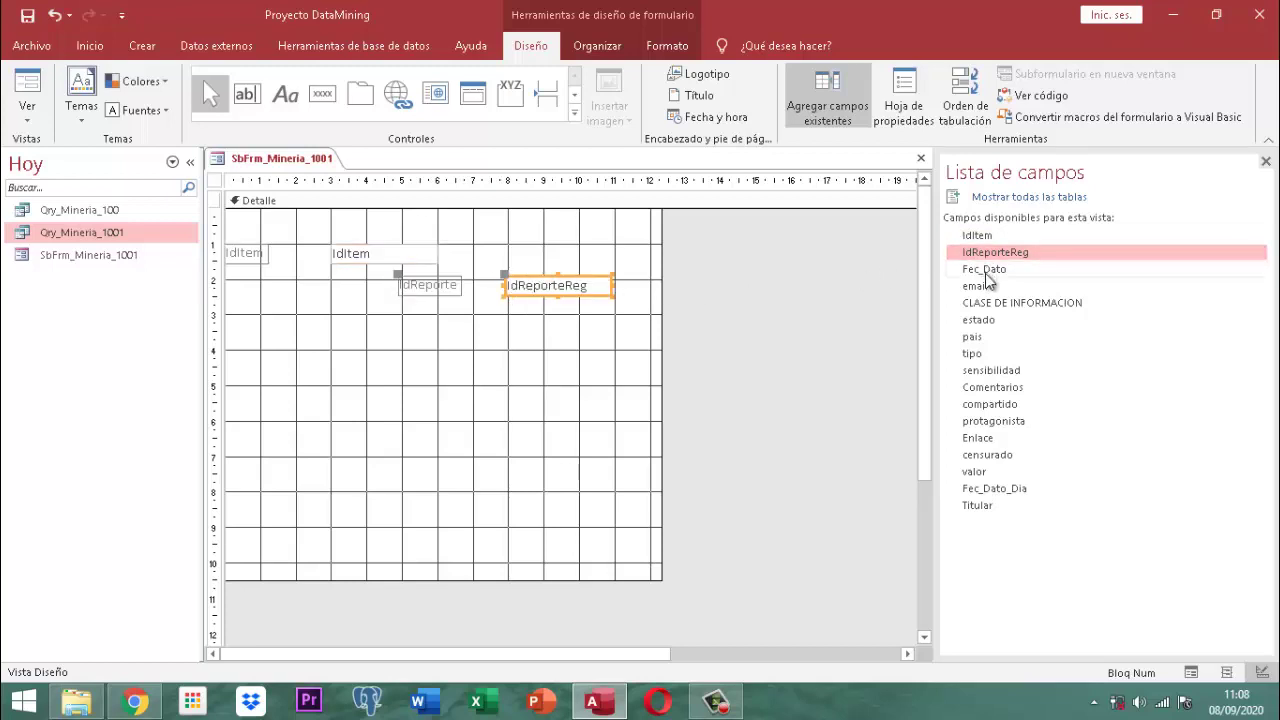
drag(985, 270, 732, 326)
drag(530, 335, 528, 331)
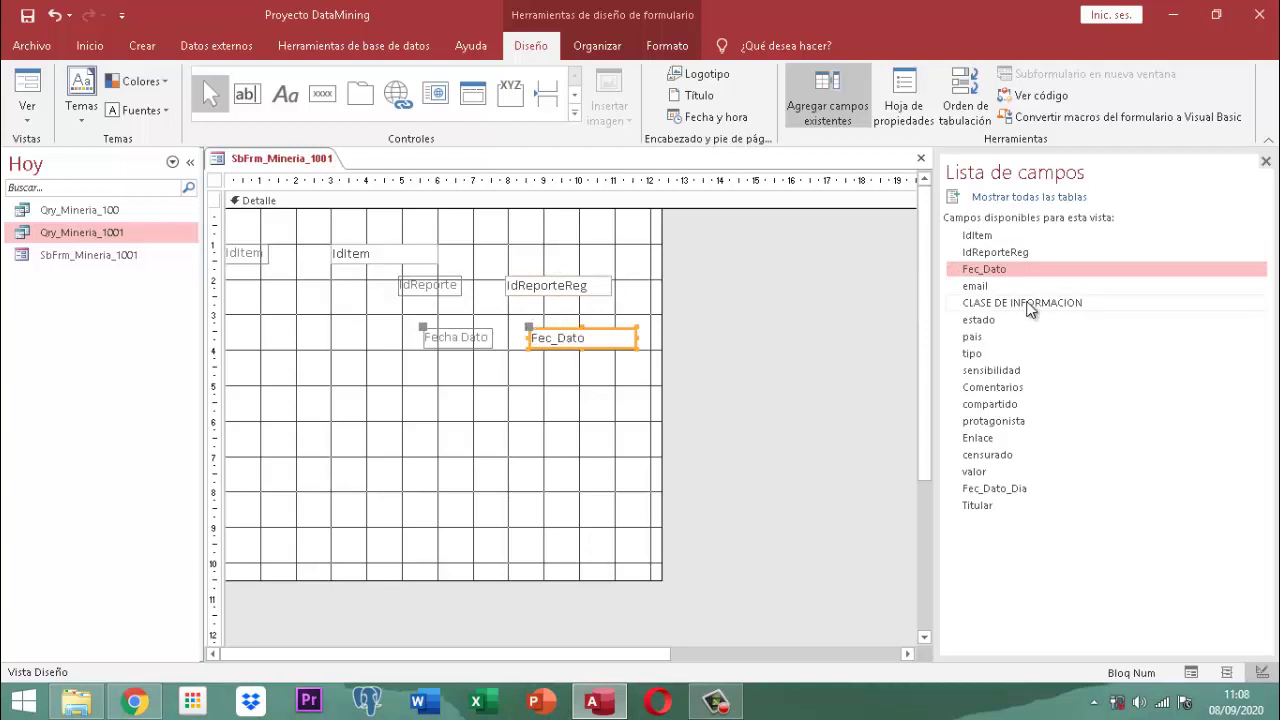
drag(1000, 302, 557, 370)
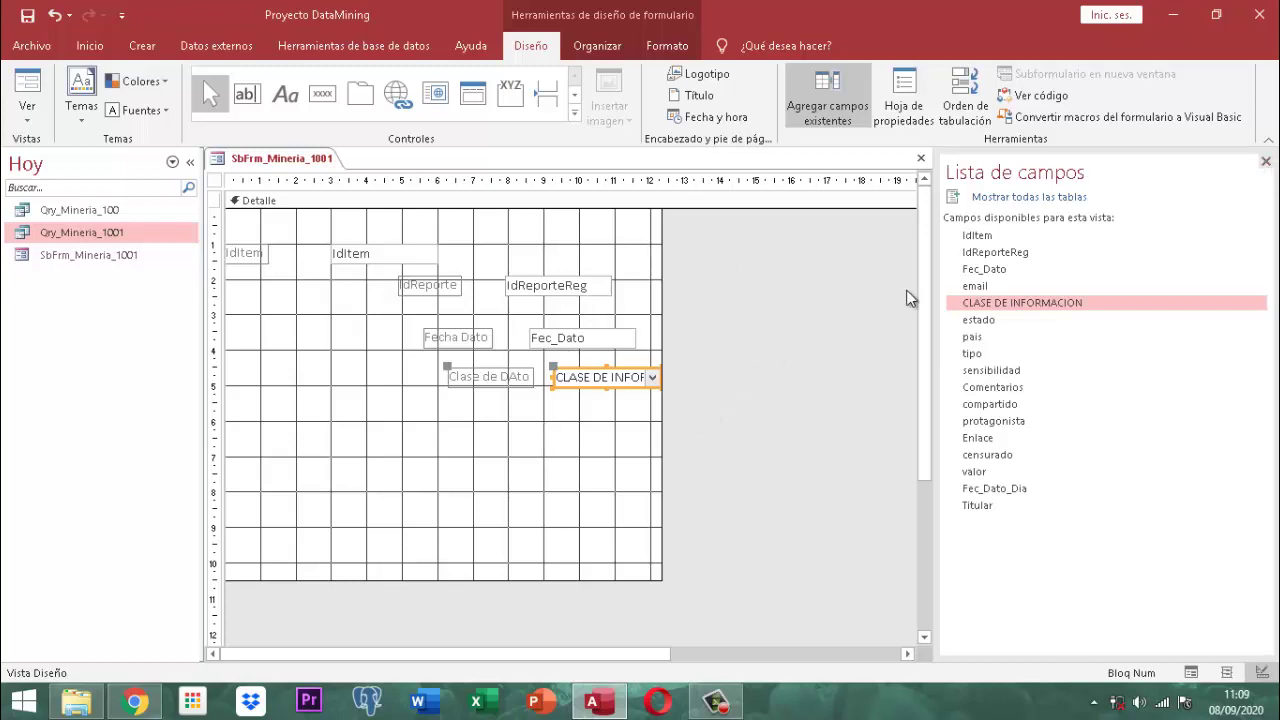
click(1265, 161)
Step: Arrange all four fields and their labels in a tabular layout
drag(736, 428, 256, 246)
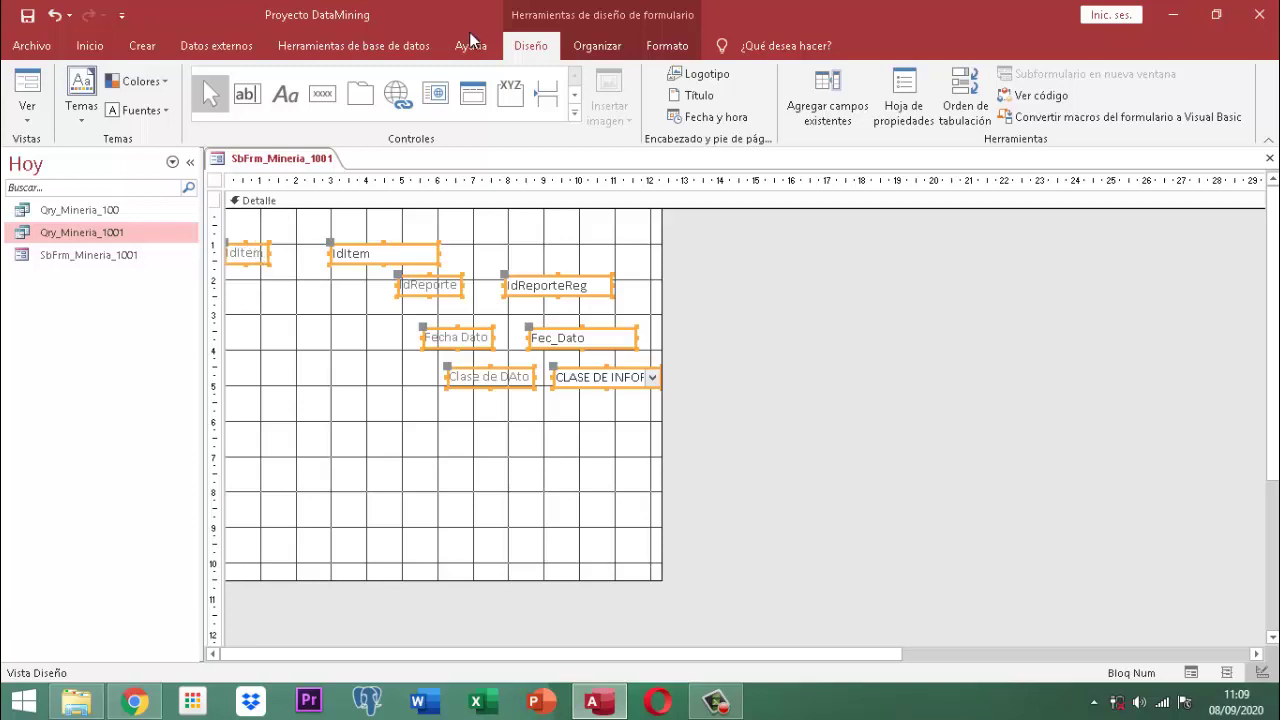
click(594, 50)
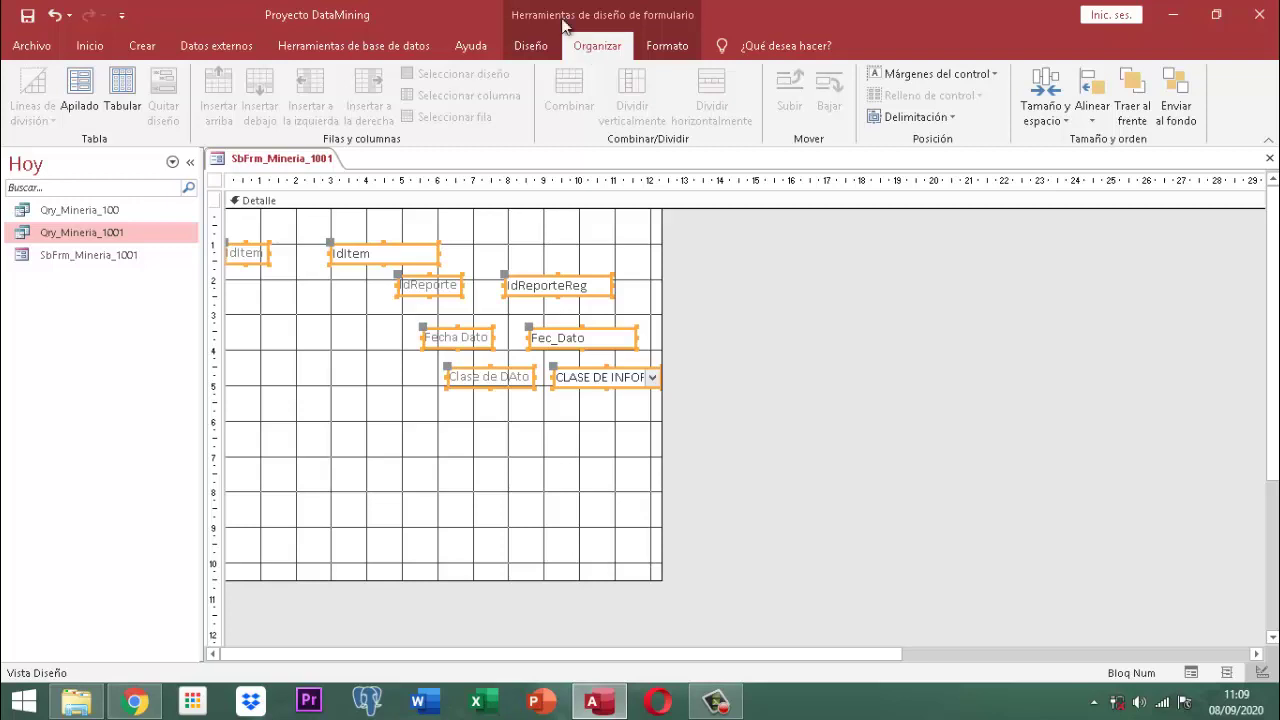
click(118, 95)
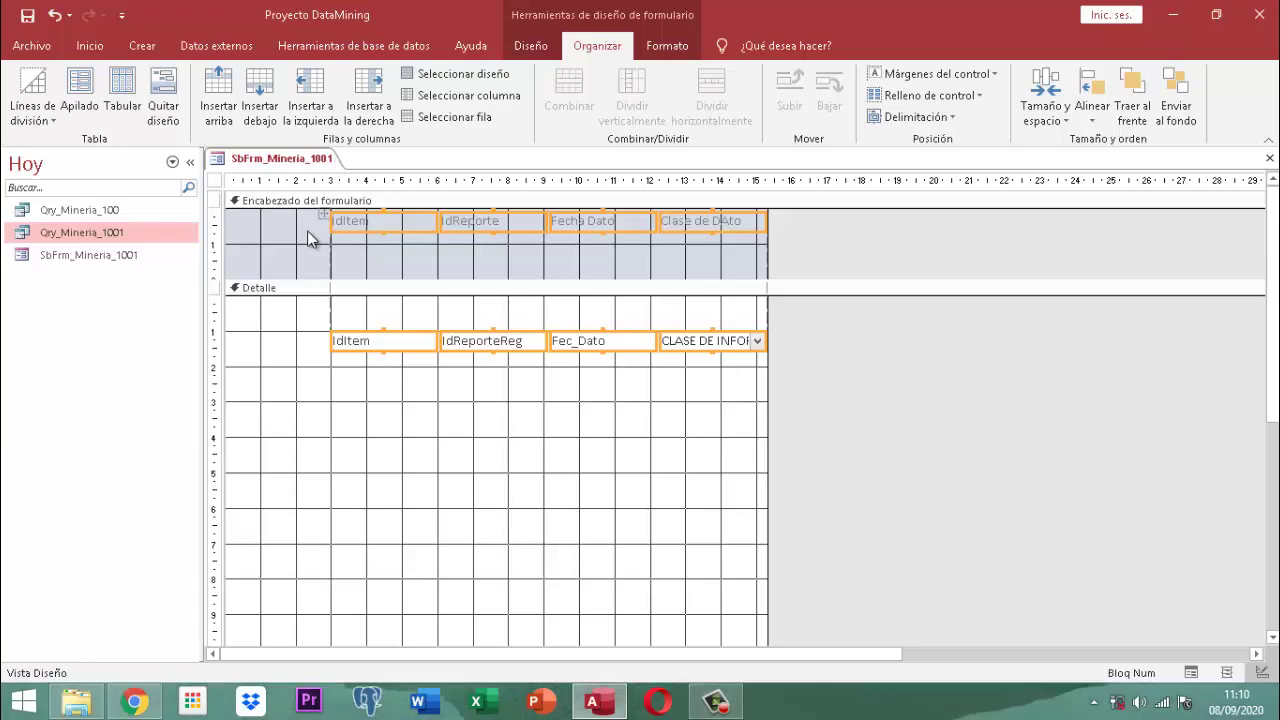
Step: Reduce the form header section's height so it just fits the column labels
click(810, 233)
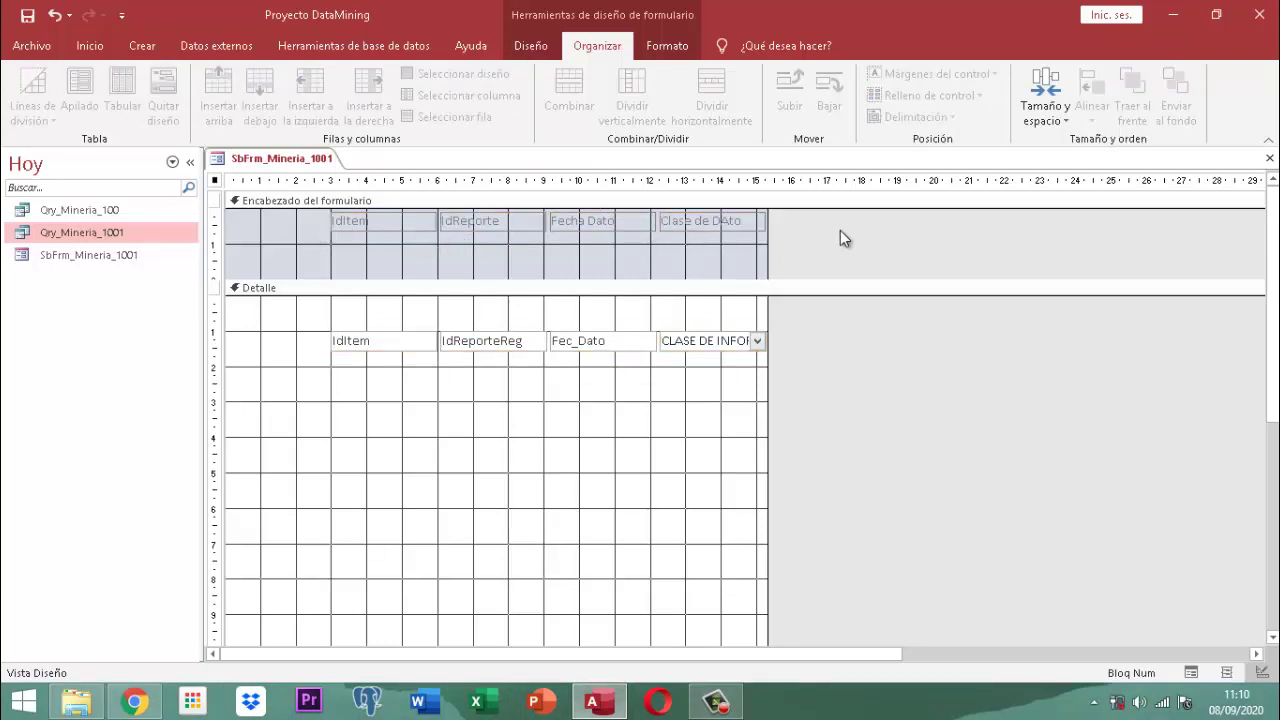
click(690, 230)
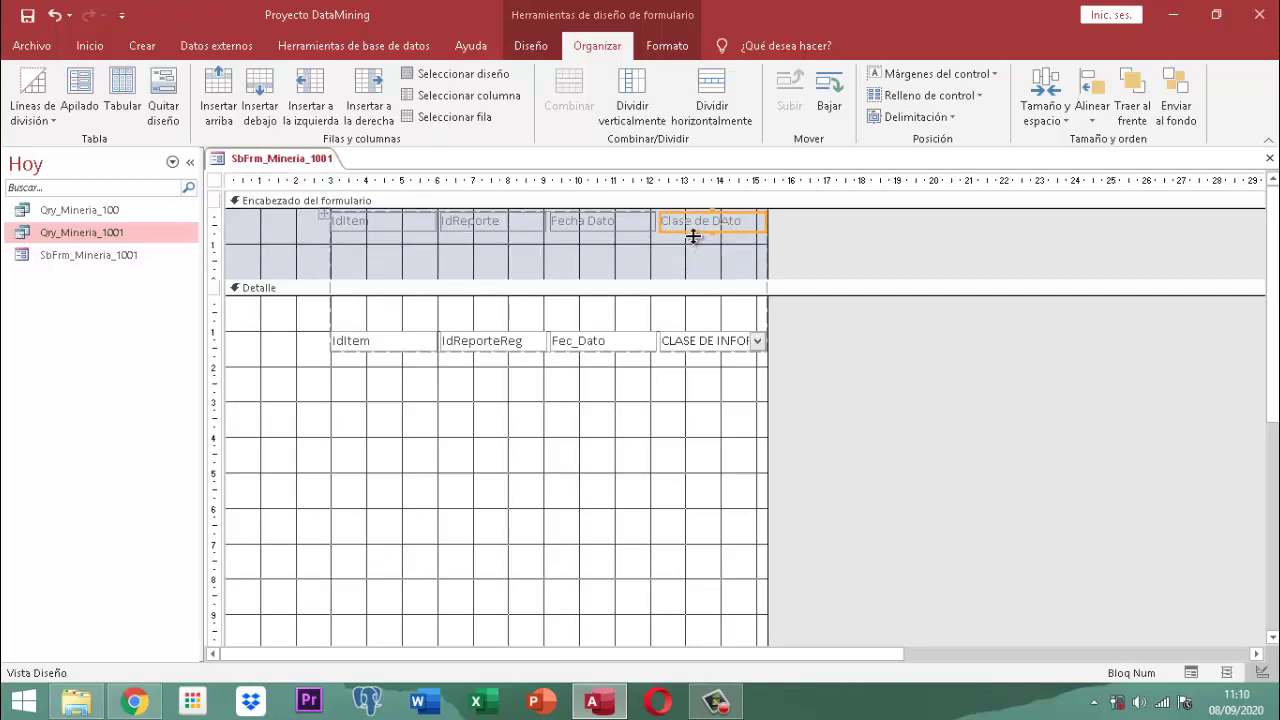
drag(693, 236, 693, 236)
Step: Align the row of field controls with the upper edge of the Detalle section, keeping it a single line tall
drag(795, 323, 302, 277)
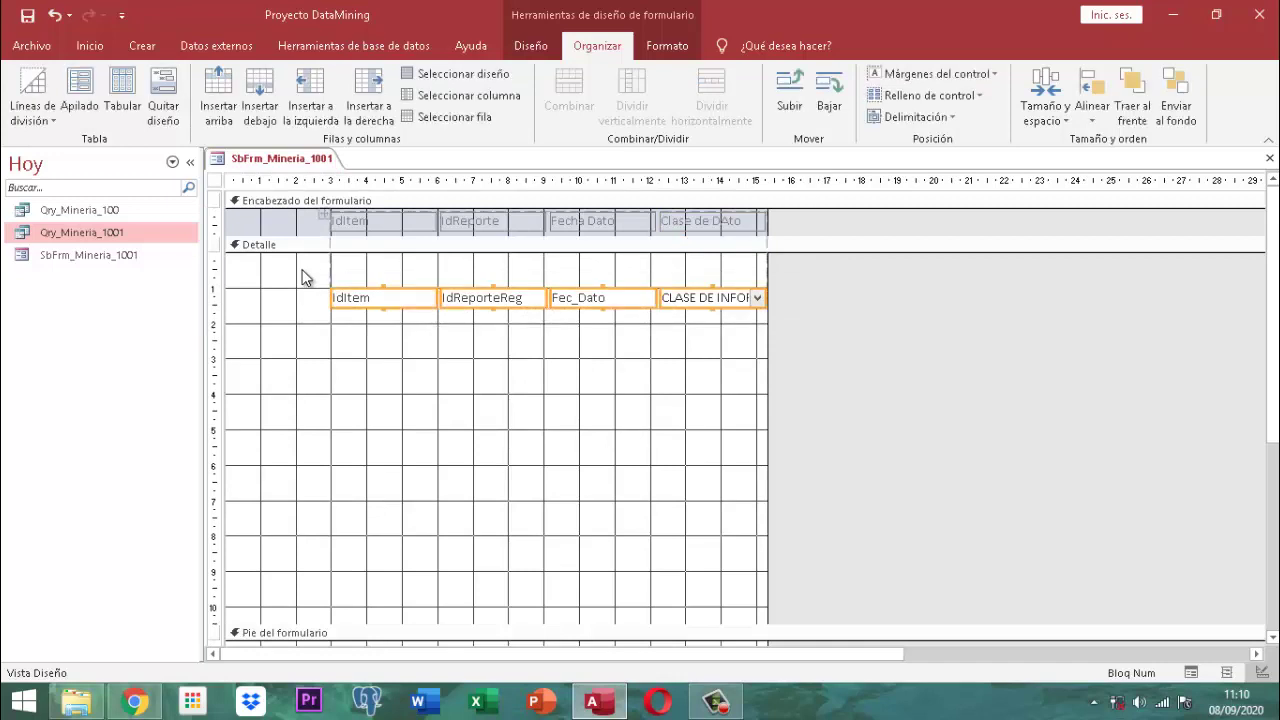
click(839, 303)
drag(827, 320, 345, 288)
click(836, 290)
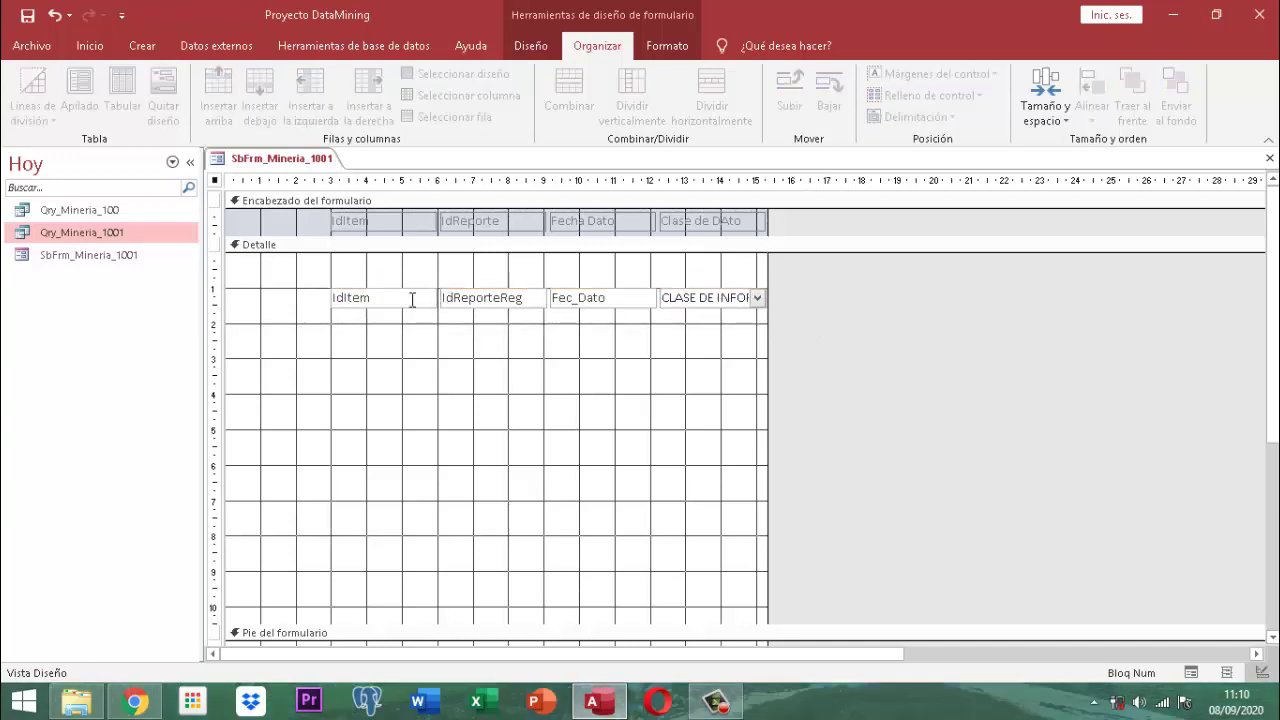
click(381, 290)
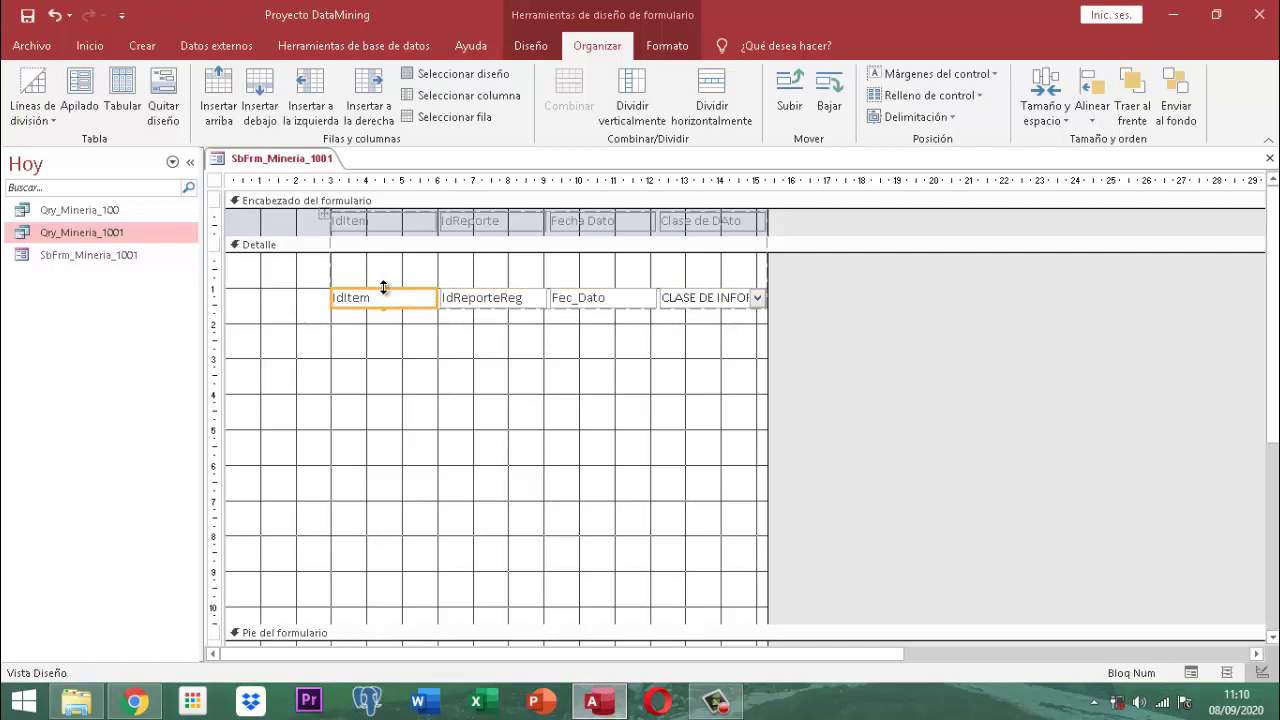
drag(383, 288, 384, 252)
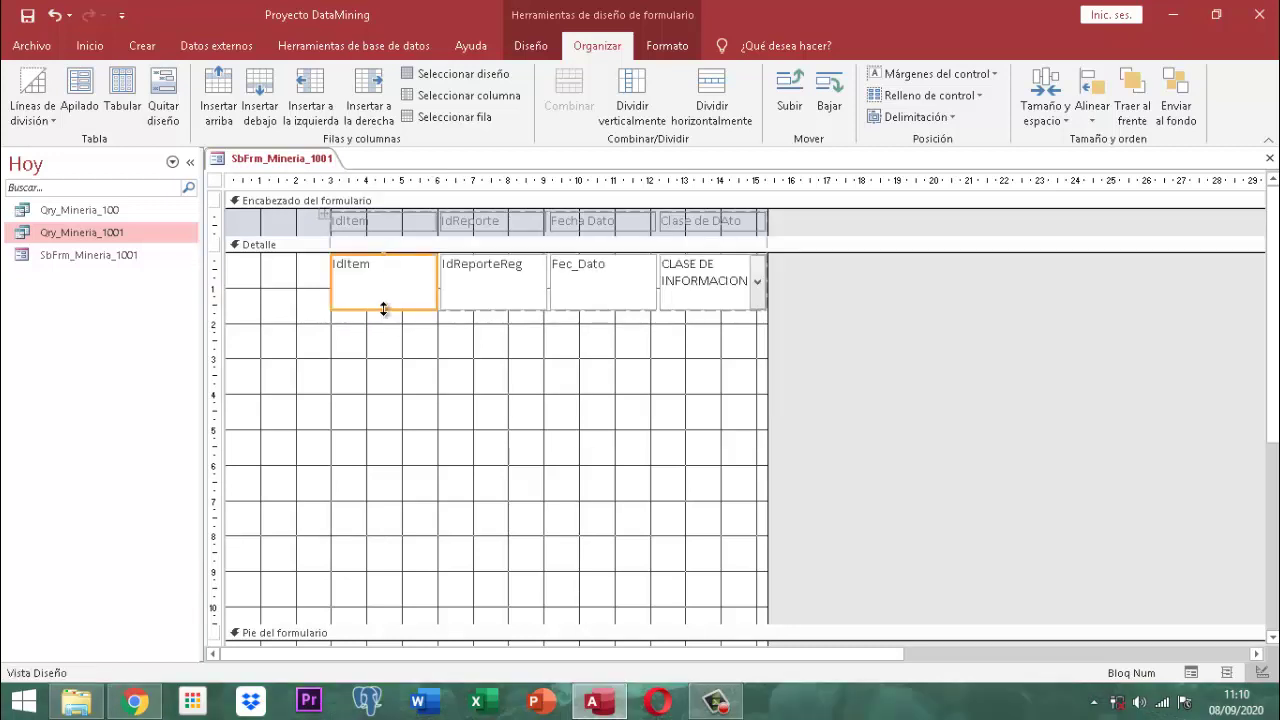
drag(383, 309, 381, 270)
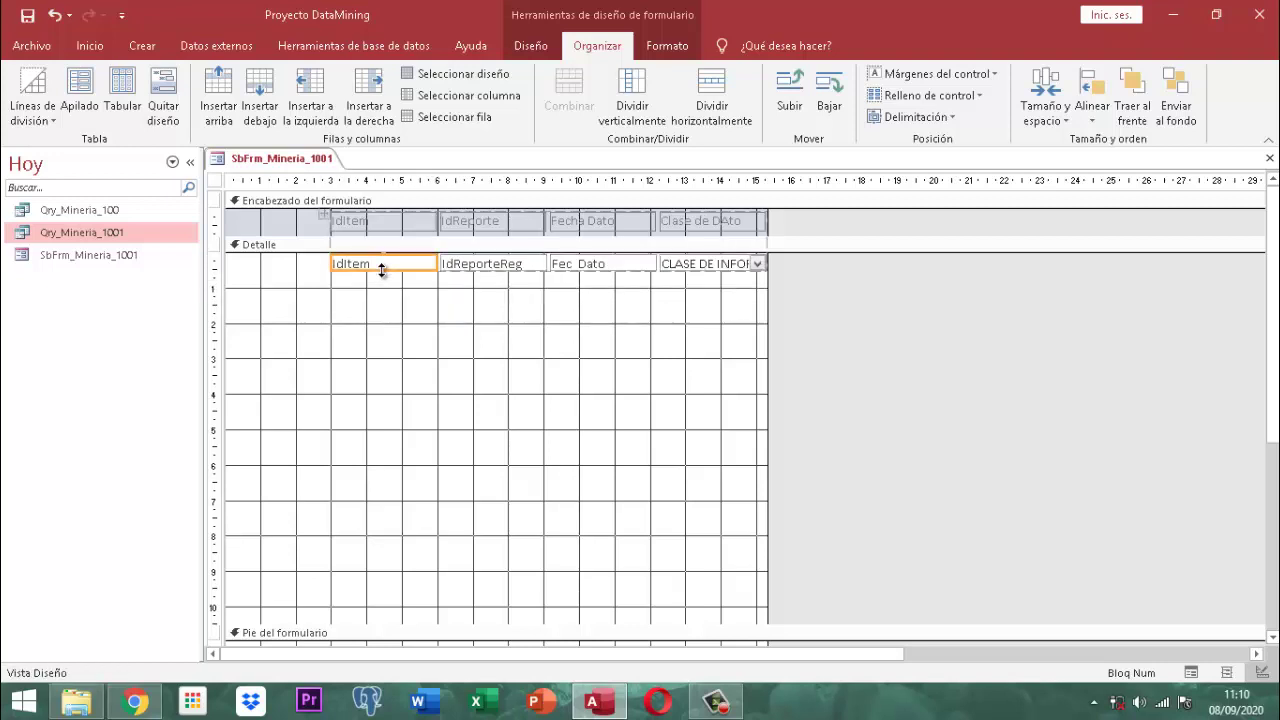
click(879, 296)
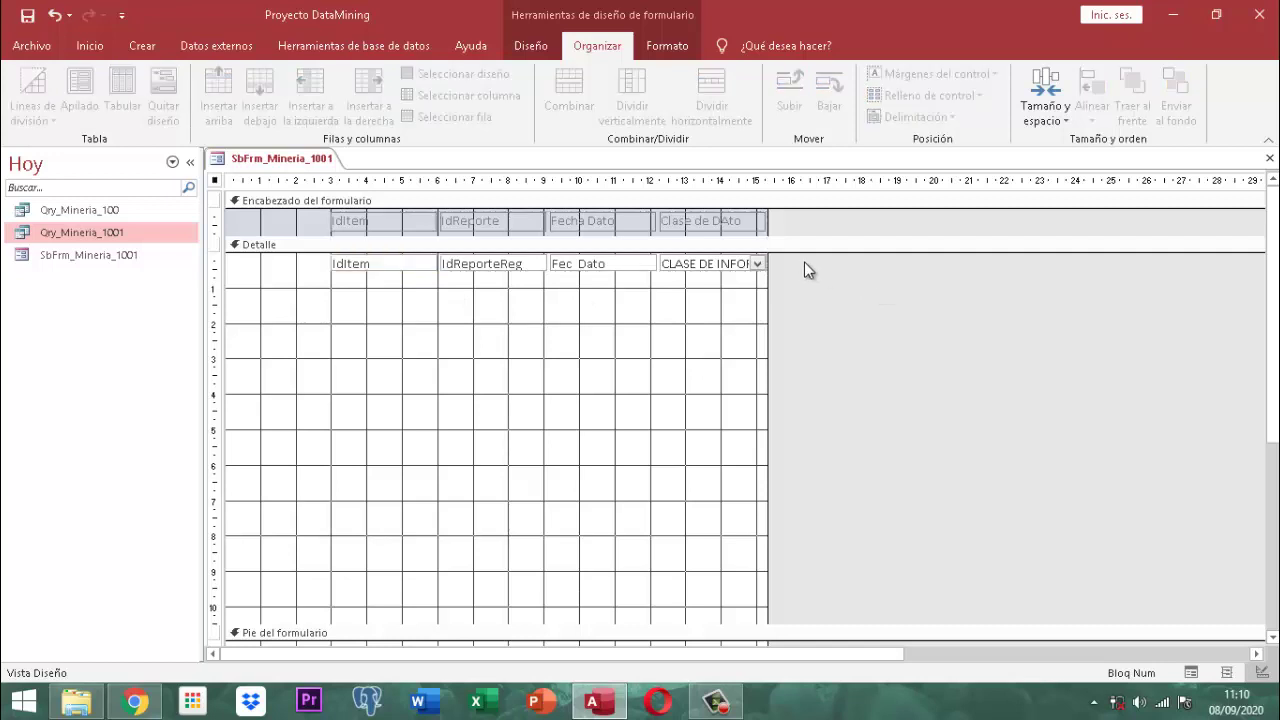
Step: Move the entire tabular layout, header labels and field controls together, left to the form's left edge
drag(798, 271, 342, 223)
key(Left)
key(Left)
key(Left)
key(Left)
key(Left)
key(Left)
key(Left)
key(Left)
key(Left)
key(Left)
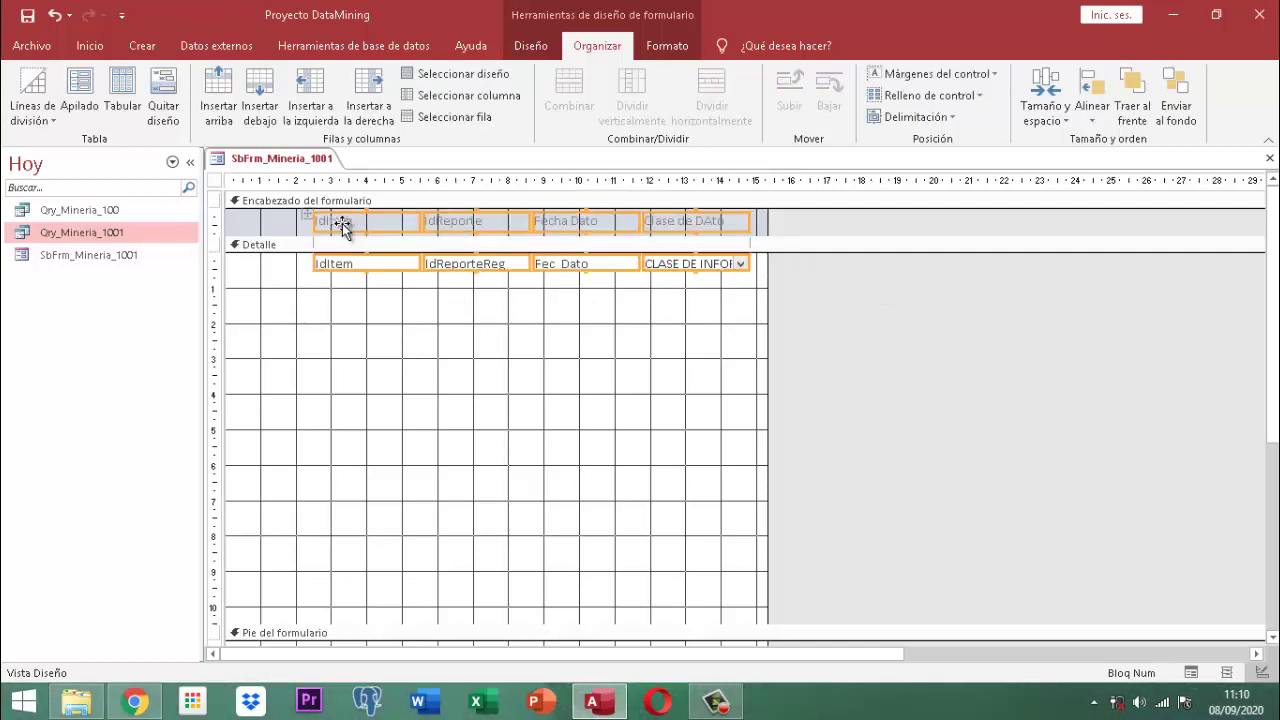
key(Left)
key(Left)
key(Left)
key(Left)
key(Left)
key(Left)
key(Left)
key(Left)
key(Left)
key(Left)
key(Left)
key(Left)
key(Left)
key(Left)
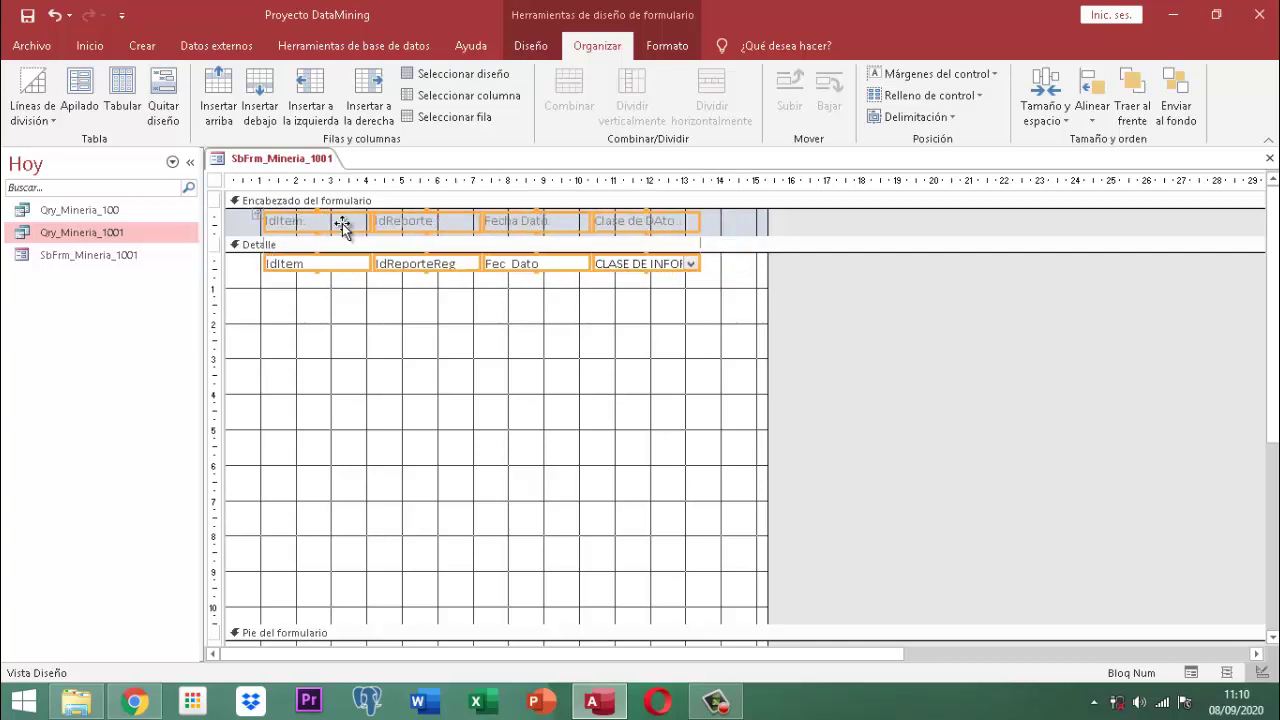
key(Left)
key(Left)
key(Left)
key(Left)
key(Left)
key(Left)
key(Left)
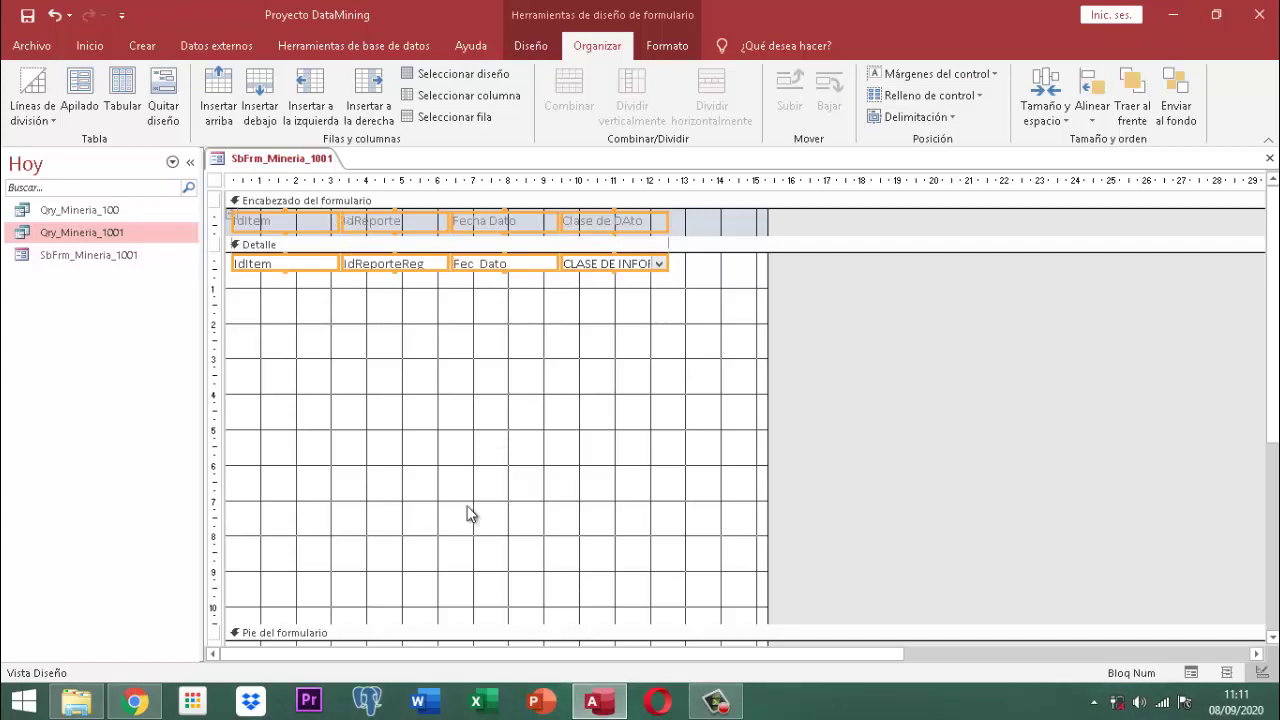
Step: Shrink the Detalle section to the single row of fields and collapse the form footer section to zero height
drag(600, 624, 600, 273)
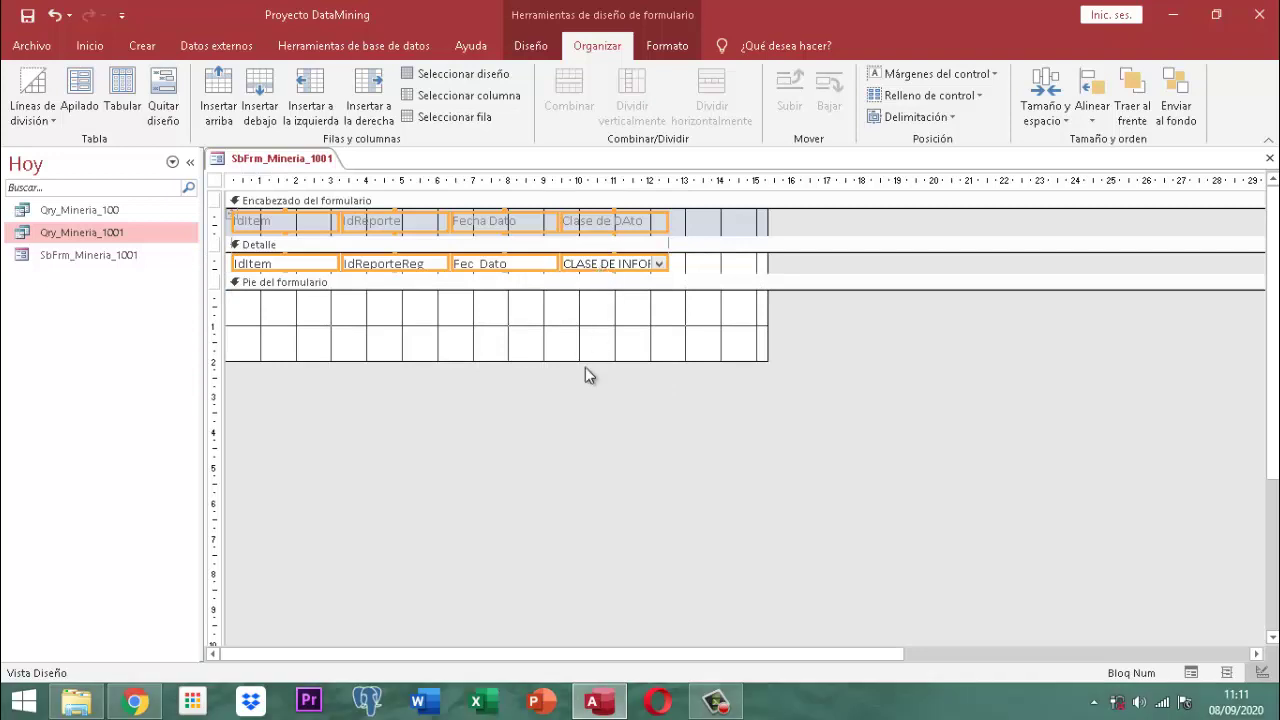
drag(585, 361, 585, 270)
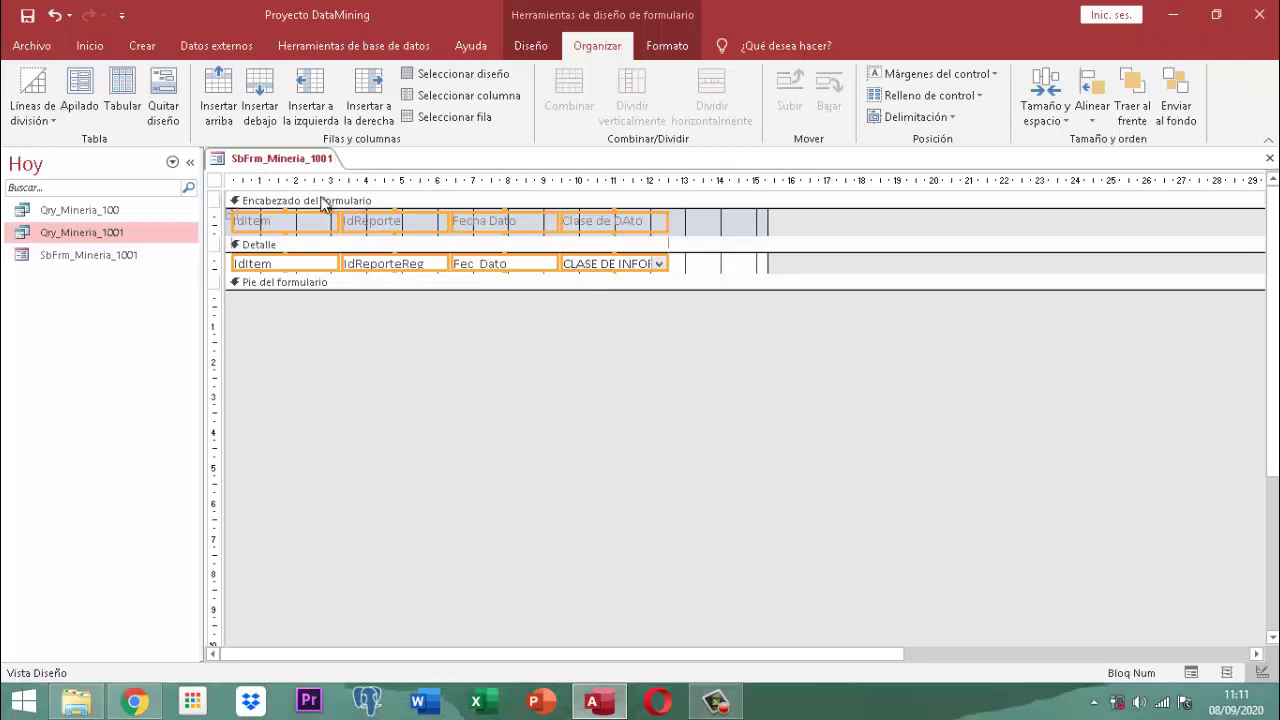
Step: Set the form's default view (Vista predeterminada) to Formularios continuos
click(215, 183)
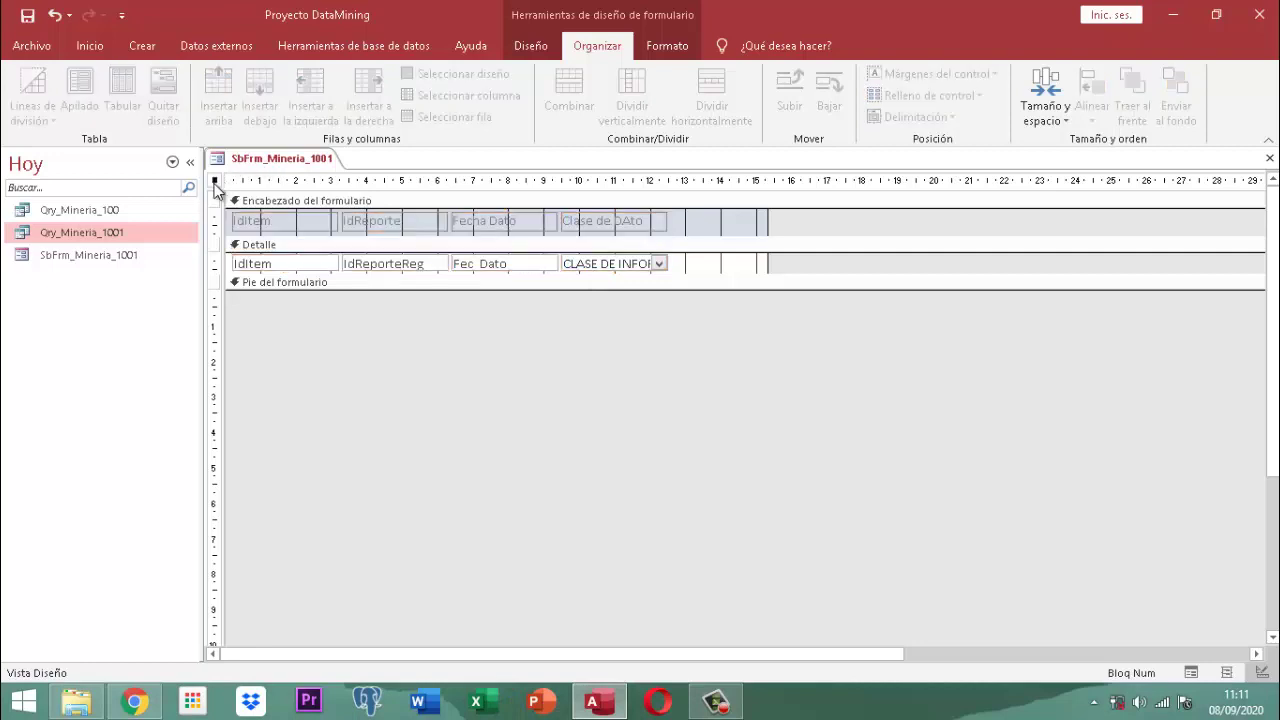
click(521, 50)
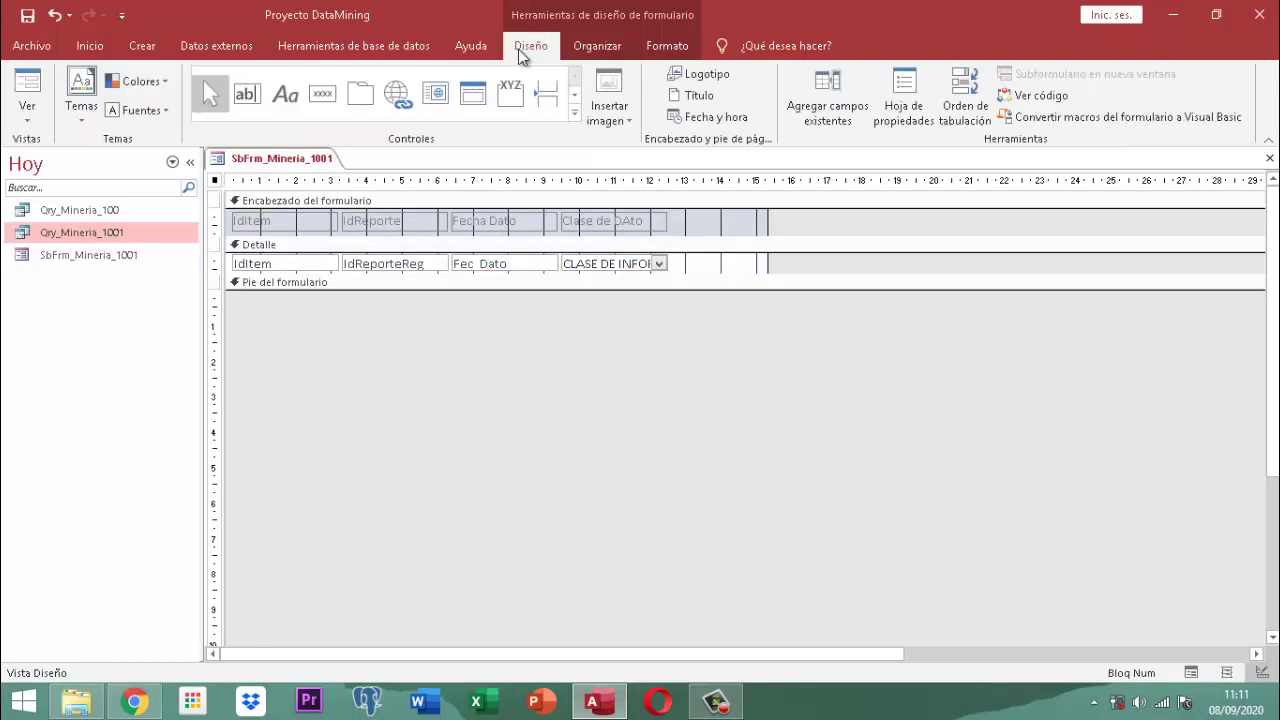
click(922, 99)
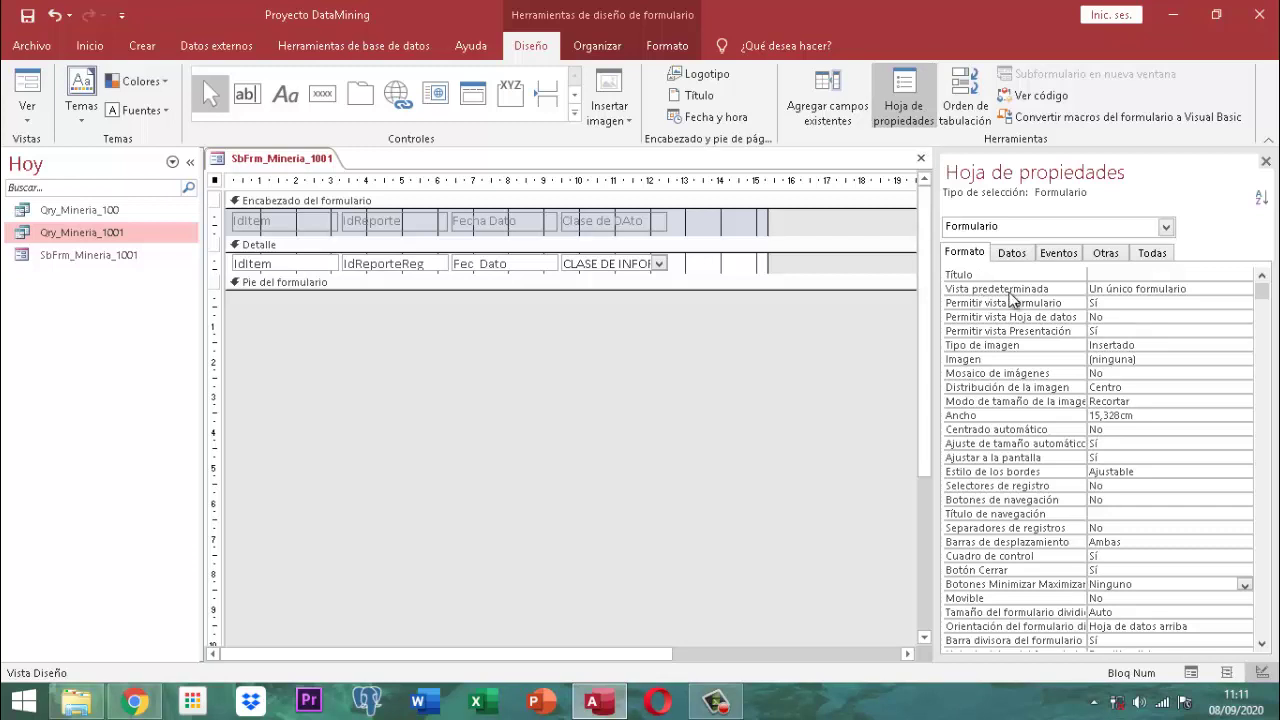
click(1233, 293)
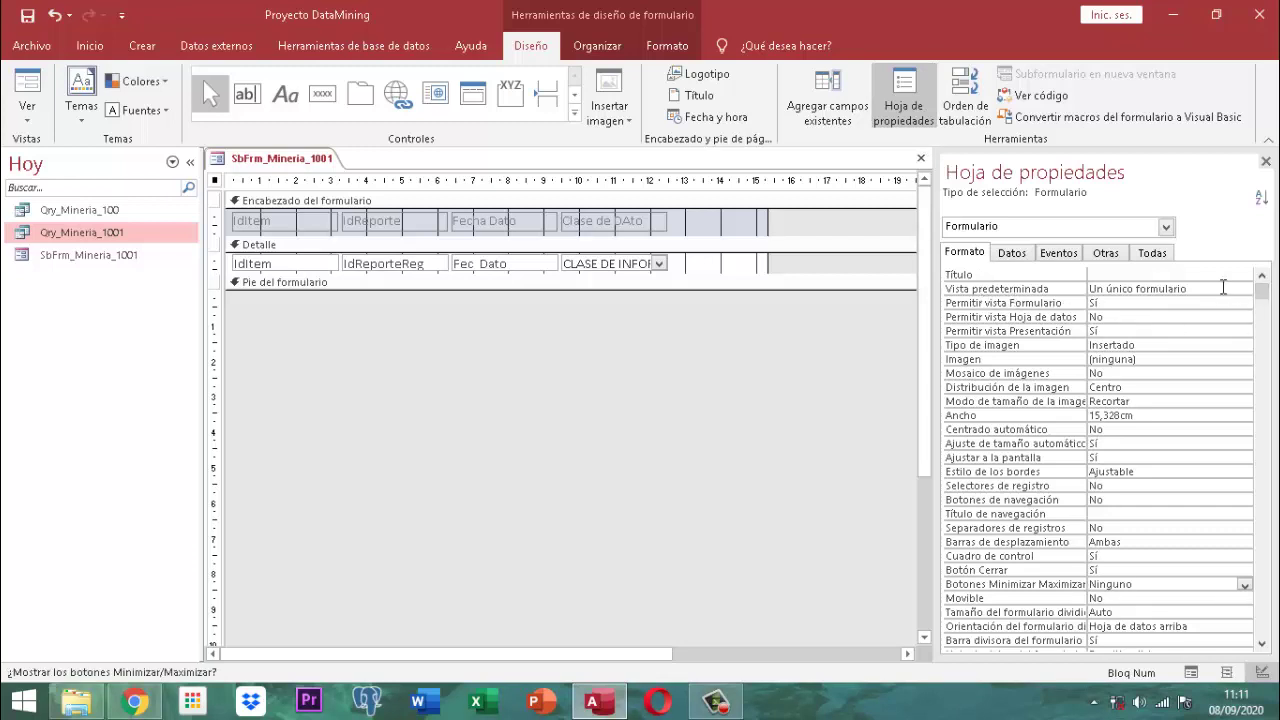
click(1245, 290)
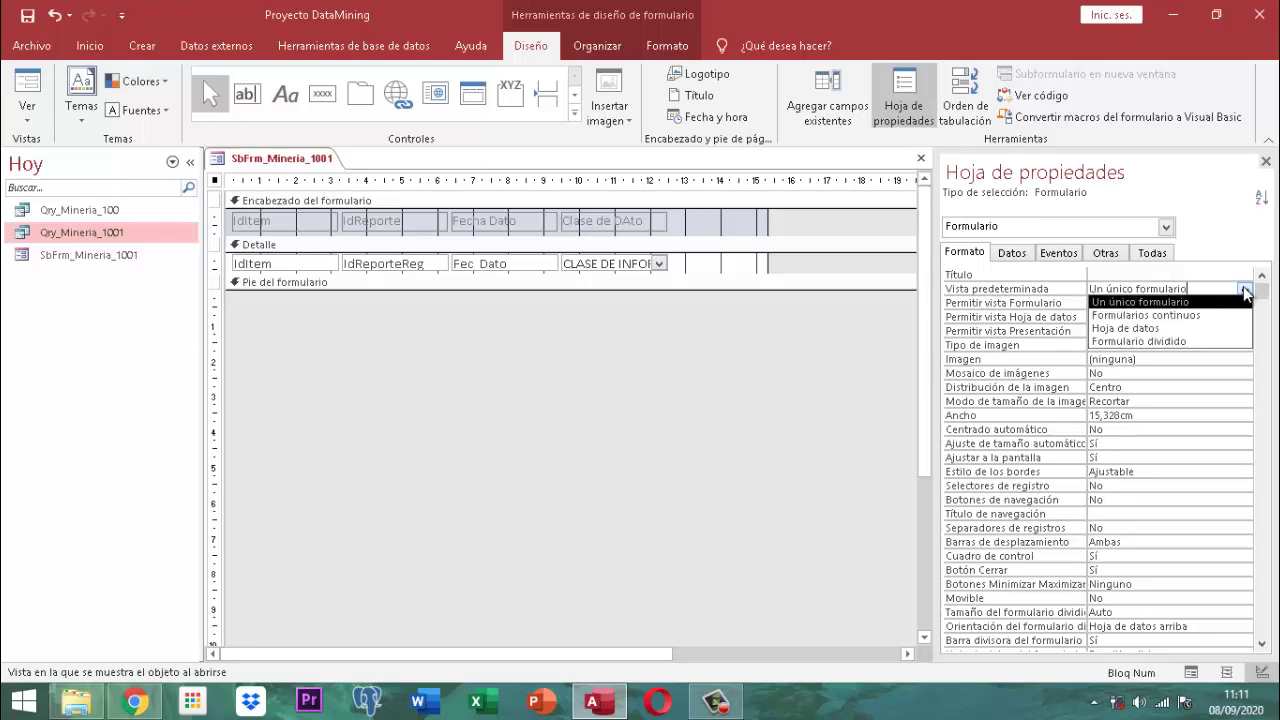
click(1202, 315)
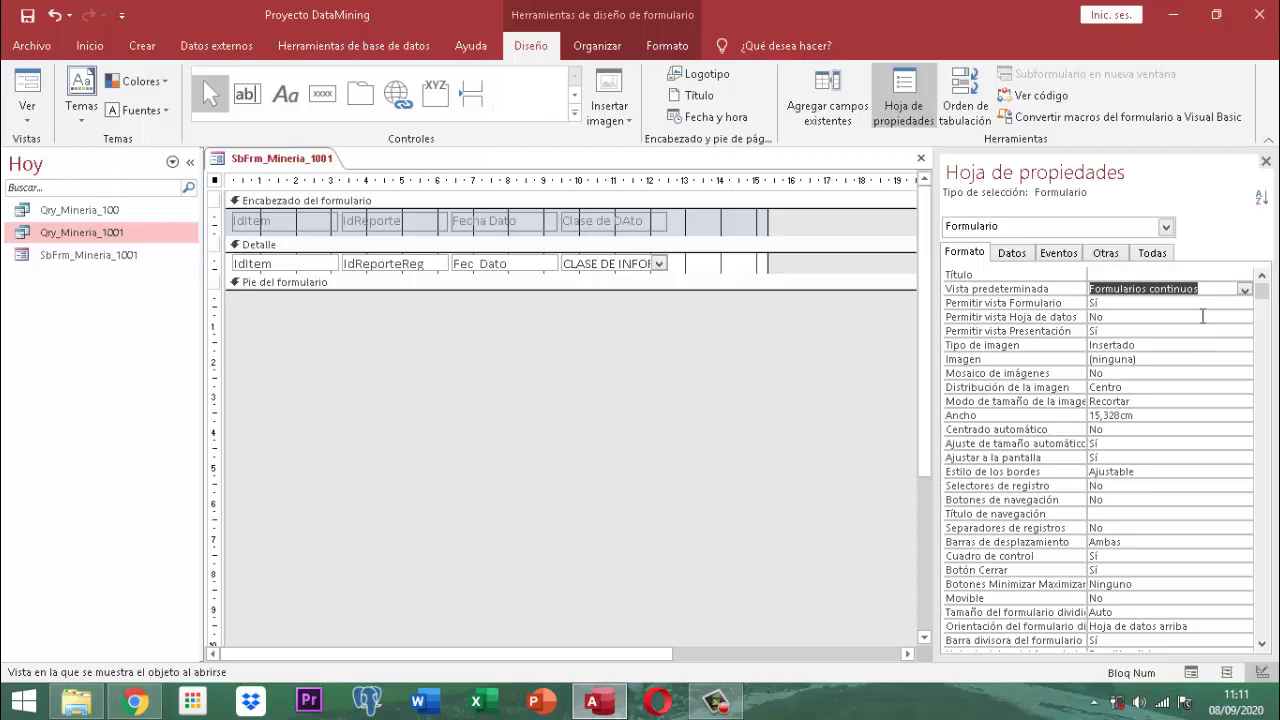
click(1265, 161)
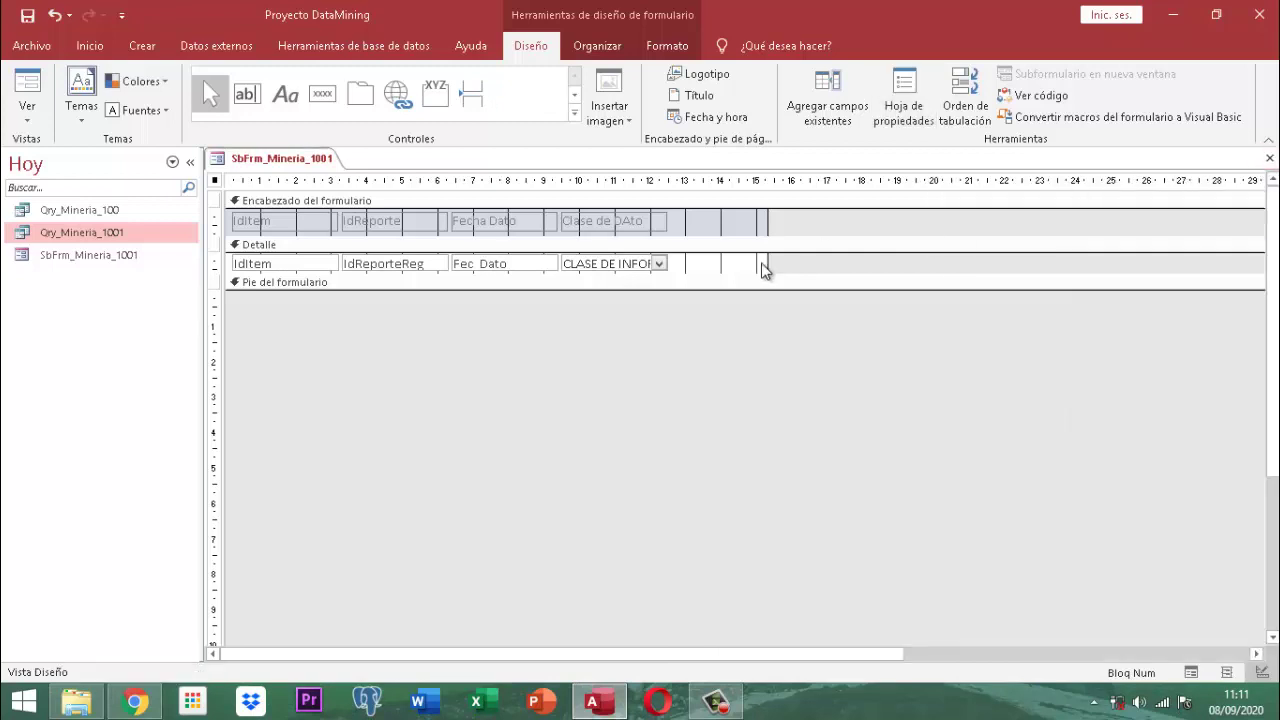
Step: Format all header labels and field controls with black, bold text
drag(811, 215, 273, 264)
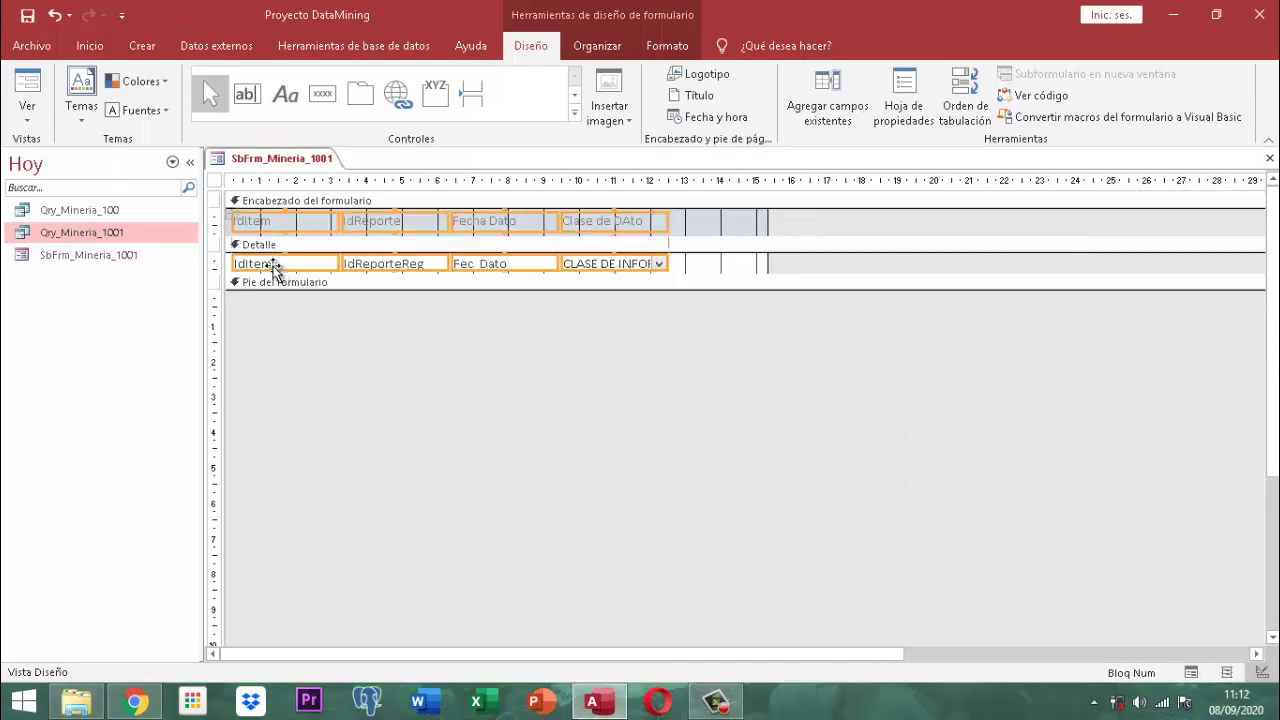
click(667, 46)
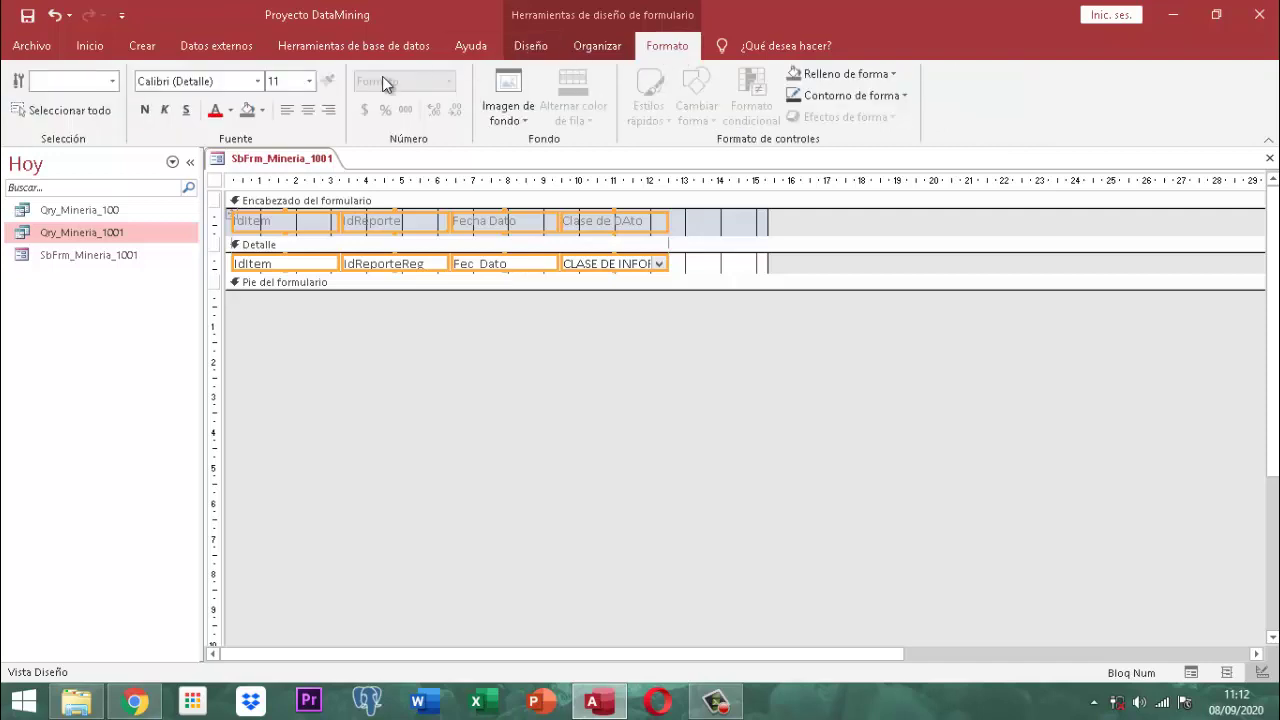
click(230, 110)
click(230, 176)
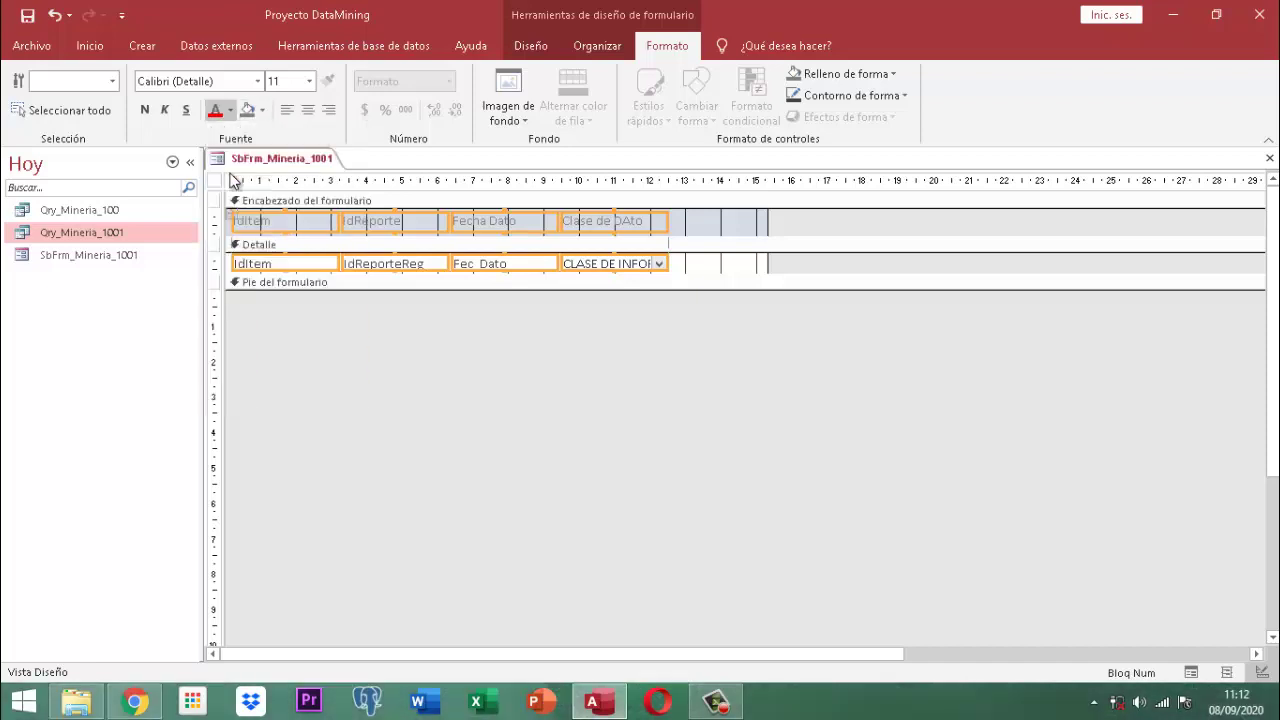
click(148, 111)
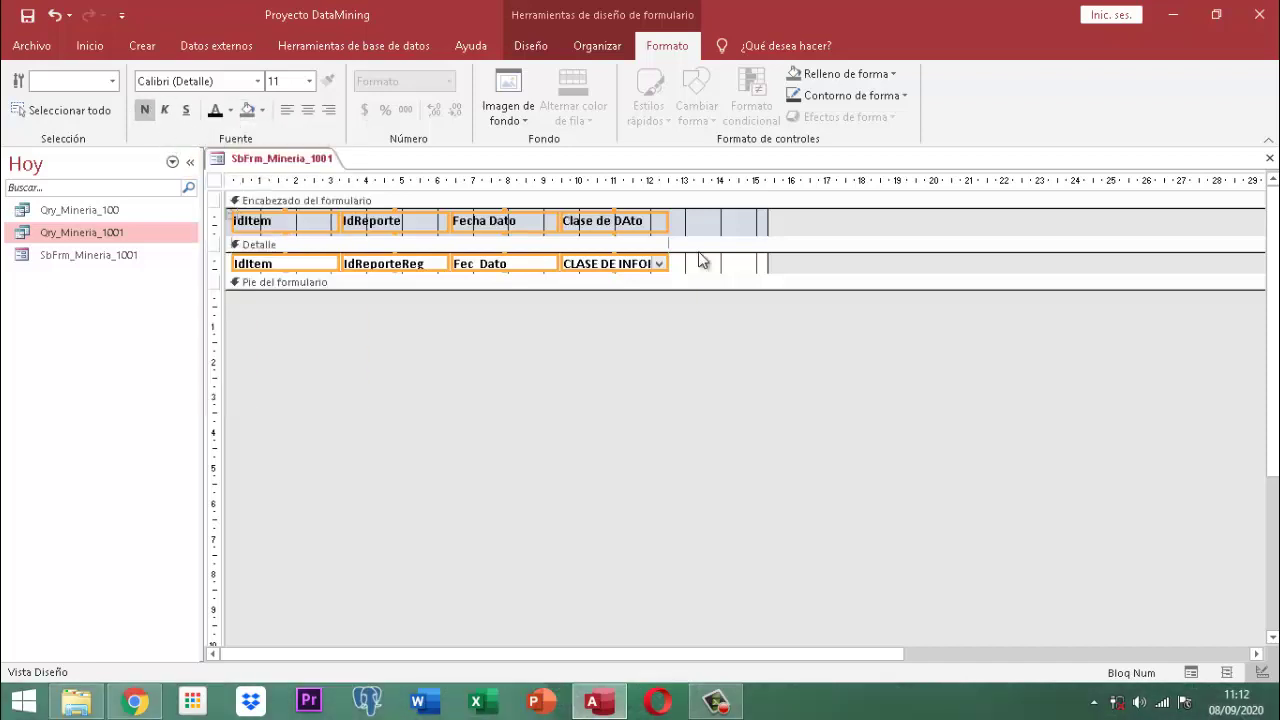
click(838, 232)
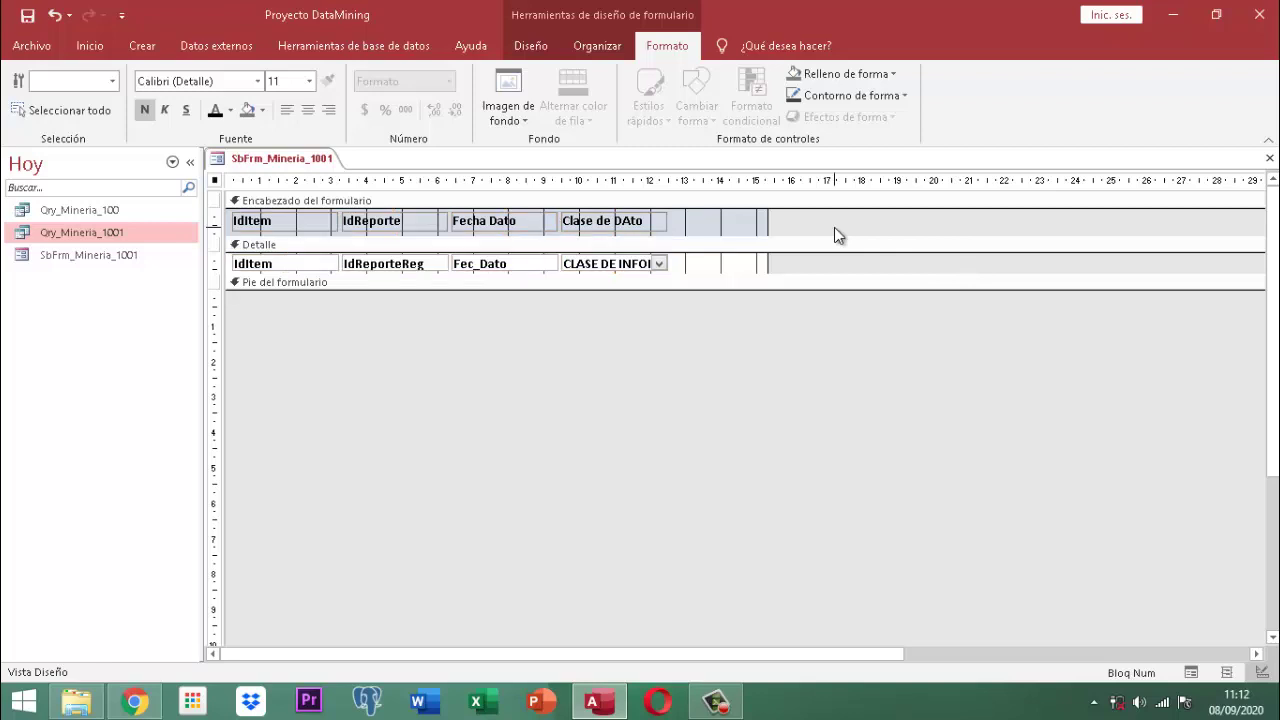
Step: Increase the height of the form header section and stretch its row of column labels to about two lines
click(593, 234)
drag(593, 237, 593, 255)
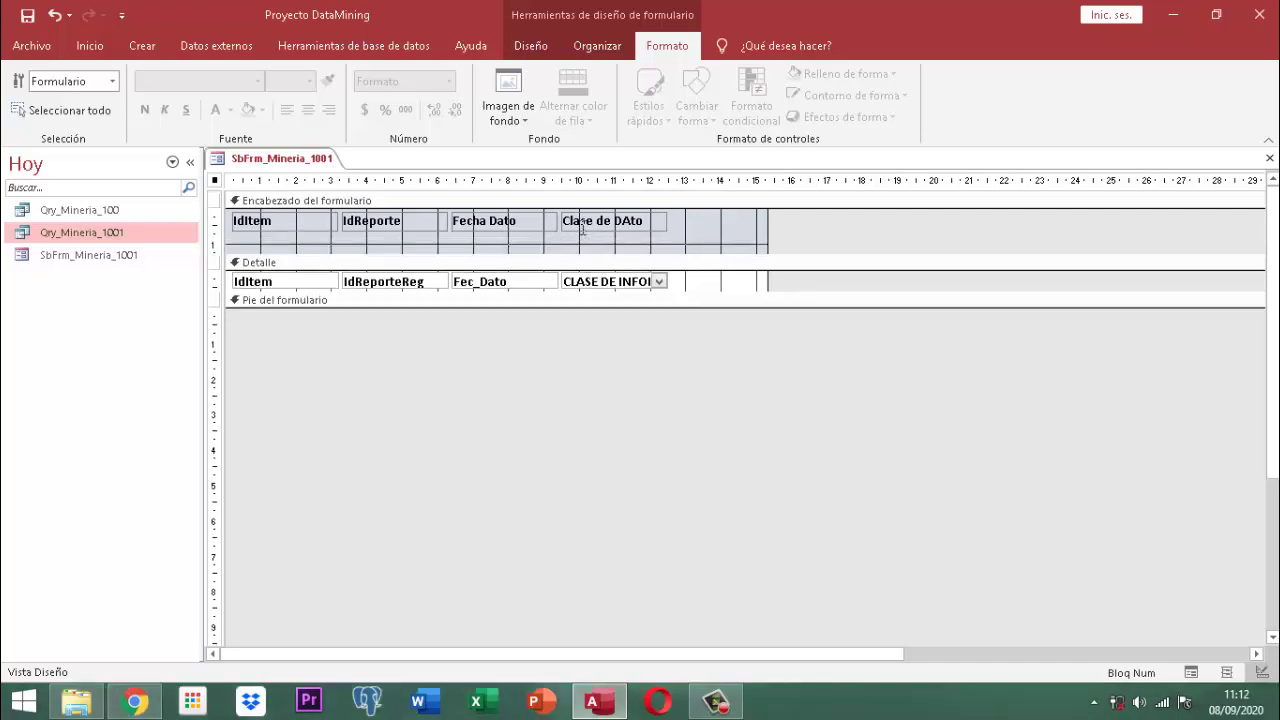
click(583, 226)
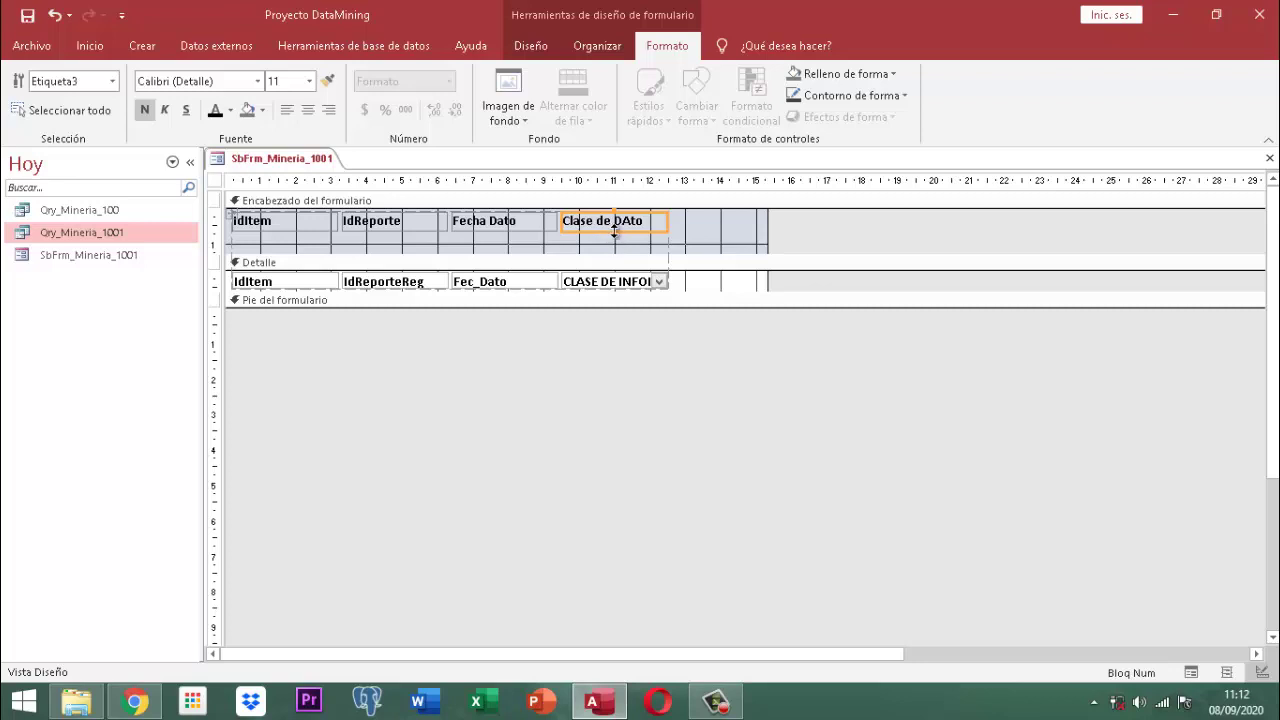
click(614, 233)
click(617, 246)
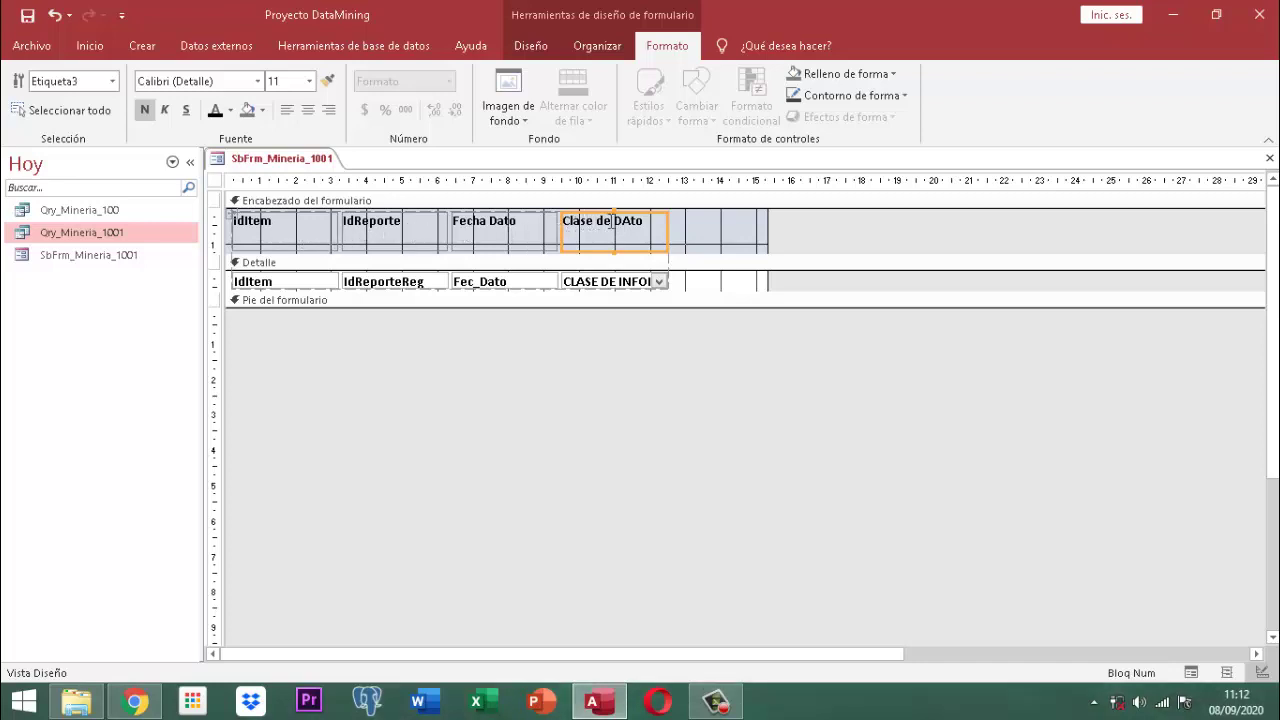
Step: Correct the caption of the fourth column label to "Clase de Dato"
click(613, 222)
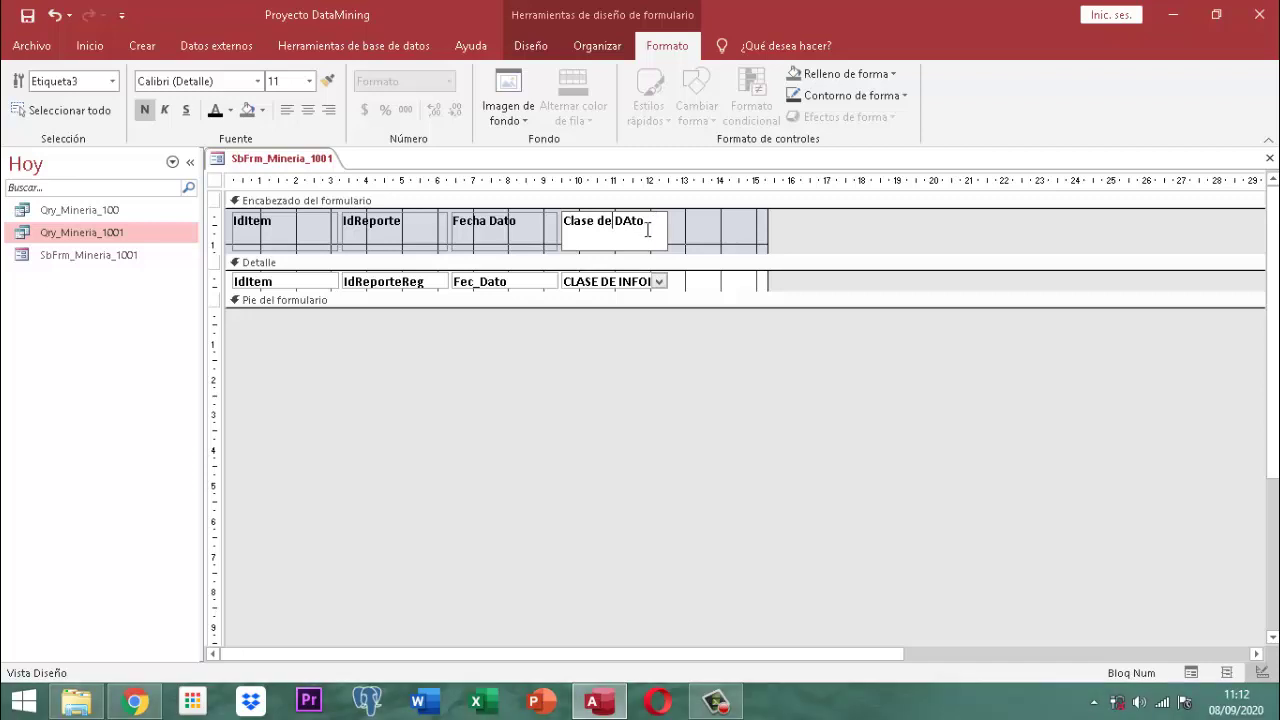
key(shift+Right)
key(shift+Right)
key(shift+Right)
text(Dato)
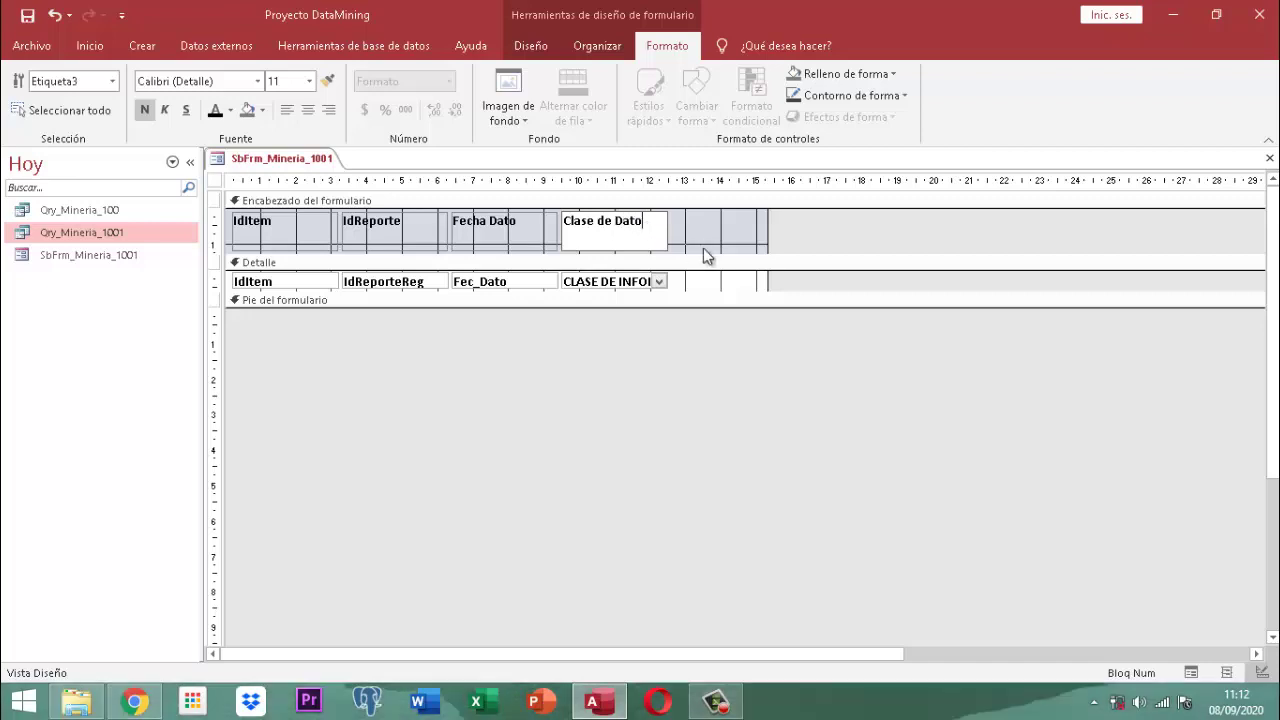
click(669, 230)
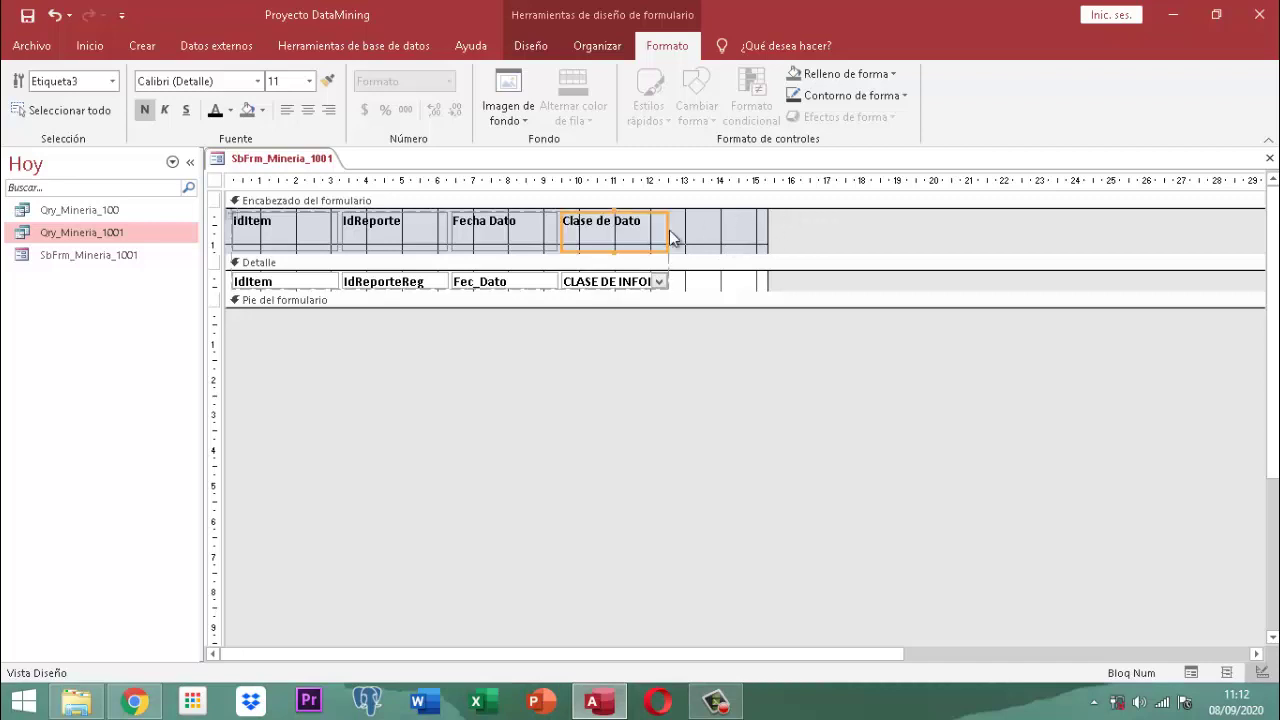
Step: Reduce the column labels to a single line in height and shrink the form header section to fit them tightly
click(612, 248)
click(615, 250)
drag(615, 250, 615, 232)
click(615, 230)
click(609, 246)
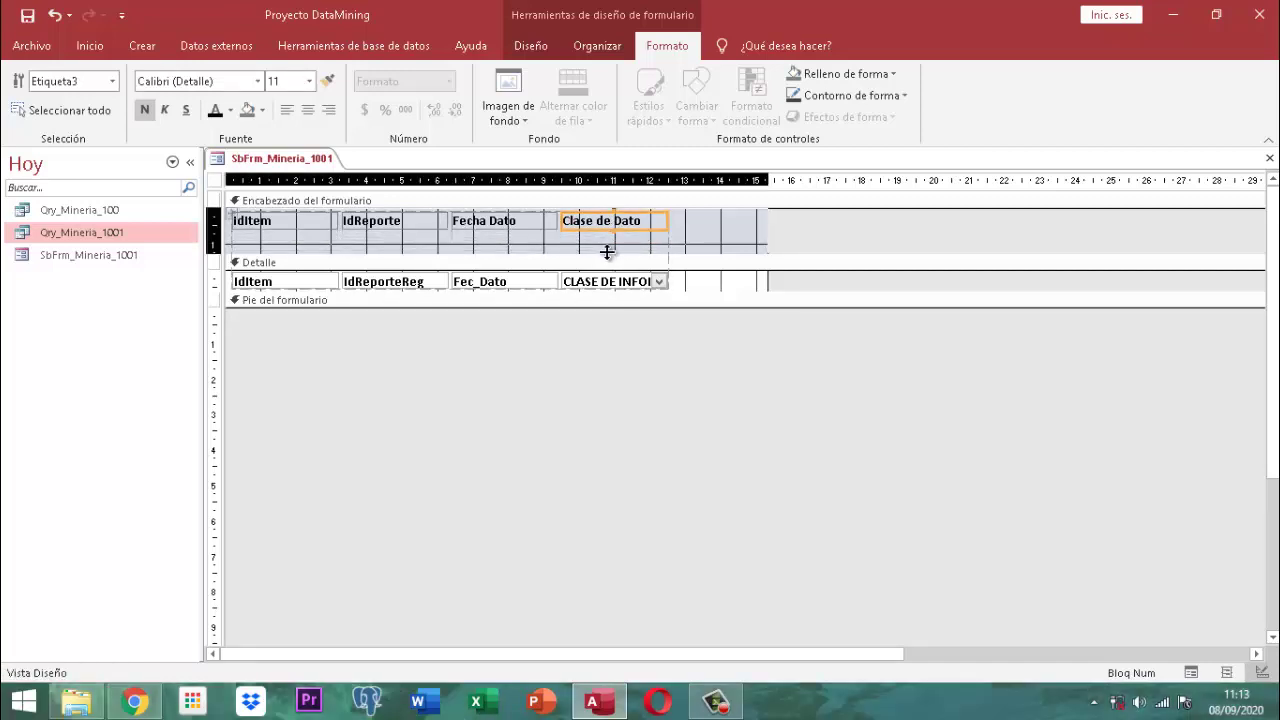
drag(607, 244, 639, 228)
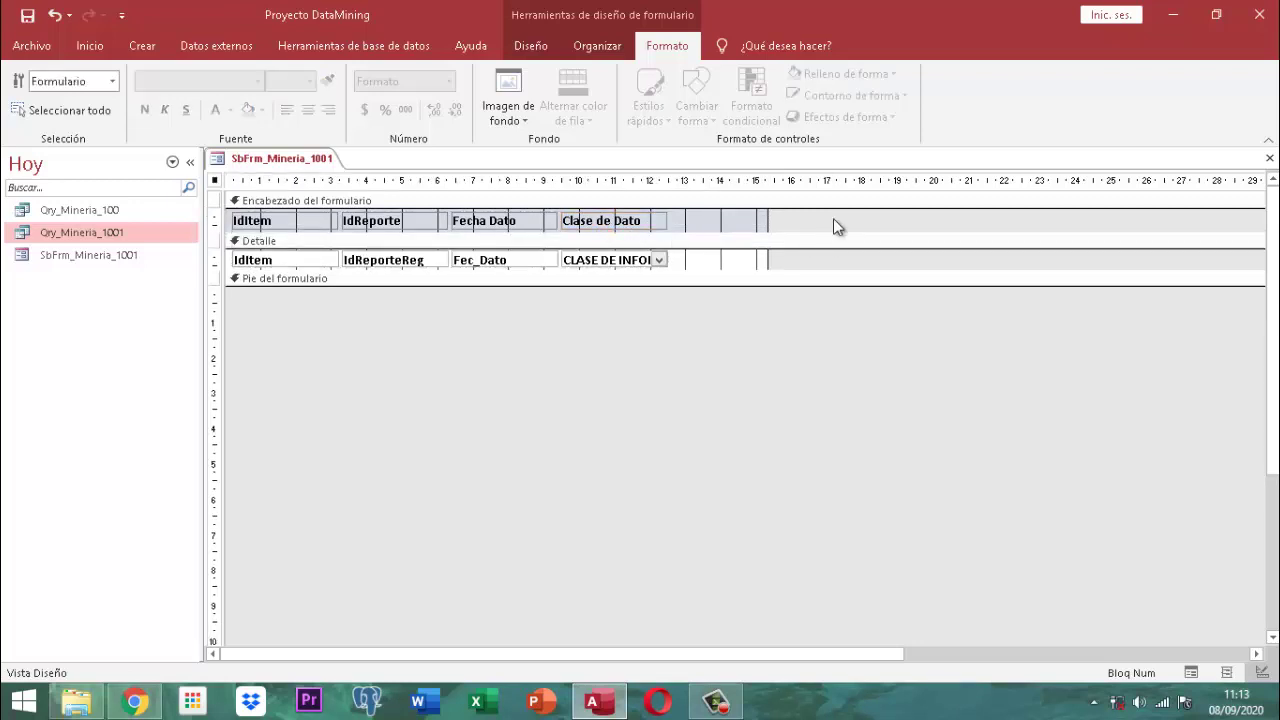
Step: Try to narrow all four columns together through their header labels
drag(800, 218, 285, 224)
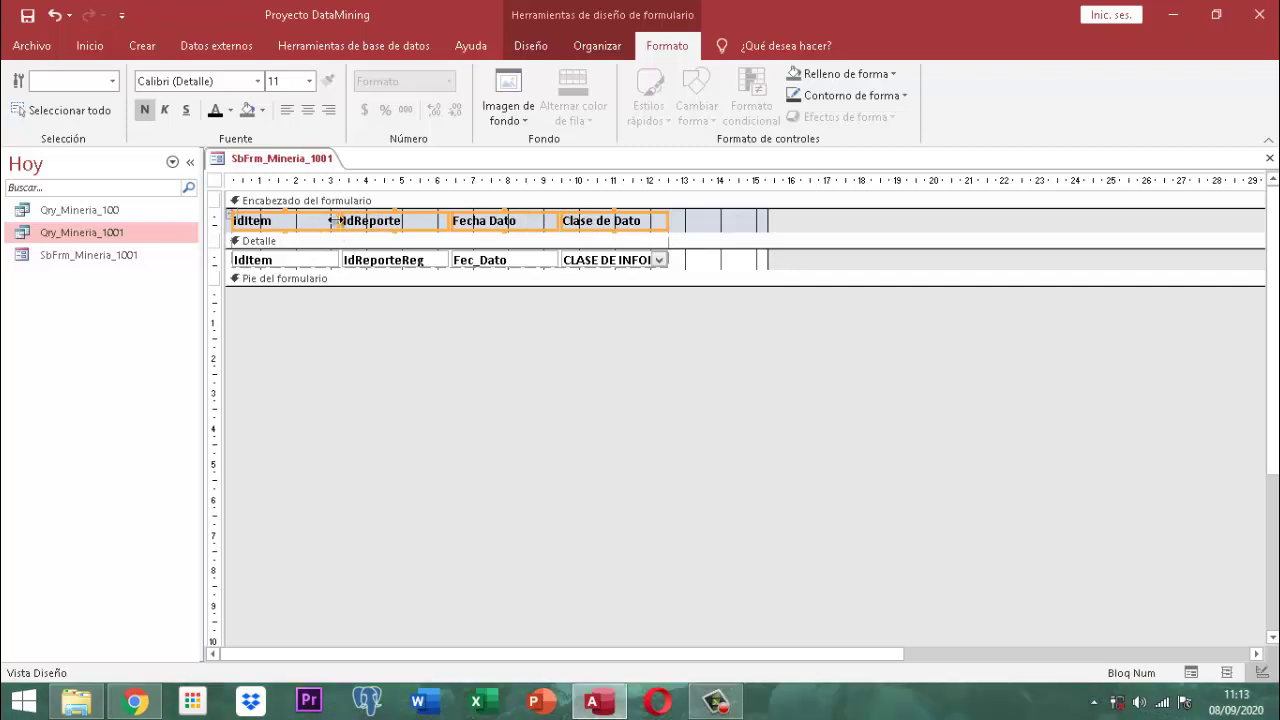
drag(335, 220, 298, 226)
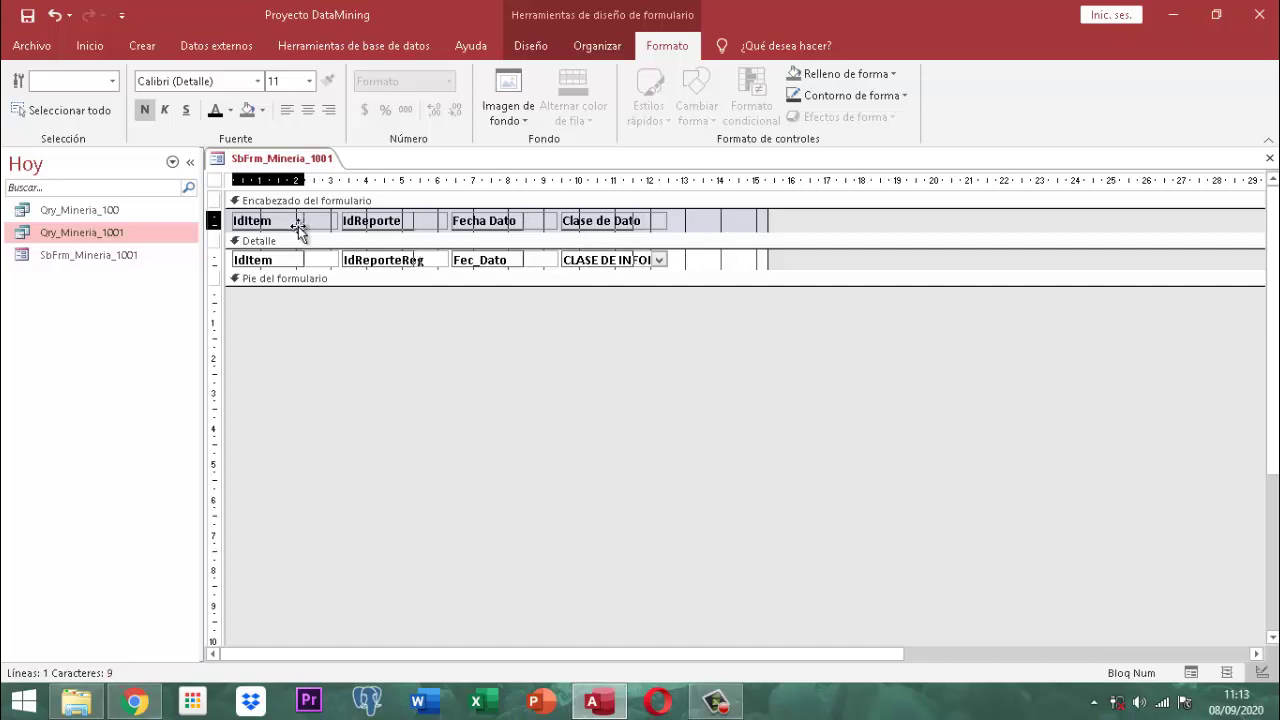
click(360, 313)
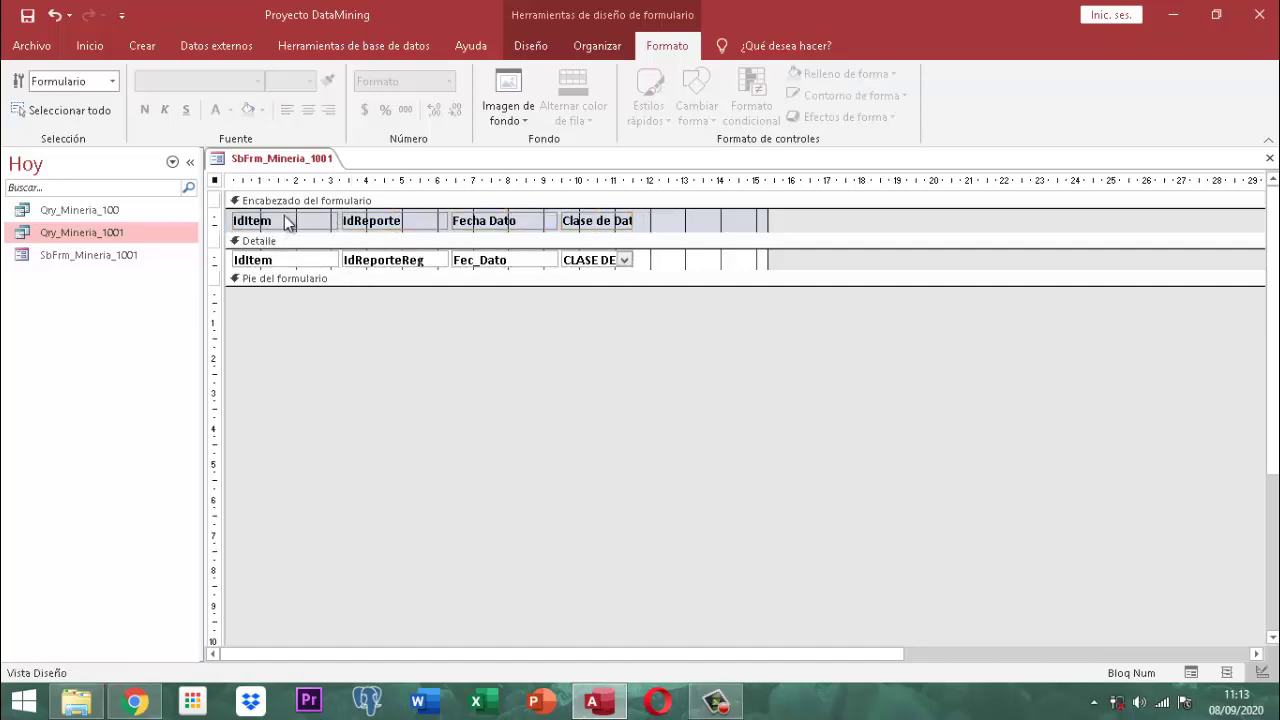
Step: Narrow the IdItem column to about 2.4 cm and widen the Clase de Dato column to about 4 cm
click(296, 222)
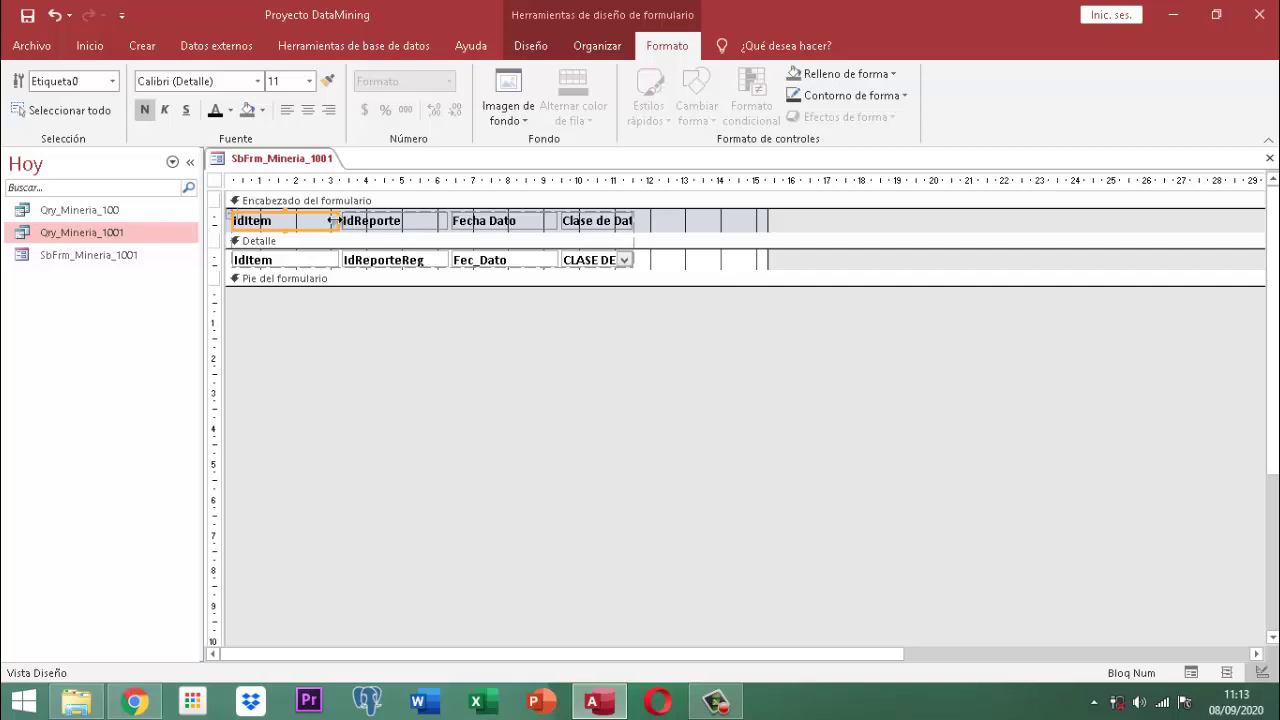
drag(333, 220, 318, 220)
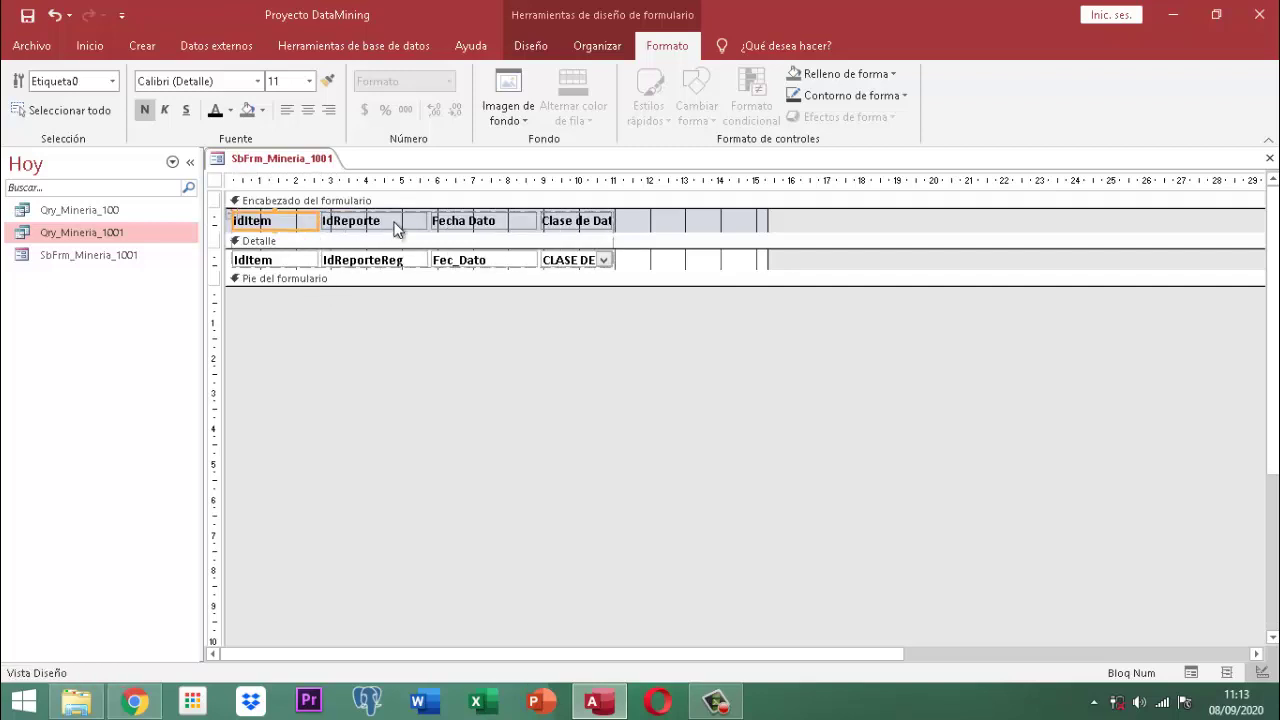
click(600, 221)
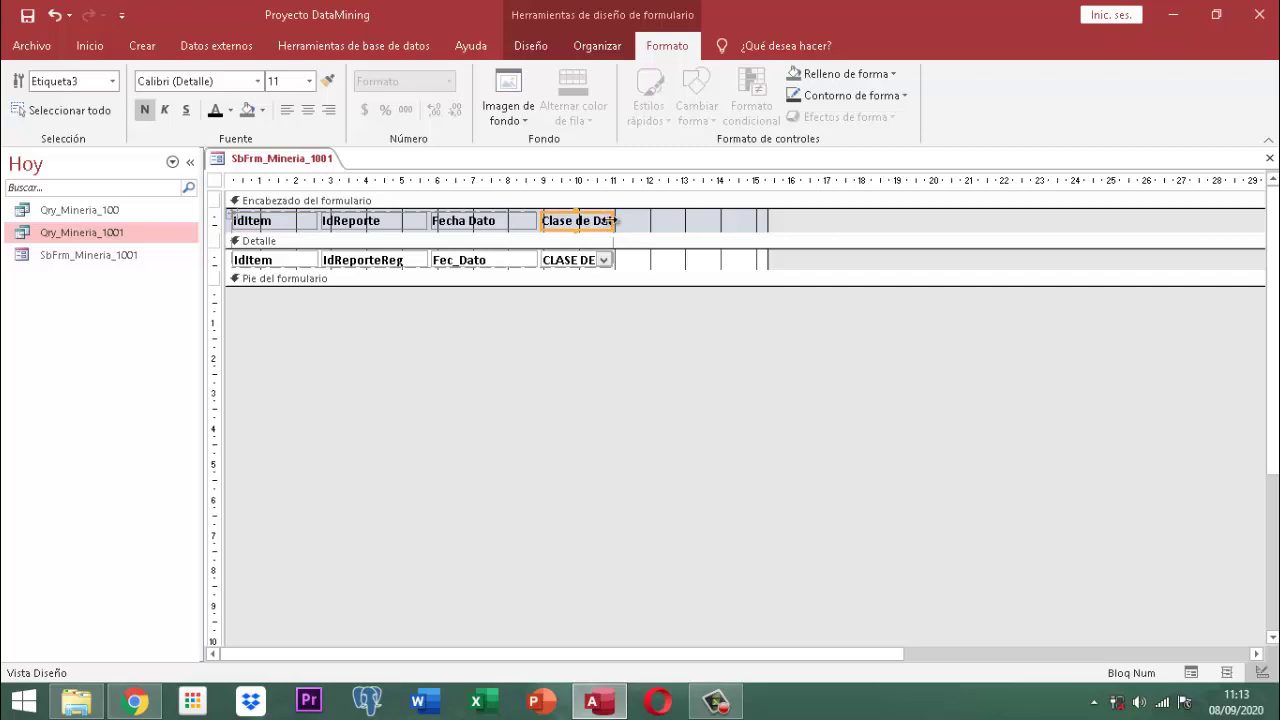
drag(614, 221, 683, 231)
click(700, 397)
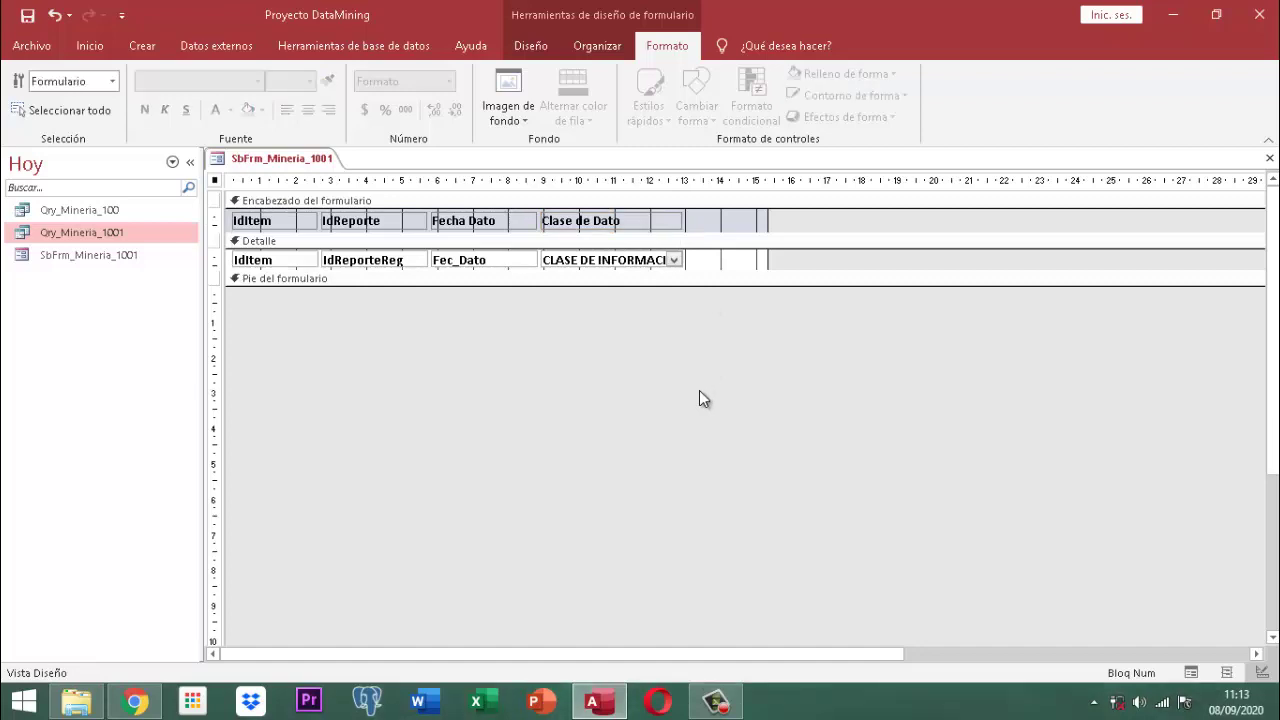
Step: Change the CLASE DE INFORMACION combo box in the Detalle section into a text box (Cuadro de edición)
click(645, 261)
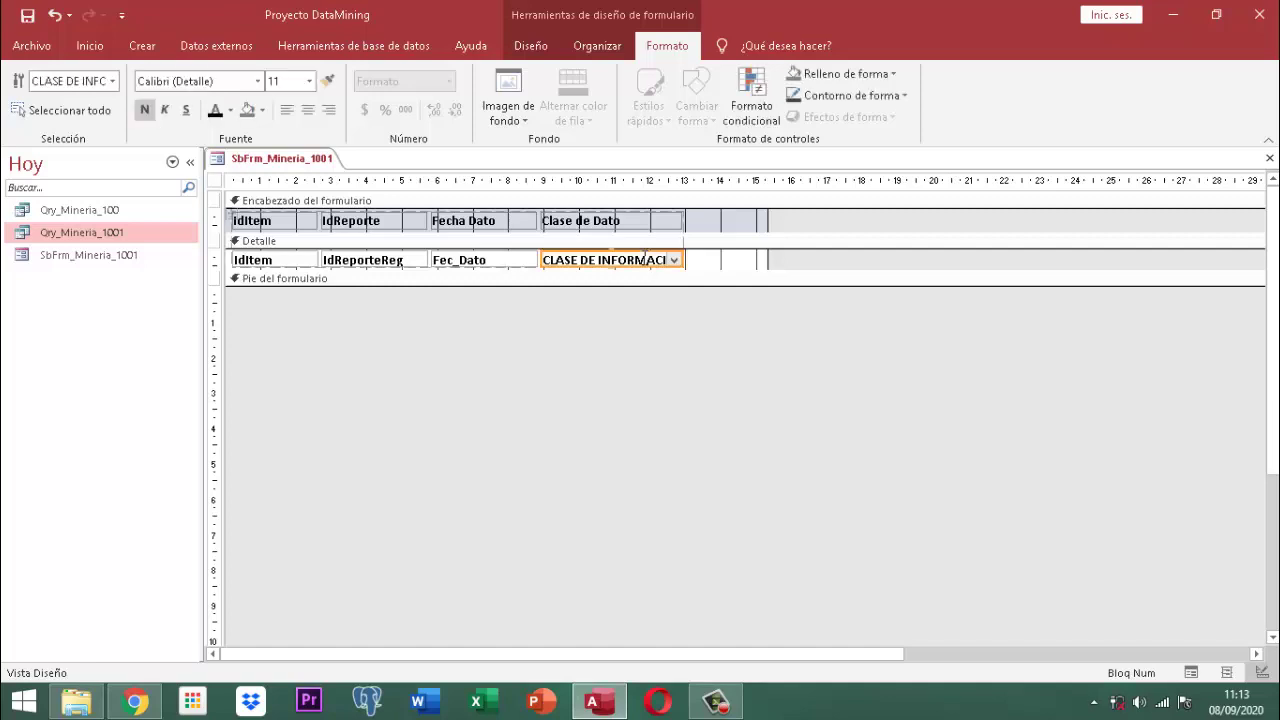
right_click(645, 262)
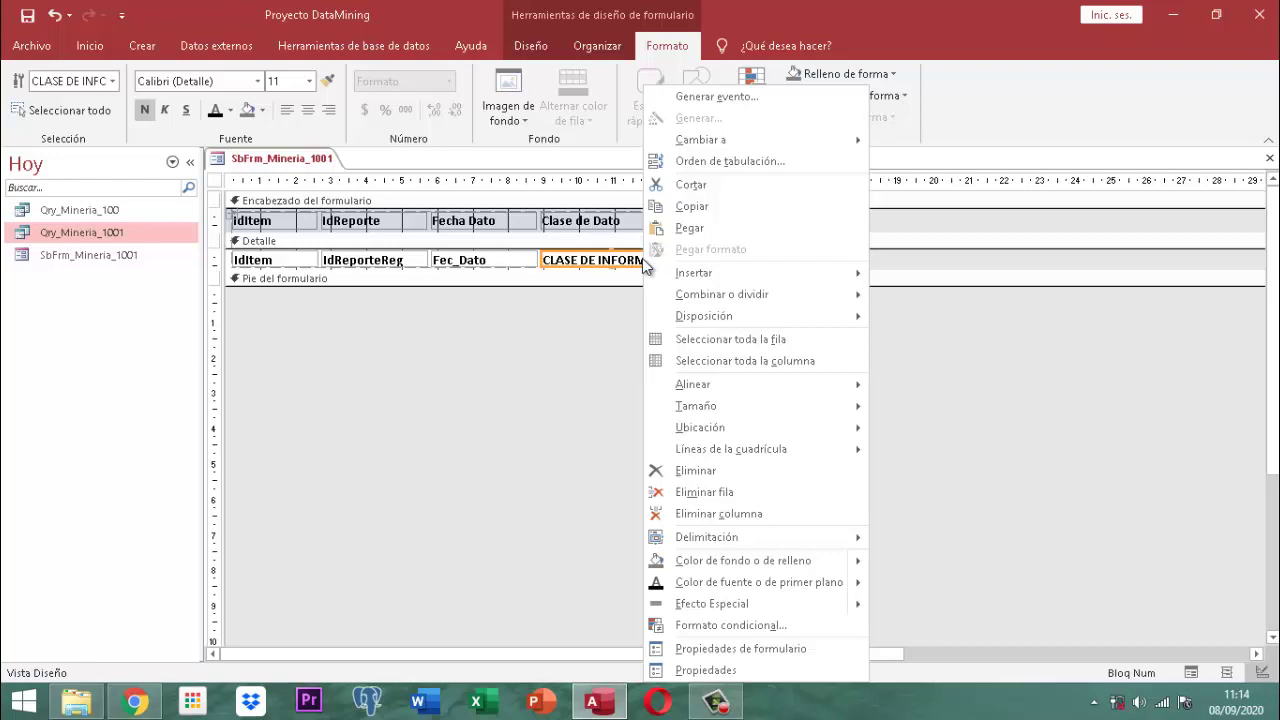
mouse_move(714, 140)
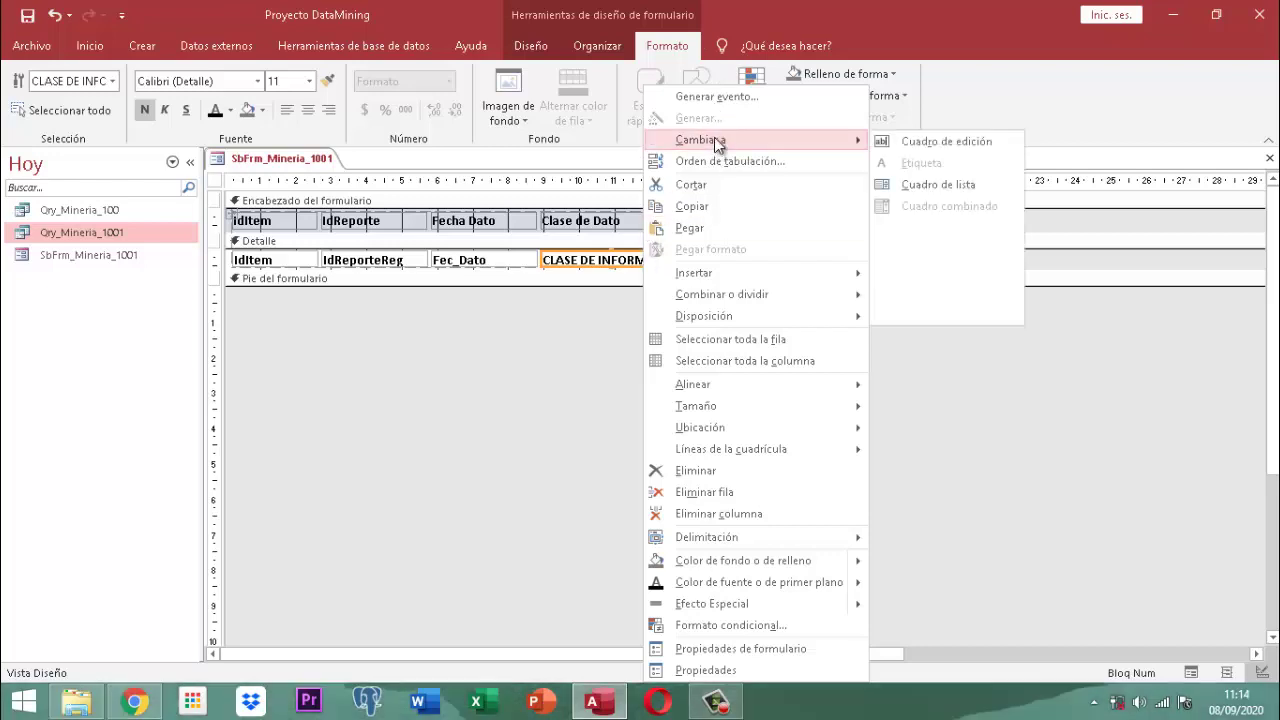
click(971, 141)
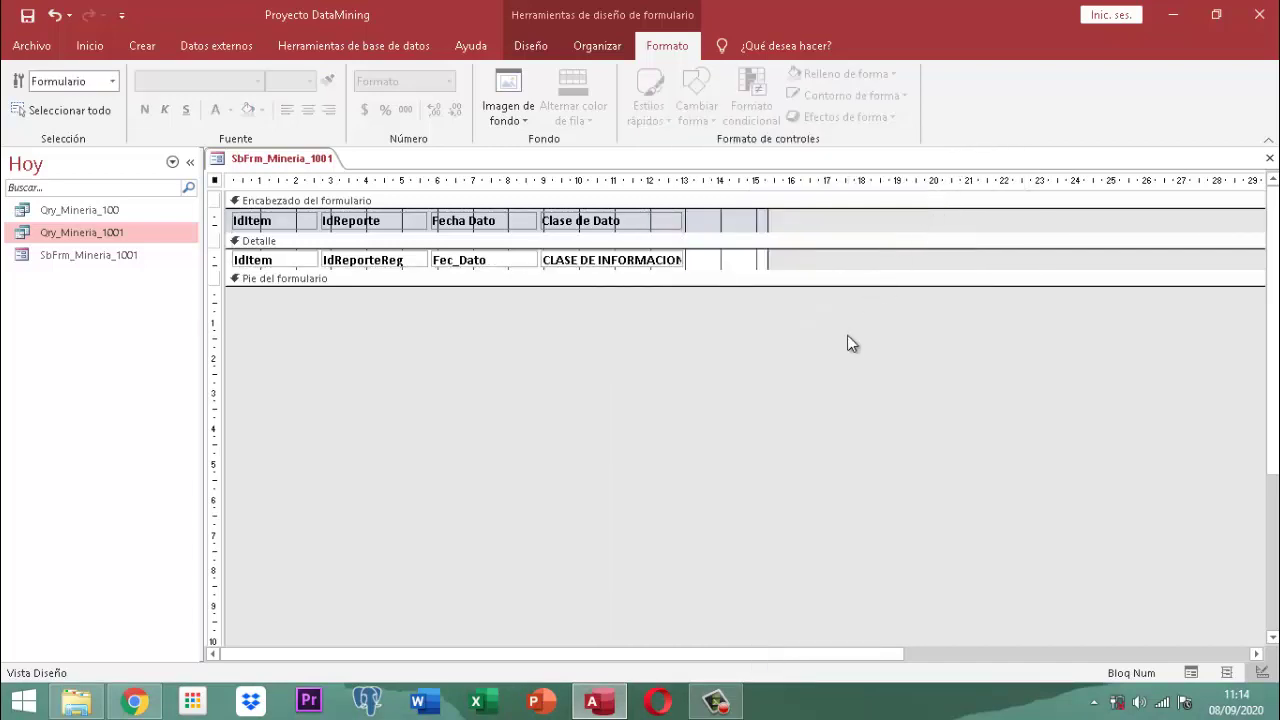
Step: Widen the Clase de Dato column slightly so the full CLASE DE INFORMACION field name fits
click(681, 221)
drag(681, 221, 690, 223)
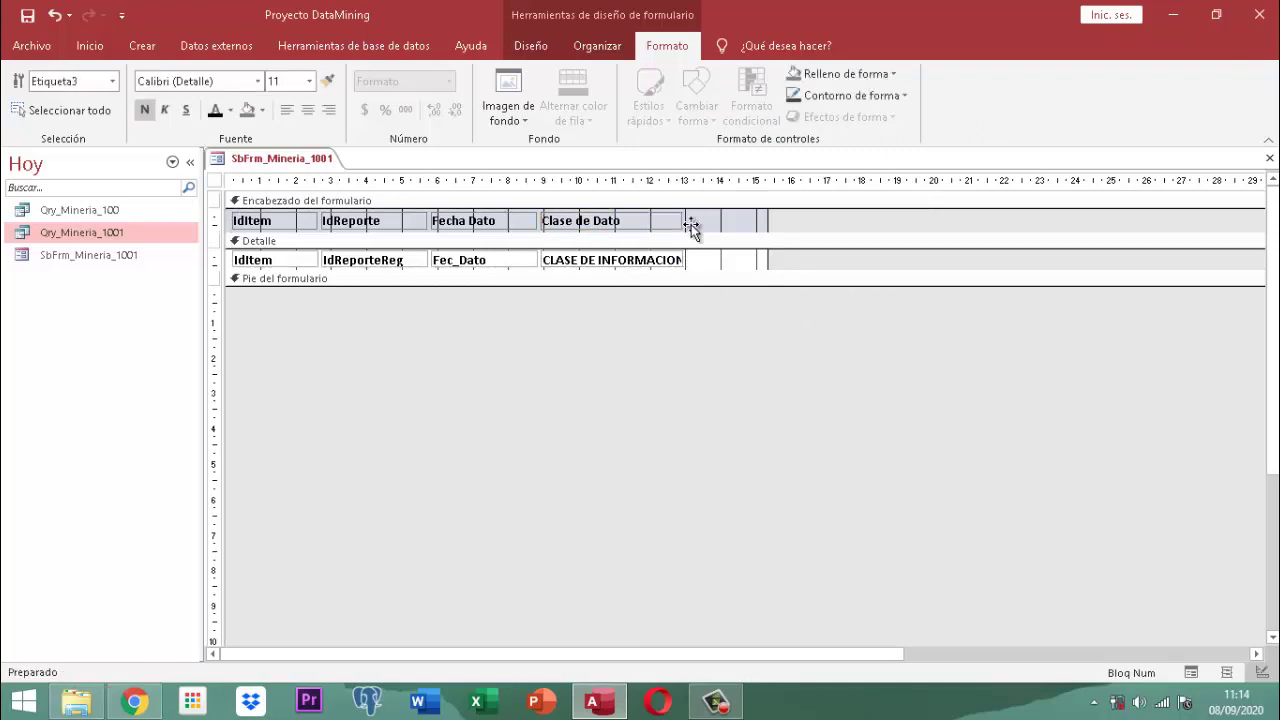
click(682, 331)
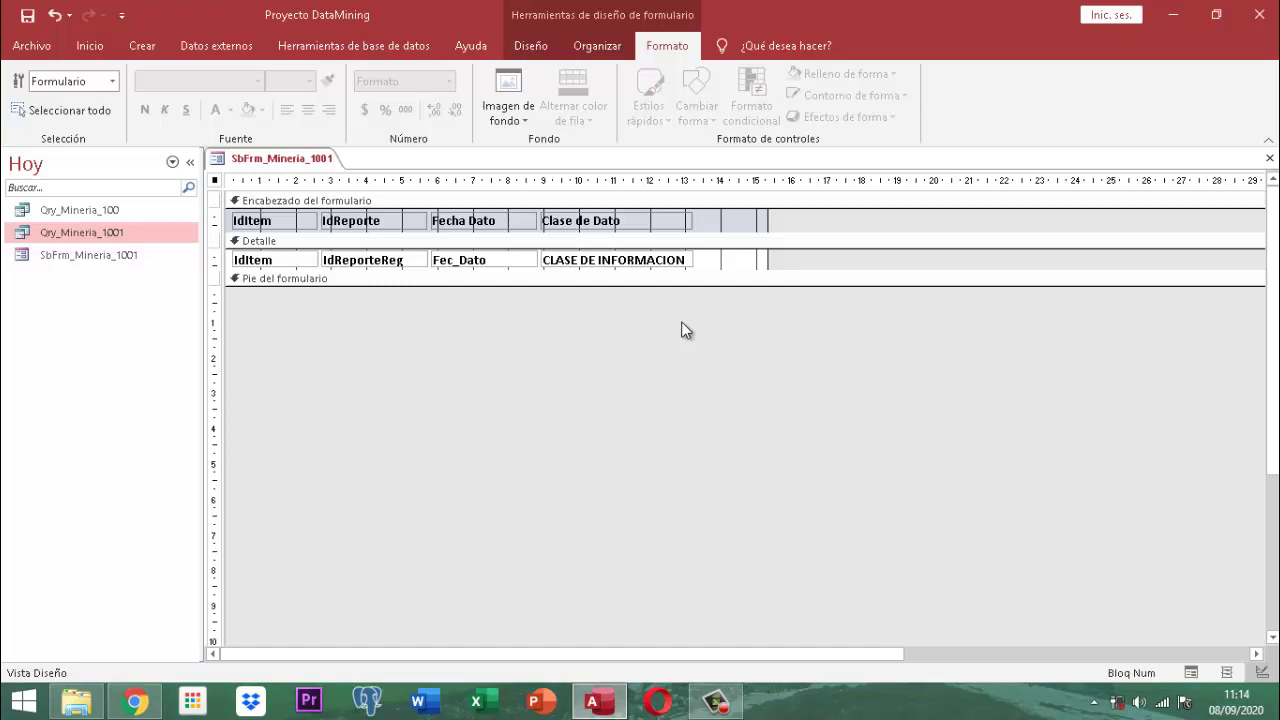
Step: Add a command button about 0.6 by 0.4 cm beside CLASE DE INFORMACION in the Detalle section, without the wizard's actions
click(538, 46)
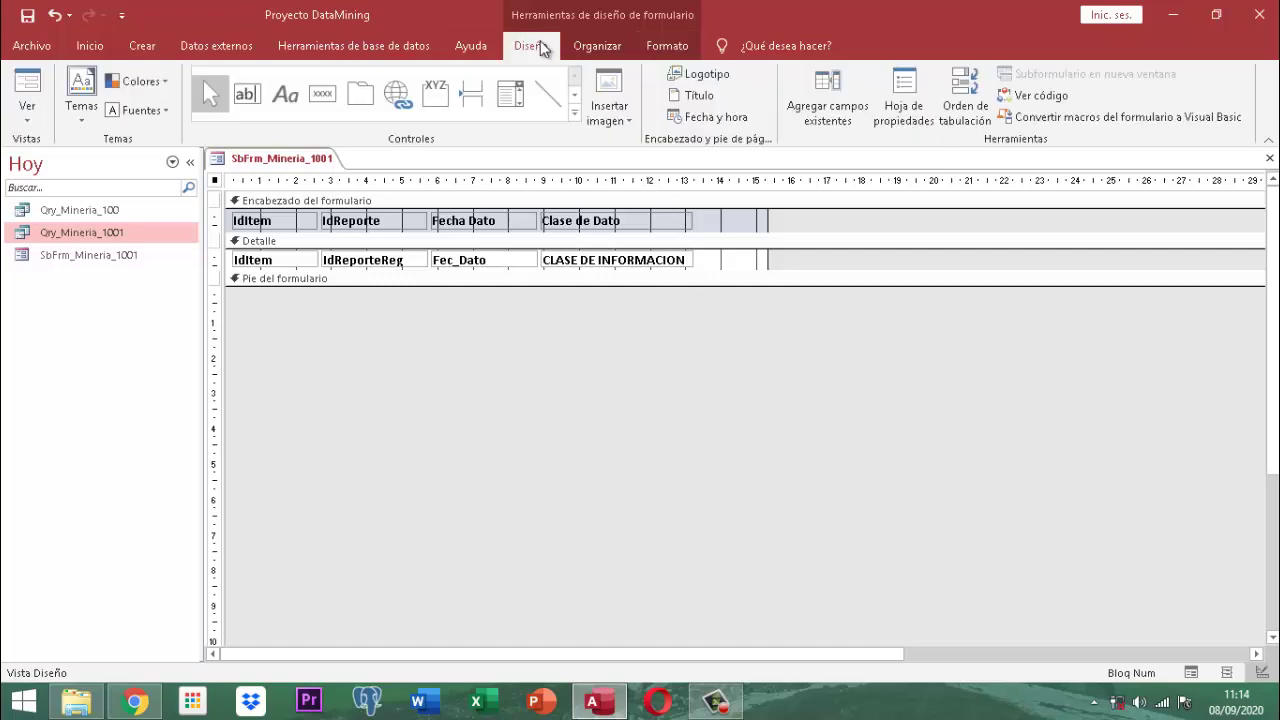
click(327, 101)
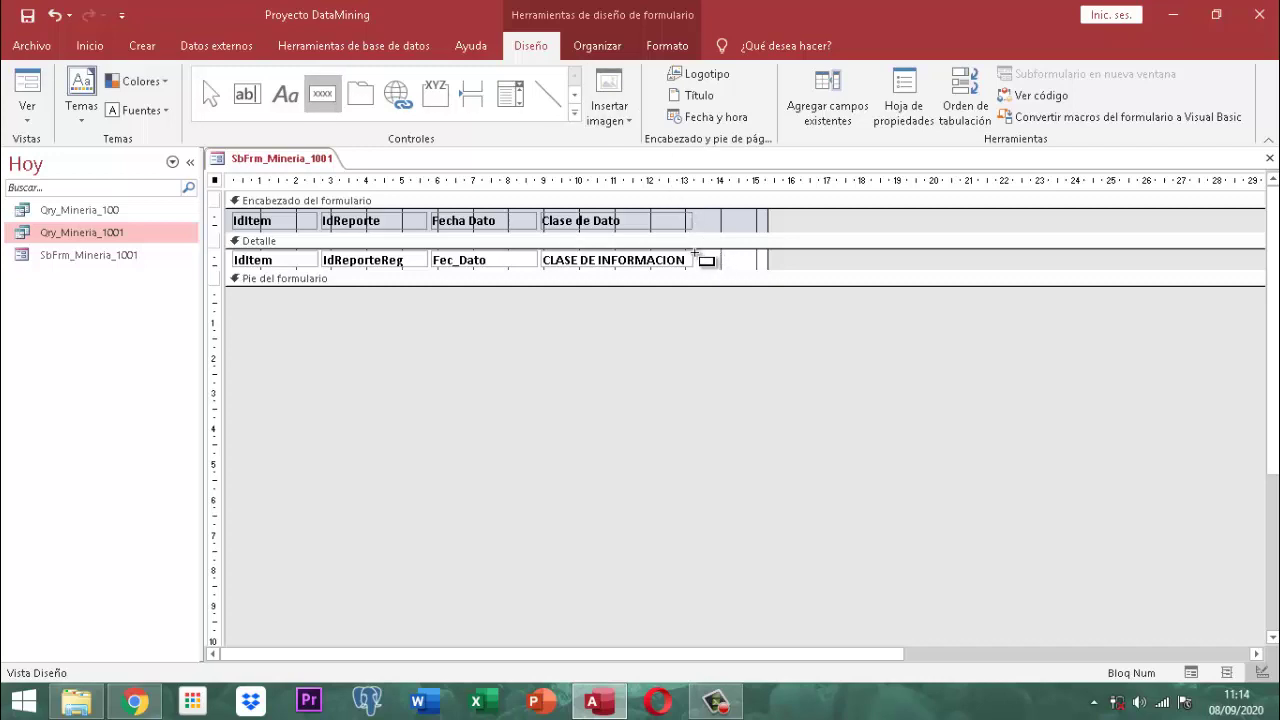
mouse_move(702, 253)
mouse_down()
mouse_move(728, 266)
mouse_move(717, 267)
mouse_up()
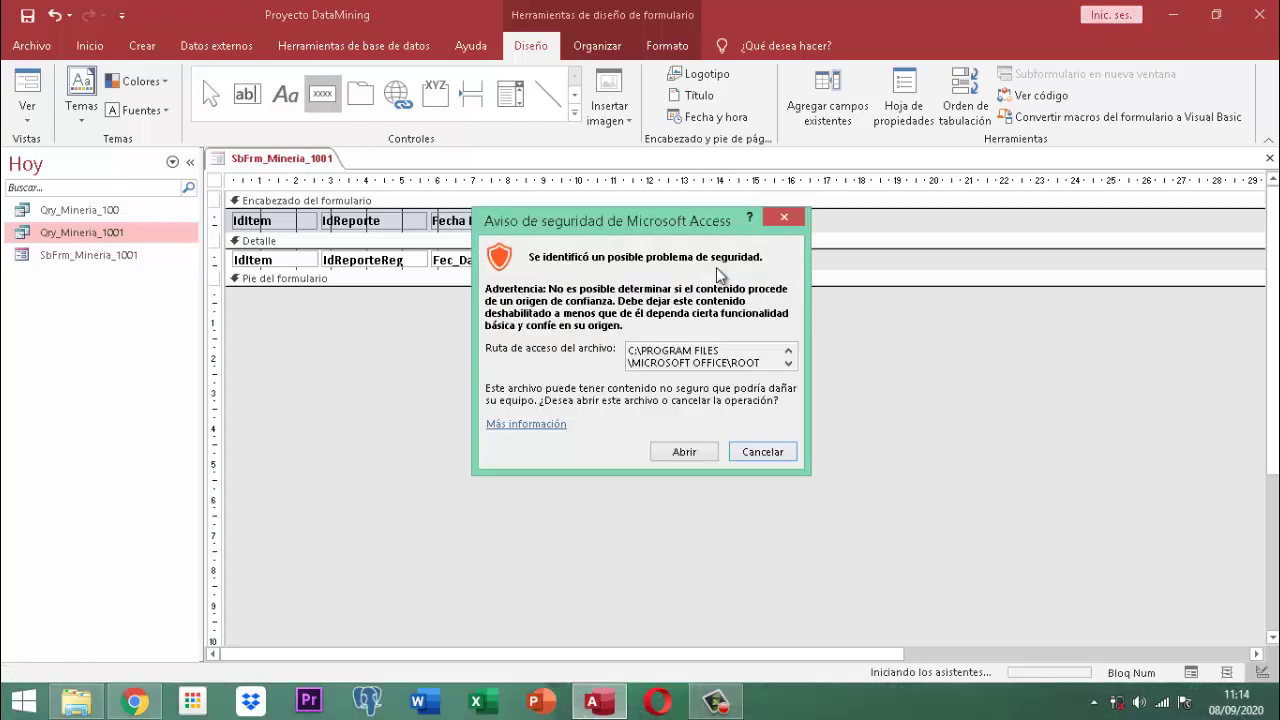
click(683, 452)
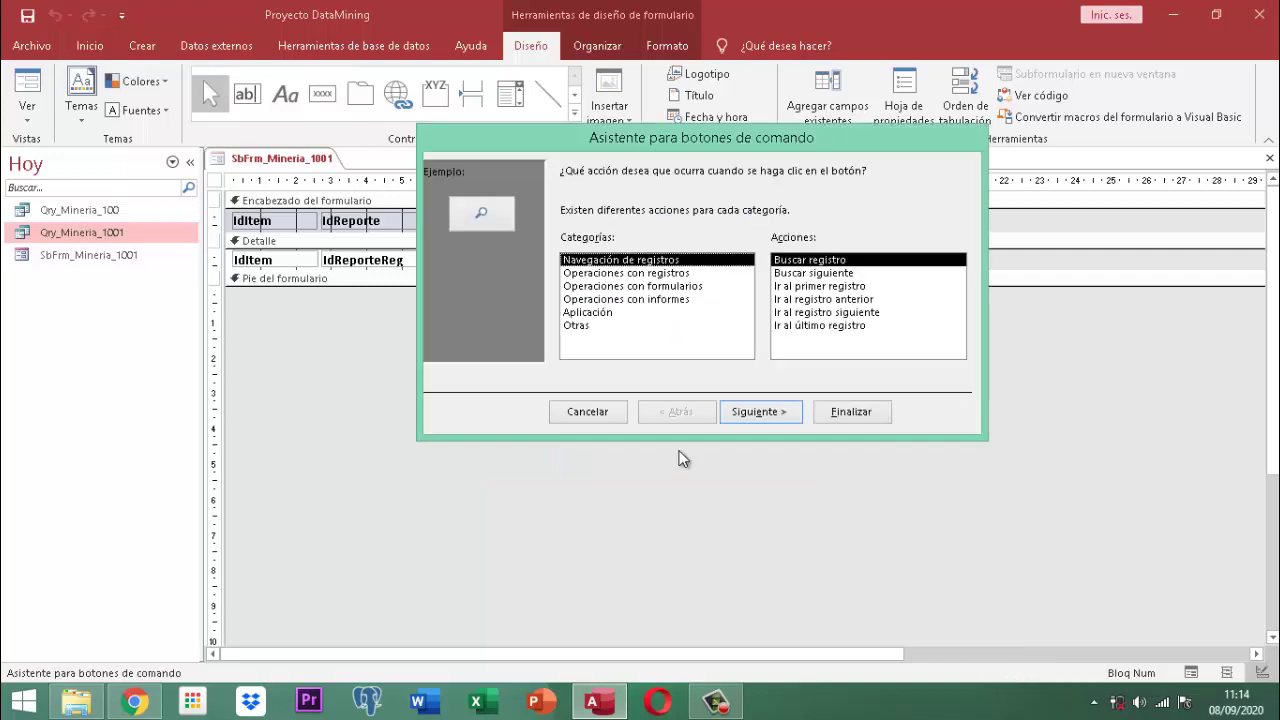
click(590, 414)
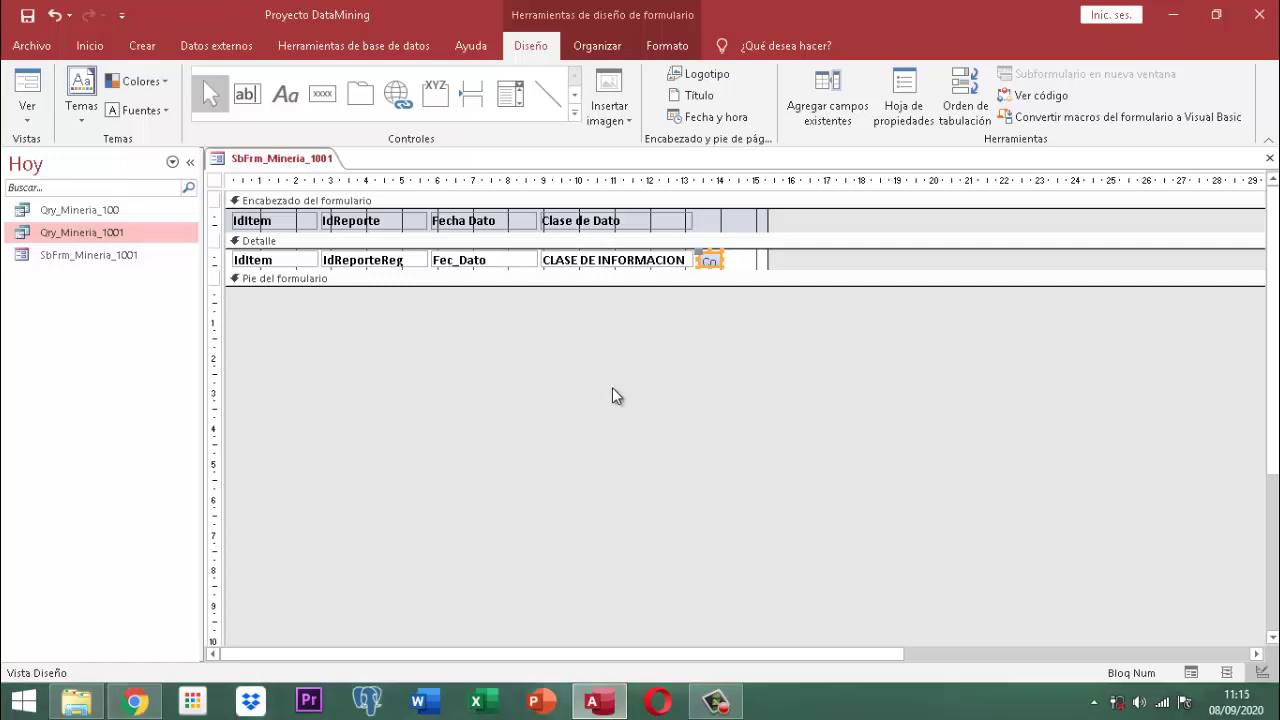
Step: Browse for a custom image for the new command button in DATA (D:), documentos 2020, proyecto DataMining, iconografia
click(900, 101)
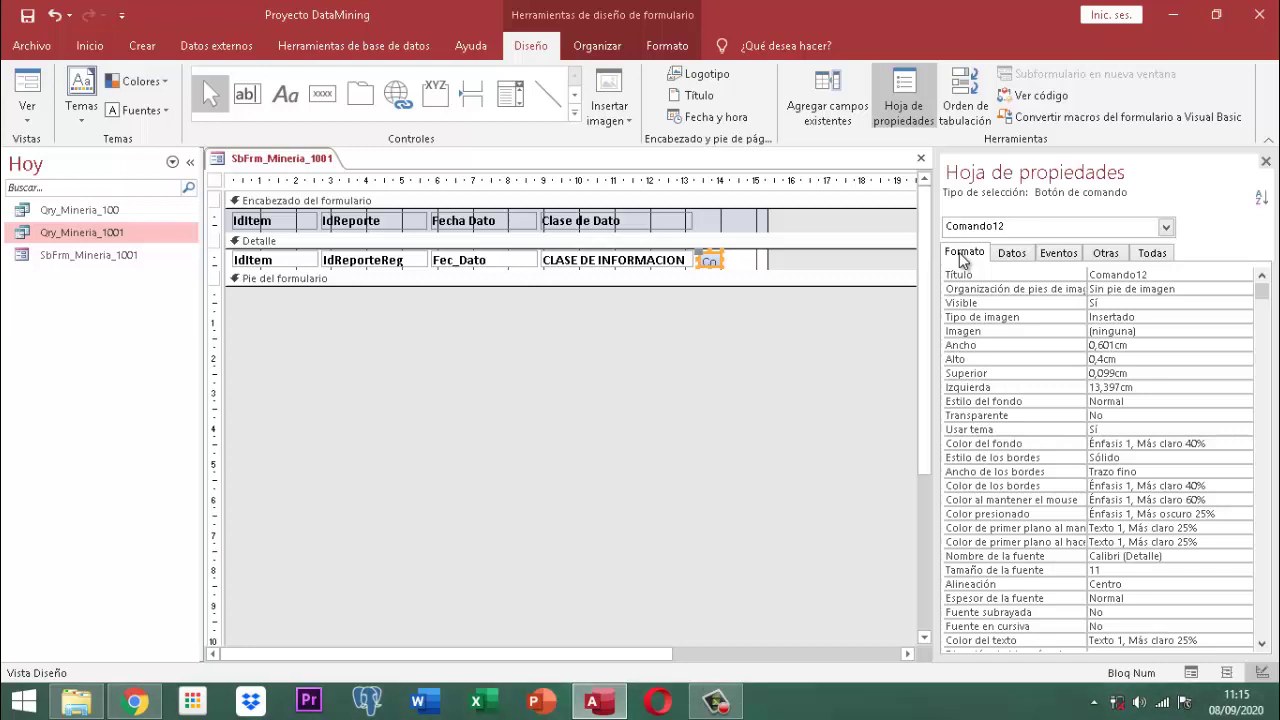
click(1163, 333)
click(1245, 331)
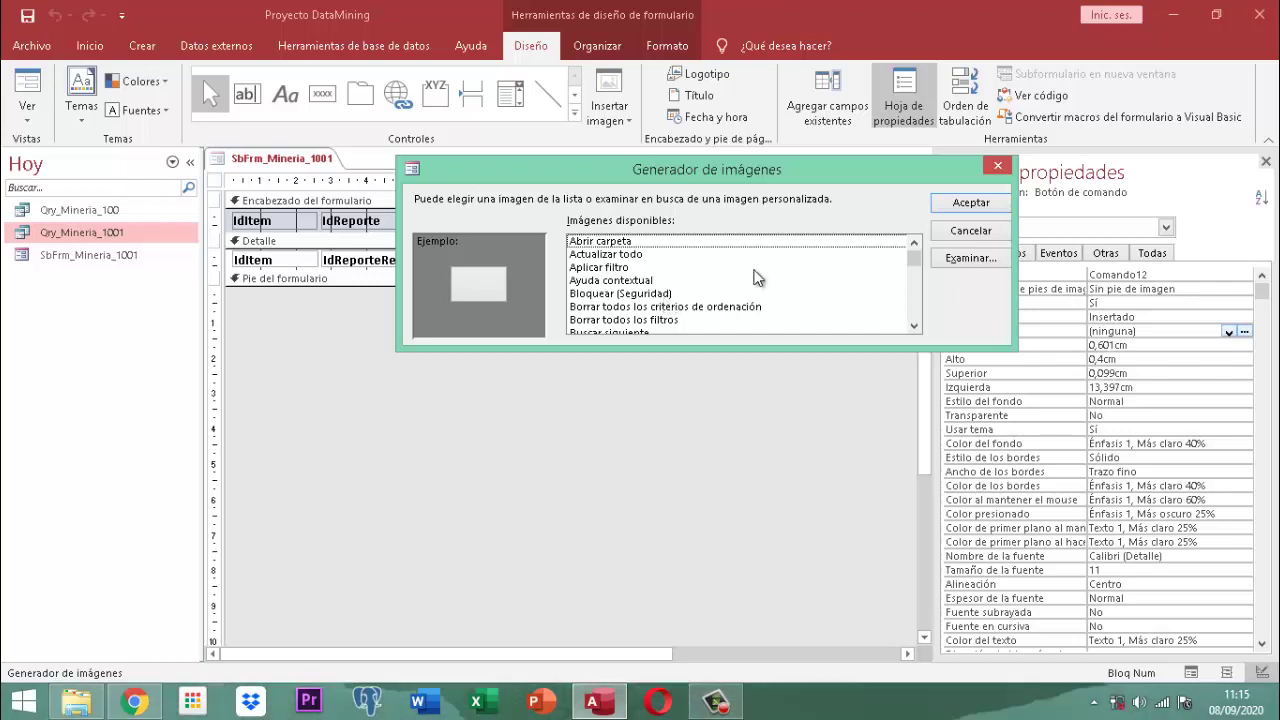
click(945, 258)
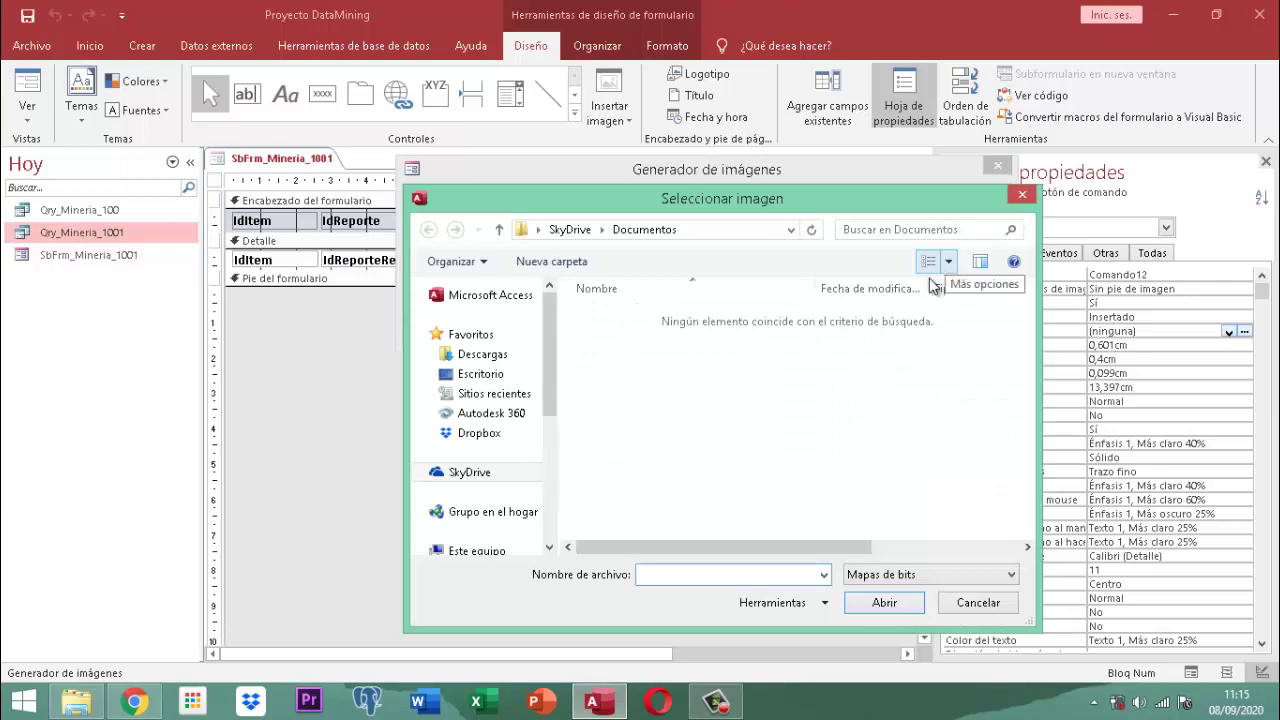
click(549, 547)
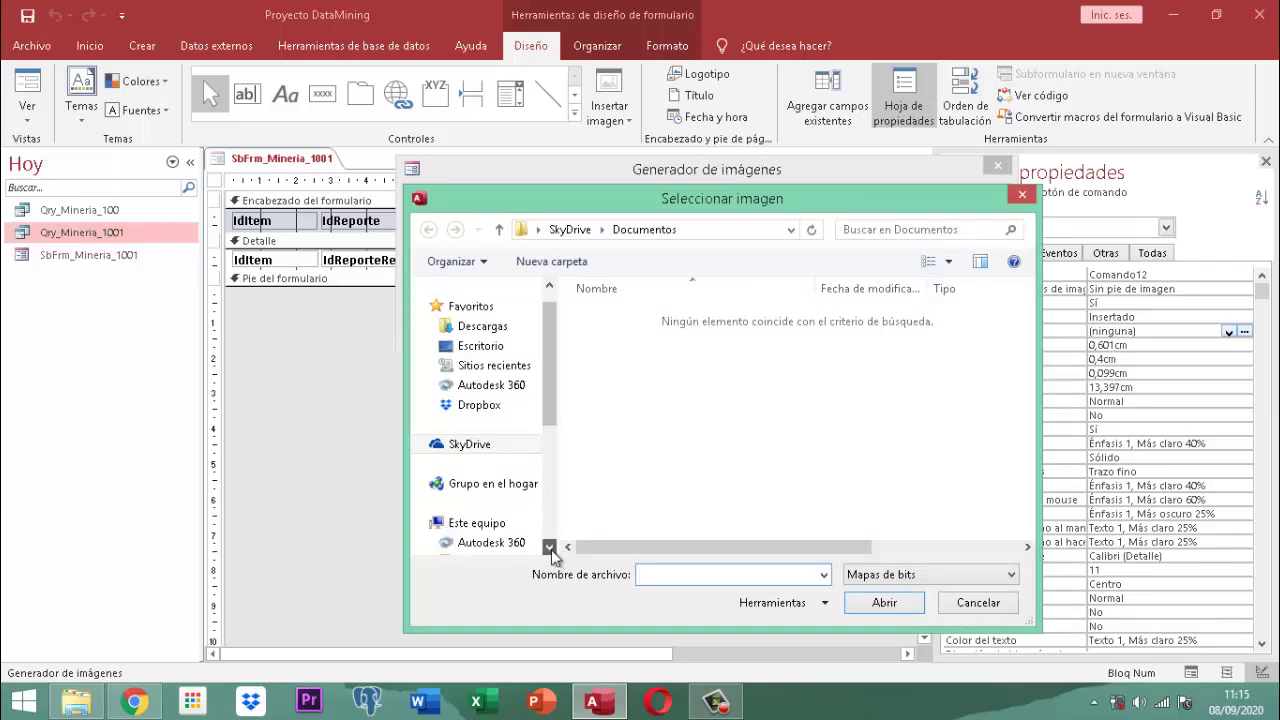
scroll(549, 547, down, 5)
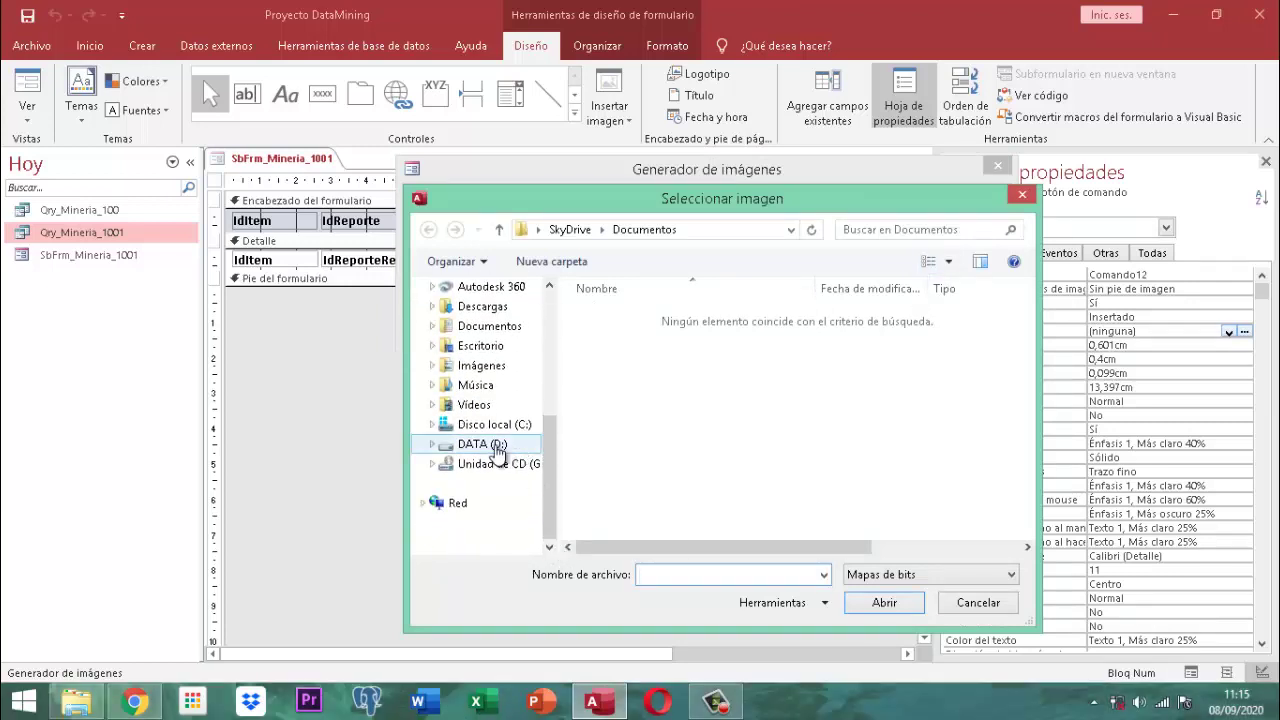
click(497, 449)
click(672, 500)
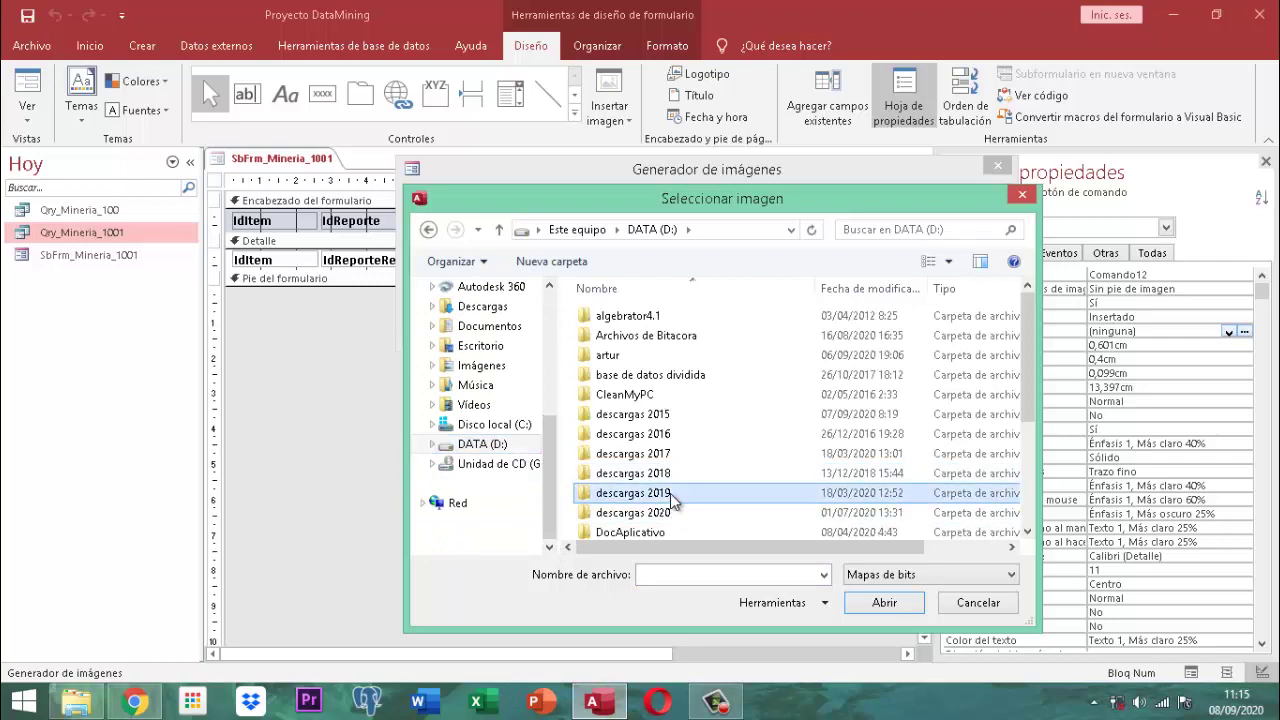
scroll(672, 500, down, 2)
double_click(665, 509)
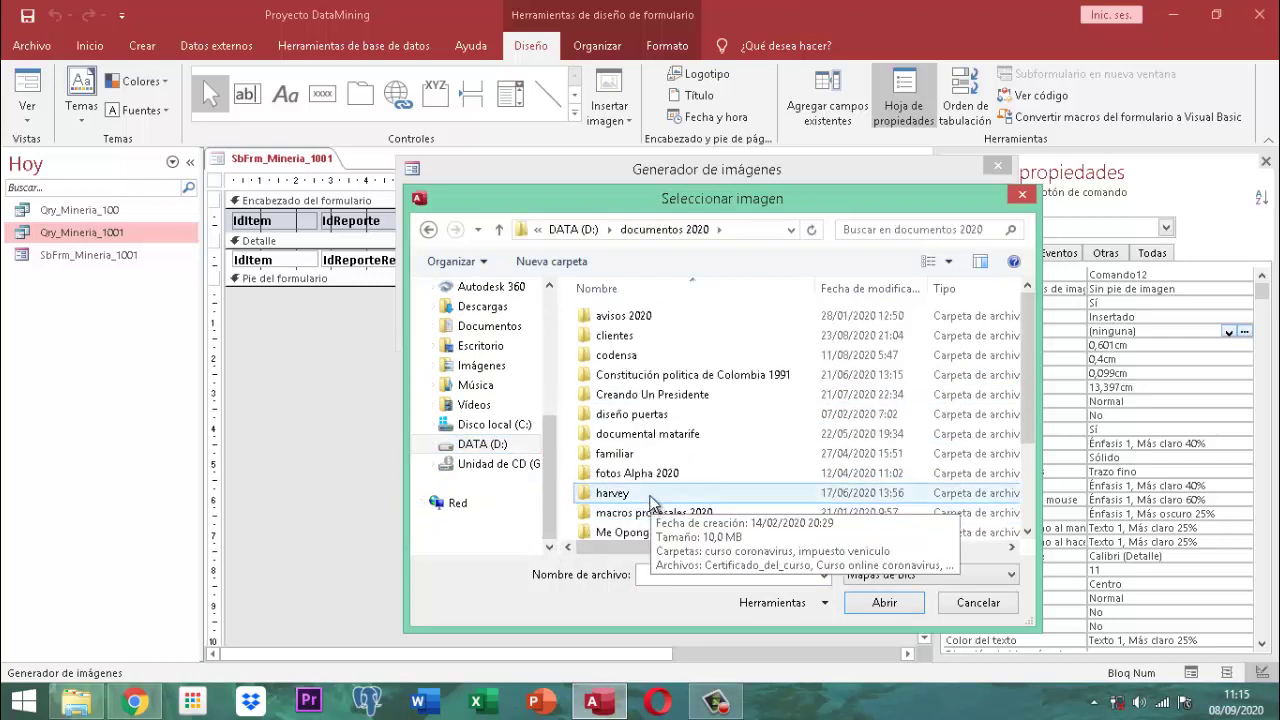
scroll(690, 425, down, 2)
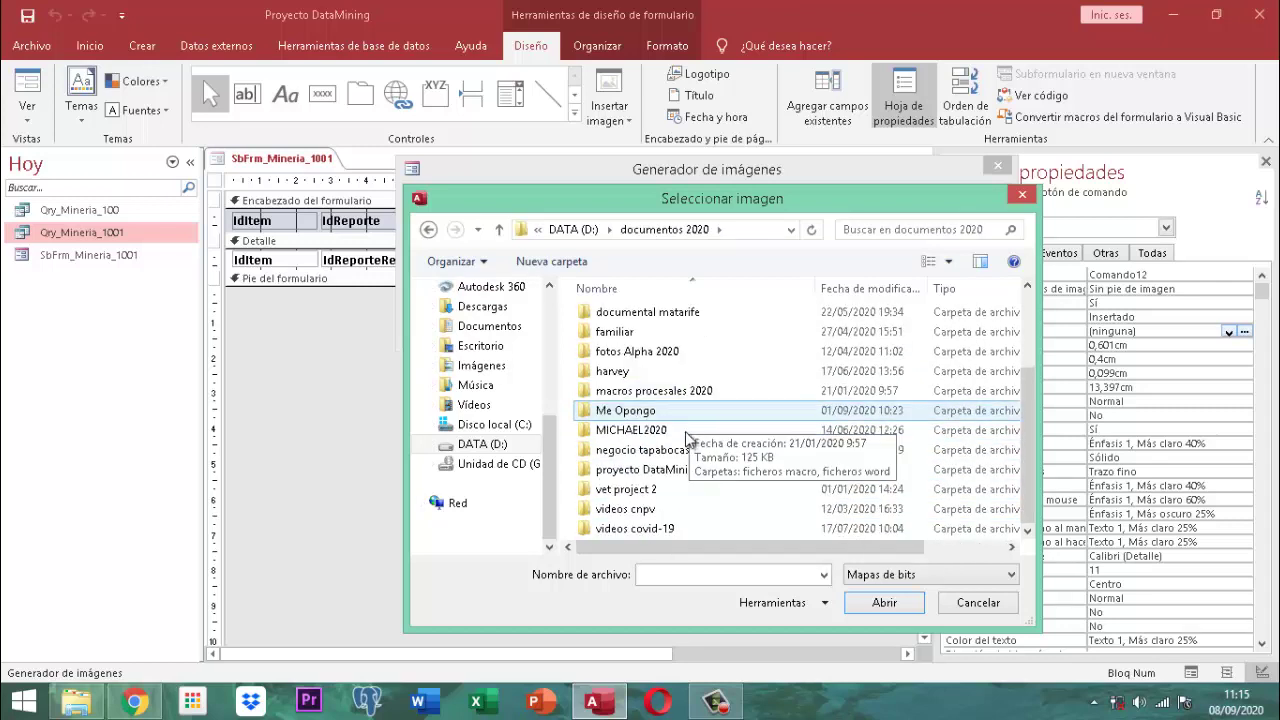
click(613, 477)
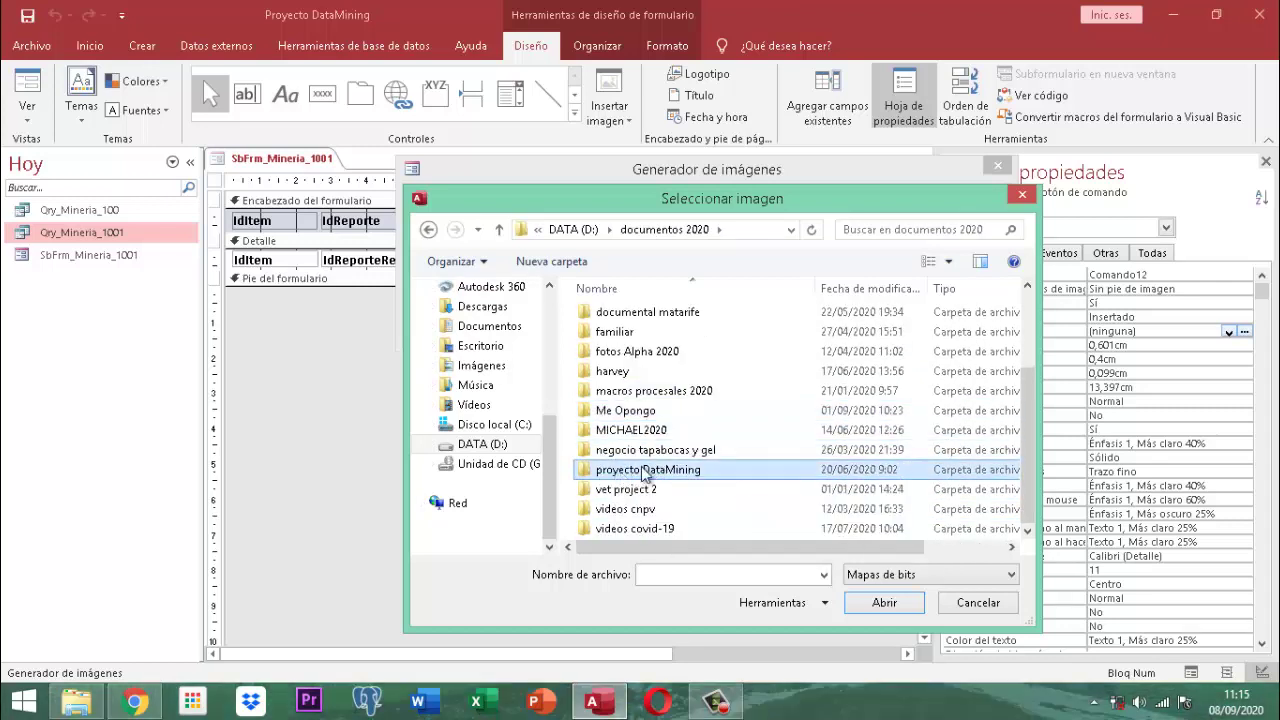
double_click(613, 477)
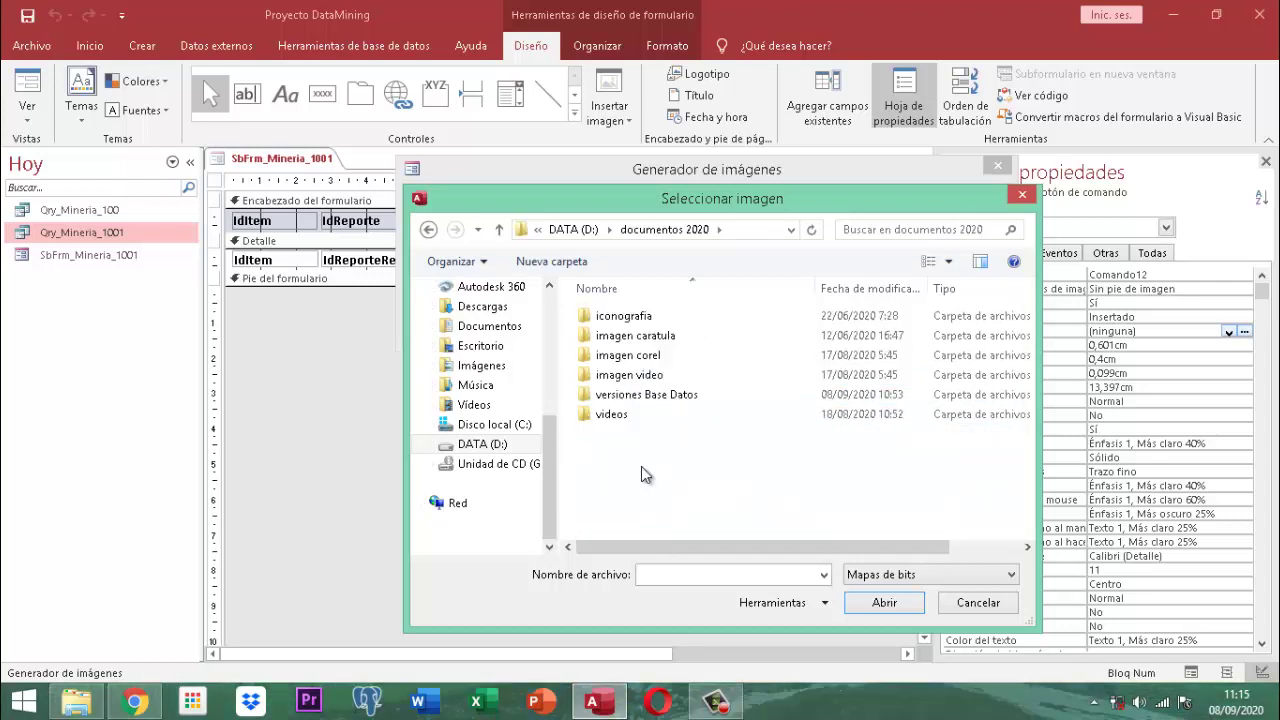
double_click(620, 318)
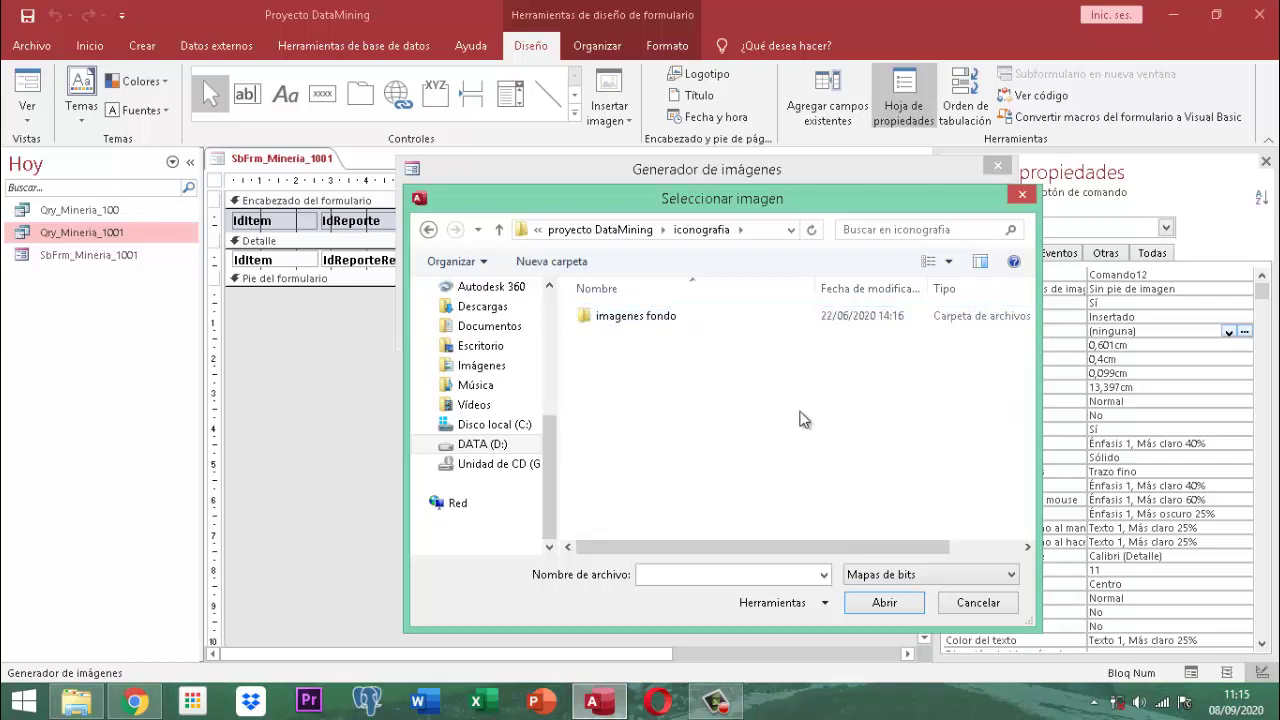
Step: Show all file types (Todos los archivos) and apply buscar.jpg as the button's image, closing the property sheet
click(898, 575)
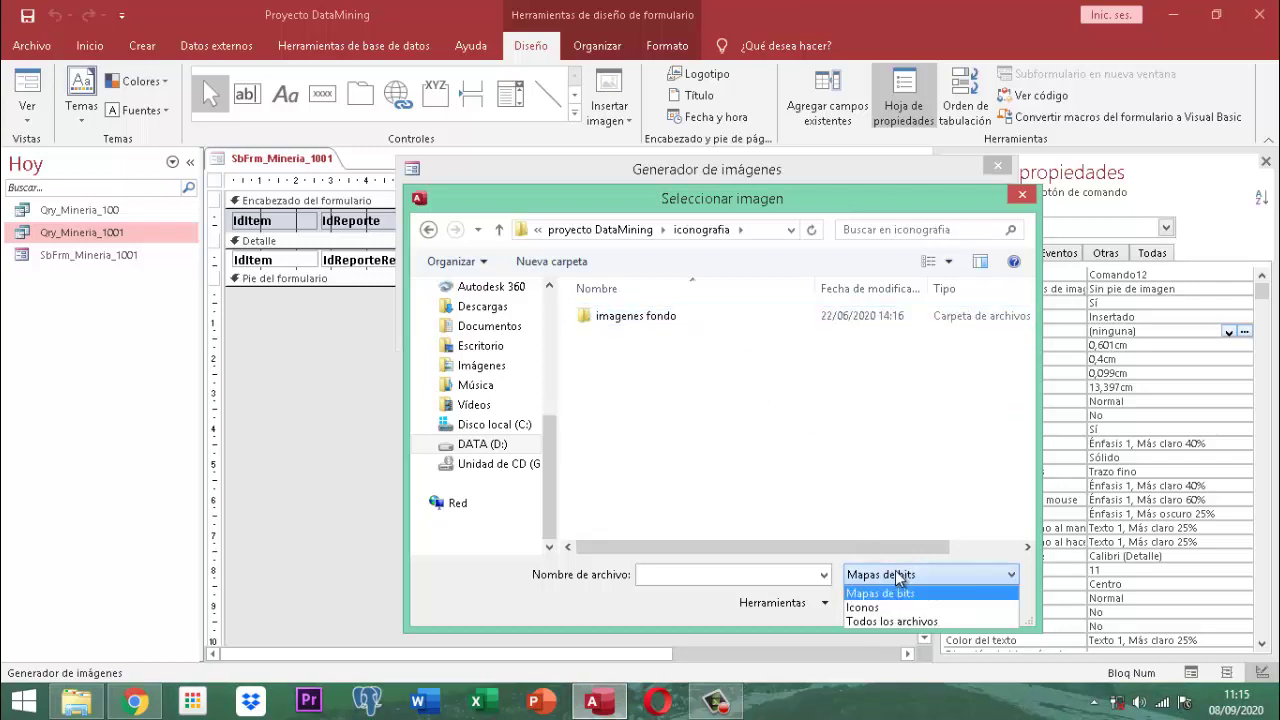
click(886, 621)
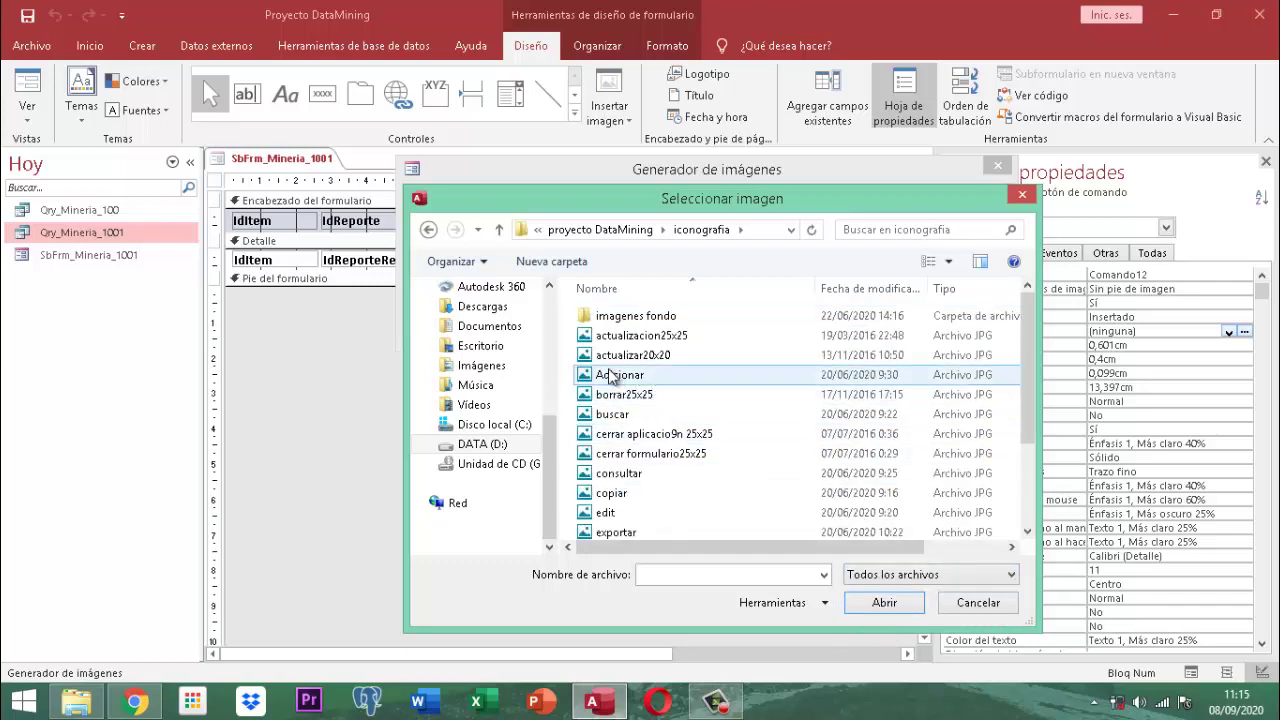
click(632, 418)
click(884, 602)
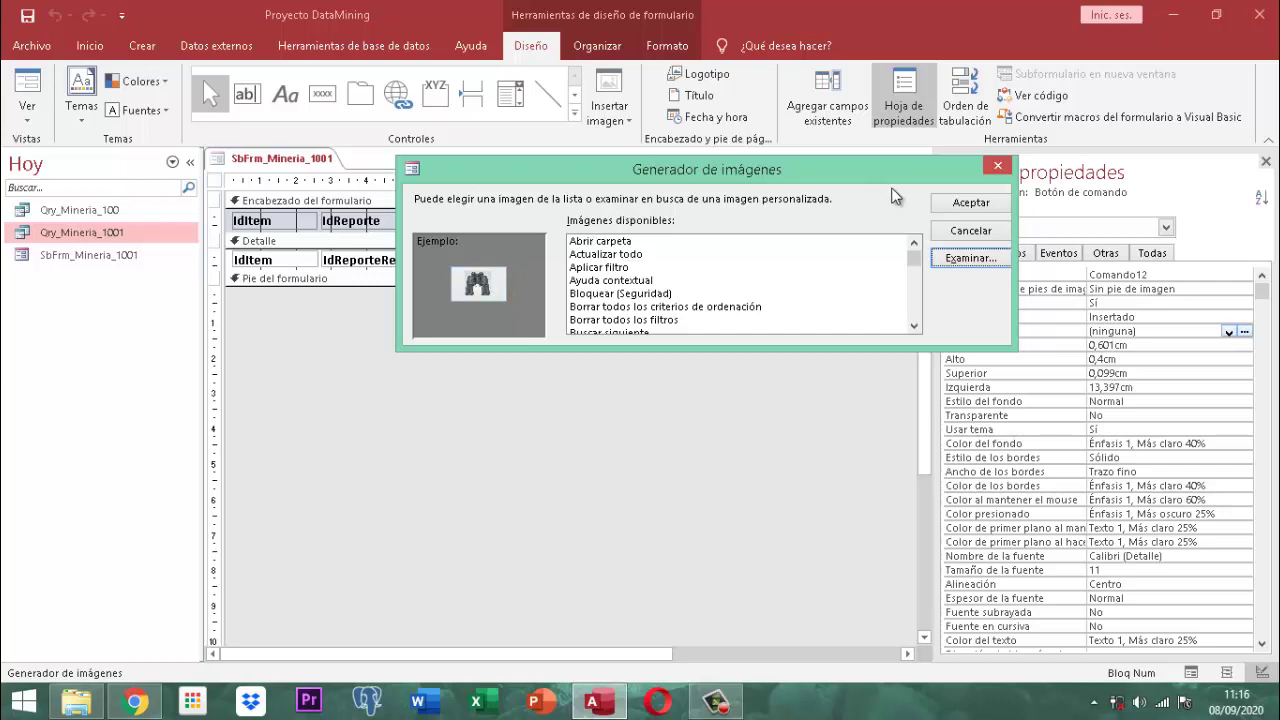
click(969, 202)
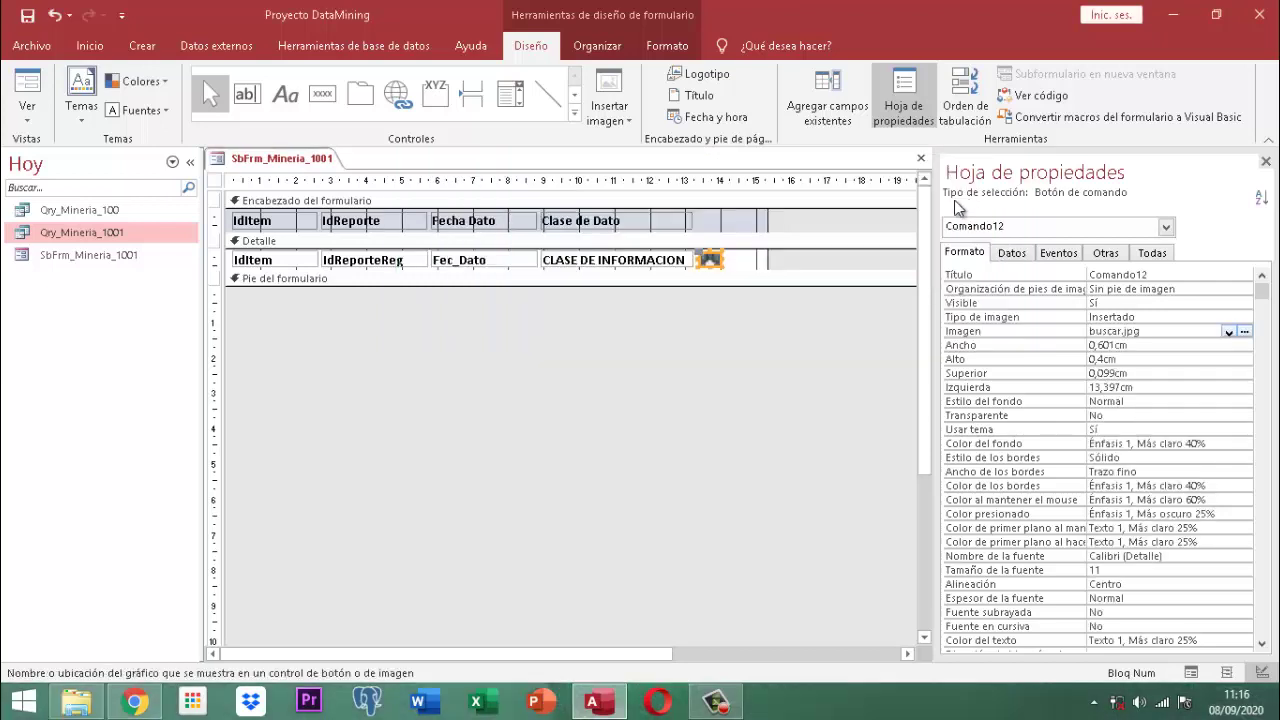
click(1265, 161)
Step: Increase the Detalle section's height slightly and enlarge the image button so the whole binoculars icon fits
click(757, 266)
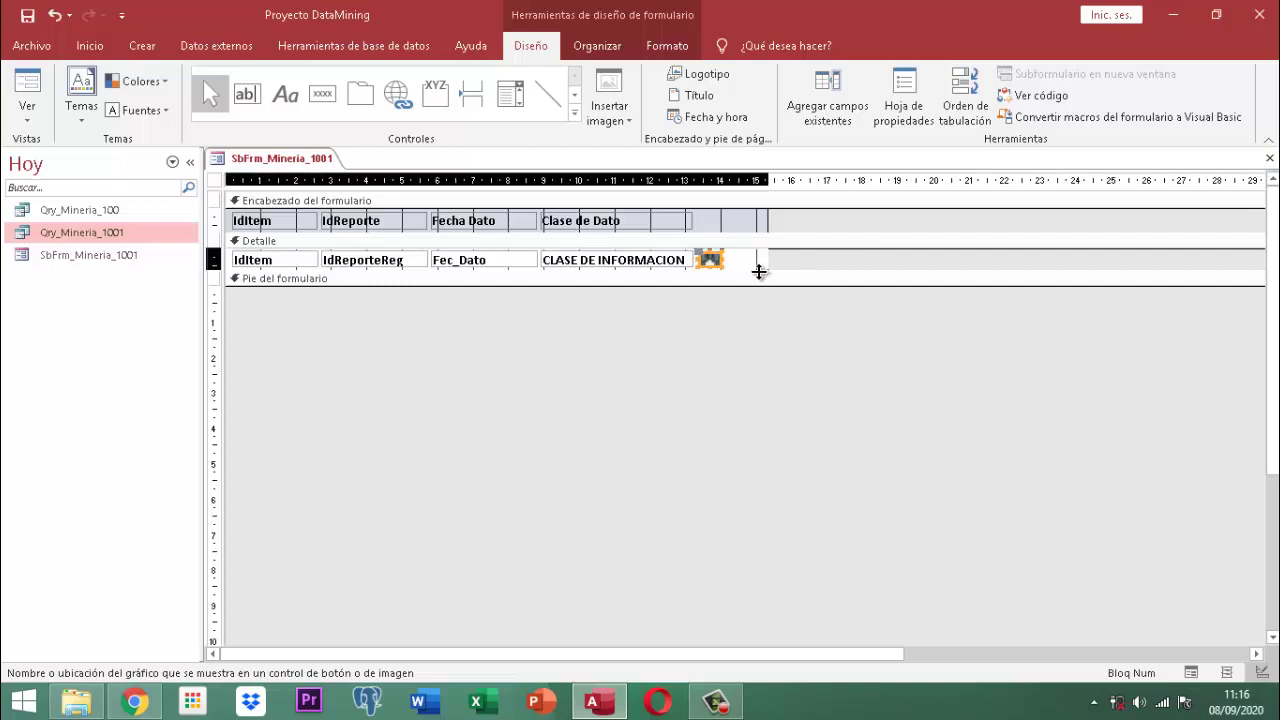
drag(759, 277, 758, 287)
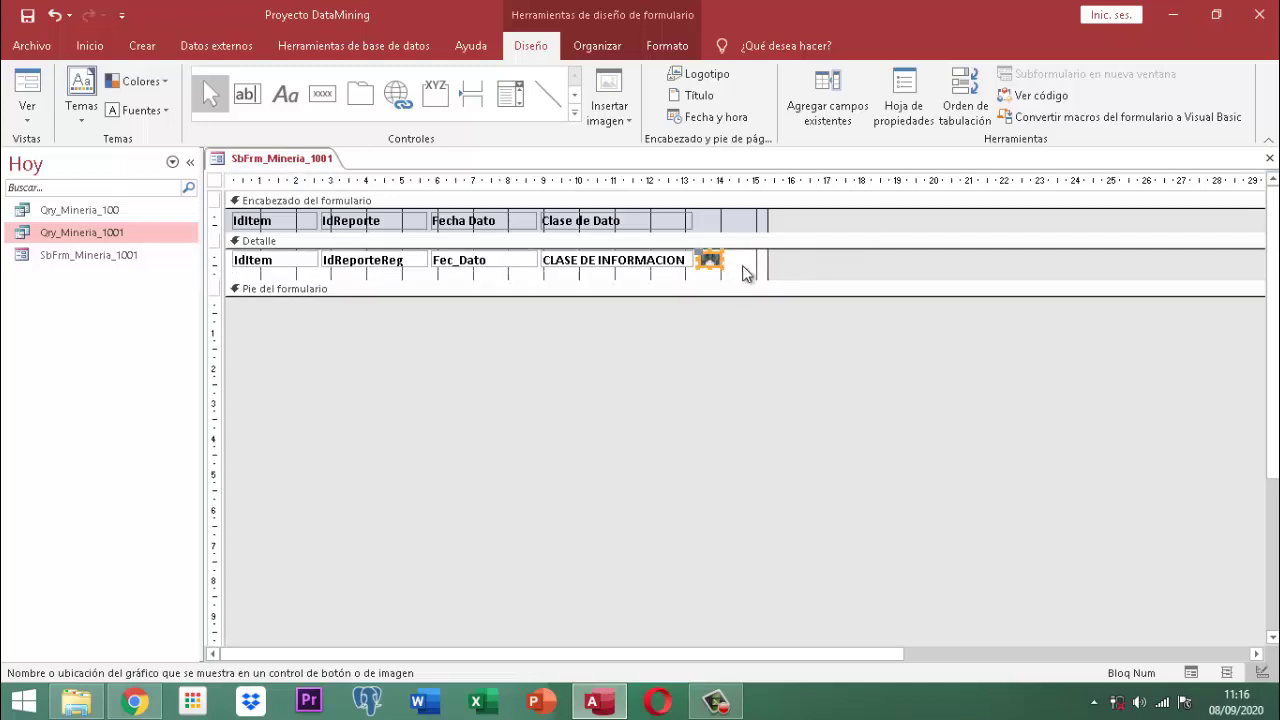
click(709, 262)
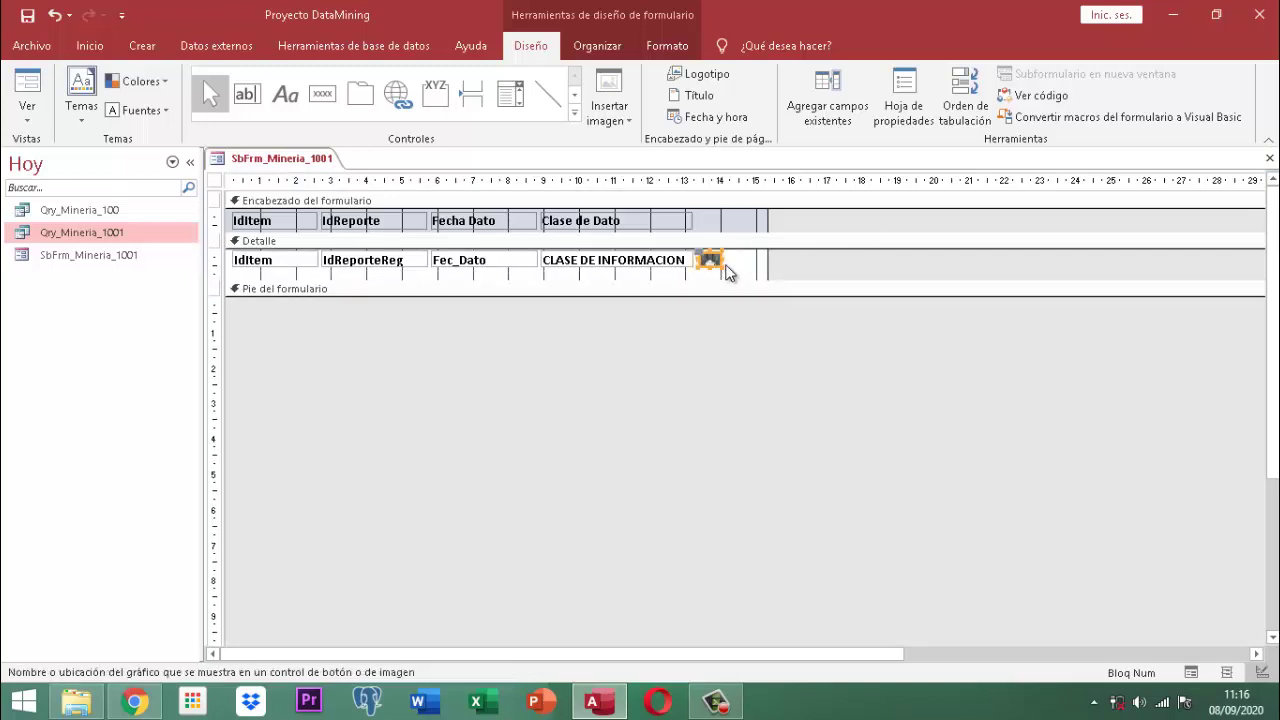
drag(721, 268, 730, 277)
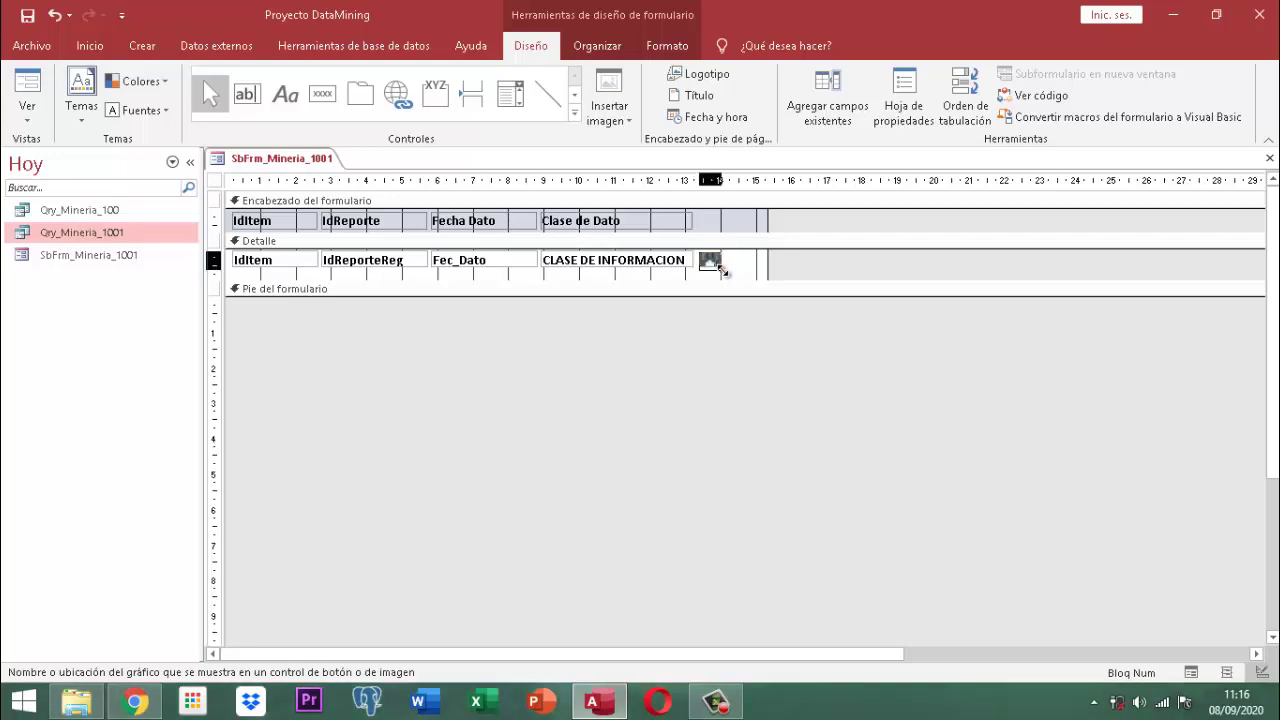
click(820, 267)
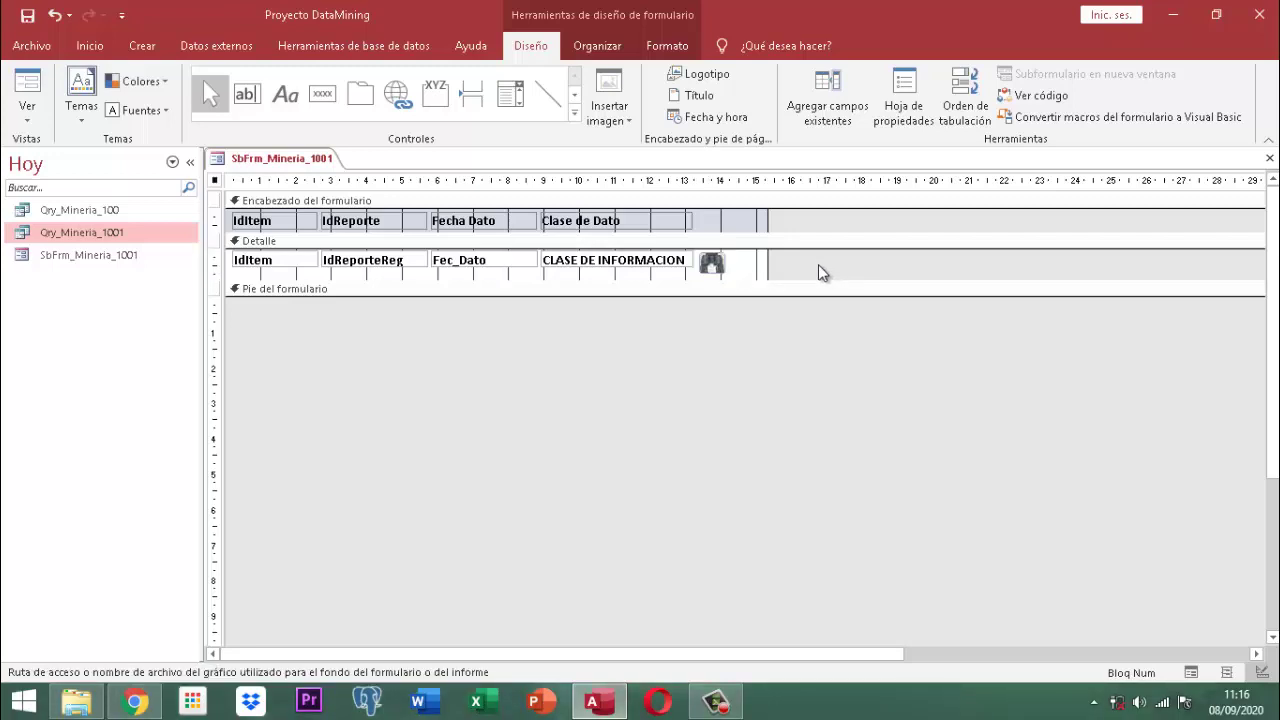
Step: Make the four Detalle text boxes slightly taller and narrow the form to about 14.3 cm, just past the image button
click(652, 262)
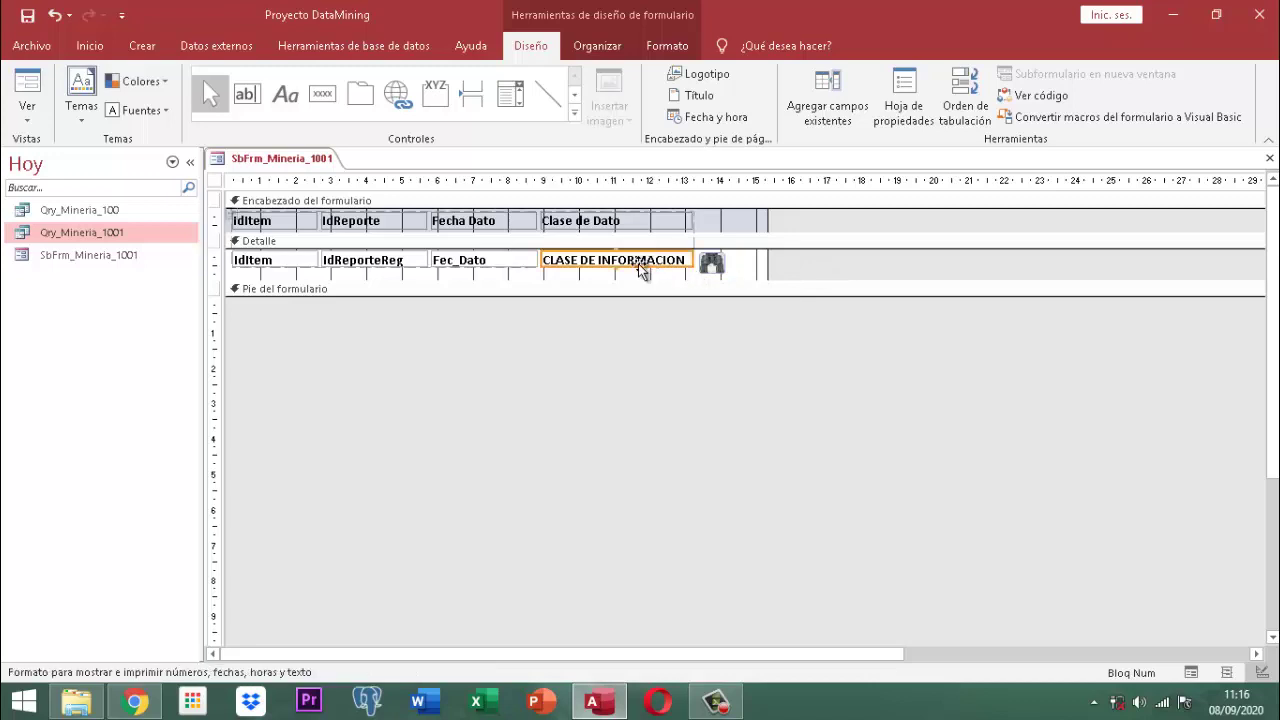
click(614, 269)
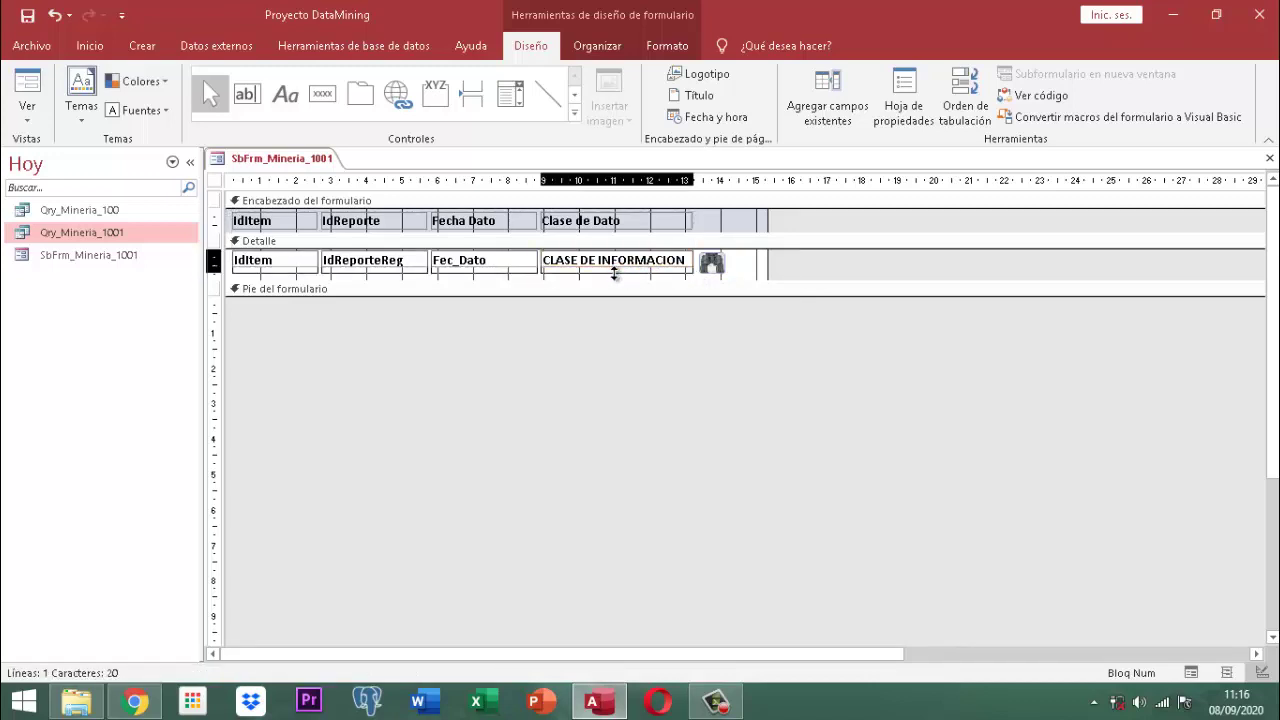
click(838, 271)
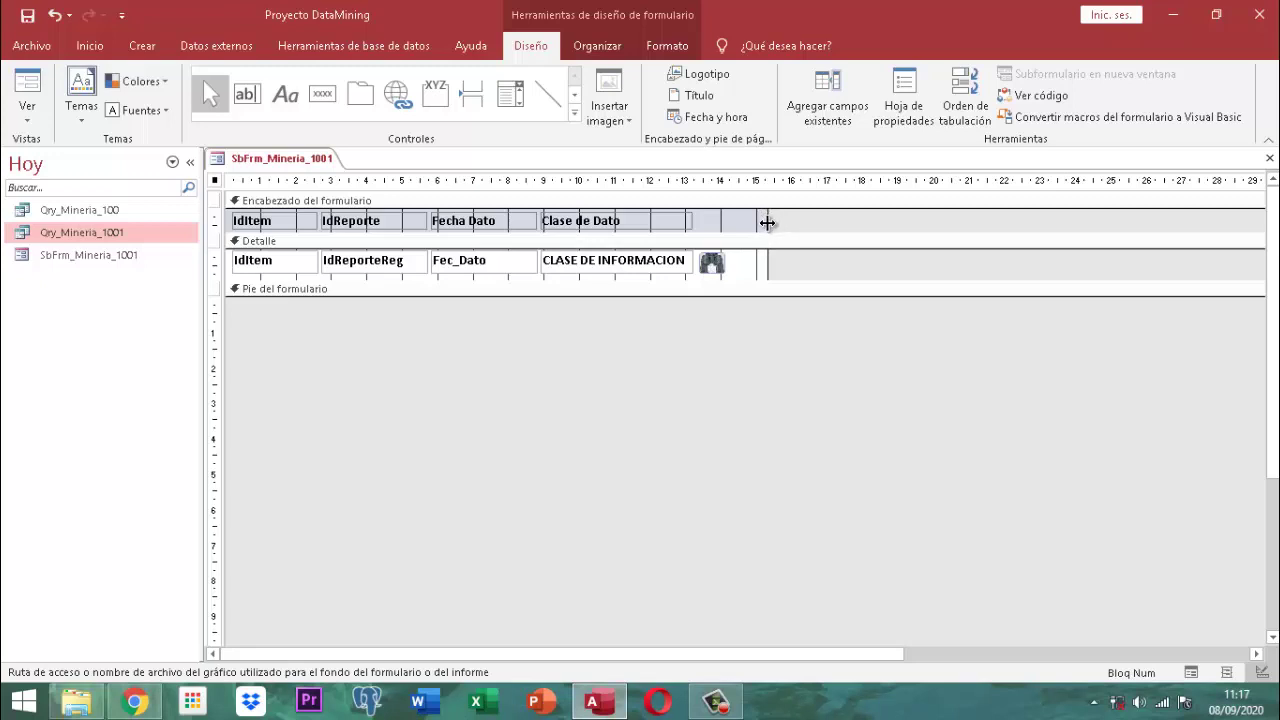
drag(766, 223, 732, 229)
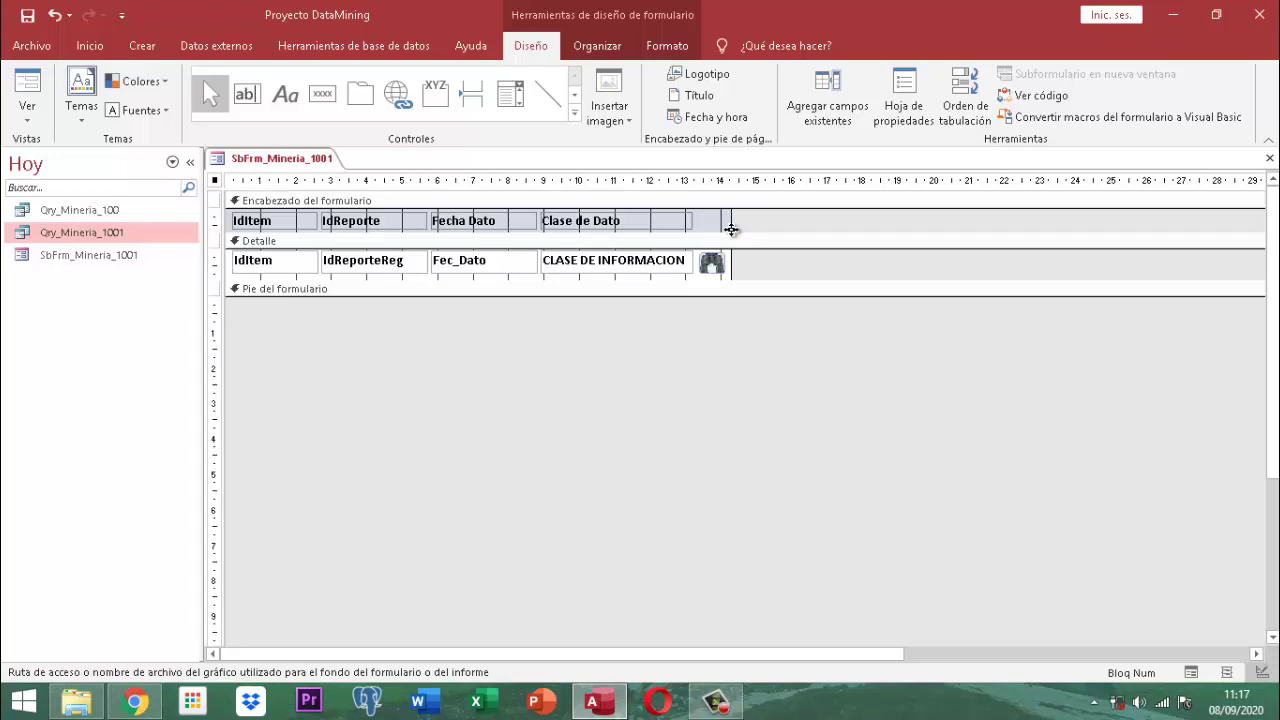
Step: Save and close the SbFrm_Mineria_1001 subform
right_click(296, 158)
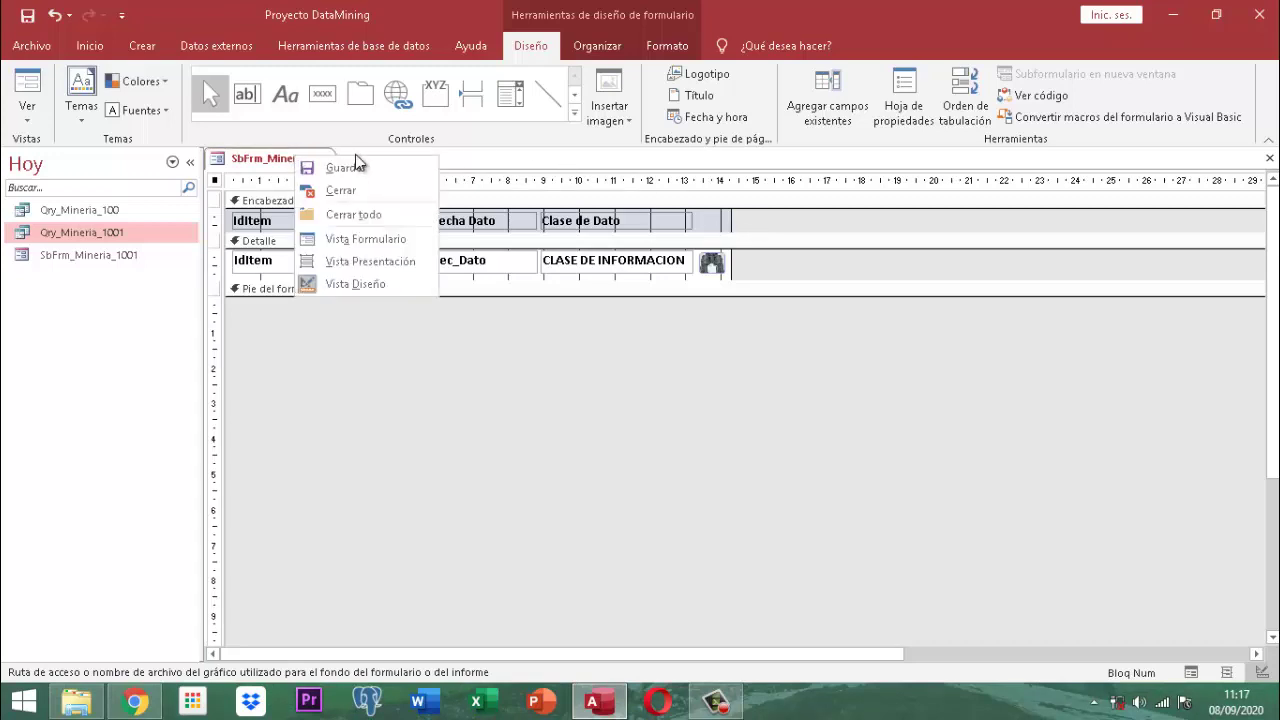
click(343, 167)
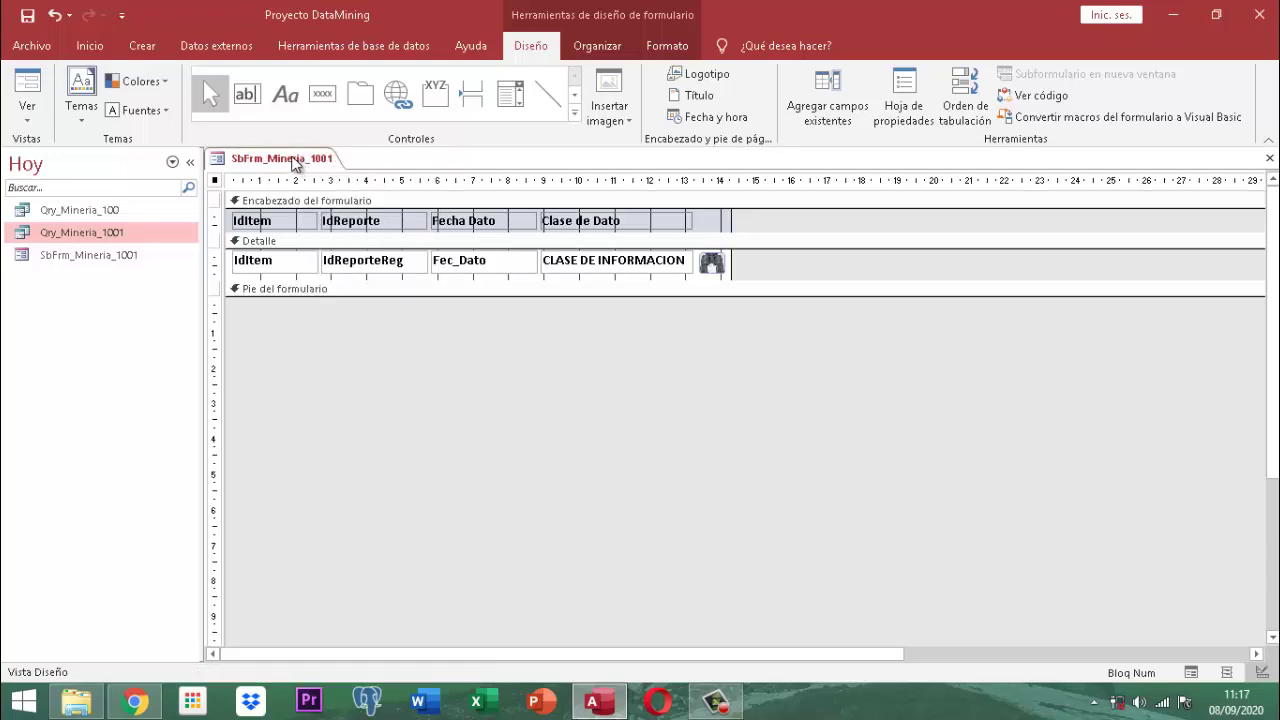
right_click(296, 160)
click(335, 196)
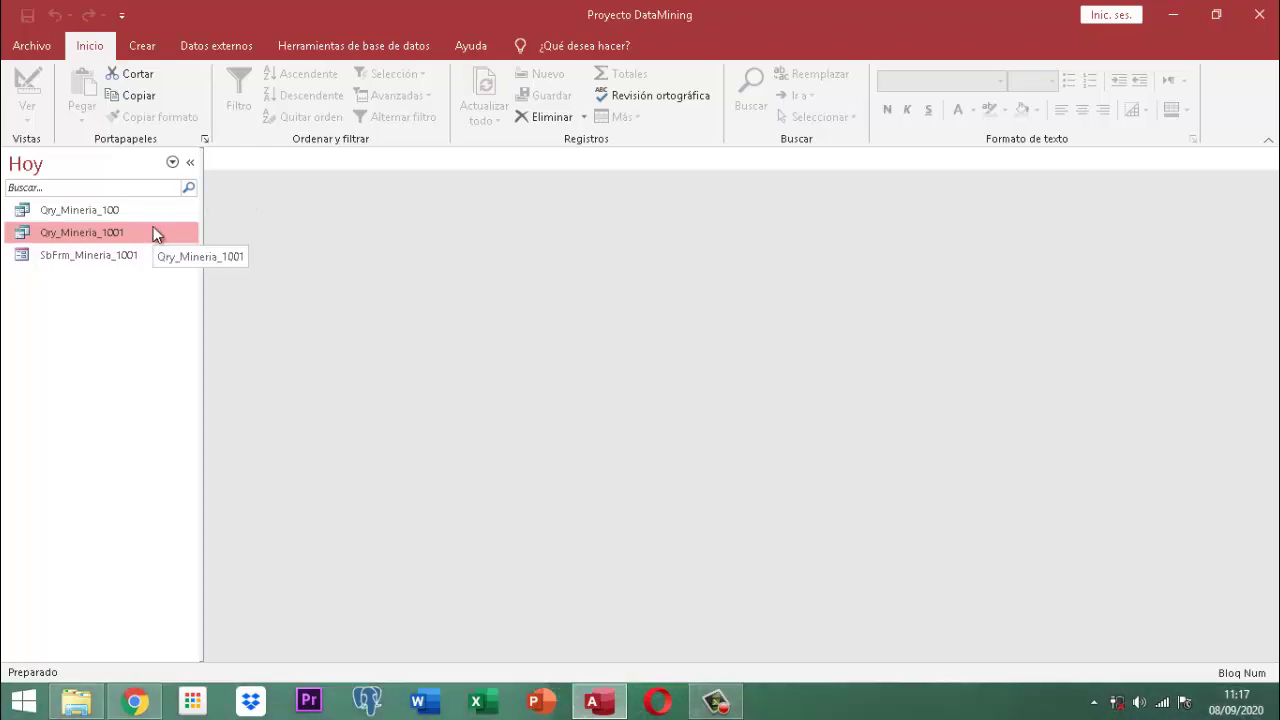
Step: Group the database objects by object type (Tipo de objeto) and bring the Formularios group into view
click(53, 175)
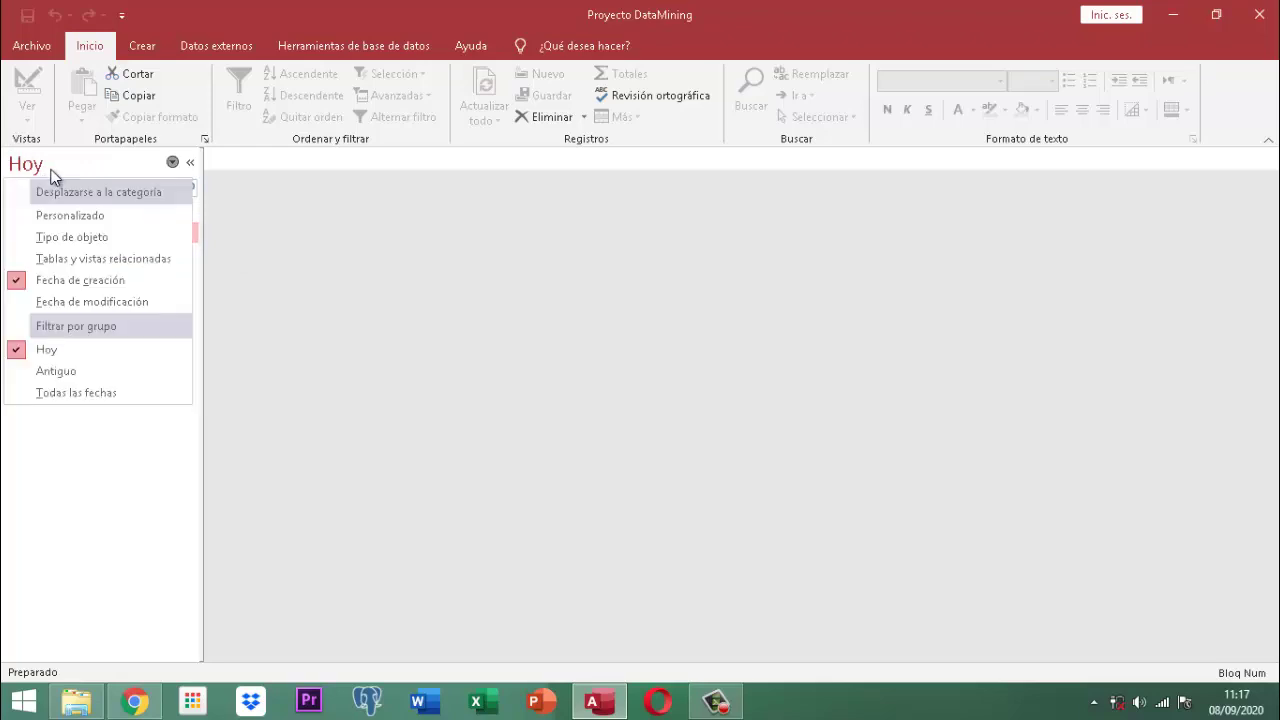
click(56, 238)
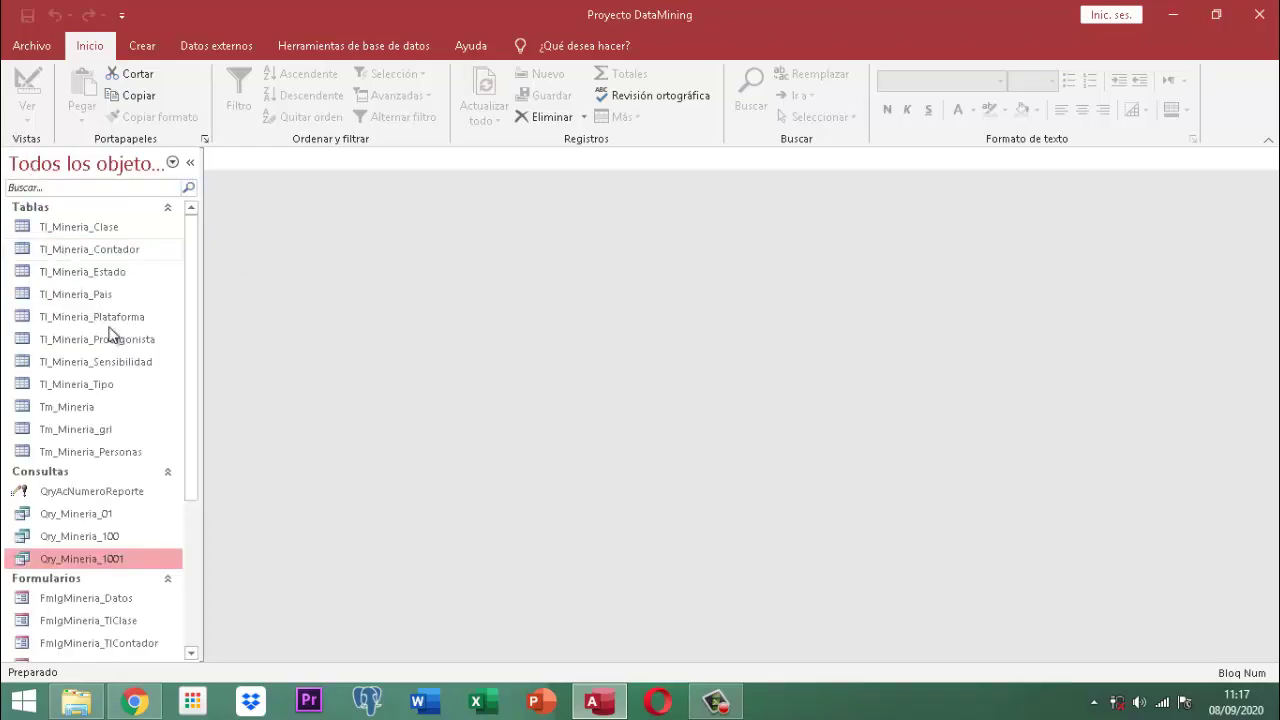
scroll(171, 470, down, 3)
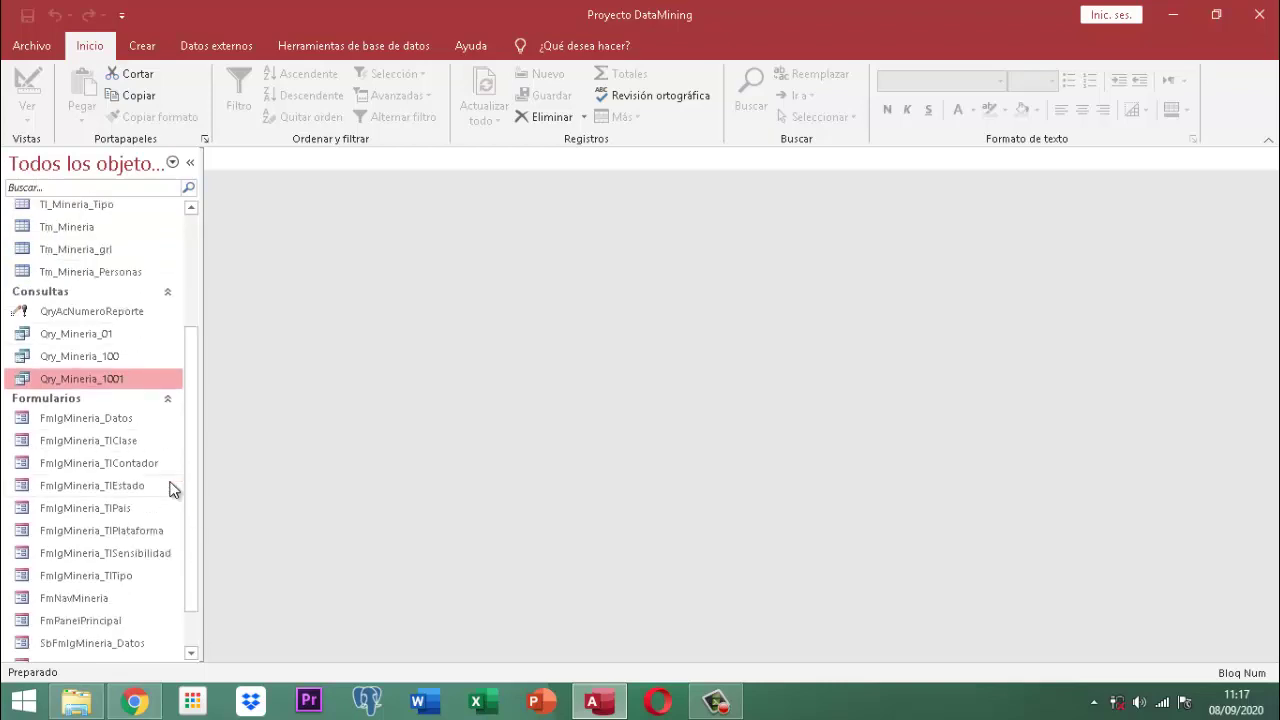
Step: Copy the Encabezado and Detalle BackColor lines from the Form_Load code of FmIgMineria_Datos, closing the code and that form
click(78, 420)
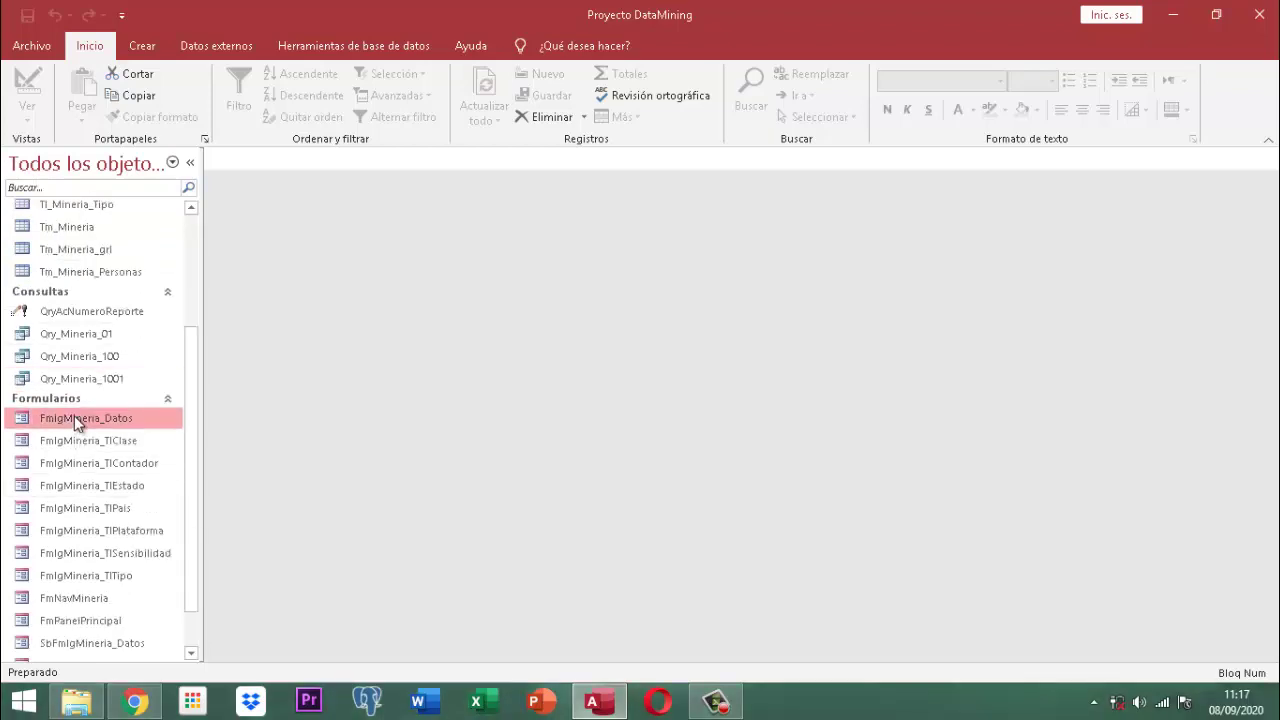
right_click(74, 415)
click(113, 470)
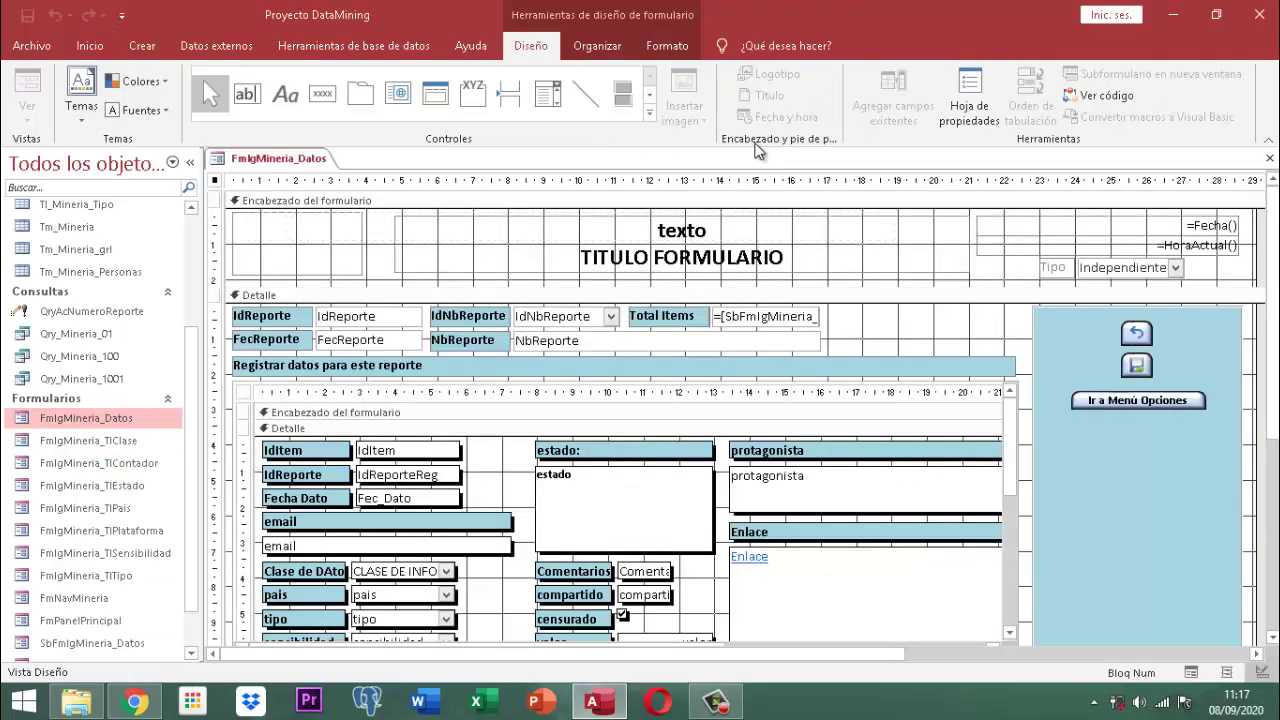
click(1040, 95)
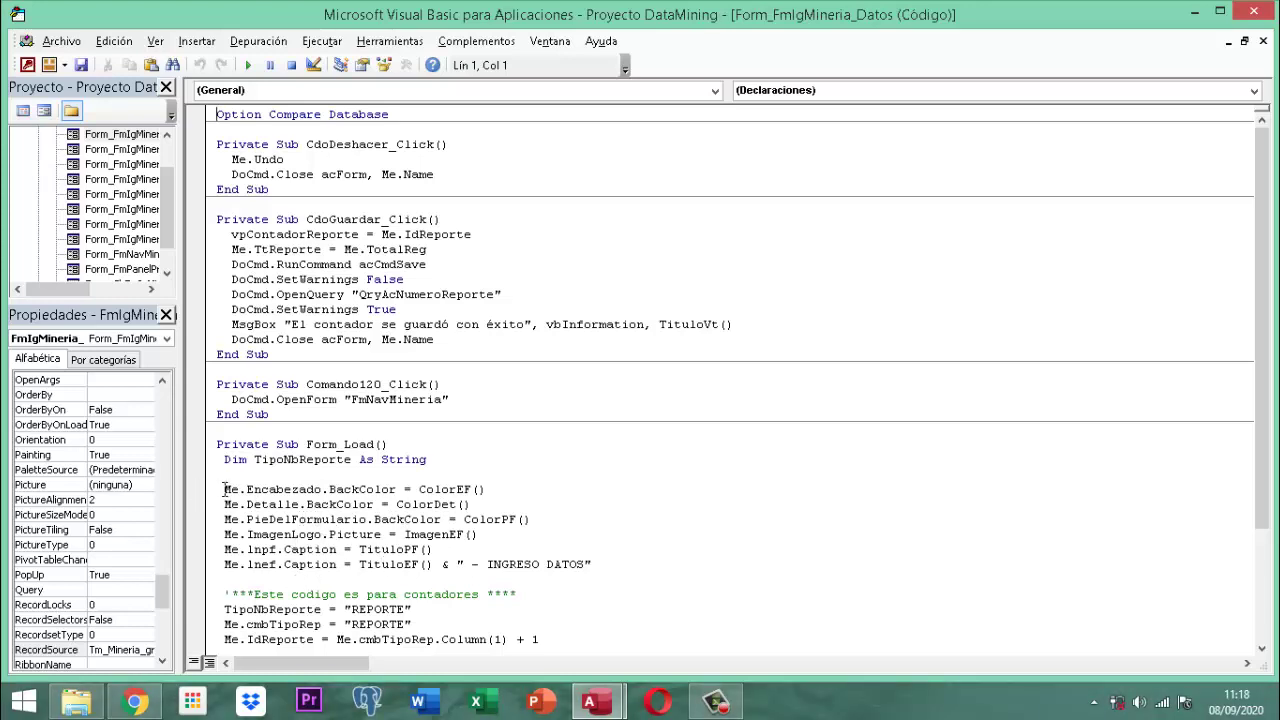
drag(224, 489, 507, 509)
key(ctrl+c)
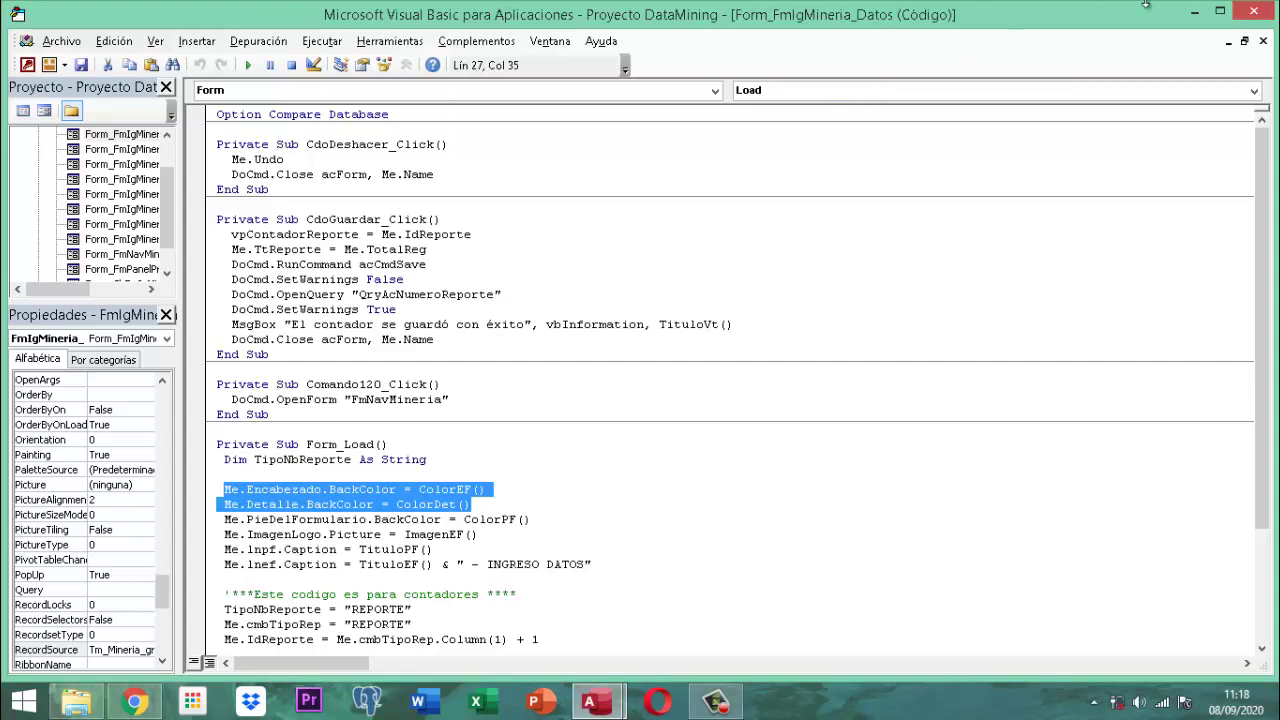
click(1258, 12)
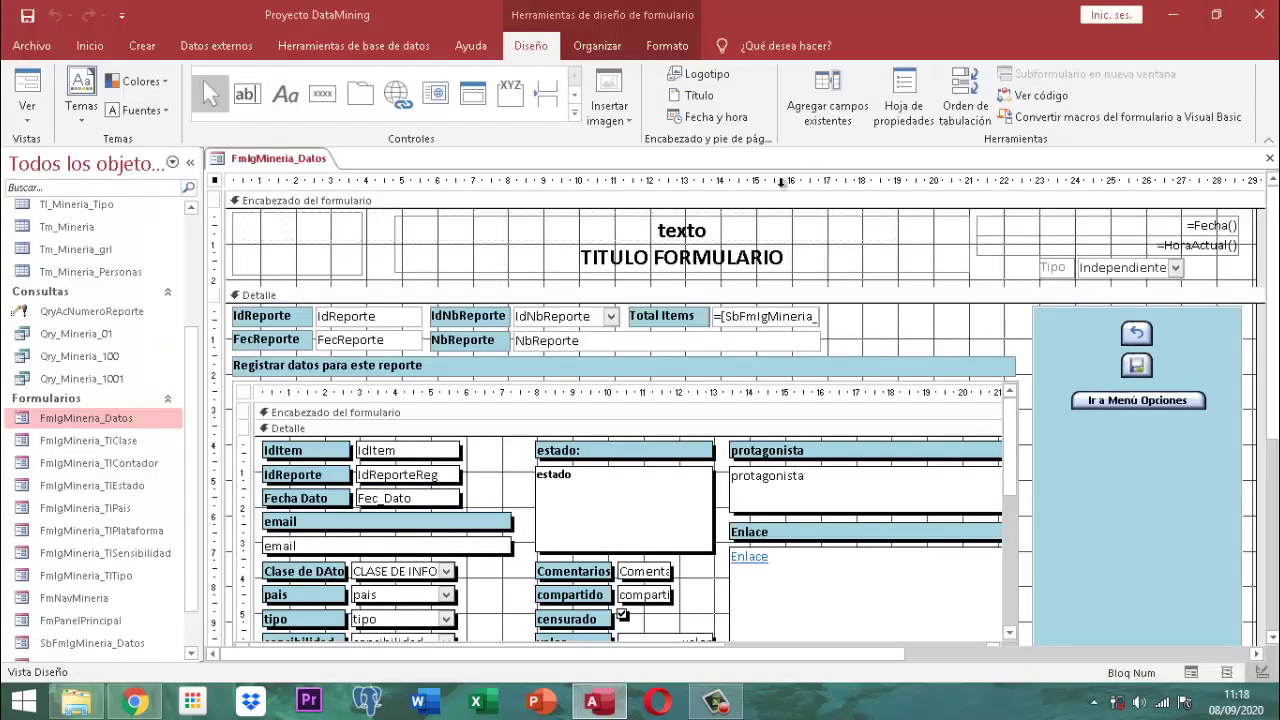
right_click(281, 160)
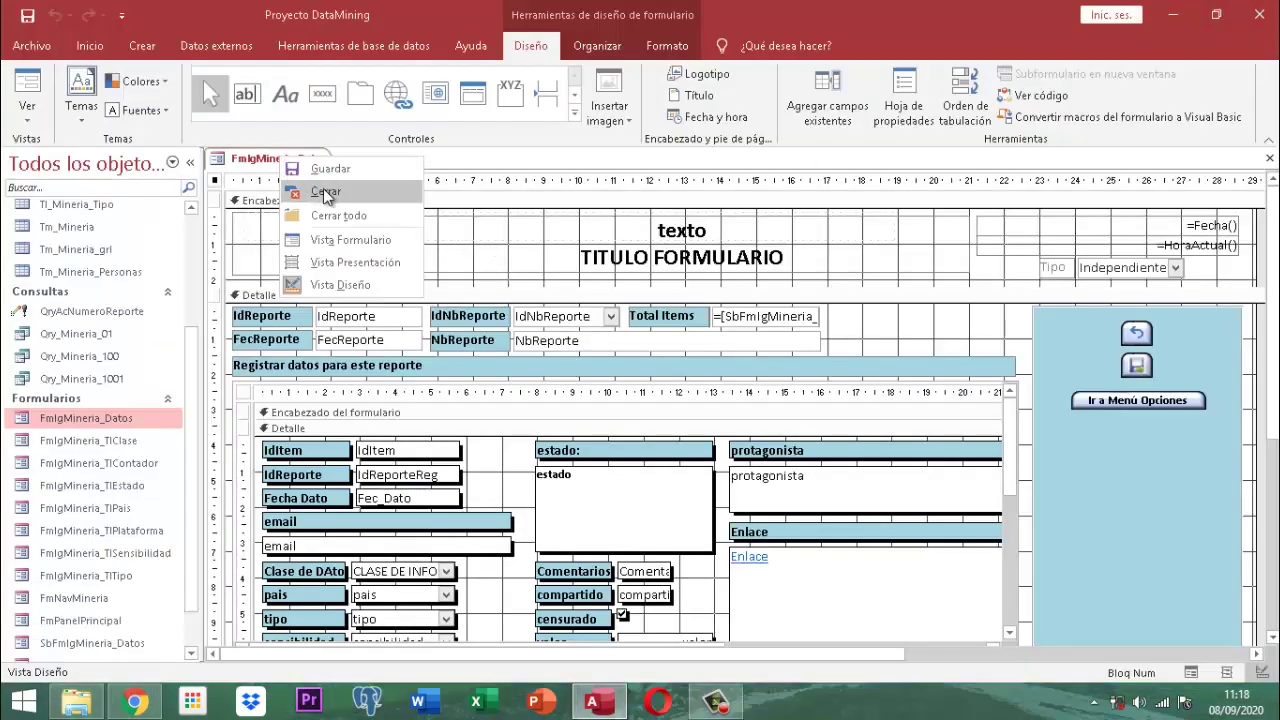
click(326, 191)
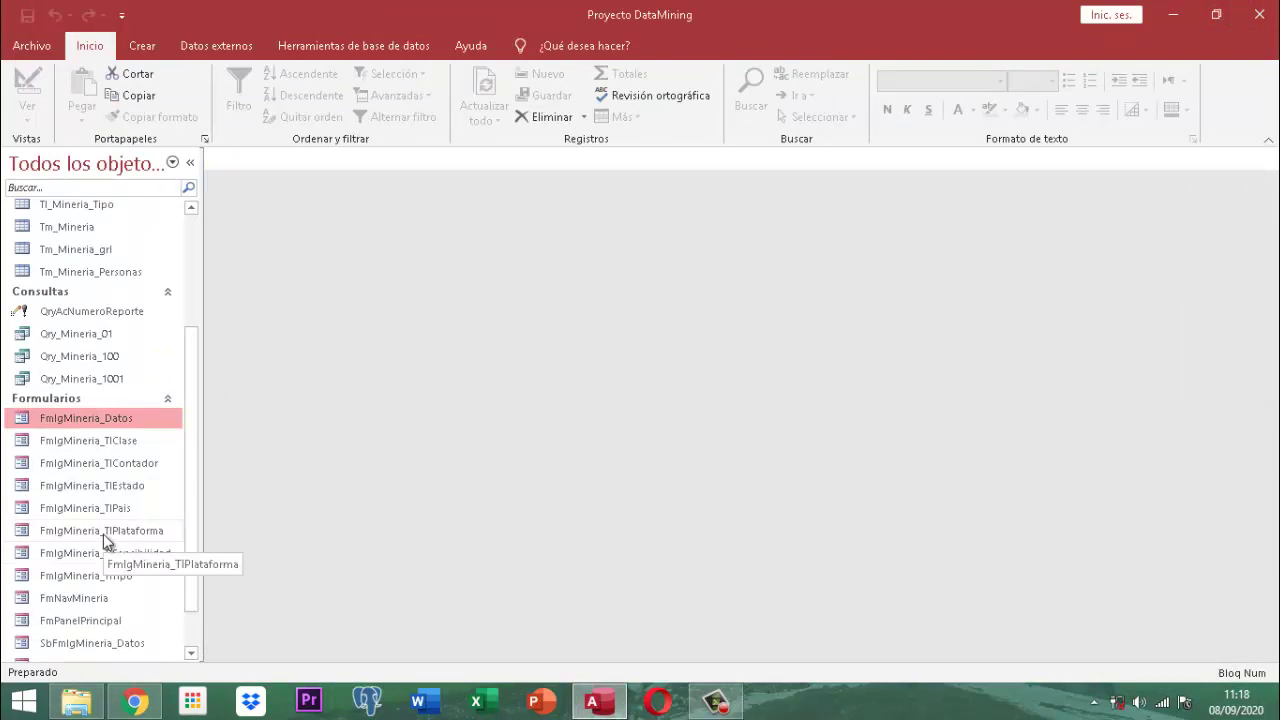
Step: Open SbFrm_Mineria_1001 in design view and create a code procedure for the form's Al cargar event
scroll(120, 432, down, 1)
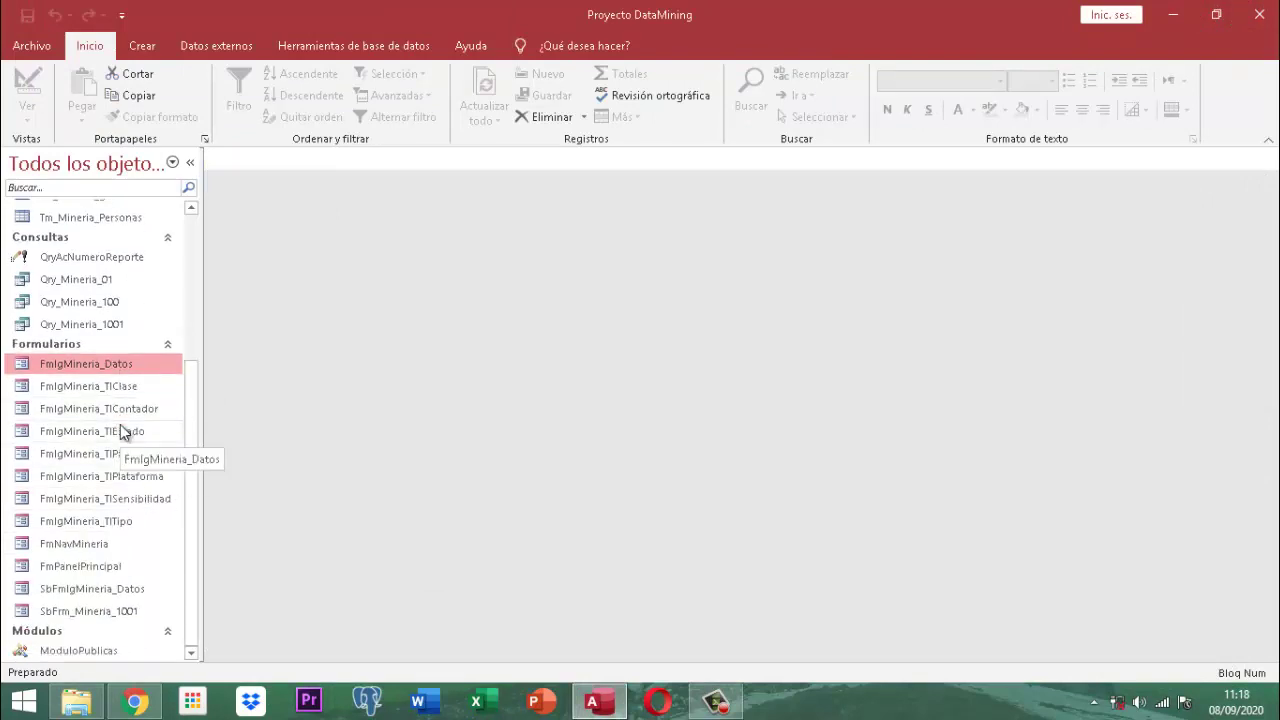
right_click(93, 613)
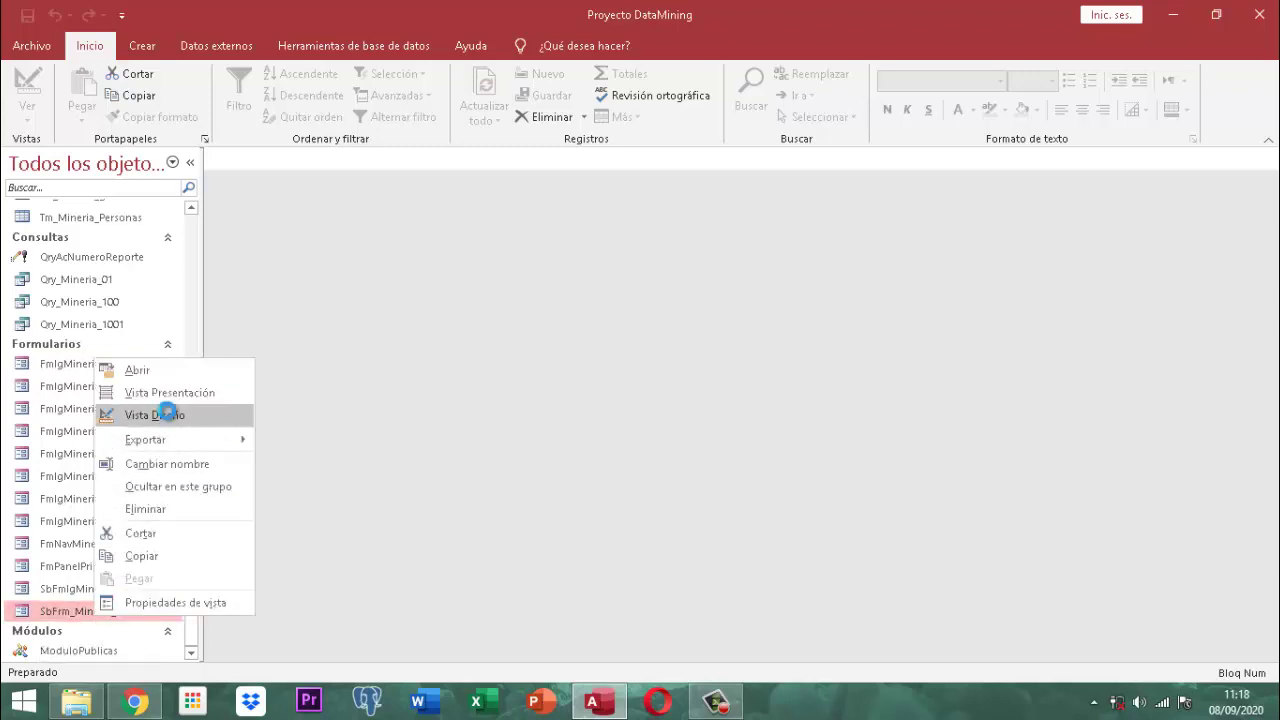
click(155, 414)
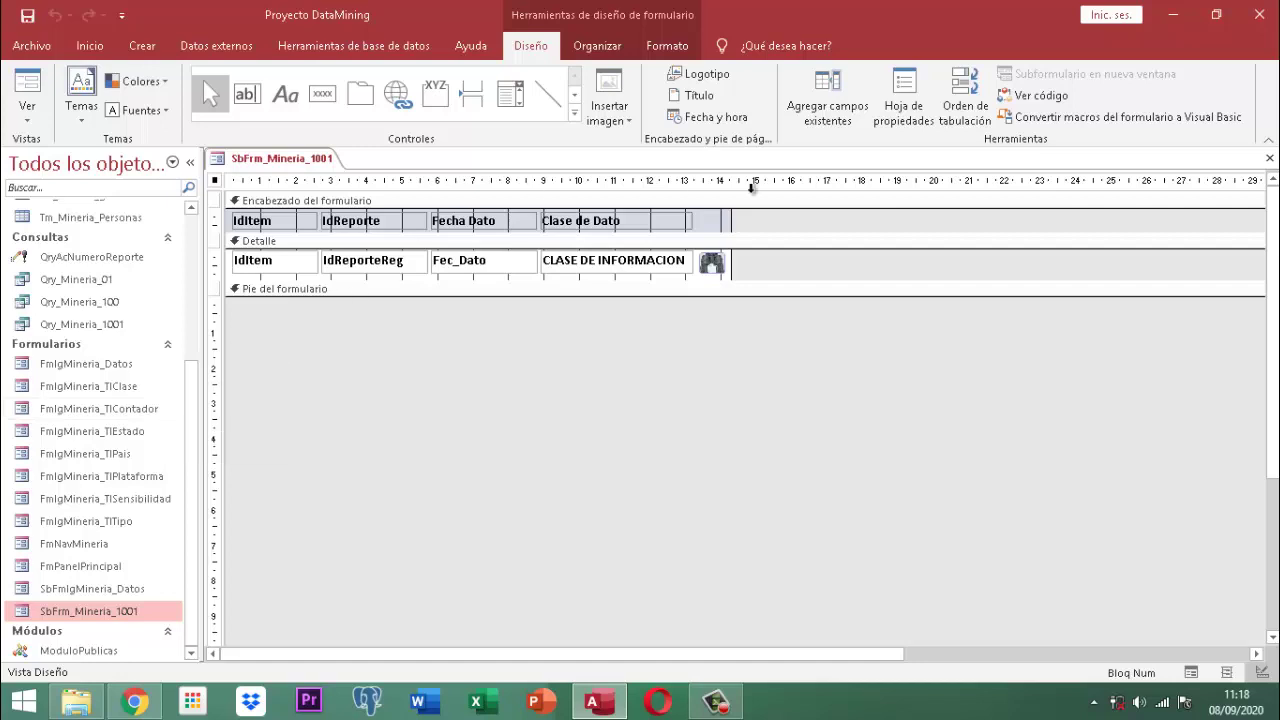
click(903, 100)
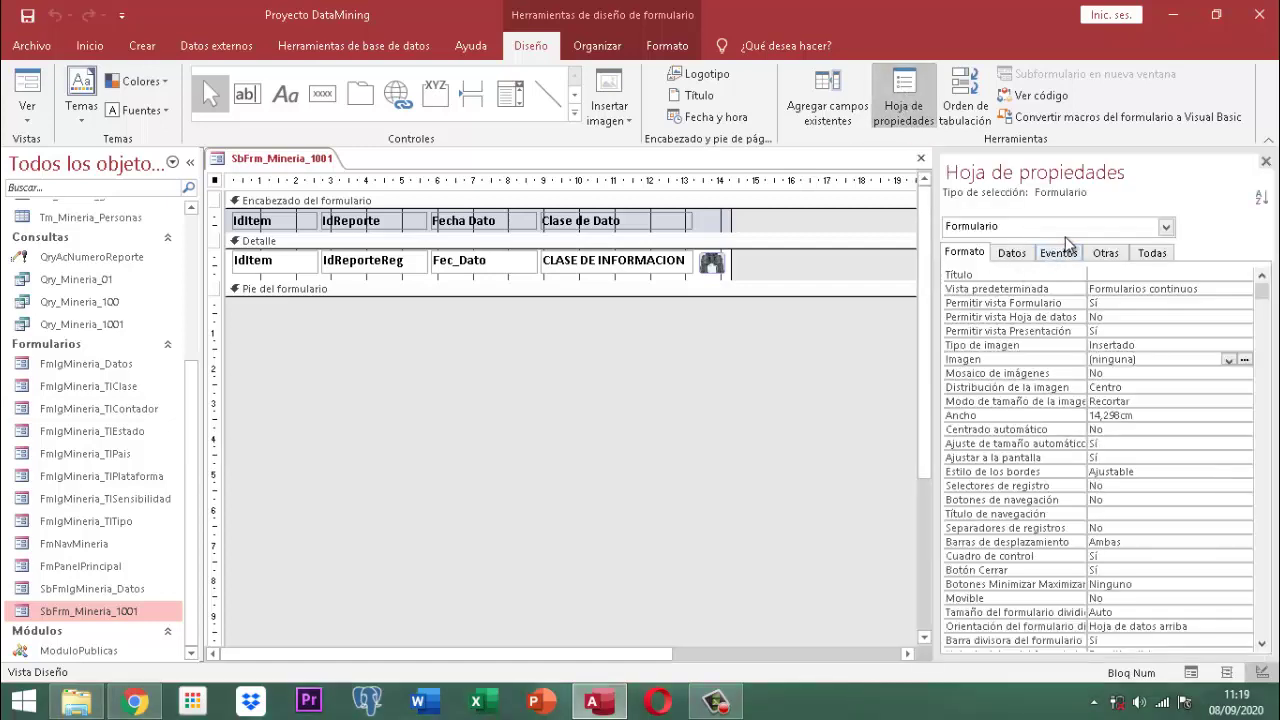
click(1066, 254)
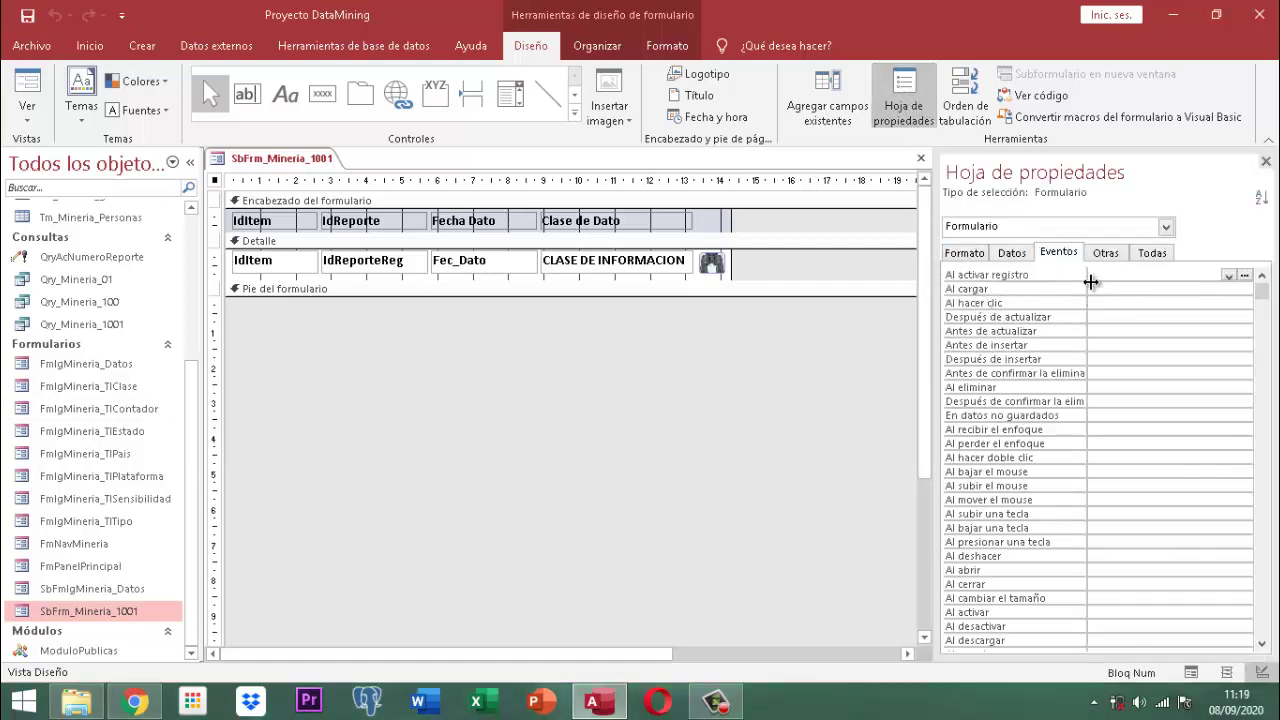
click(1102, 289)
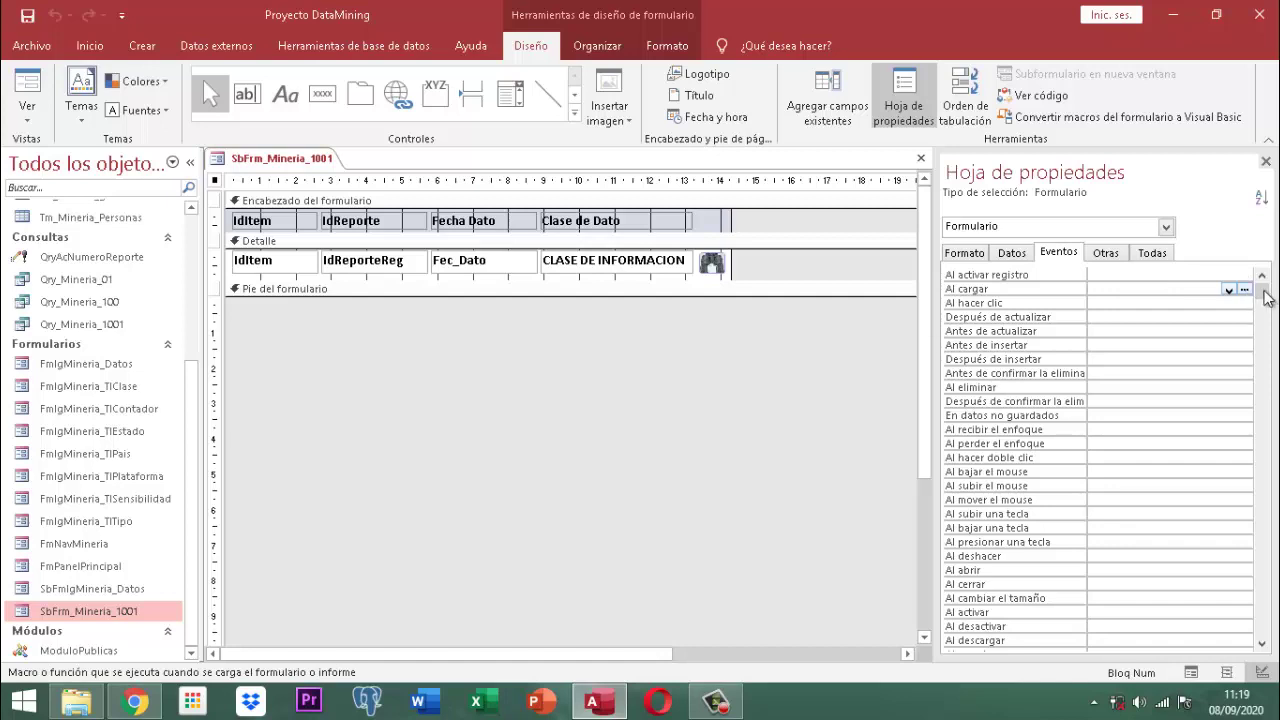
click(1245, 290)
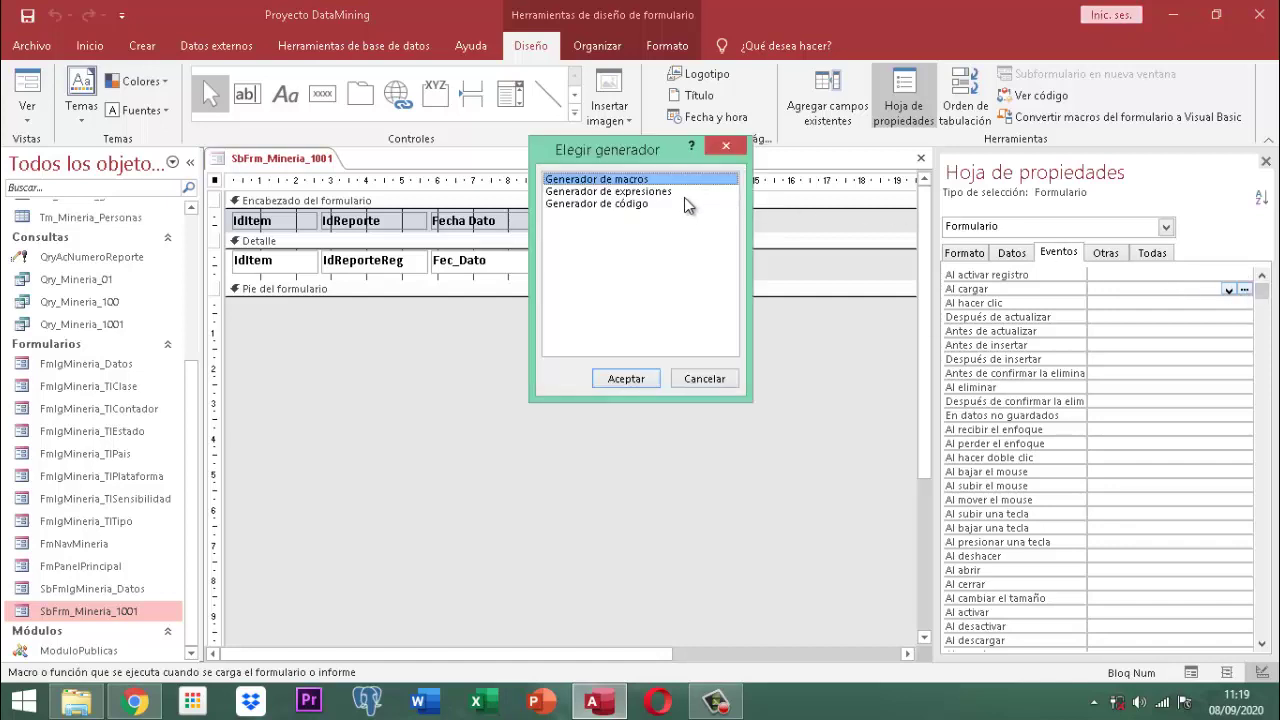
click(642, 205)
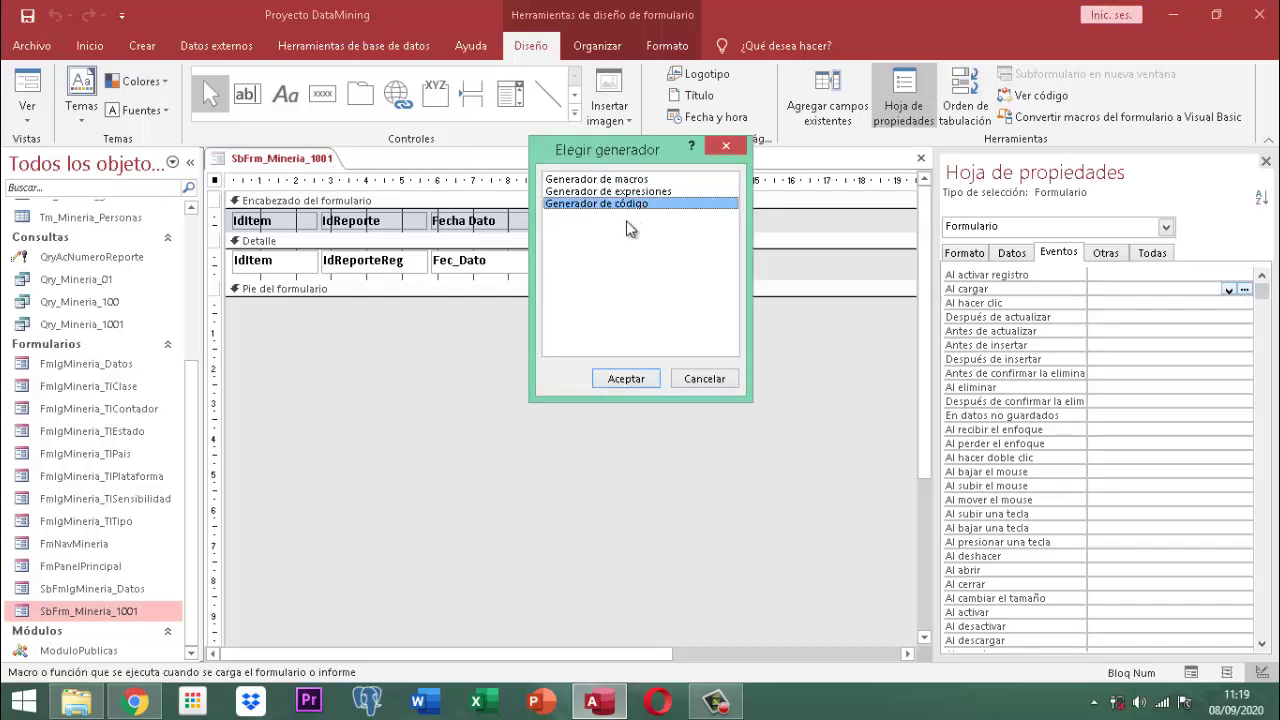
click(614, 378)
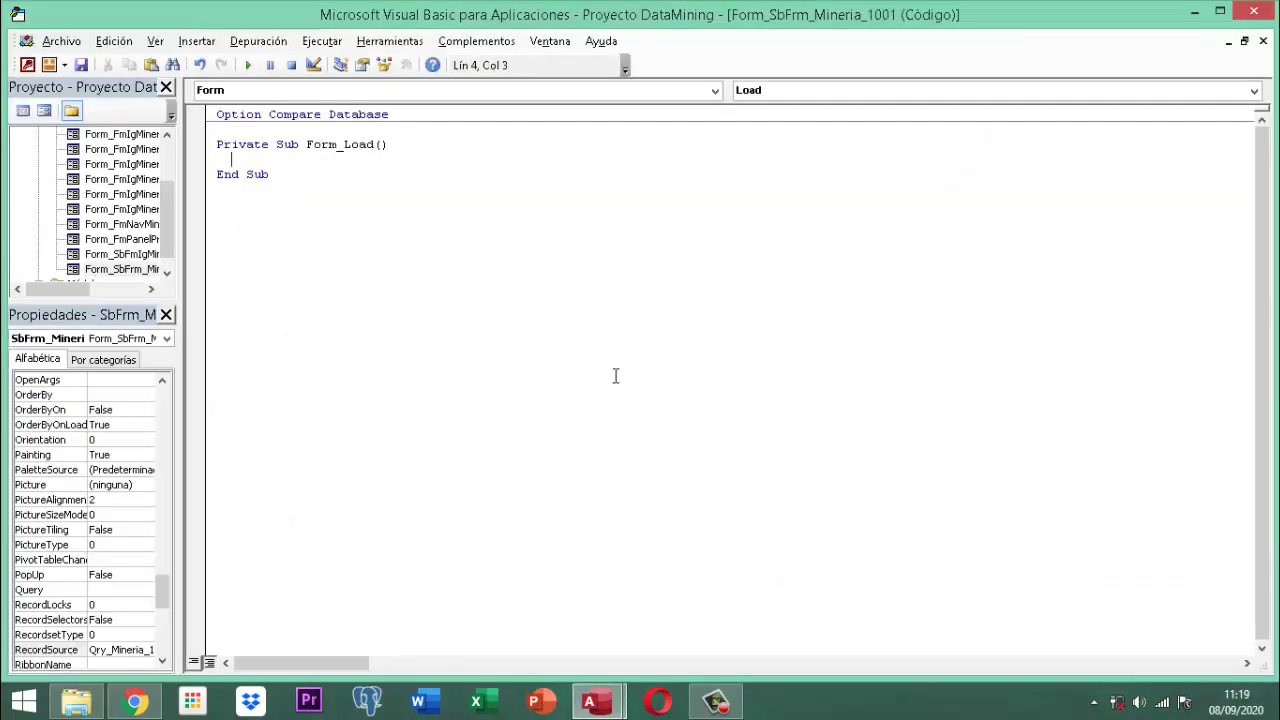
Step: Paste the copied BackColor lines into Form_Load, align the Detalle line with the Encabezado line, and return to the form design
key(ctrl+v)
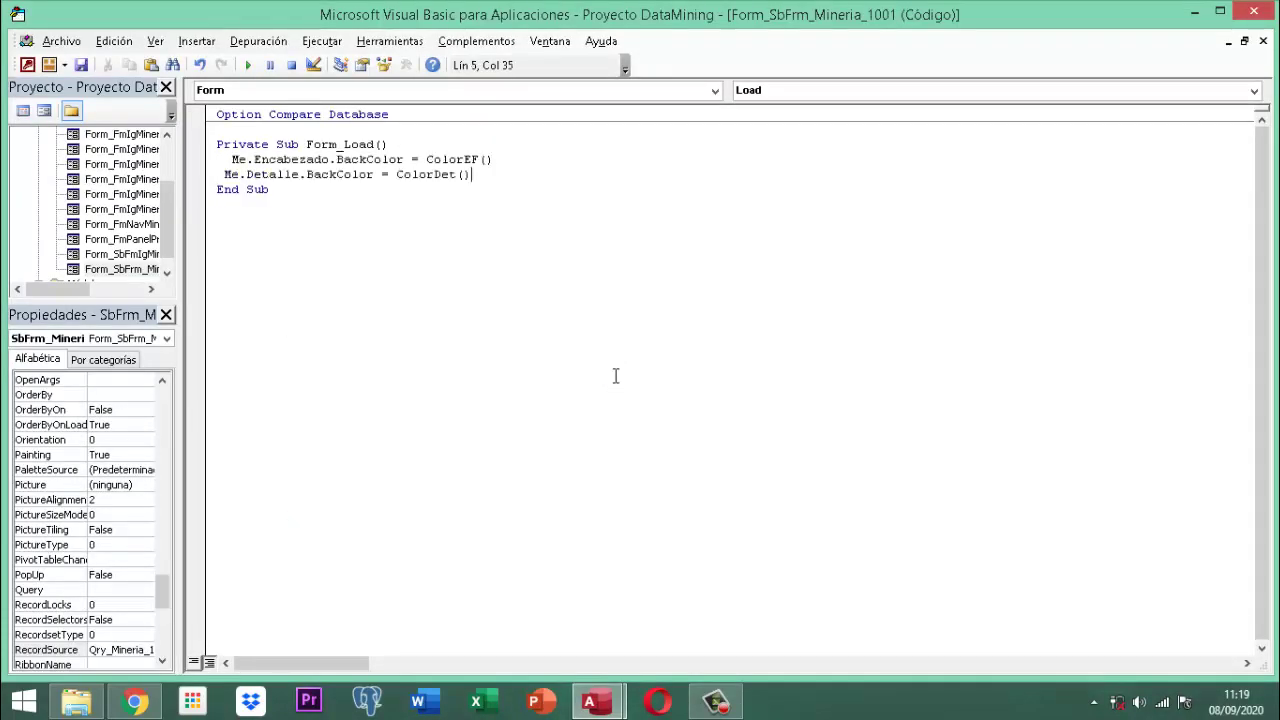
key(Home)
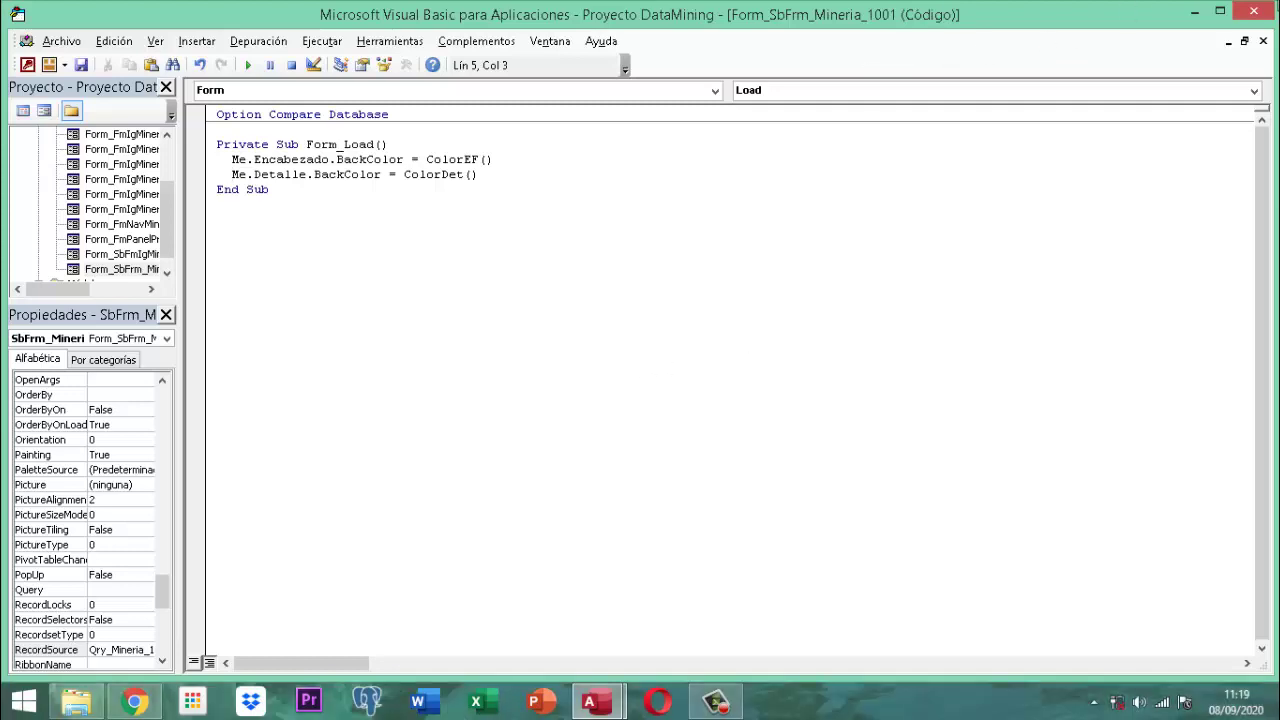
click(1260, 12)
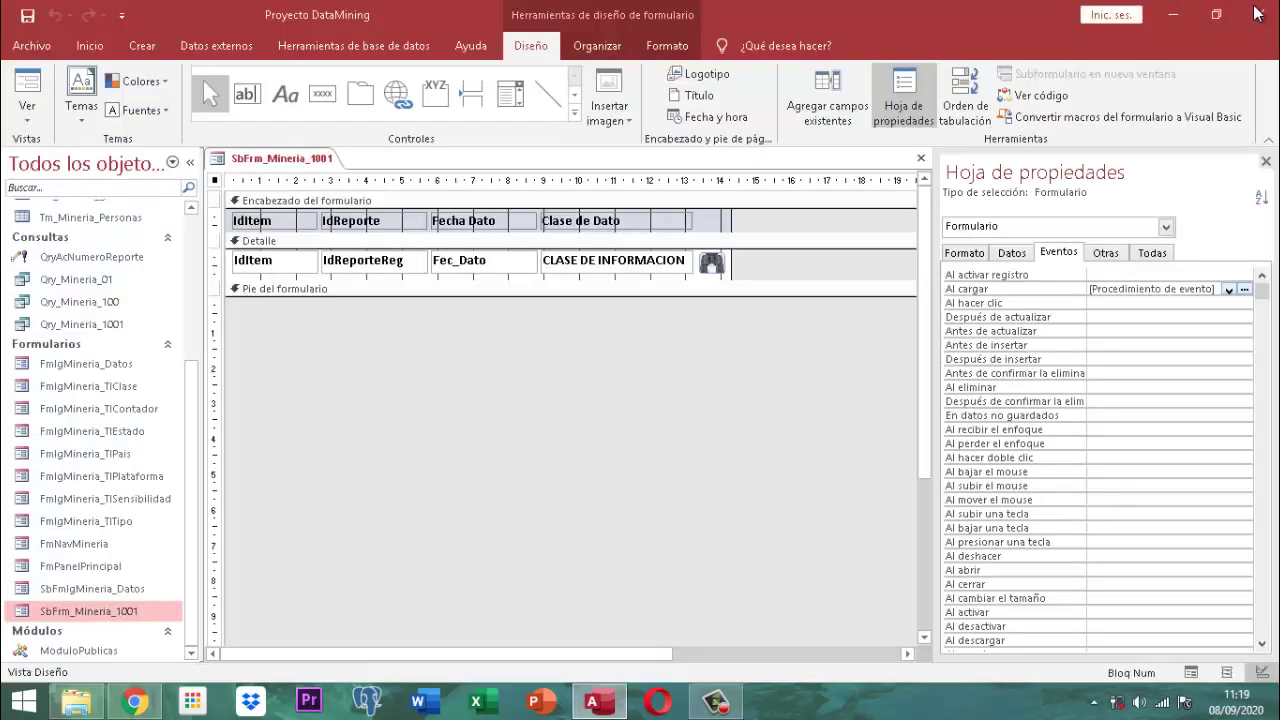
click(1266, 161)
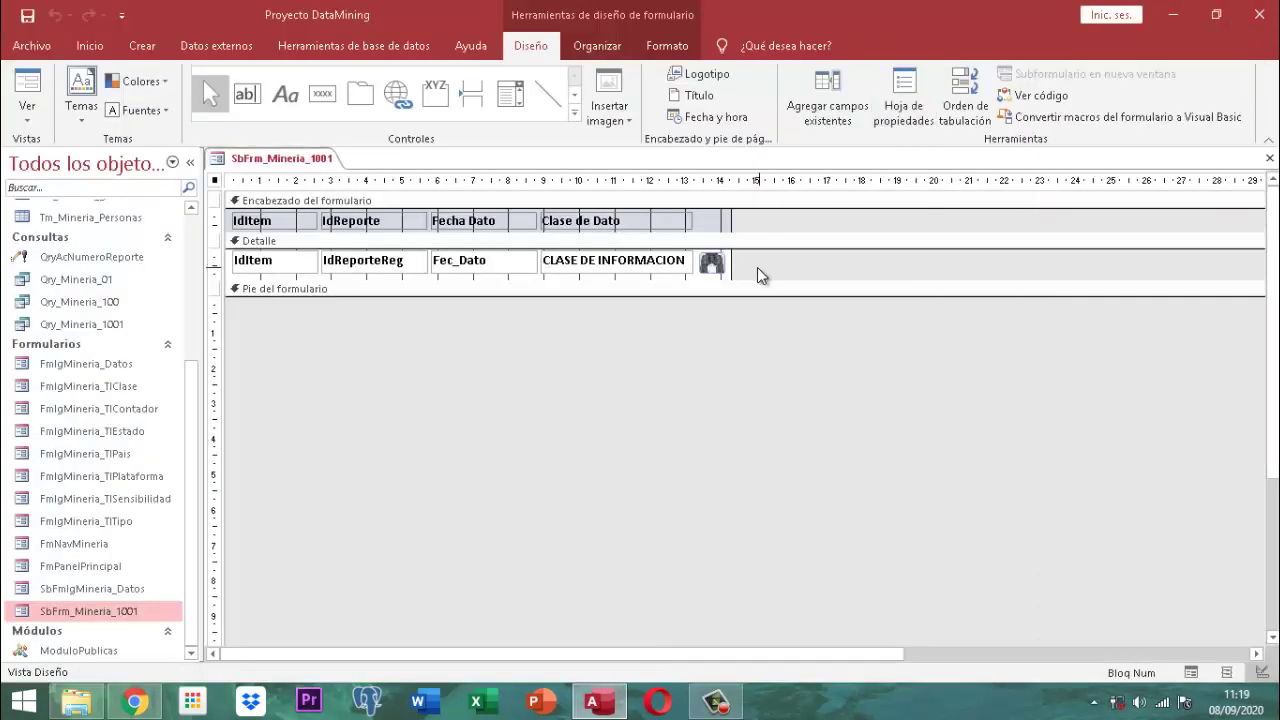
Step: Change the binoculars button to a rounded-corner rectangle shape and choose a color for its outline
click(712, 263)
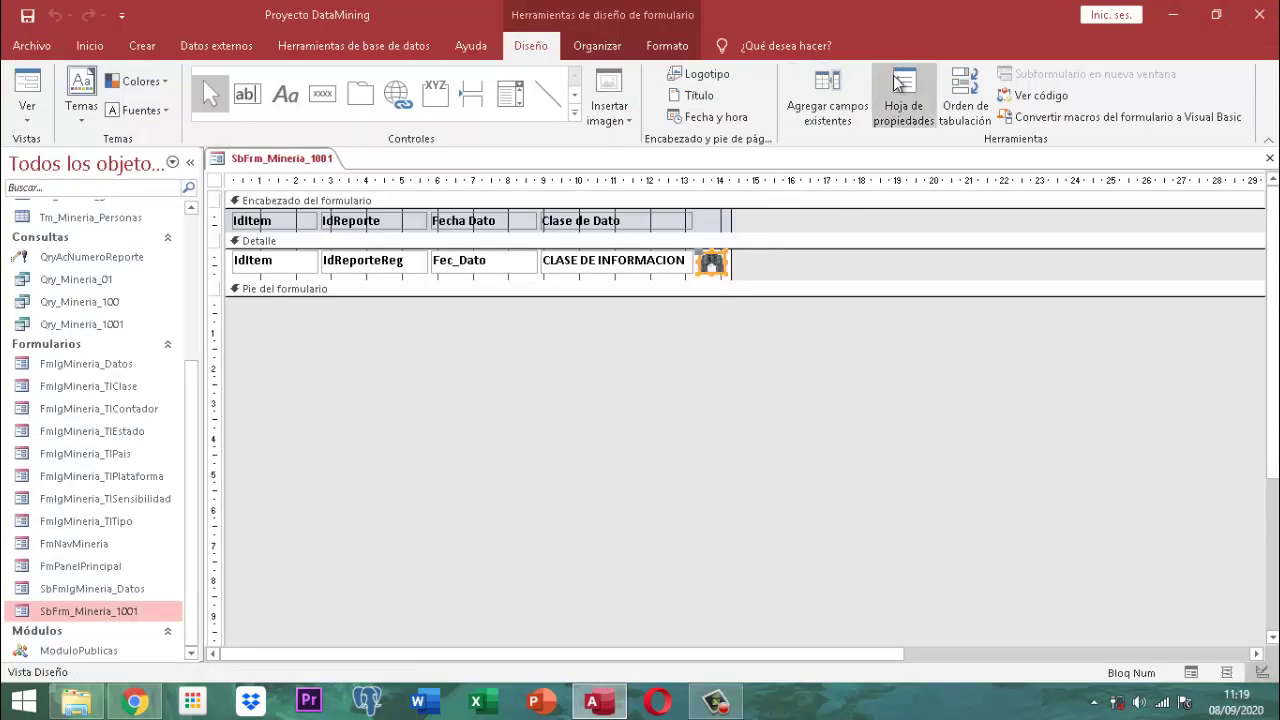
click(667, 46)
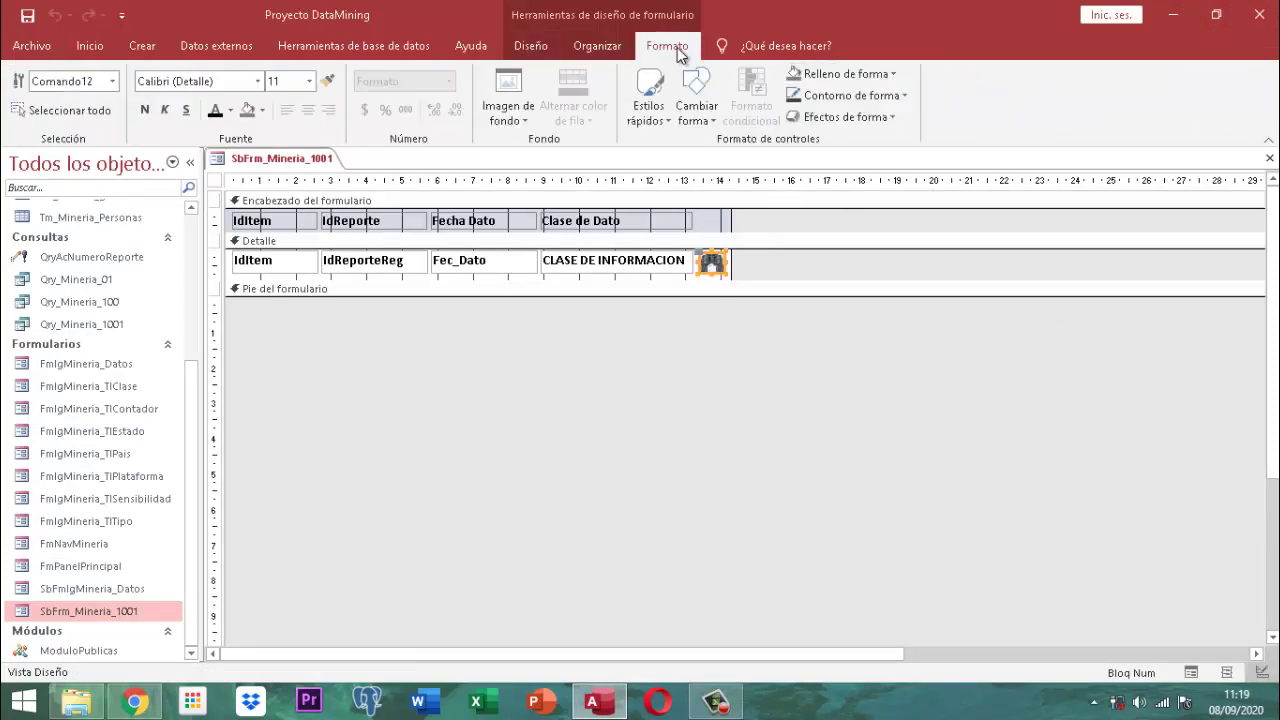
click(716, 117)
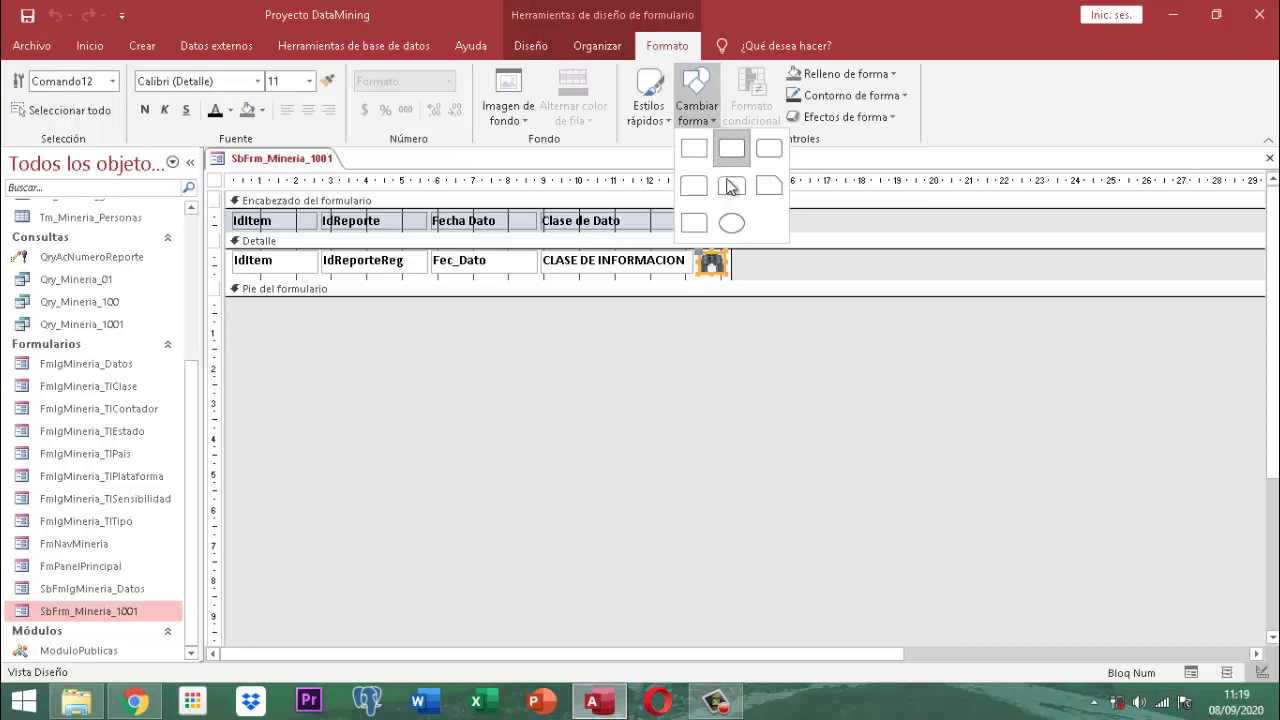
click(731, 184)
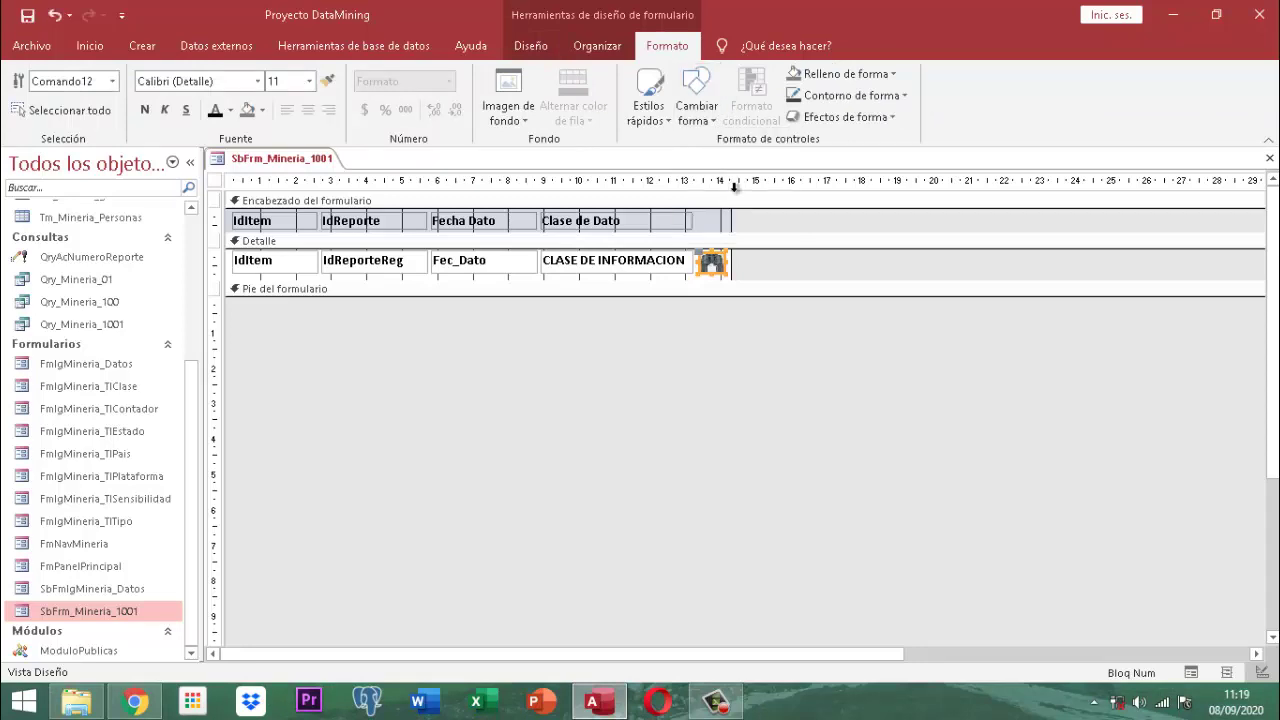
click(817, 95)
click(810, 160)
click(771, 260)
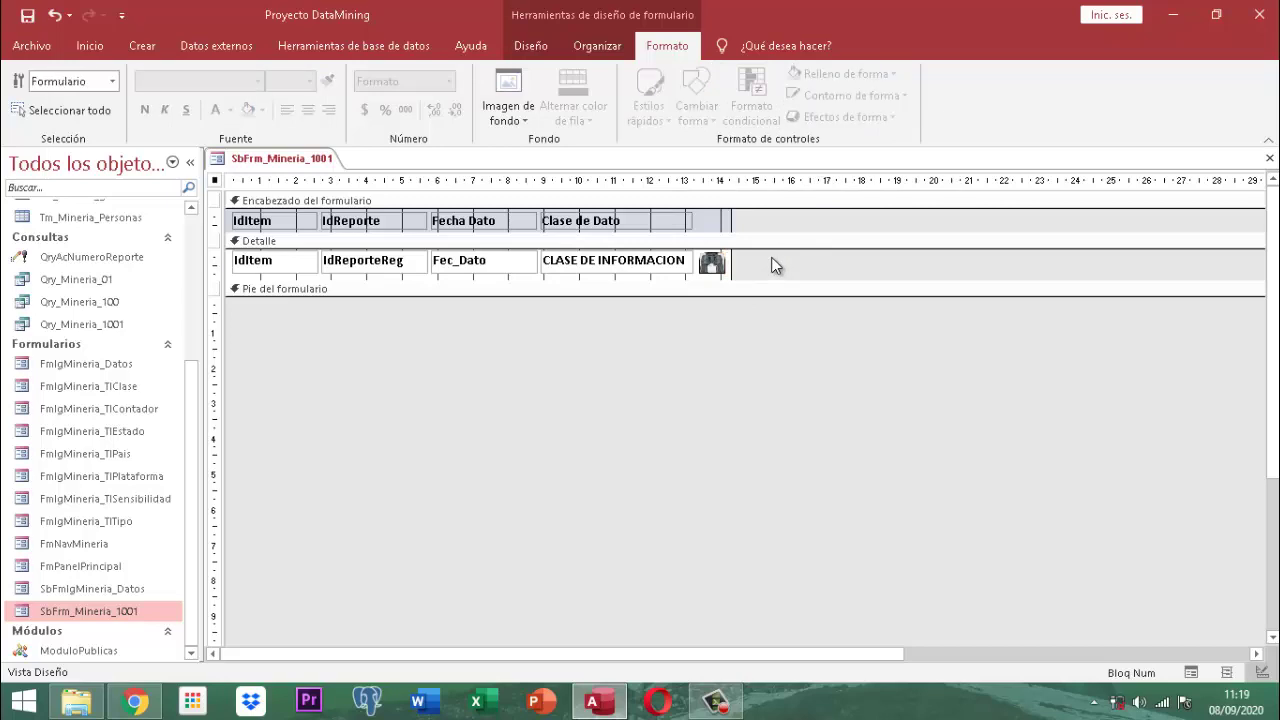
Step: Set the binoculars button's background fill to a darker blue theme color
click(718, 269)
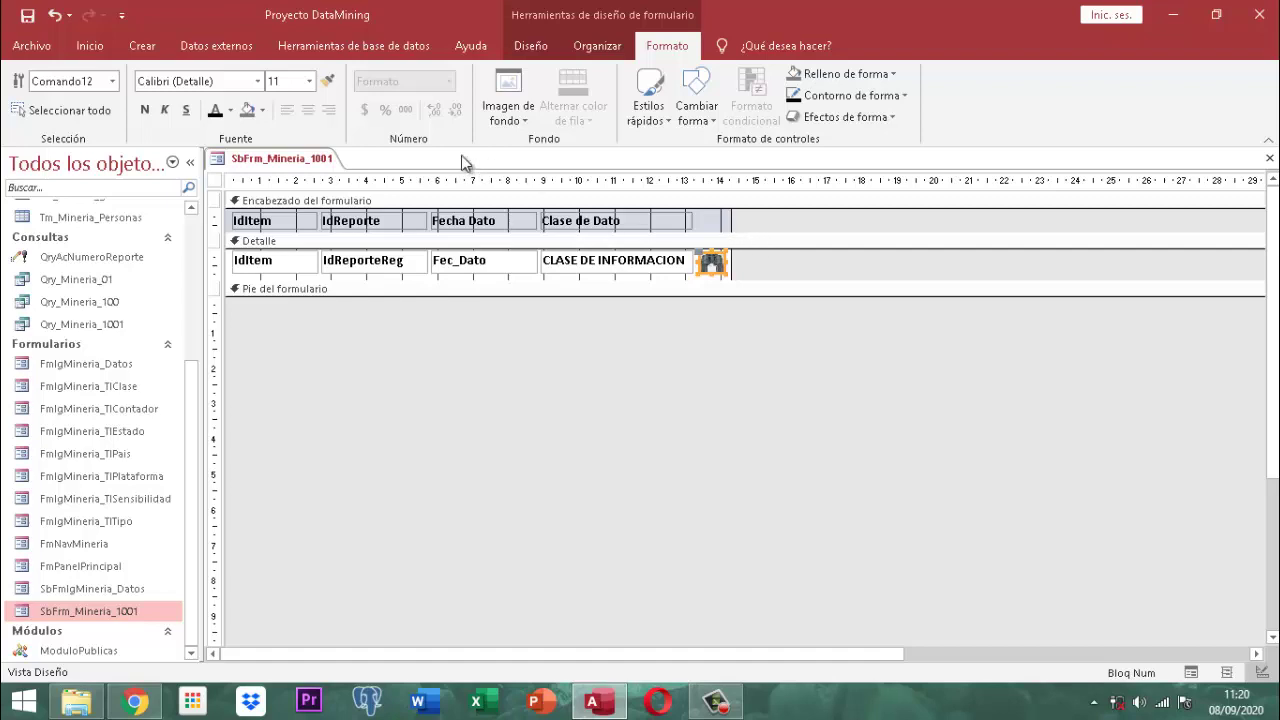
click(264, 111)
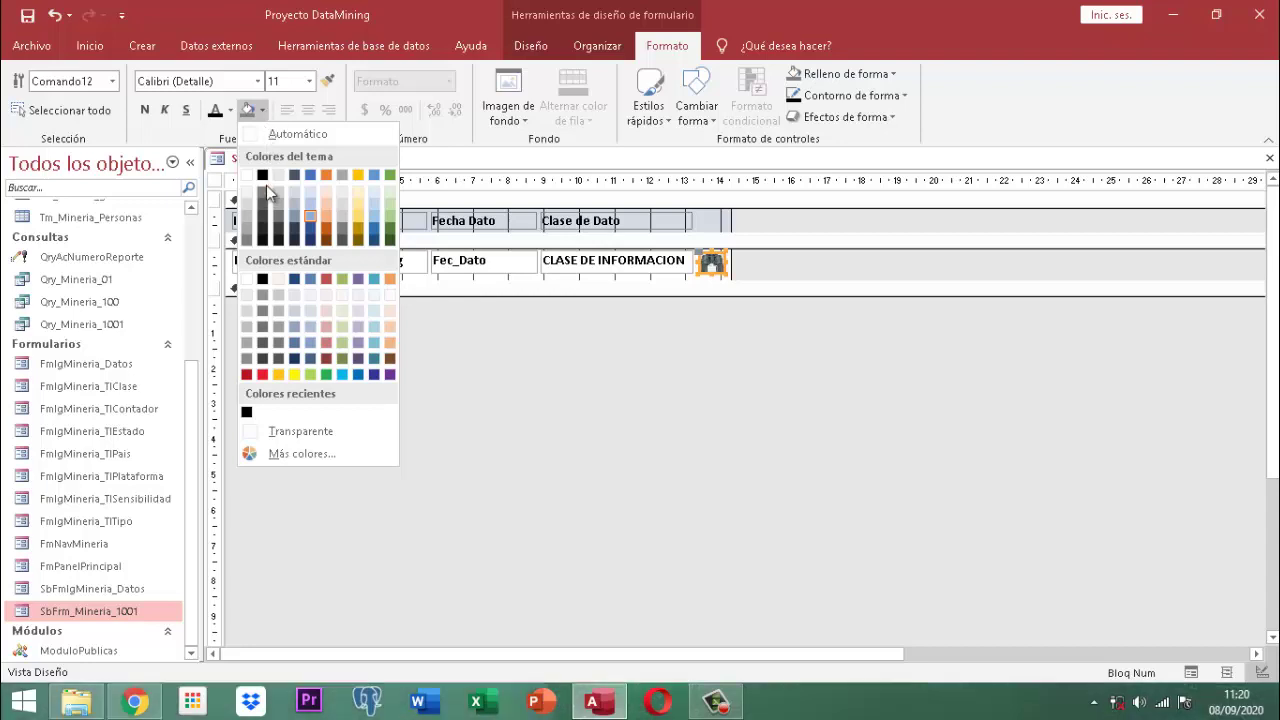
click(370, 229)
click(797, 229)
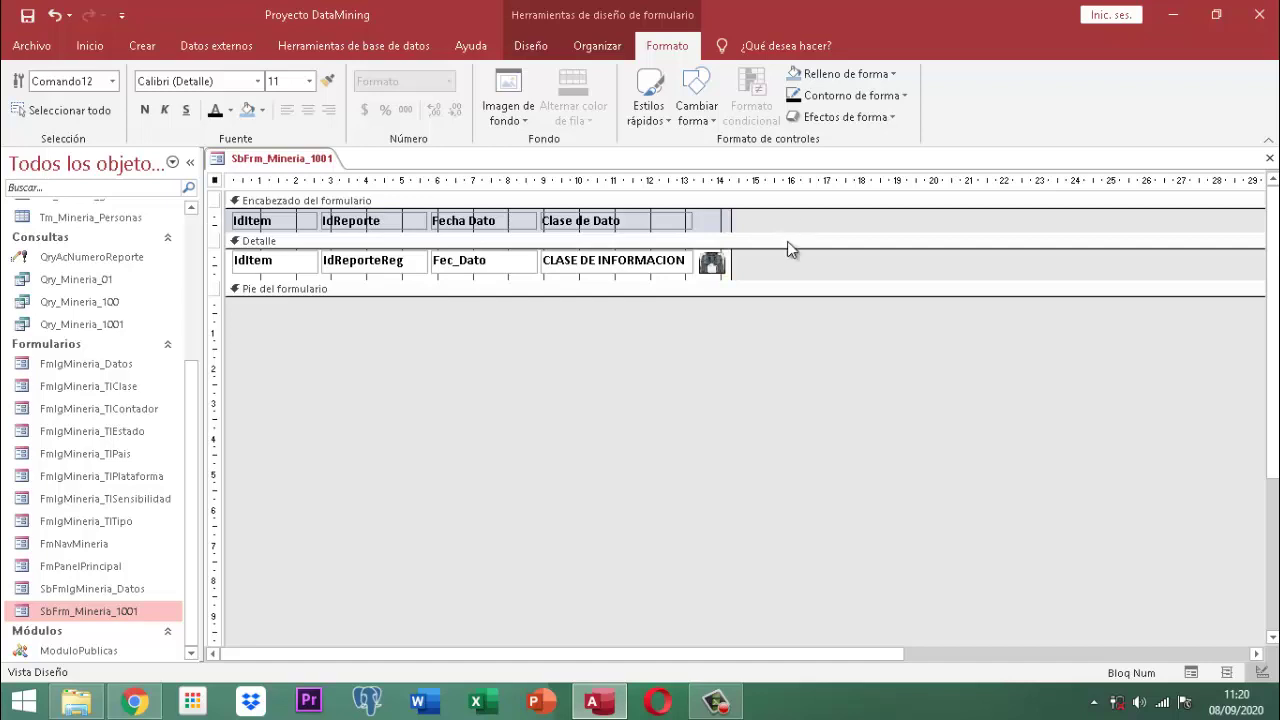
click(713, 265)
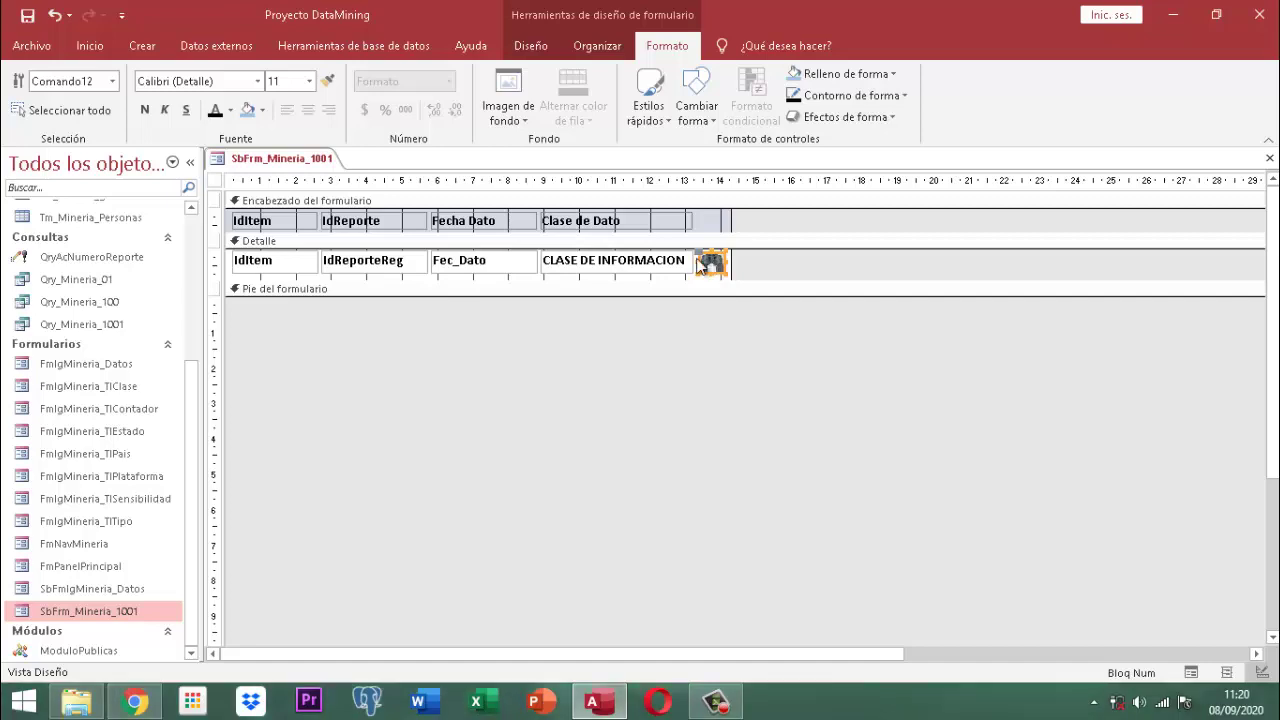
Step: Save the changes to SbFrm_Mineria_1001 and close the subform
right_click(285, 166)
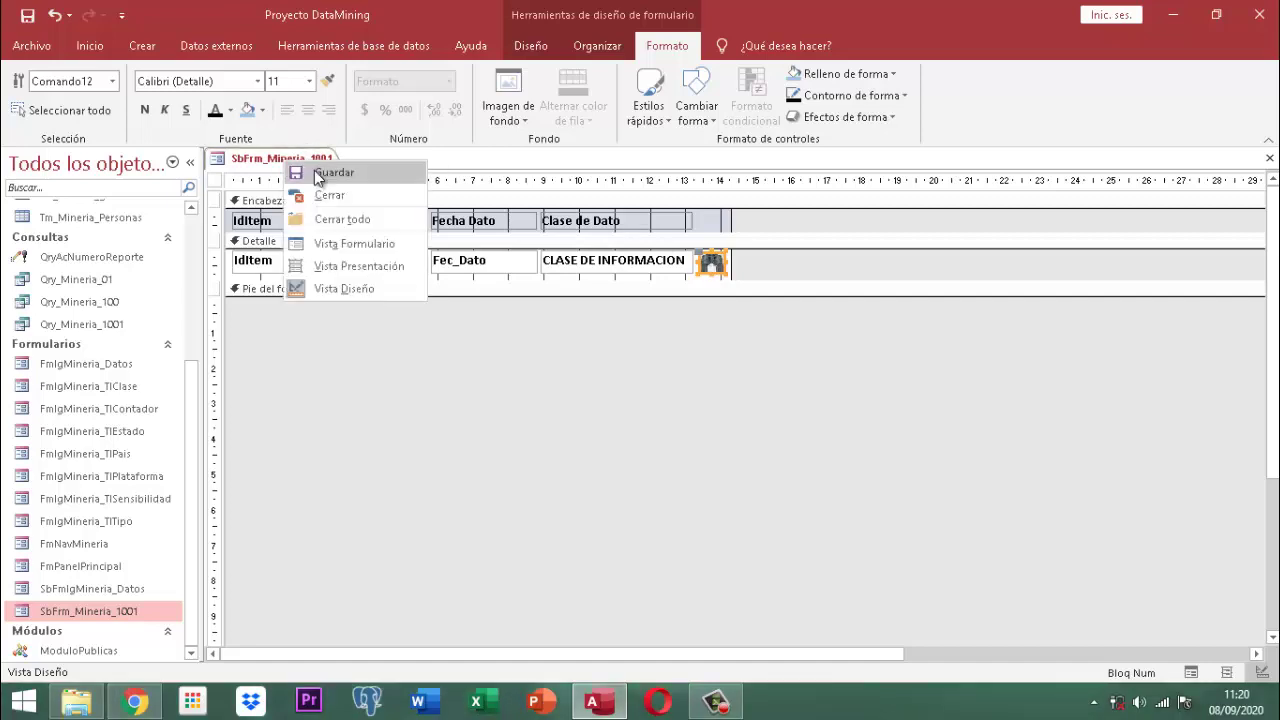
click(295, 171)
right_click(300, 163)
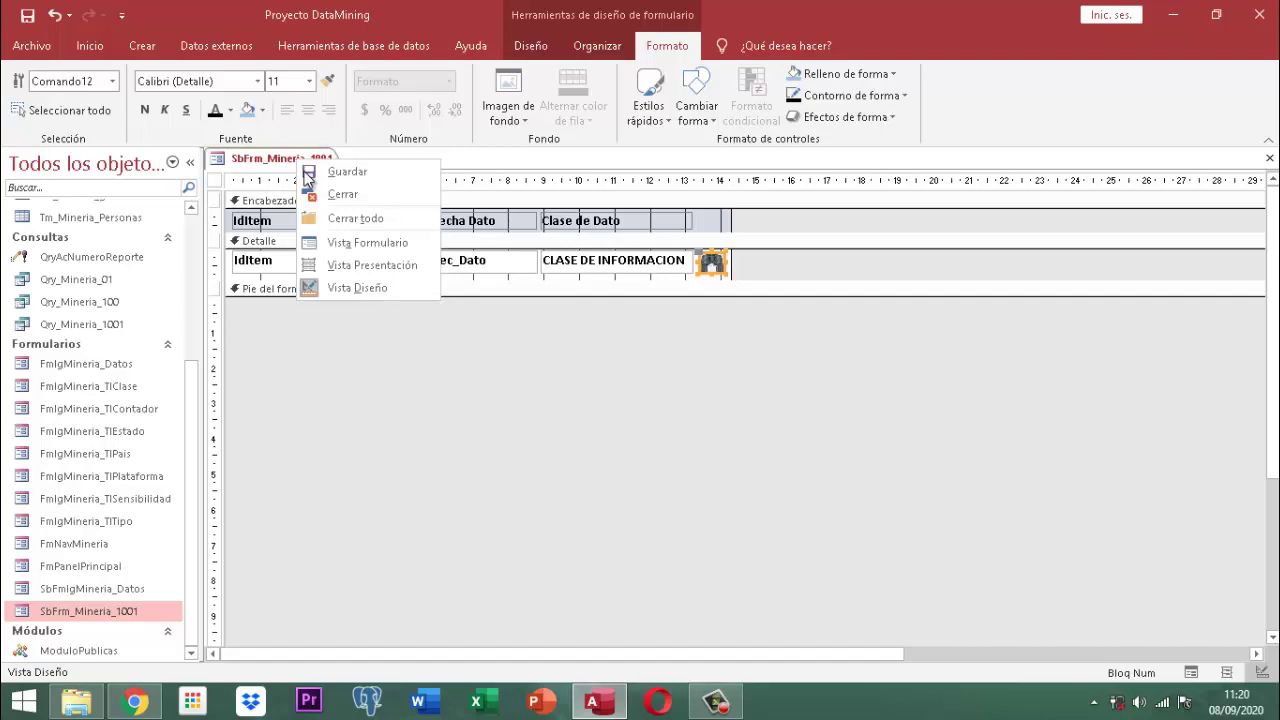
click(320, 193)
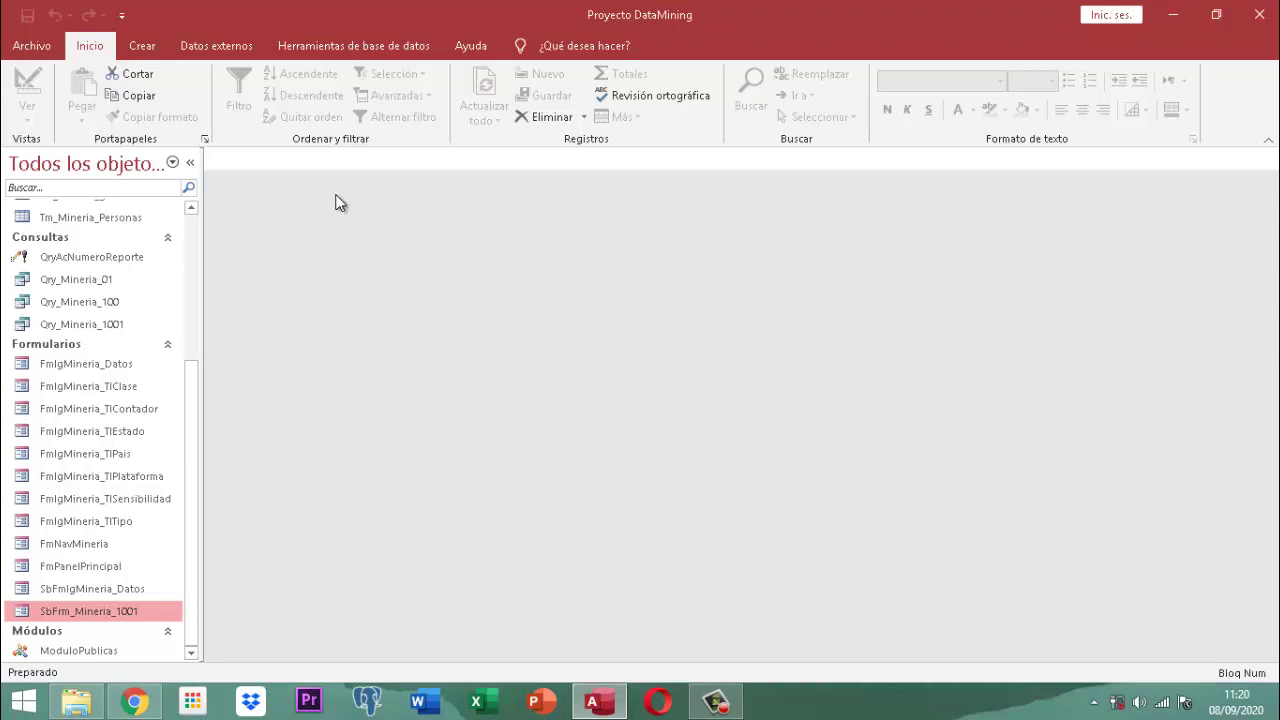
Step: Duplicate the form FmIgMineria_Datos and name the copy FmCsMineria_Datos
click(117, 366)
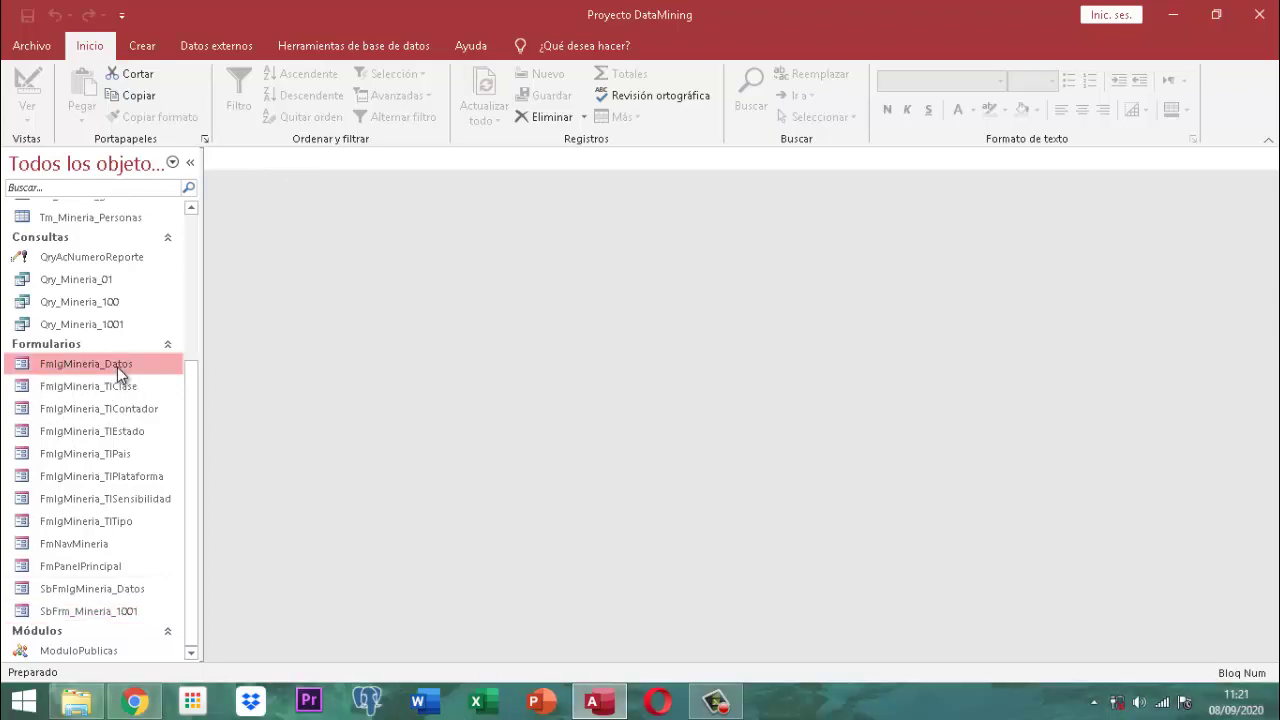
key(ctrl+c)
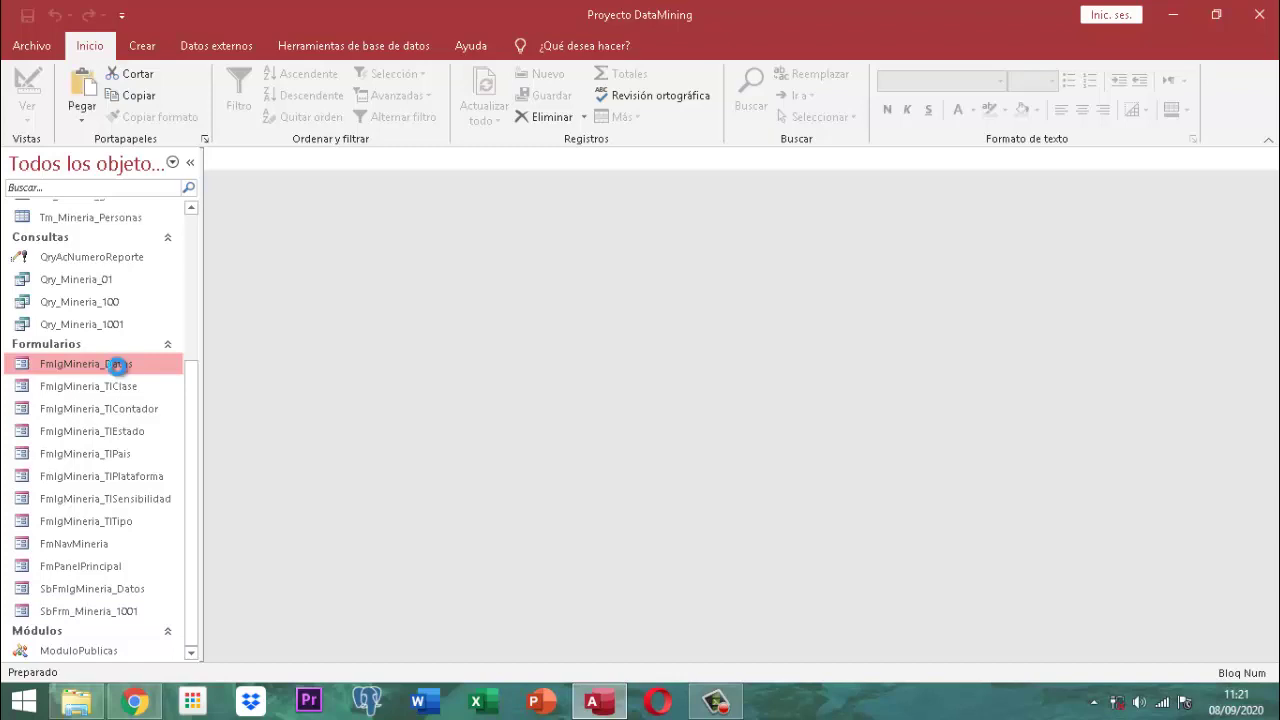
key(ctrl+v)
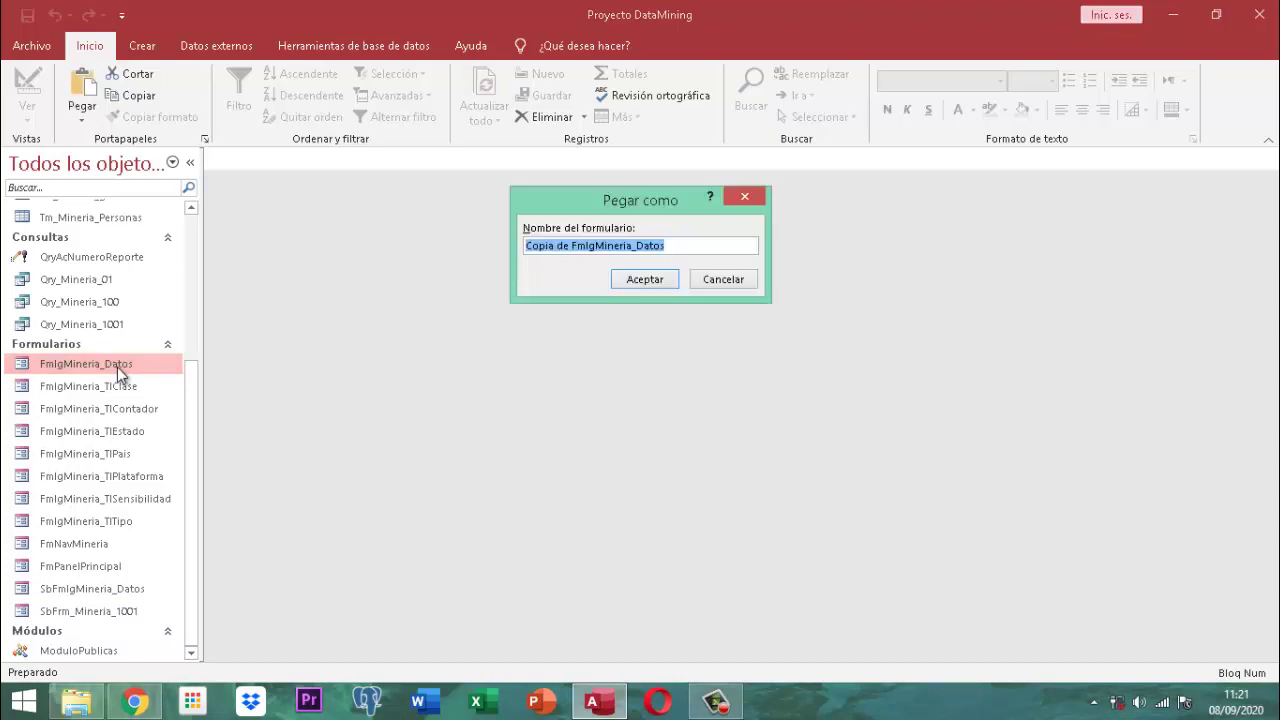
key(Home)
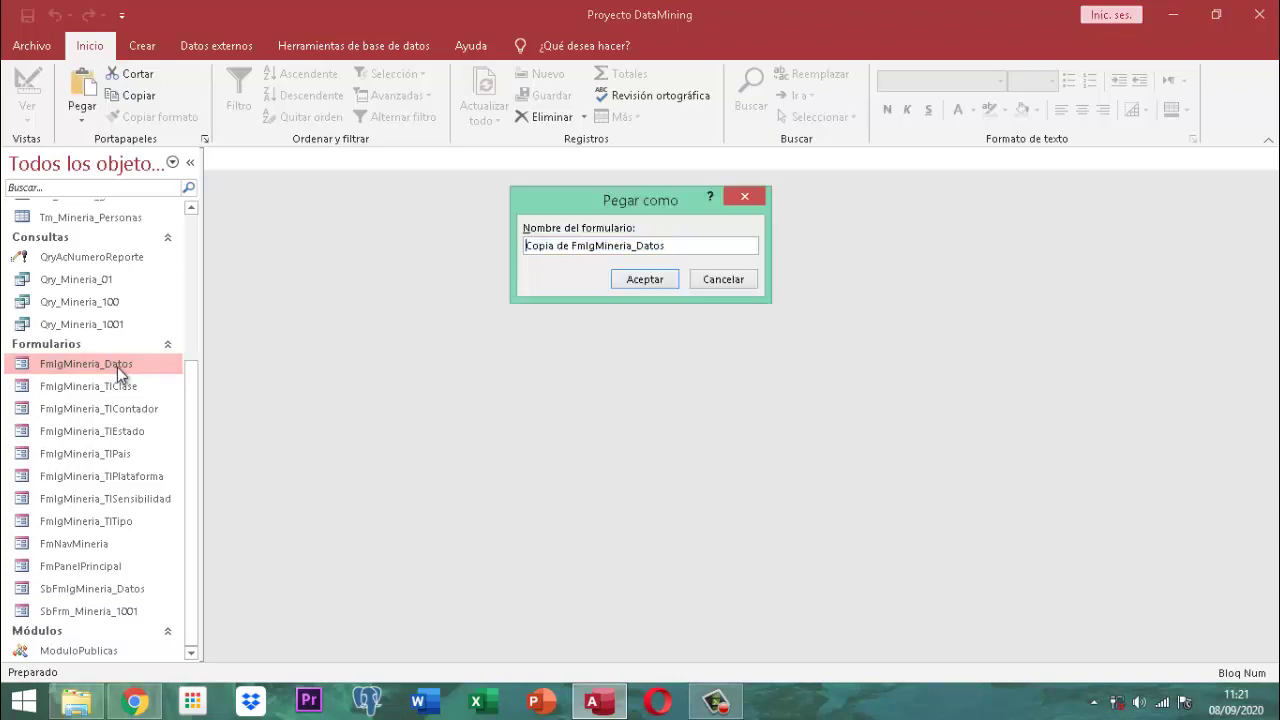
key(Delete)
key(Delete)
key(Delete)
key(Delete)
key(Delete)
key(Delete)
key(Delete)
key(Delete)
key(Delete)
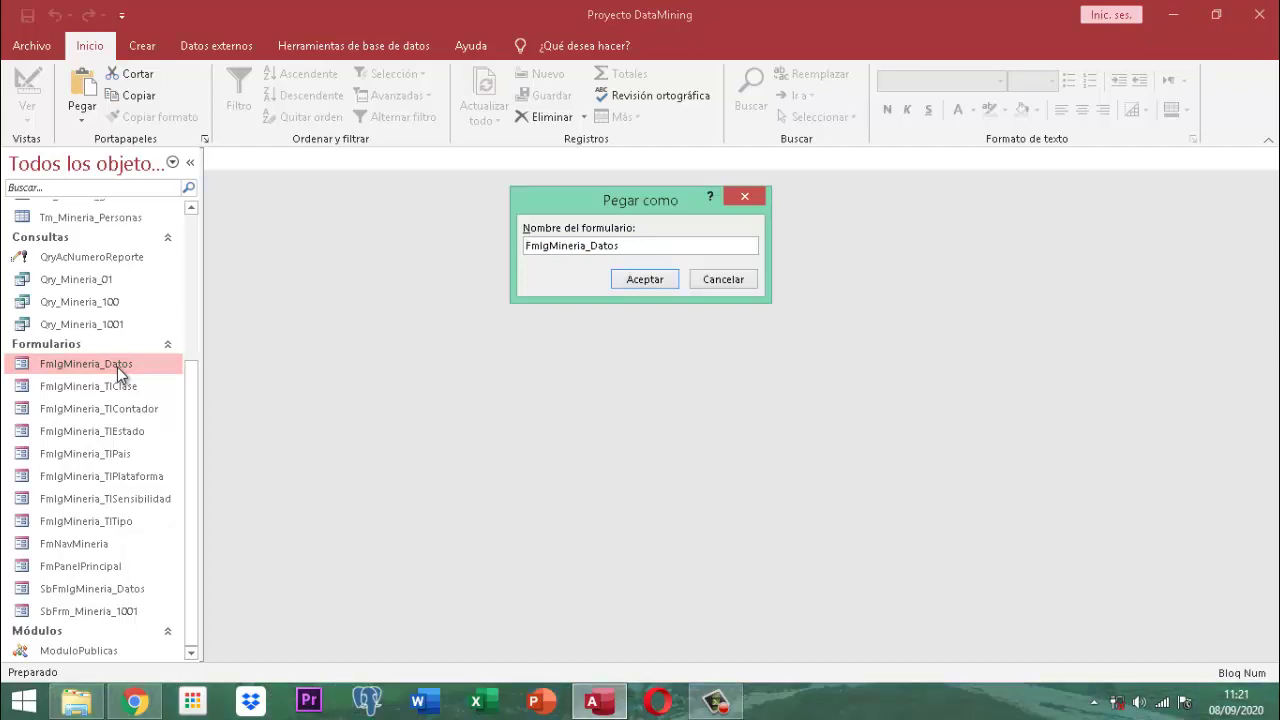
key(Right)
key(Right)
key(shift+Right)
key(shift+Right)
text(Cs)
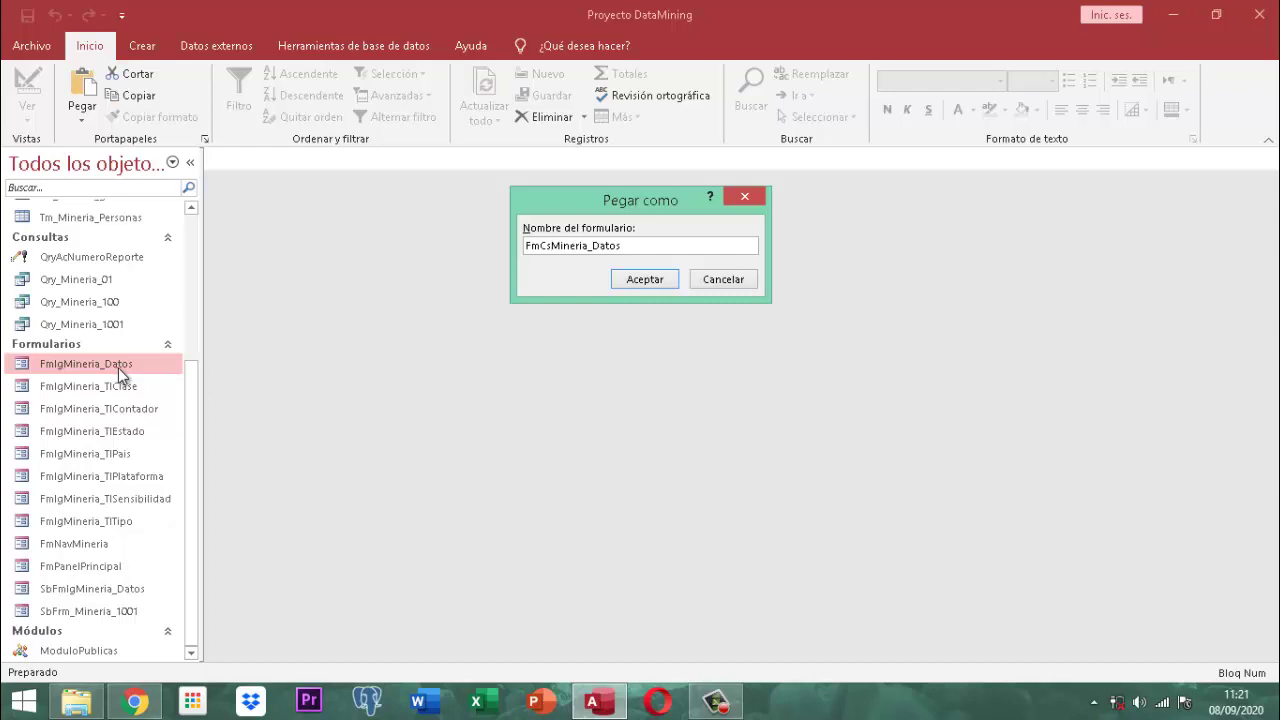
click(642, 279)
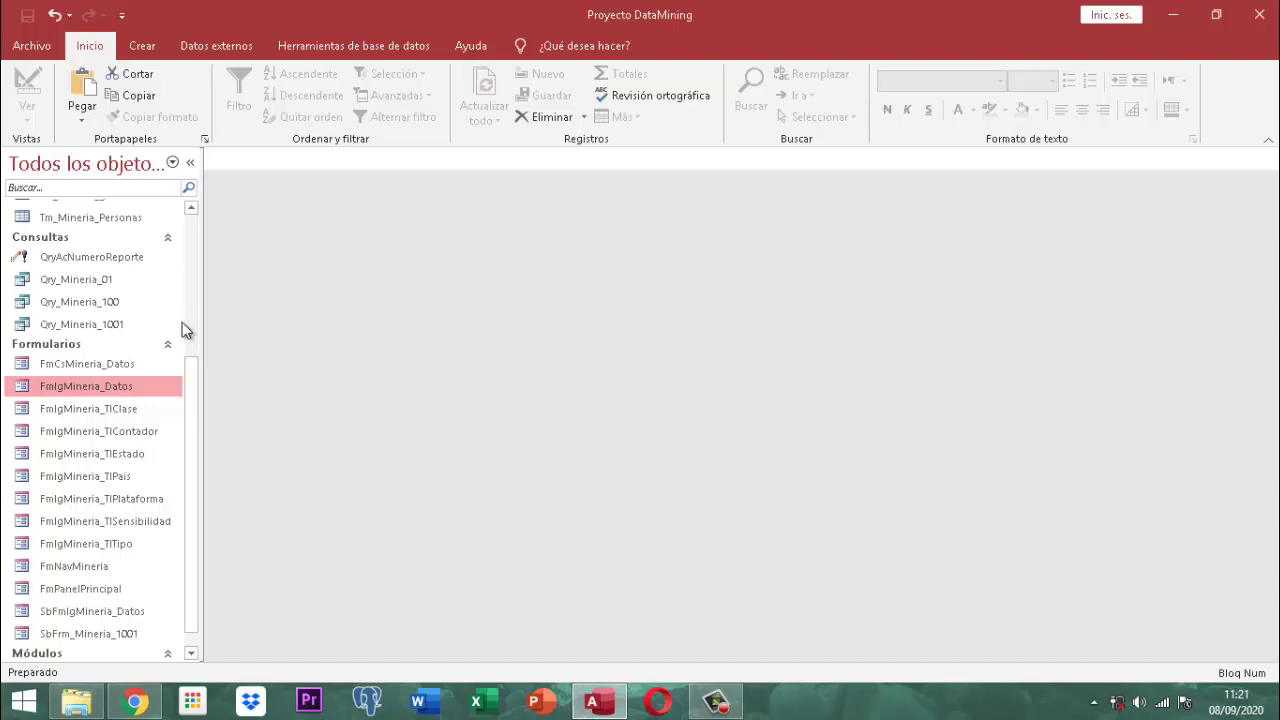
Step: Open FmCsMineria_Datos in design view and bring up the code of the form's Al cargar event
click(114, 366)
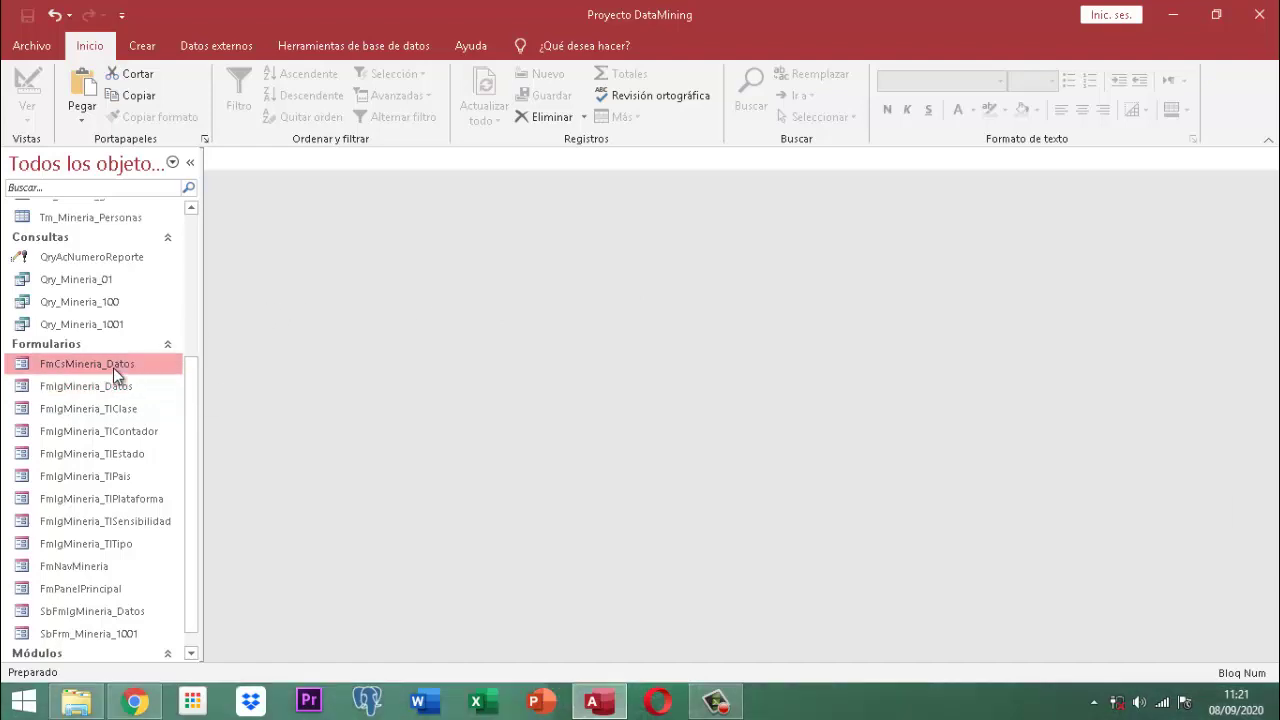
right_click(113, 367)
click(194, 417)
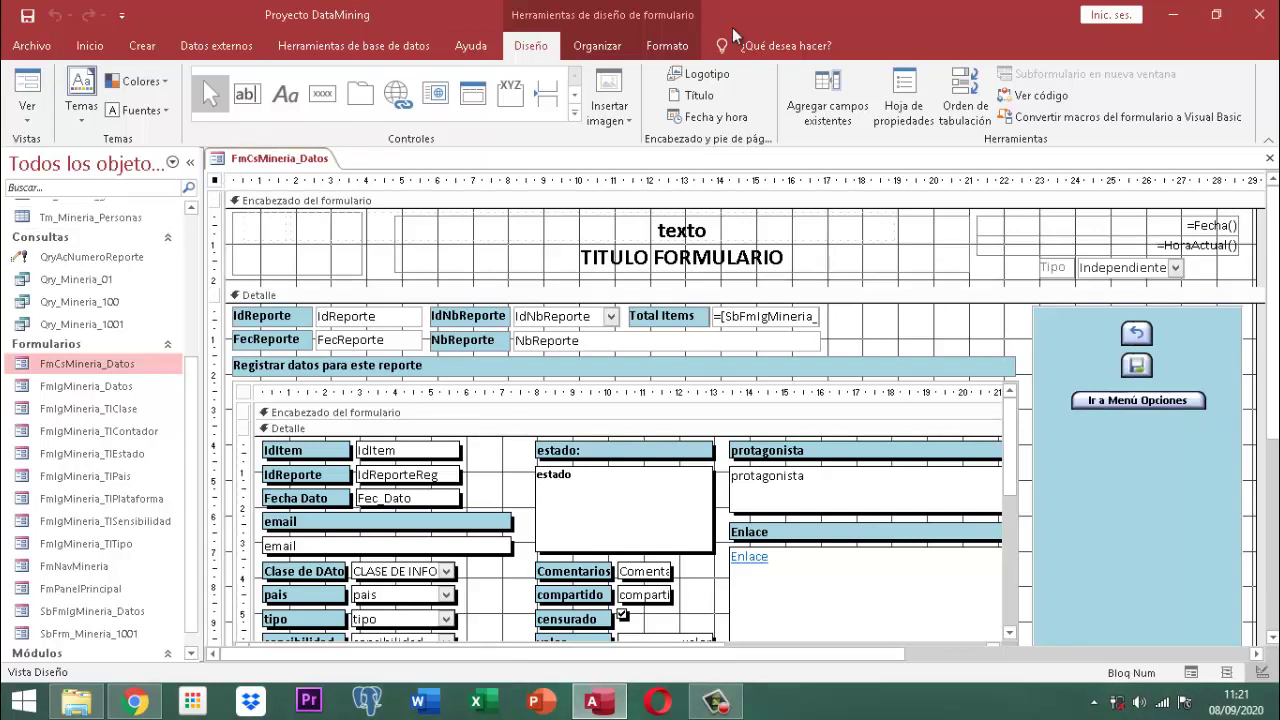
click(904, 100)
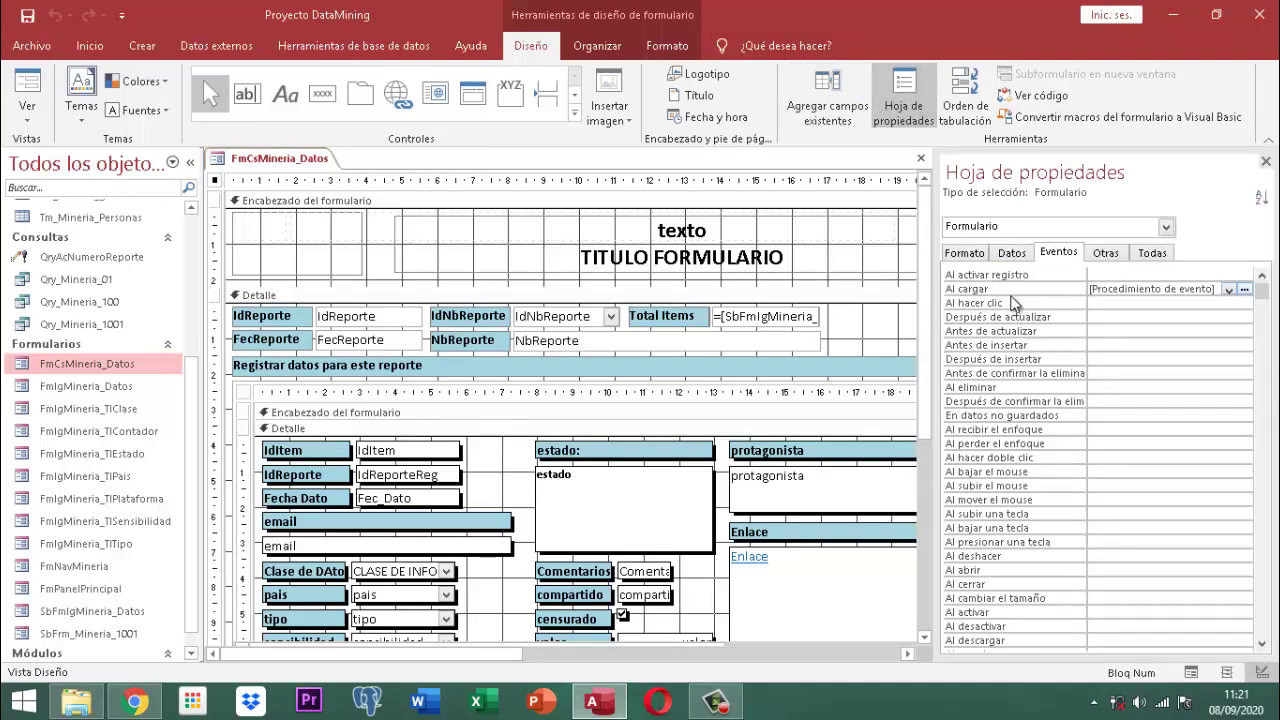
click(1244, 289)
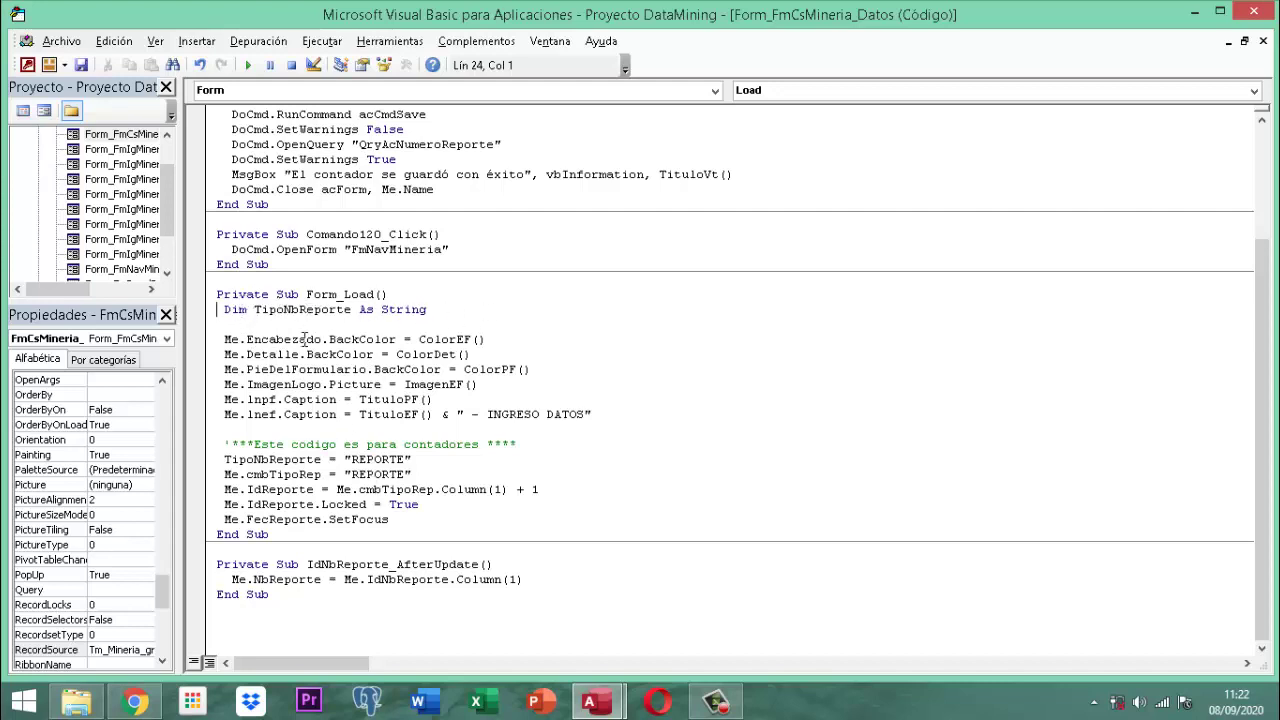
Step: Remove the TipoNbReporte declaration and the block of report counter code from Form_Load
click(209, 316)
key(Delete)
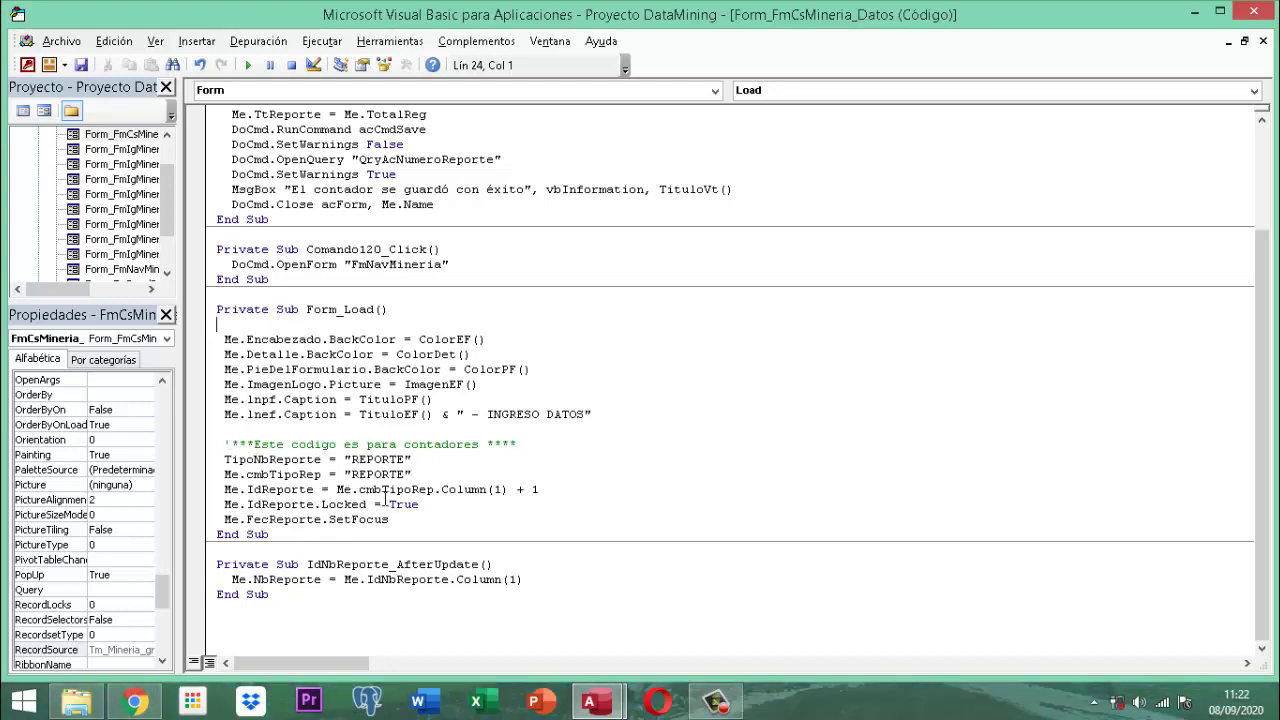
drag(405, 518, 200, 455)
key(Delete)
click(614, 490)
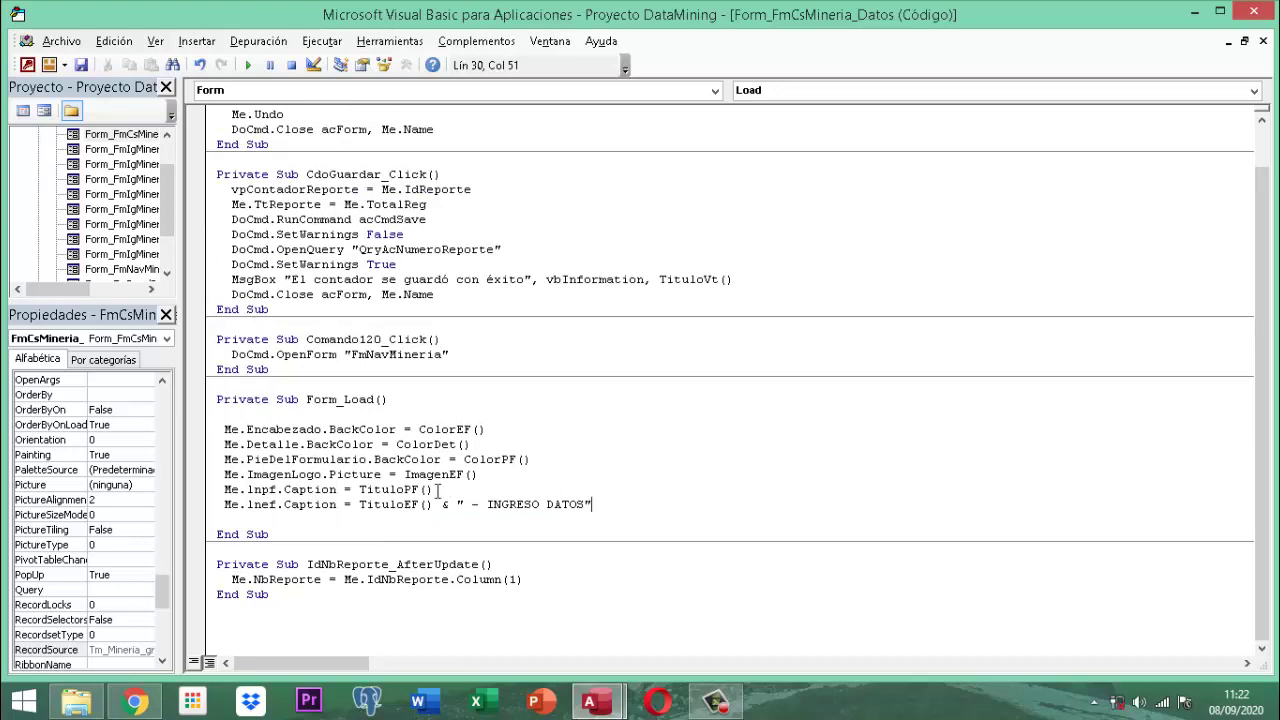
Step: Change the header caption text in Form_Load to " - CONSULTA DATOS" and return to the form design with the property sheet closed
double_click(505, 504)
key(Delete)
text(co)
key(BackSpace)
key(BackSpace)
text(CONSULTA)
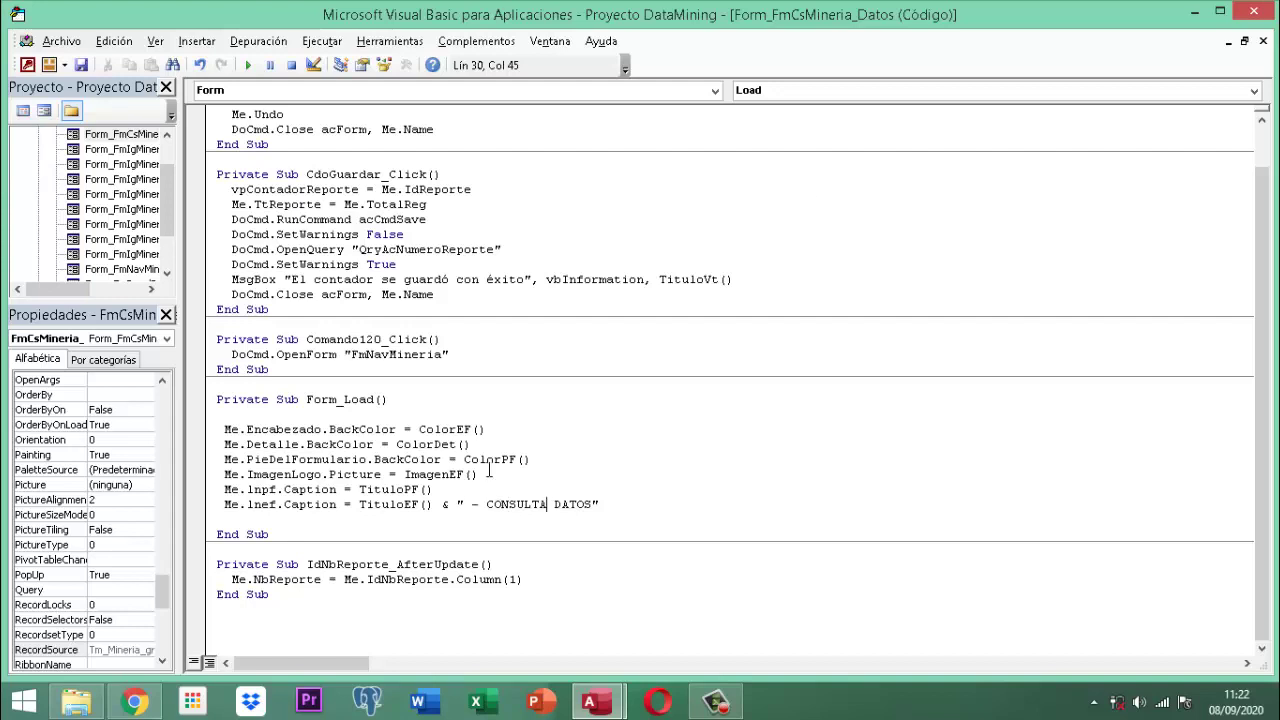
click(1258, 12)
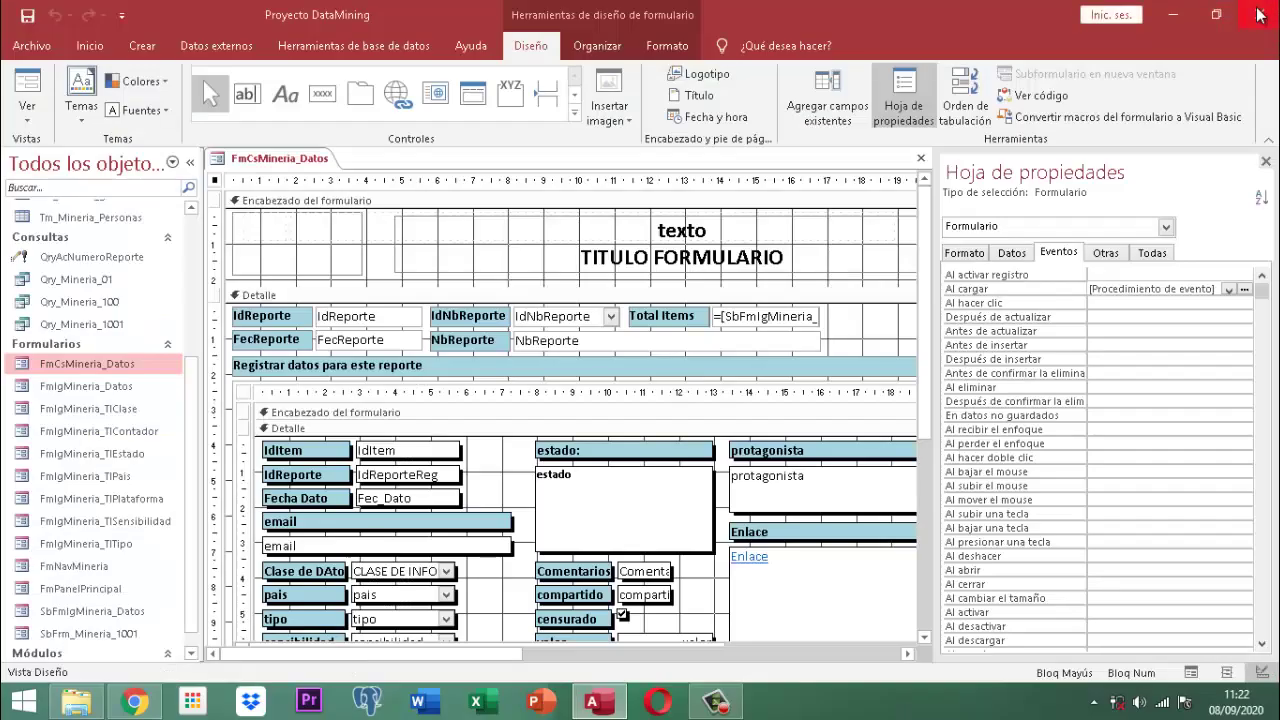
click(1265, 161)
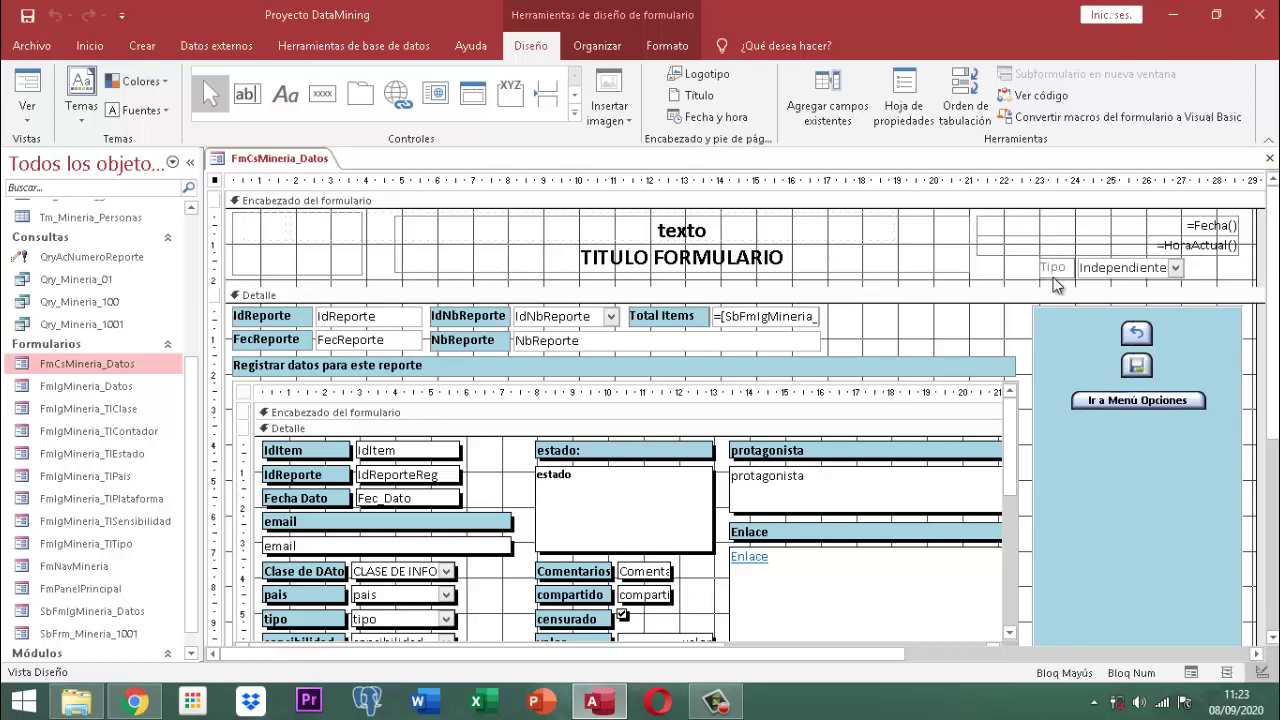
Step: Delete the Tipo combo box and its label from the form header
click(1195, 270)
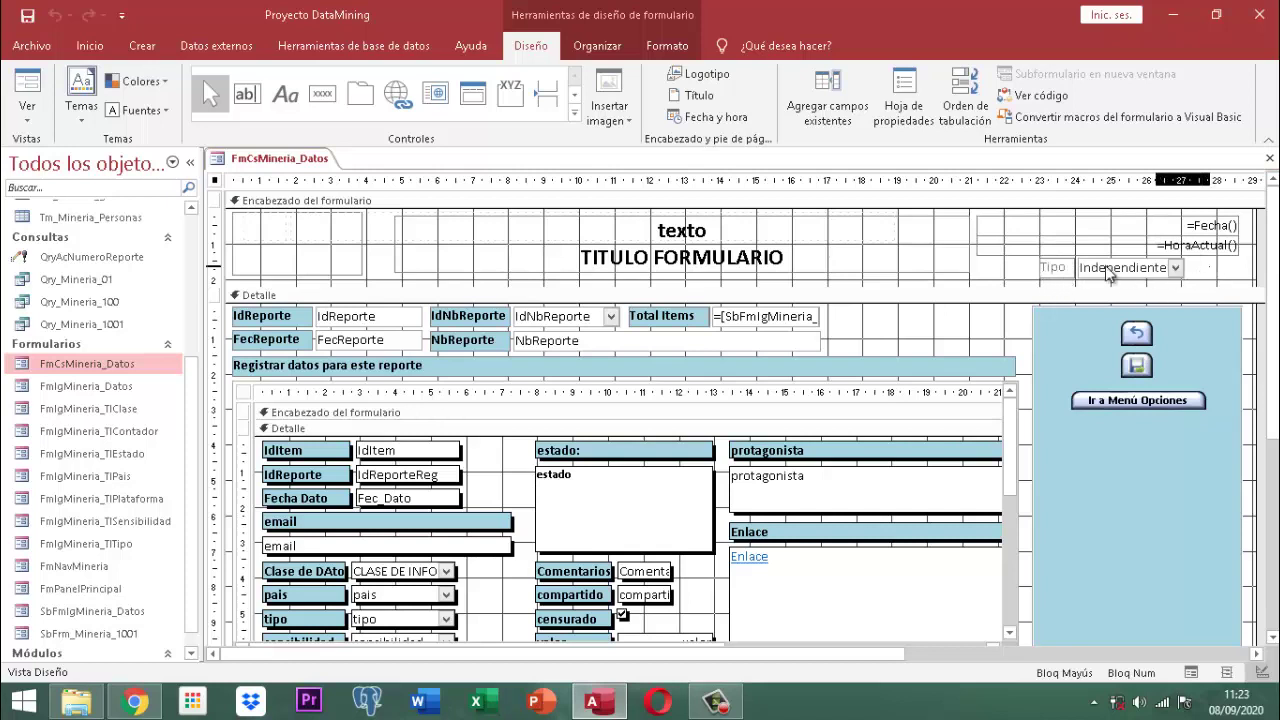
click(1050, 268)
key(Delete)
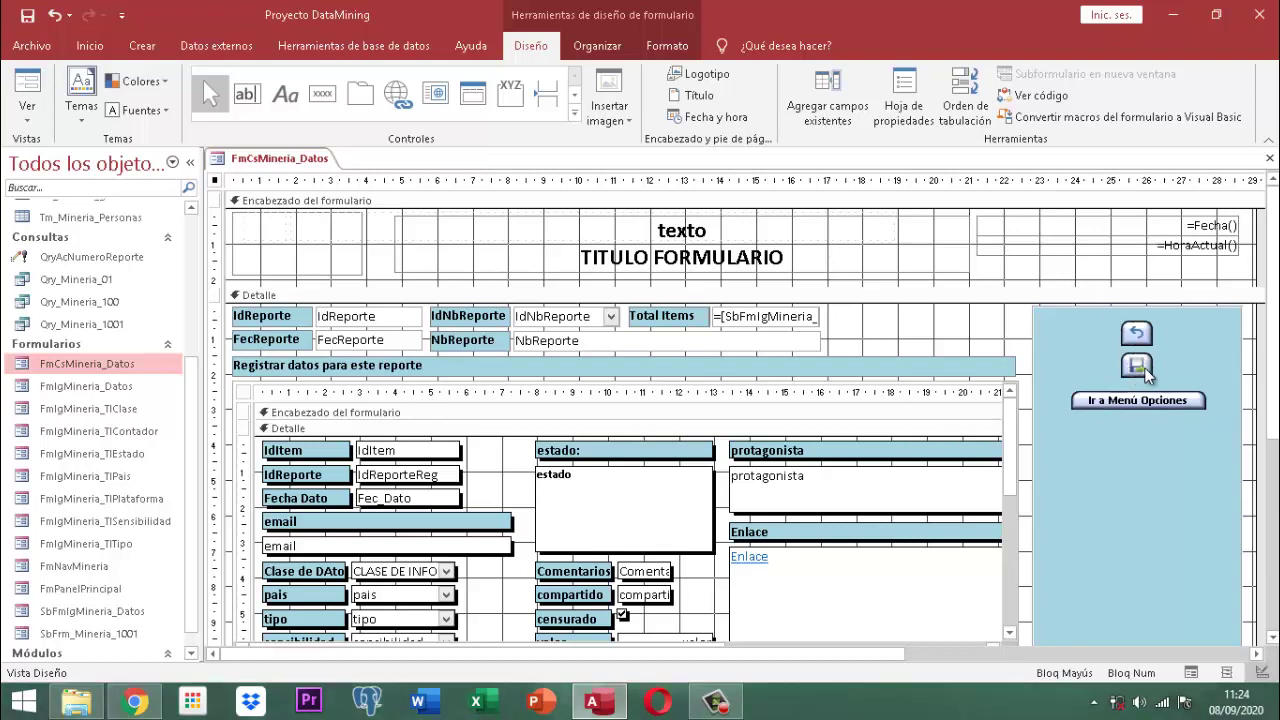
Step: Open the click code of the save button and delete the entire CdoGuardar_Click procedure
click(1138, 367)
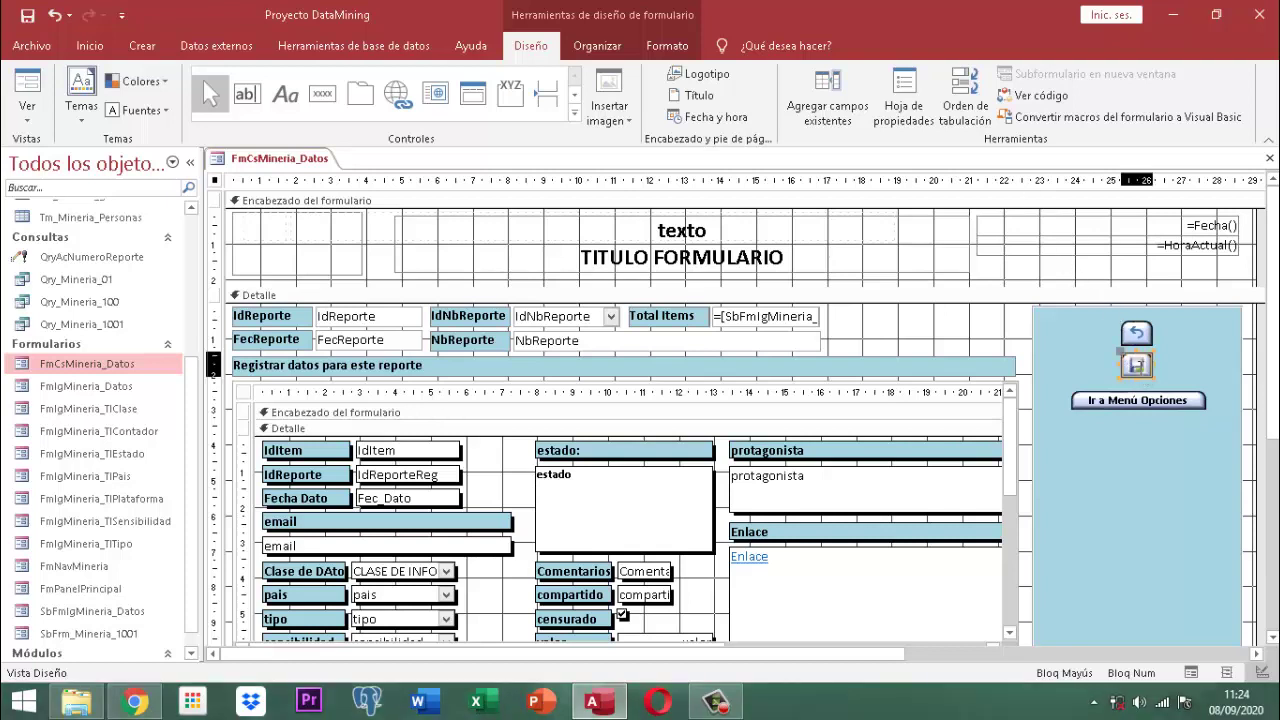
click(905, 108)
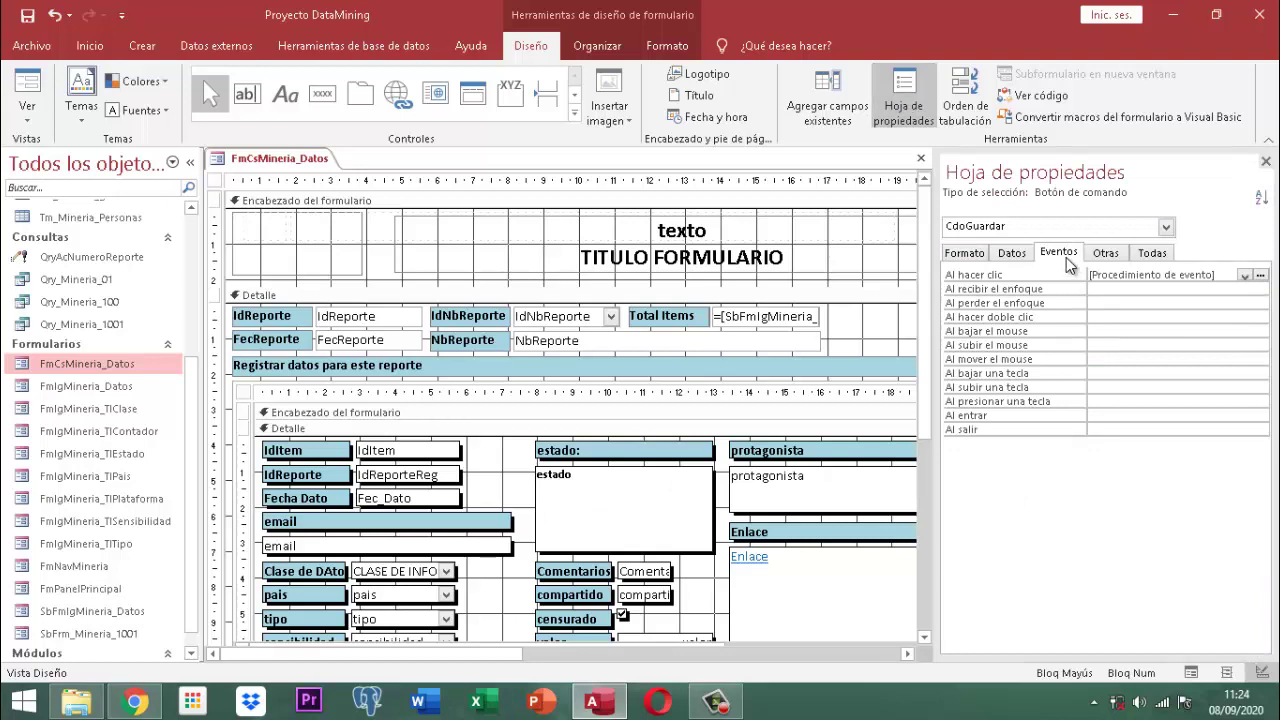
click(1261, 276)
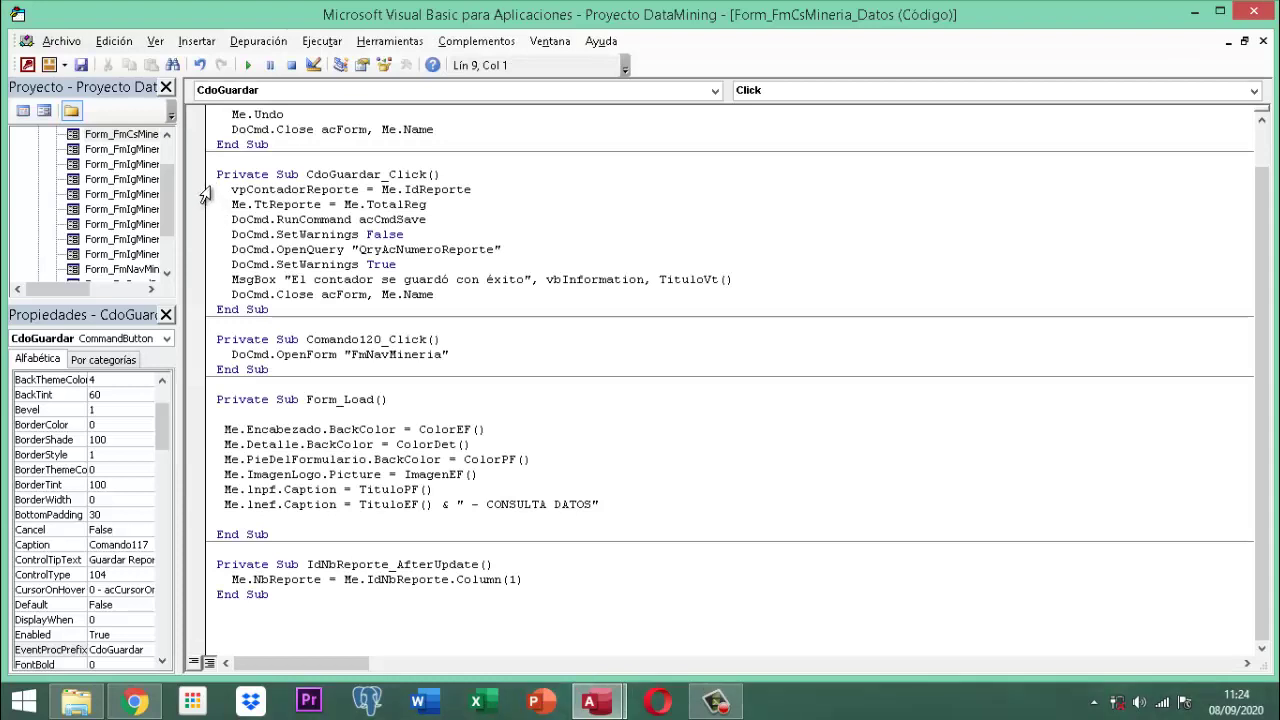
drag(219, 185, 501, 293)
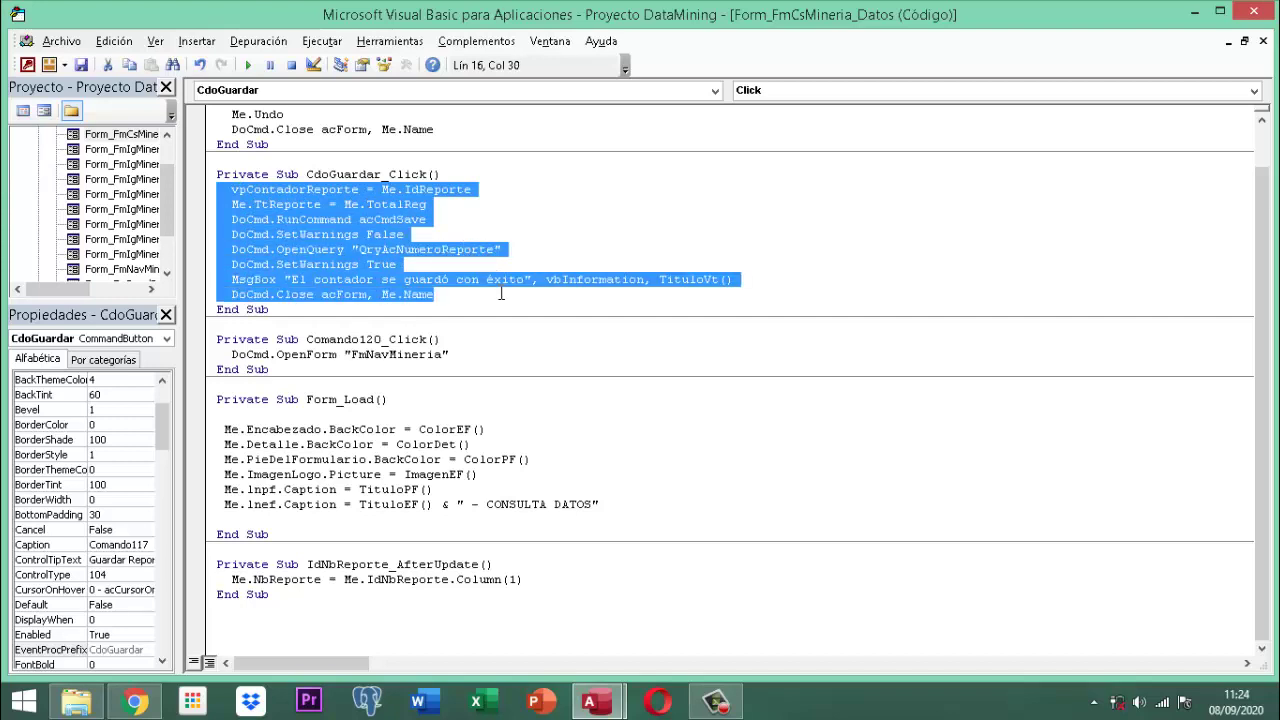
key(Delete)
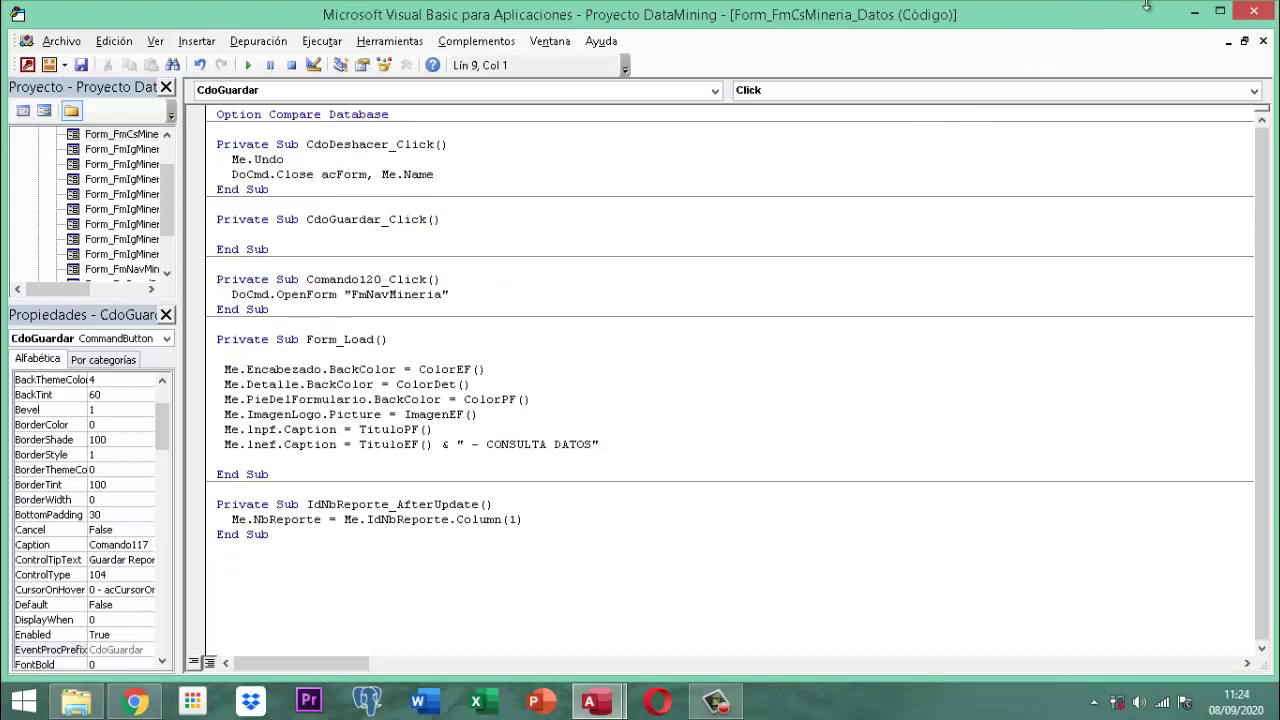
click(206, 222)
drag(206, 222, 214, 257)
key(Delete)
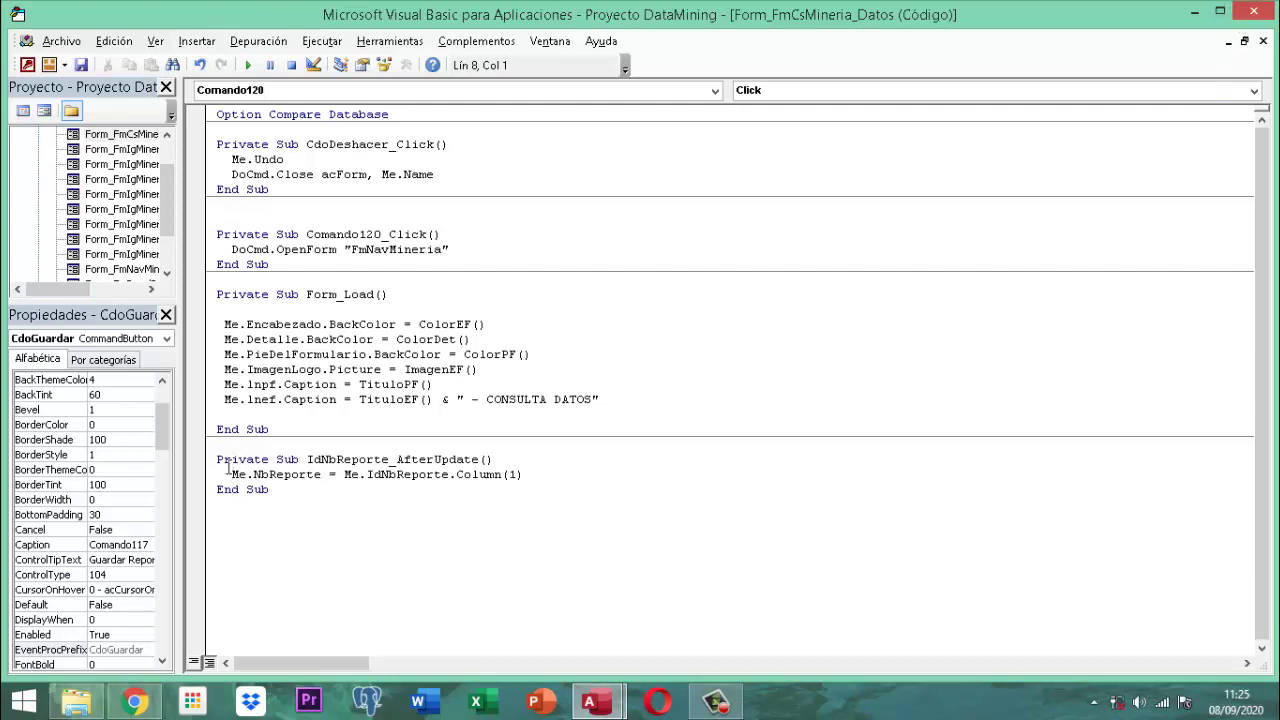
Step: Delete the IdNbReporte_AfterUpdate procedure and return to the form design with the property sheet closed
drag(216, 459, 271, 490)
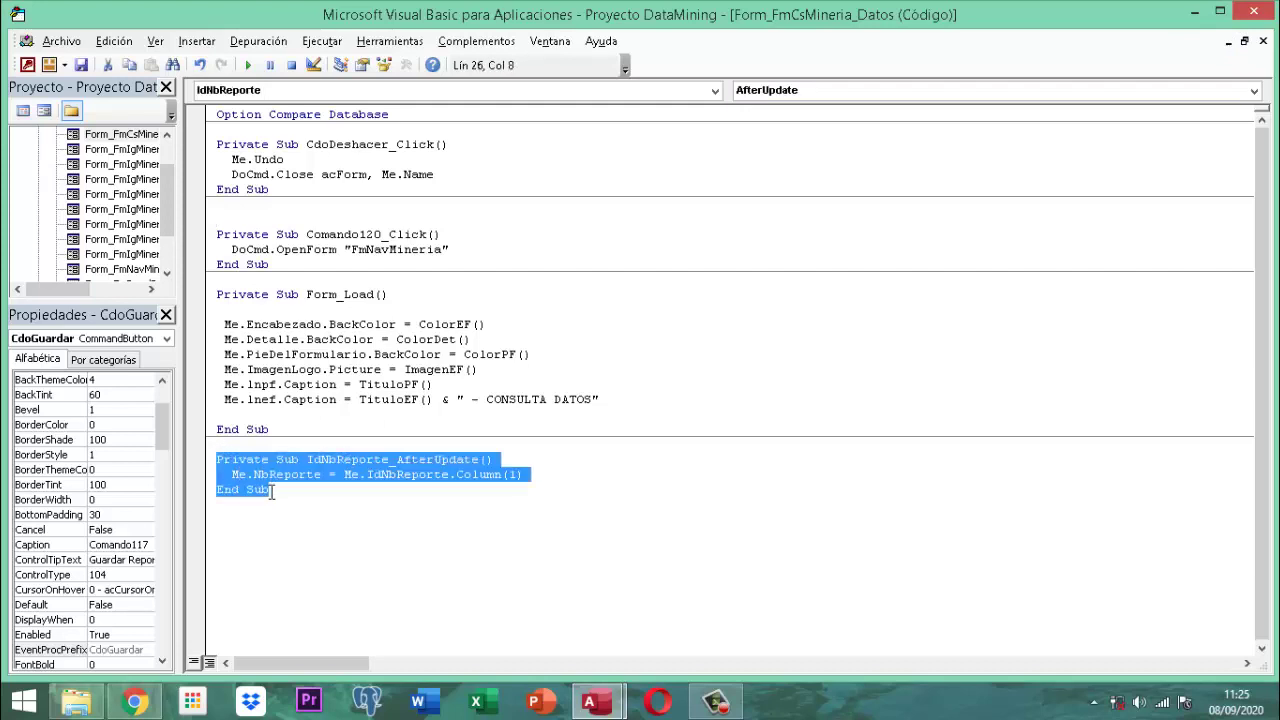
key(Delete)
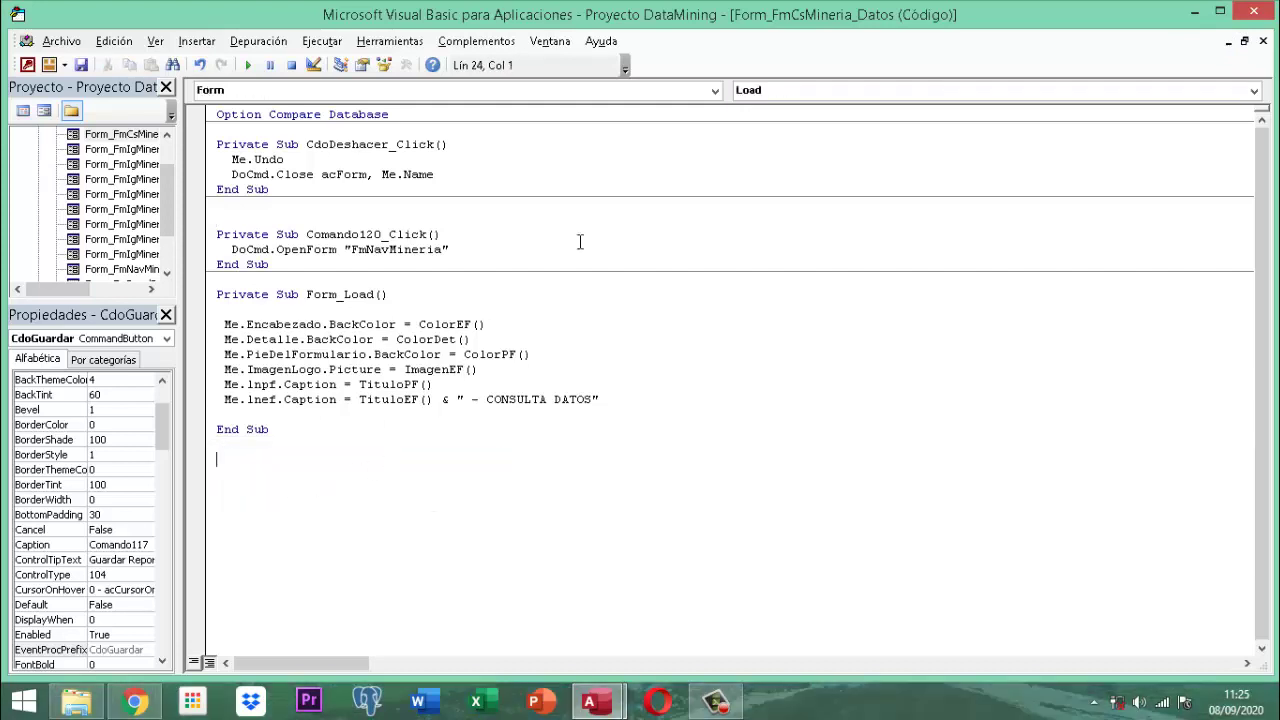
click(1256, 12)
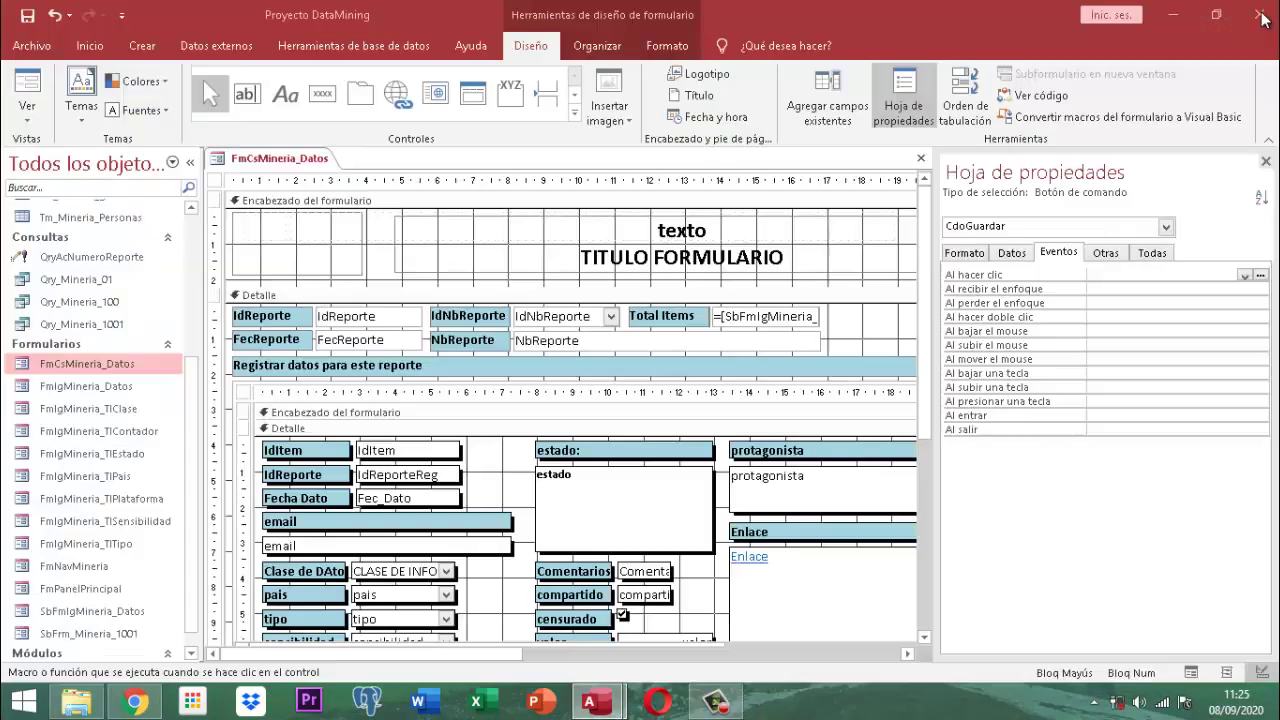
click(1265, 161)
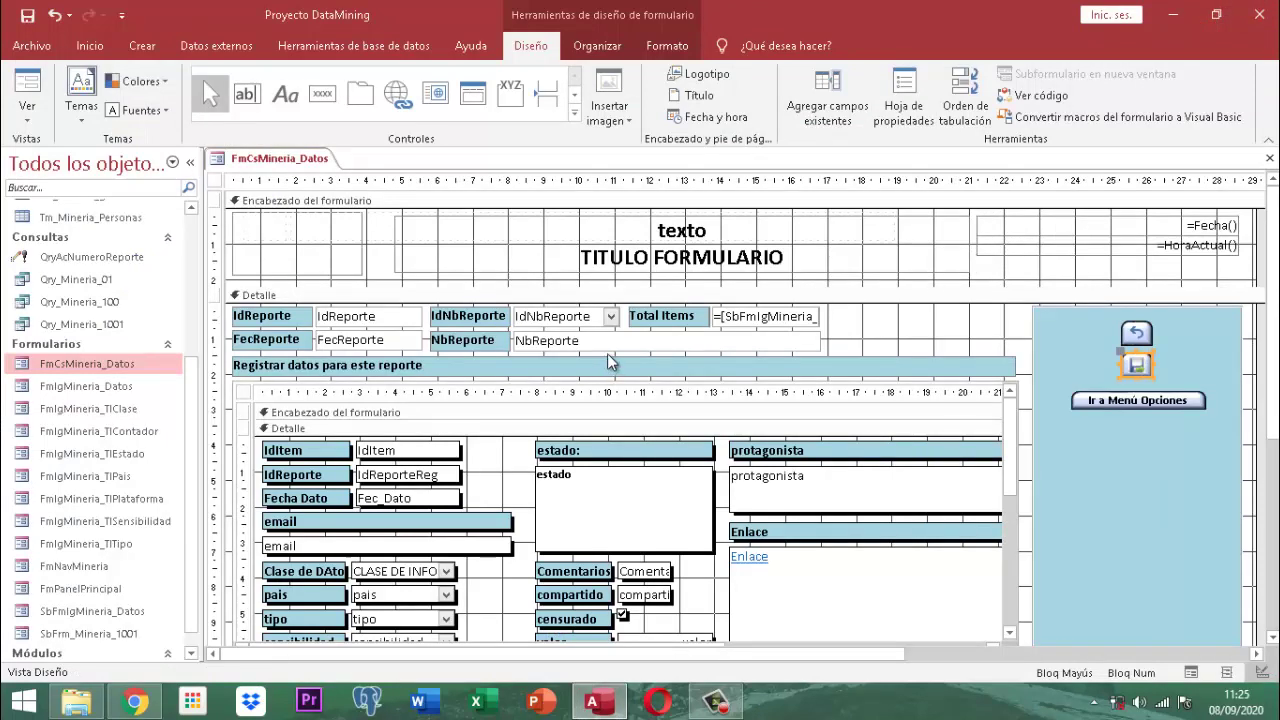
Step: Convert the IdNbReporte combo box into a text box
click(556, 320)
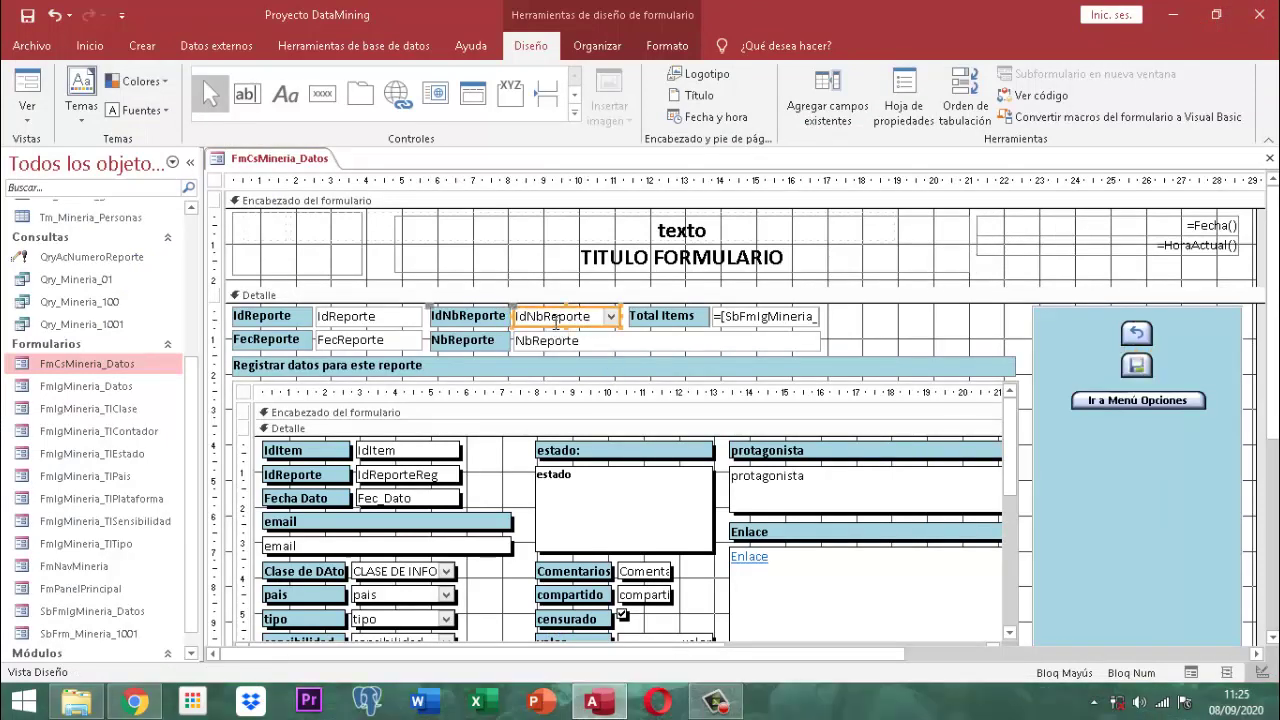
right_click(556, 322)
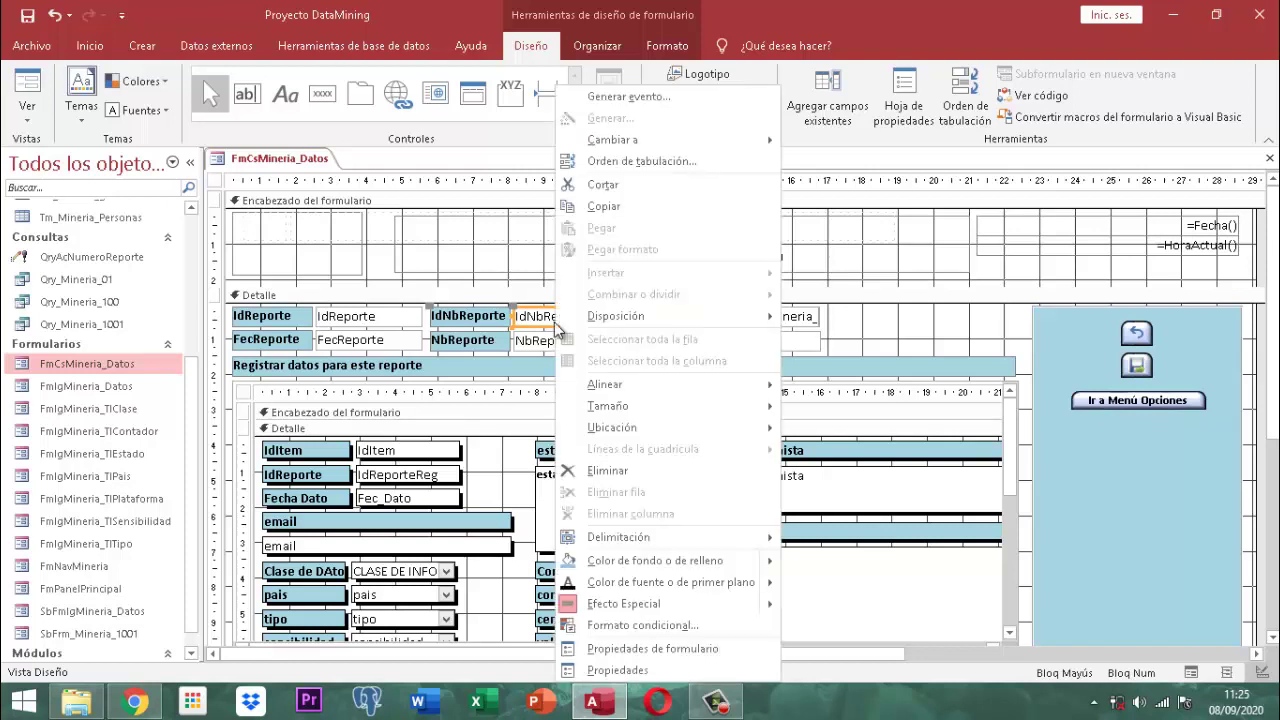
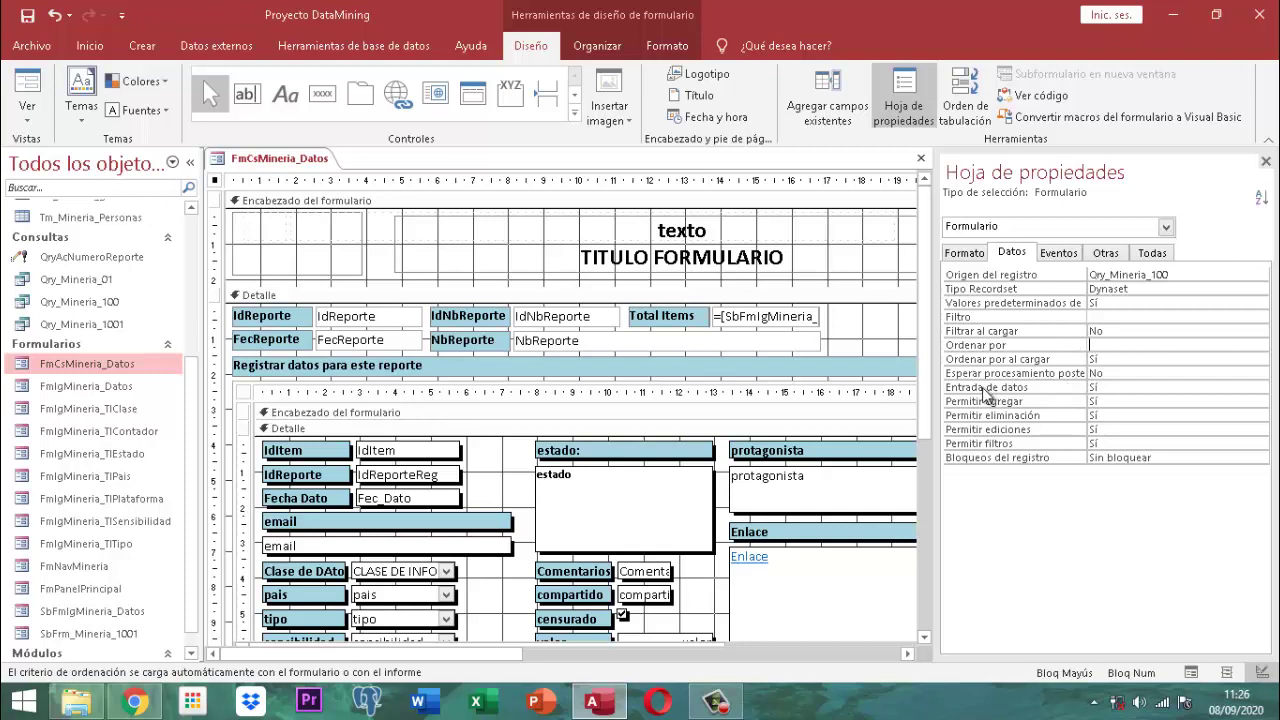
Step: Set the form's Entrada de datos and Permitir agregar properties to No and close the property sheet
click(1203, 391)
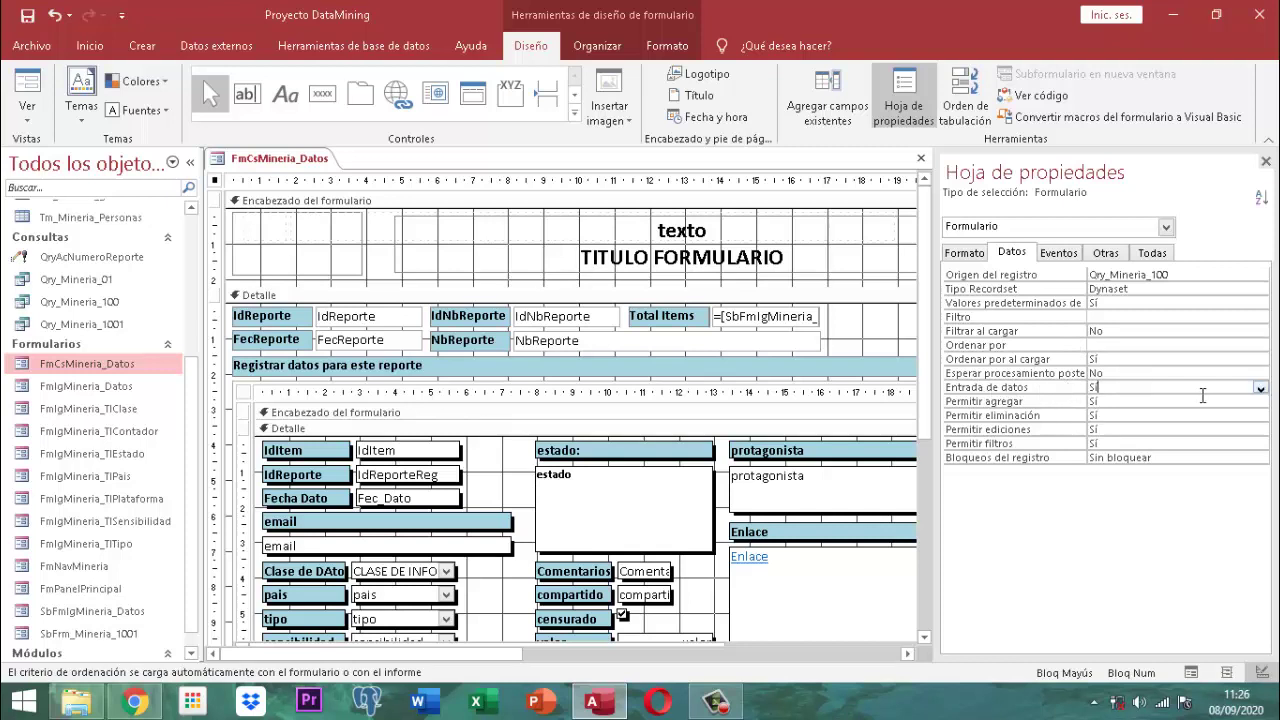
click(1260, 389)
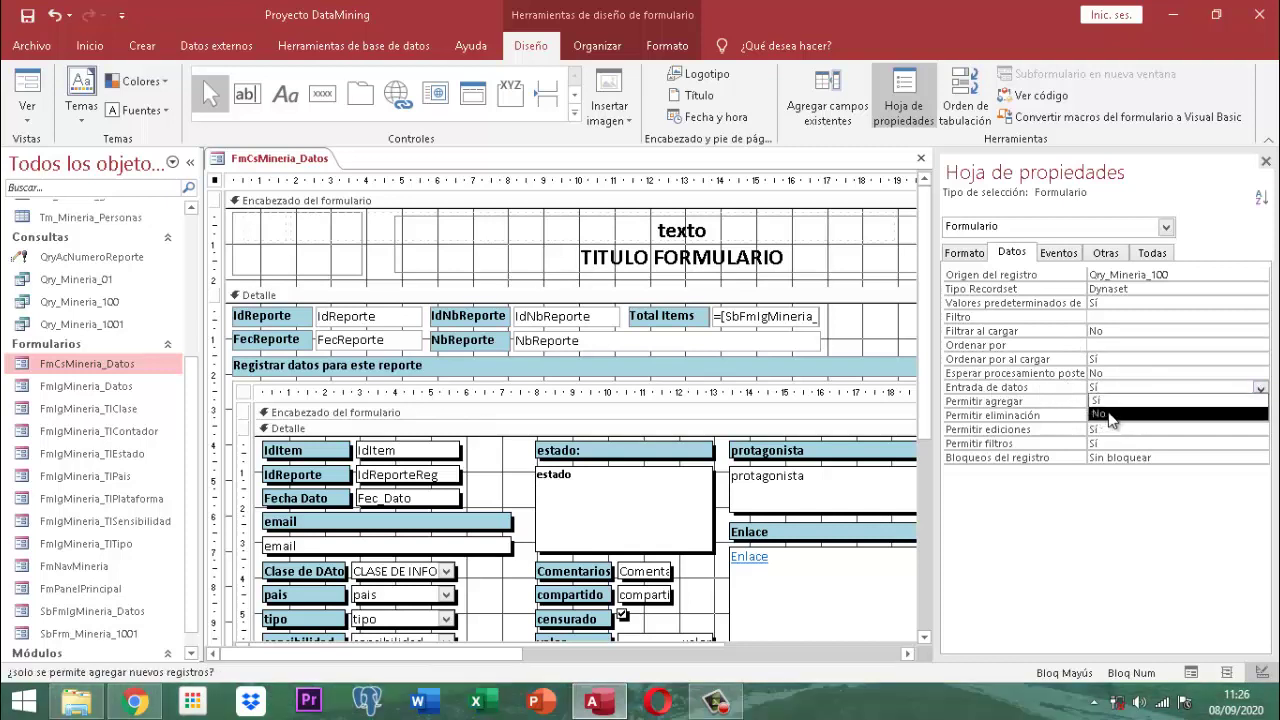
click(1097, 414)
click(1106, 401)
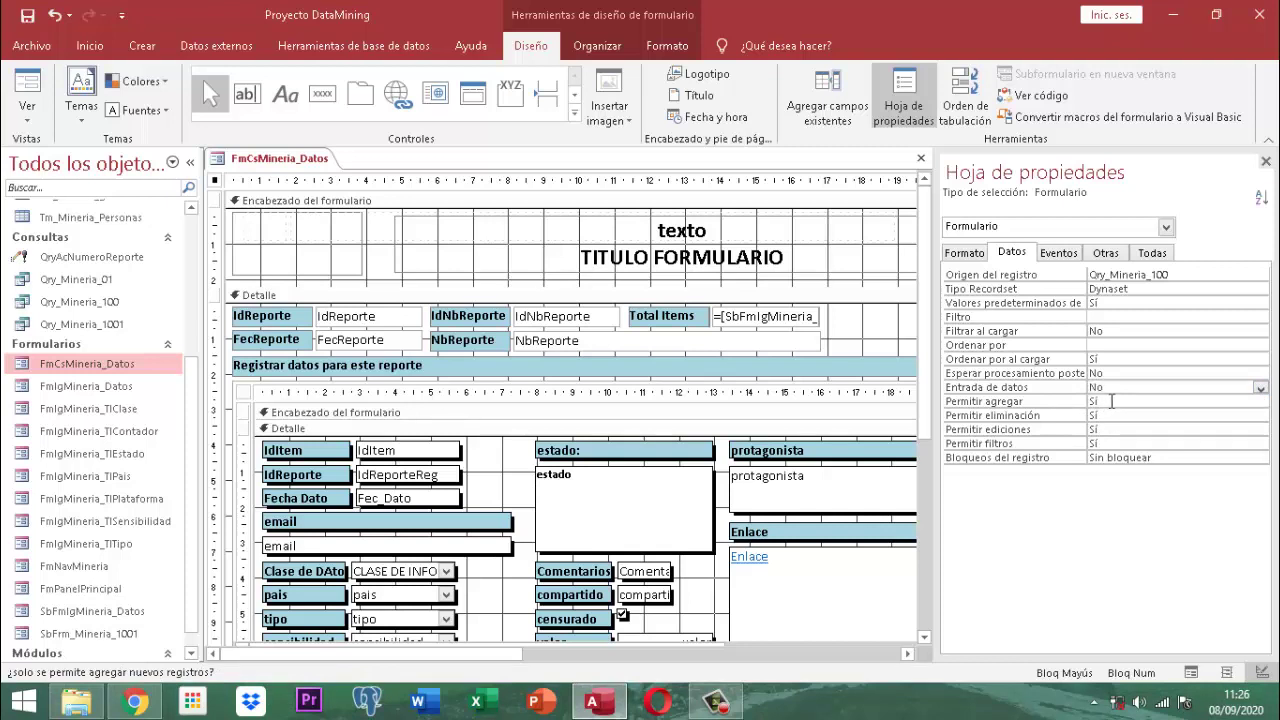
click(1262, 402)
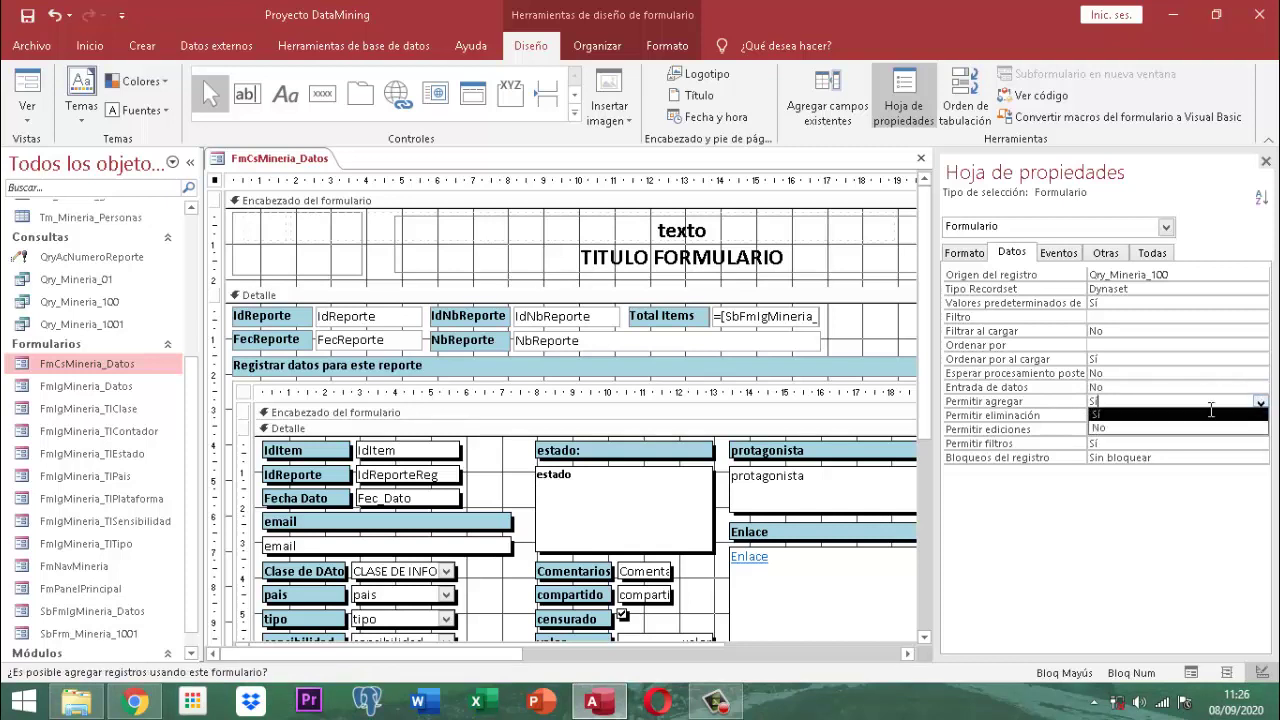
click(1103, 429)
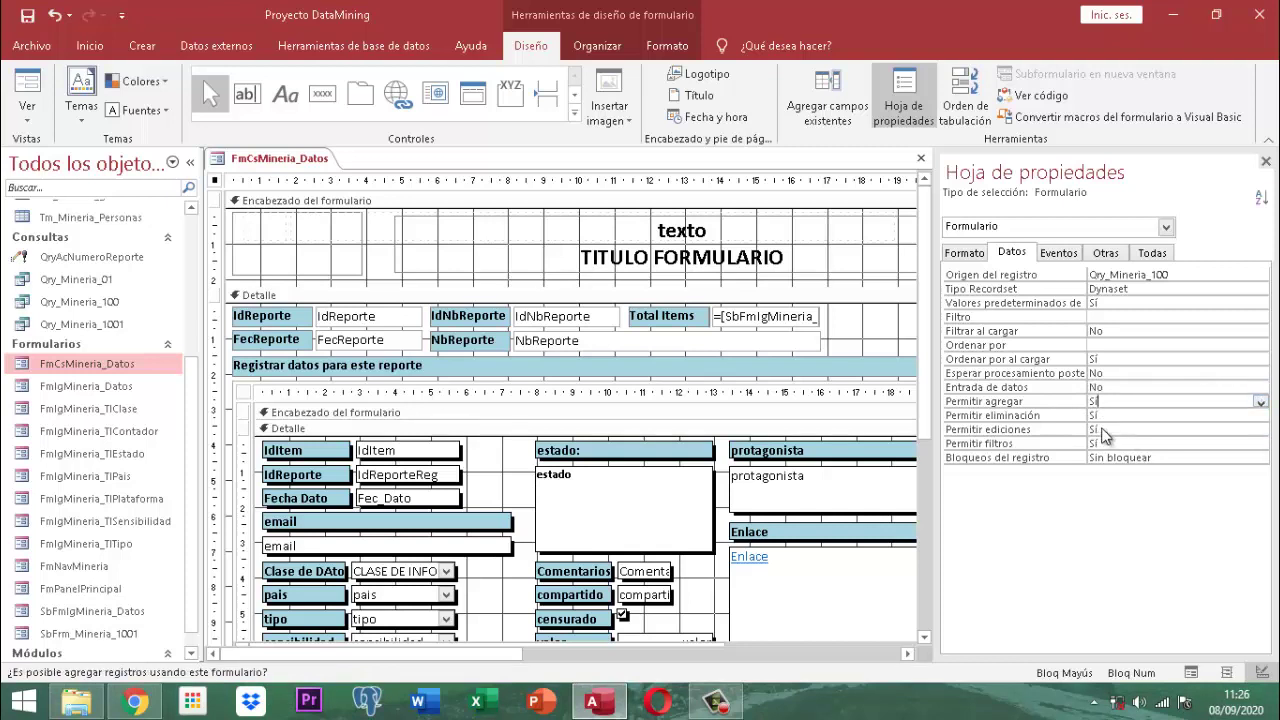
click(1108, 255)
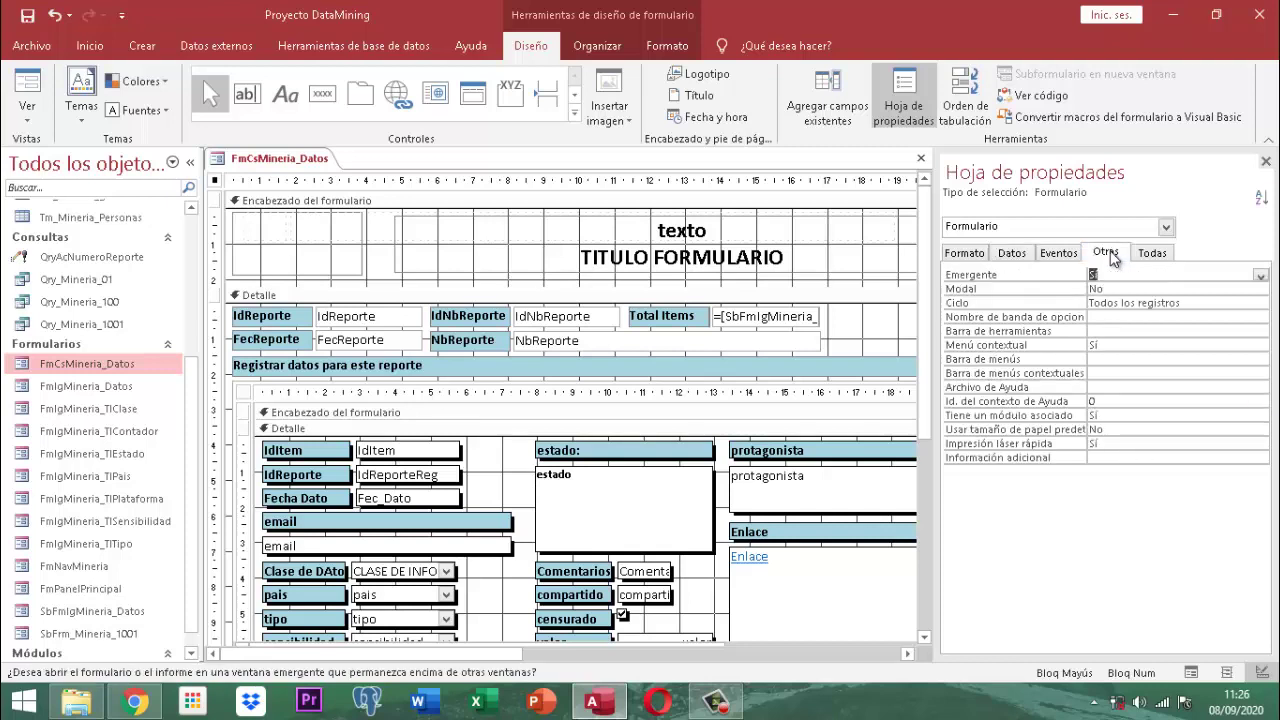
click(966, 253)
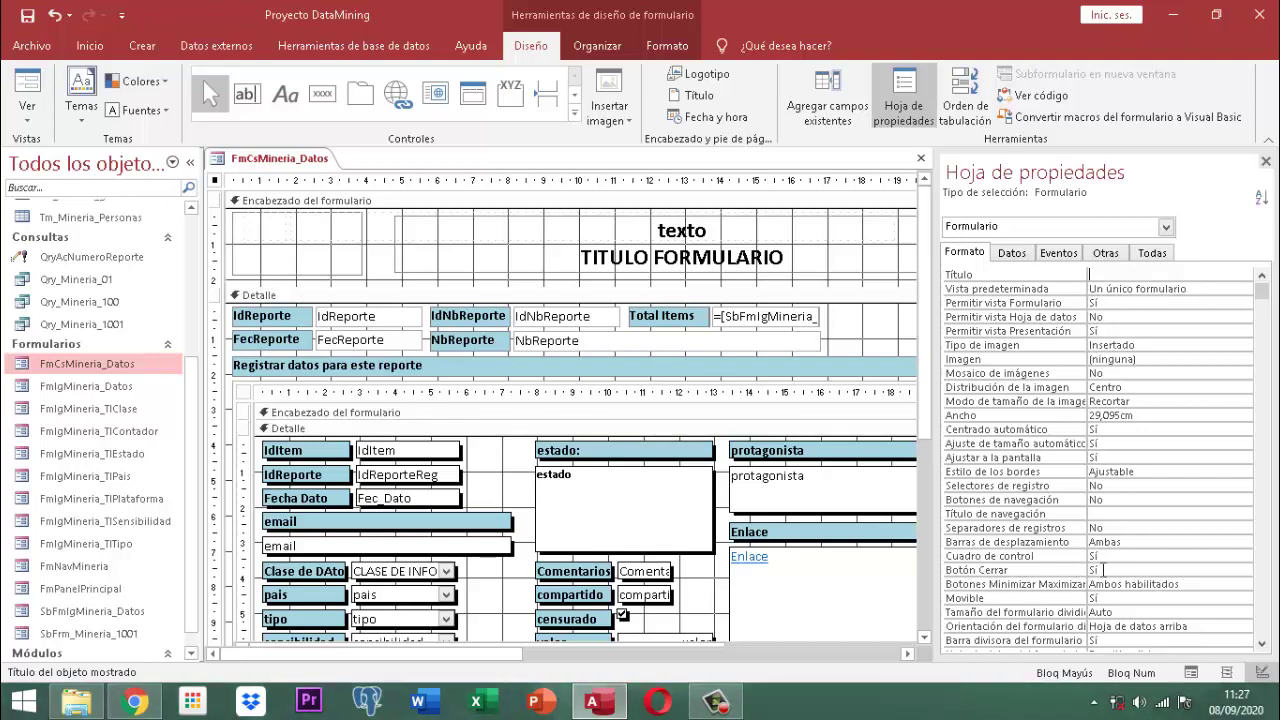
click(1265, 162)
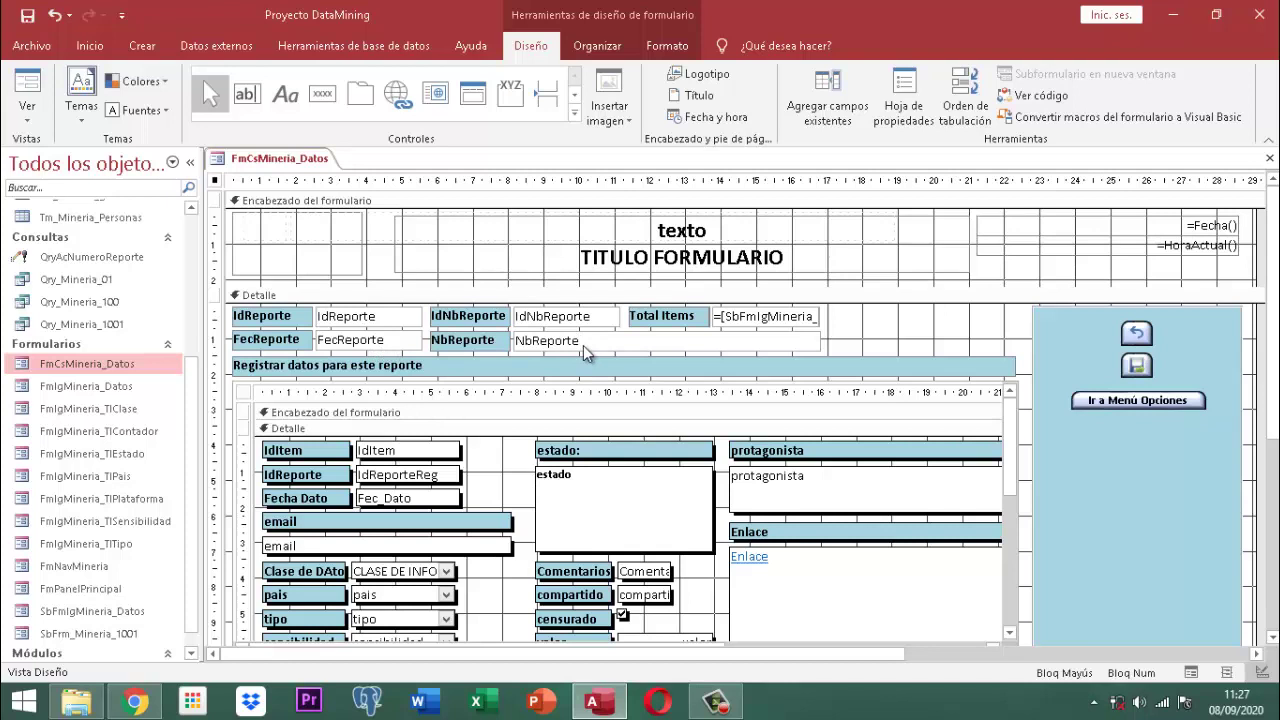
Step: Check the form's available fields and bind the Total Items text box to the TtReporte field
click(822, 100)
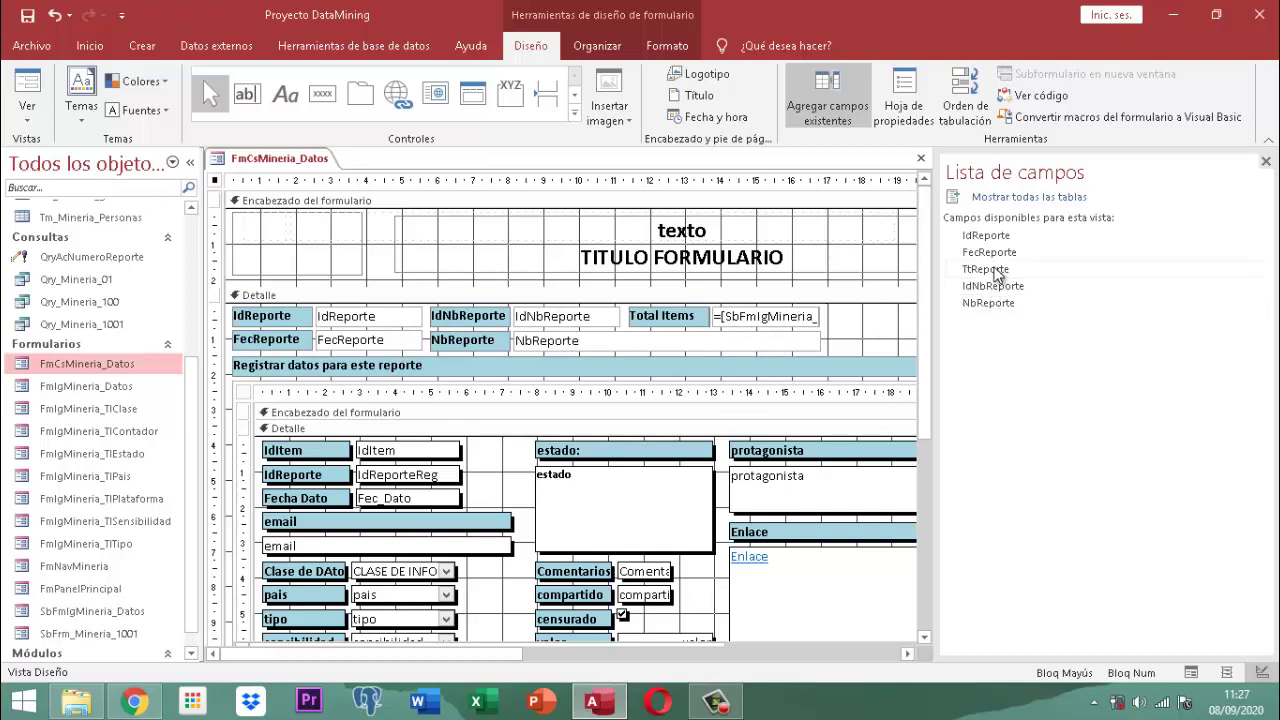
click(1266, 162)
click(786, 318)
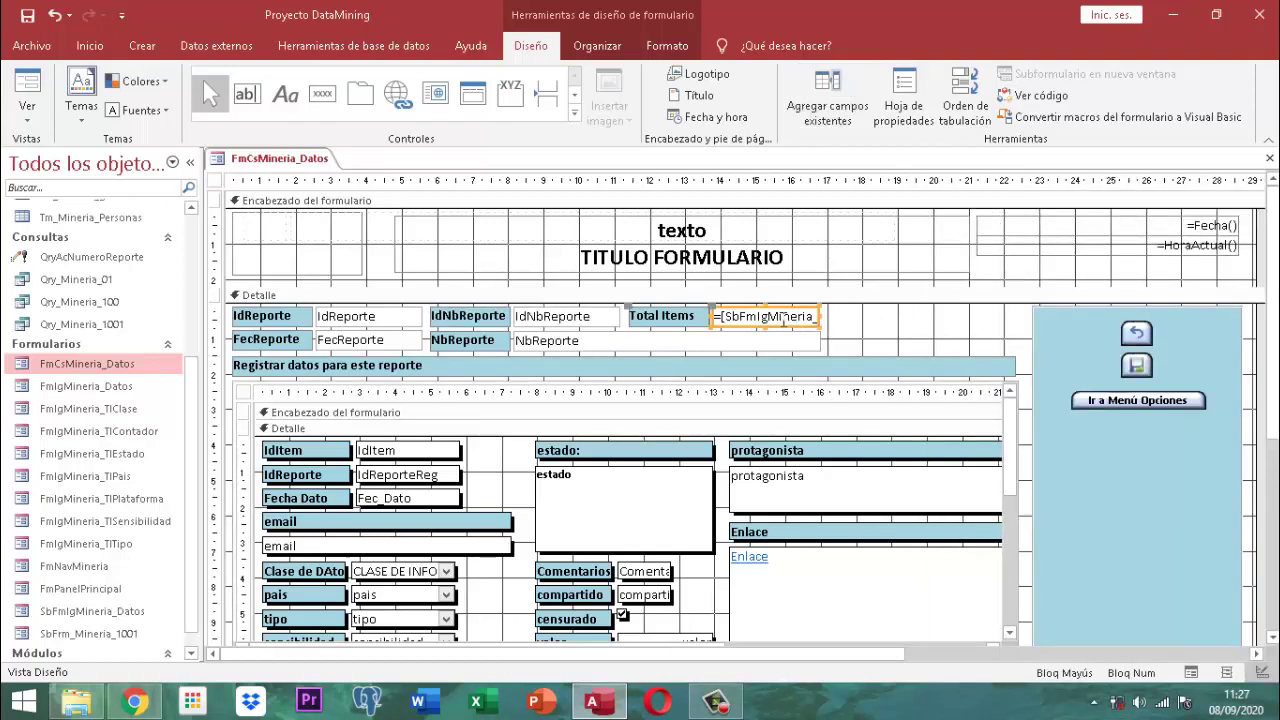
click(904, 100)
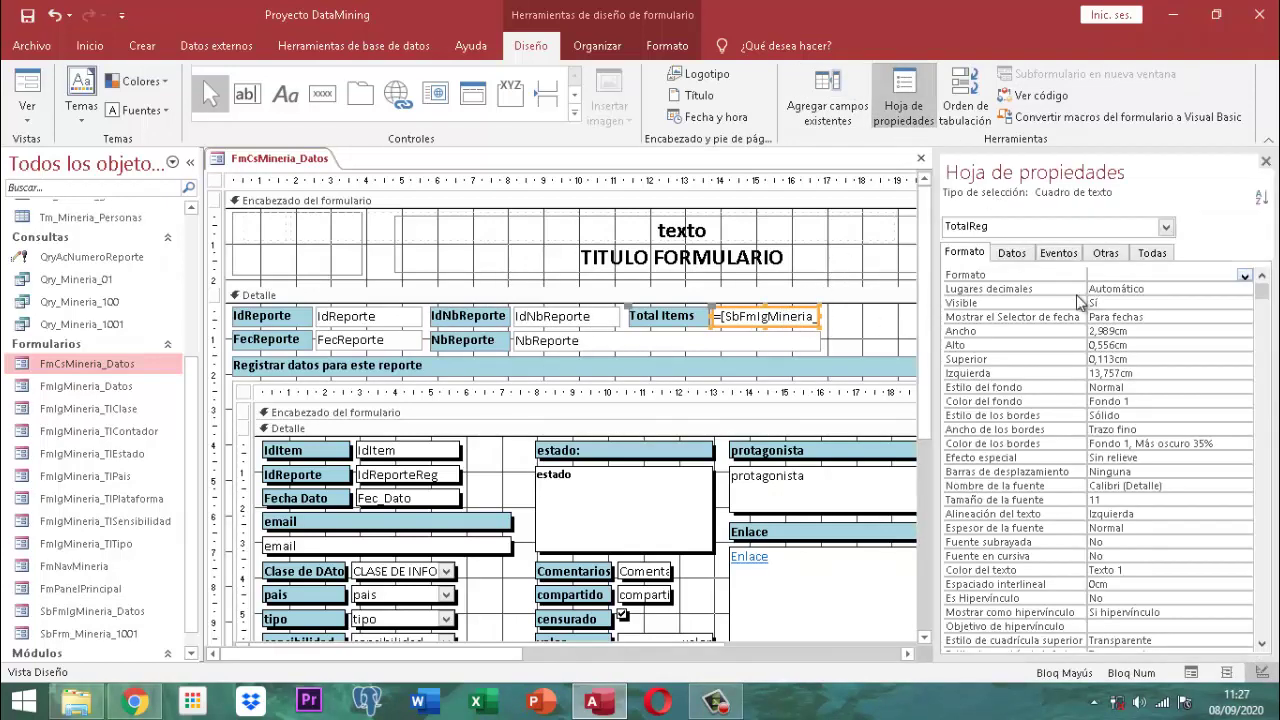
click(1012, 254)
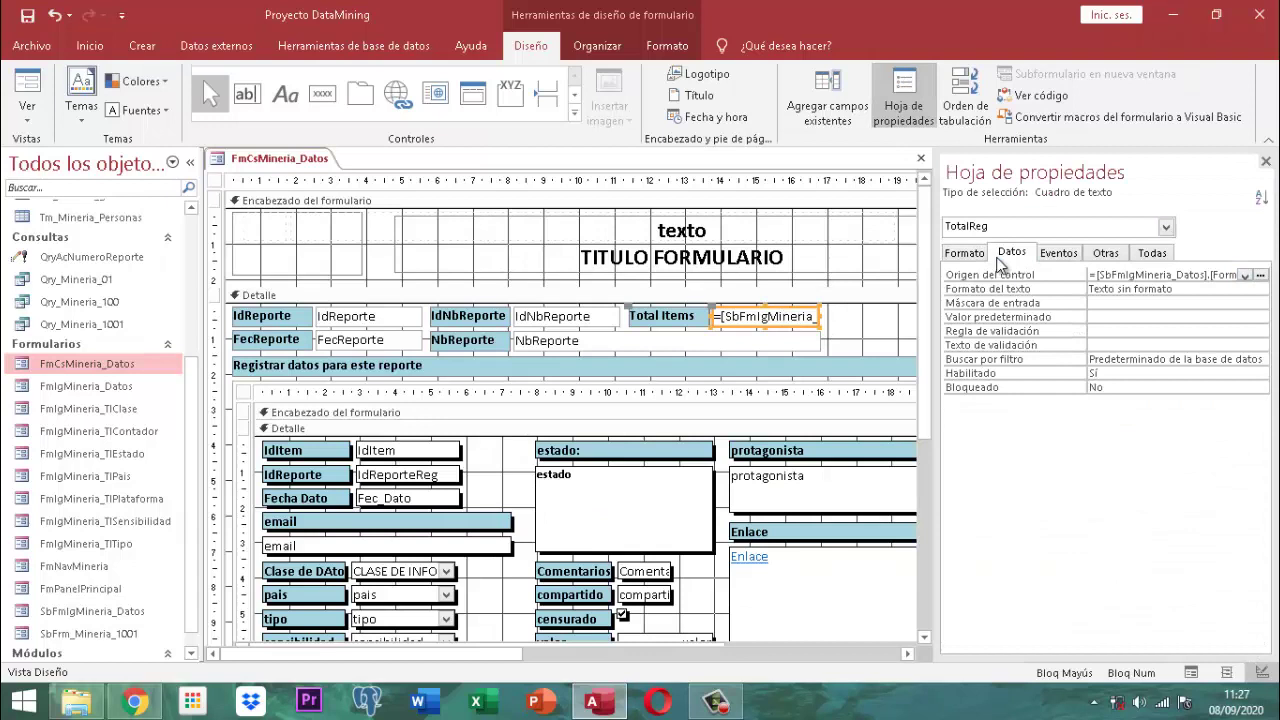
click(1248, 279)
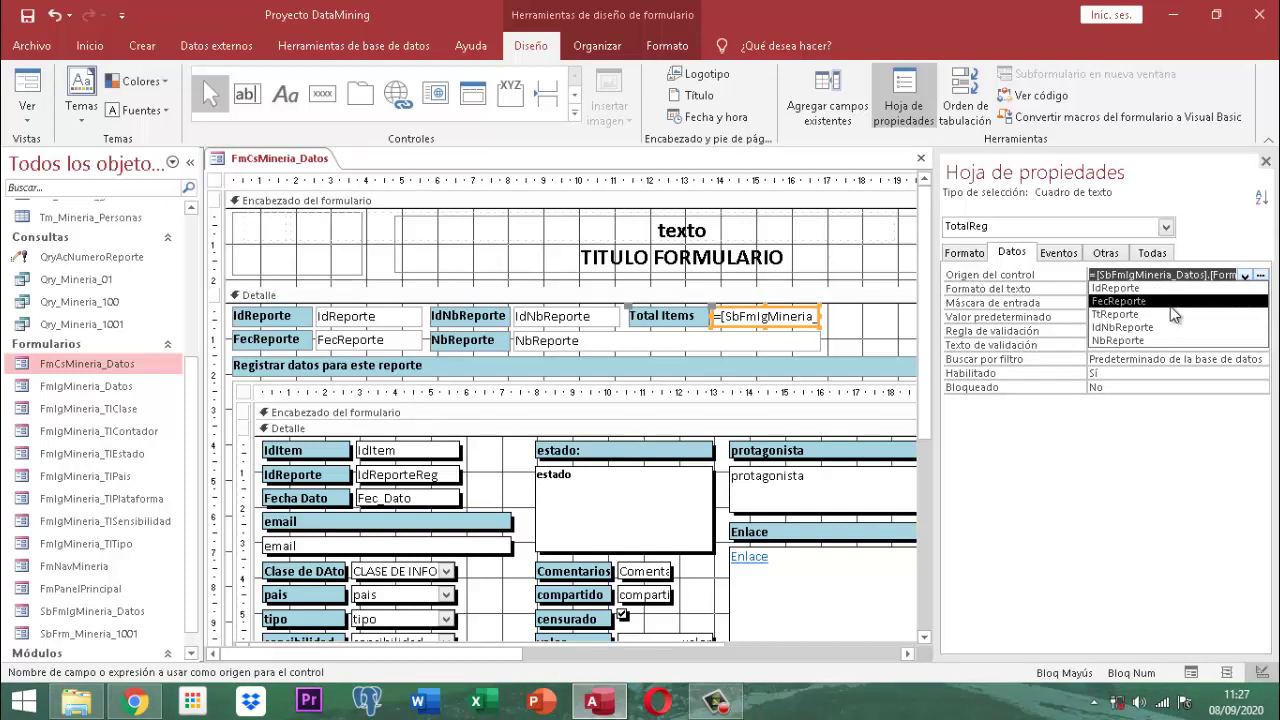
click(1114, 315)
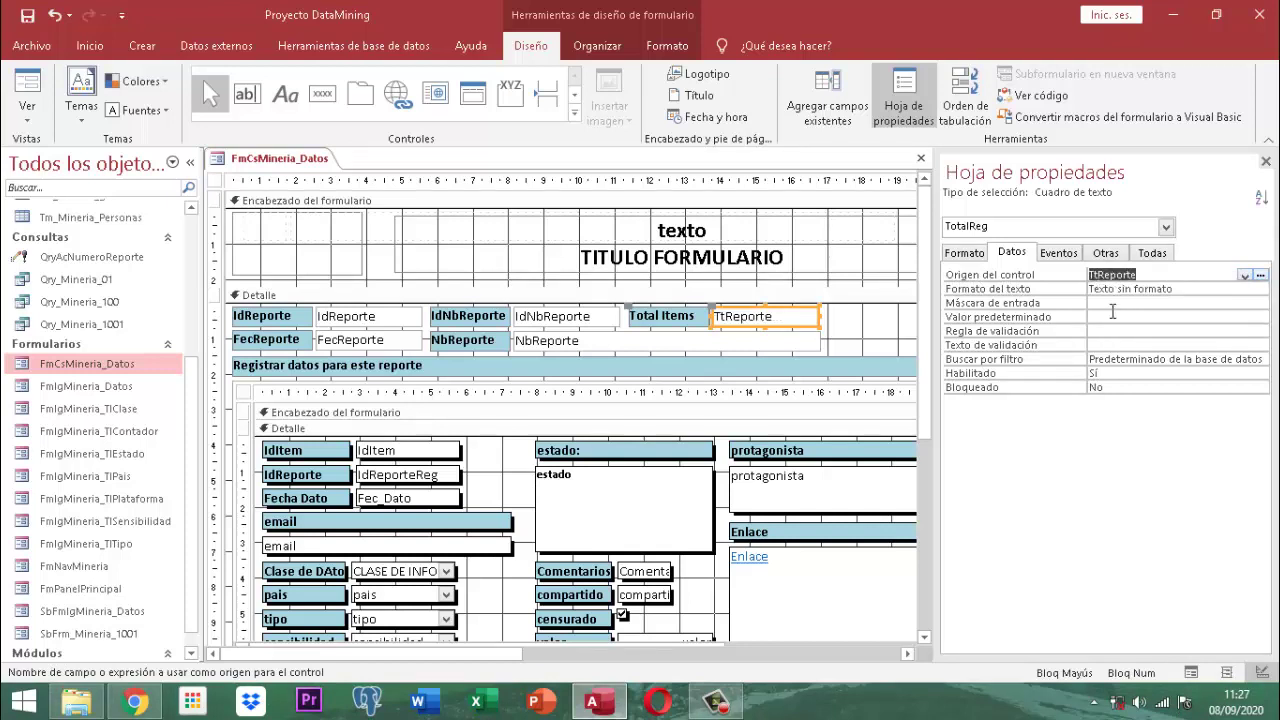
click(1266, 161)
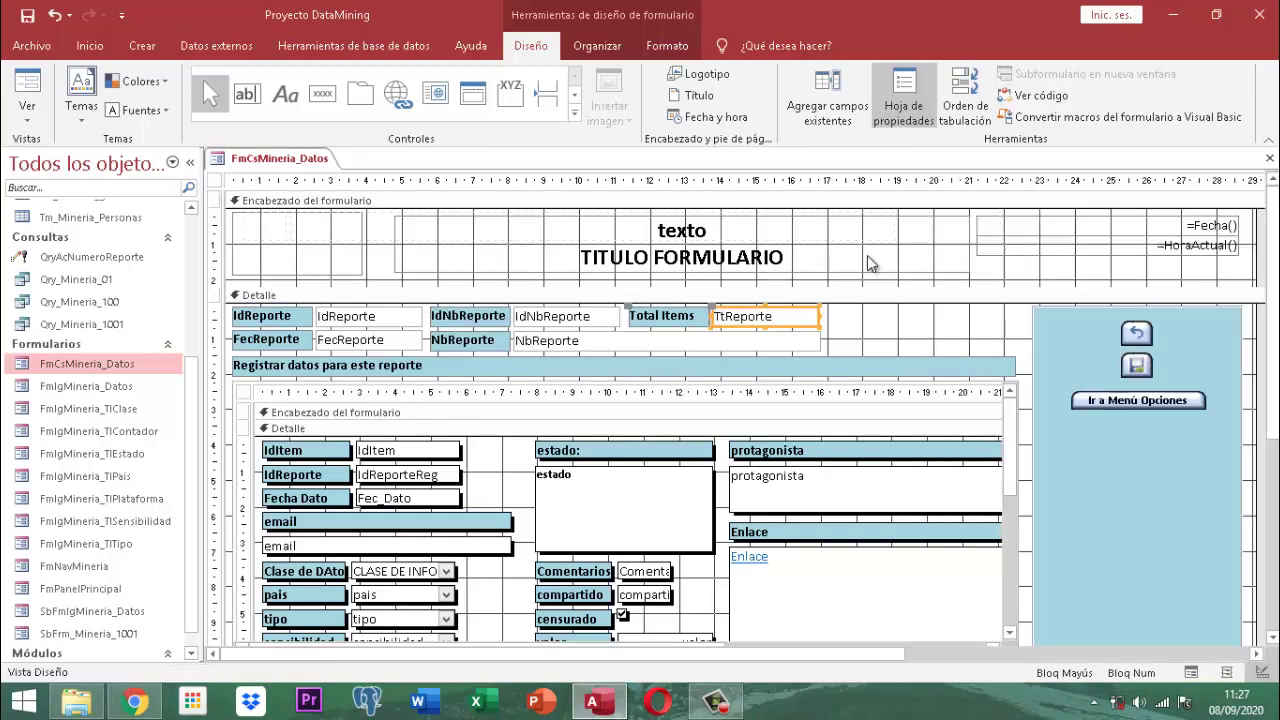
Step: Right-align the text in the Total Items text box and deselect it
click(652, 45)
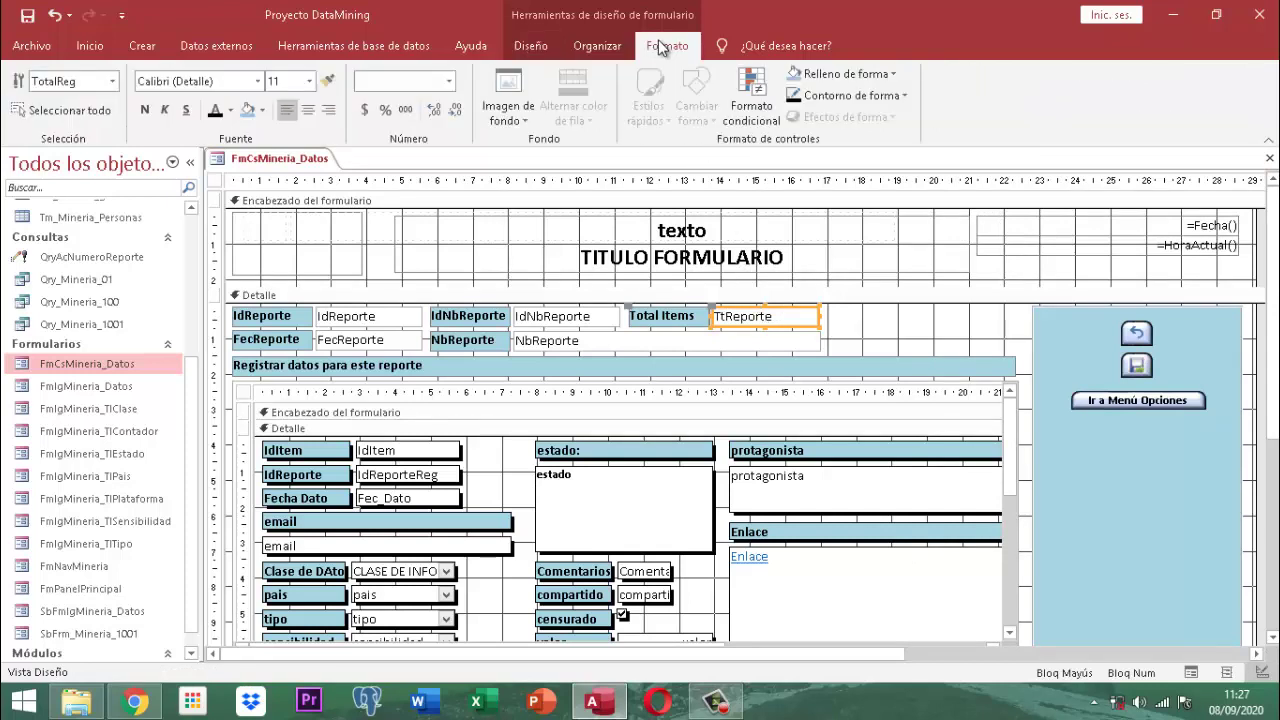
click(329, 111)
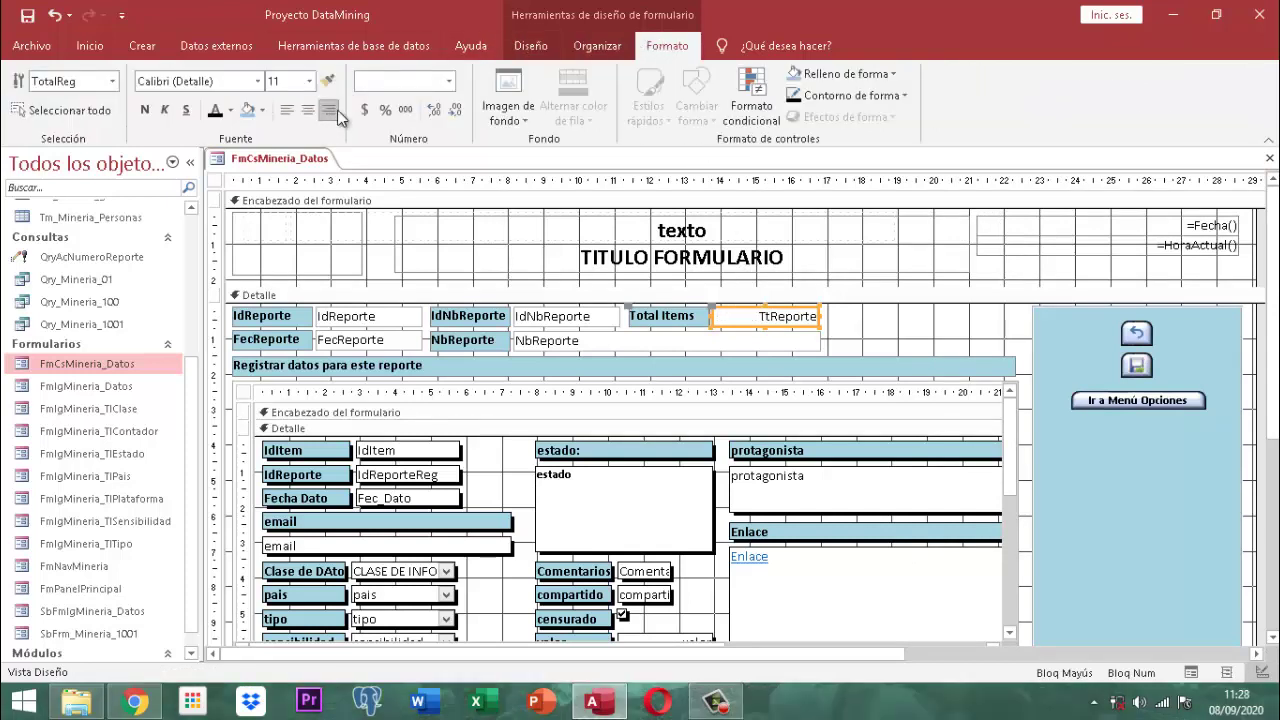
click(872, 341)
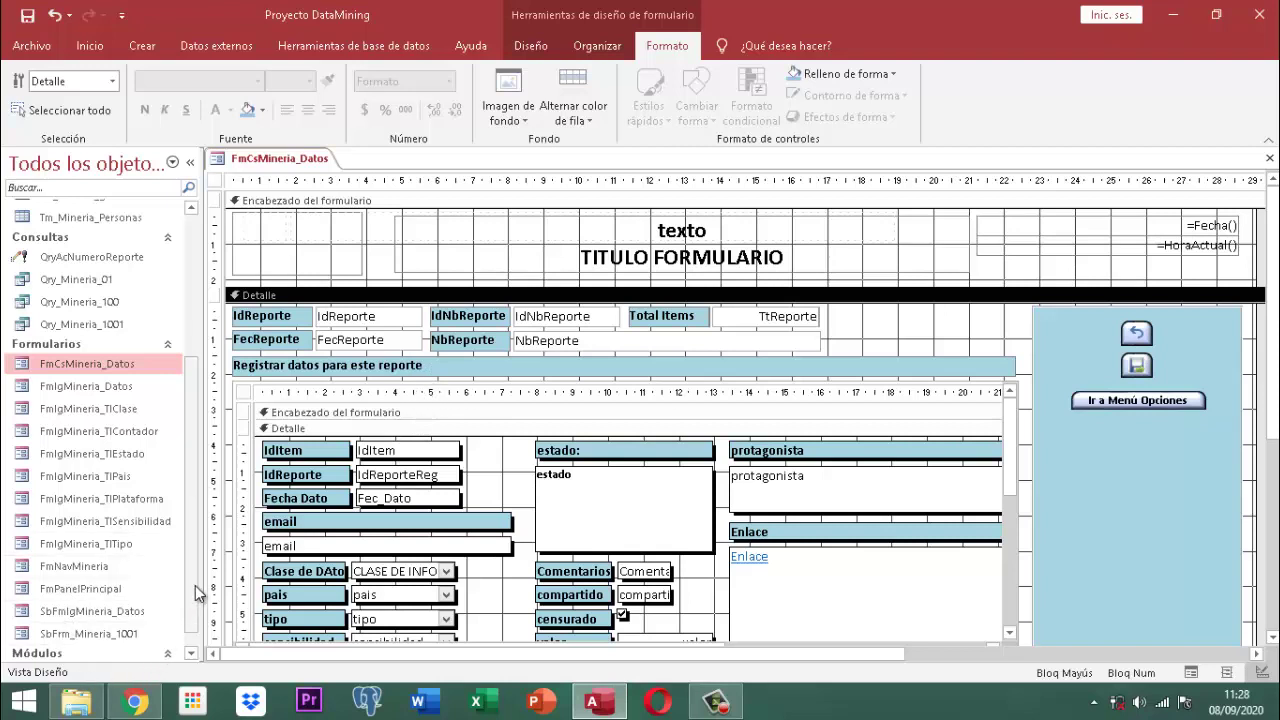
Step: Delete the "Registrar datos para este reporte" label and the old data subform from the detail section
click(190, 652)
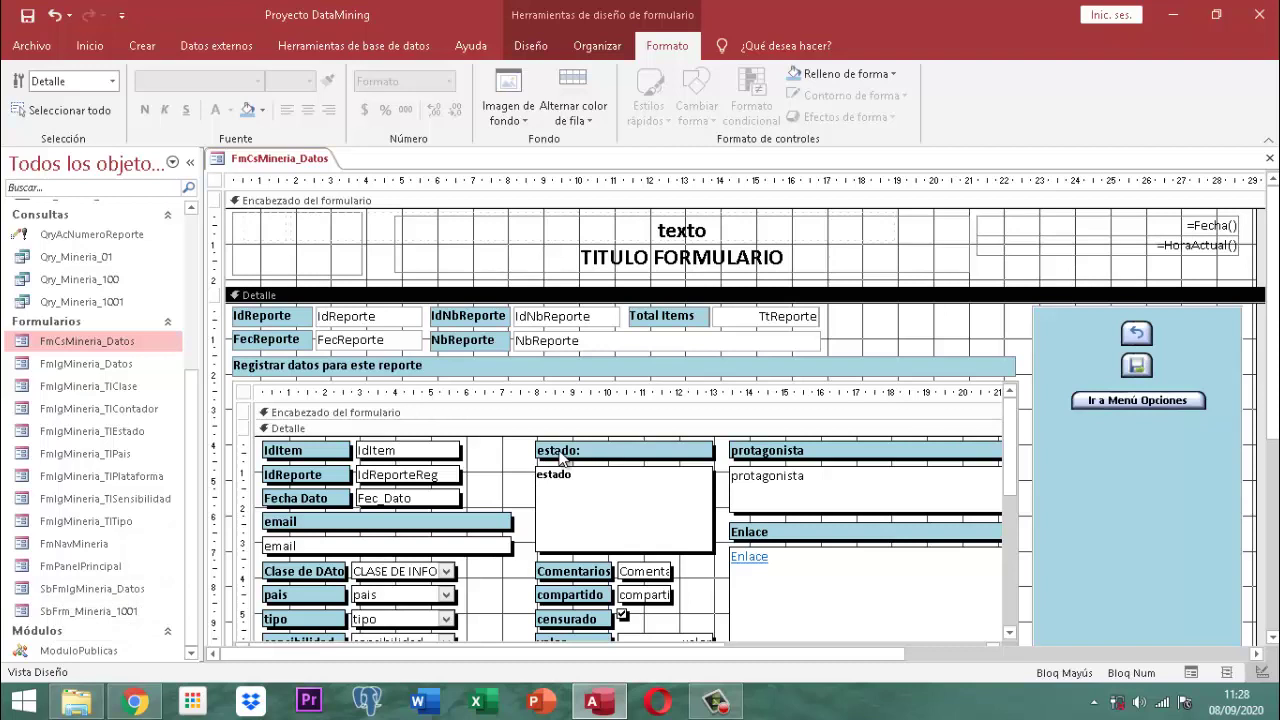
click(593, 366)
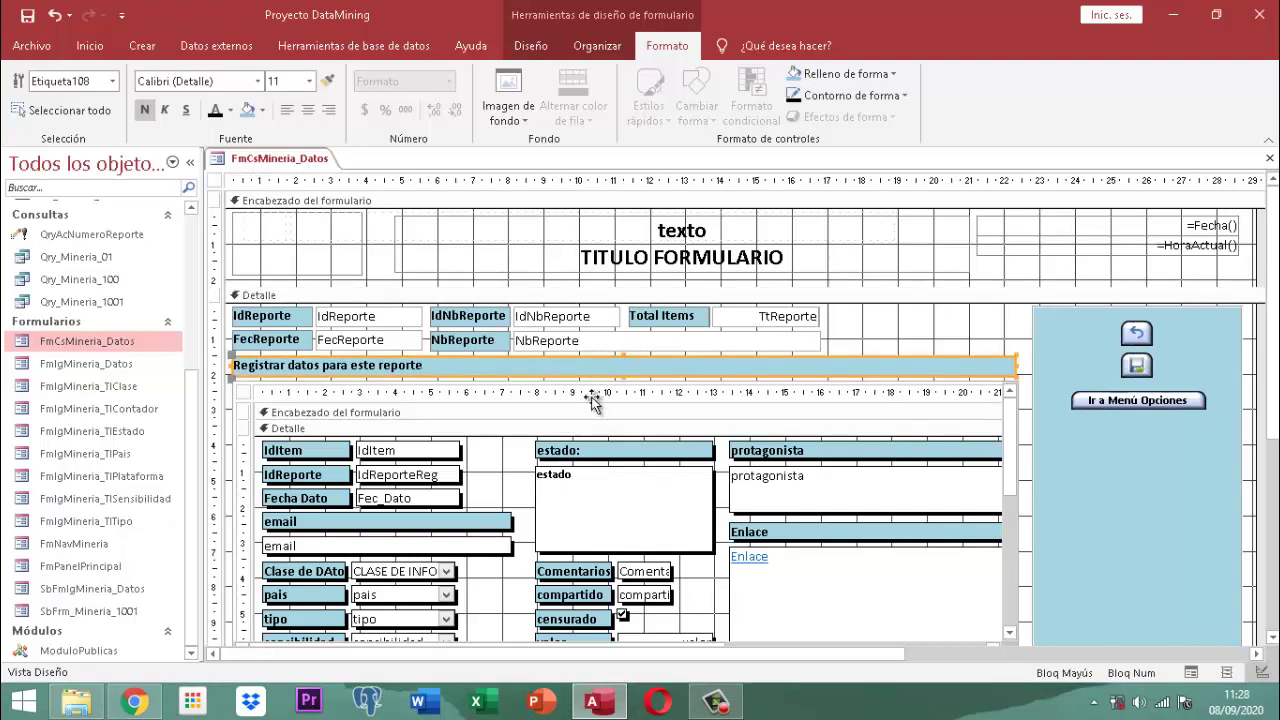
shift+click(591, 396)
key(Delete)
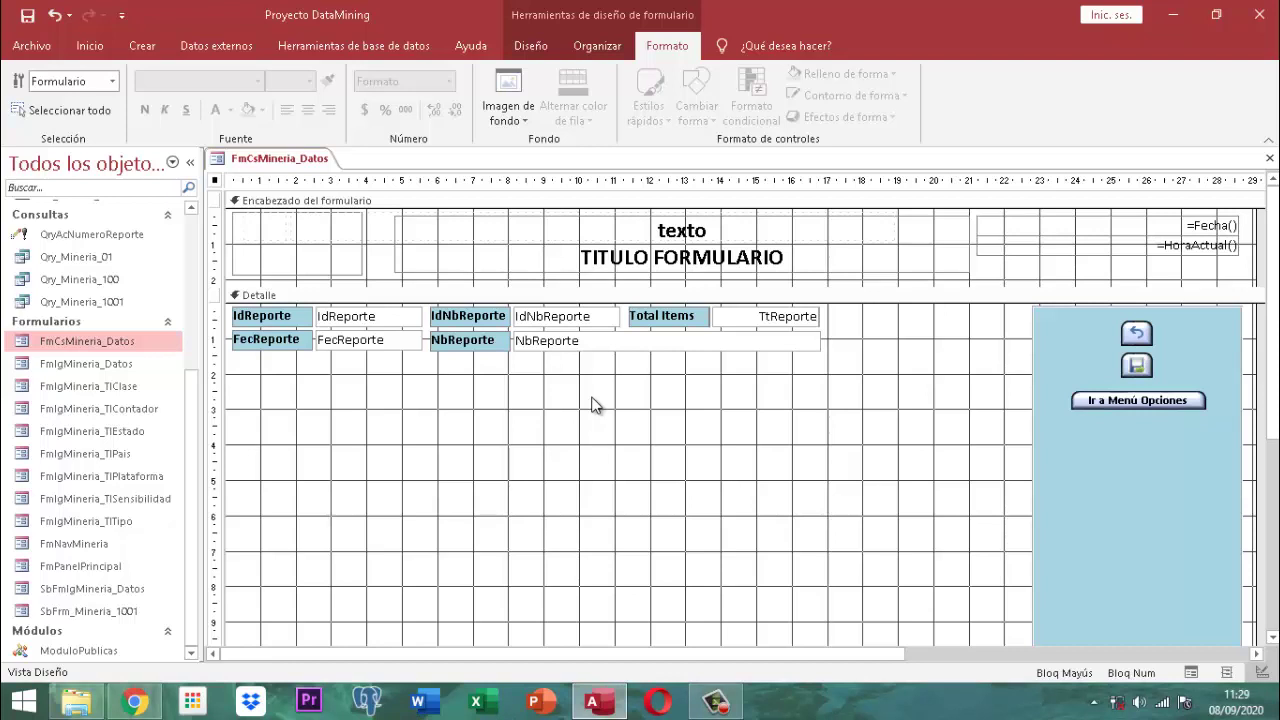
Step: Insert SbFrm_Mineria_1001 as a subform in the detail section and align it with its label directly below the report fields
click(96, 614)
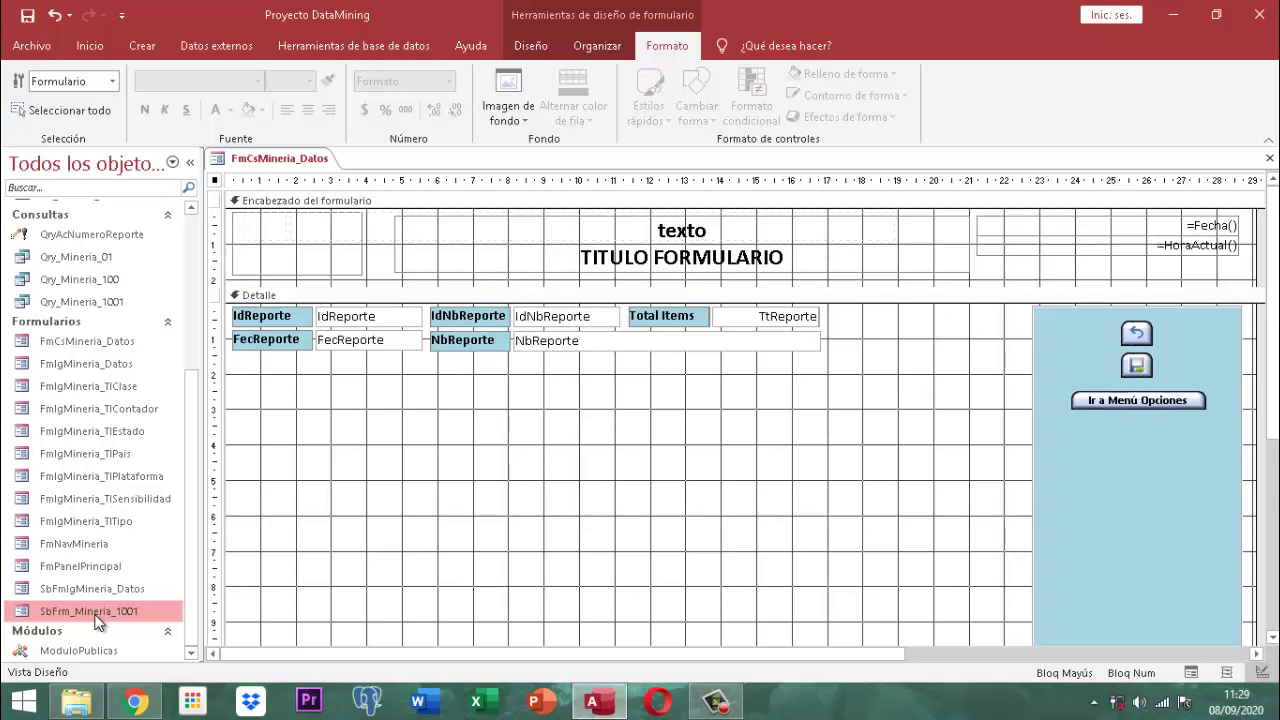
drag(97, 620, 279, 401)
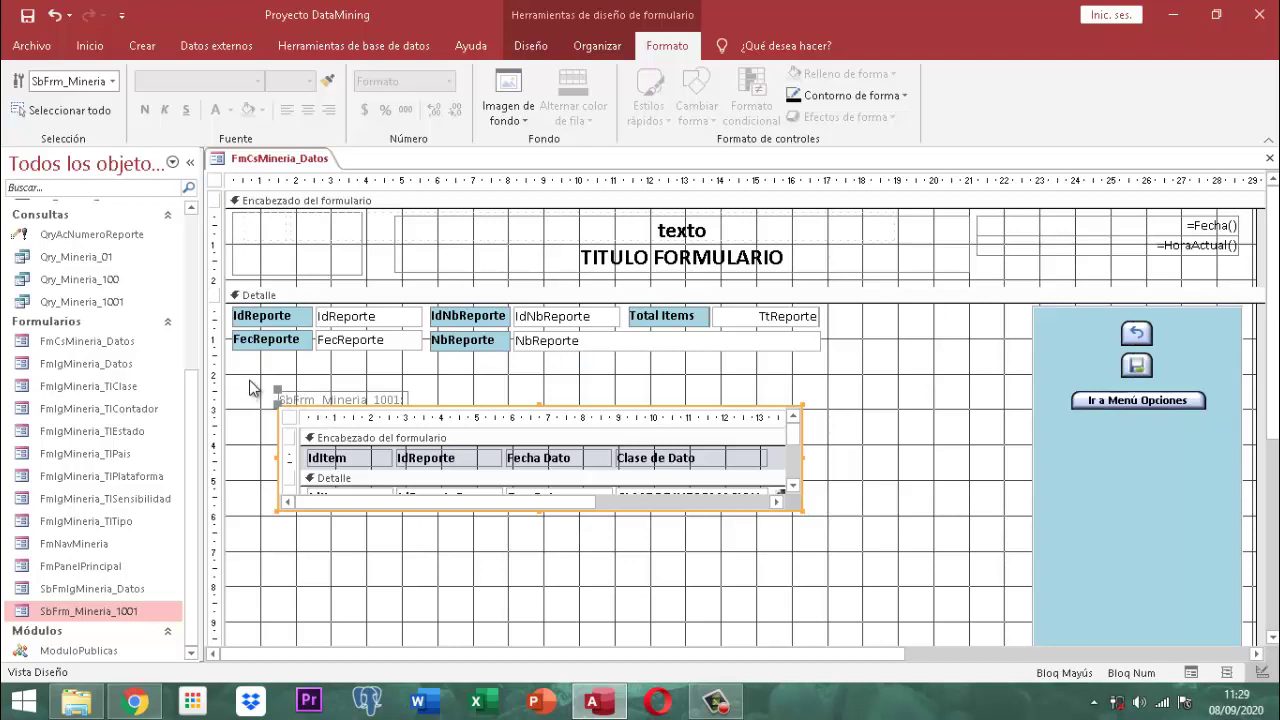
drag(259, 377, 314, 448)
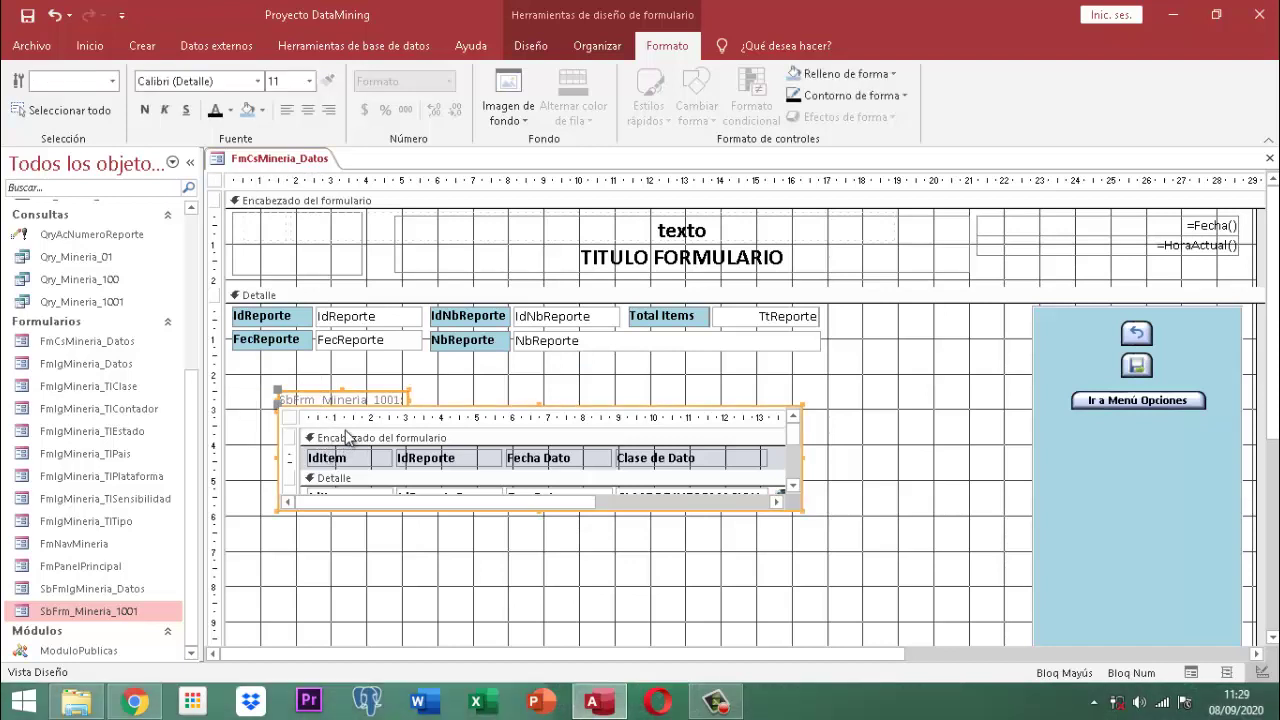
click(347, 437)
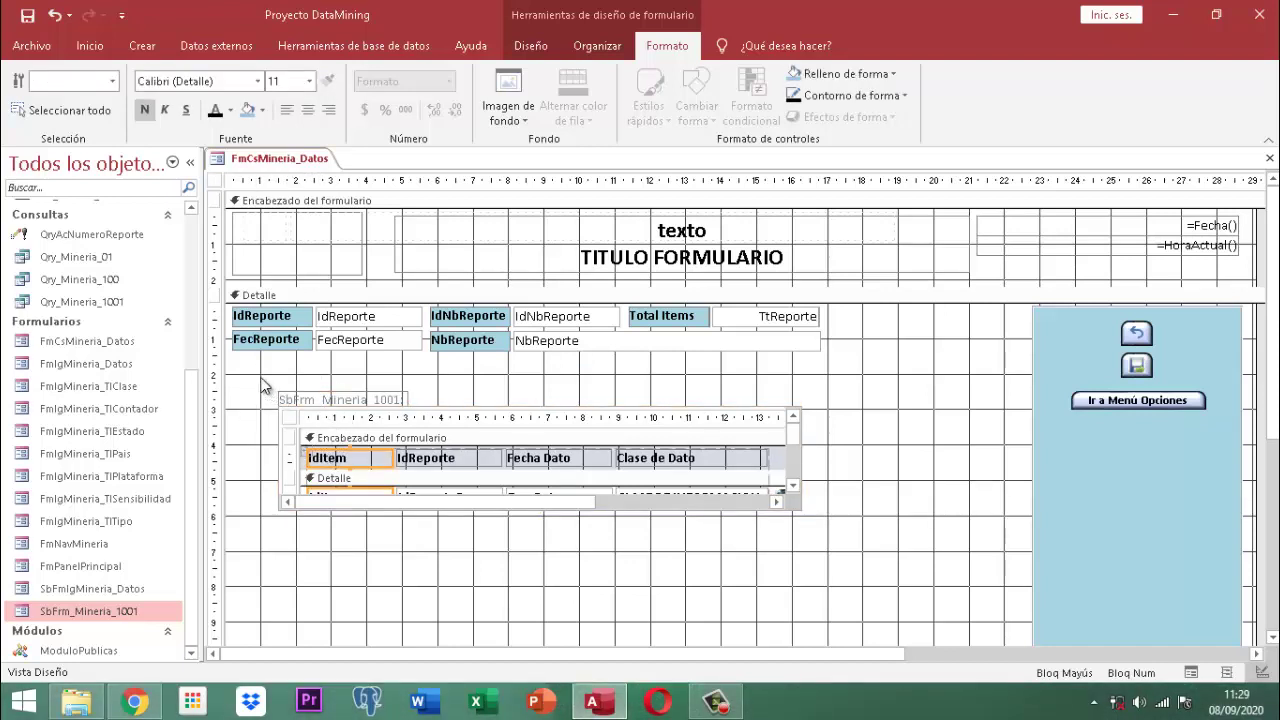
drag(262, 387, 338, 455)
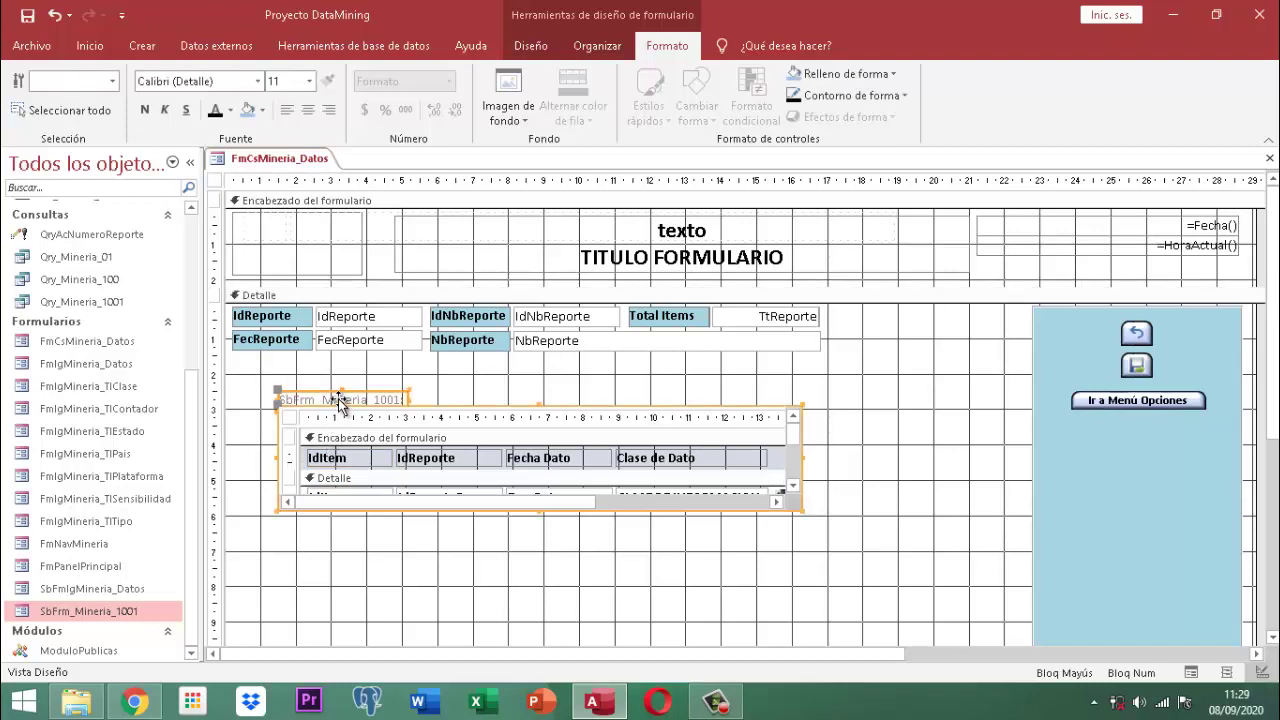
drag(312, 404, 277, 366)
click(337, 526)
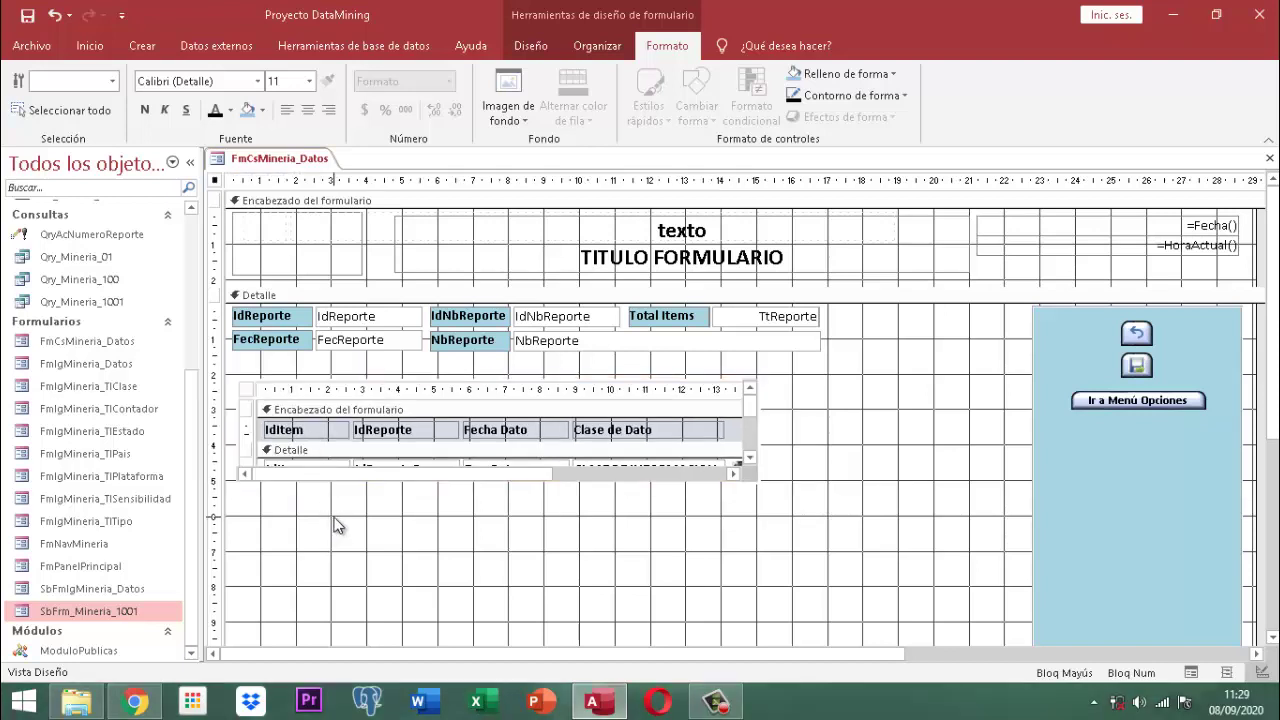
Step: Resize the SbFrm_Mineria_1001 subform by lowering its upper edge to leave a gap beneath its label
click(433, 389)
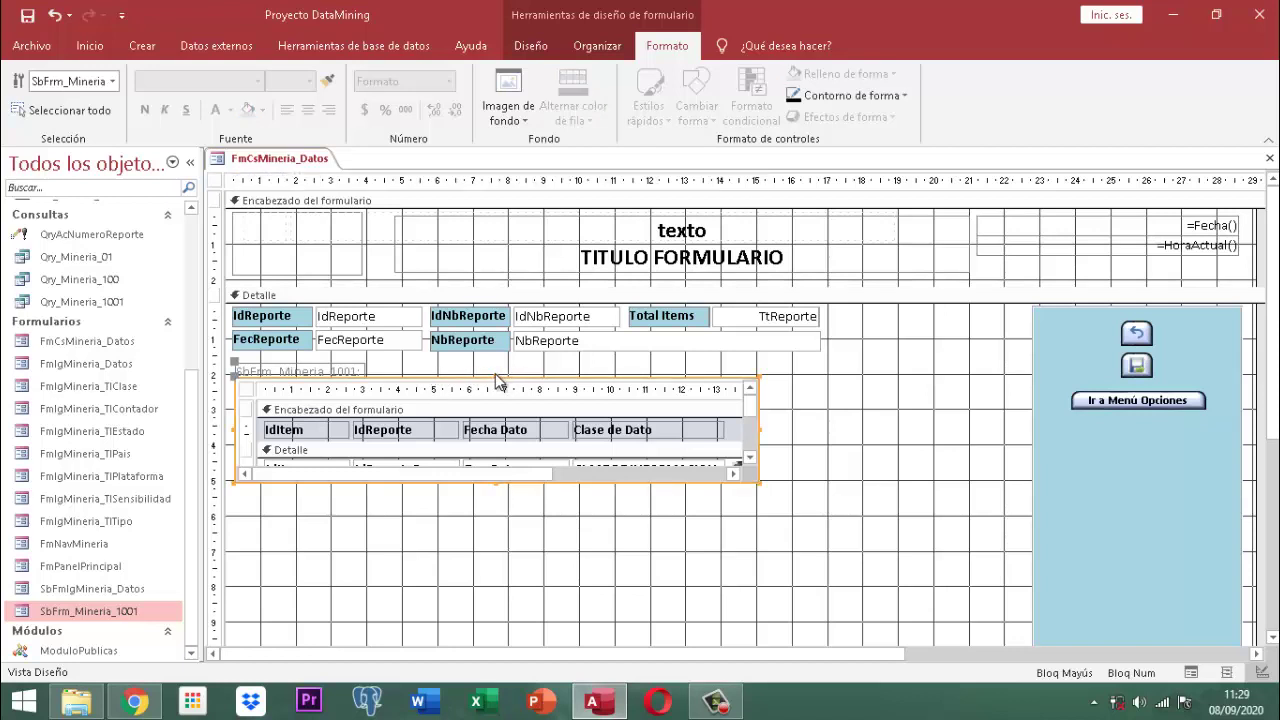
drag(493, 389, 494, 393)
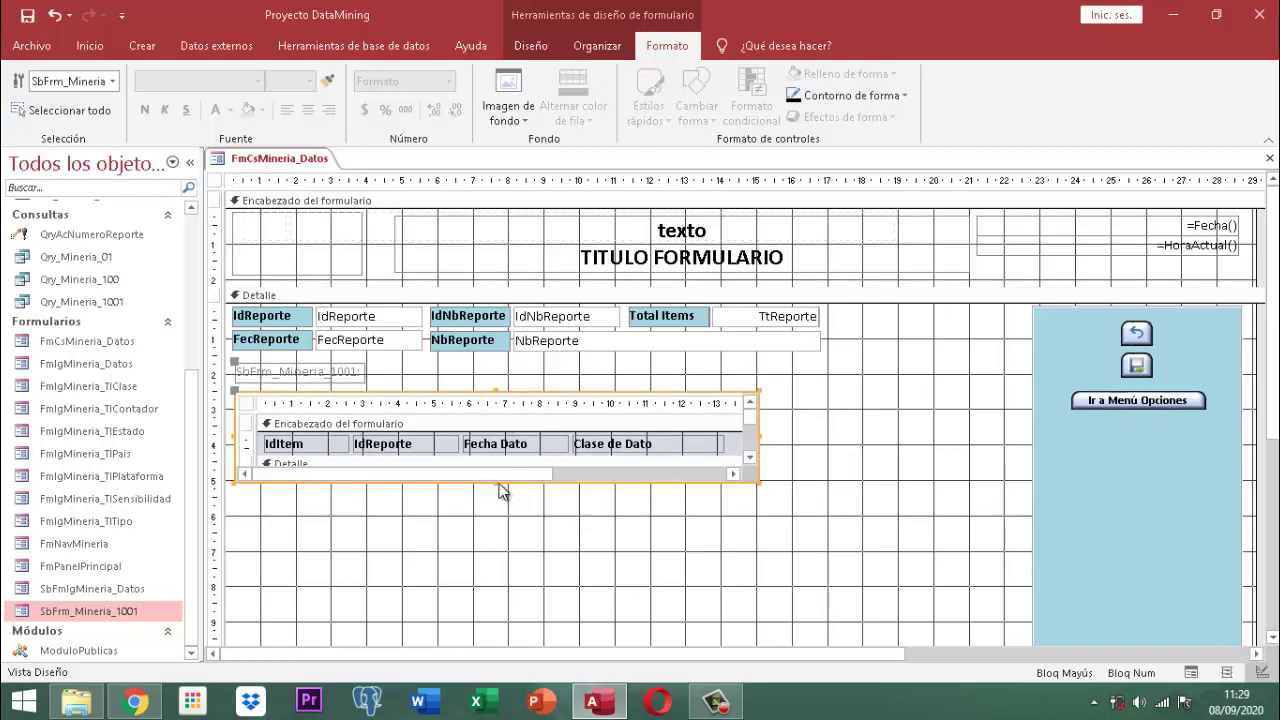
Step: Enlarge the SbFrm_Mineria_1001 subform control to show its detail row and reach the right edge of the NbReporte field
drag(495, 483, 493, 518)
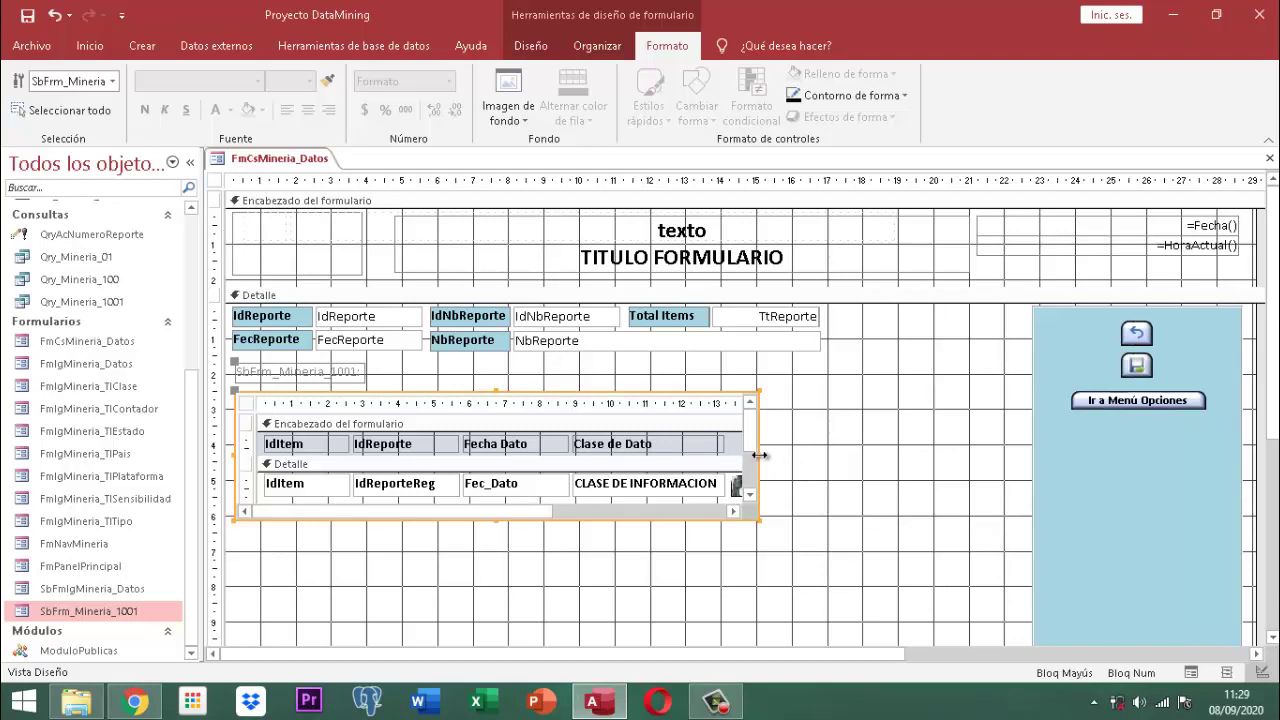
drag(764, 456, 823, 459)
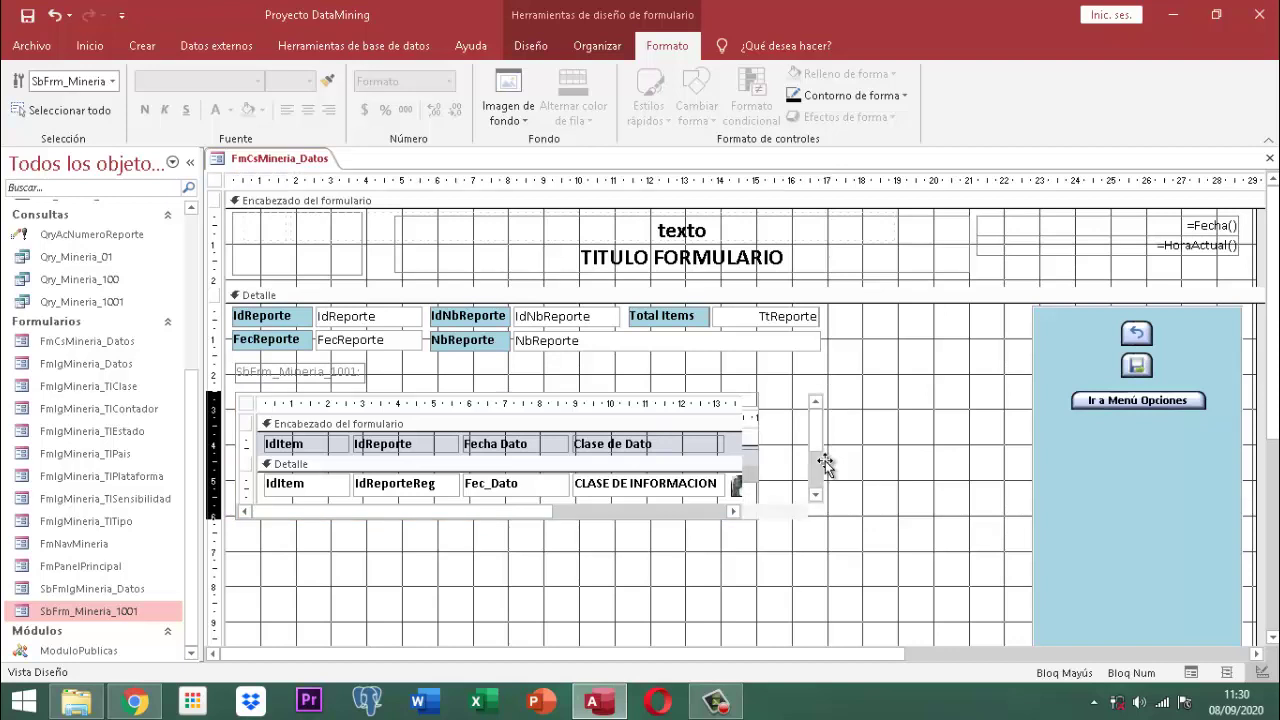
click(807, 574)
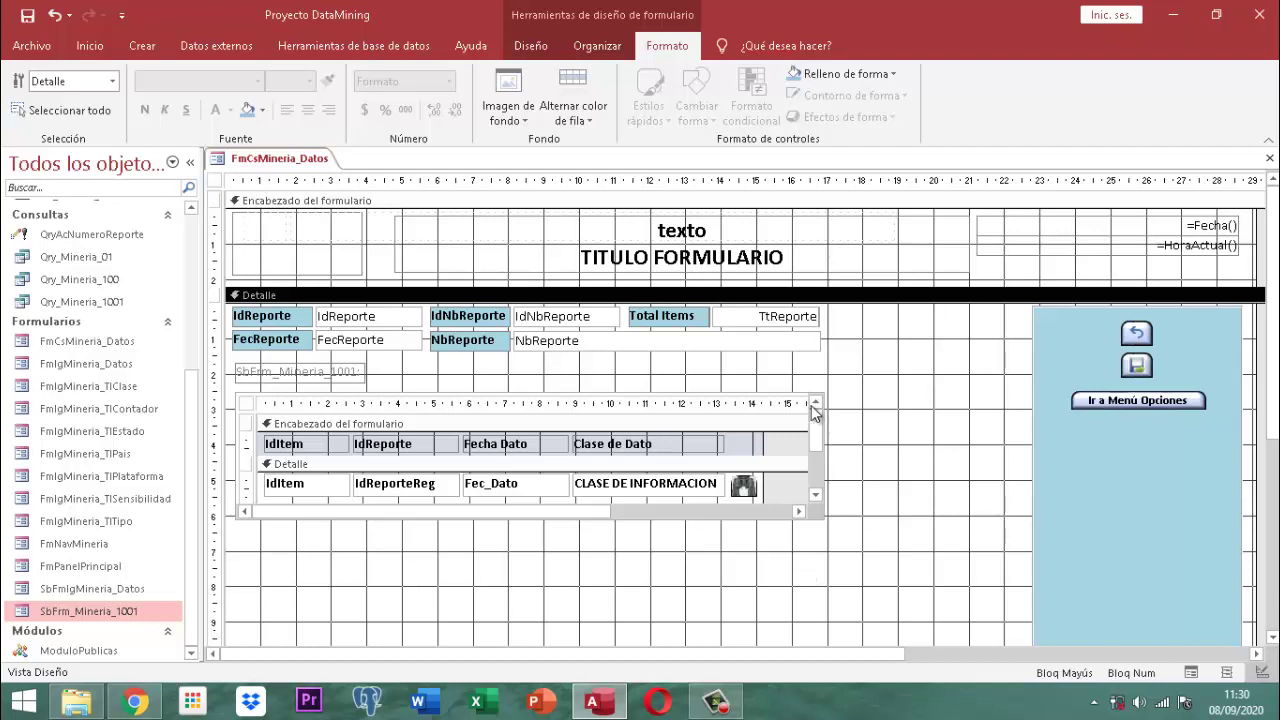
Step: Increase the form header's height to about 3.5 cm and move the date and time fields below the title, ending at 17 cm
click(490, 284)
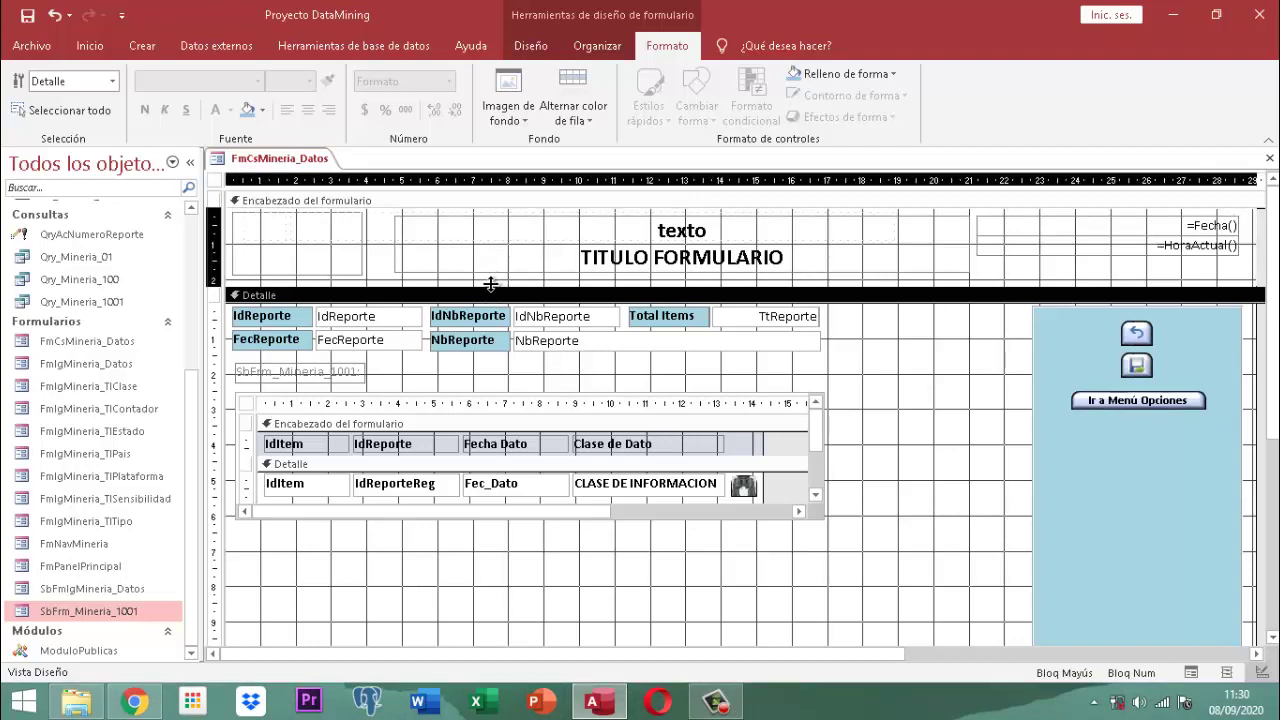
drag(490, 288, 491, 333)
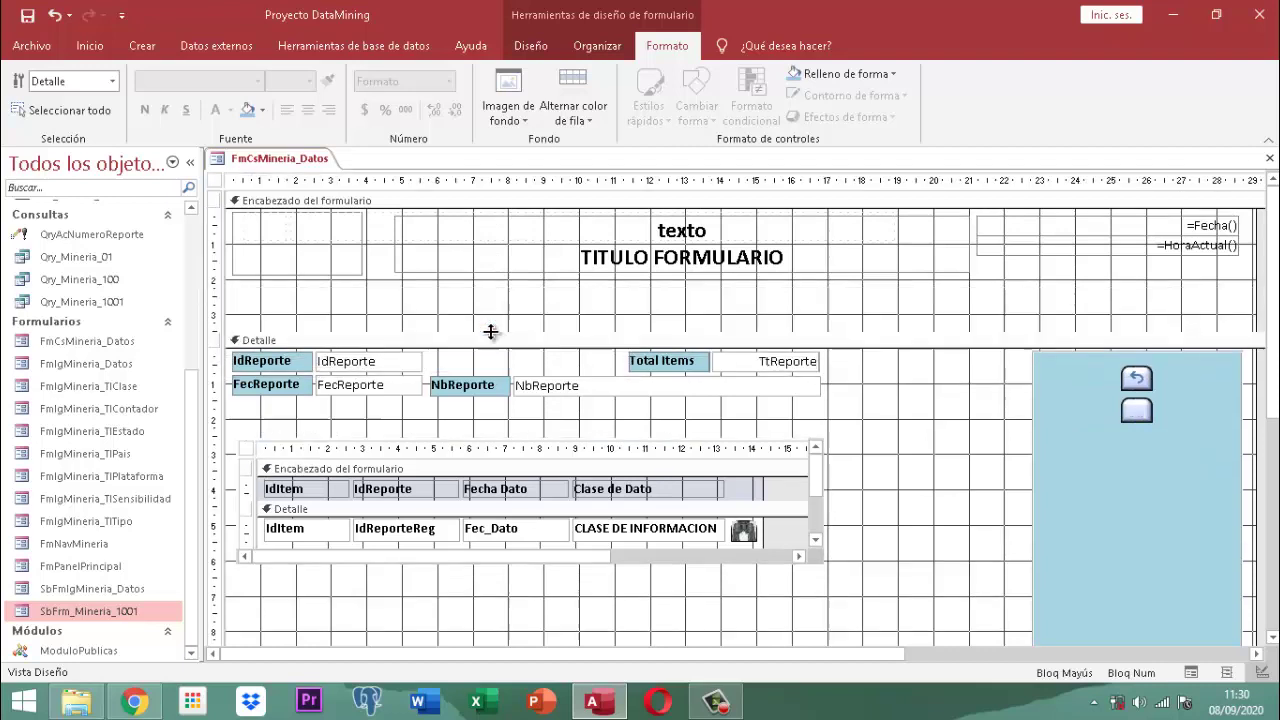
click(1234, 290)
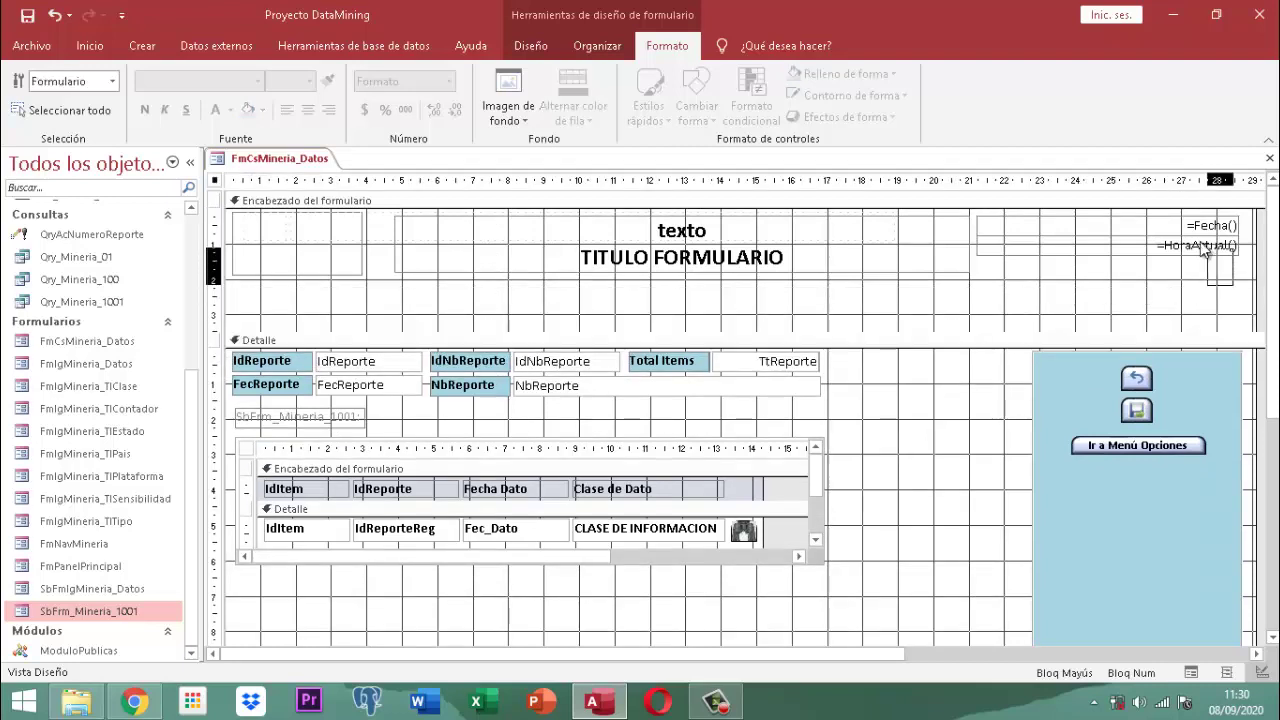
drag(1140, 225, 718, 302)
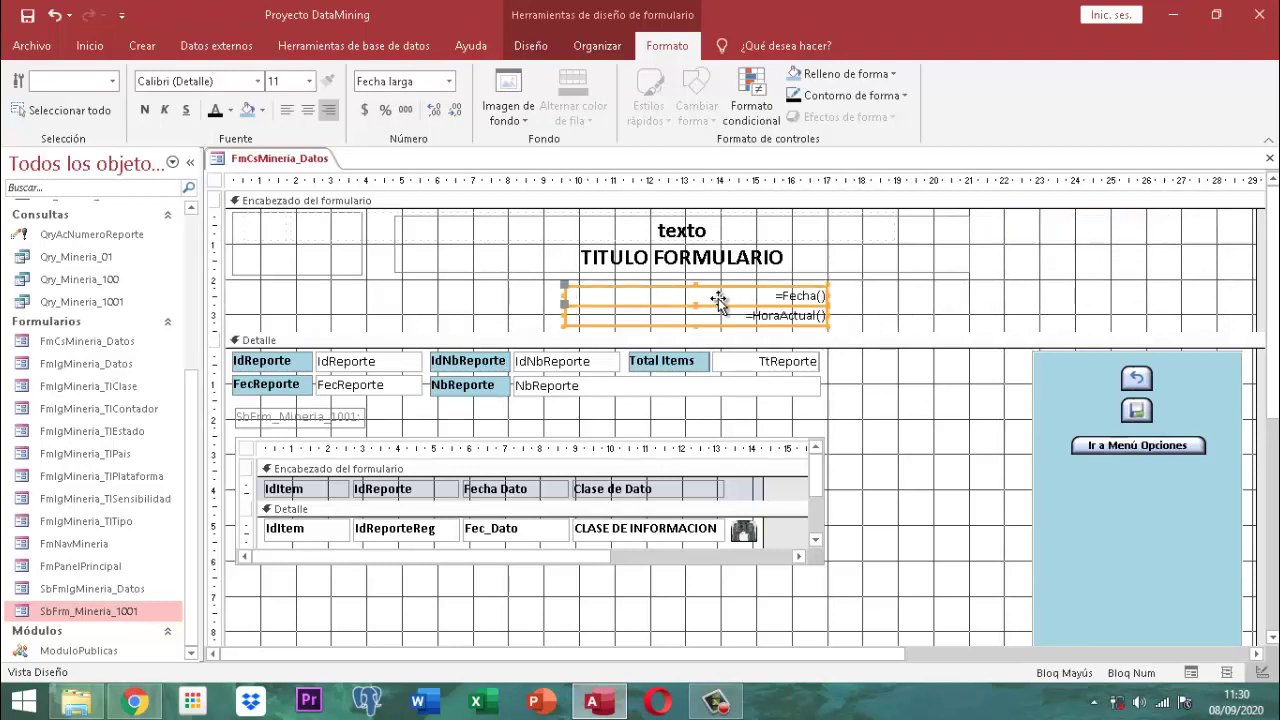
click(1040, 225)
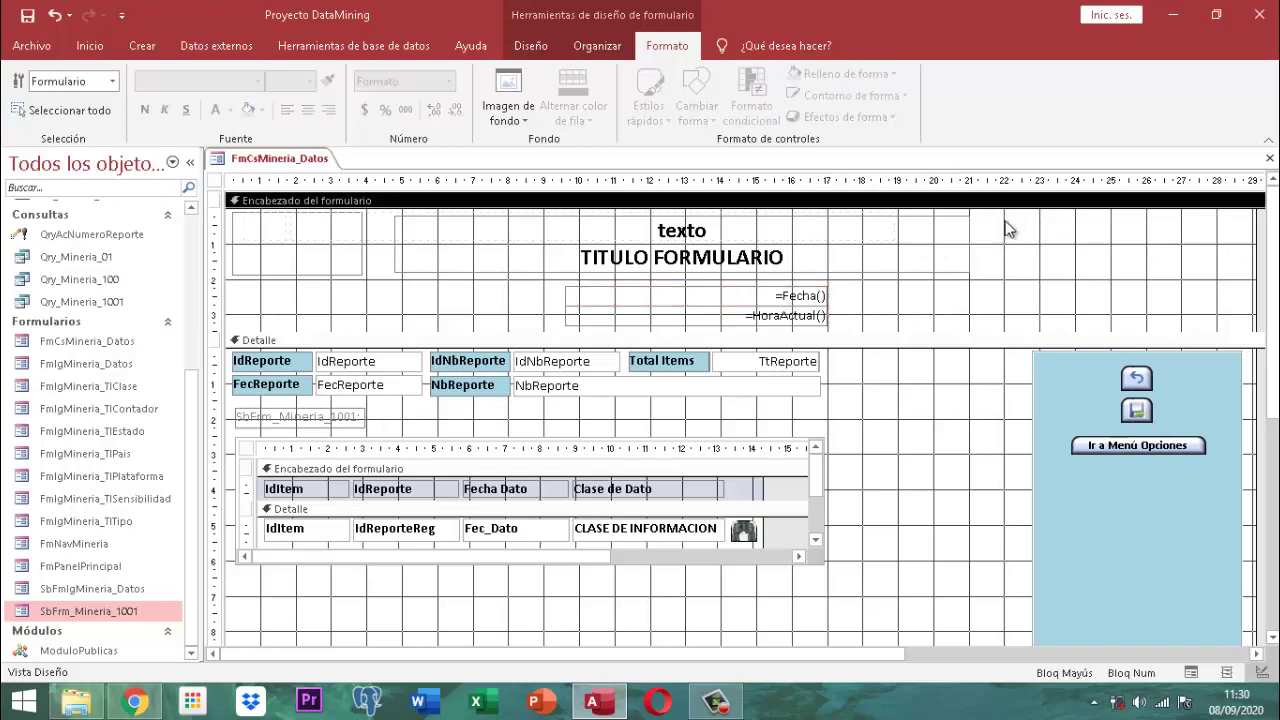
Step: Narrow the TITULO FORMULARIO label so its right edge lines up with the date and time fields at 17 cm
drag(1005, 228, 900, 280)
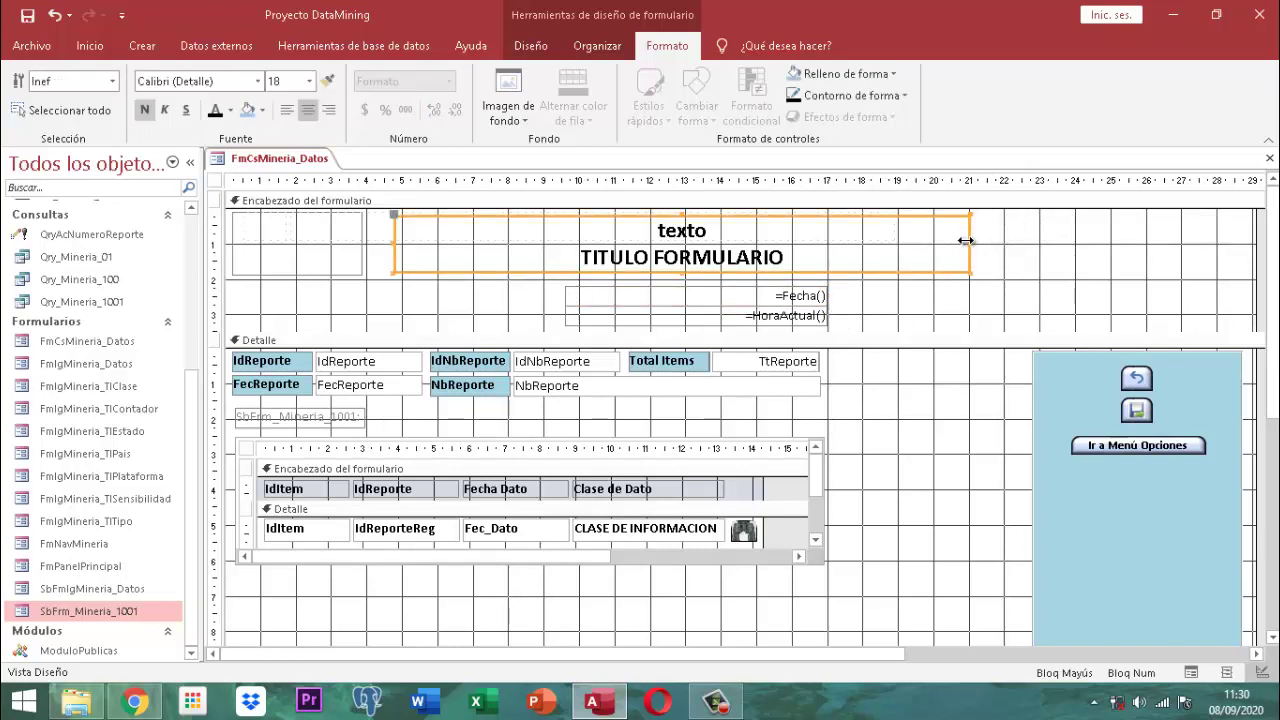
drag(971, 240, 825, 261)
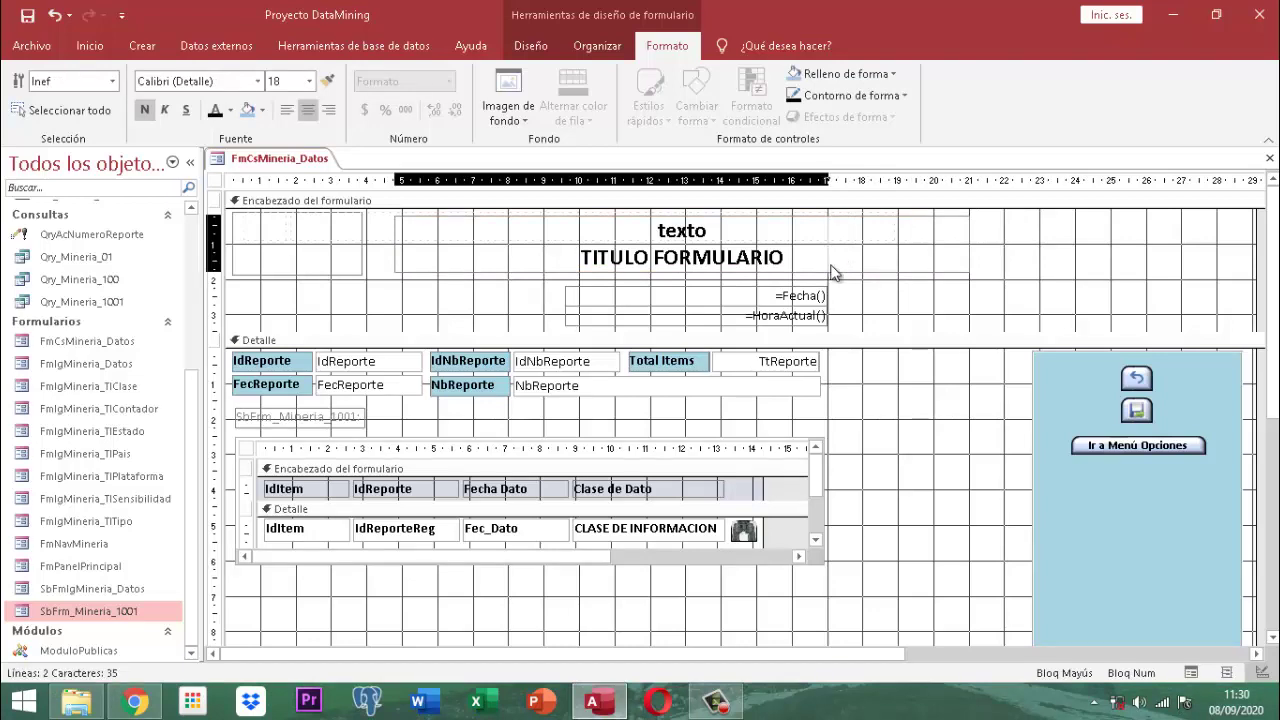
click(908, 252)
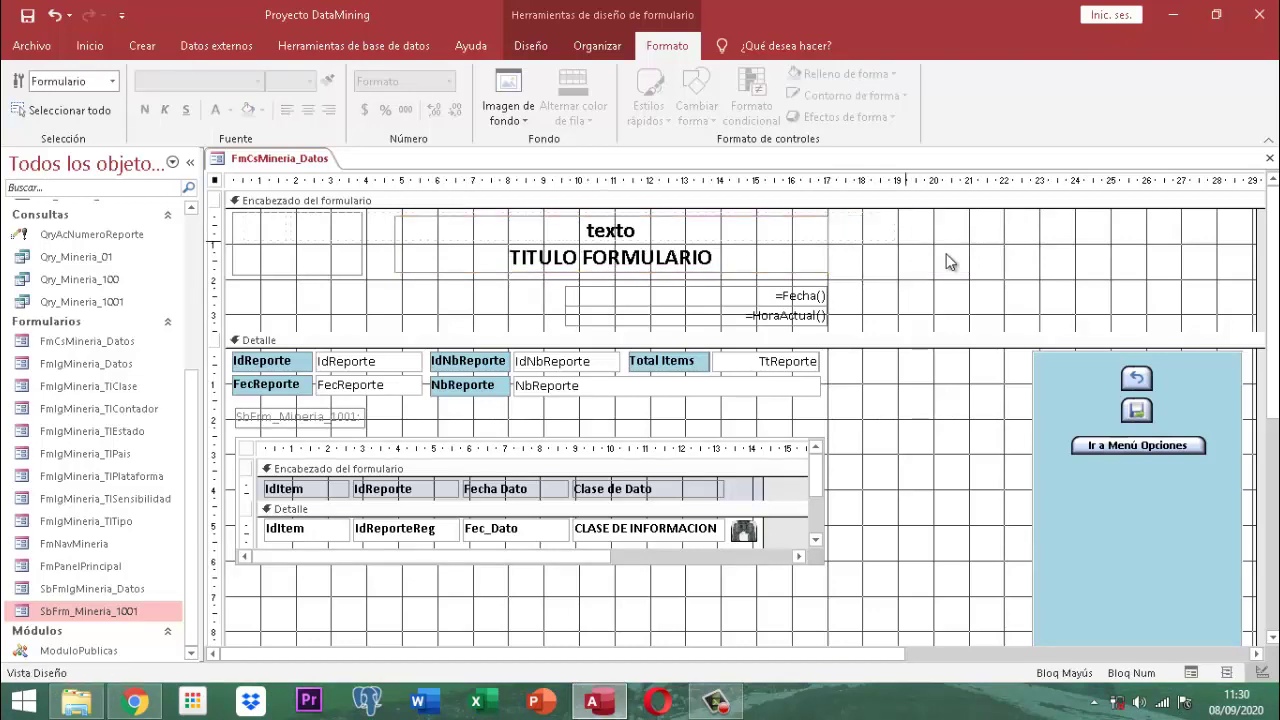
Step: Move the undo, save and Ir a Menú Opciones buttons into a stack beside the report fields, making the menu button taller
scroll(1151, 474, down, 1)
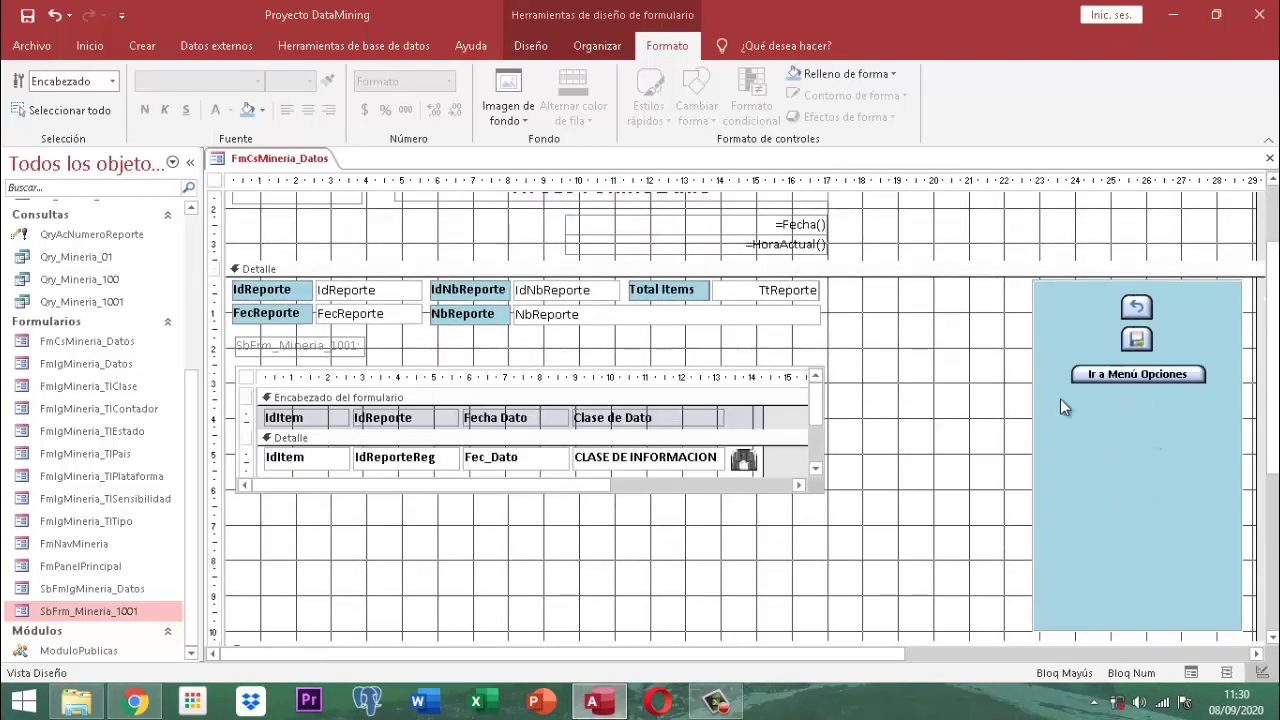
click(1138, 308)
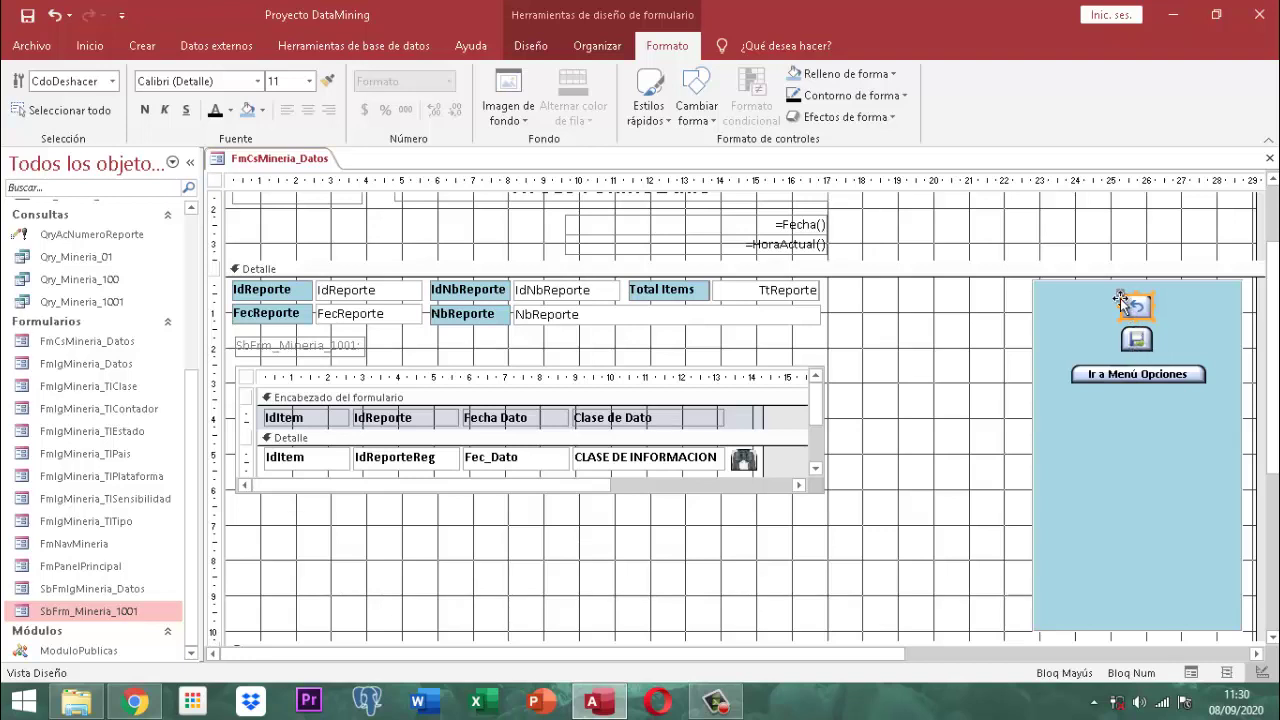
drag(1130, 318, 846, 316)
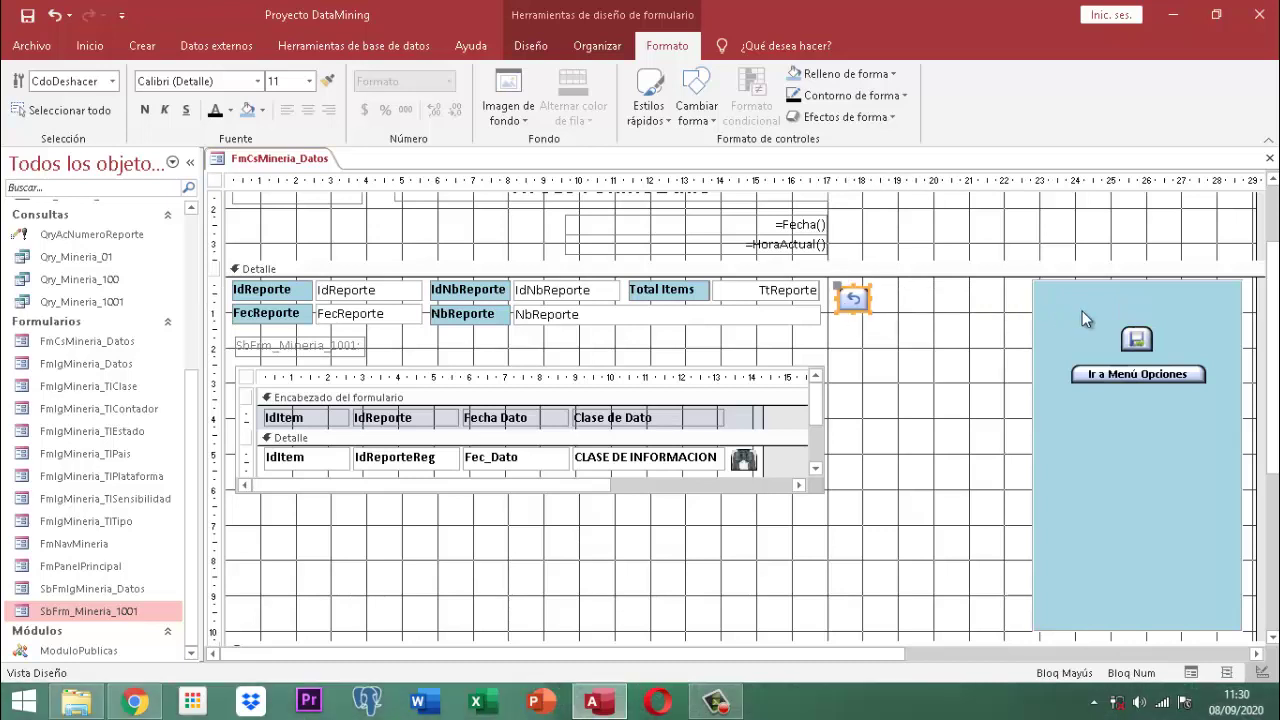
click(1130, 338)
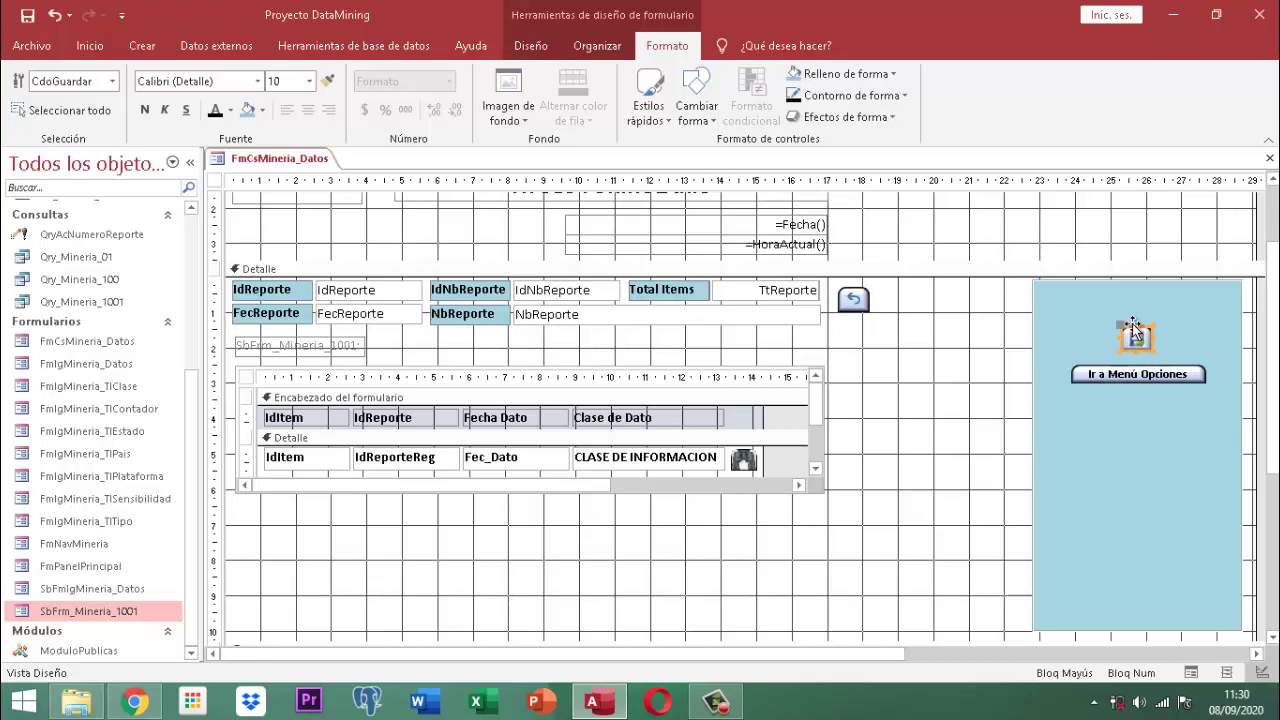
mouse_move(1140, 330)
mouse_down()
mouse_move(963, 300)
mouse_move(856, 326)
mouse_up()
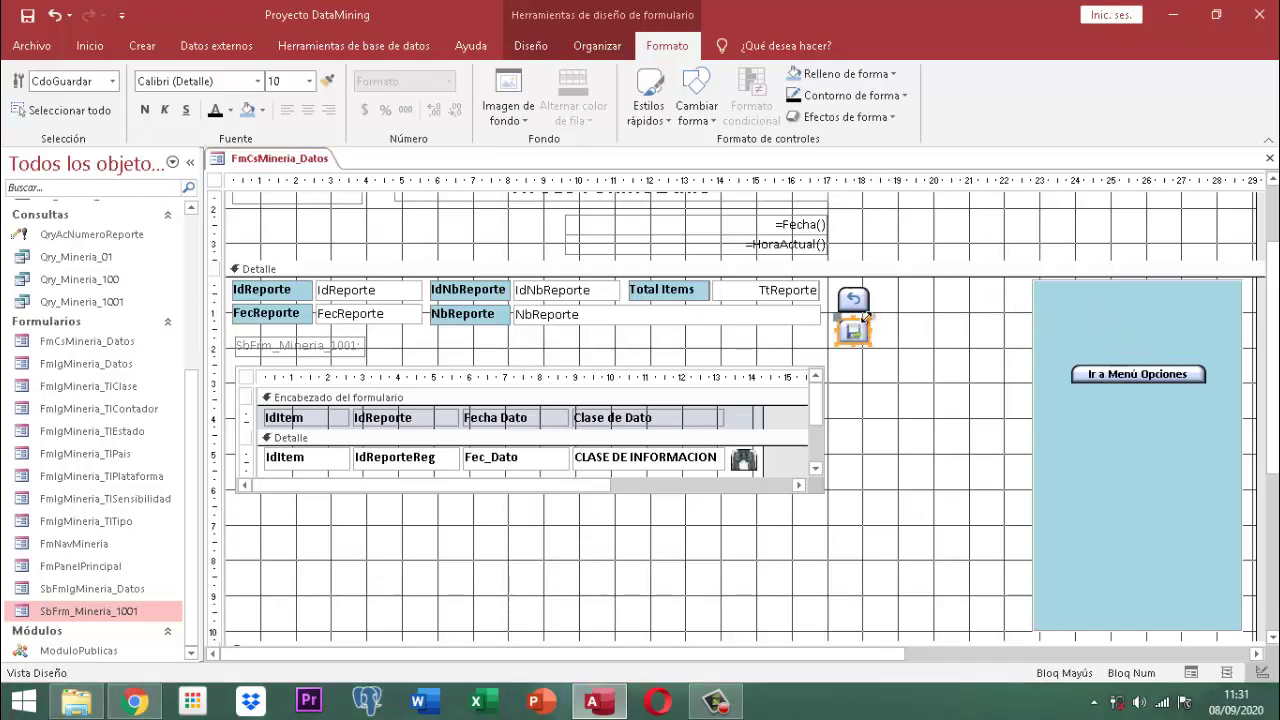
click(947, 318)
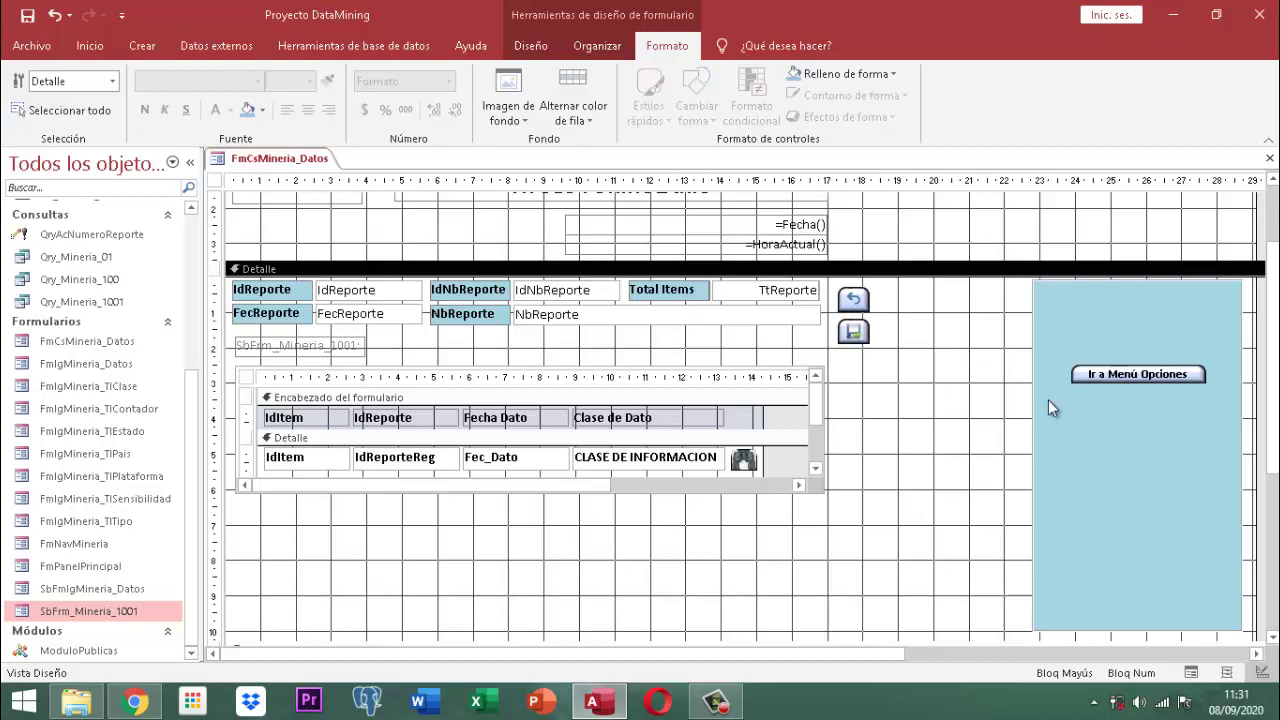
click(1154, 379)
mouse_move(1133, 386)
mouse_down()
mouse_move(895, 364)
mouse_move(900, 396)
mouse_up()
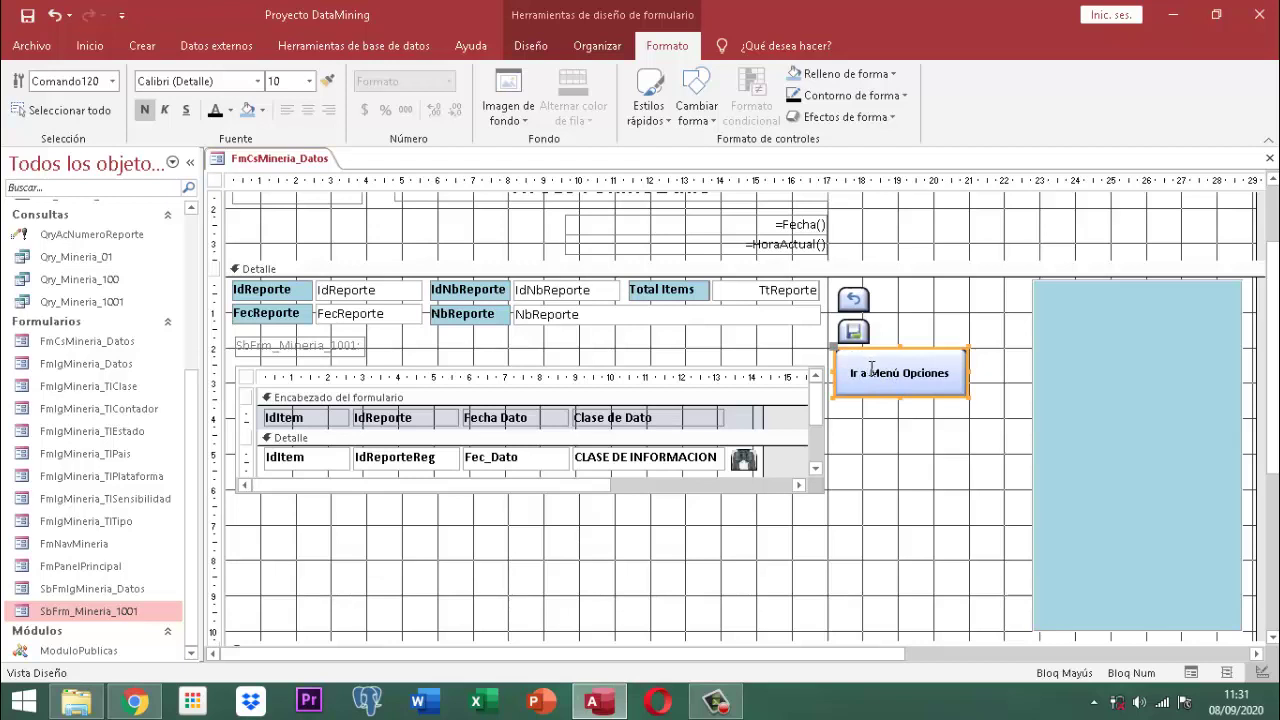
Step: Split the menu button's caption onto three lines: Ir a, Menú, Opciones
click(993, 375)
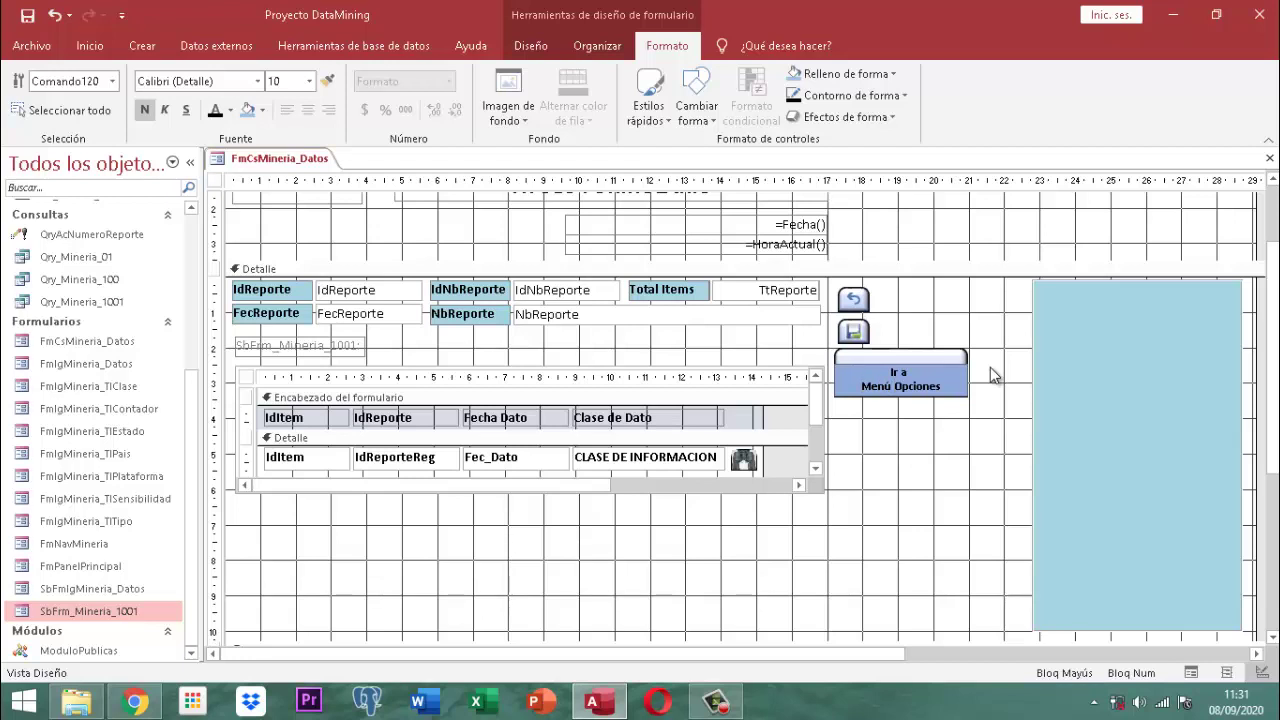
key(ctrl+Return)
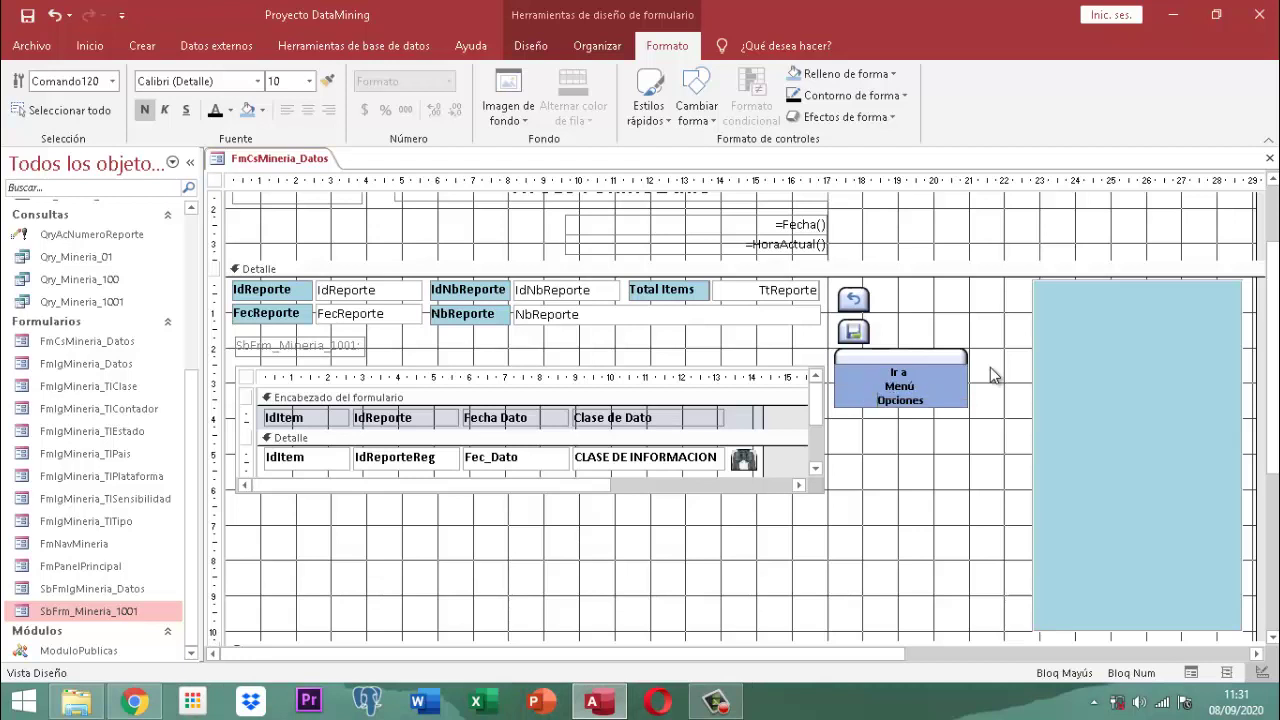
click(992, 375)
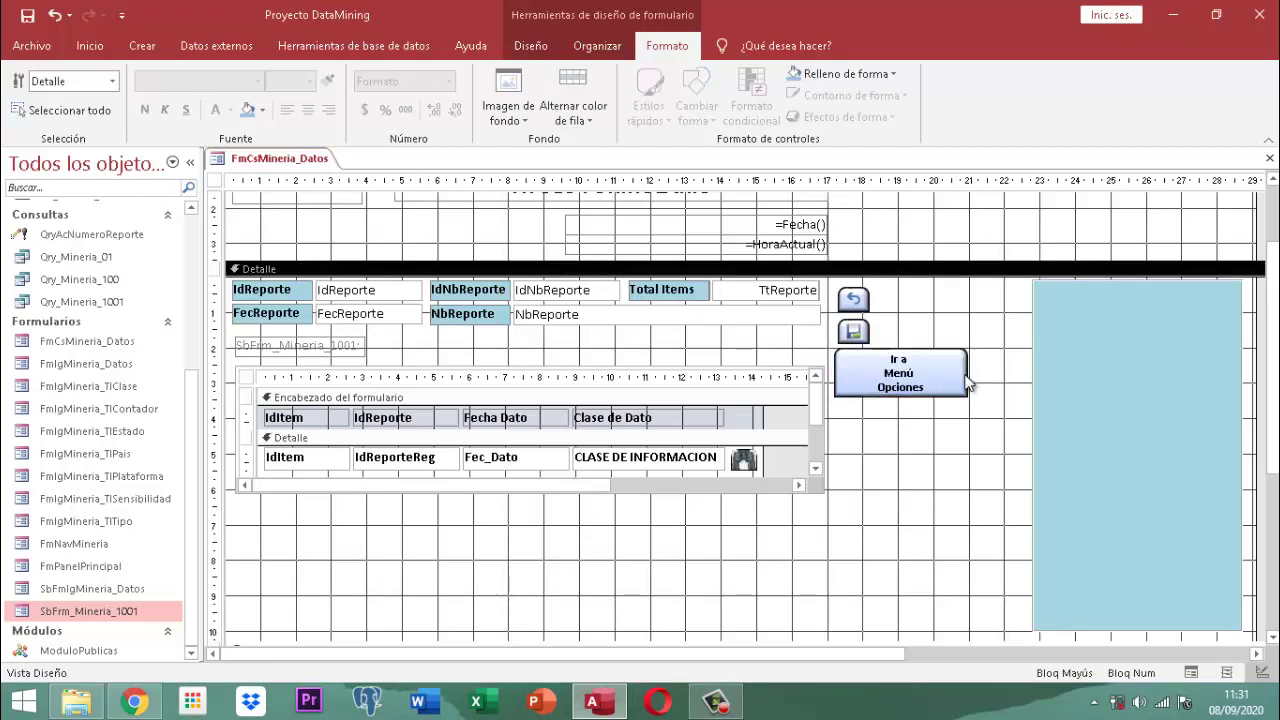
Step: Narrow the Ir a Menú Opciones button to about 1.8 cm wide so it just fits its three-line caption
click(965, 373)
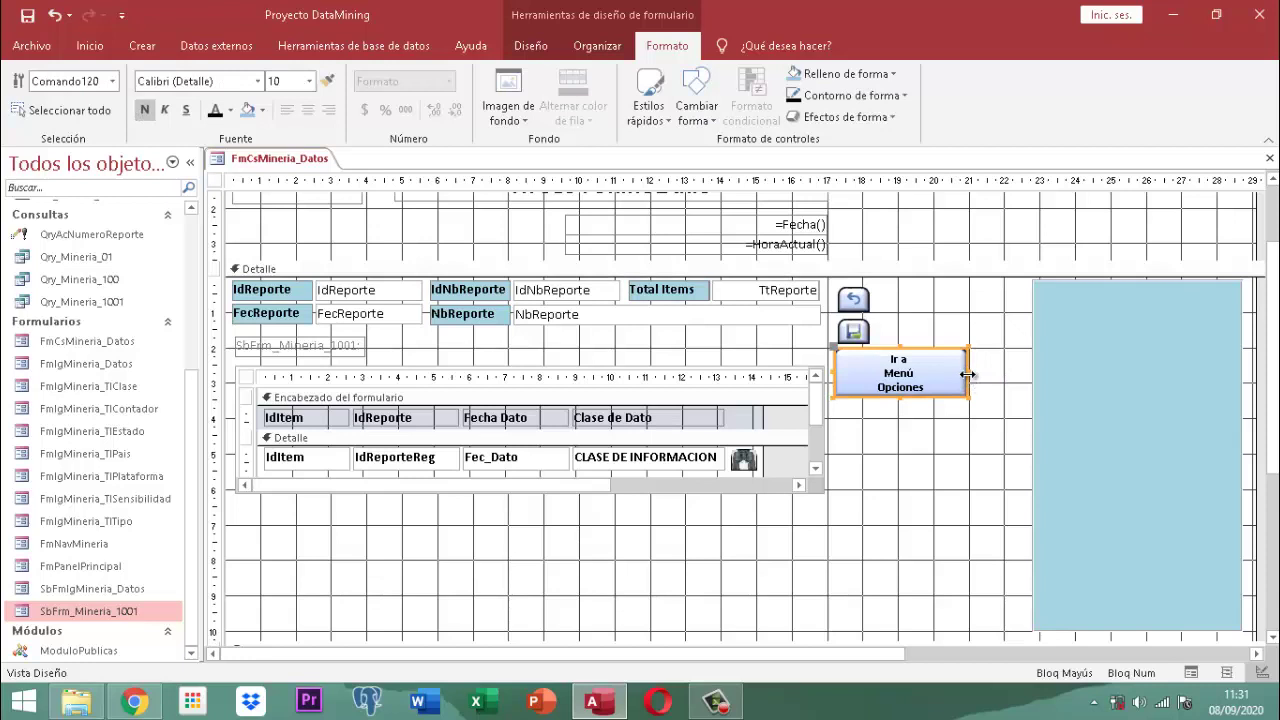
drag(967, 374, 890, 390)
click(922, 378)
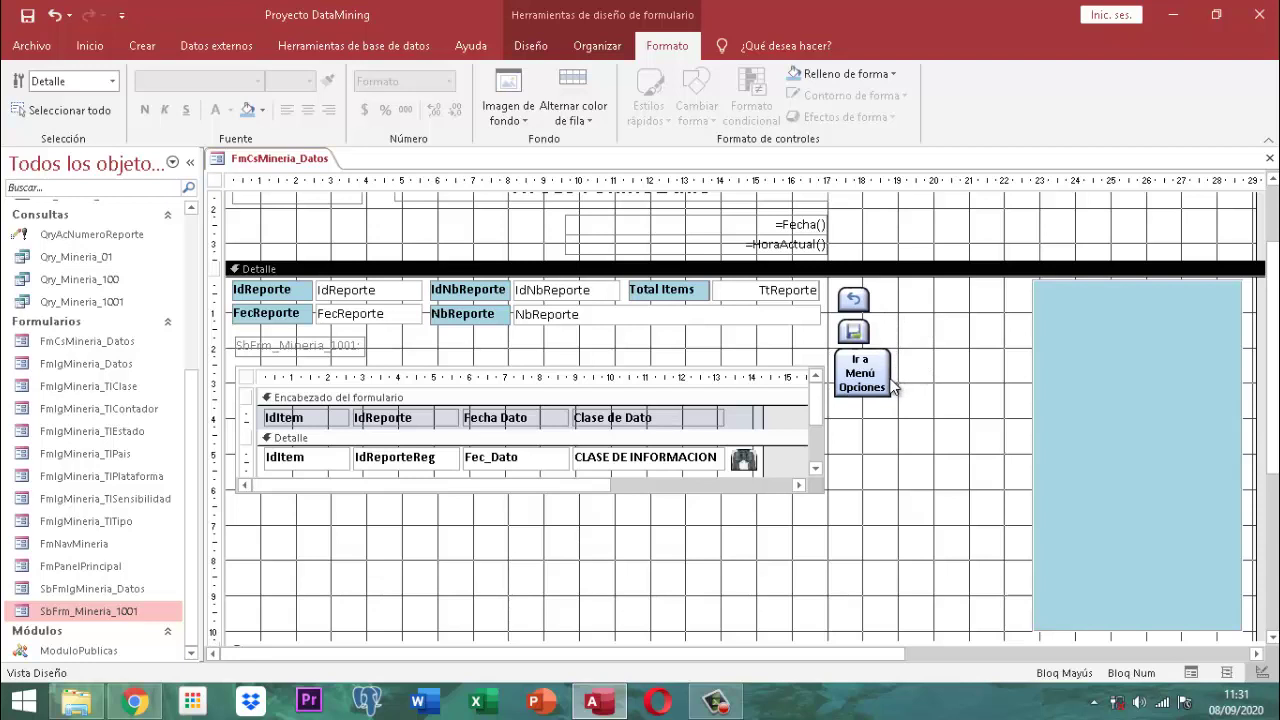
click(889, 367)
drag(893, 366, 895, 370)
click(920, 385)
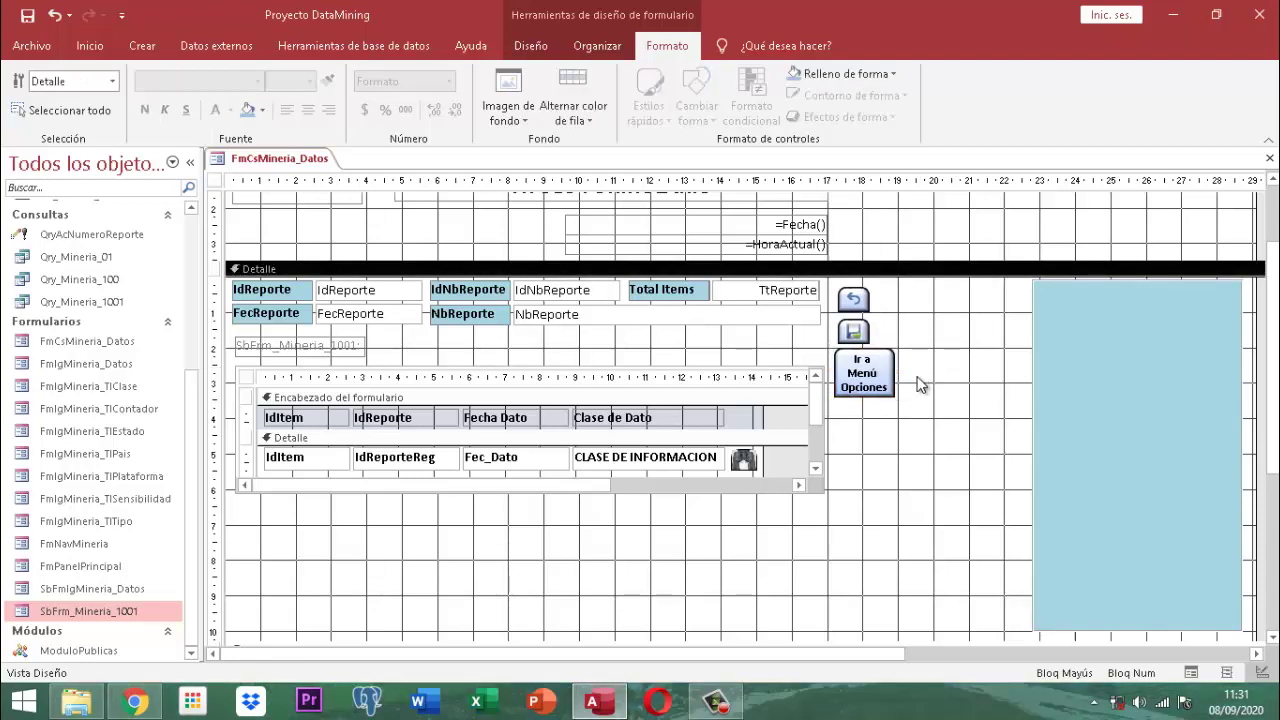
click(882, 396)
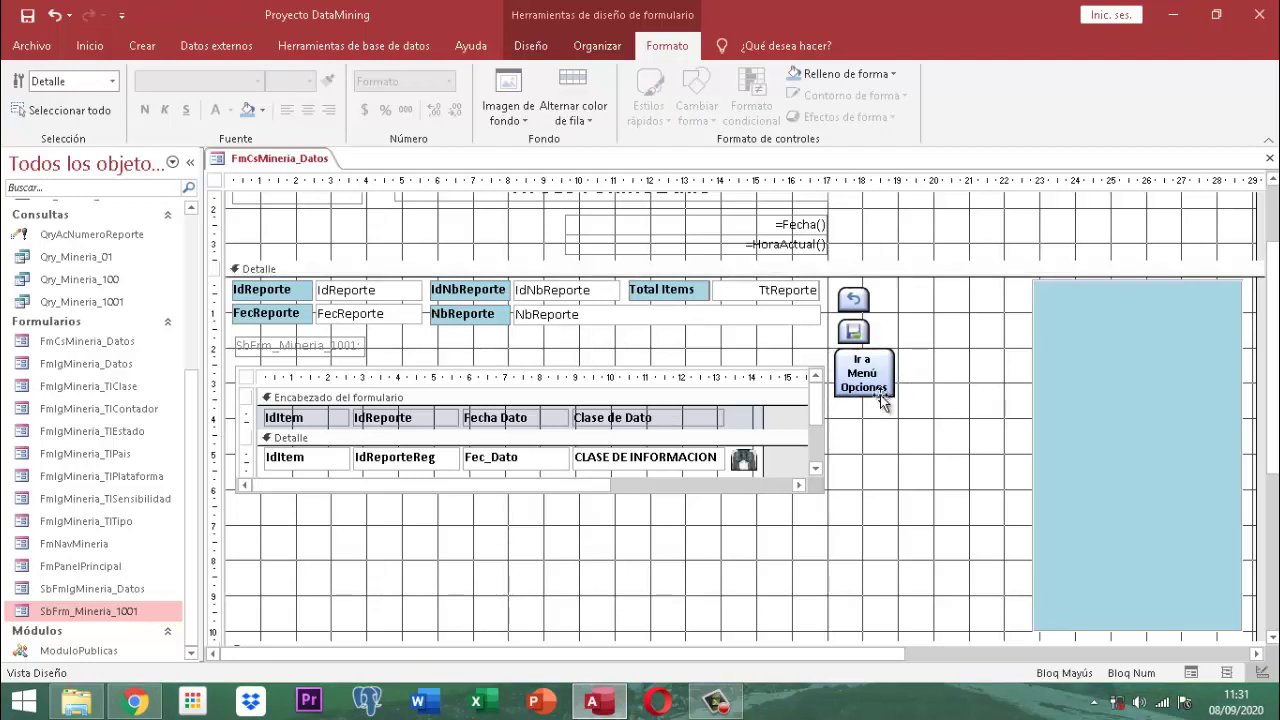
click(881, 395)
drag(897, 370, 901, 367)
click(925, 375)
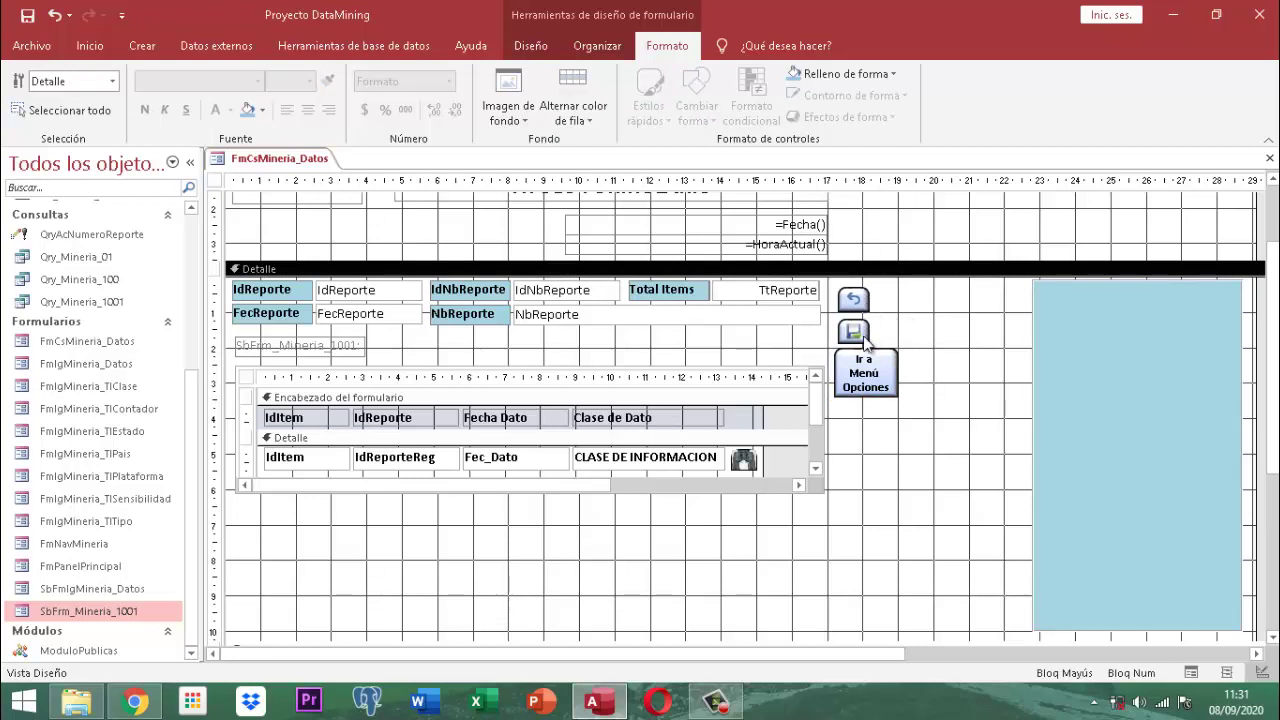
Step: Shift the save button to the right of the undo button and align both buttons along their bottom edges
click(853, 330)
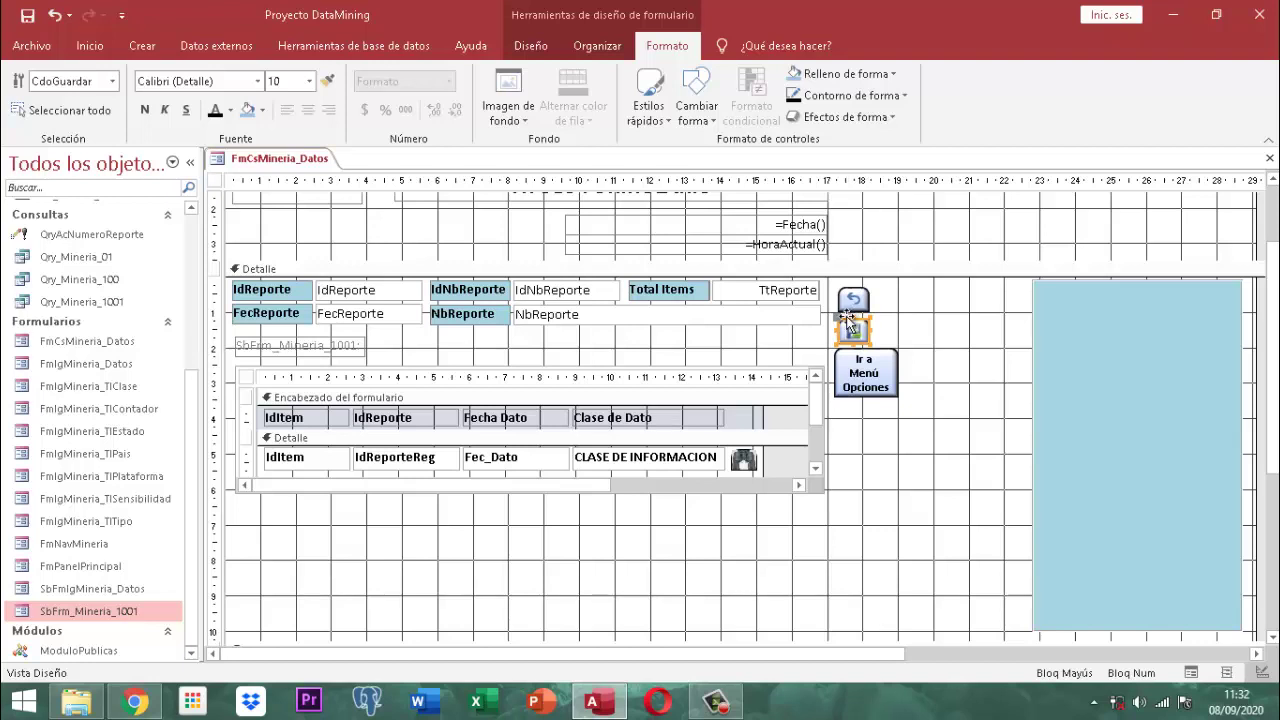
drag(845, 316, 882, 300)
click(880, 298)
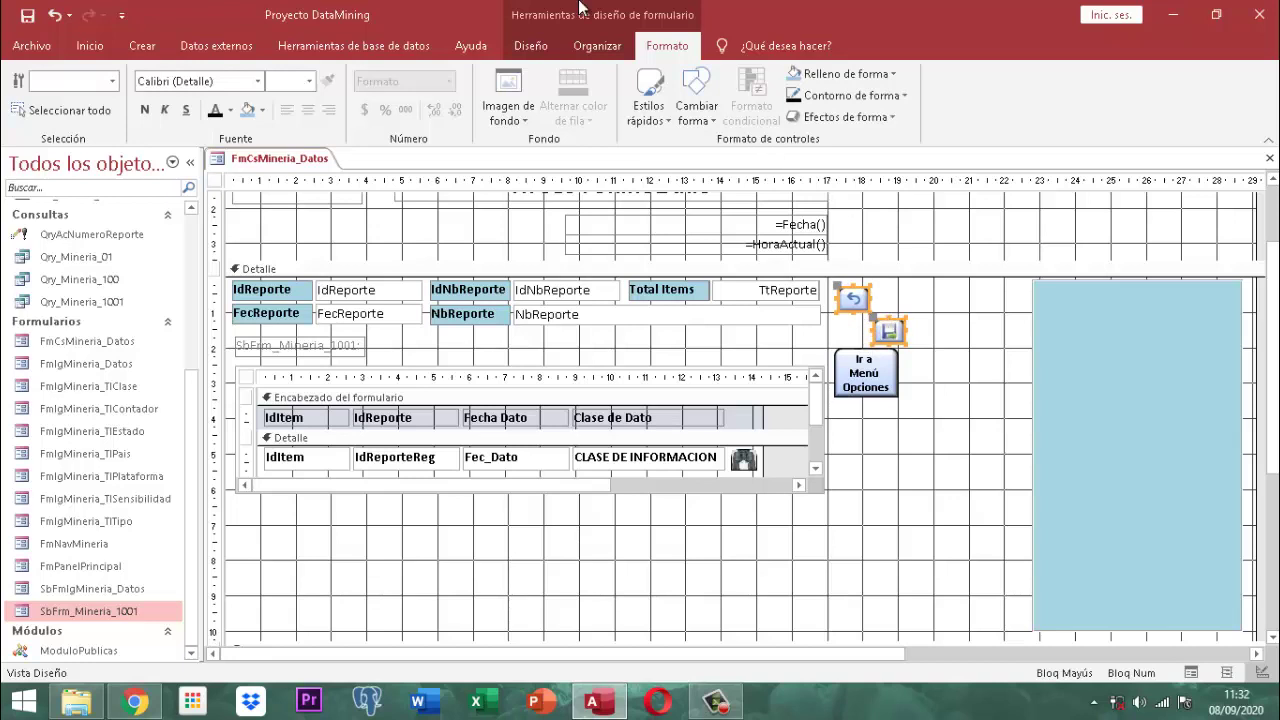
click(596, 47)
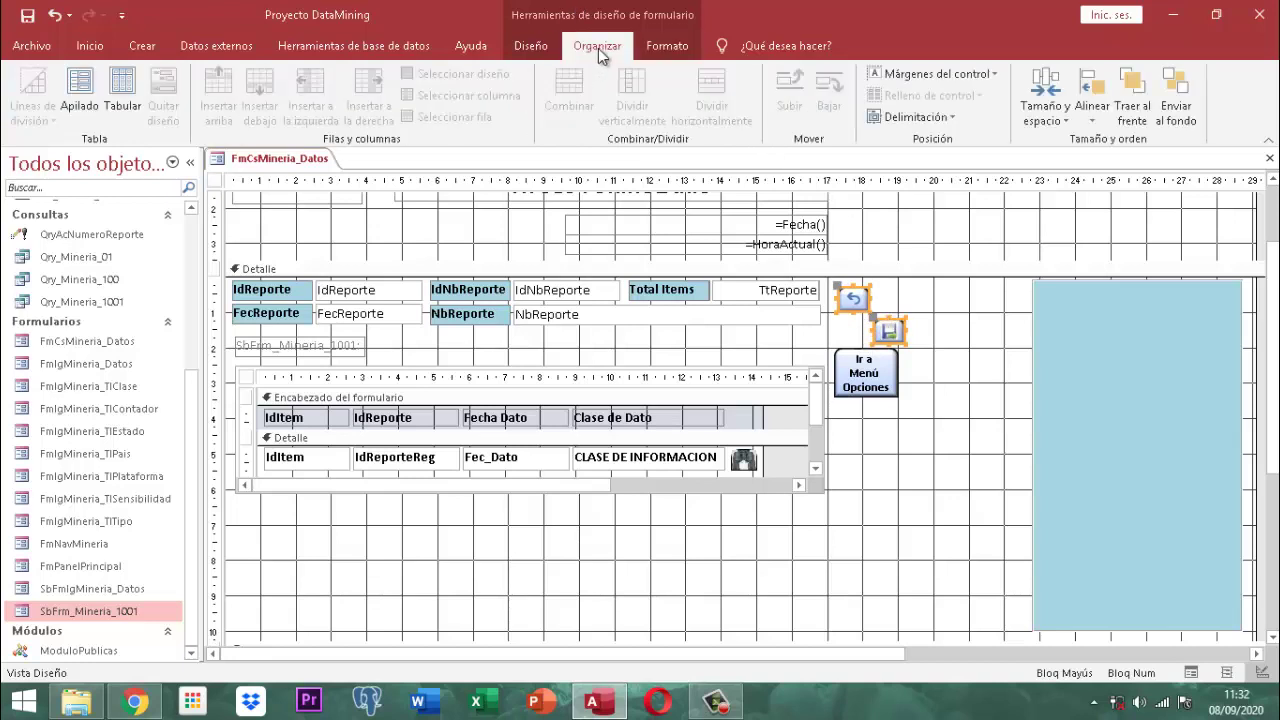
click(1088, 126)
click(1110, 234)
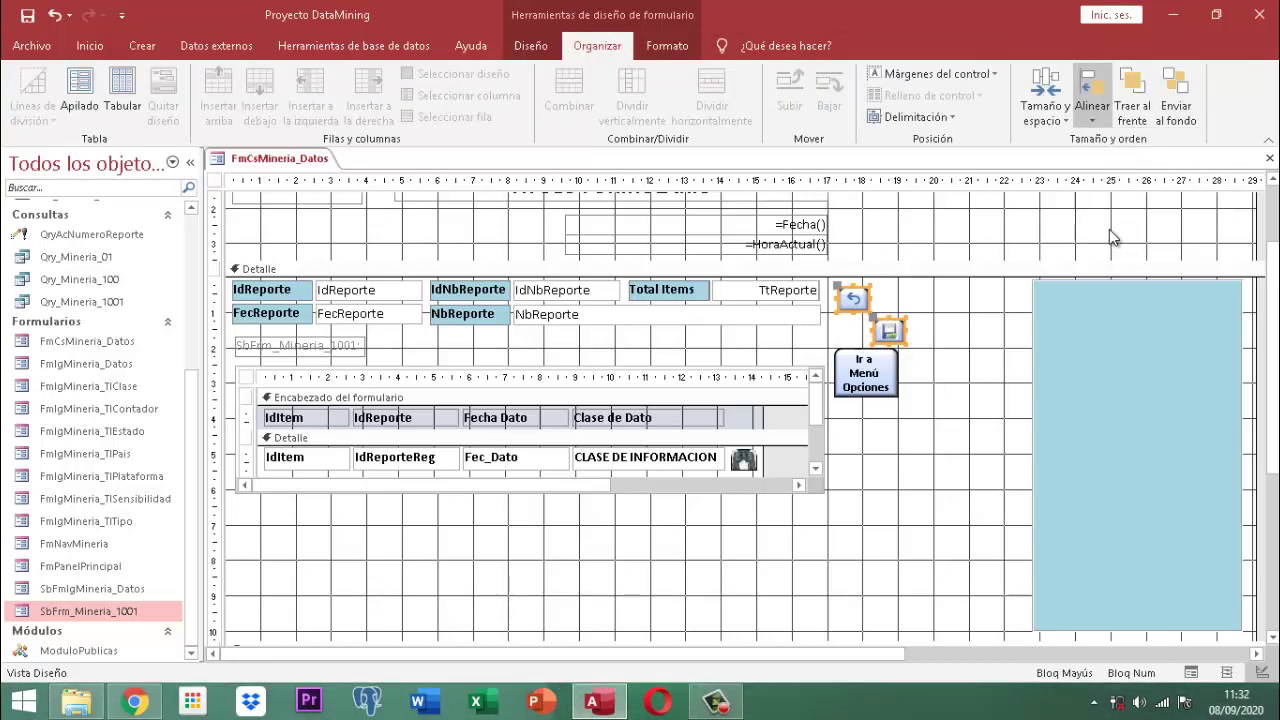
click(942, 381)
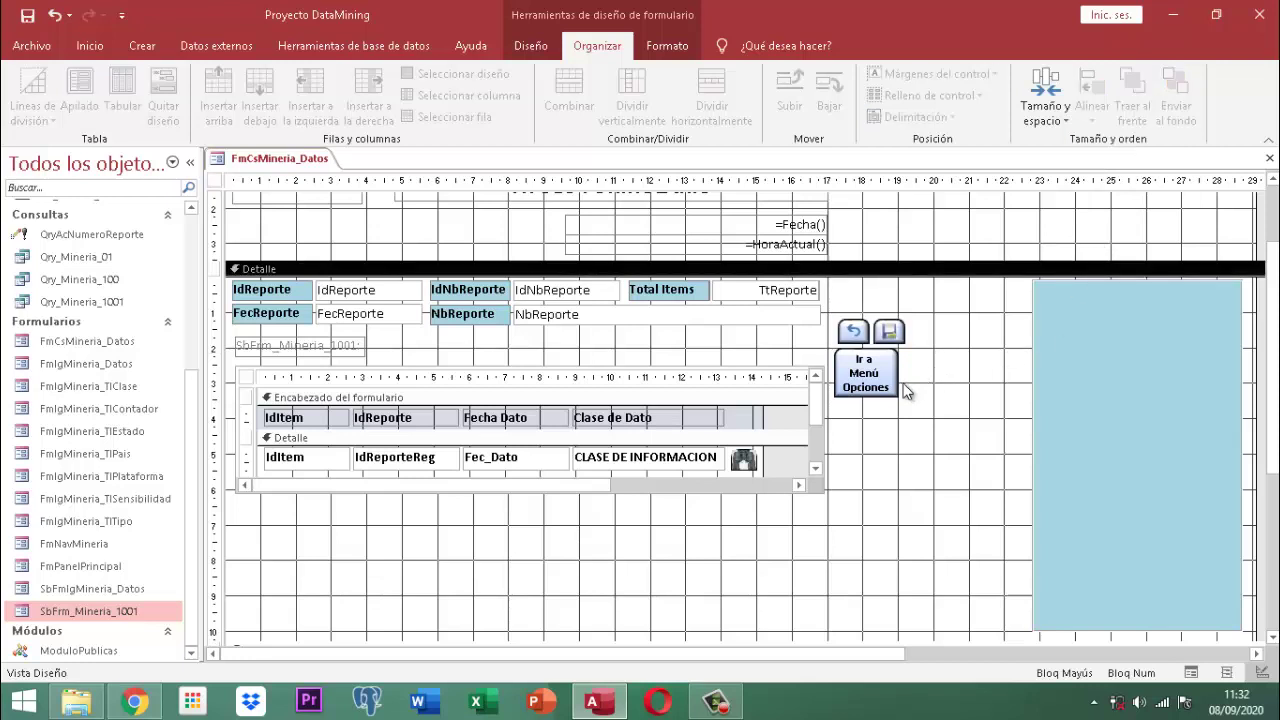
Step: Widen the Ir a Menú Opciones button to span the full width of the undo and save buttons above it
click(866, 373)
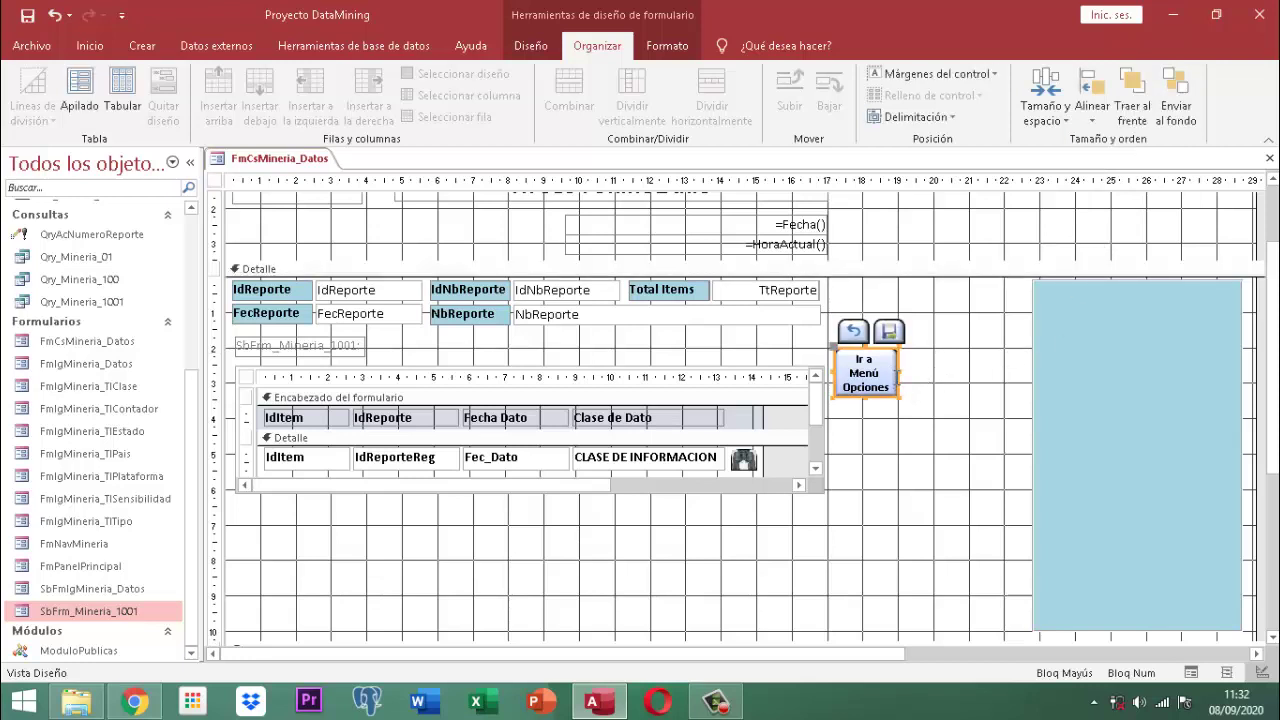
drag(898, 371, 906, 371)
click(942, 340)
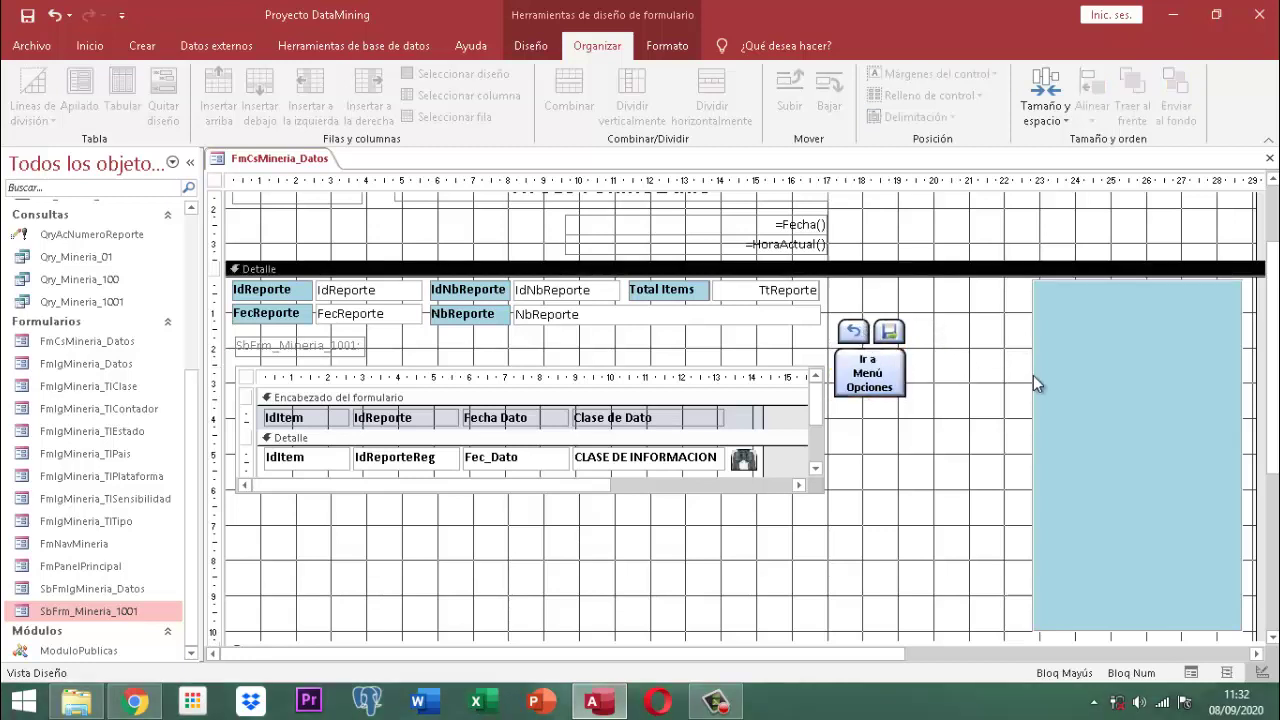
Step: Delete the empty light-blue side panel and reduce the form's width
click(1098, 370)
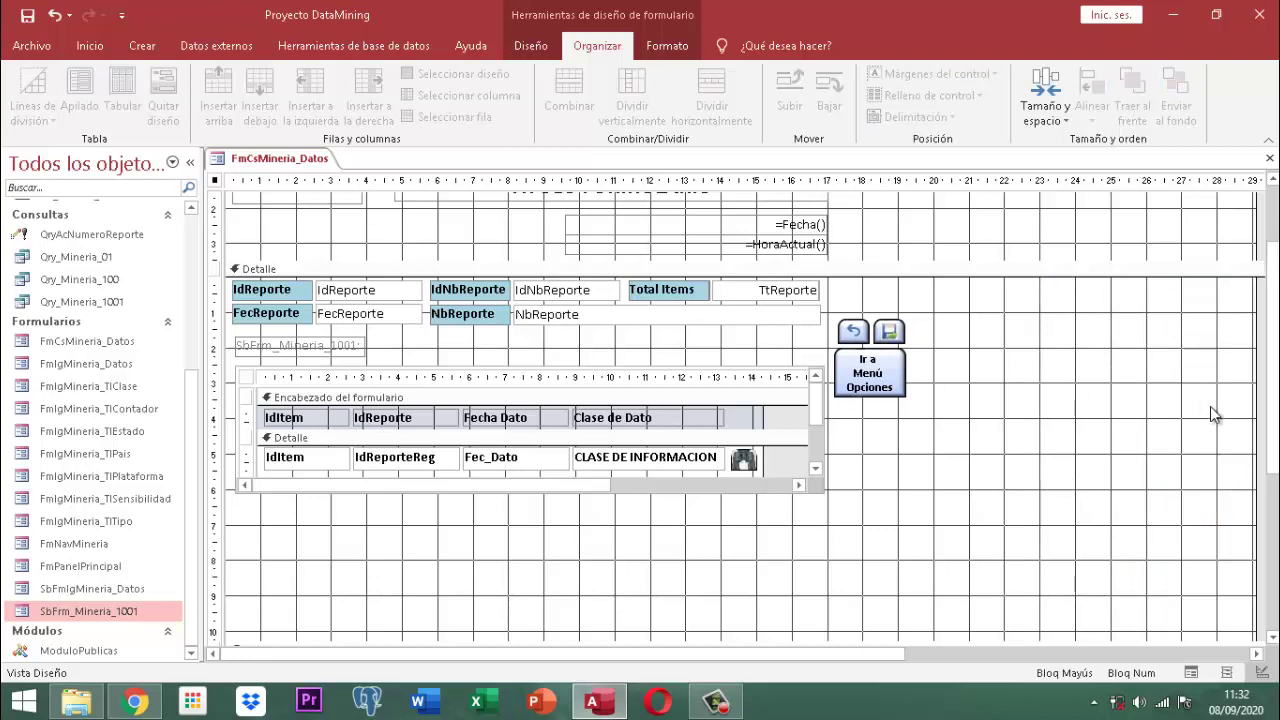
drag(1256, 343, 1001, 393)
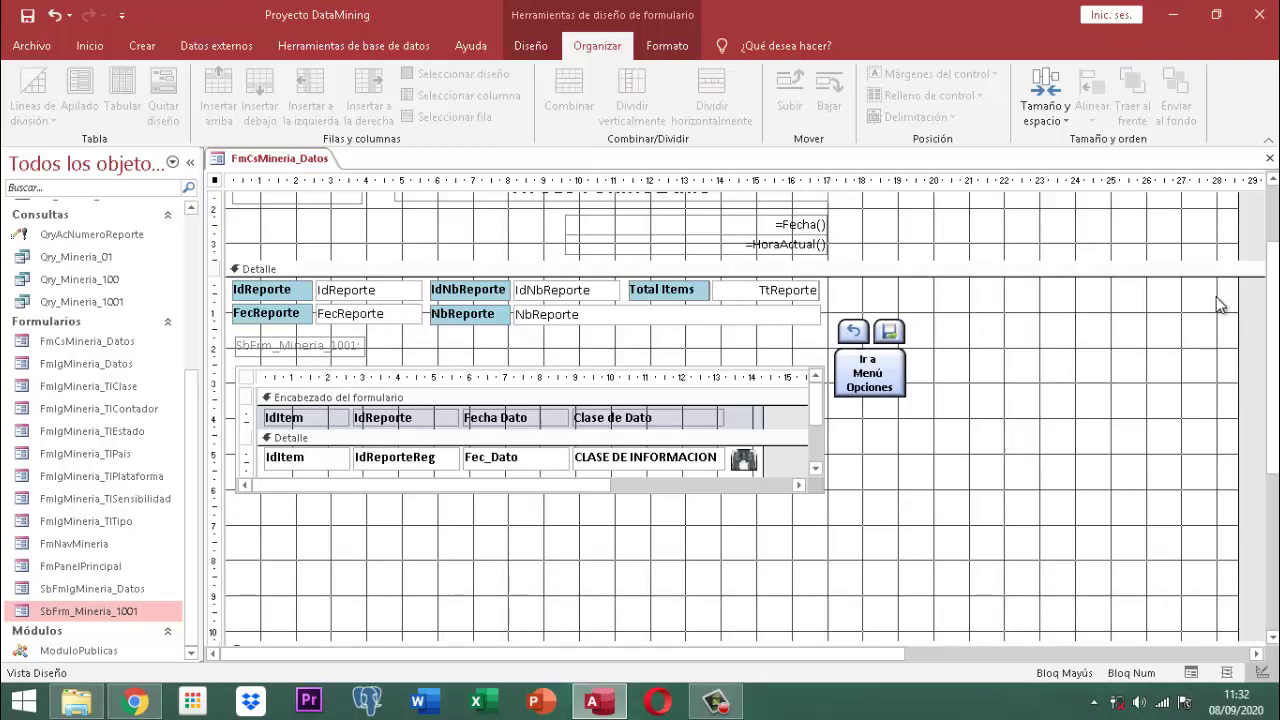
Step: Narrow the footer title label to about 20.5 cm and reduce the form's width to about 21.6 cm
drag(1239, 302, 975, 379)
scroll(1040, 420, down, 3)
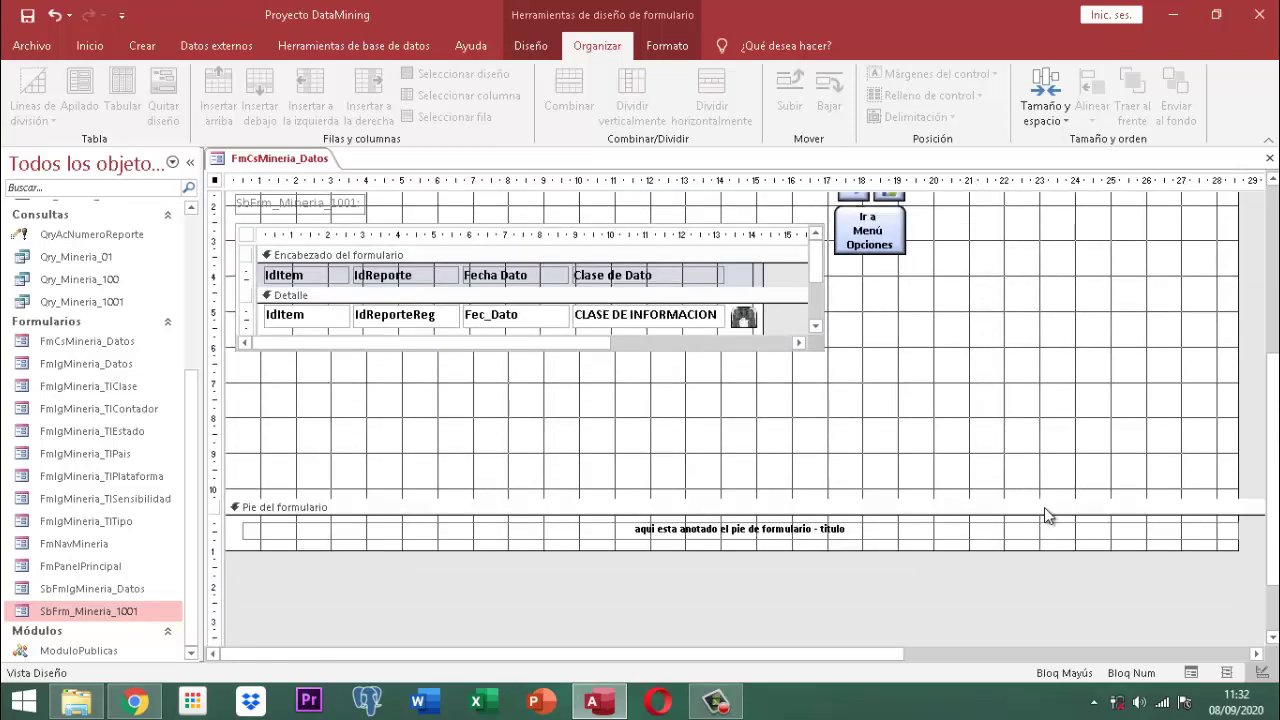
click(960, 535)
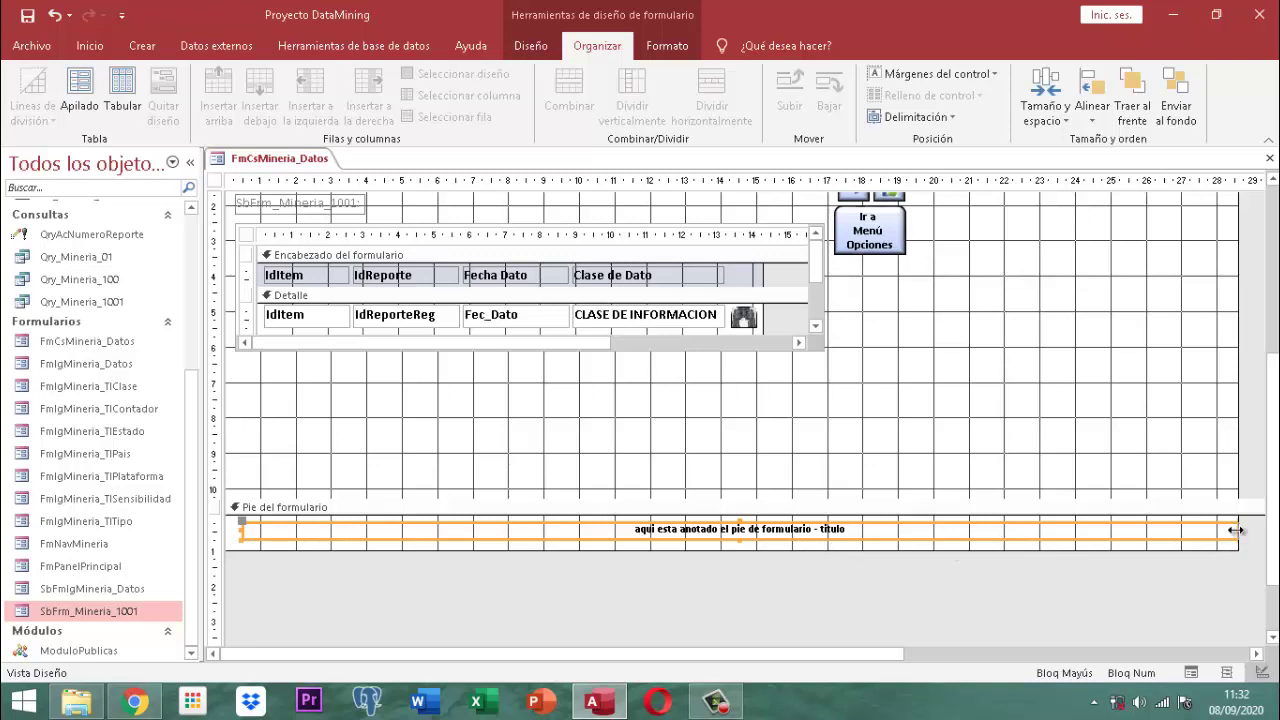
drag(1236, 530, 968, 540)
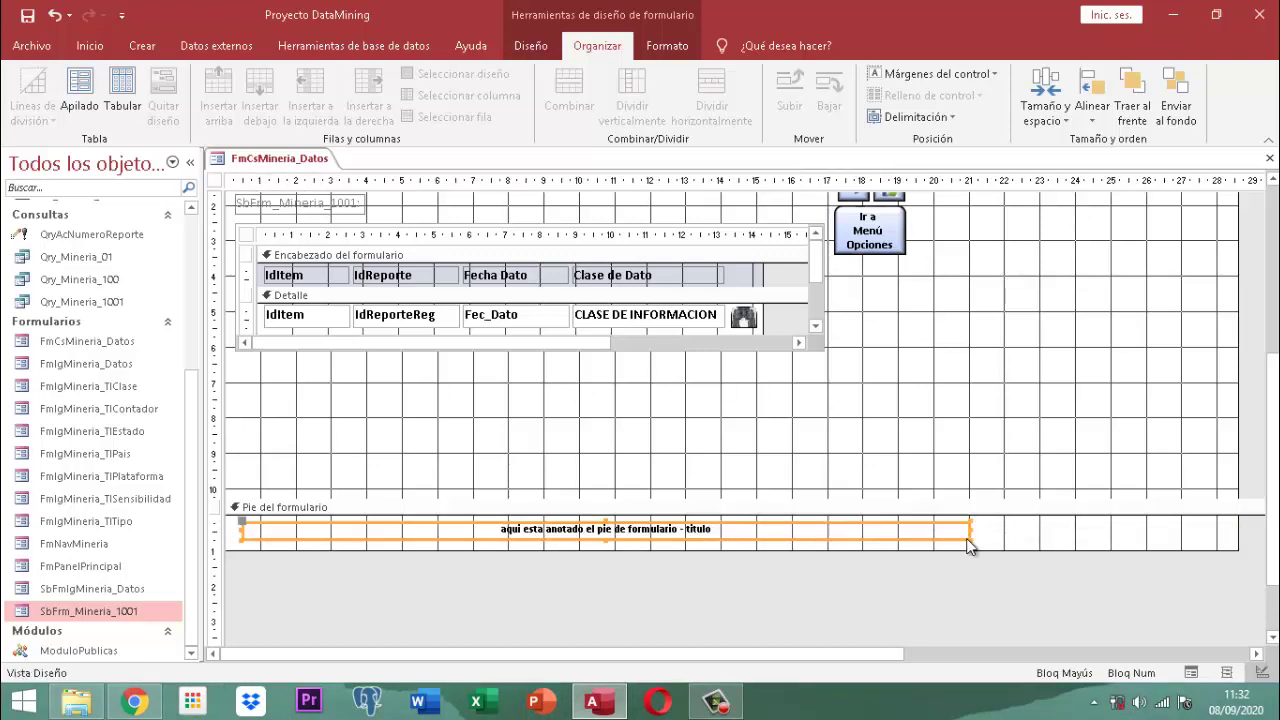
click(968, 602)
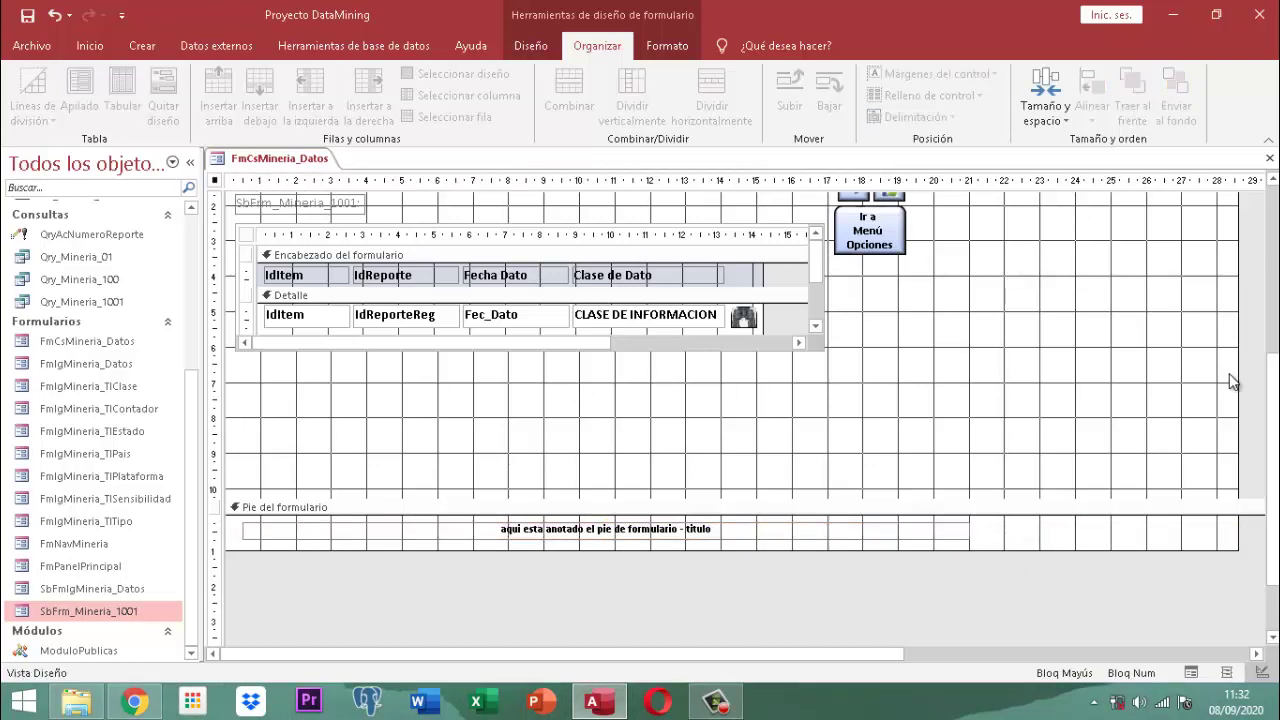
drag(1237, 360, 991, 406)
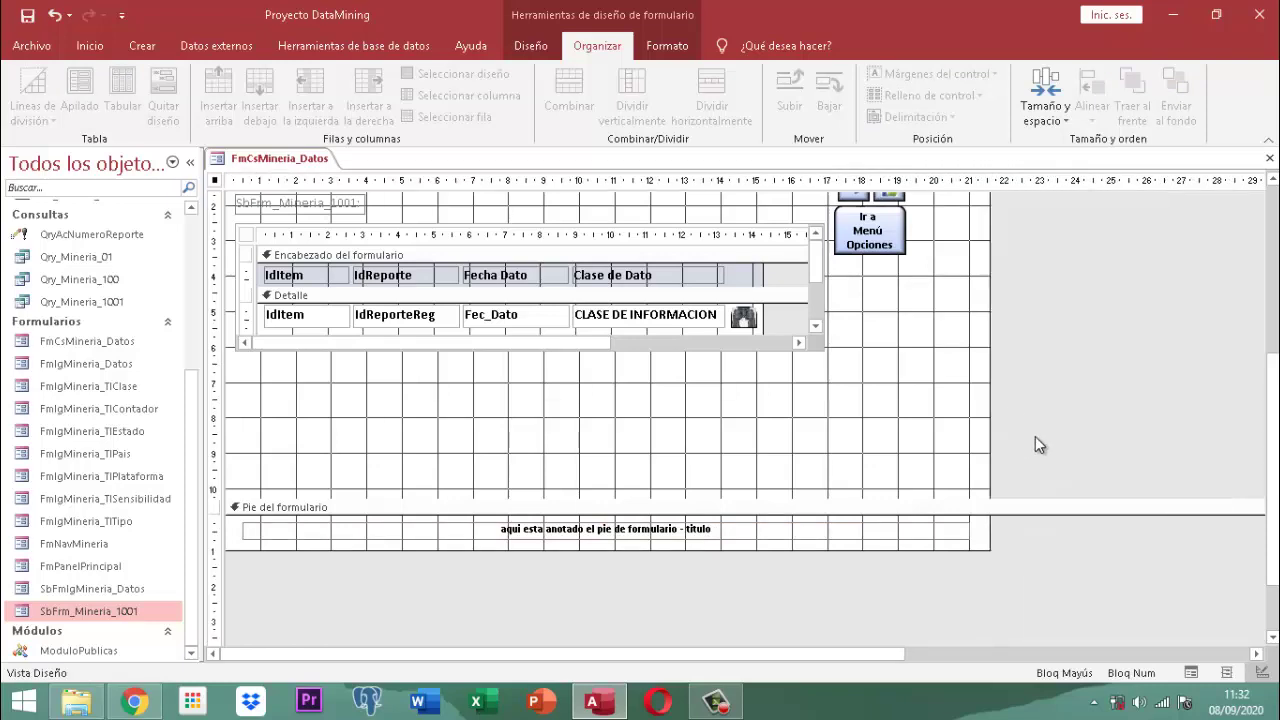
Step: Extend the subform down to about the 9 cm mark and shorten the Detalle section to end just below it
scroll(1037, 443, up, 5)
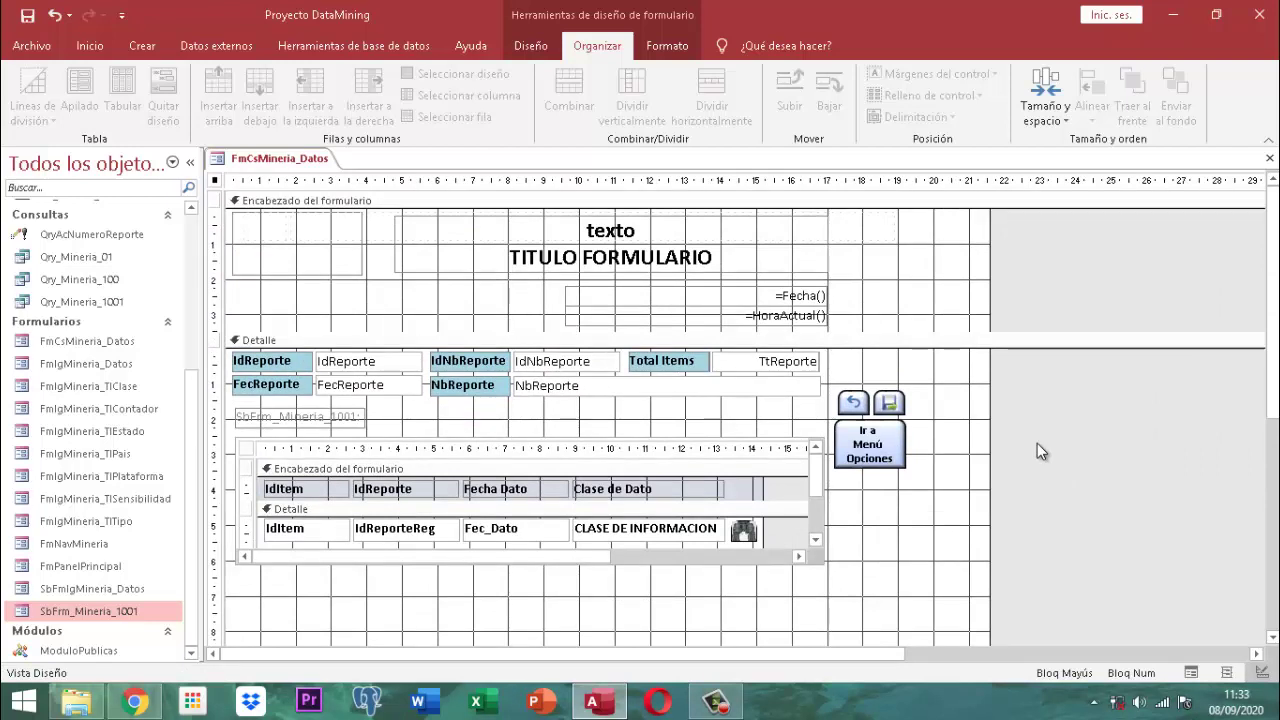
scroll(1037, 443, down, 5)
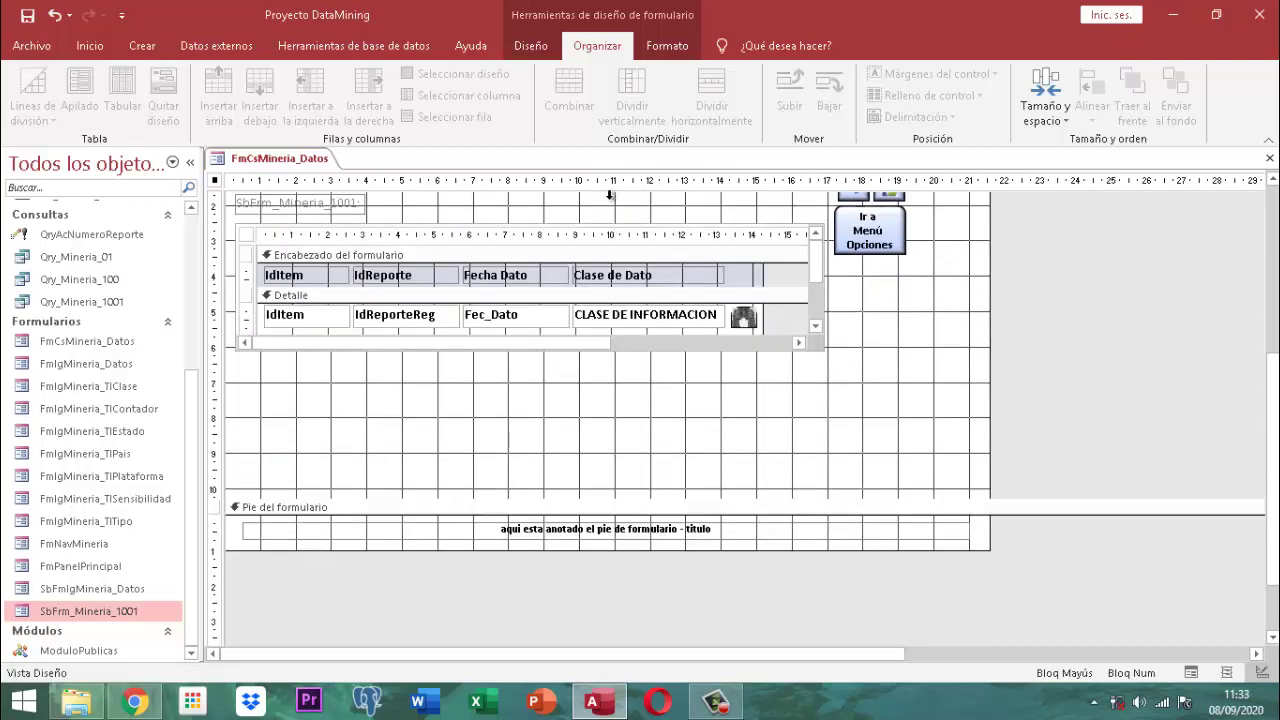
drag(880, 342, 772, 368)
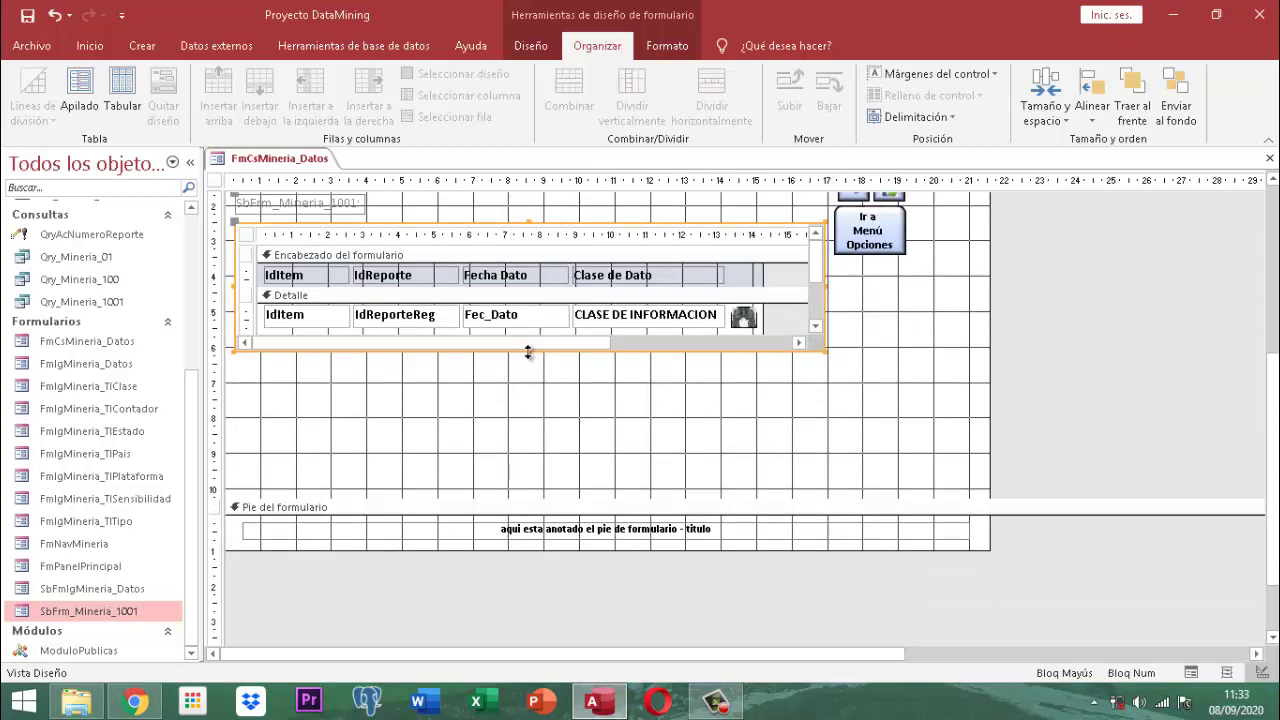
drag(528, 352, 524, 455)
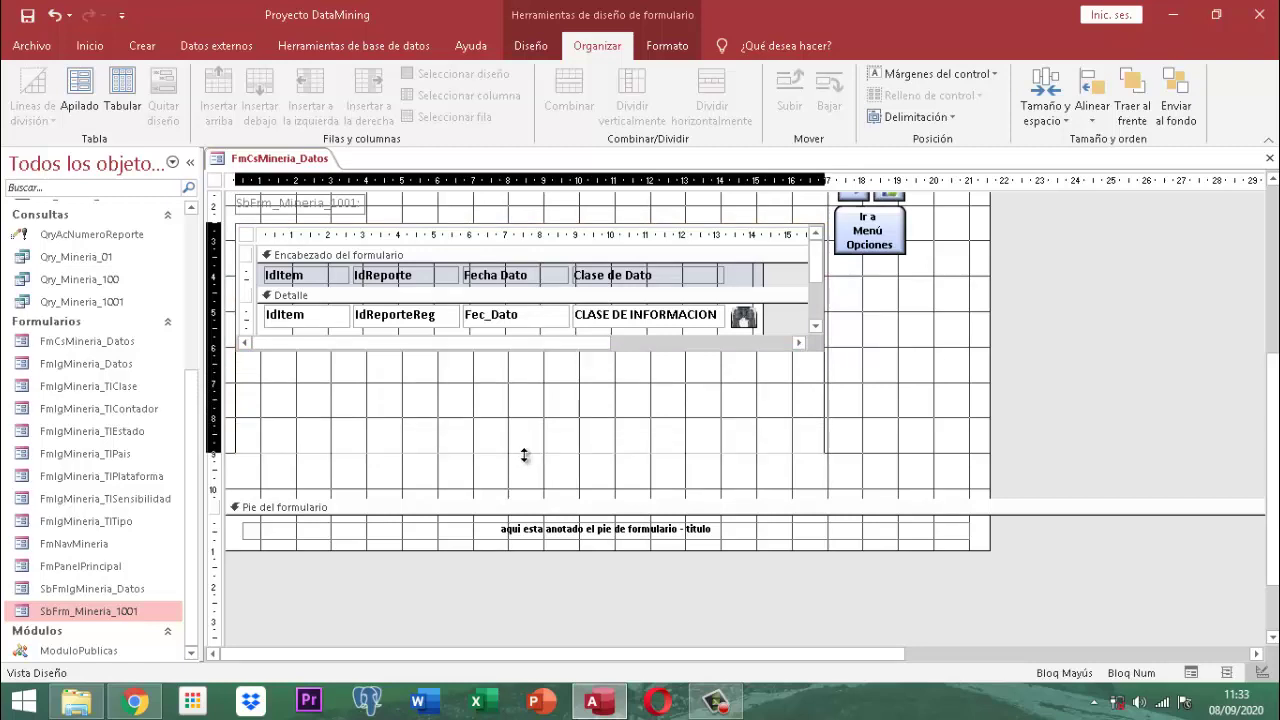
click(916, 372)
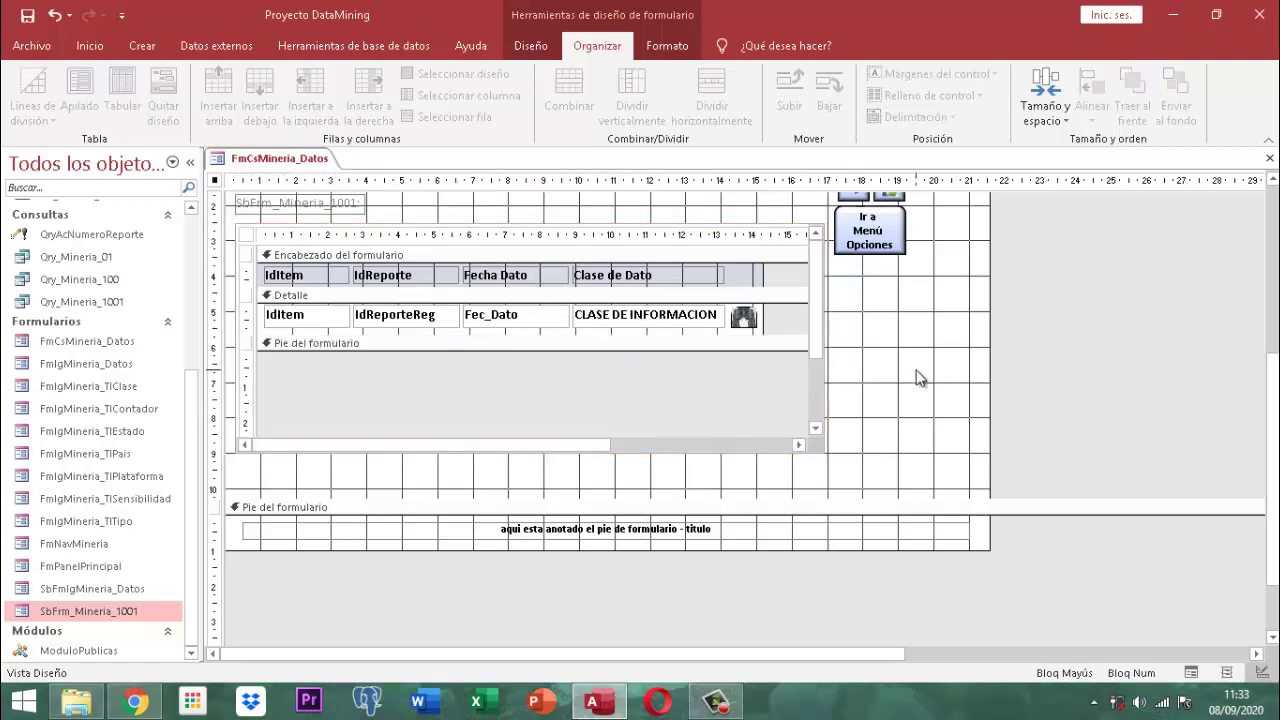
drag(687, 502, 686, 457)
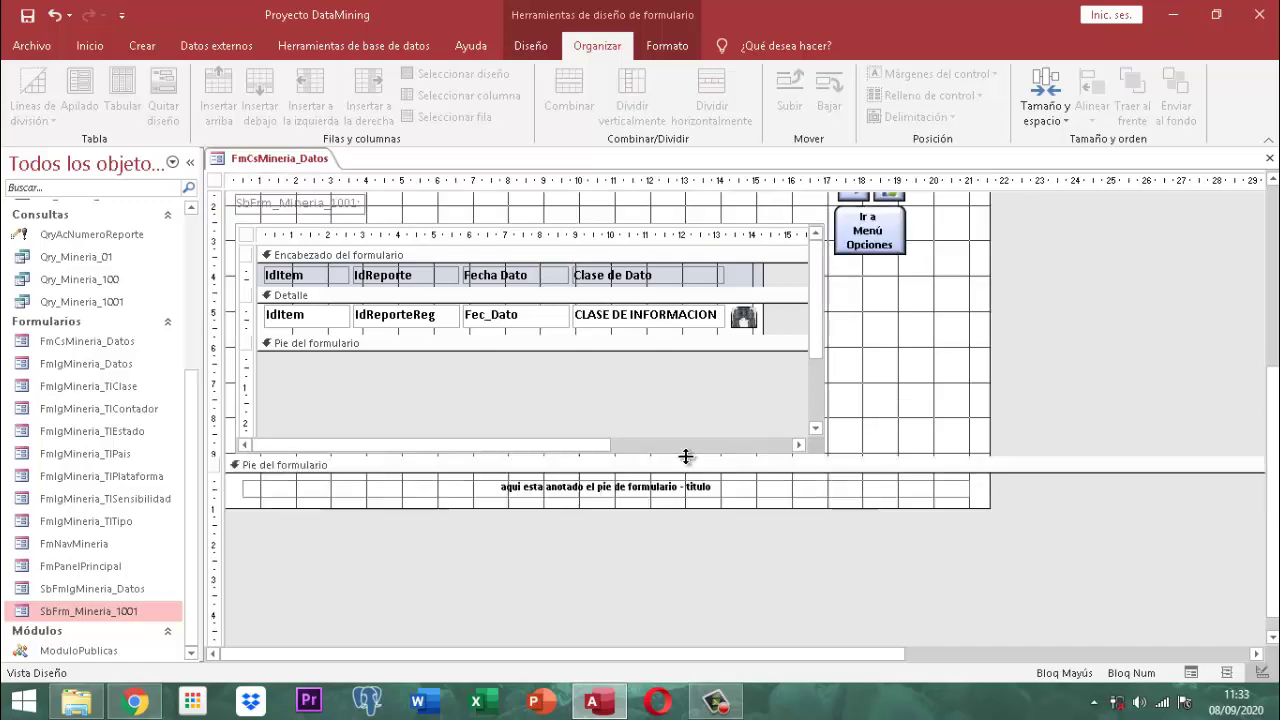
Step: Widen the SbFrm_Mineria_1001 label above the subform to span about the subform's full width
scroll(851, 400, up, 3)
scroll(853, 396, down, 5)
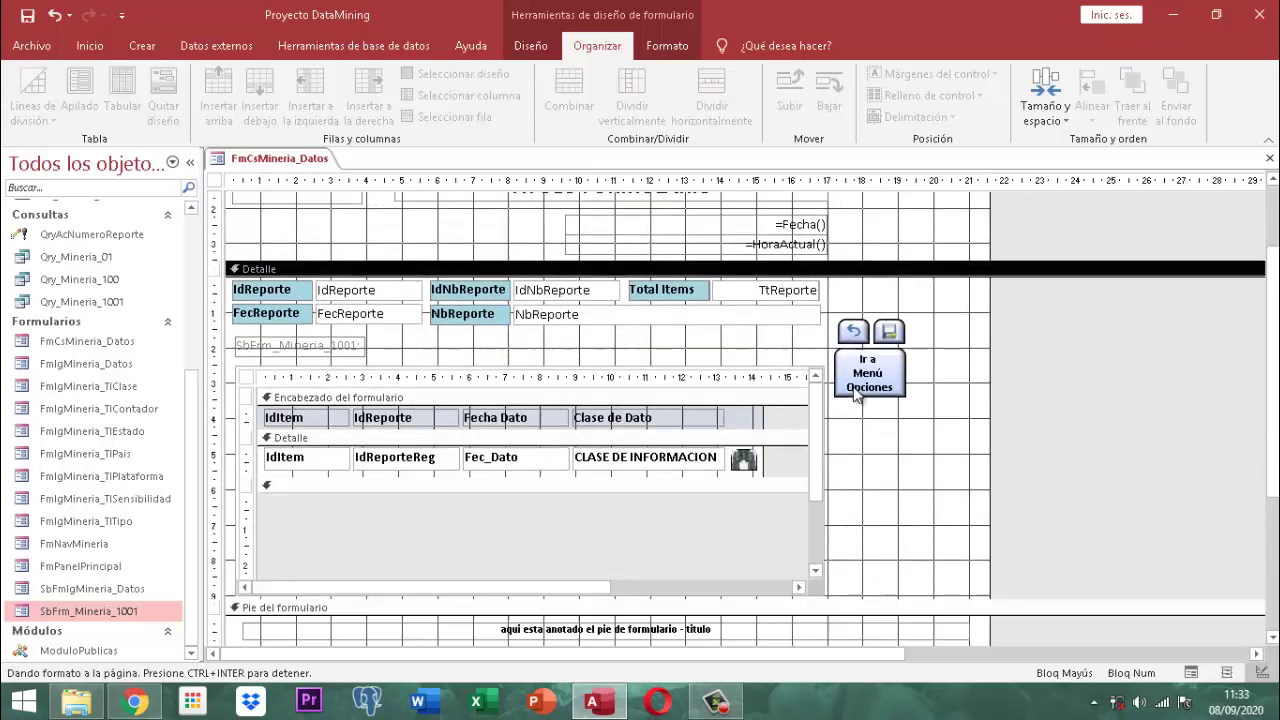
scroll(853, 396, up, 5)
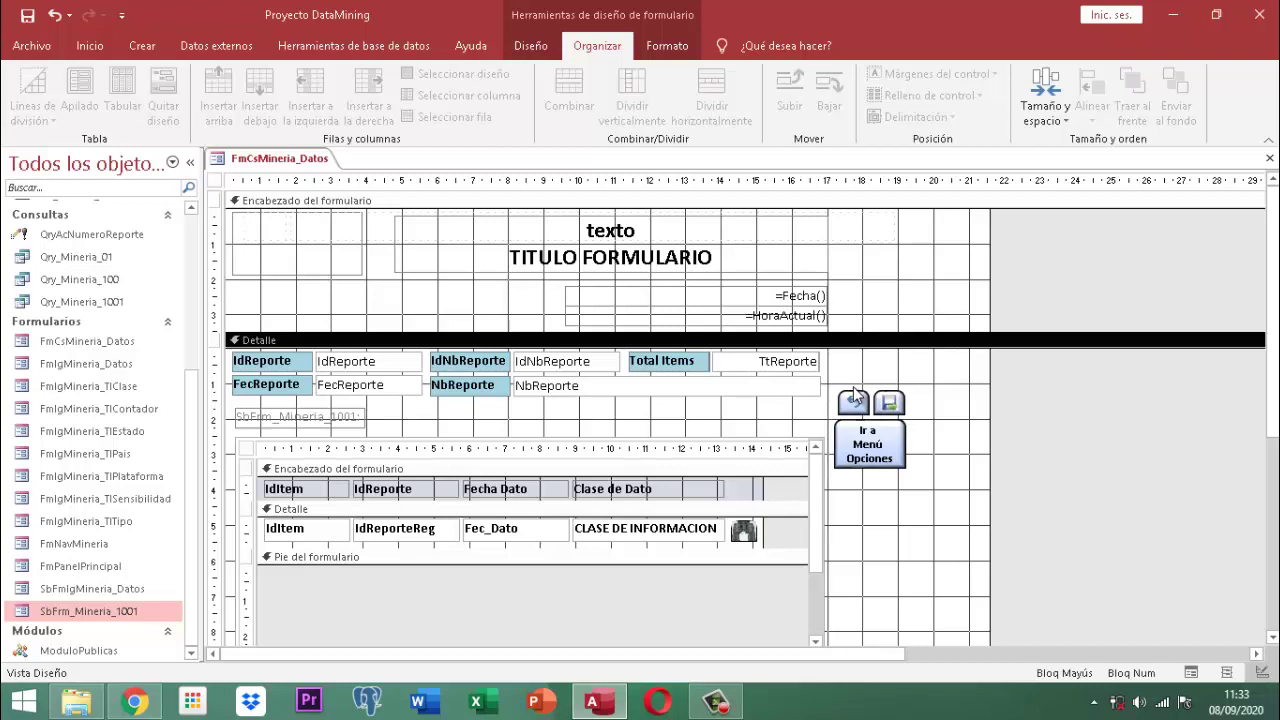
click(301, 419)
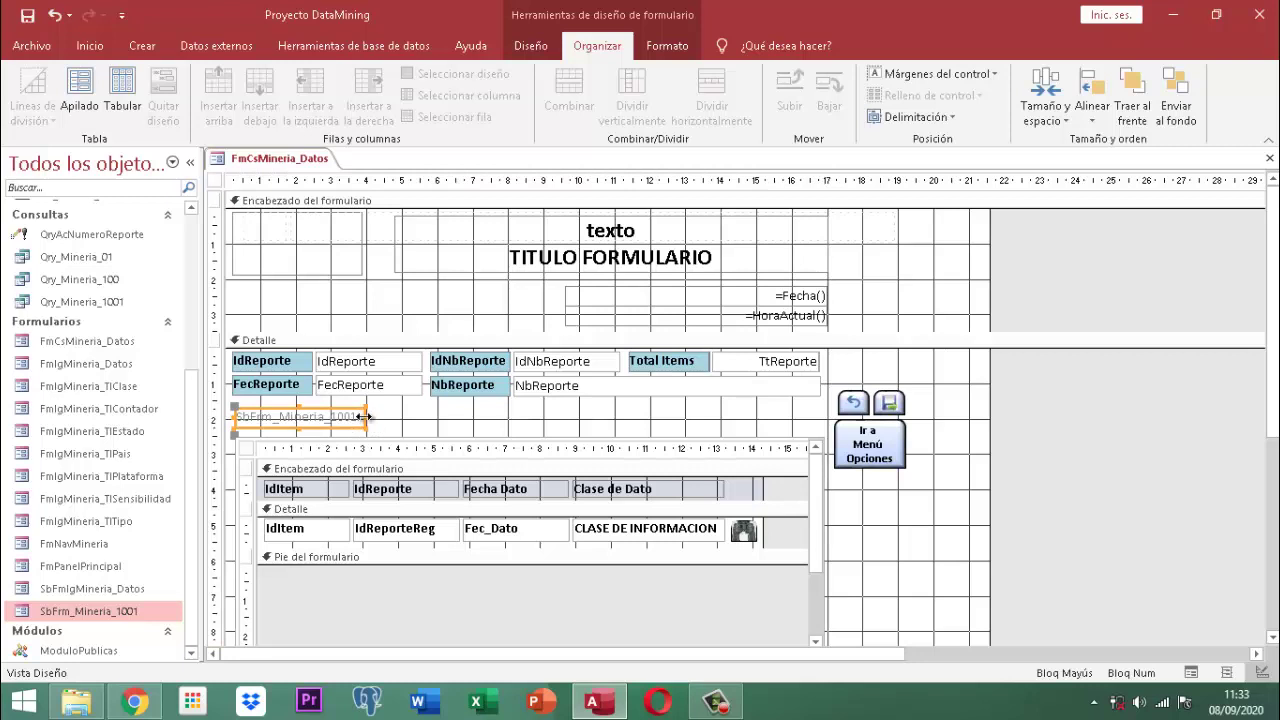
drag(366, 416, 824, 427)
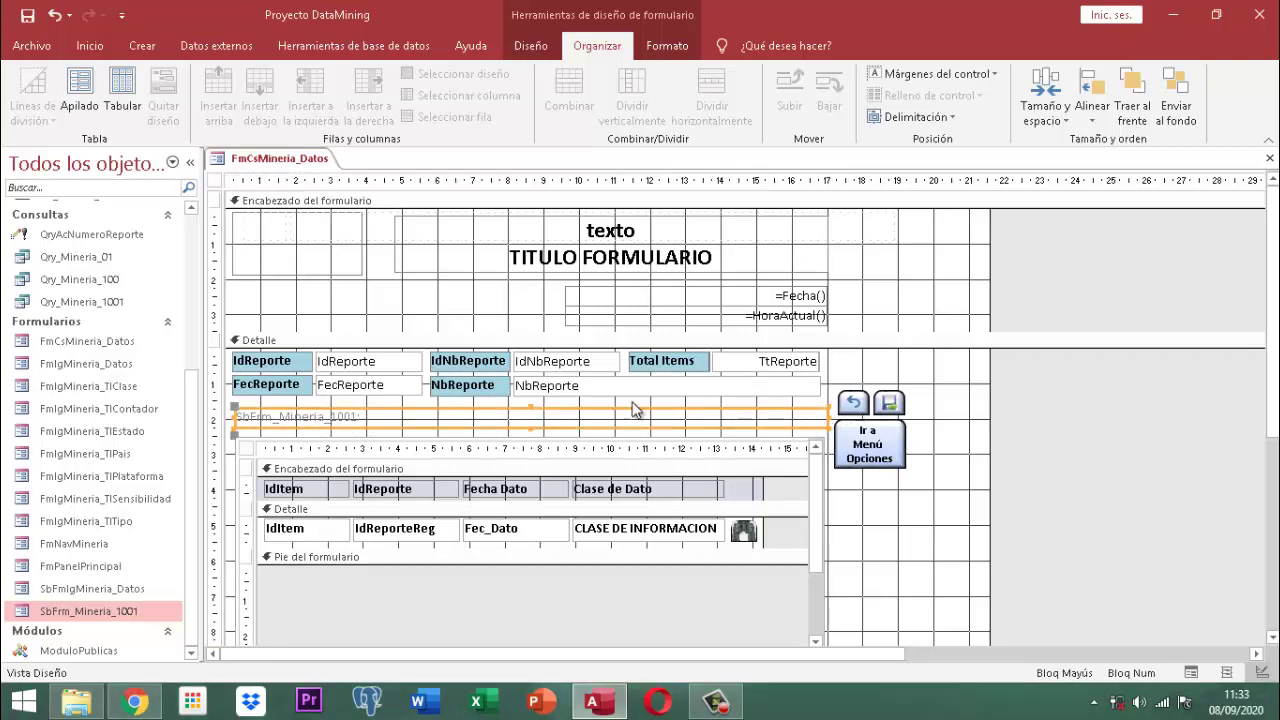
Step: Format the subform's label with centred, bold black text and a blue background fill
click(667, 45)
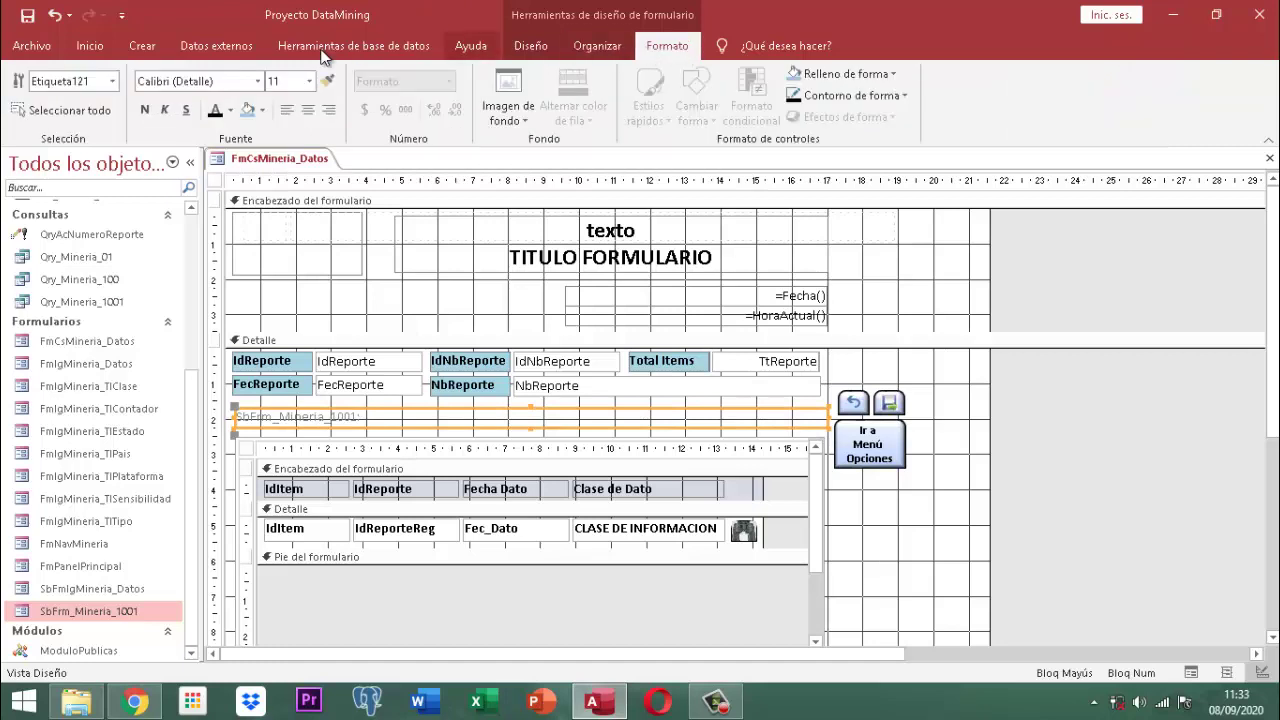
click(310, 112)
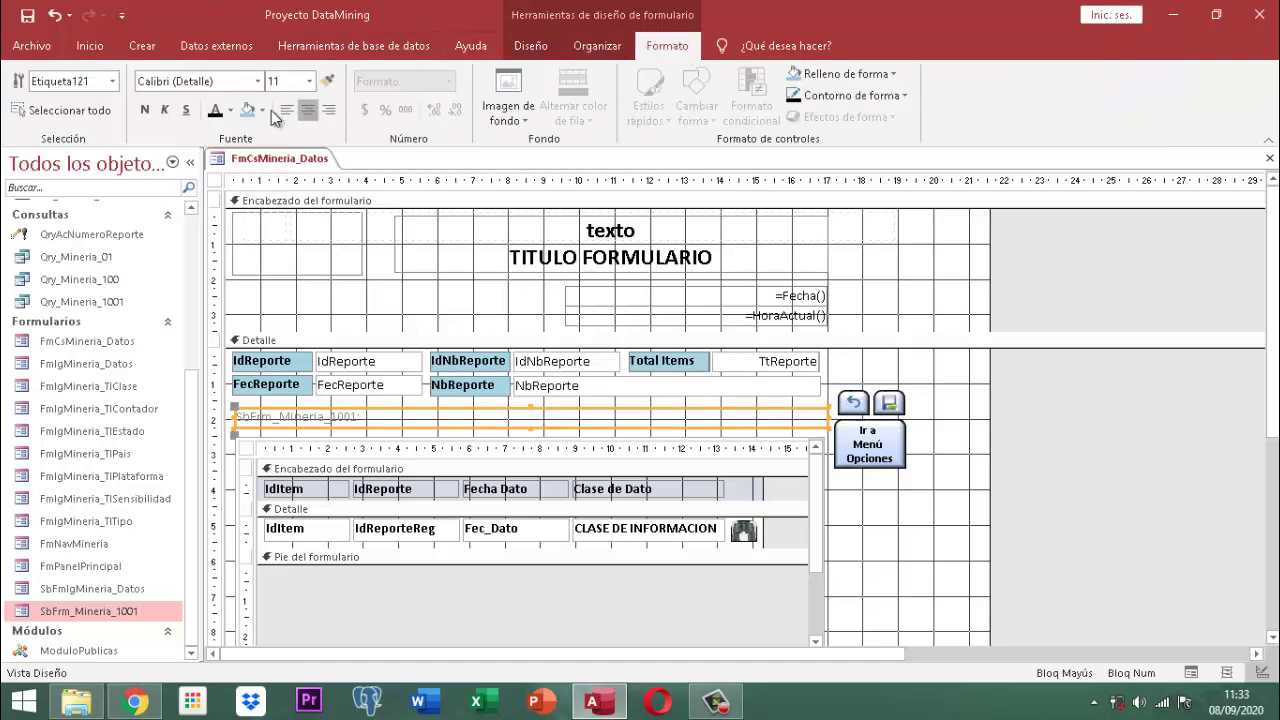
click(217, 111)
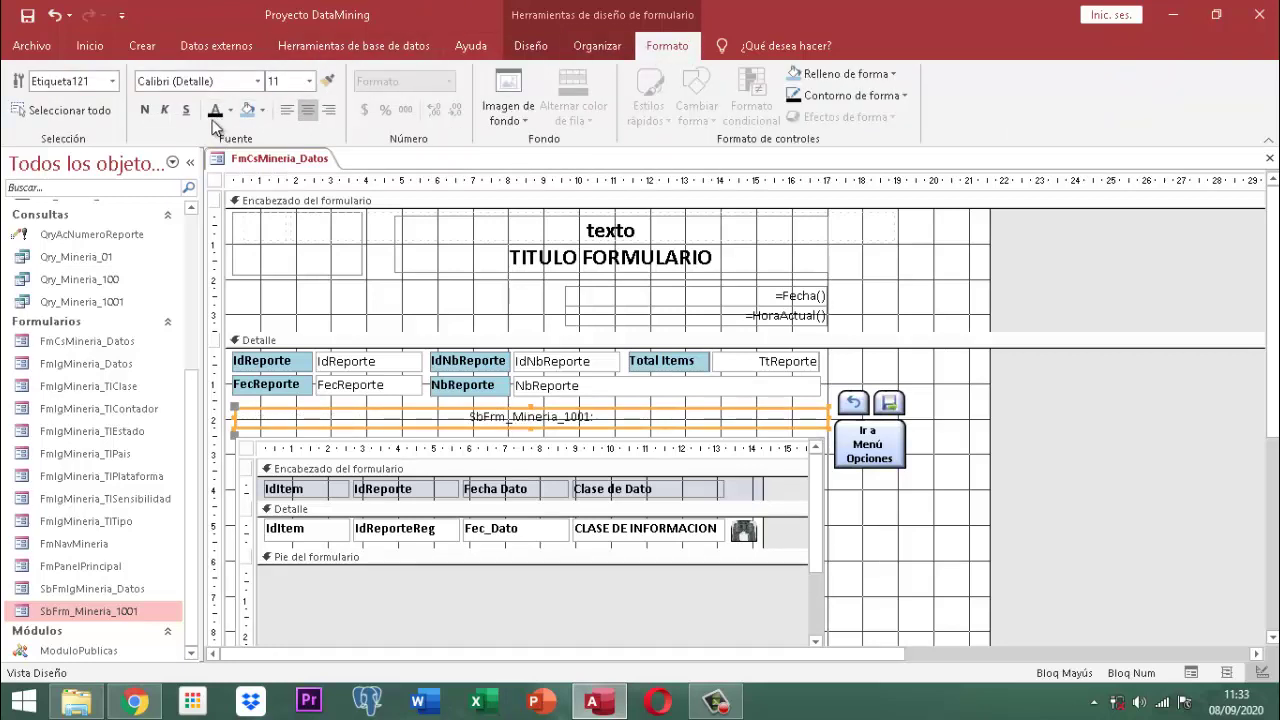
key(ctrl+n)
click(247, 110)
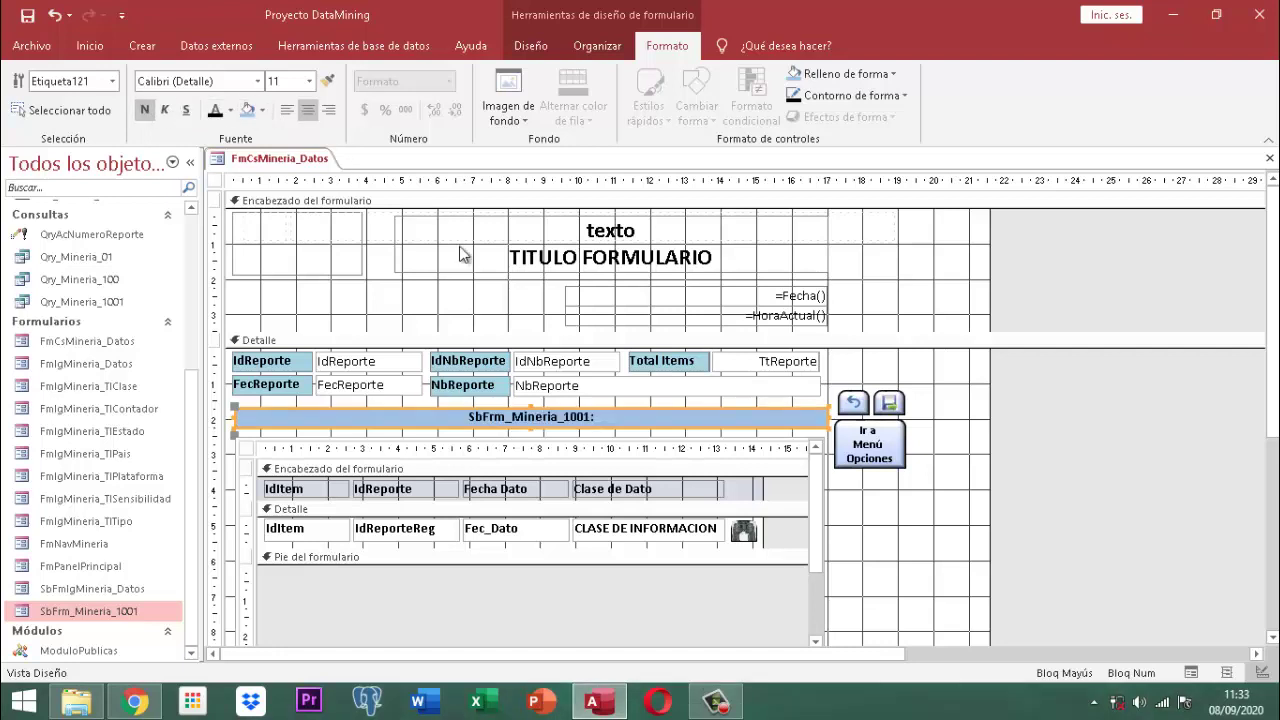
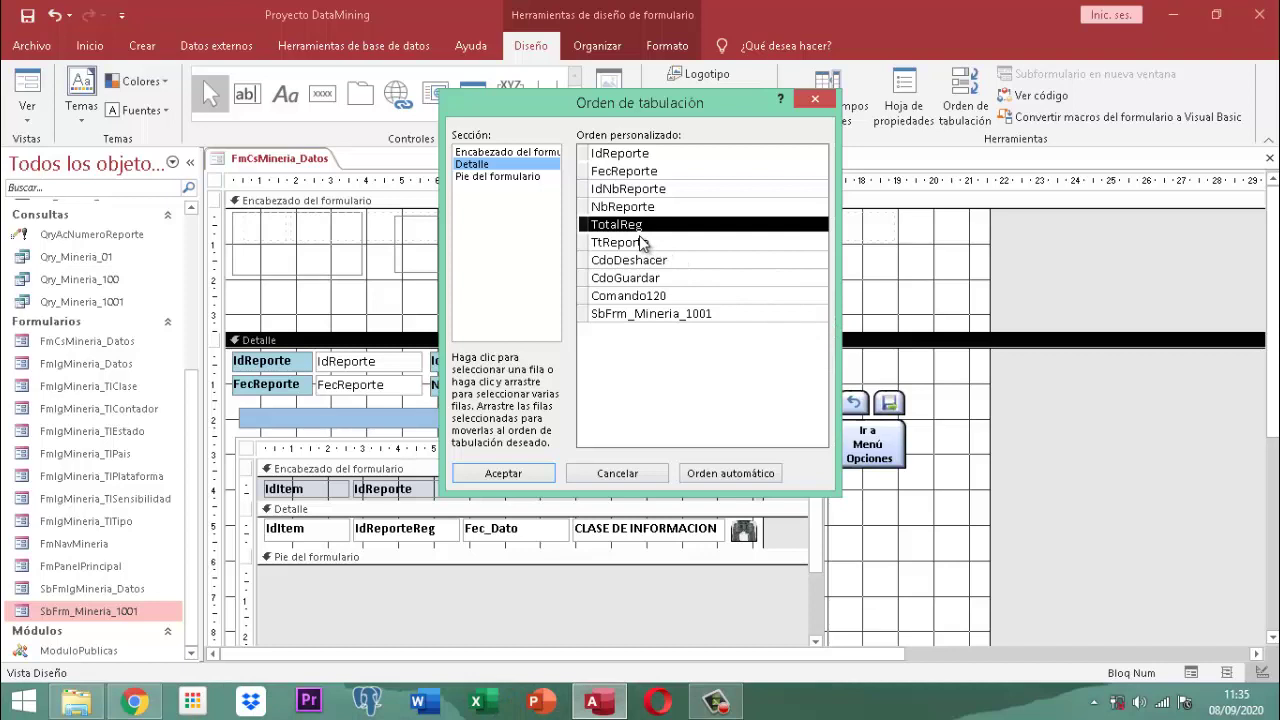
Step: Accept the tab order dialog and delete the TotalReg control with its Total Items label, which overlaps the TtReporte field
click(502, 474)
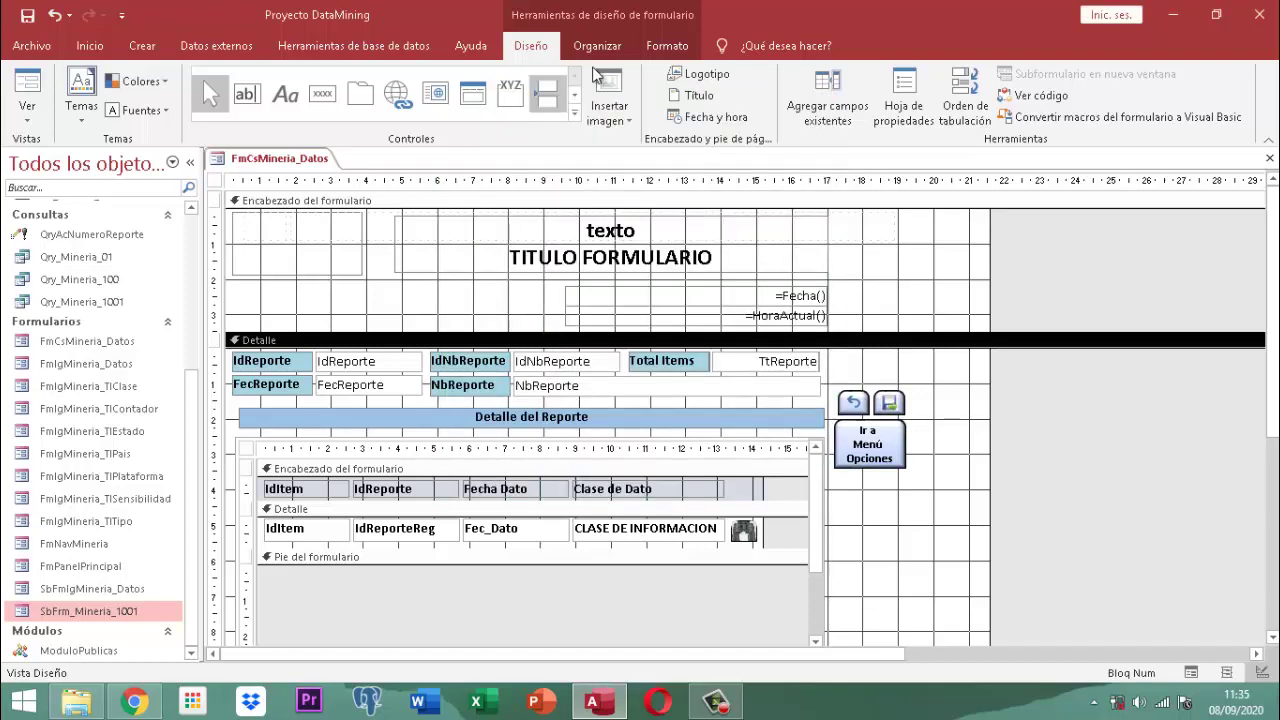
click(662, 50)
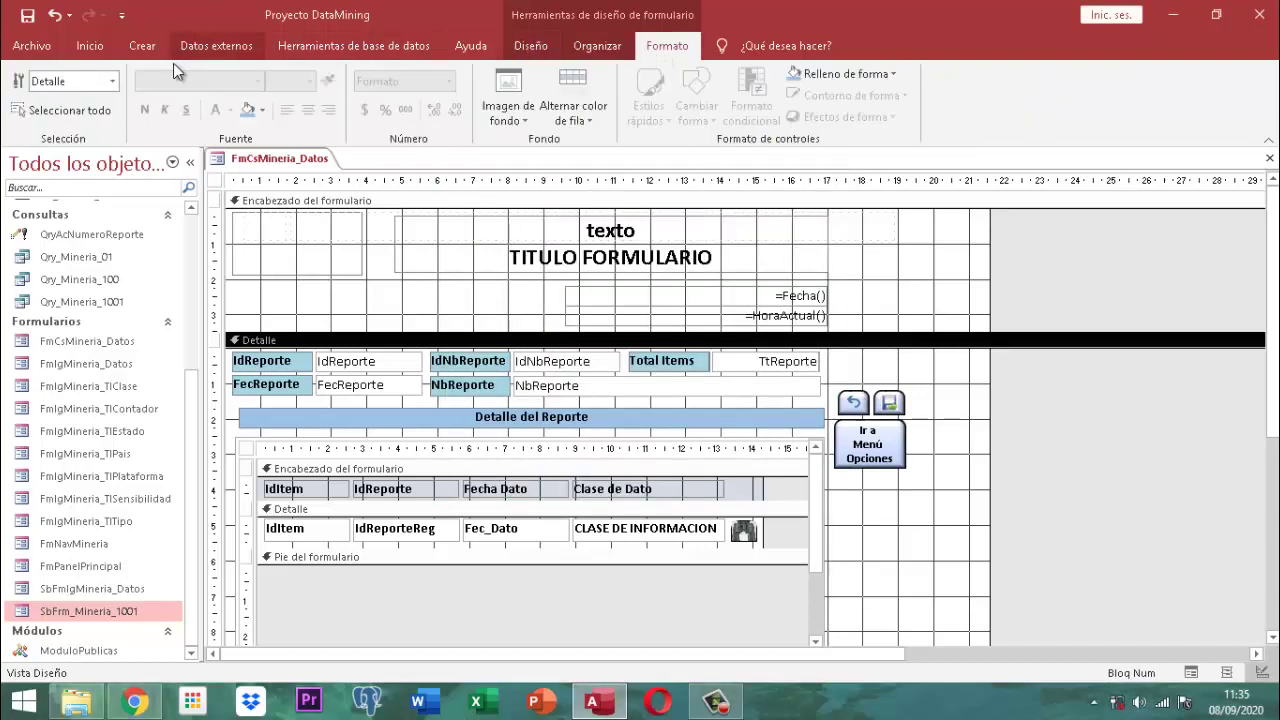
click(114, 81)
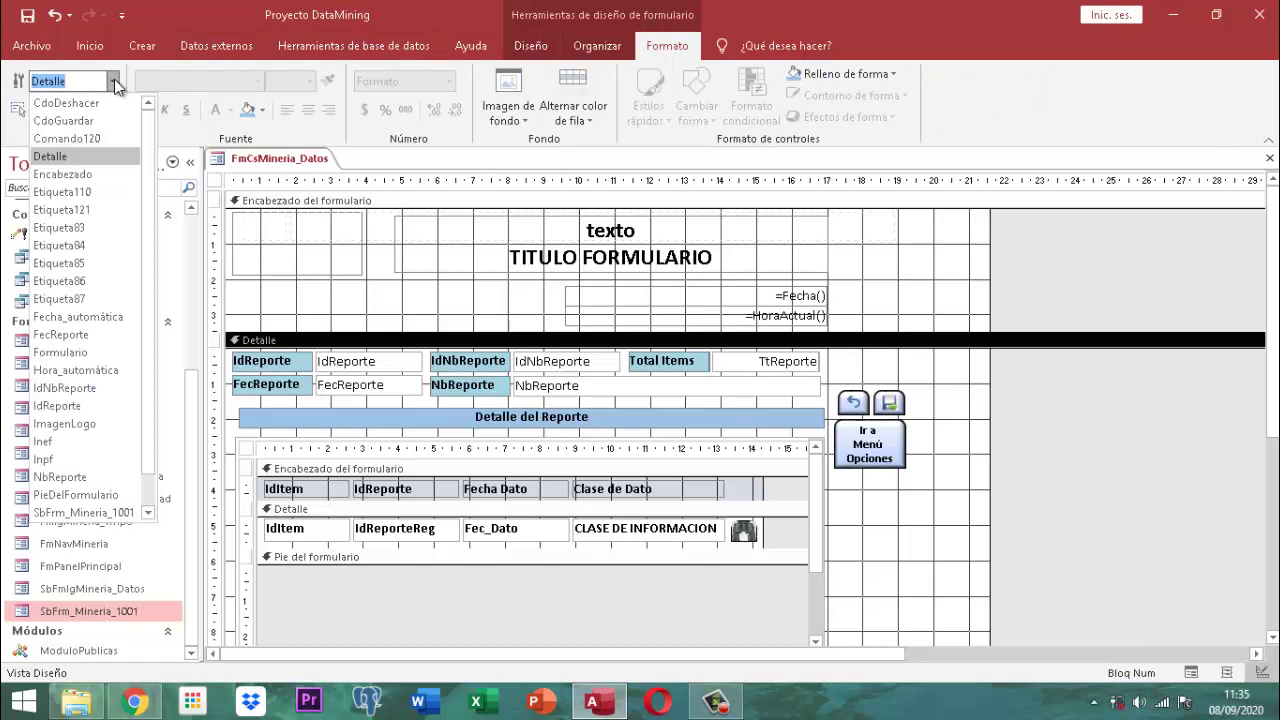
scroll(86, 250, down, 1)
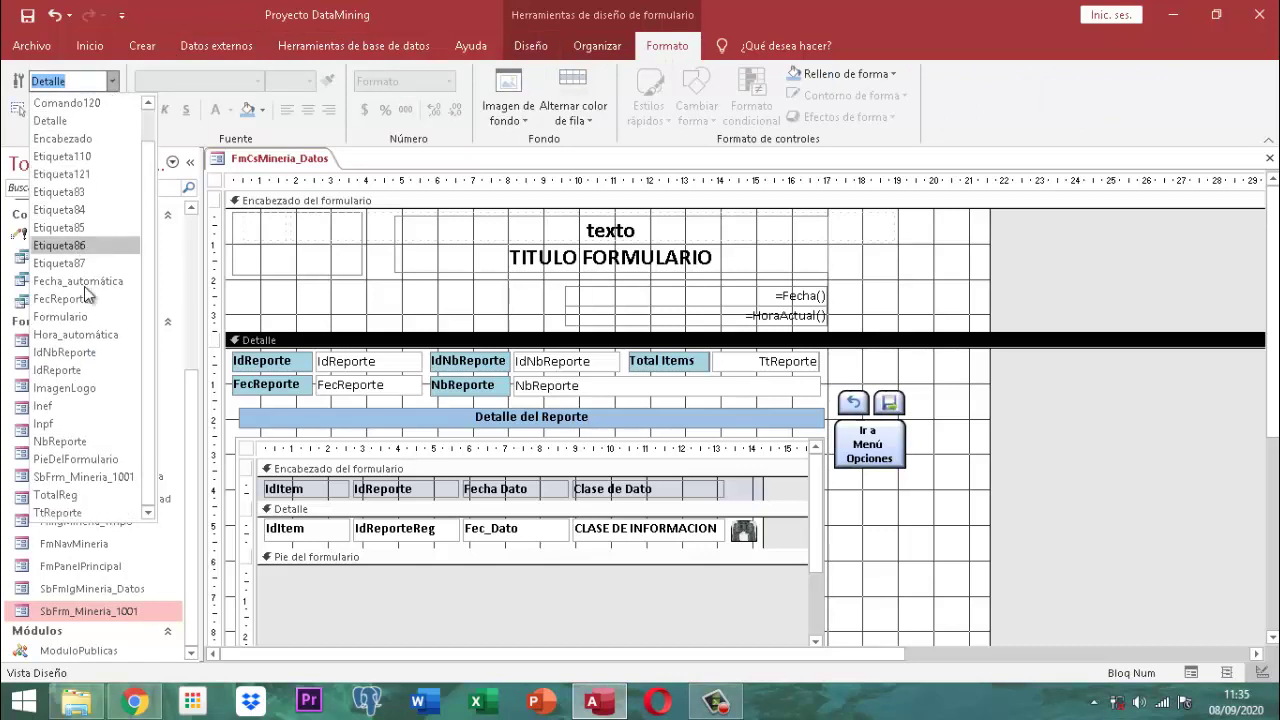
click(45, 494)
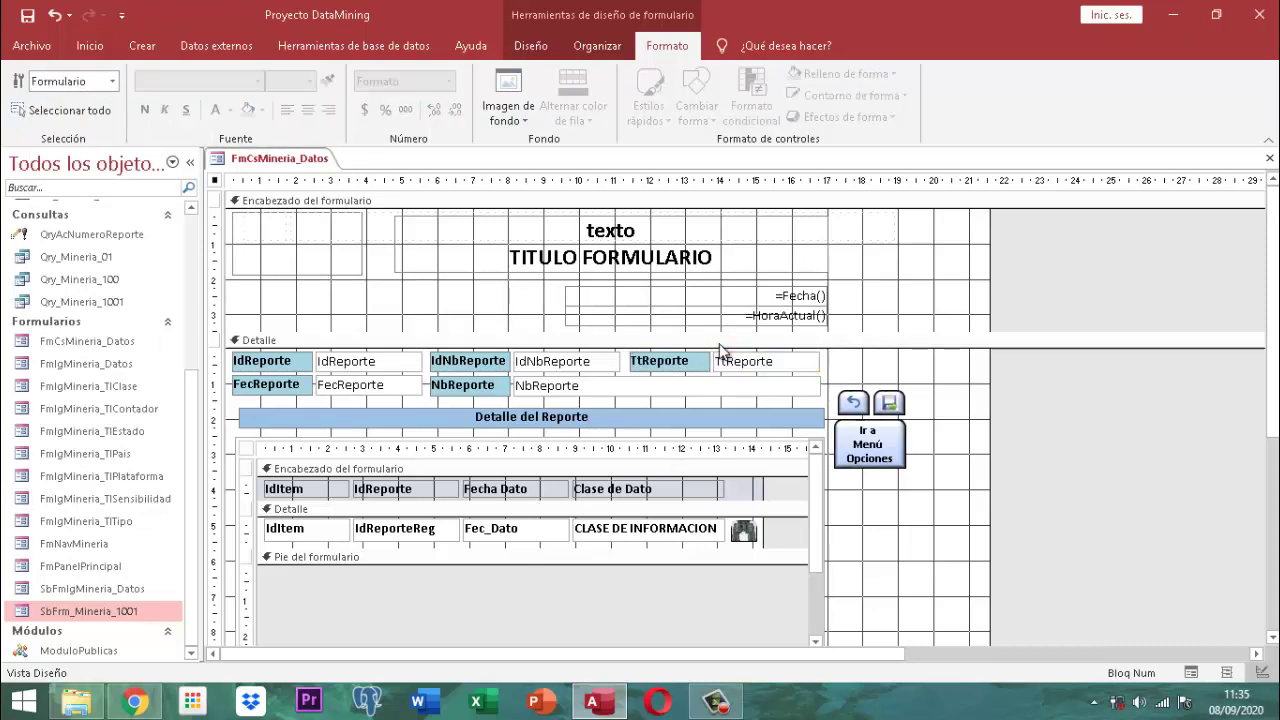
Step: Move SbFrm_Mineria_1001 directly after TtReporte, ahead of CdoDeshacer, in the Detalle section's tab order
click(530, 48)
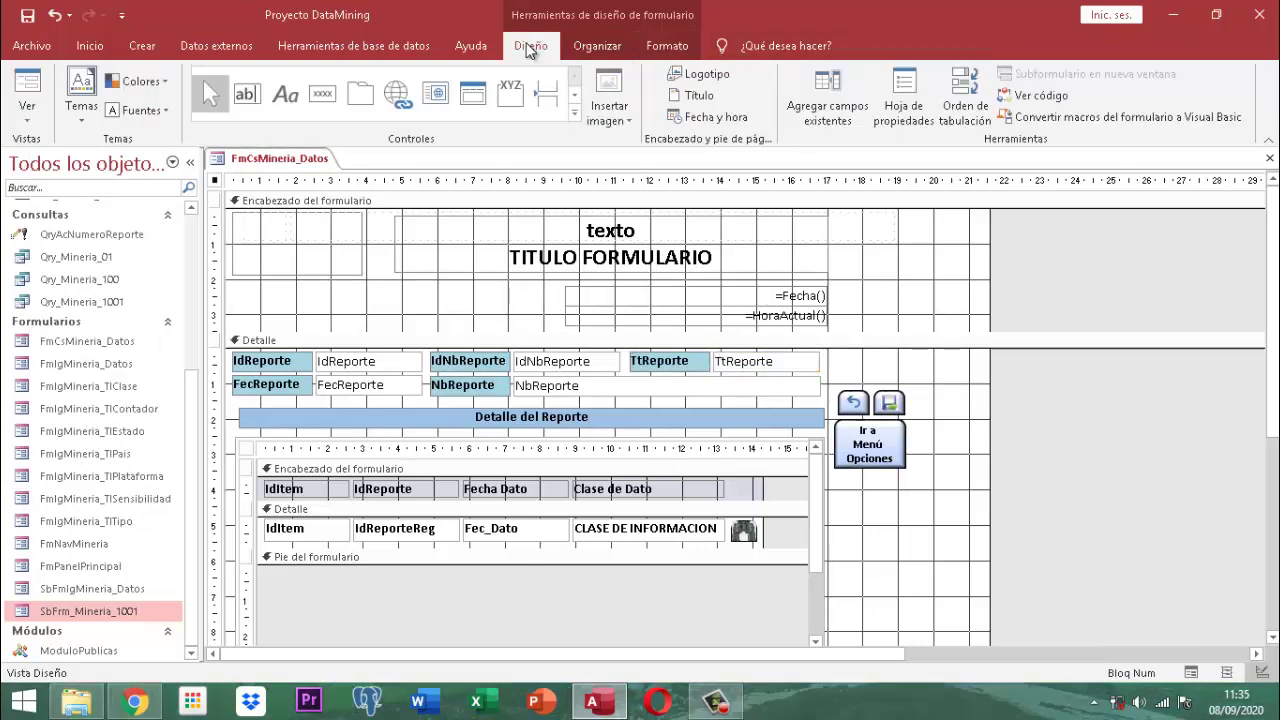
click(952, 118)
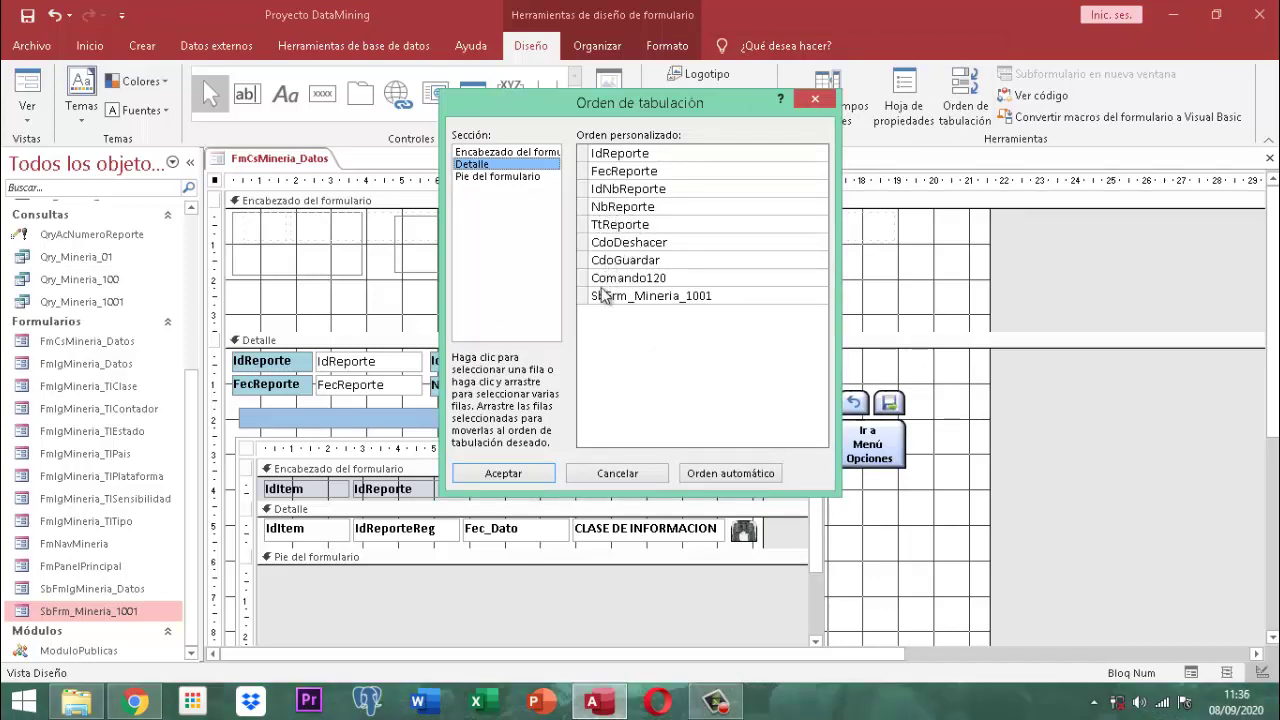
click(588, 298)
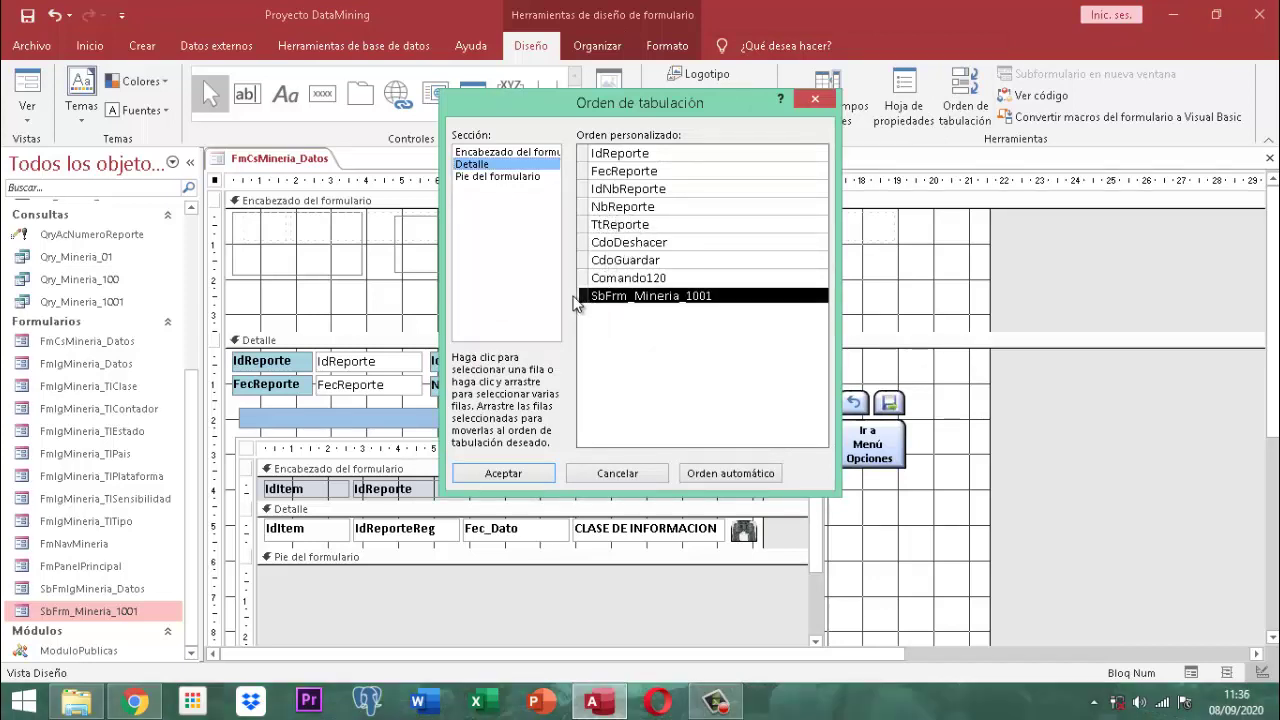
drag(588, 305, 584, 251)
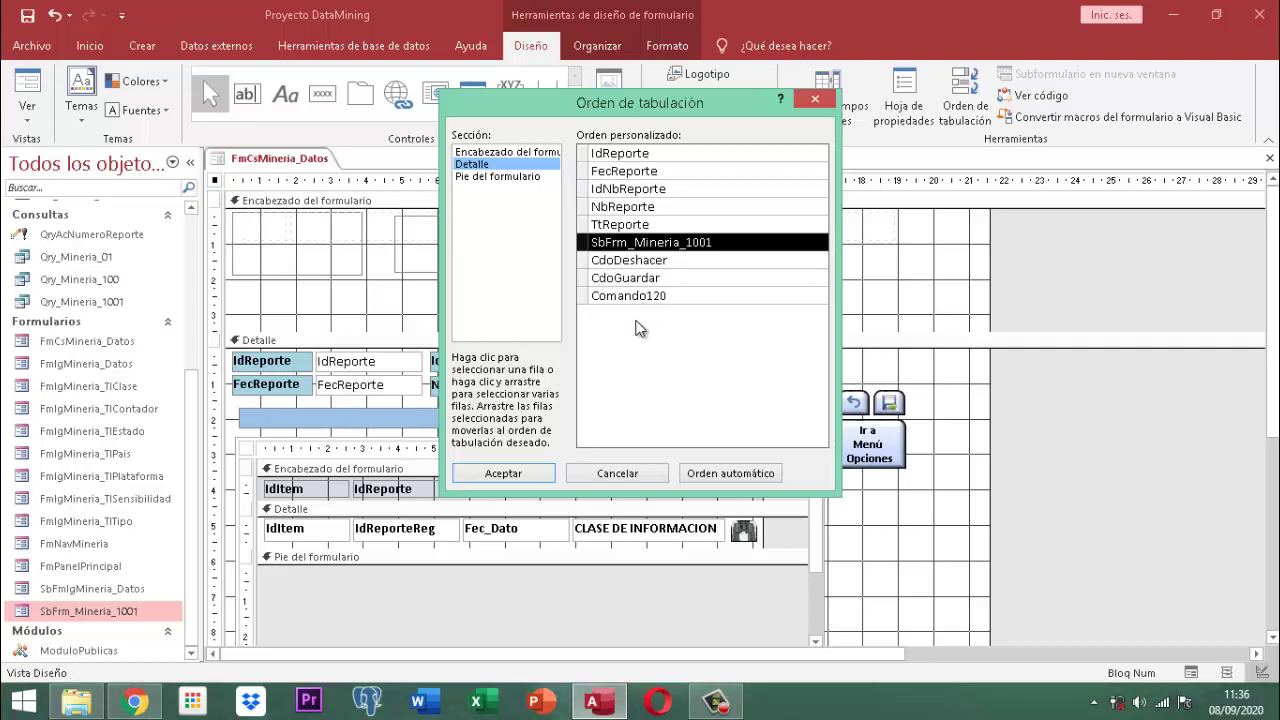
click(503, 473)
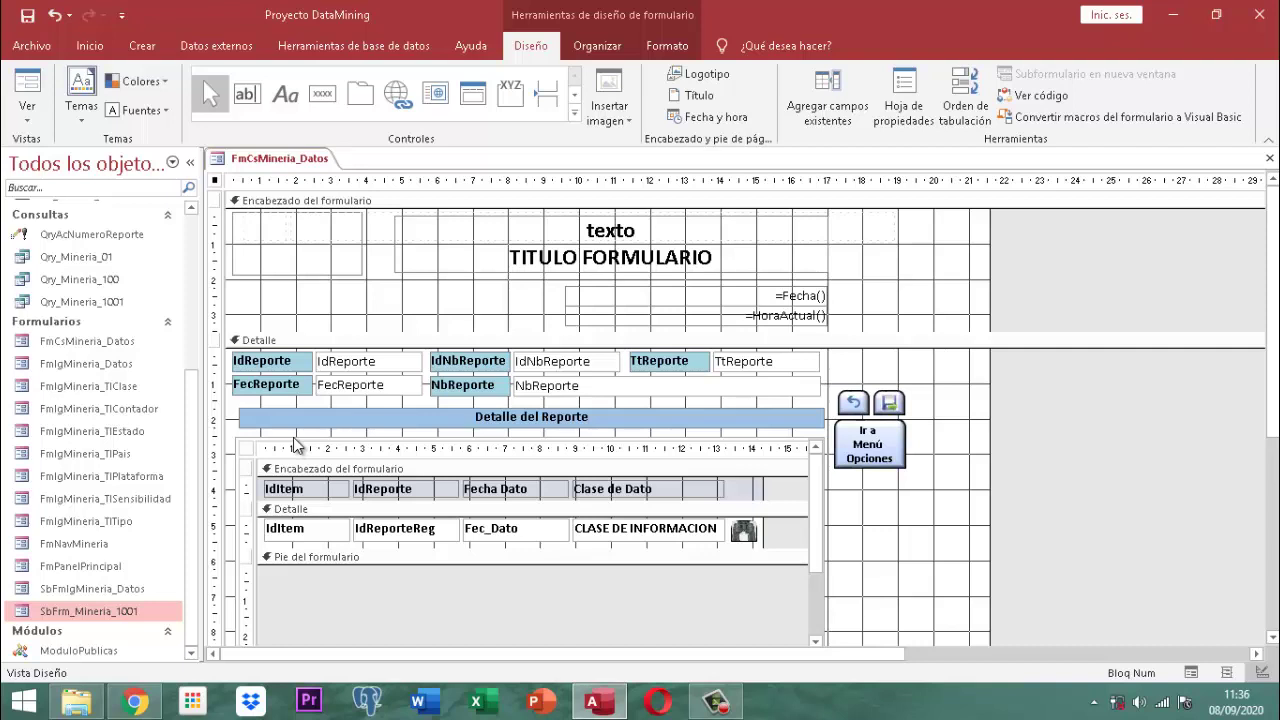
Step: Open the subform field linker from the master link fields property of the SbFrm_Mineria_1001 subform control
click(446, 445)
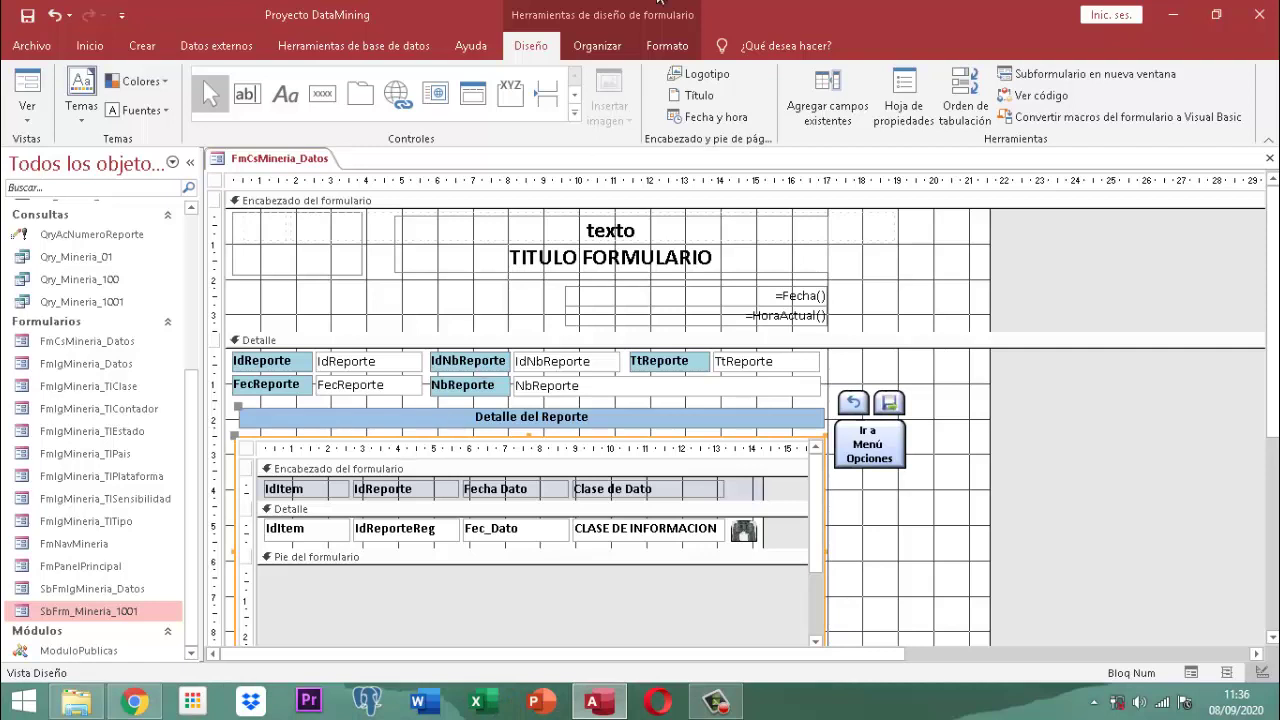
click(670, 47)
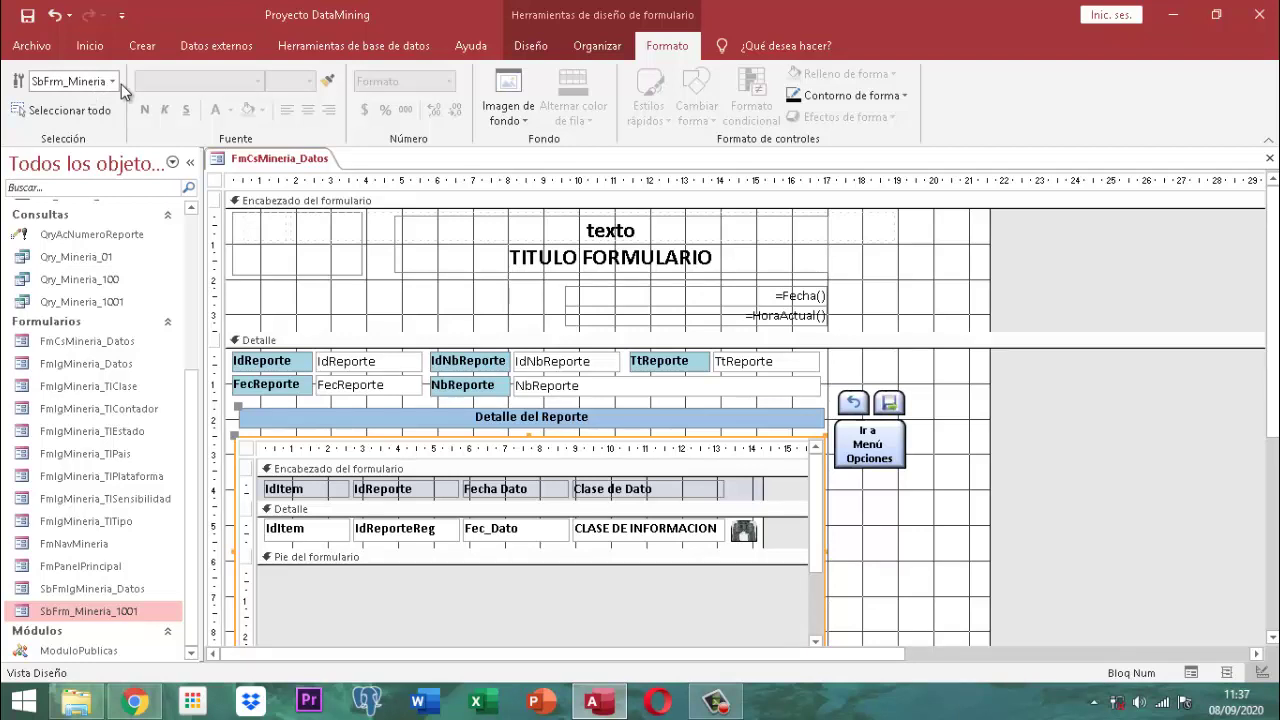
click(530, 46)
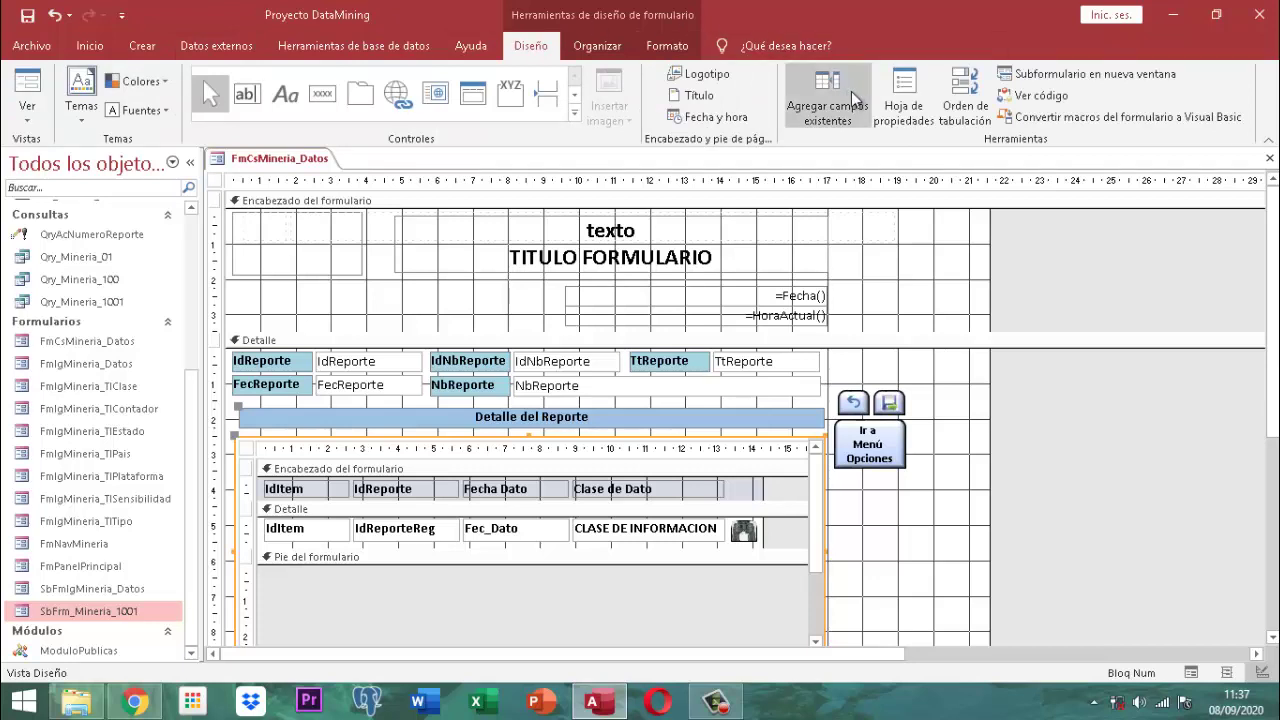
click(903, 101)
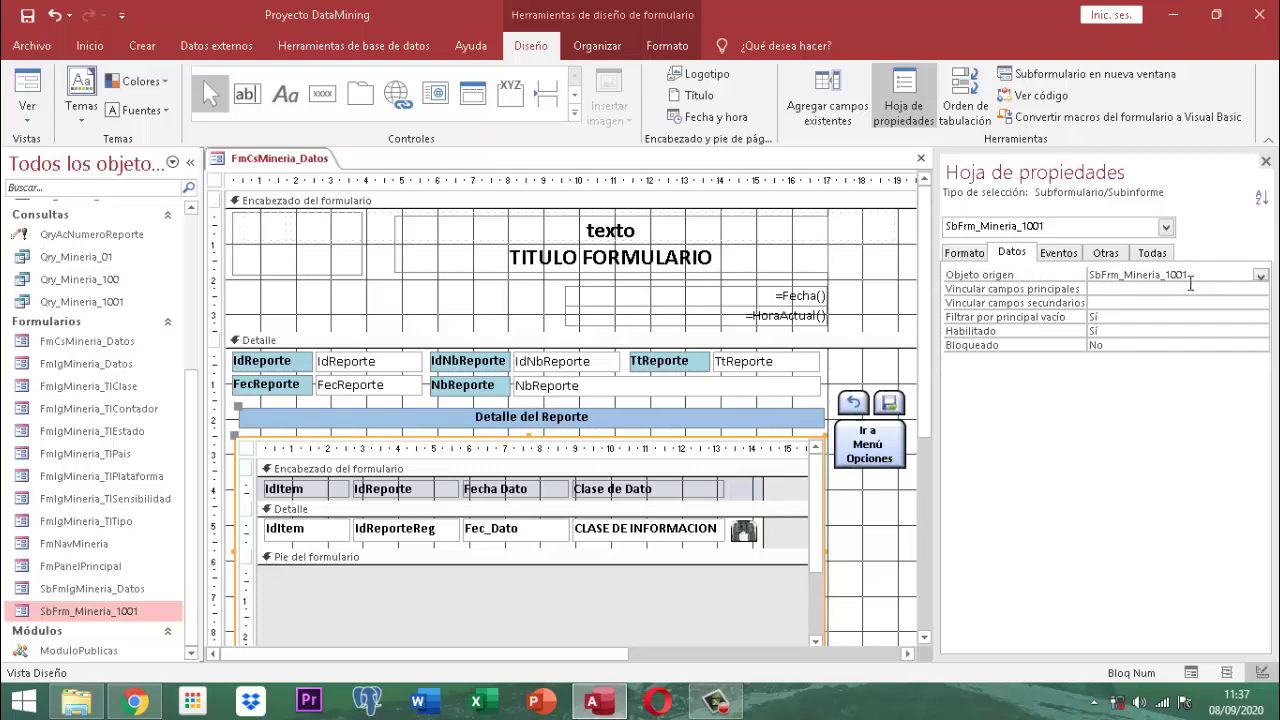
click(1117, 262)
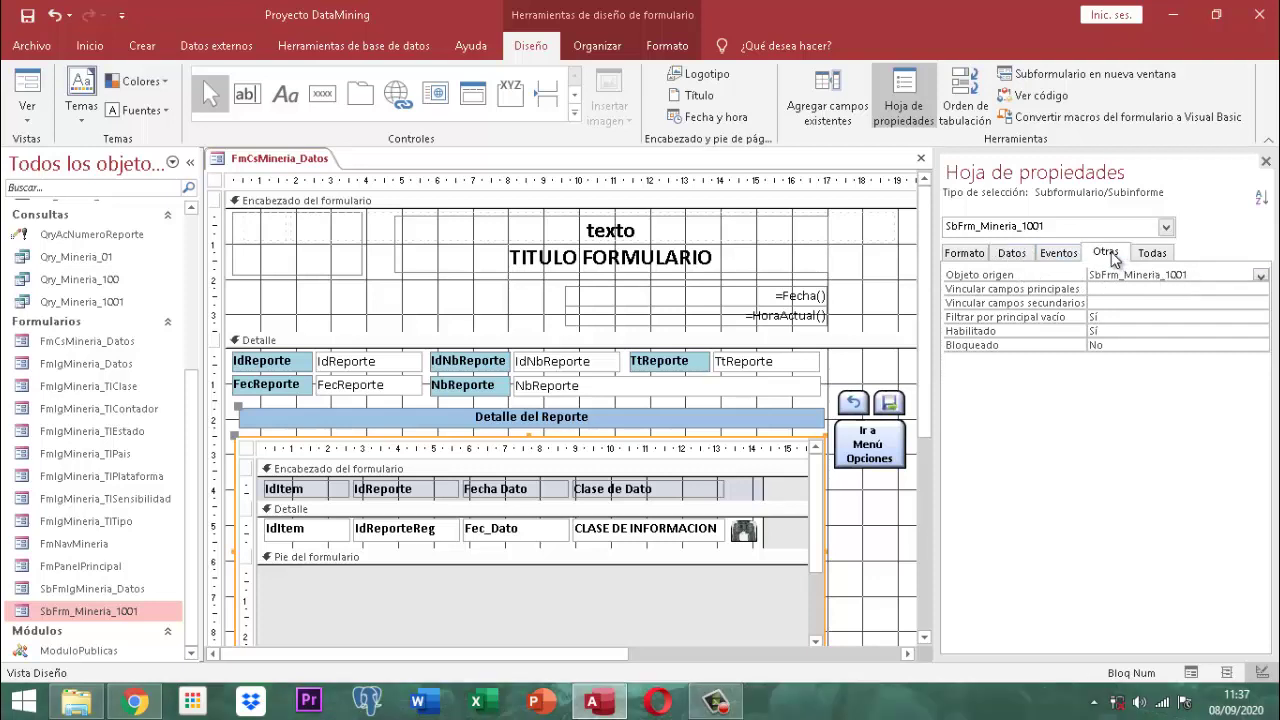
click(1012, 254)
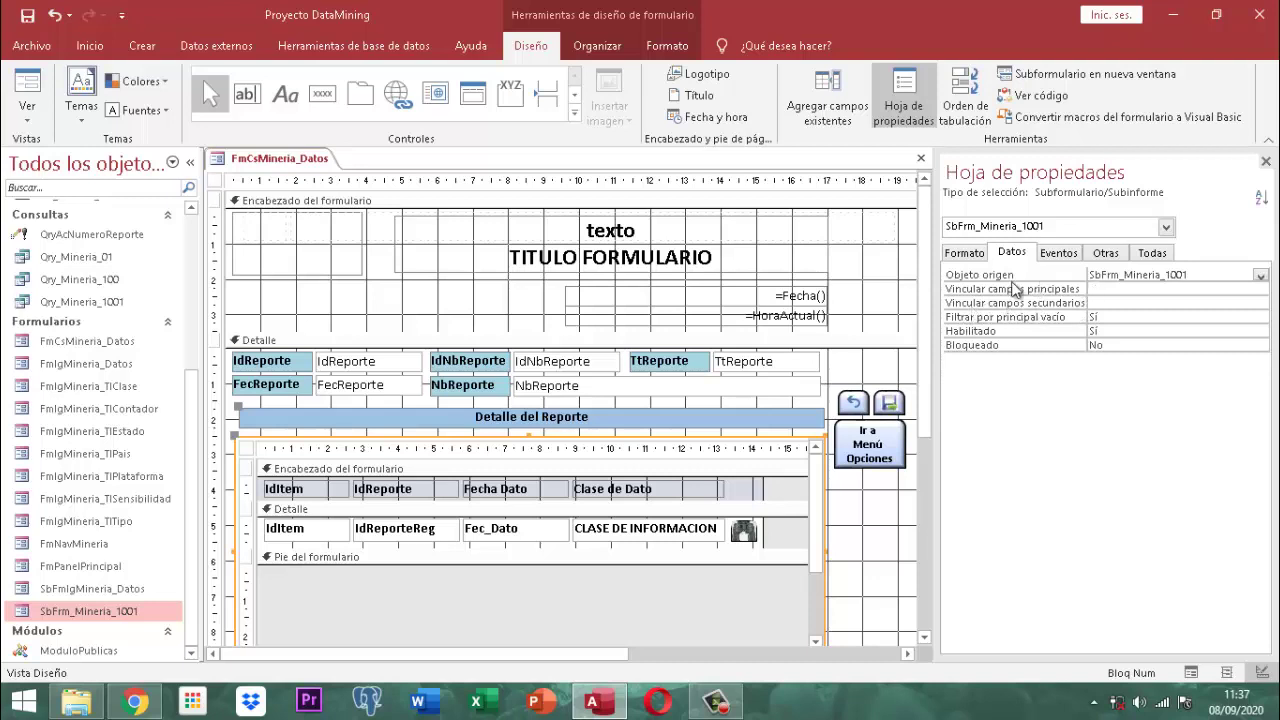
click(1110, 289)
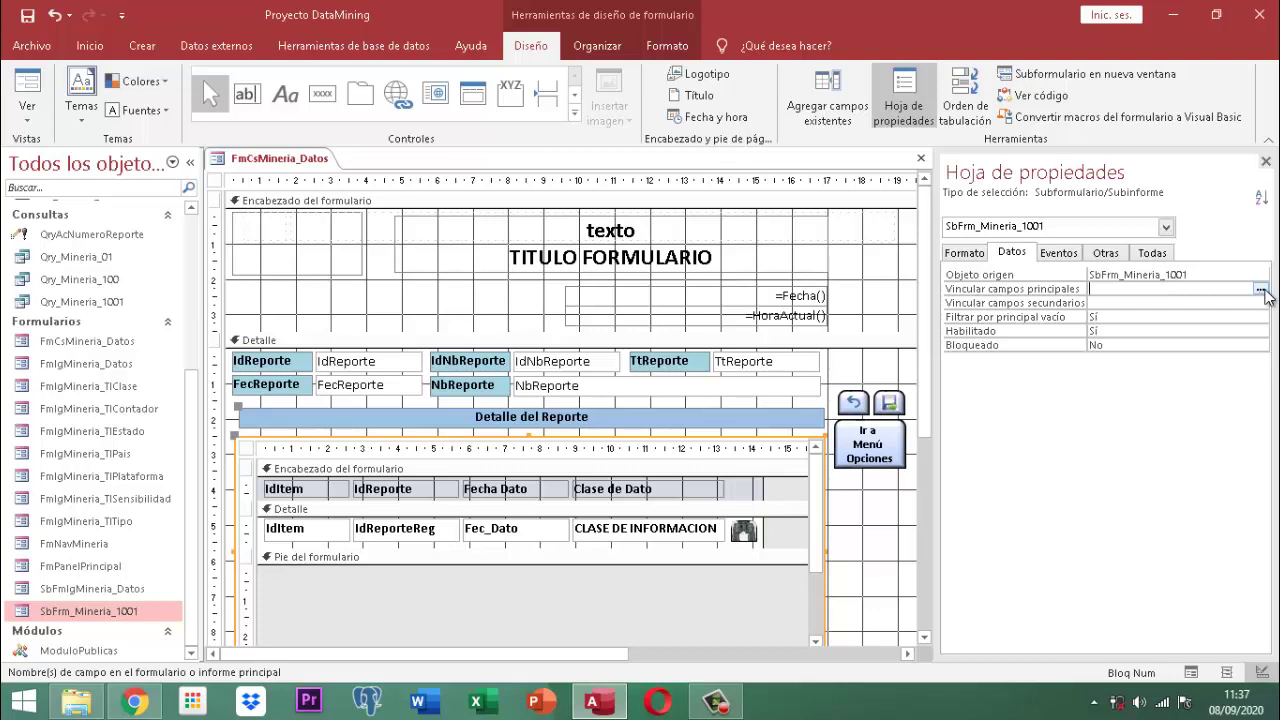
click(1261, 289)
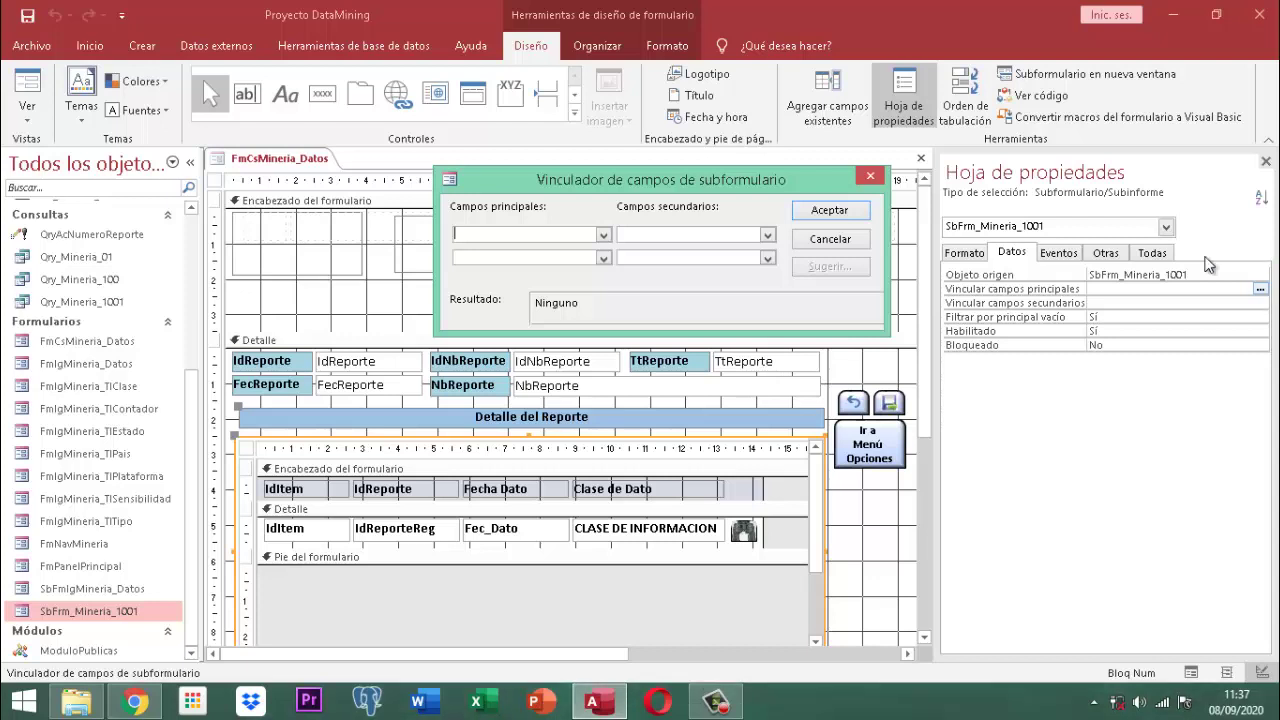
Step: Link the subform's master field IdReporte to its child field IdReporteReg and close the property sheet
click(603, 236)
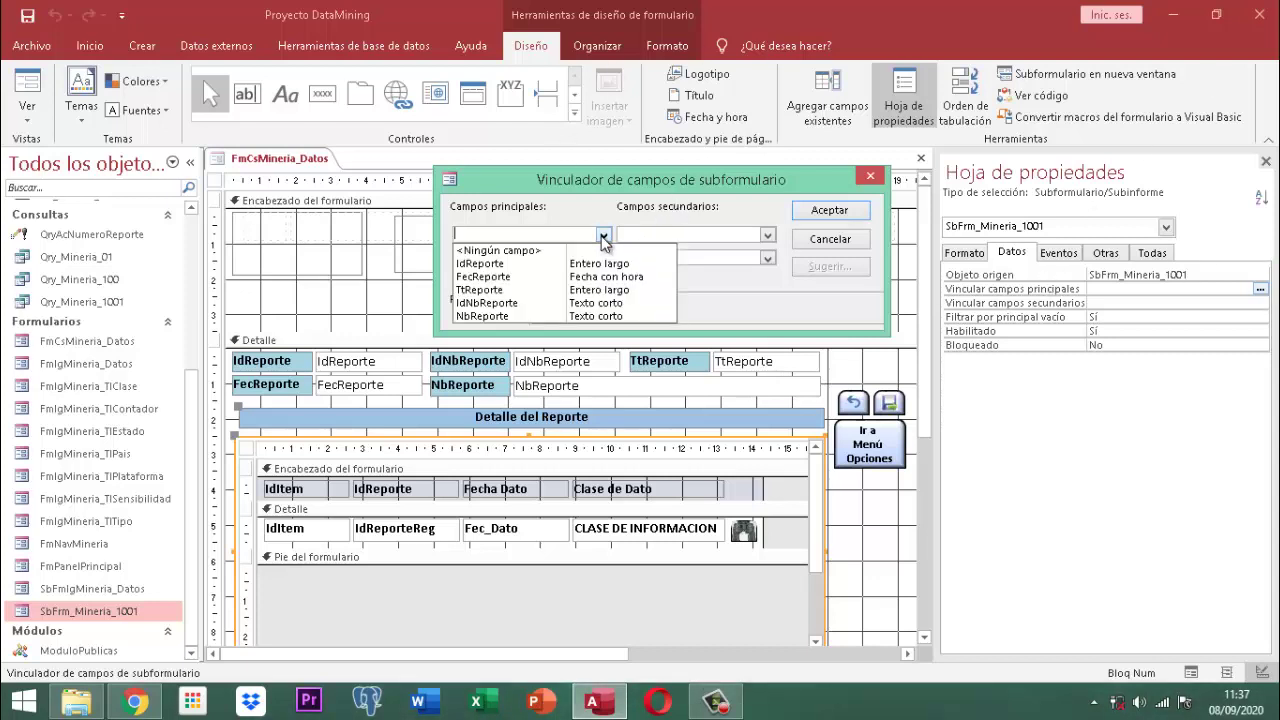
click(493, 266)
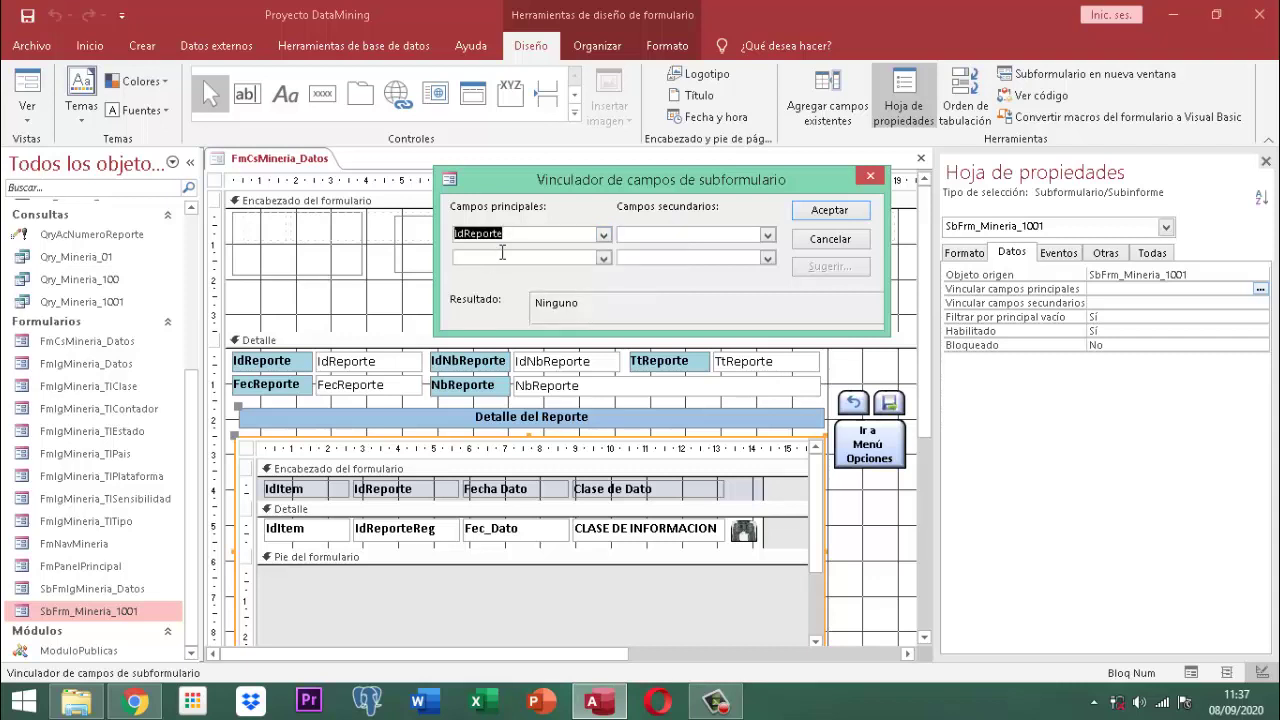
click(767, 236)
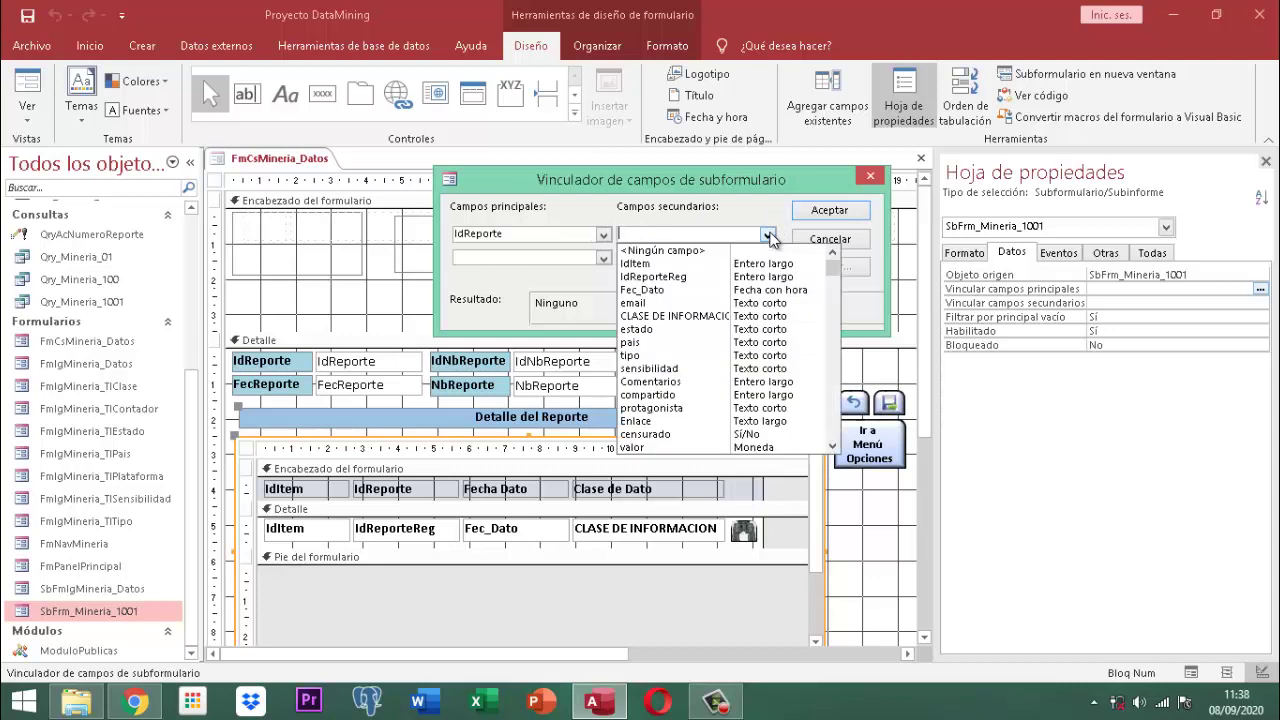
click(640, 277)
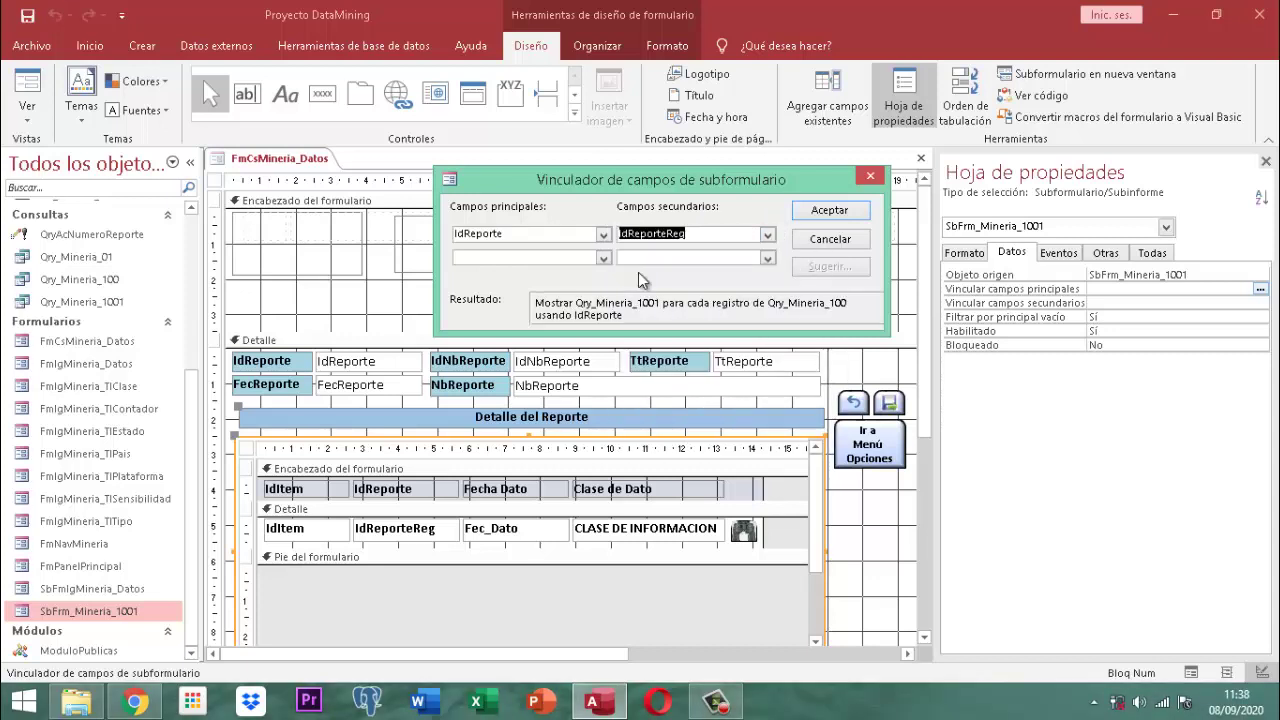
click(845, 211)
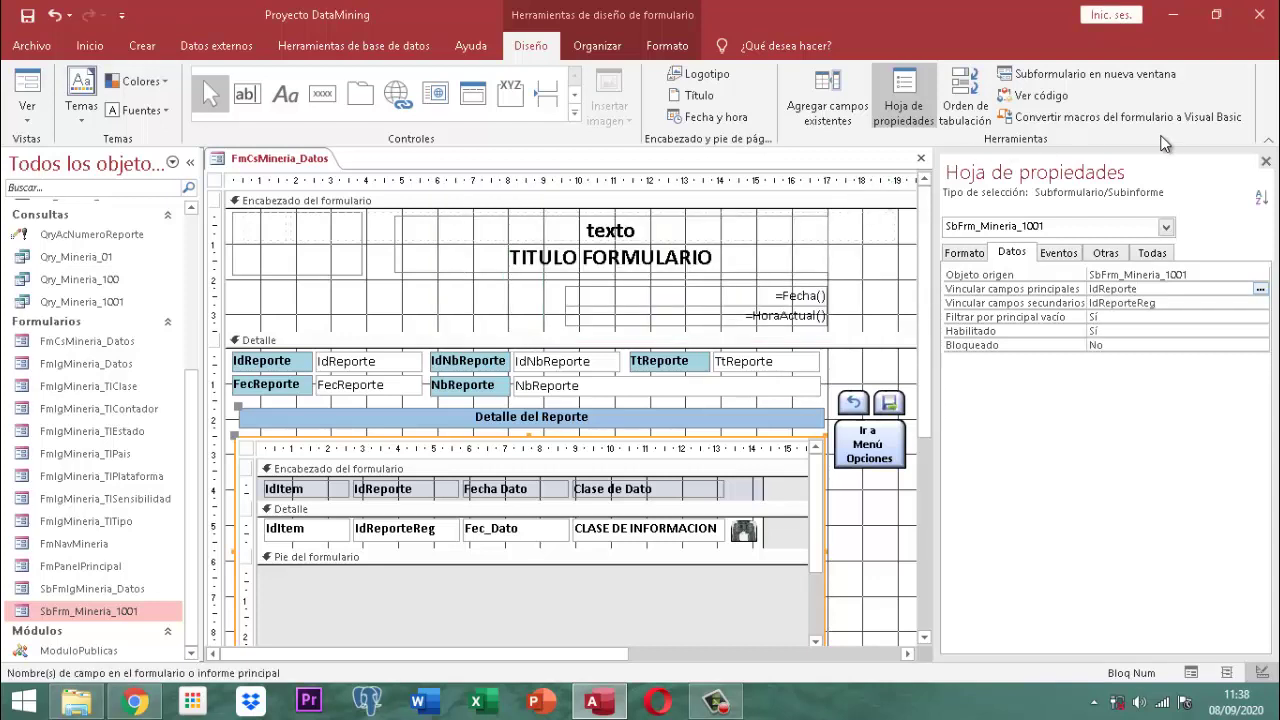
click(1265, 161)
click(1120, 460)
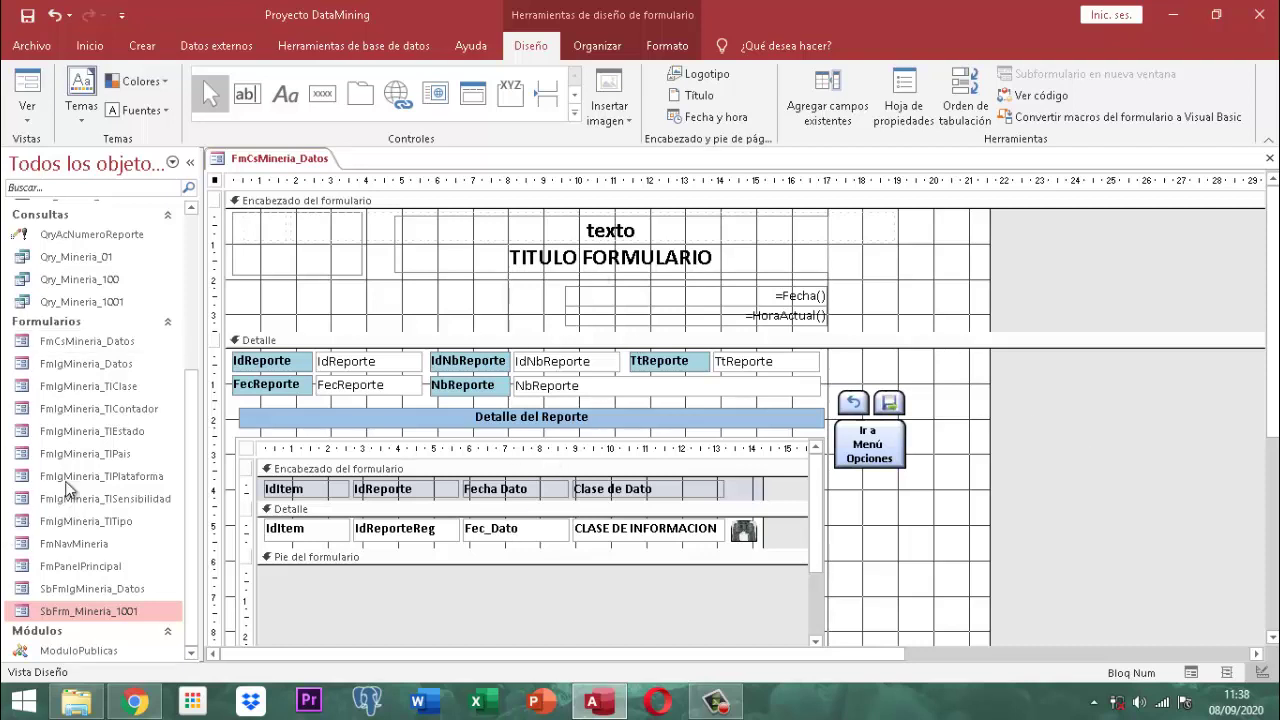
click(122, 434)
right_click(122, 434)
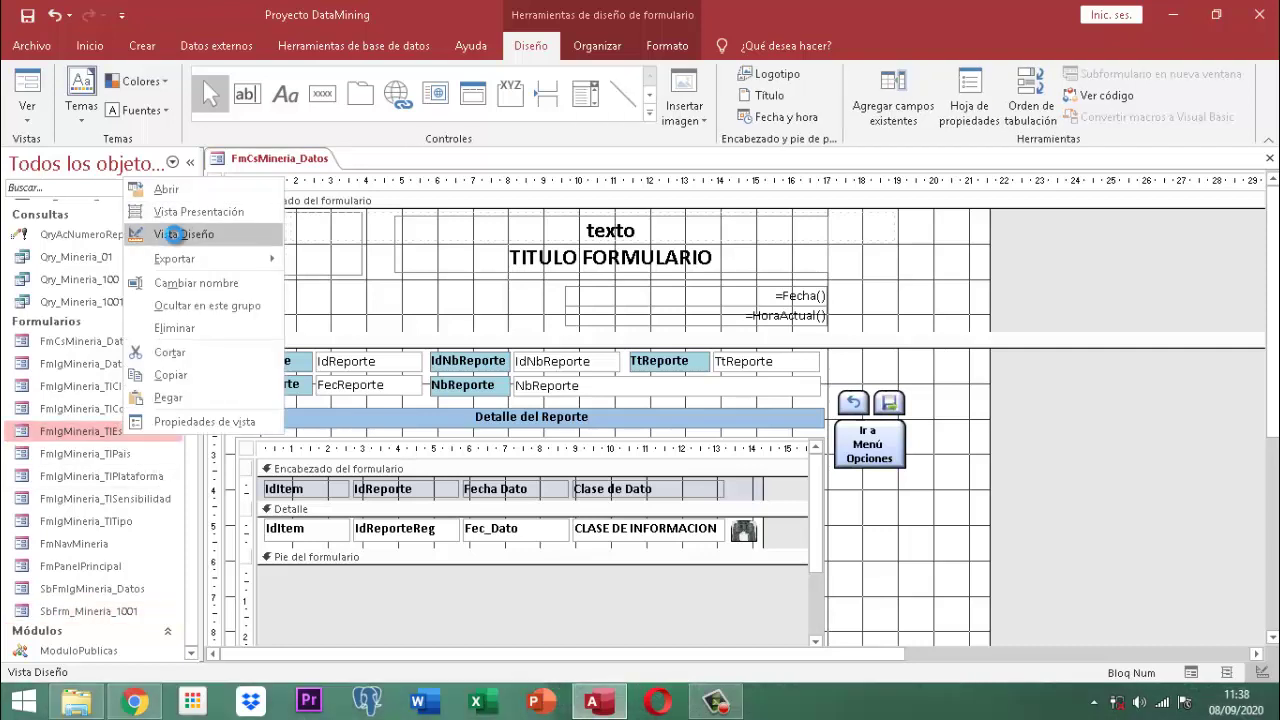
click(174, 234)
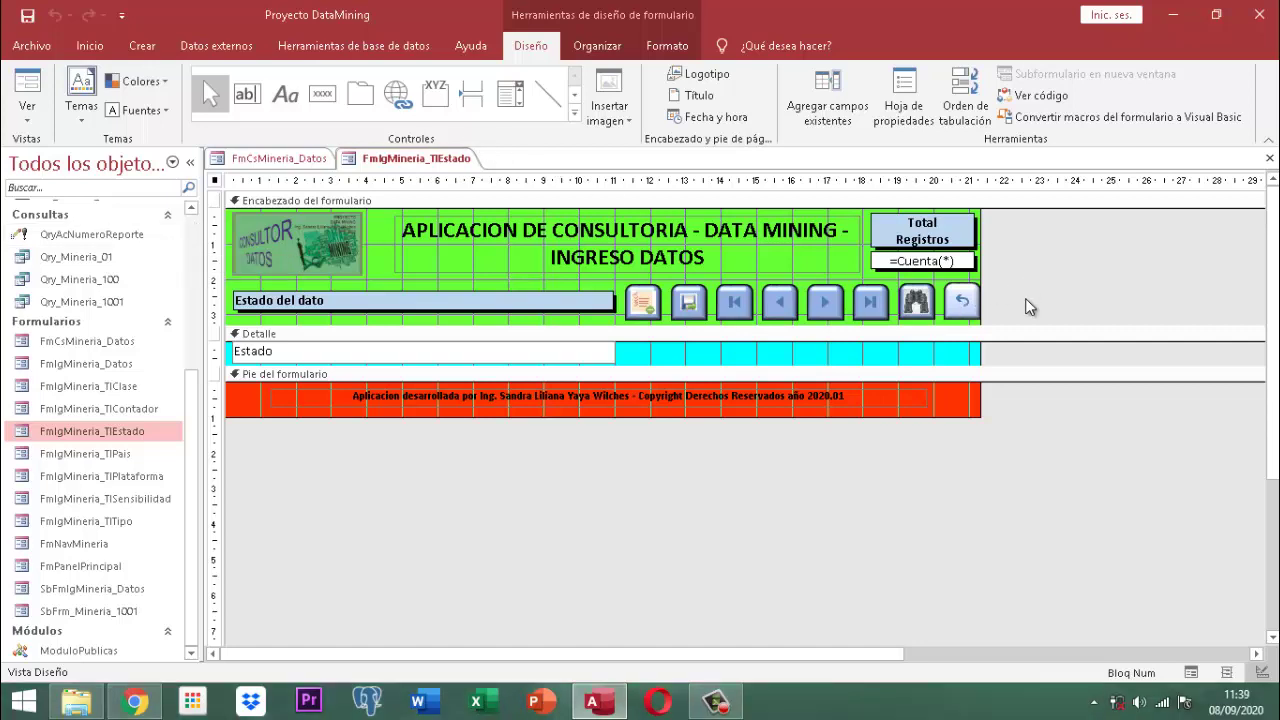
drag(1025, 298, 650, 300)
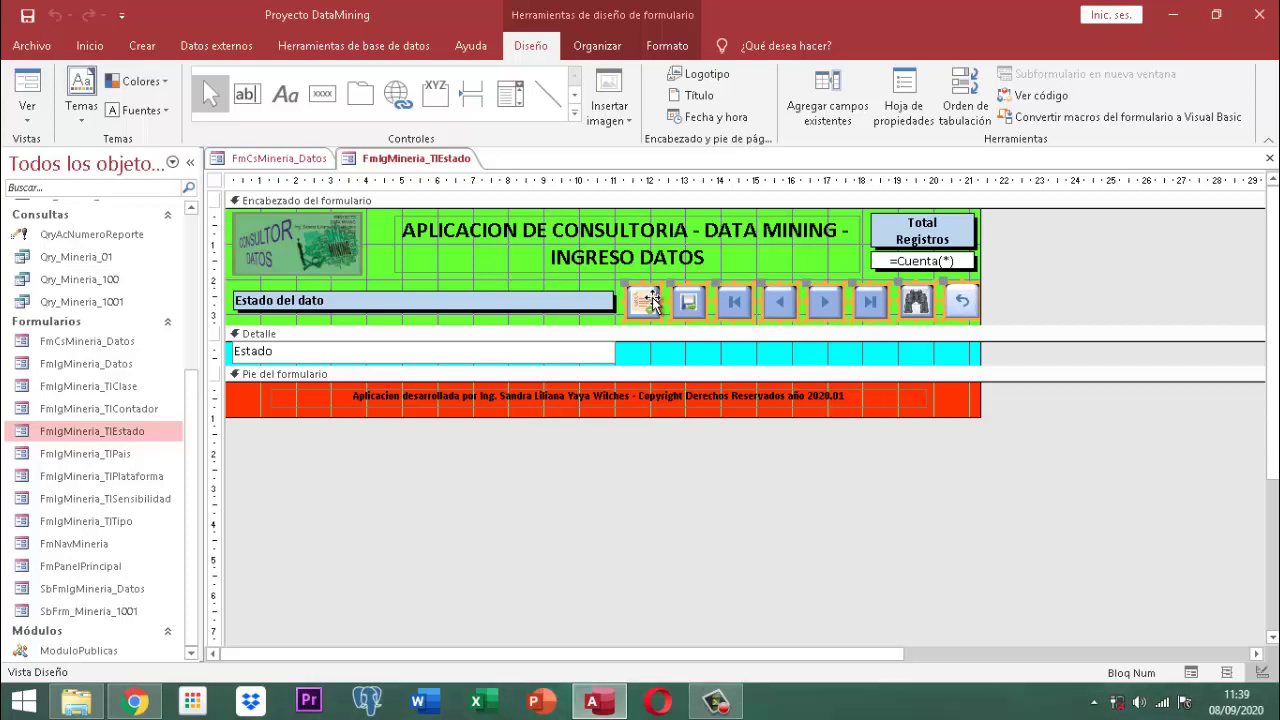
click(1026, 296)
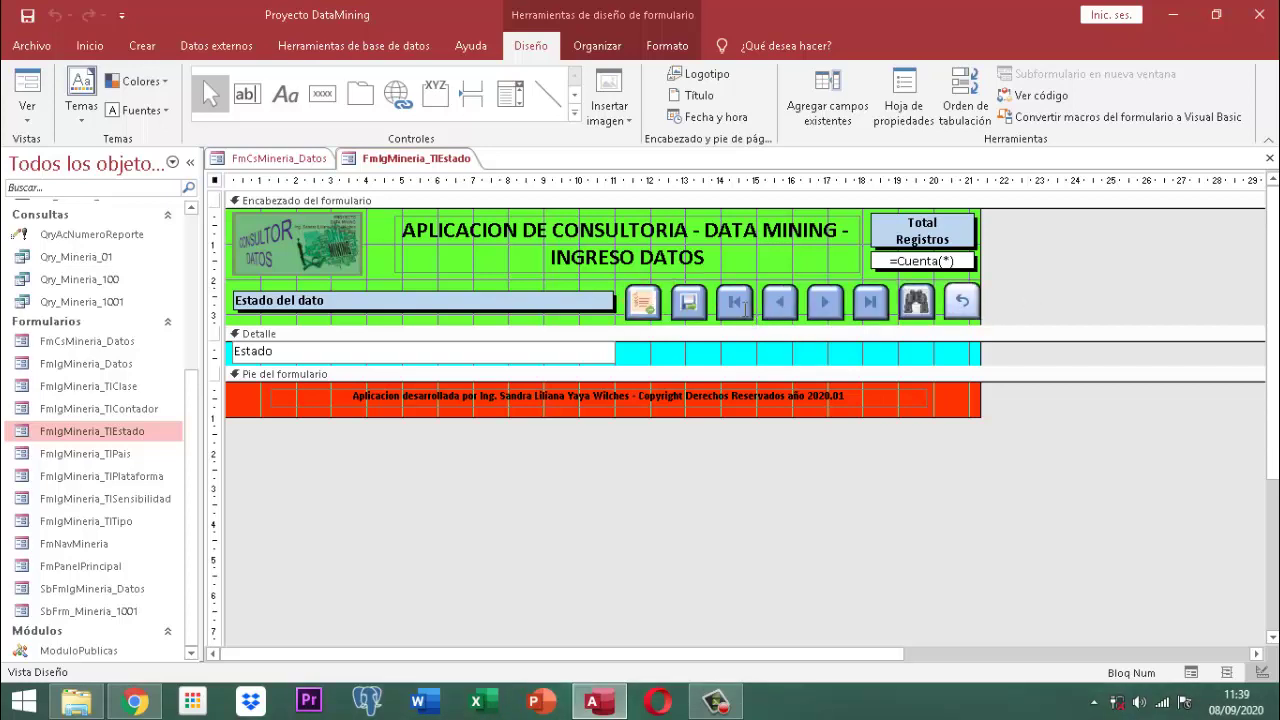
click(747, 309)
shift+click(781, 306)
shift+click(822, 306)
shift+click(864, 309)
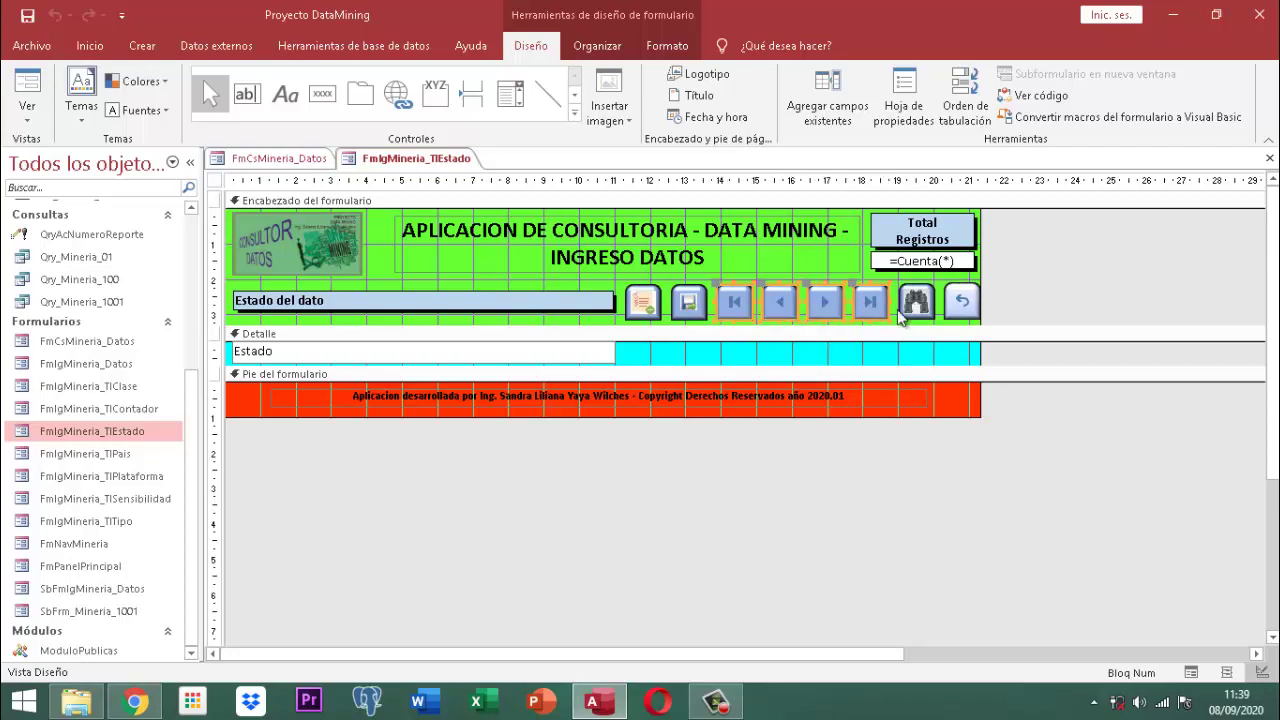
shift+click(908, 305)
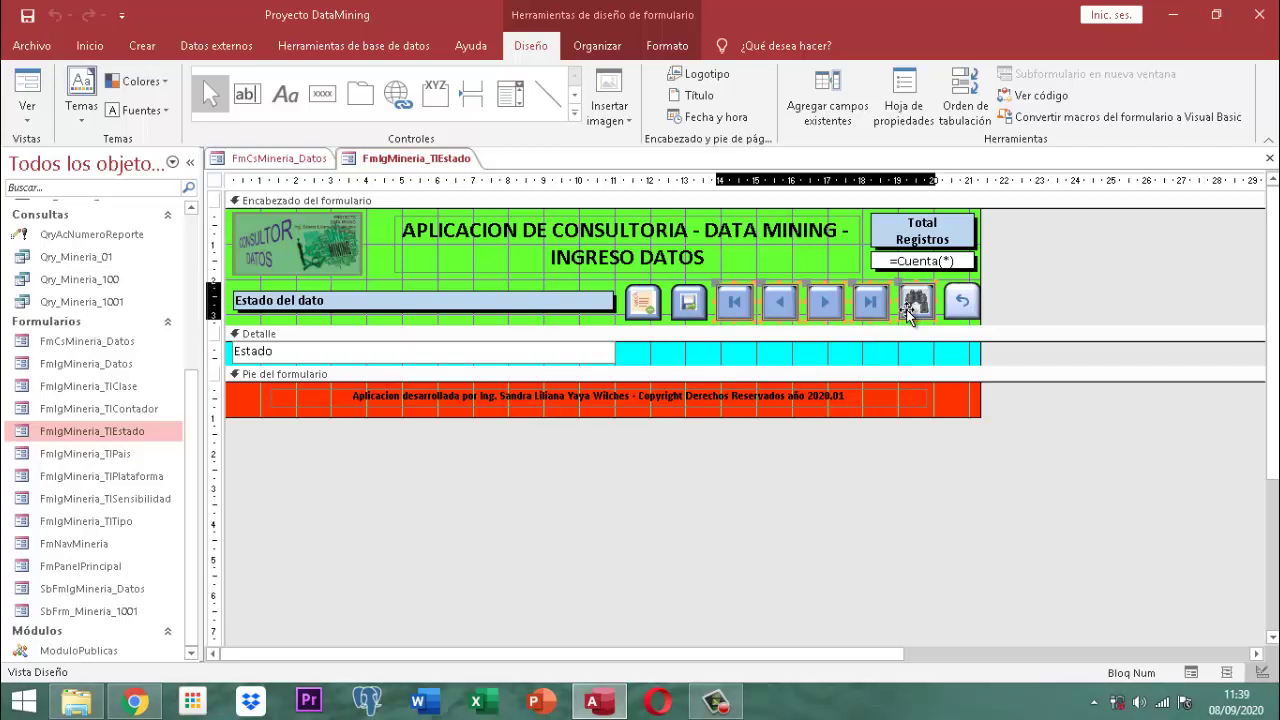
shift+click(906, 309)
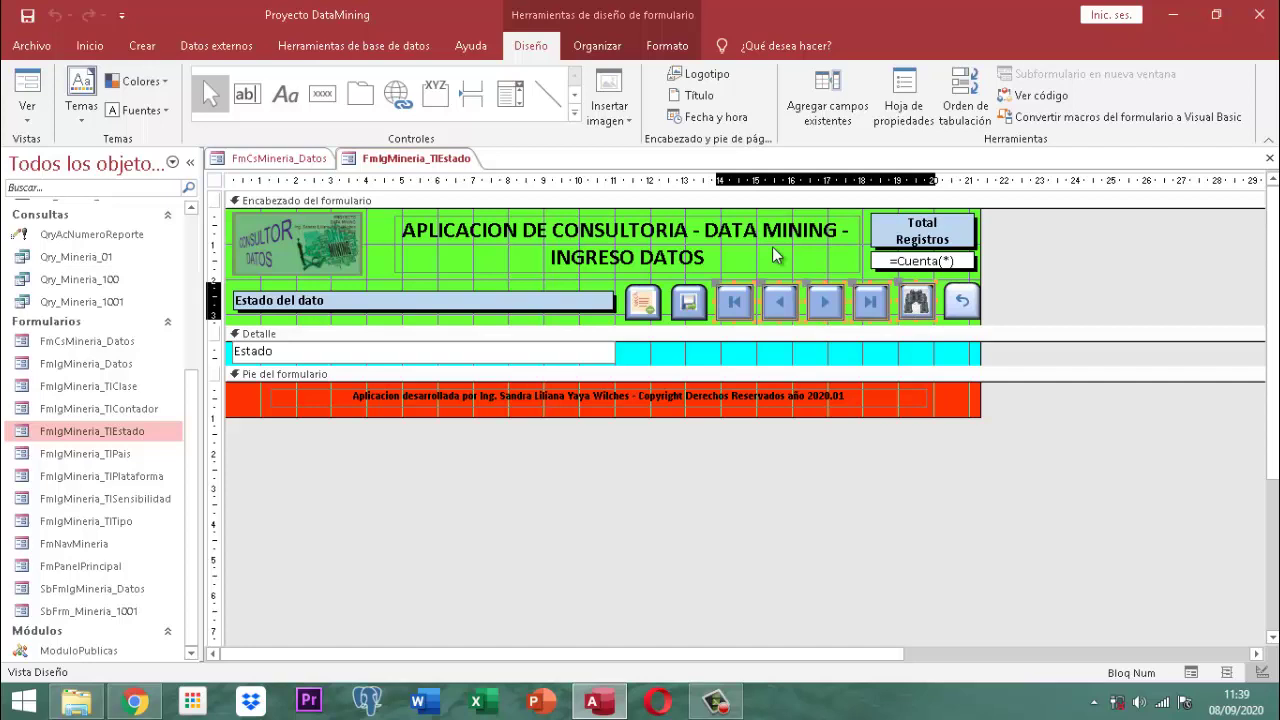
right_click(431, 163)
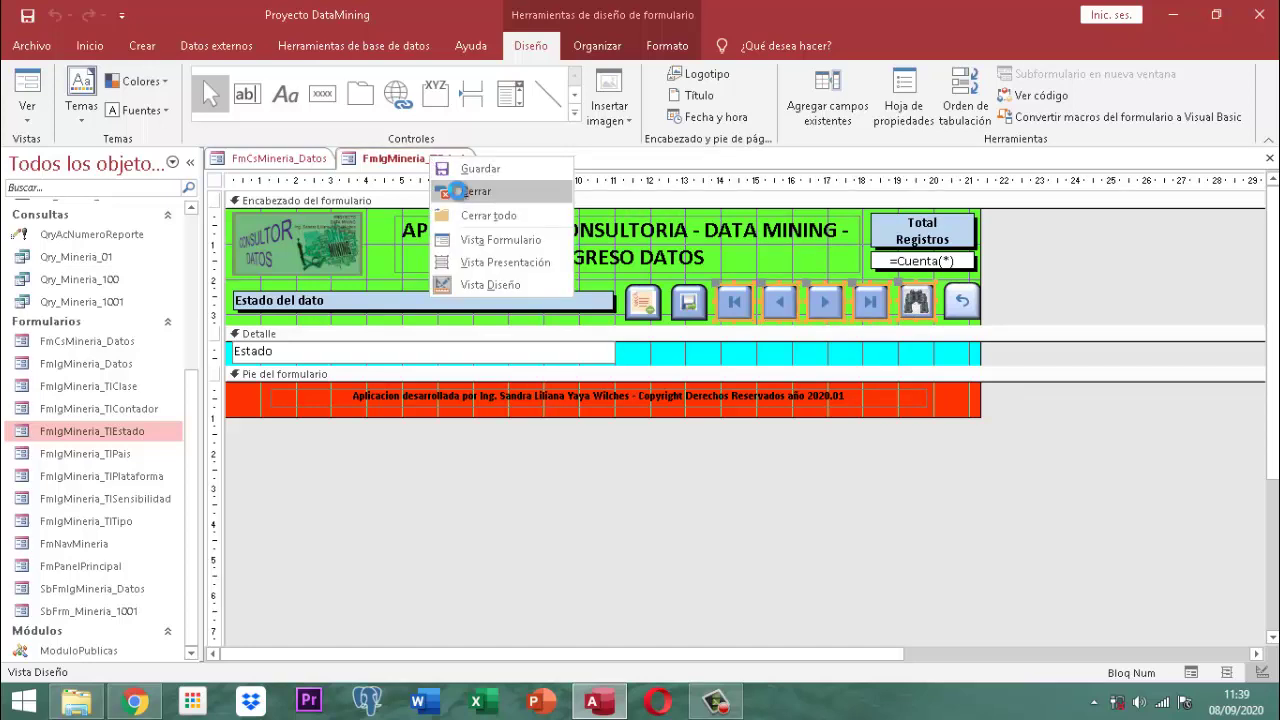
click(457, 190)
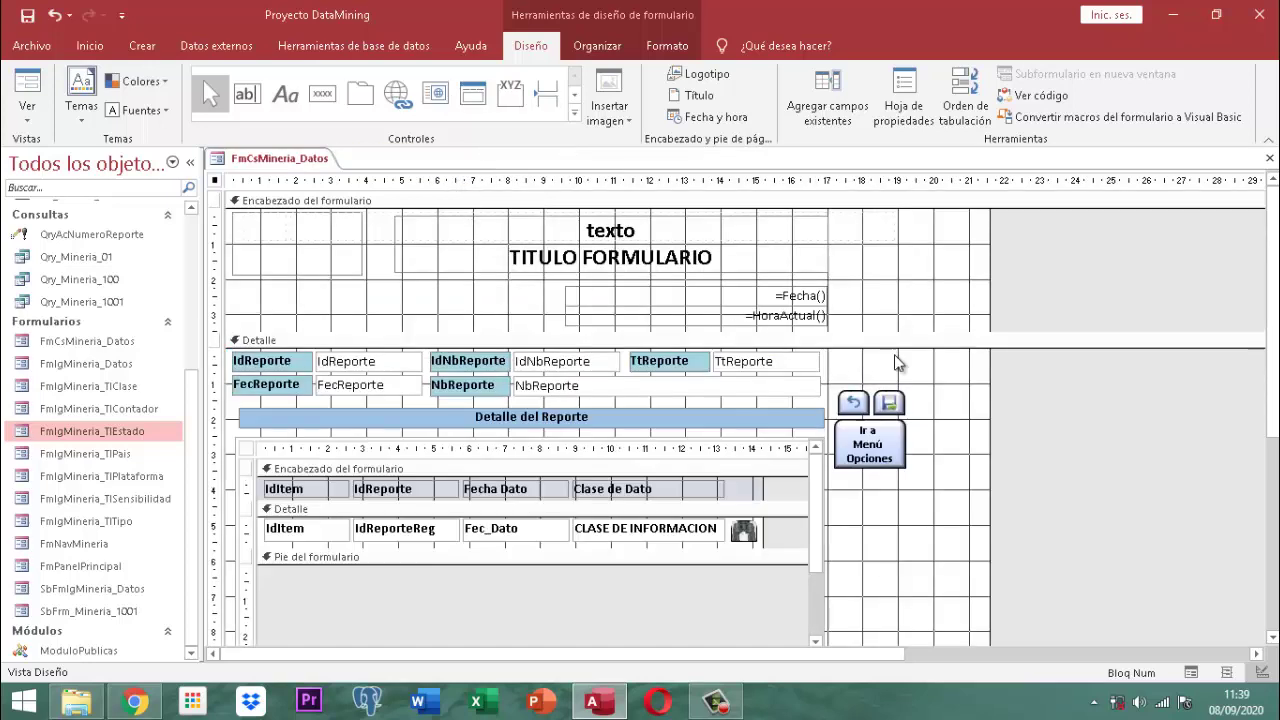
Step: Copy the four record navigation buttons and the search button from the FmIgMineria_TIEstado header into FmCsMineria_Datos' Detalle section, beside the TtReporte field
click(901, 344)
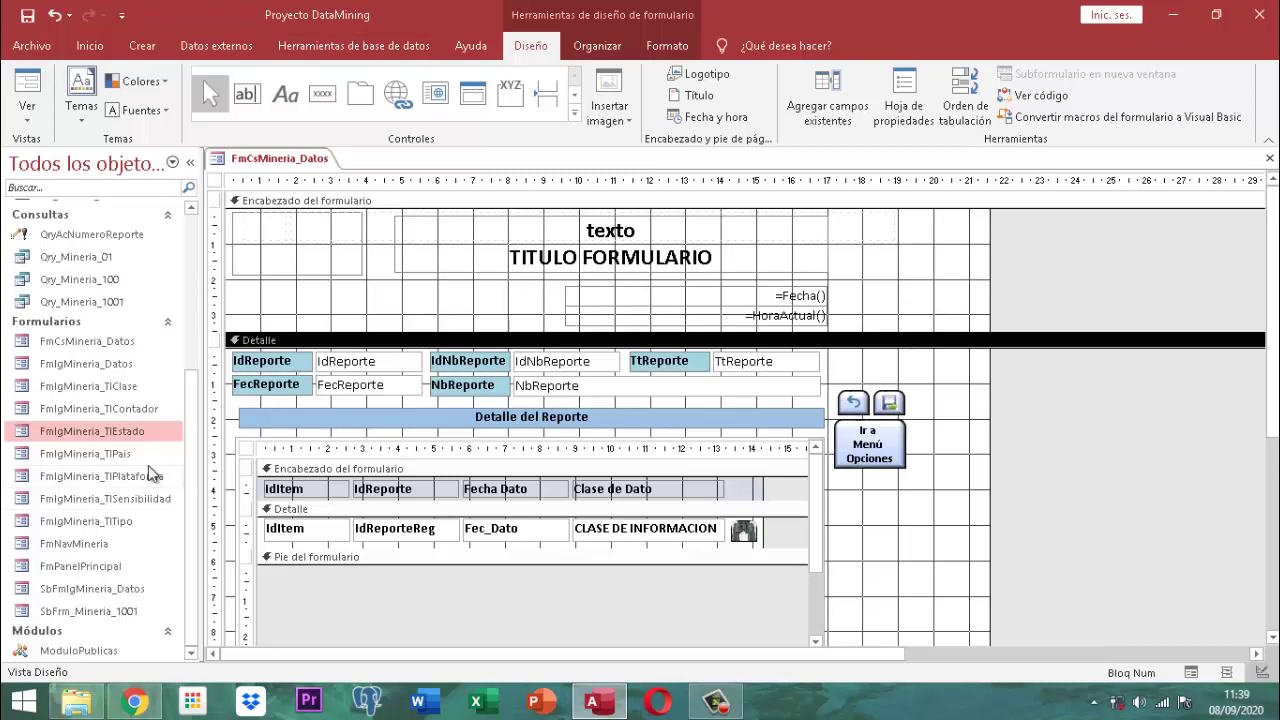
right_click(132, 430)
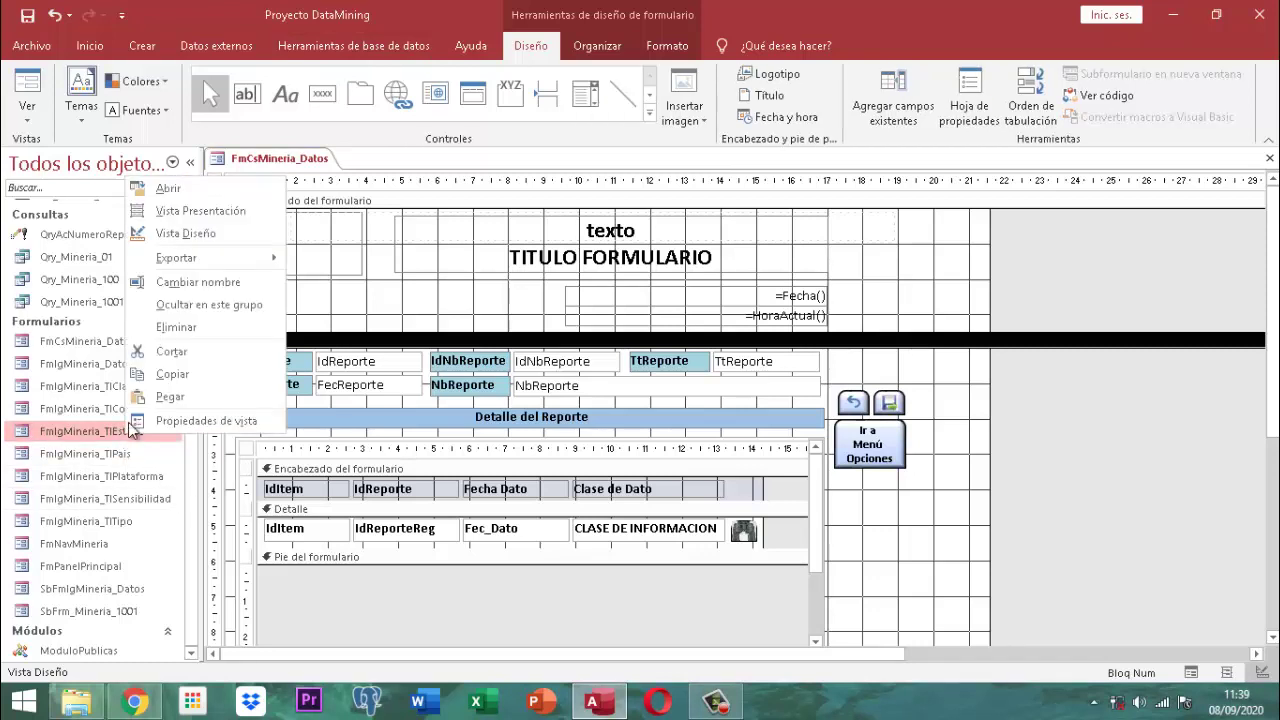
click(185, 233)
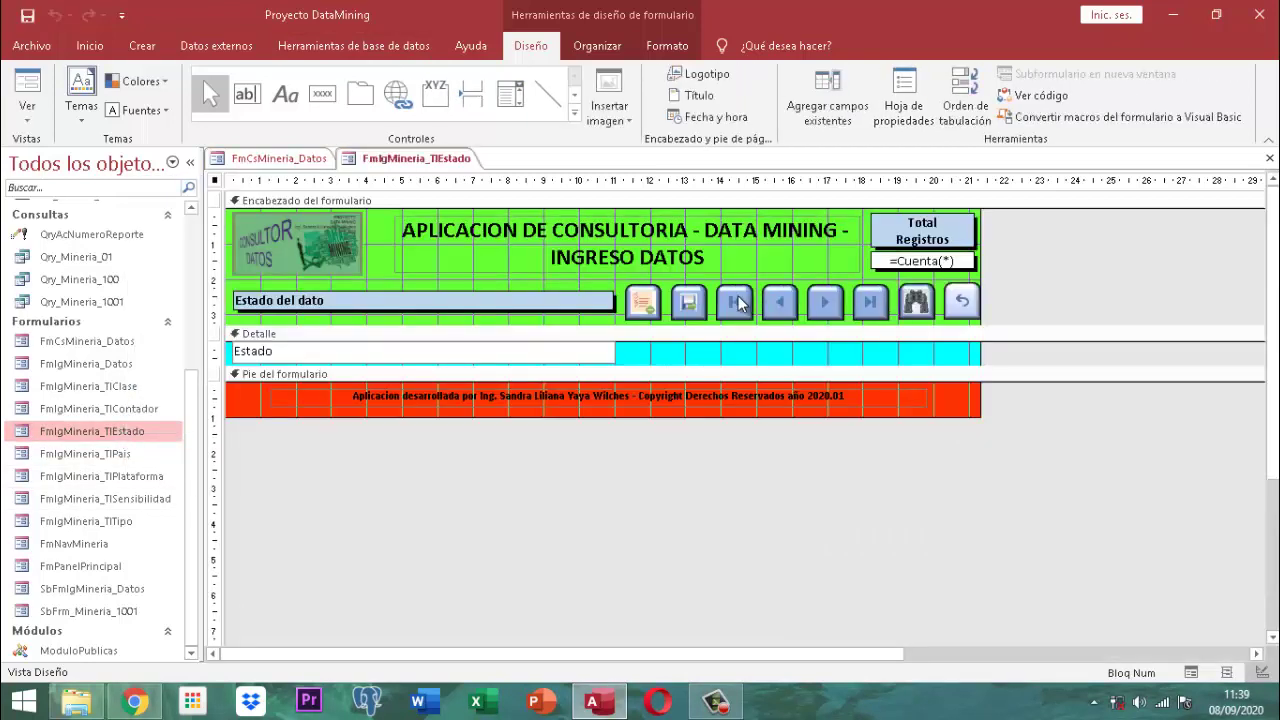
click(735, 294)
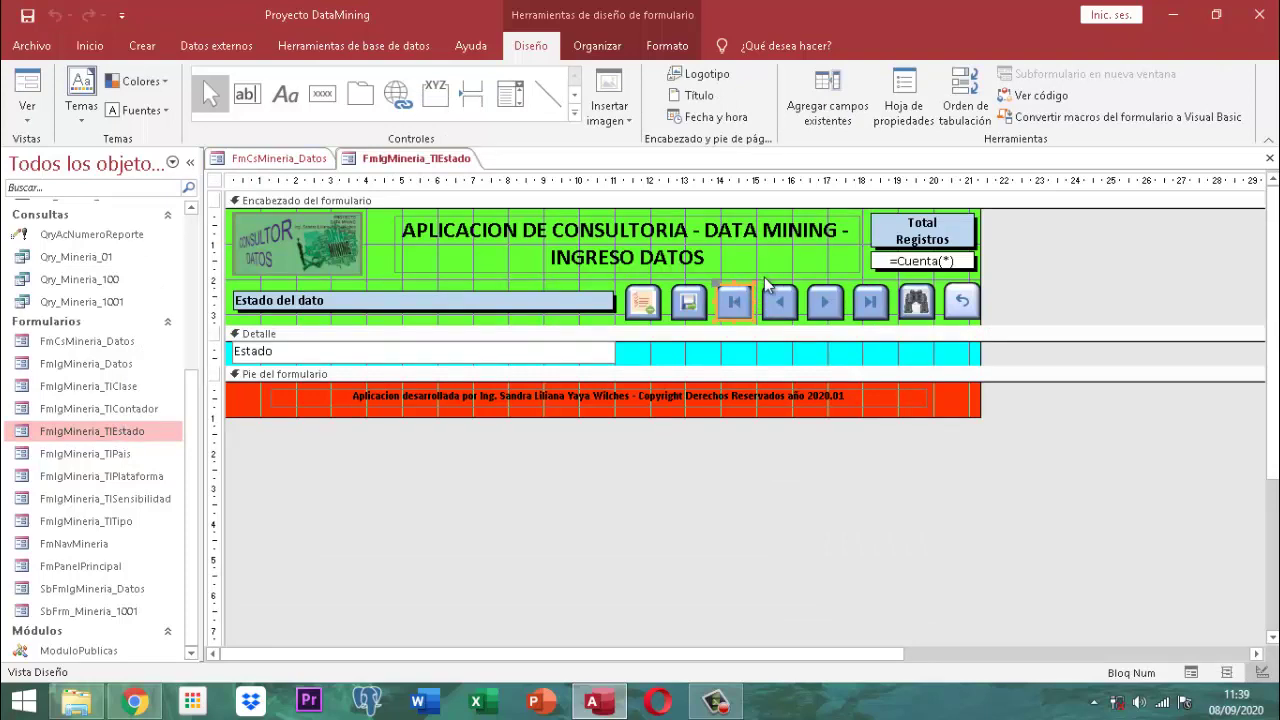
shift+click(780, 303)
shift+click(830, 306)
shift+click(868, 306)
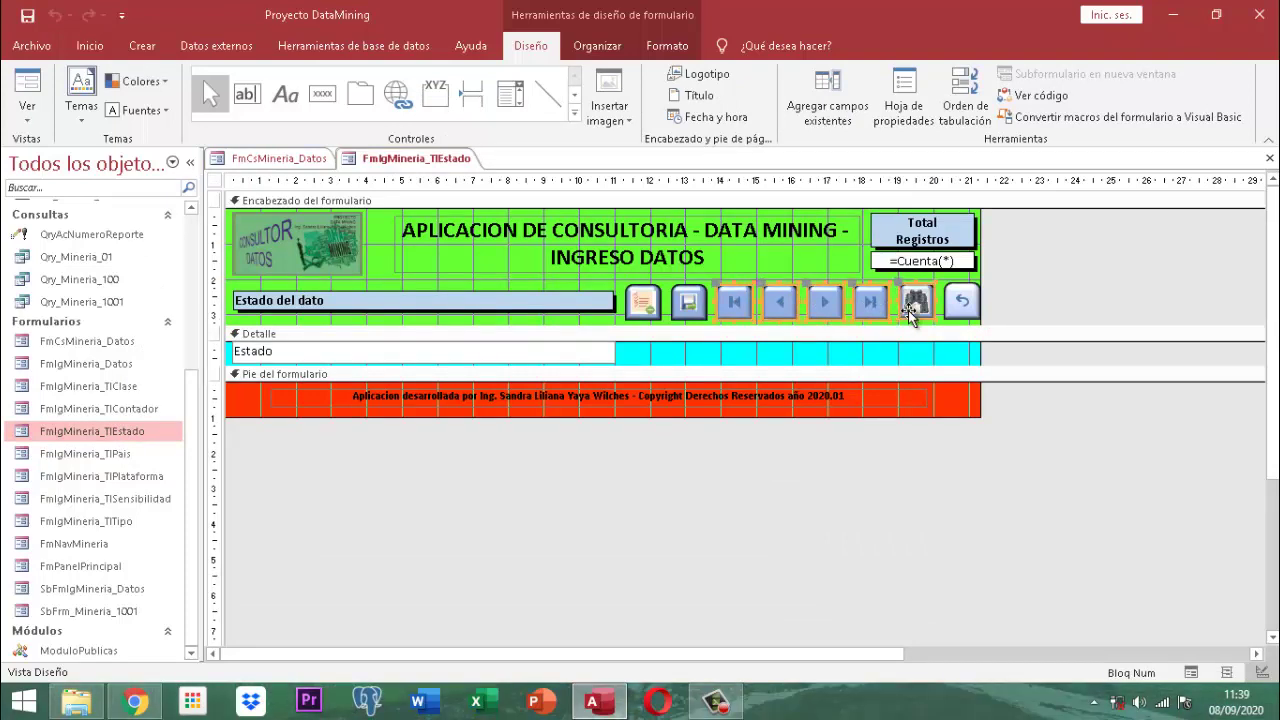
click(281, 160)
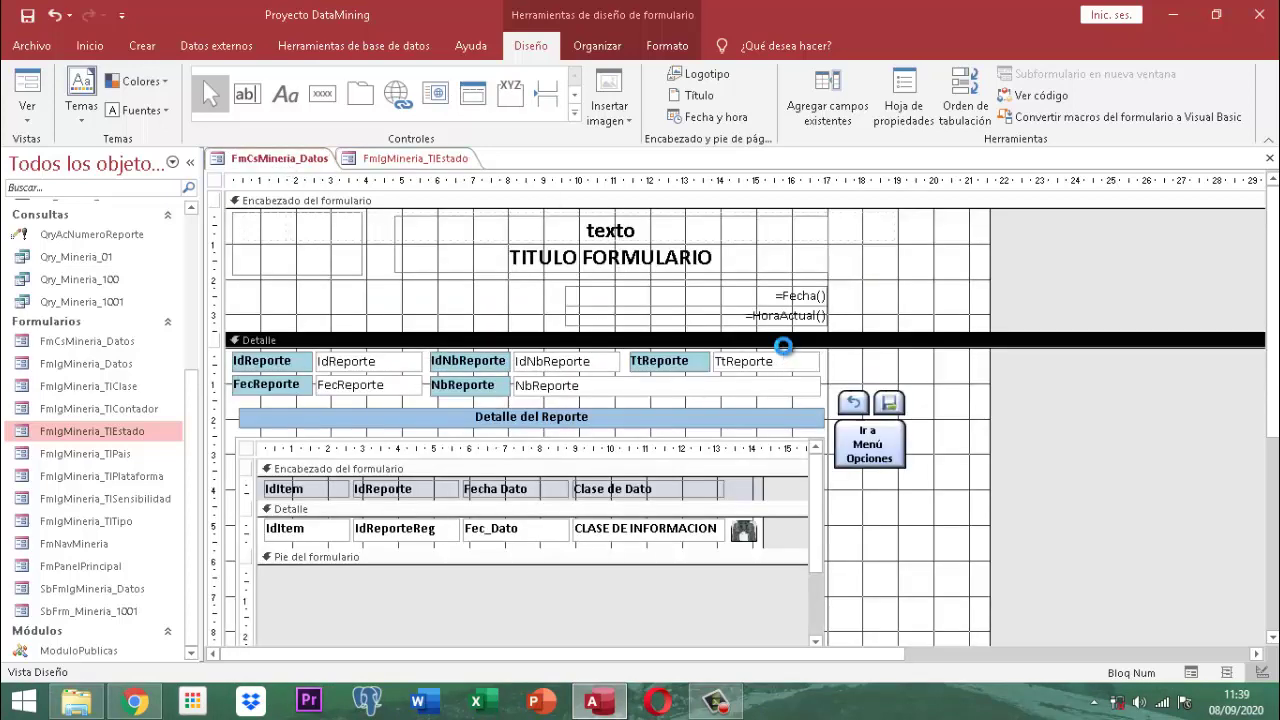
drag(335, 366, 787, 356)
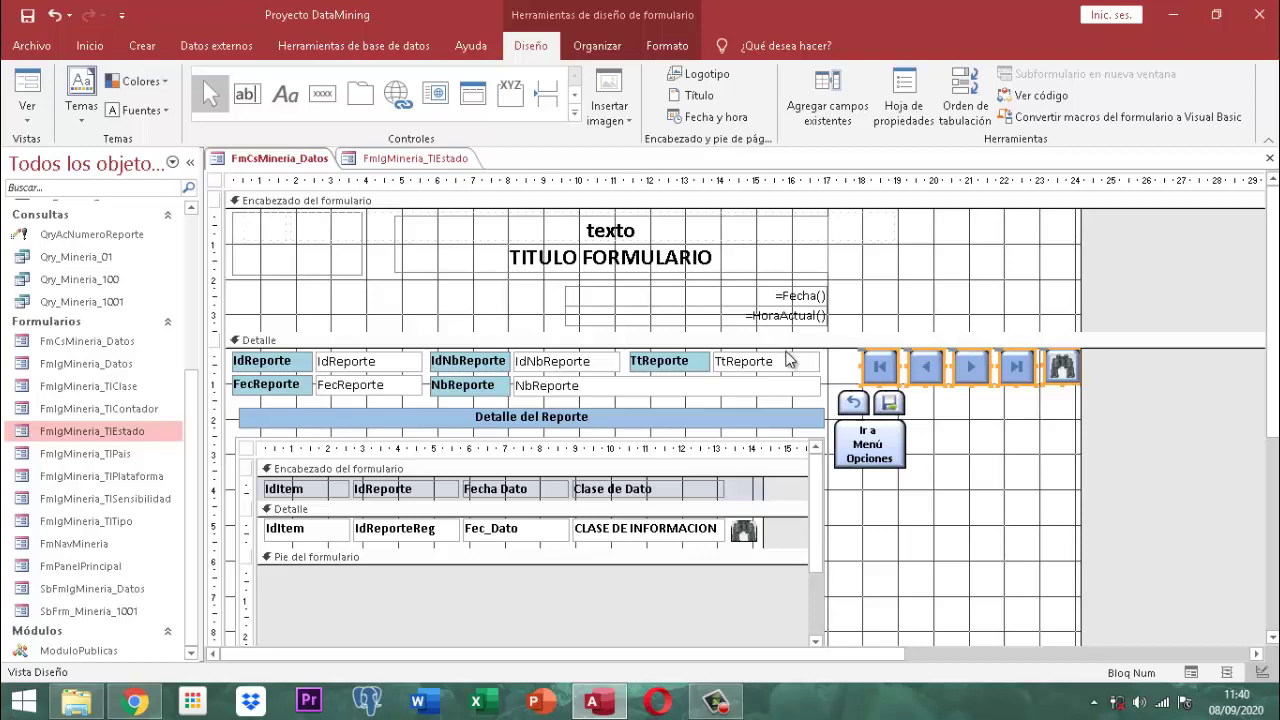
click(1125, 424)
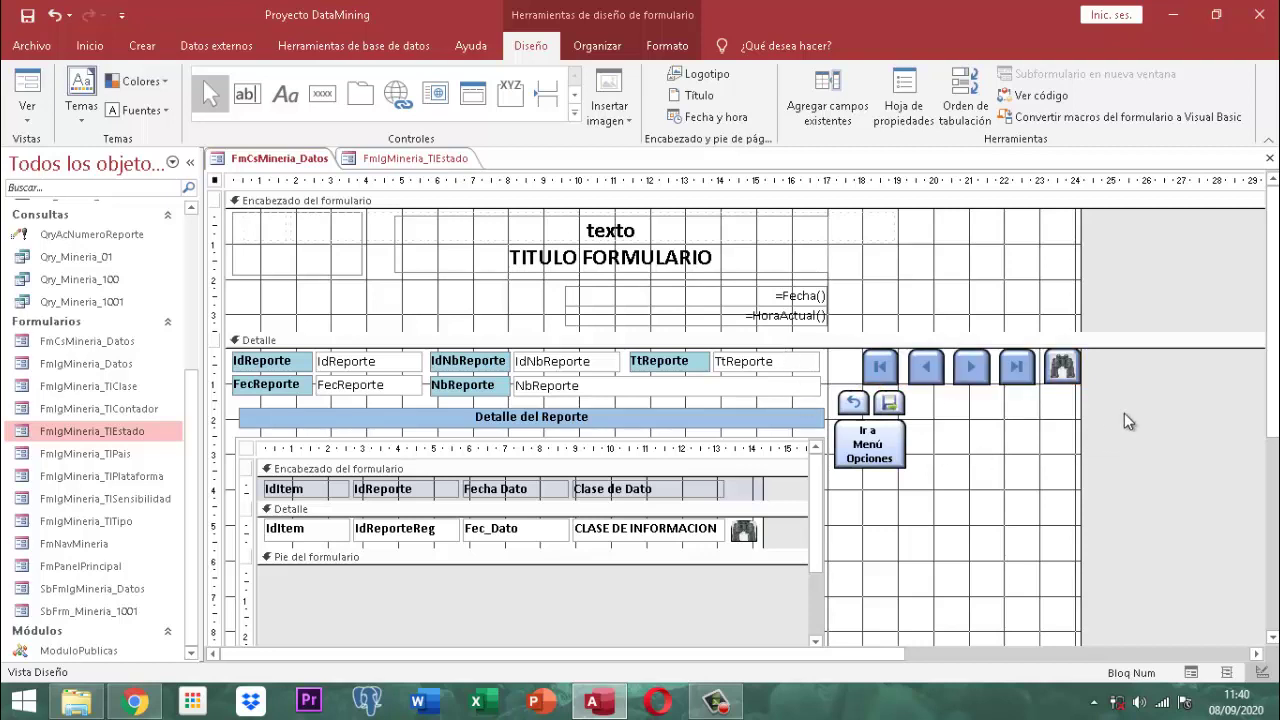
Step: Copy the formatting of the CdoDeshacer undo button to the four record navigation buttons with the format painter
click(855, 400)
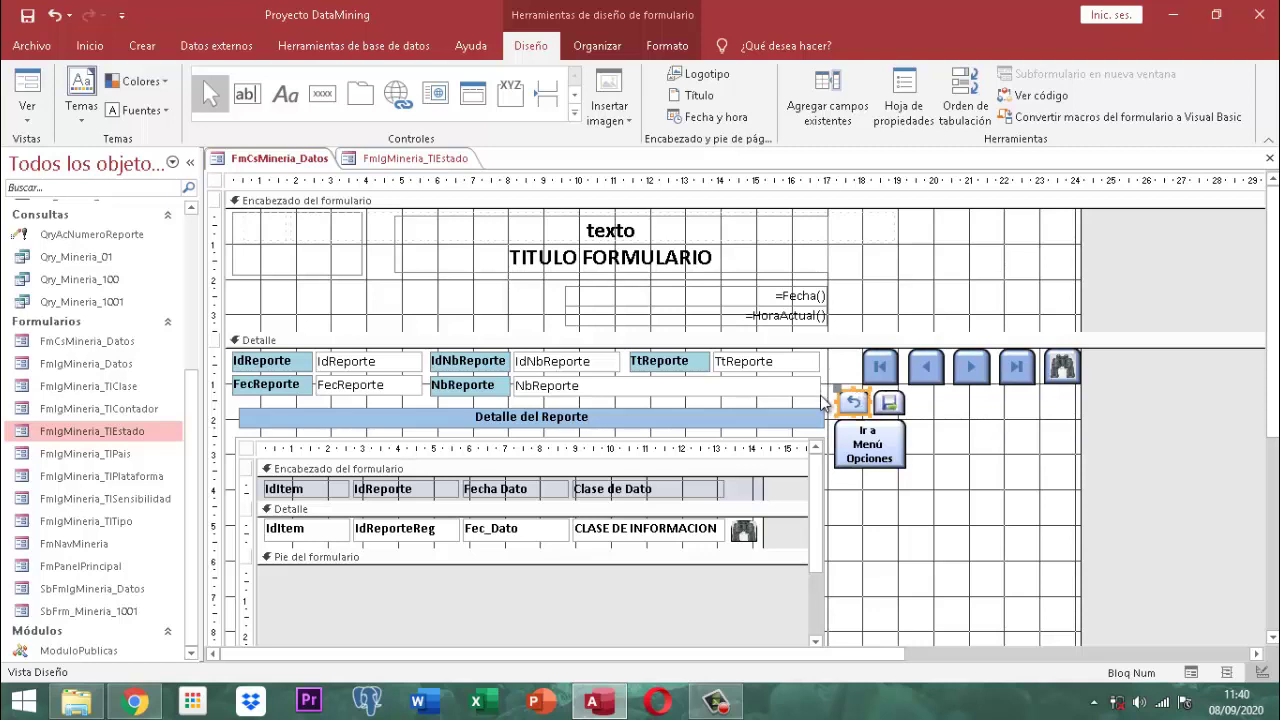
click(667, 46)
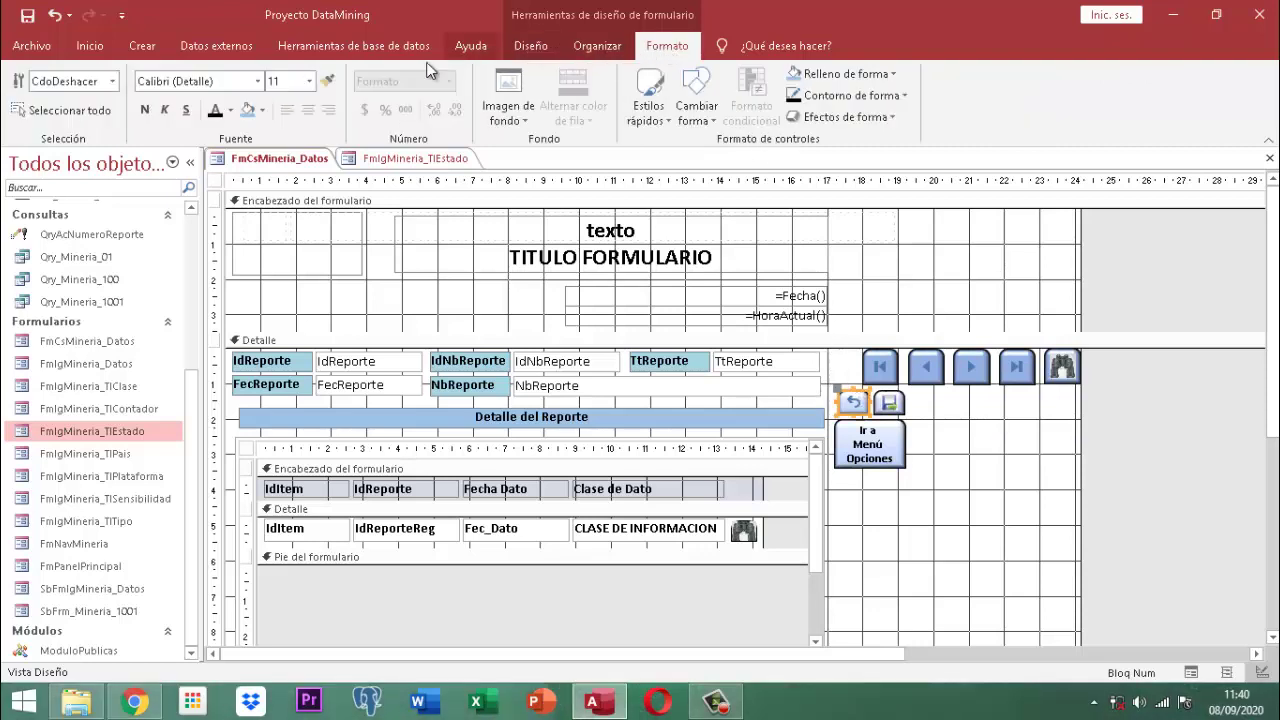
click(328, 80)
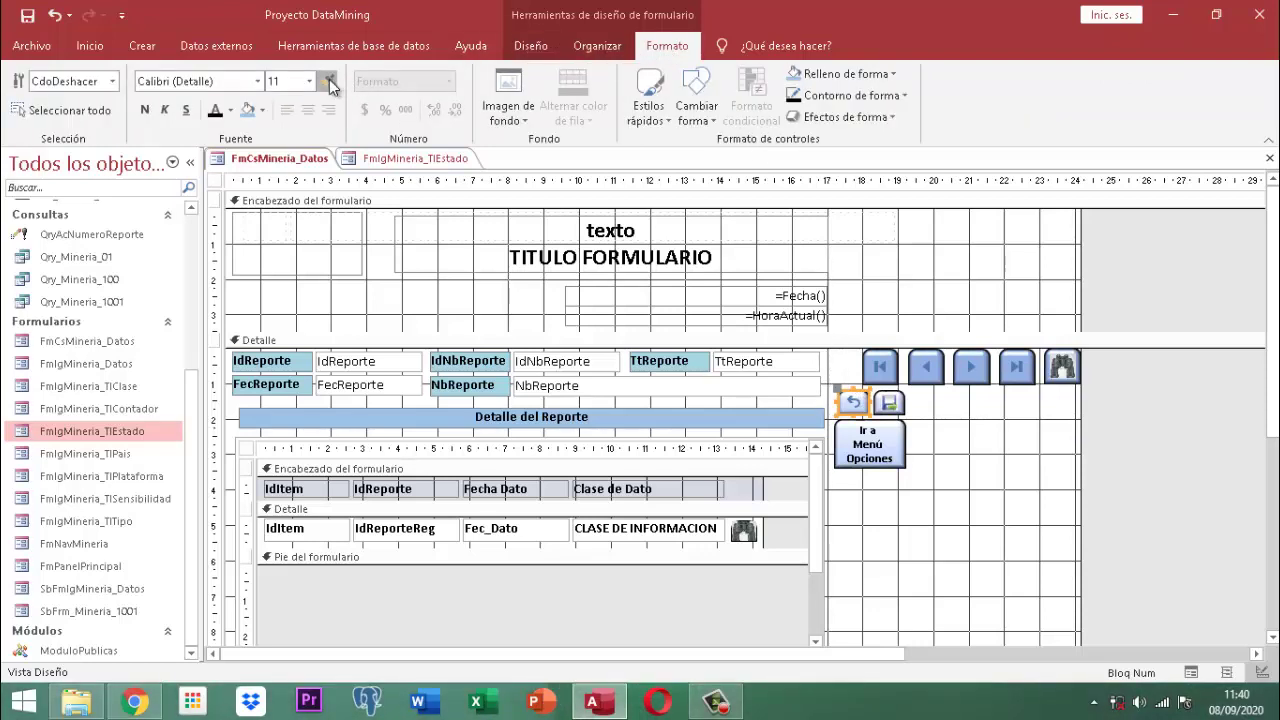
click(883, 377)
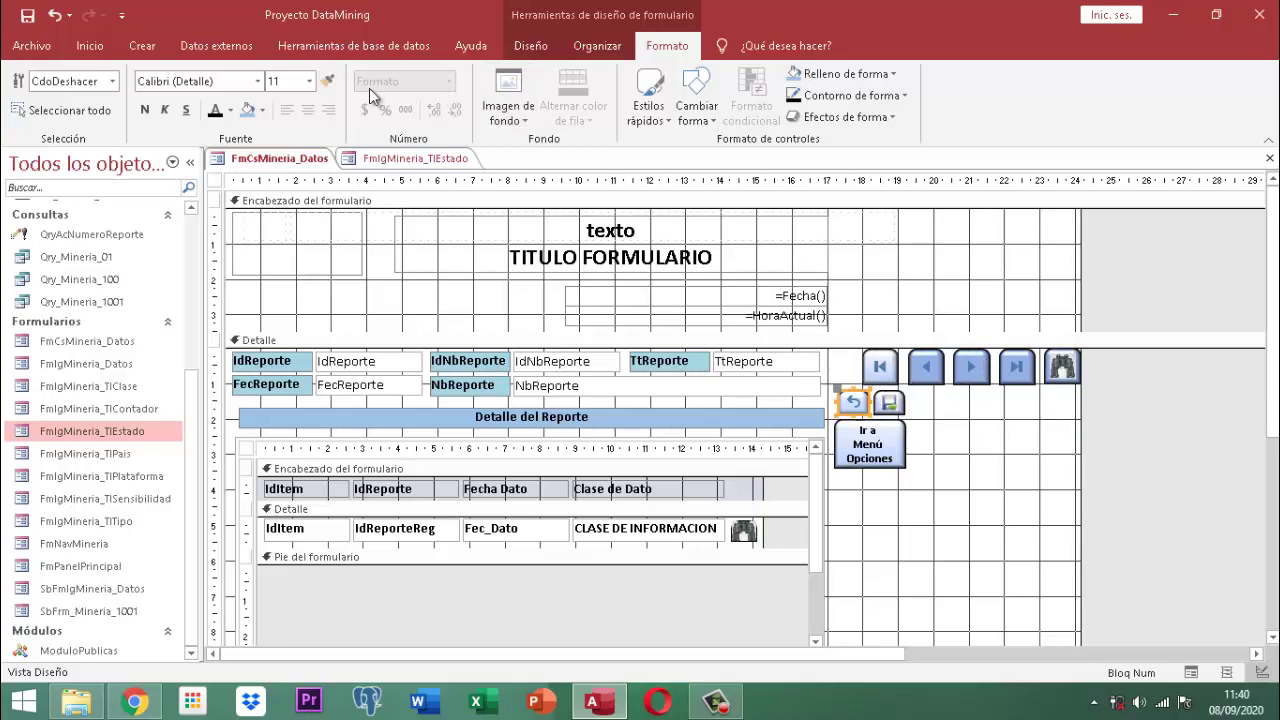
click(333, 82)
click(940, 367)
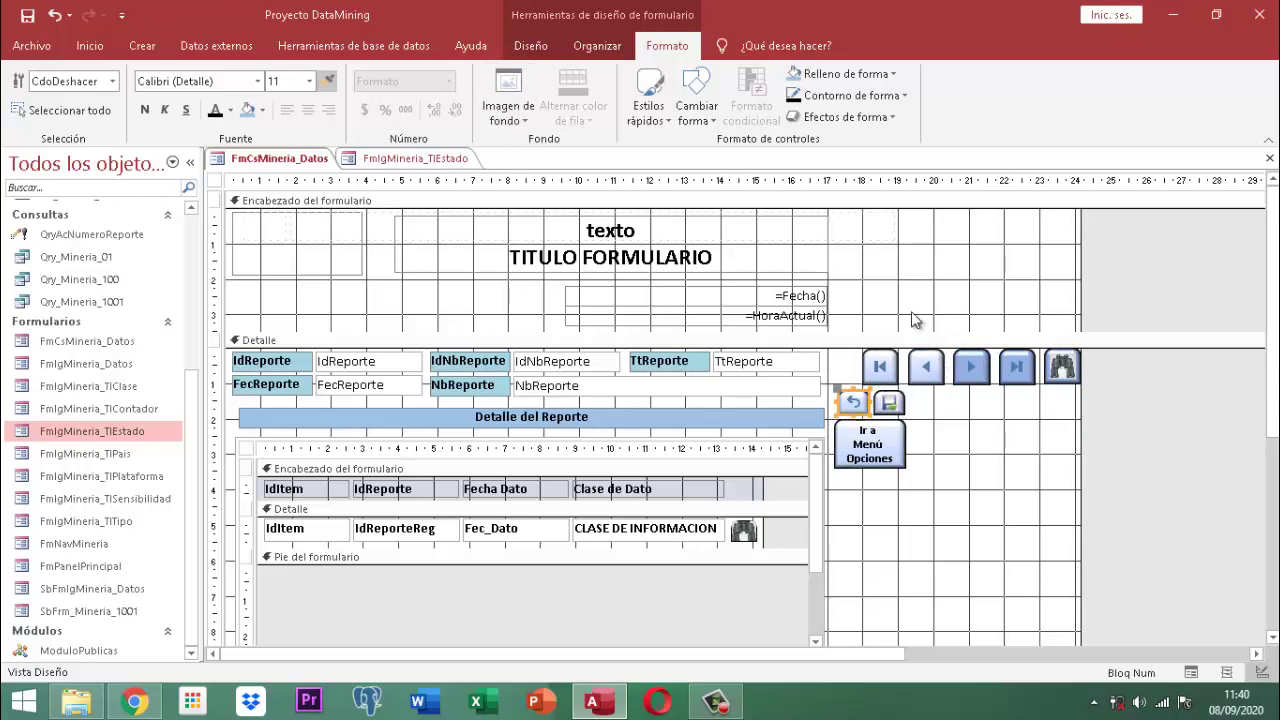
click(330, 80)
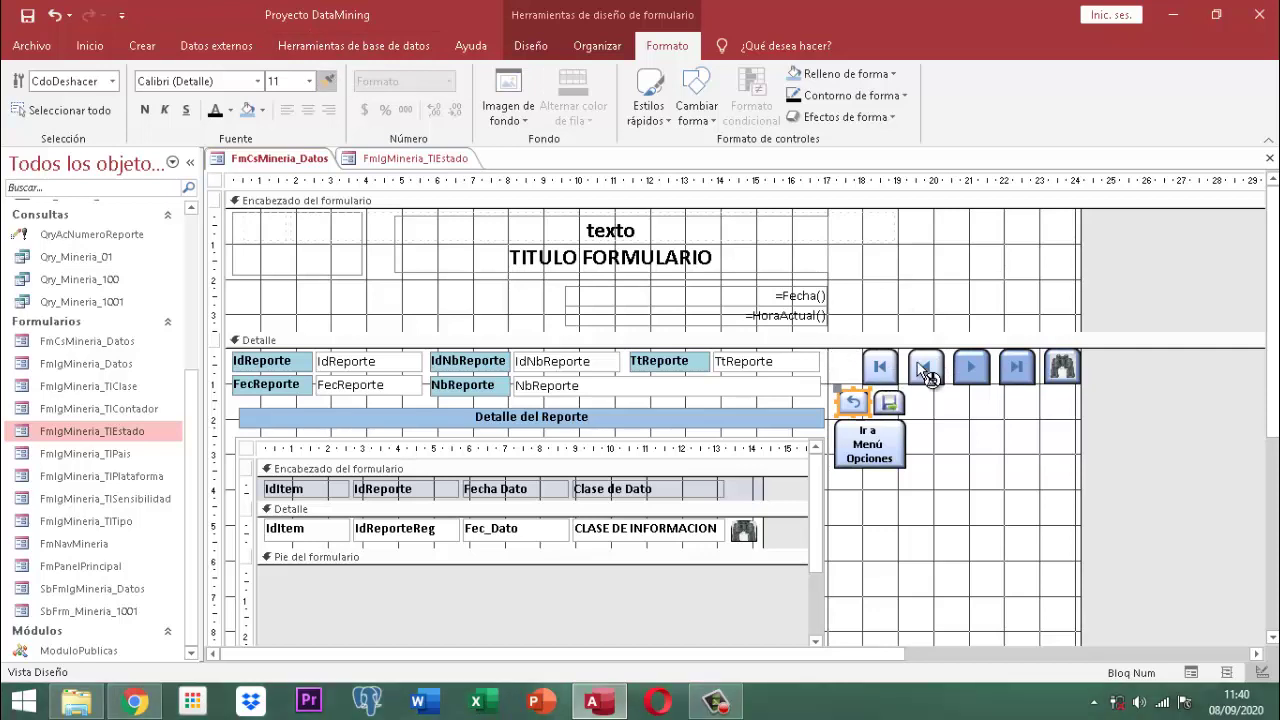
click(971, 367)
click(853, 402)
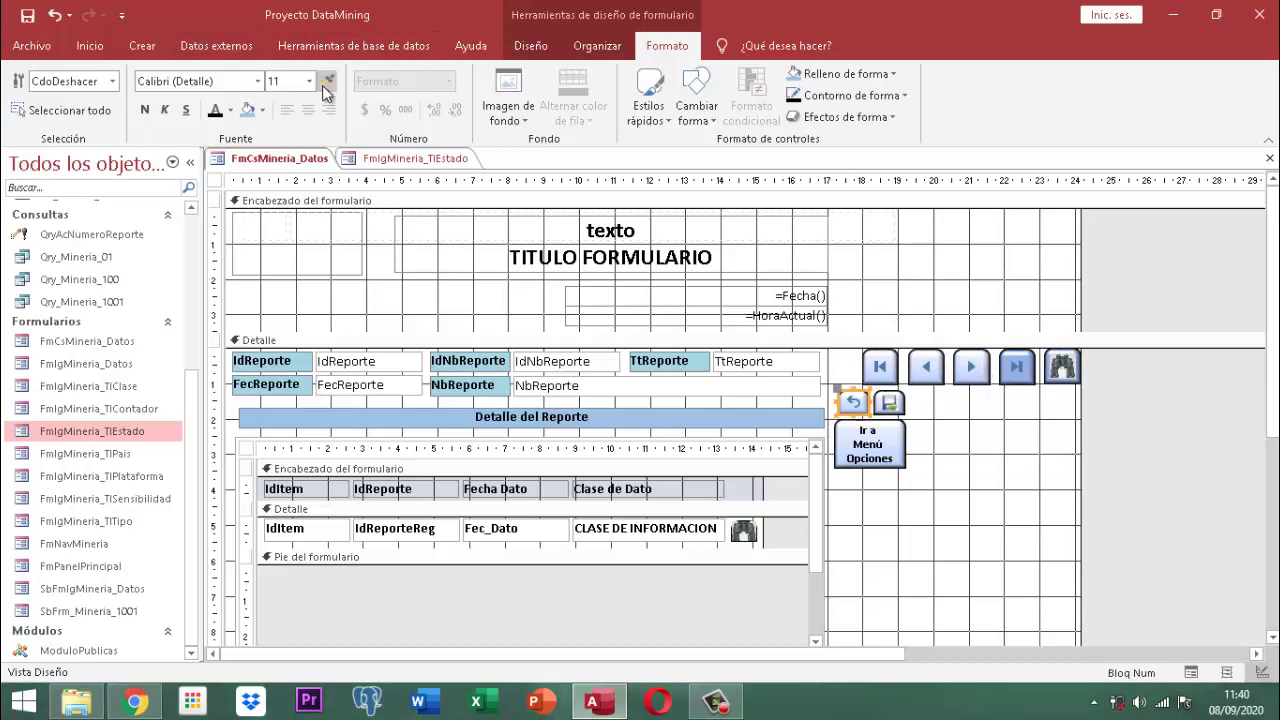
click(330, 81)
click(1016, 367)
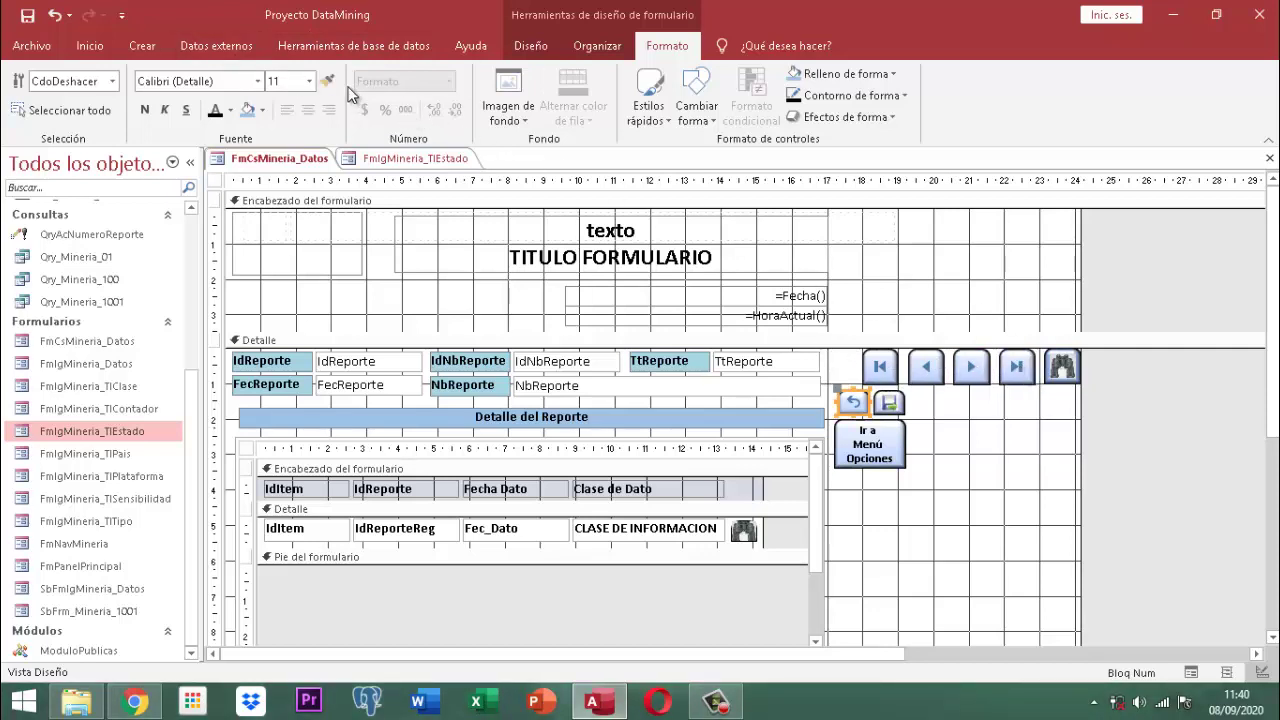
Step: Apply the undo button's formatting to the binoculars search button beside the navigation buttons
click(330, 84)
click(1061, 377)
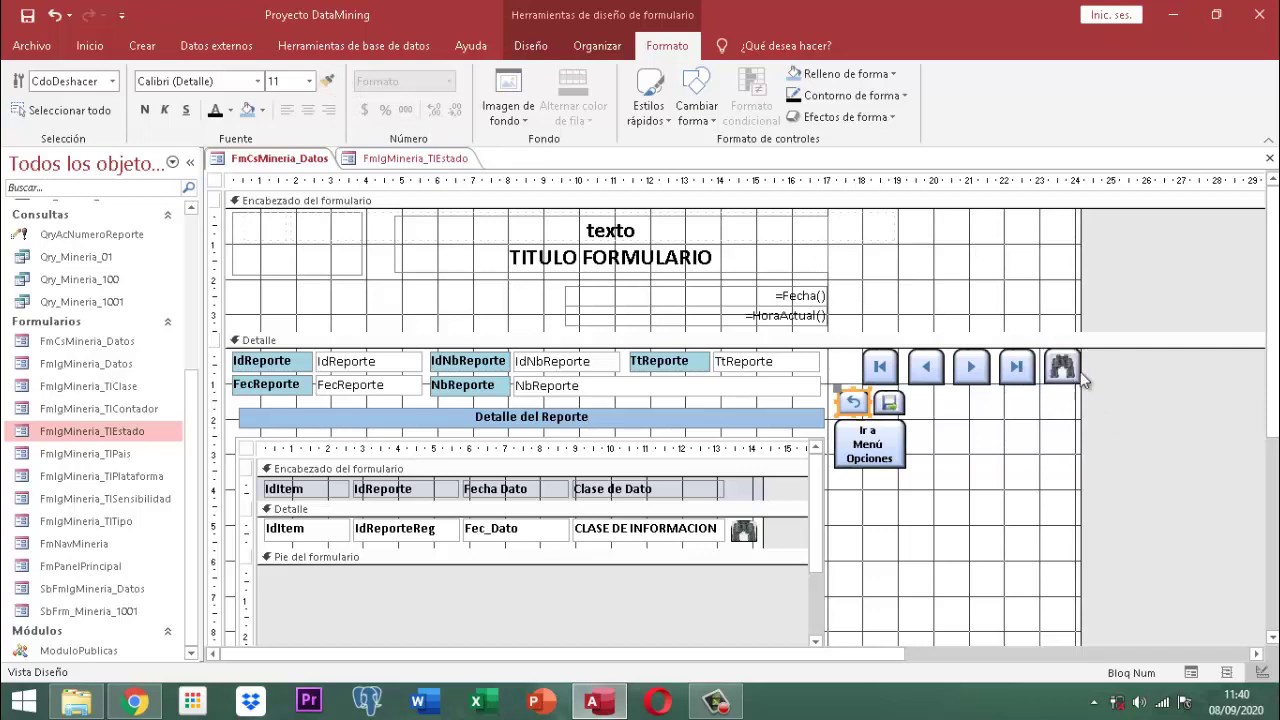
click(1092, 420)
Step: Shift the undo, save and Ir a Menú Opciones buttons together slightly right and down, away from the subform
drag(945, 475, 838, 400)
key(Right)
key(Right)
key(Right)
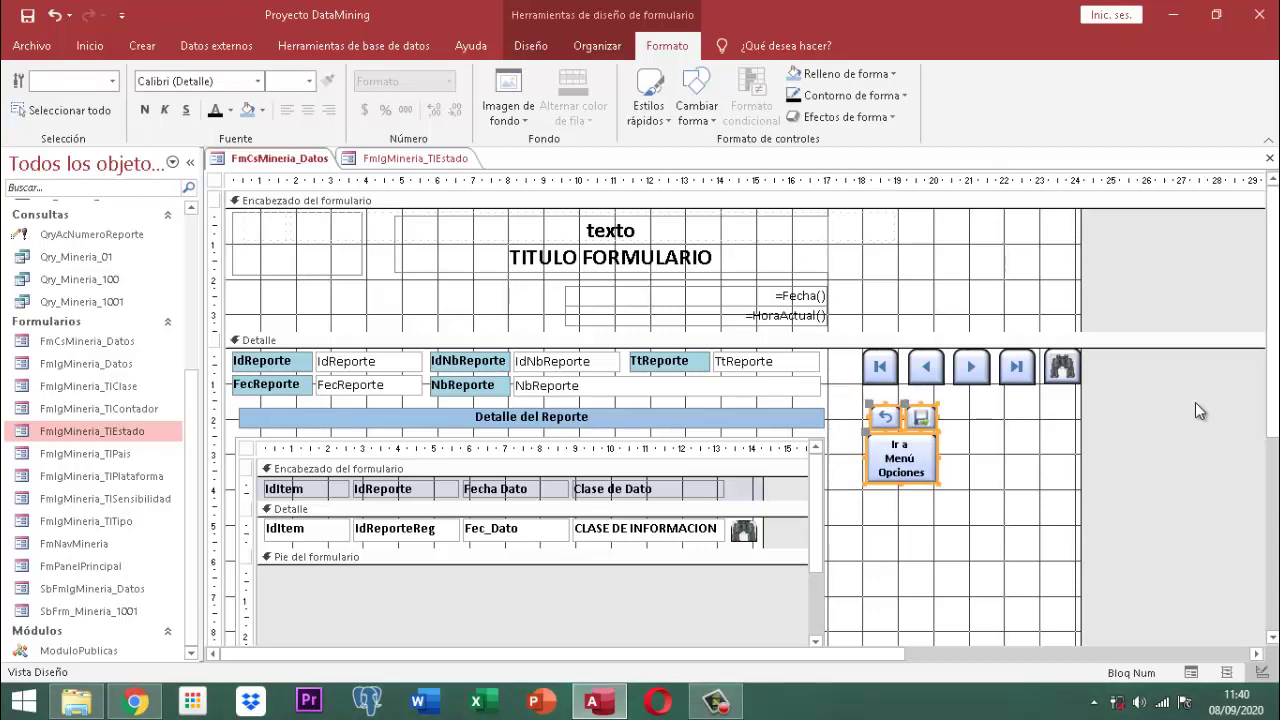
click(1146, 415)
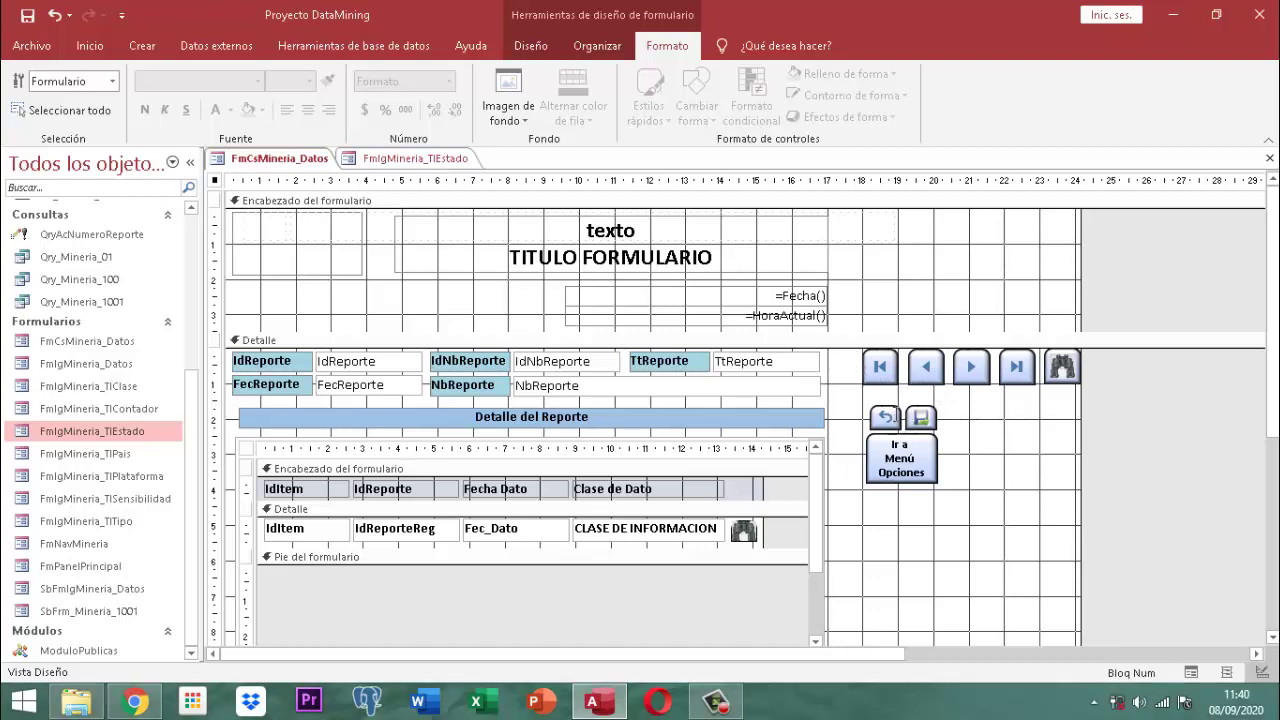
Step: Resize the four navigation buttons to match the undo button, fitting them to the shortest height and narrowest width
click(884, 416)
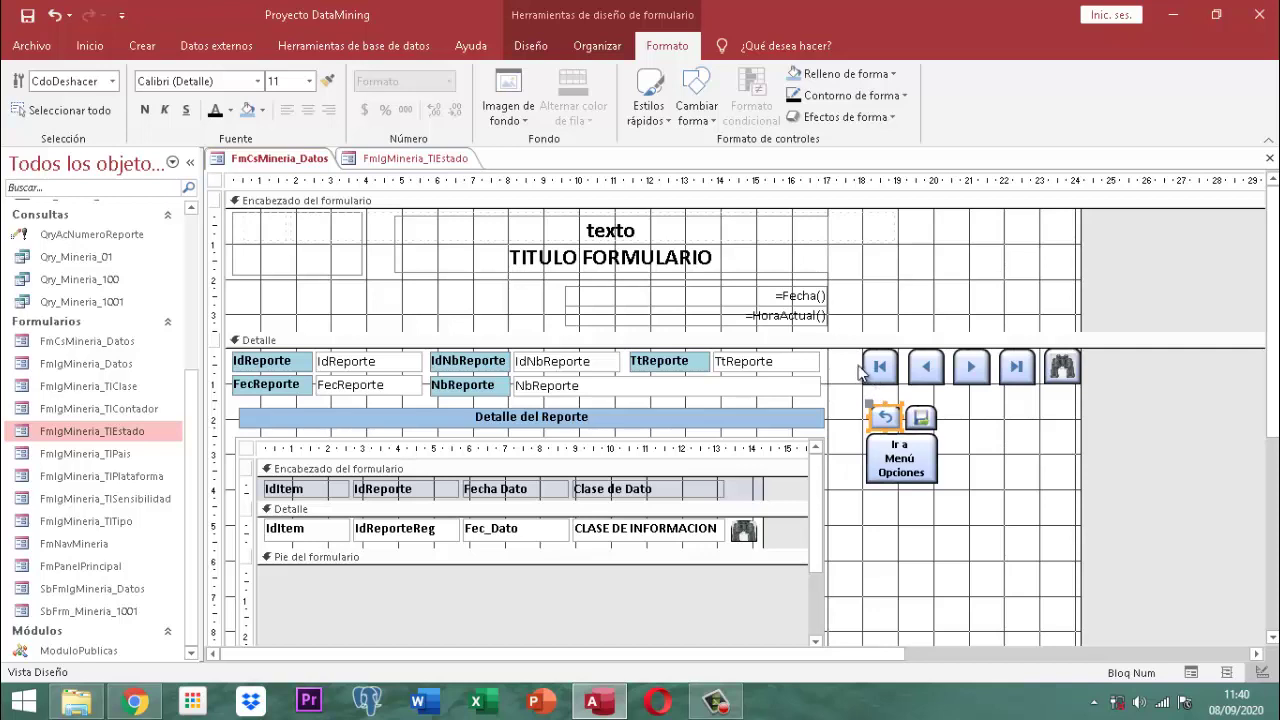
drag(855, 372, 1030, 375)
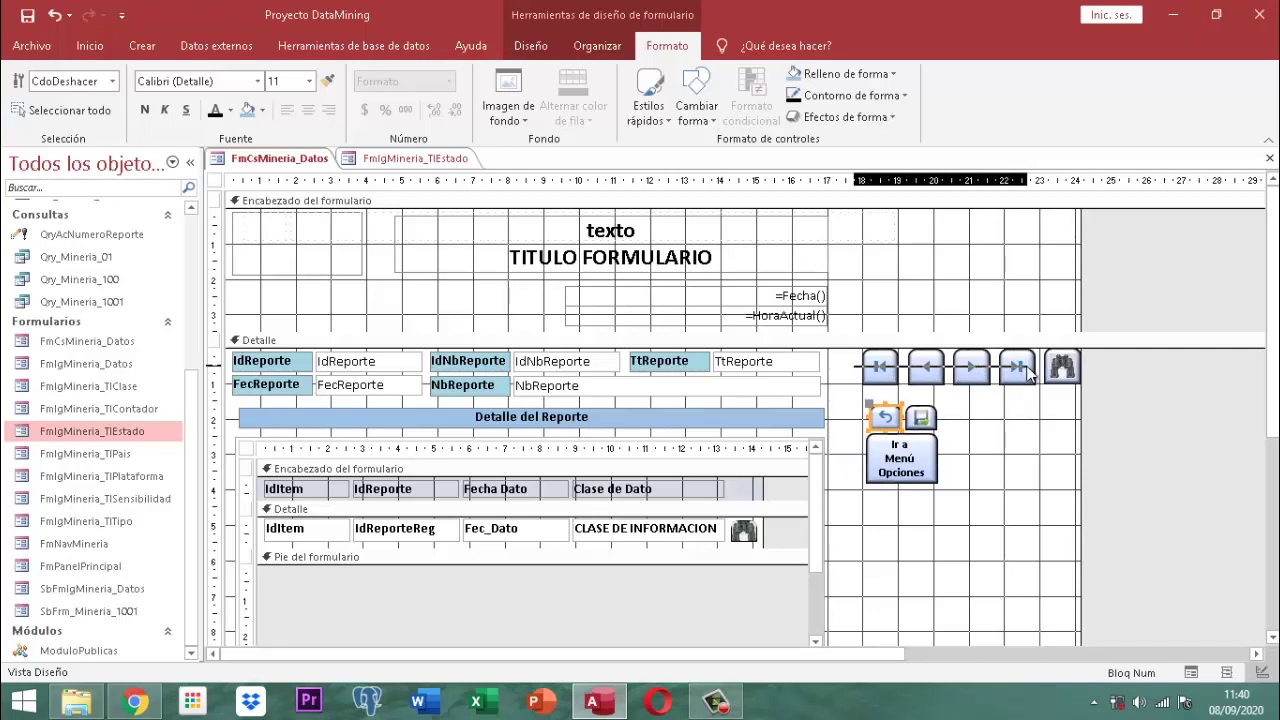
drag(1030, 372, 1033, 372)
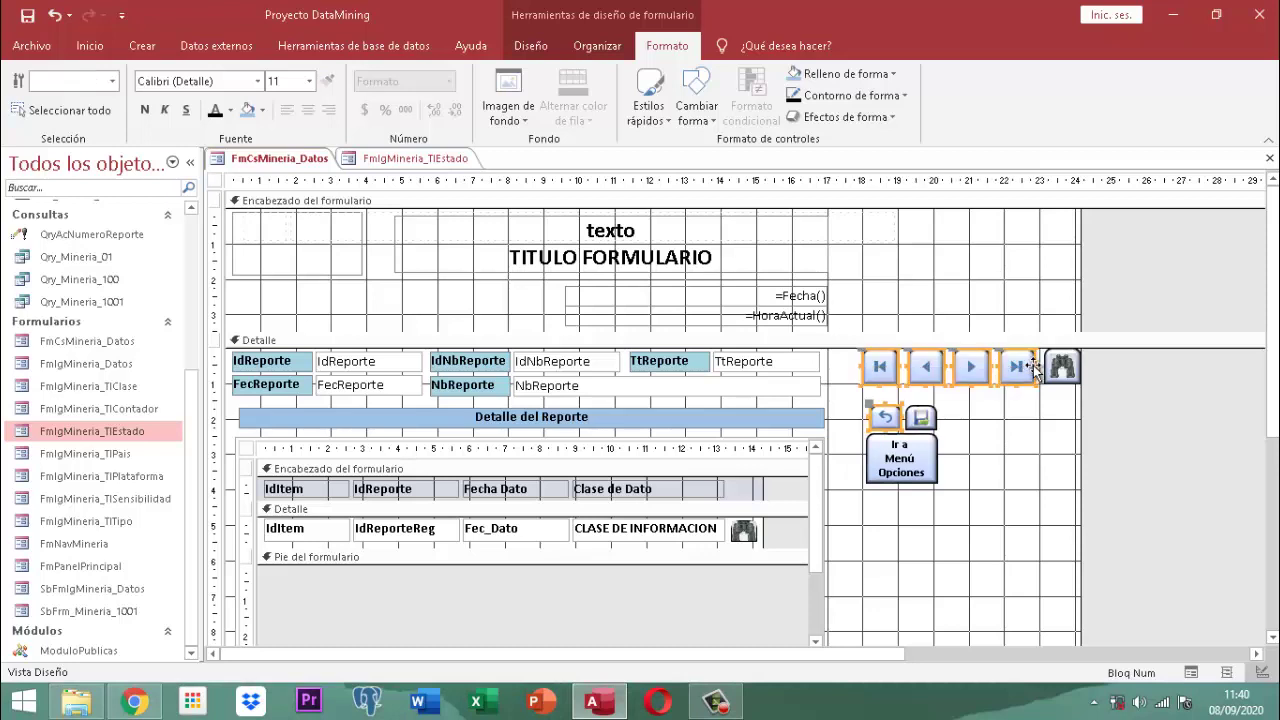
click(597, 45)
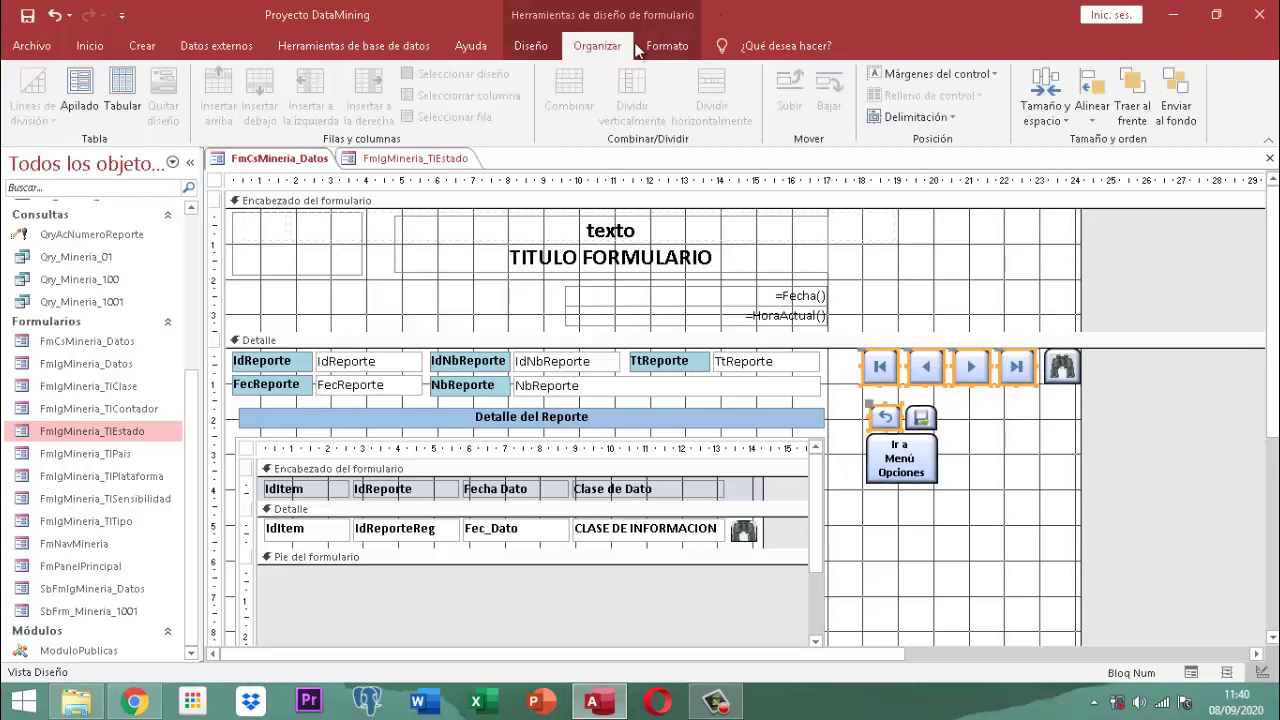
click(1045, 105)
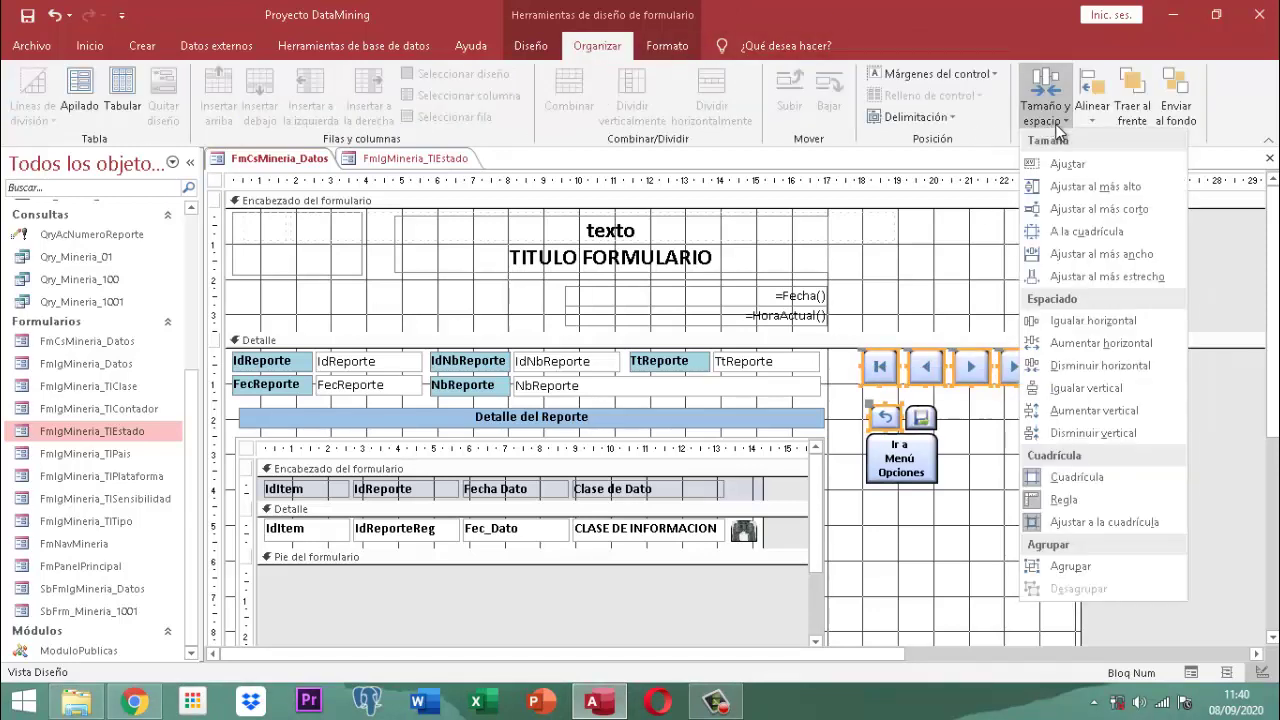
click(1132, 212)
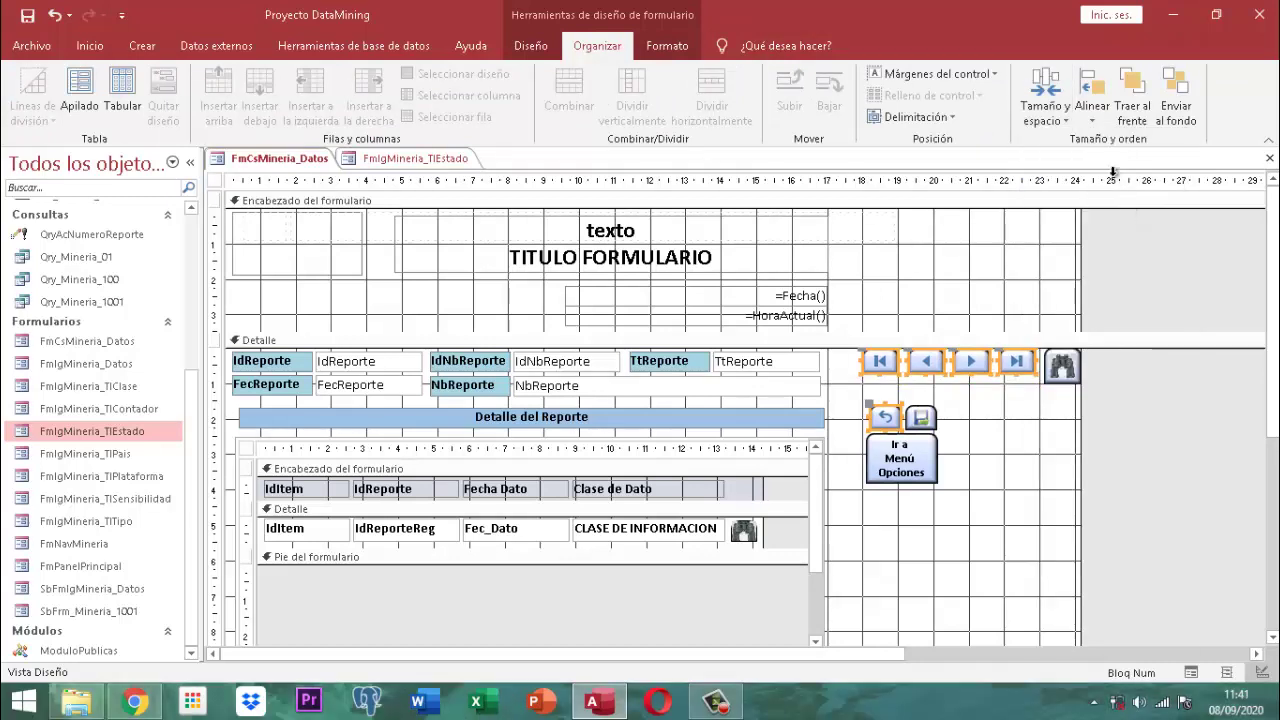
click(1045, 112)
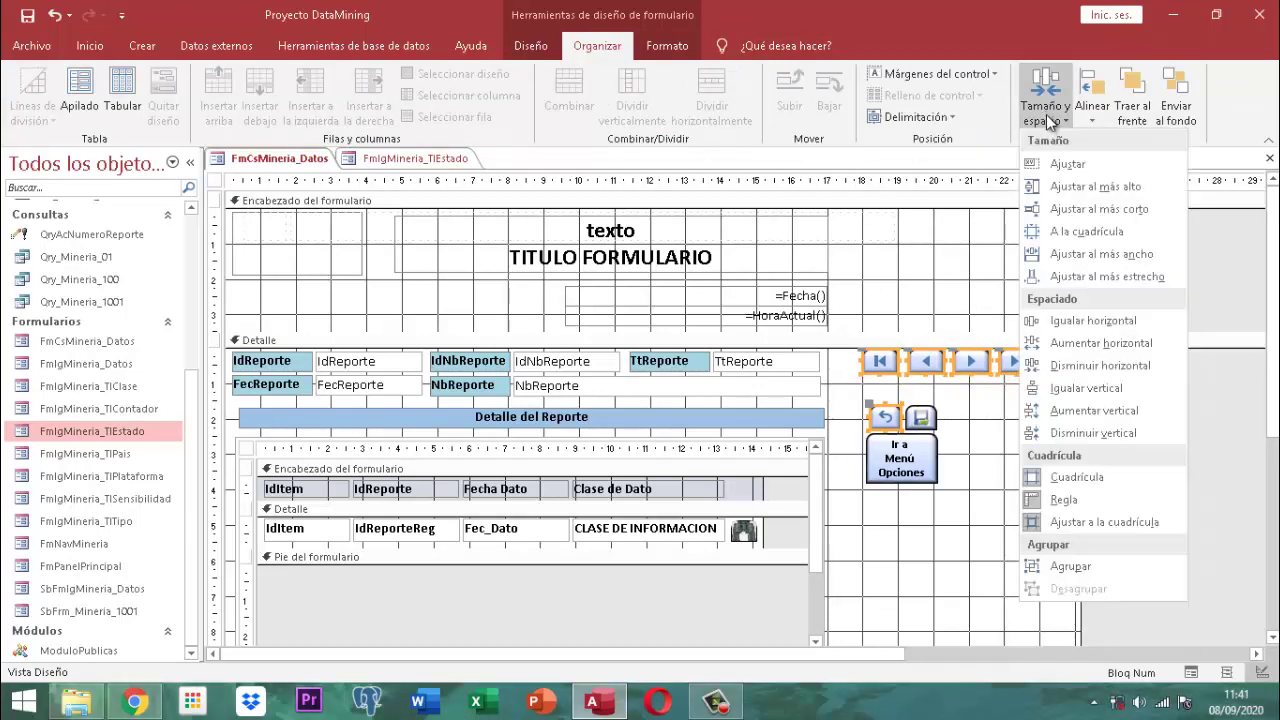
click(1147, 277)
click(1148, 400)
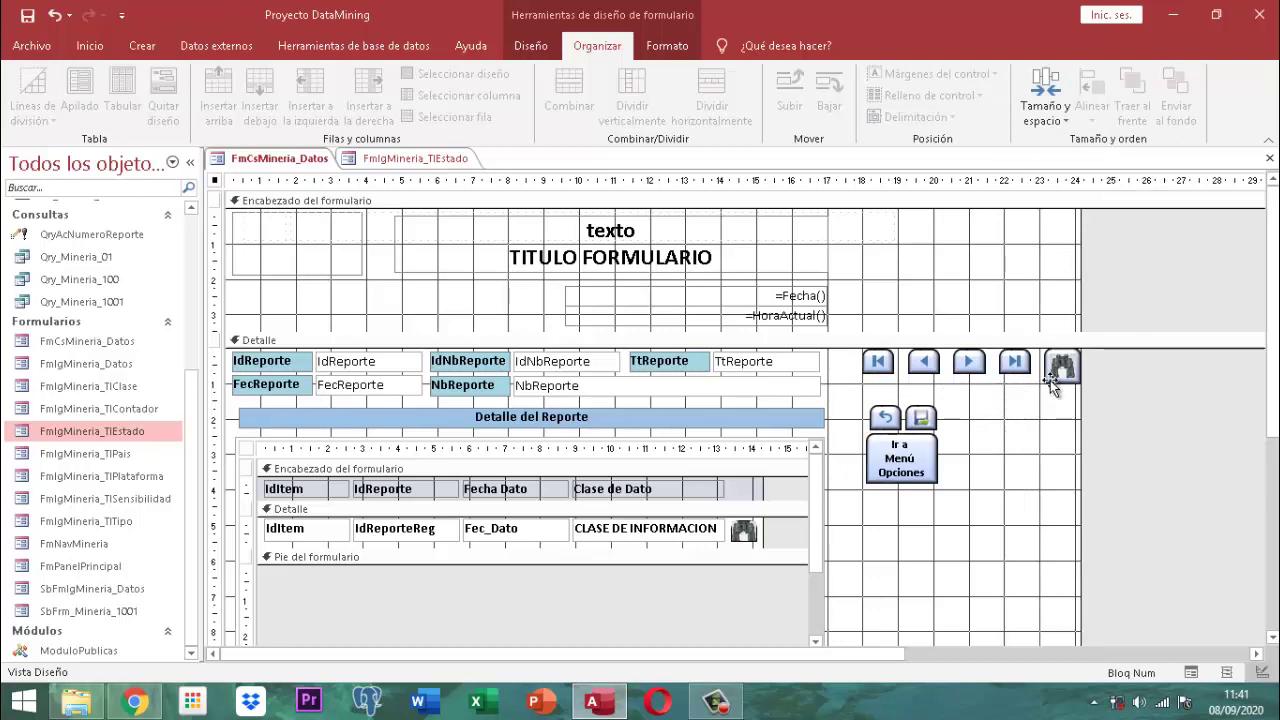
Step: Move the search button beside Ir a Menú Opciones and decrease the horizontal spacing between the four navigation buttons three times
drag(1051, 381, 961, 455)
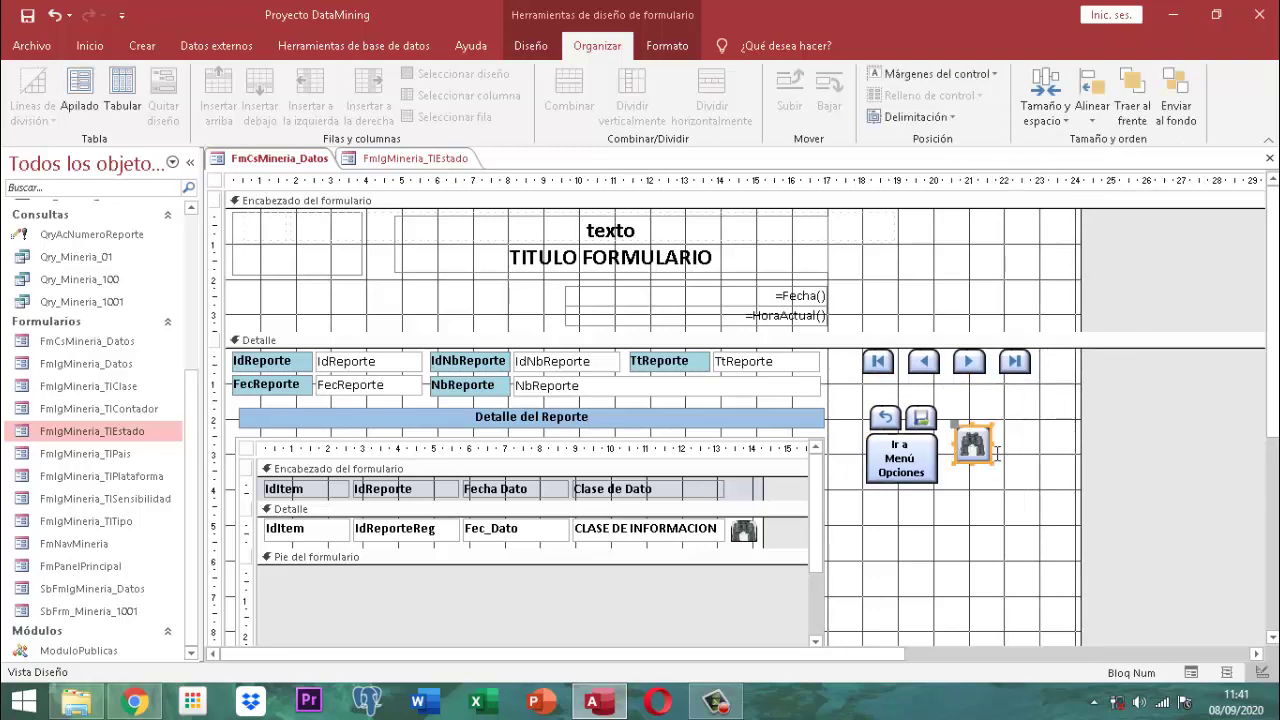
click(1048, 420)
drag(1060, 370, 884, 365)
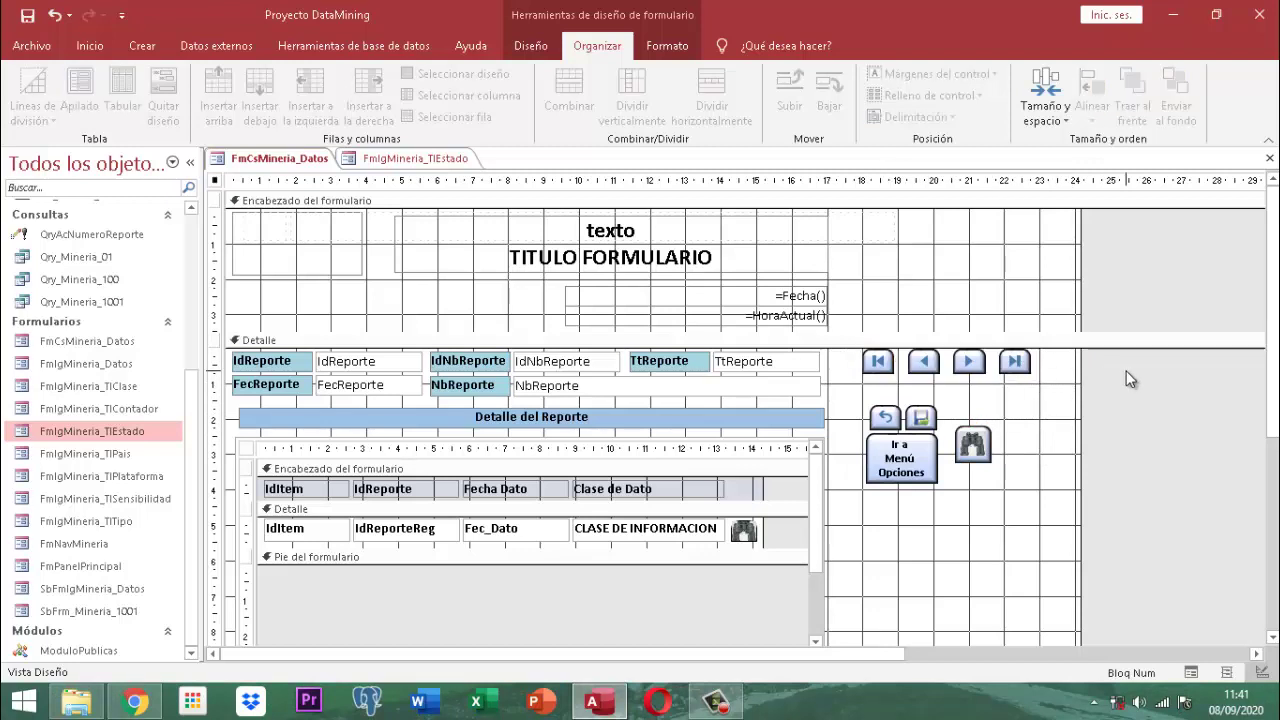
drag(1058, 364, 852, 368)
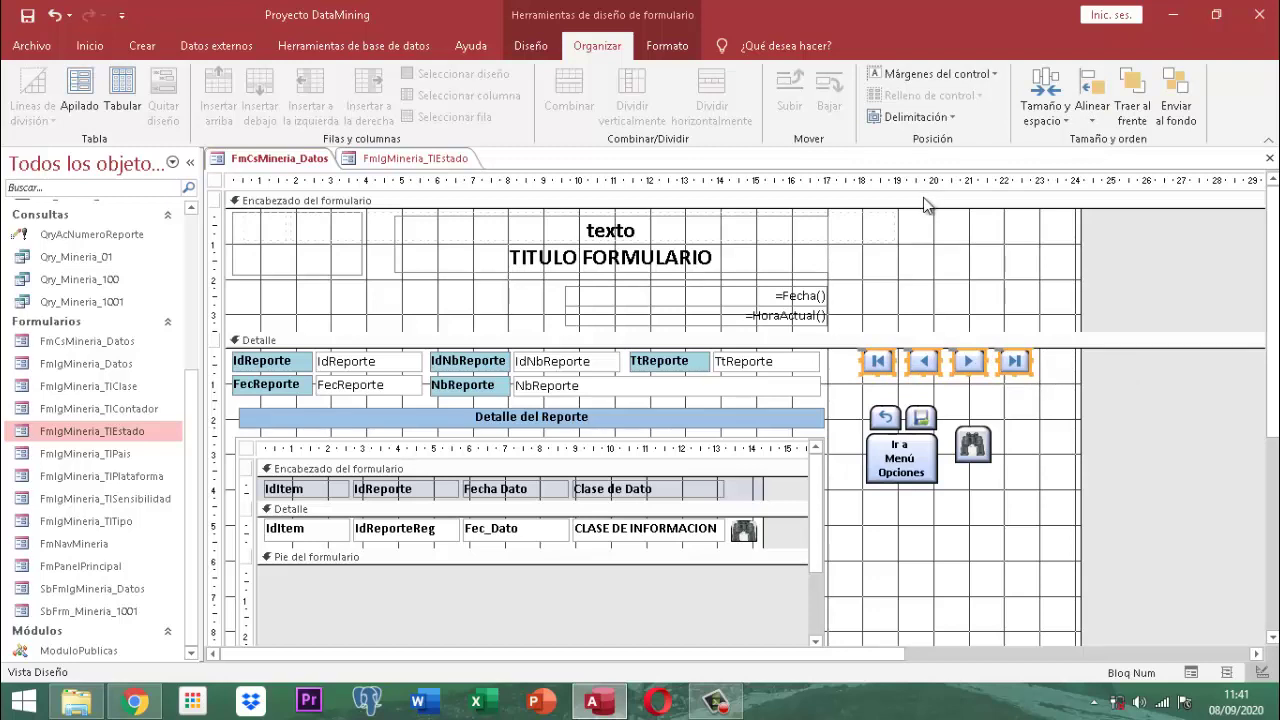
click(1050, 108)
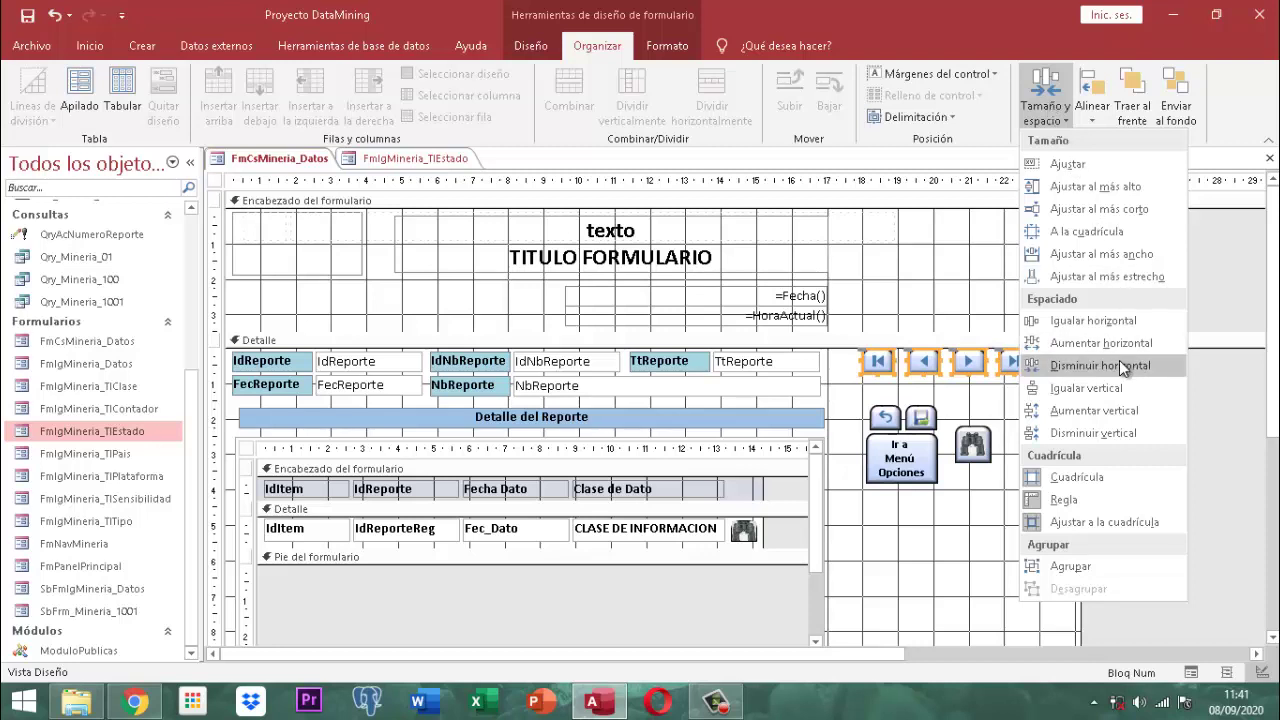
click(1122, 366)
click(1045, 100)
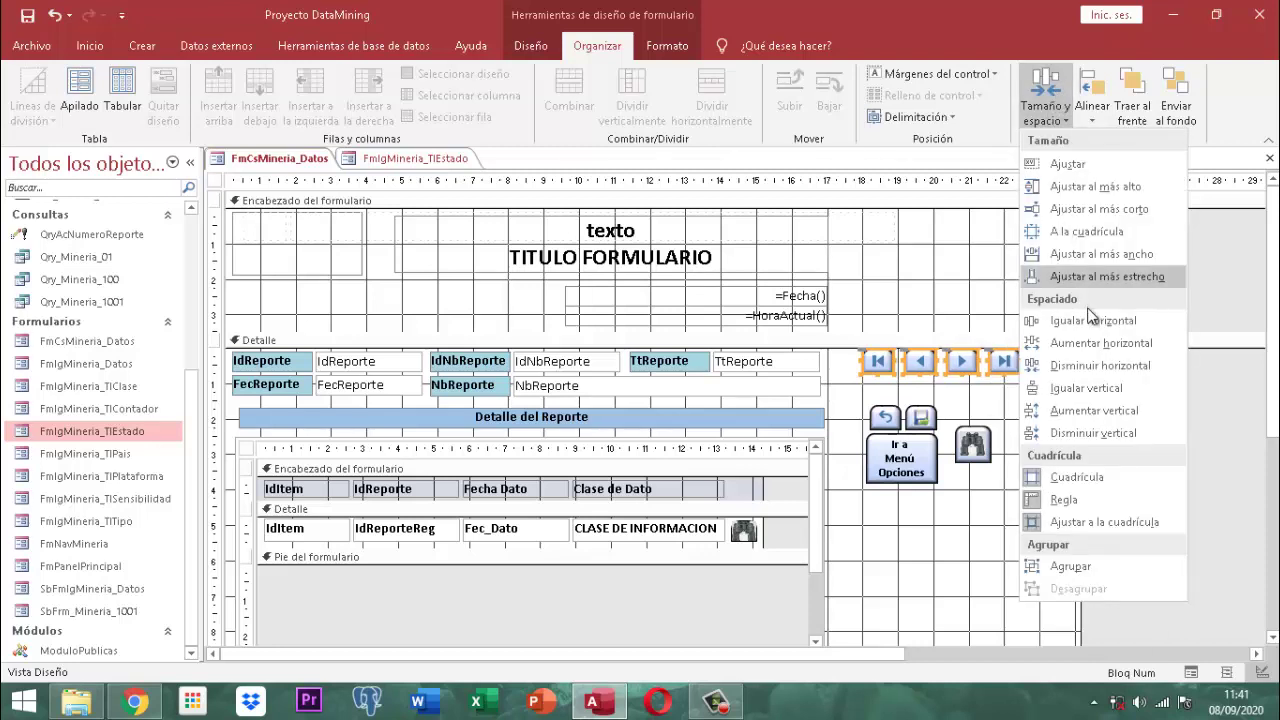
click(1090, 365)
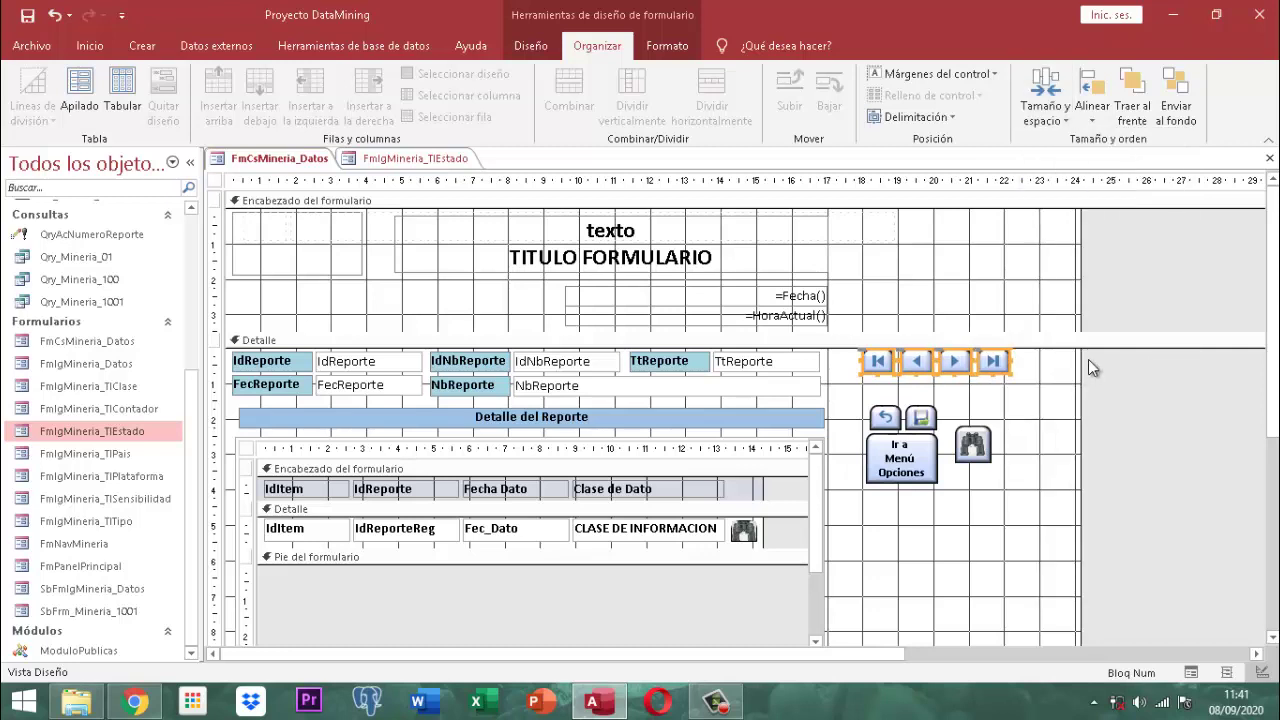
click(1067, 97)
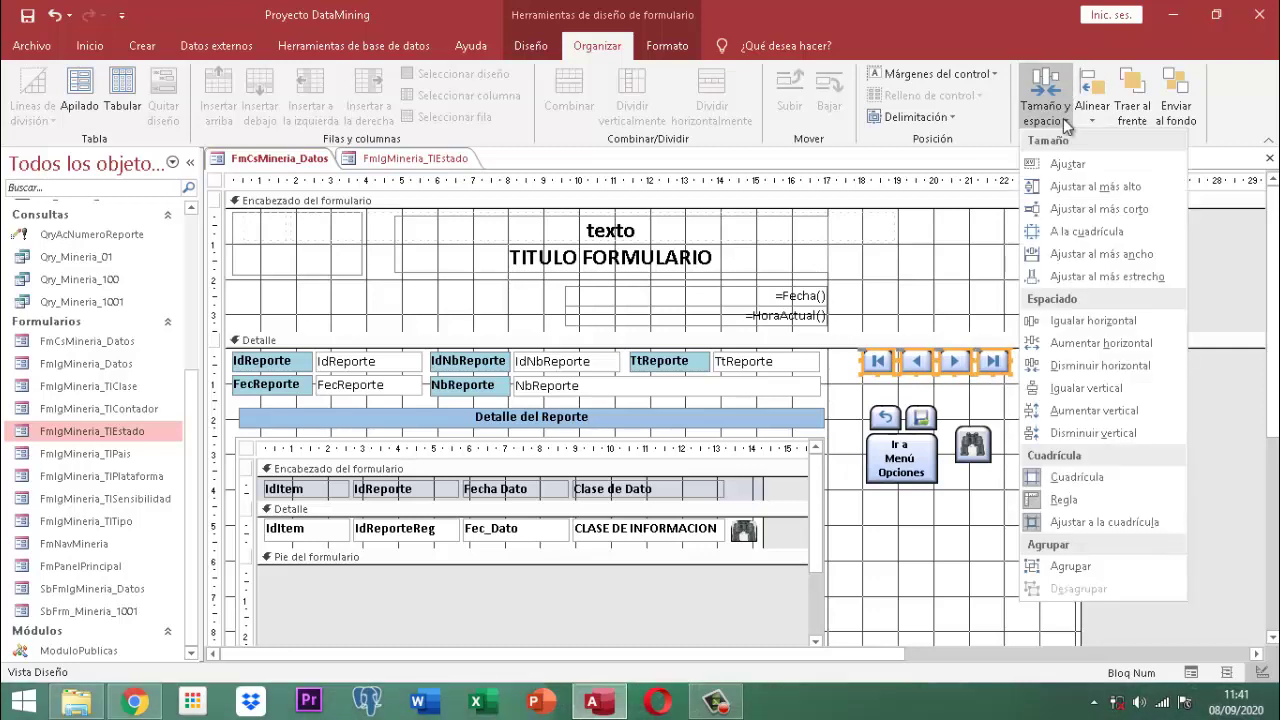
click(1090, 364)
click(1110, 390)
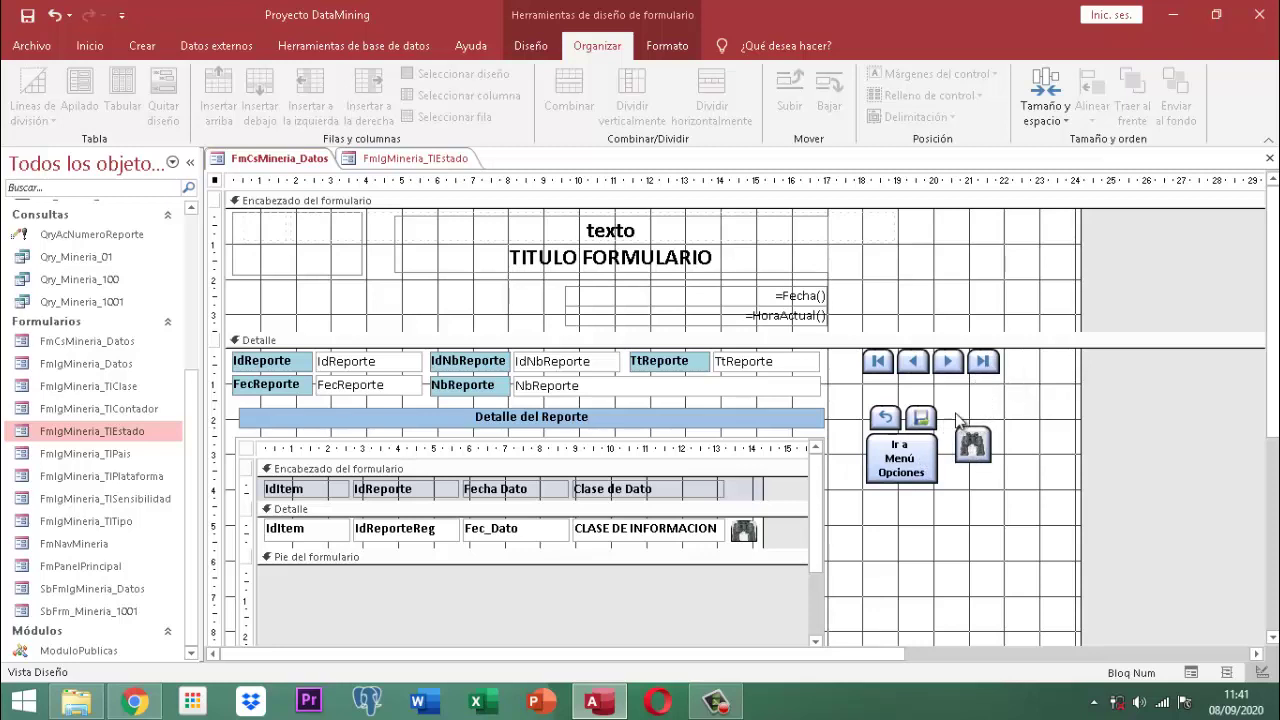
Step: Move the undo, save, Ir a Menú Opciones and search buttons down together to leave space under the navigation row
drag(860, 403, 905, 478)
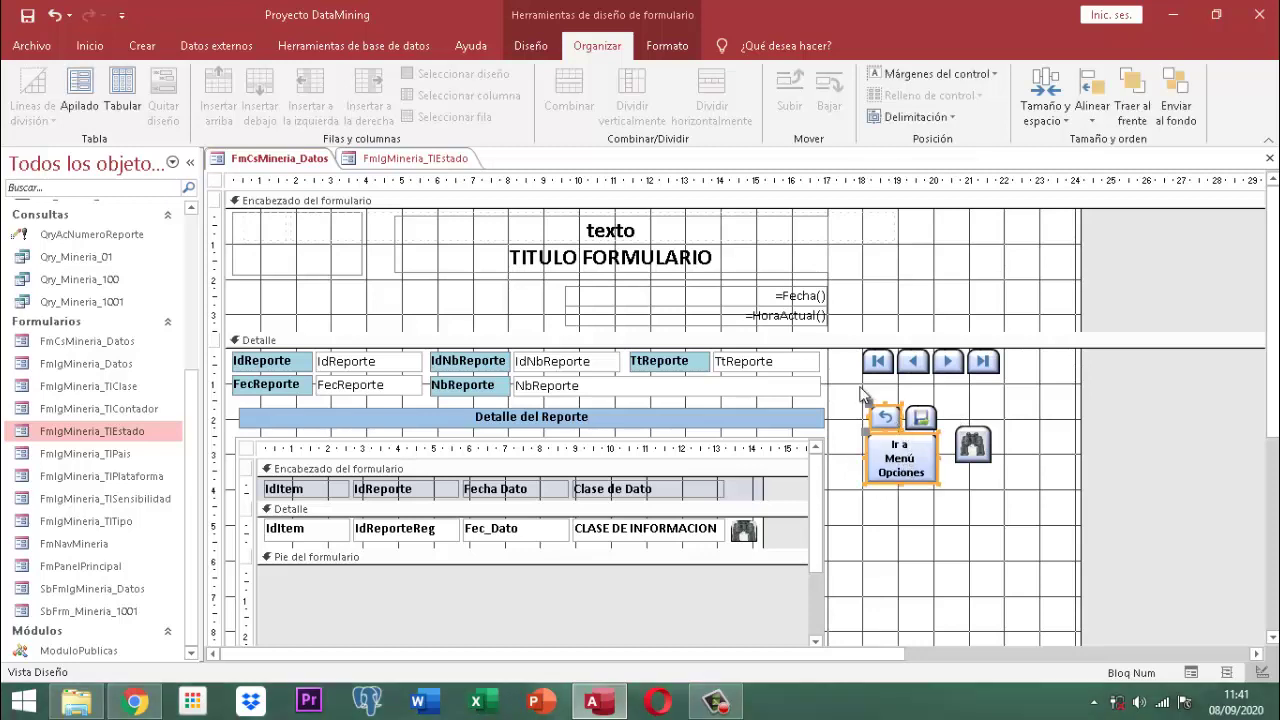
drag(860, 387, 1040, 515)
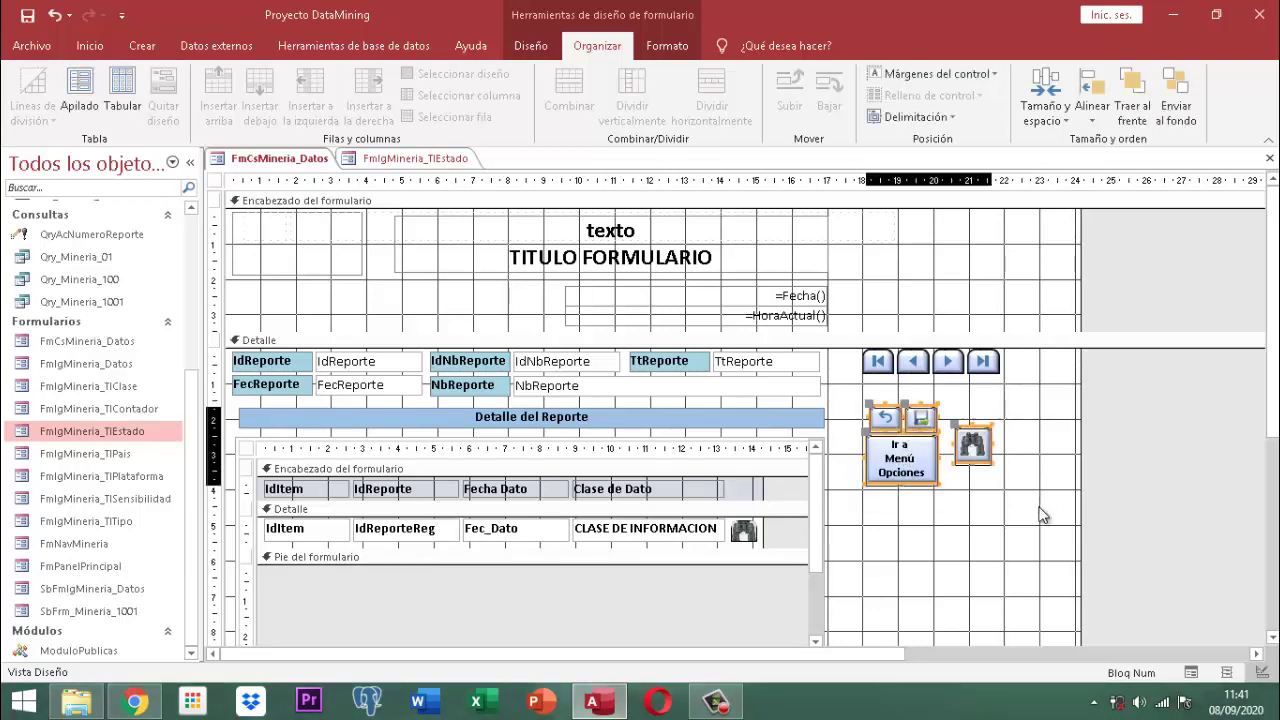
key(Down)
key(Down)
key(Down)
key(Down)
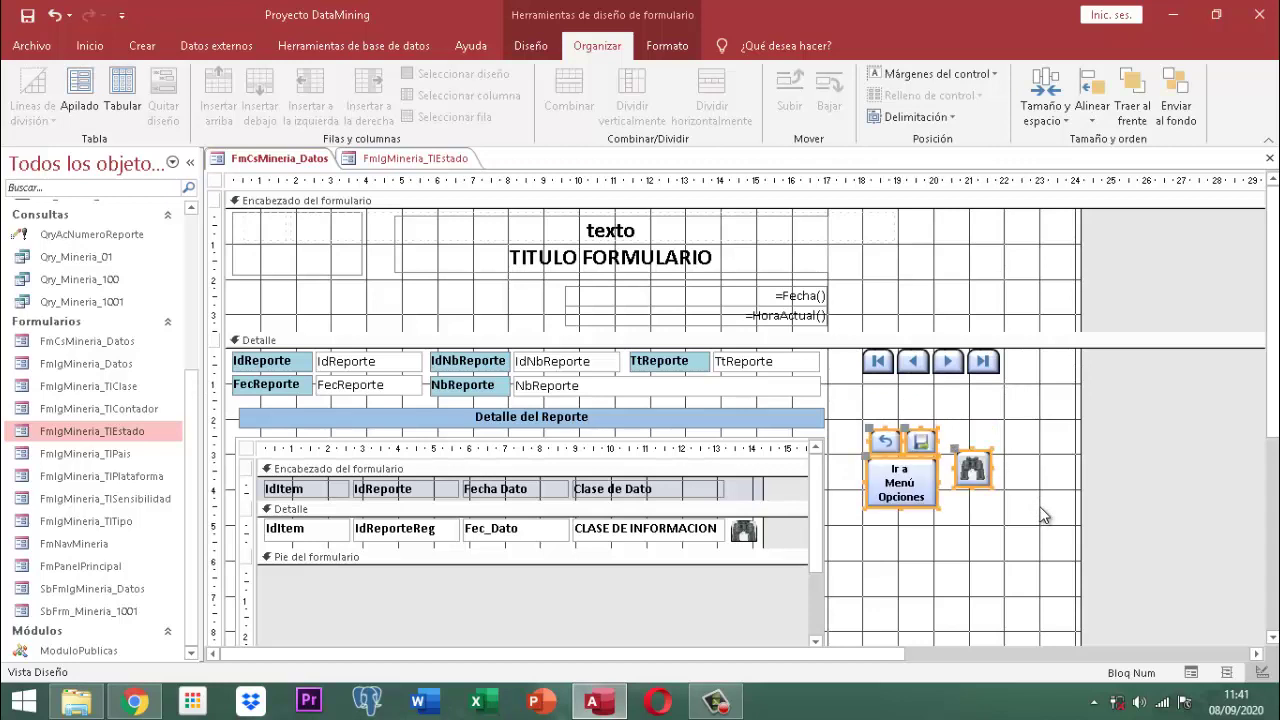
click(1157, 479)
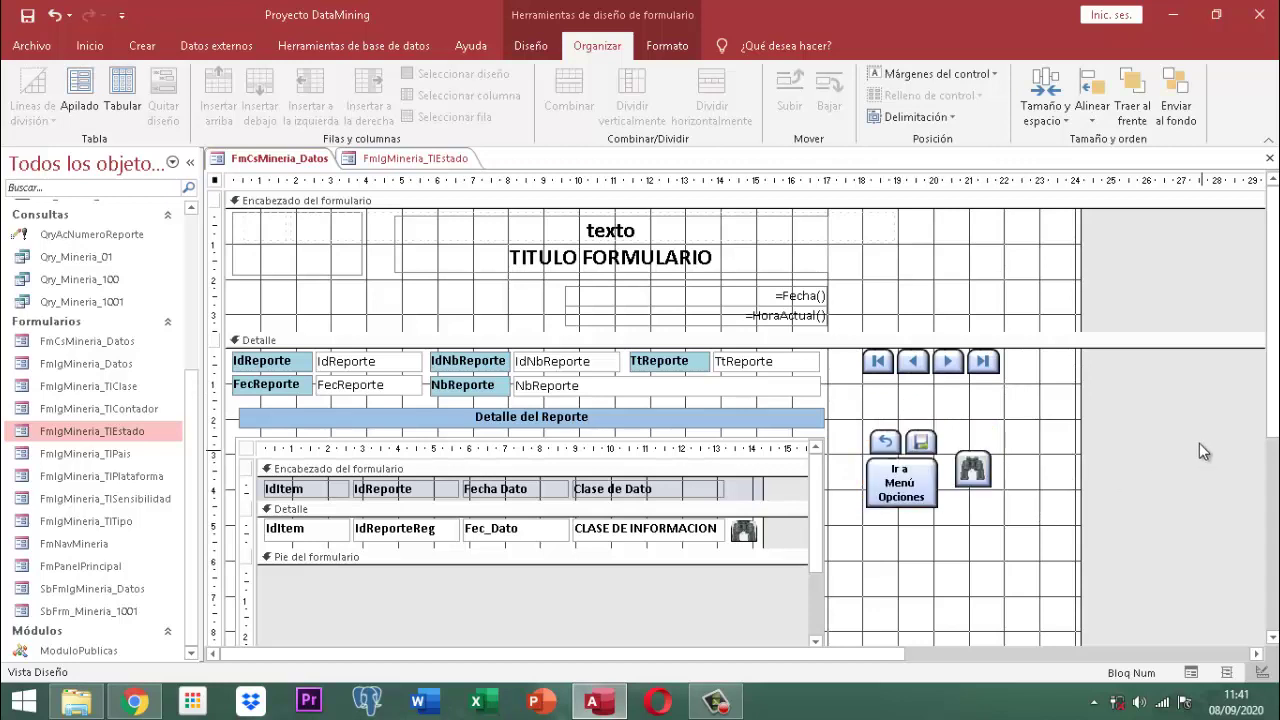
Step: Place the search button centered directly under the row of navigation buttons
click(973, 468)
drag(973, 468, 931, 387)
click(1135, 392)
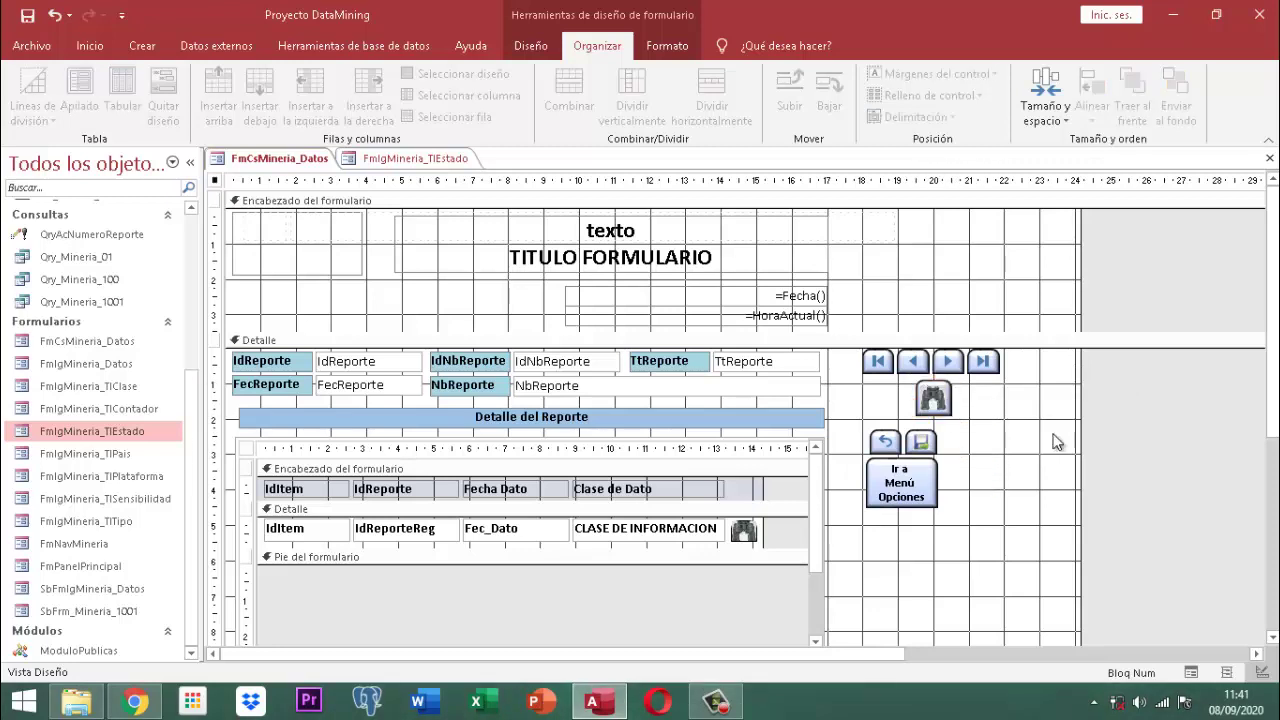
Step: Move the undo, save and Ir a Menú Opciones buttons as a group so they are centered under the search button
drag(858, 428, 950, 535)
drag(908, 488, 958, 480)
click(1111, 457)
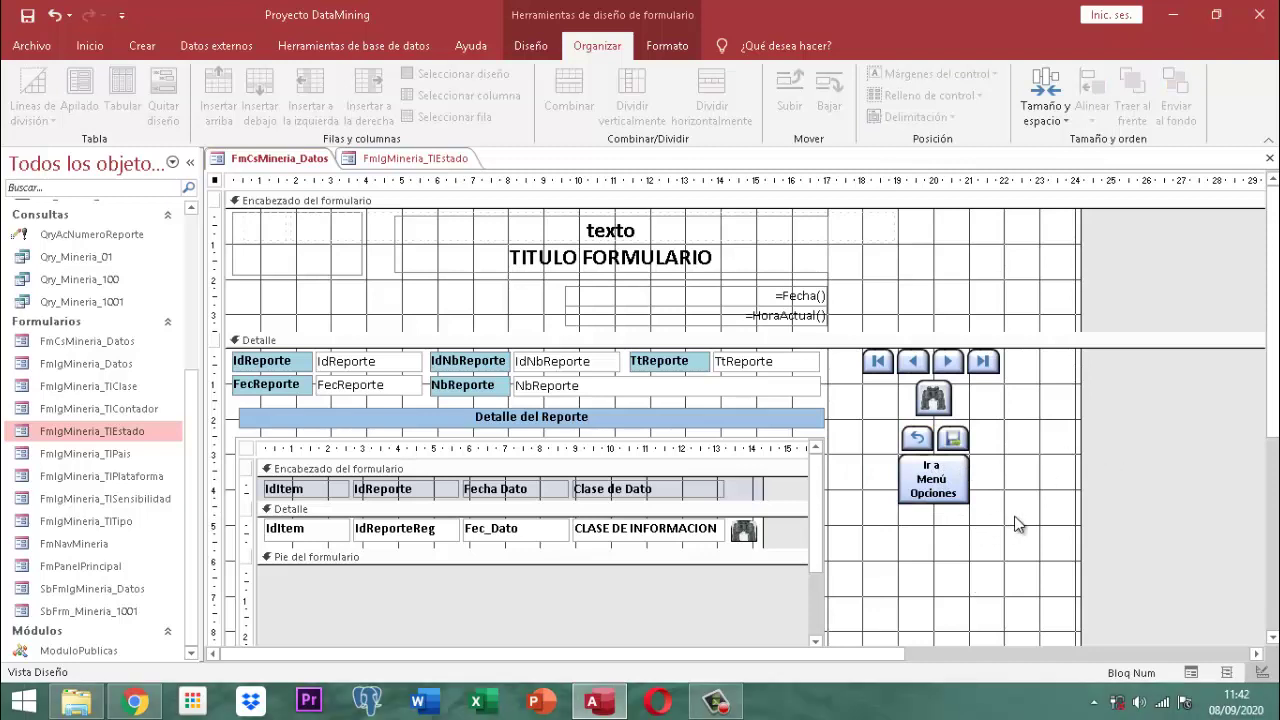
Step: Move the whole block of eight buttons slightly down and left, close to the right edge of the report fields
drag(1014, 522, 873, 356)
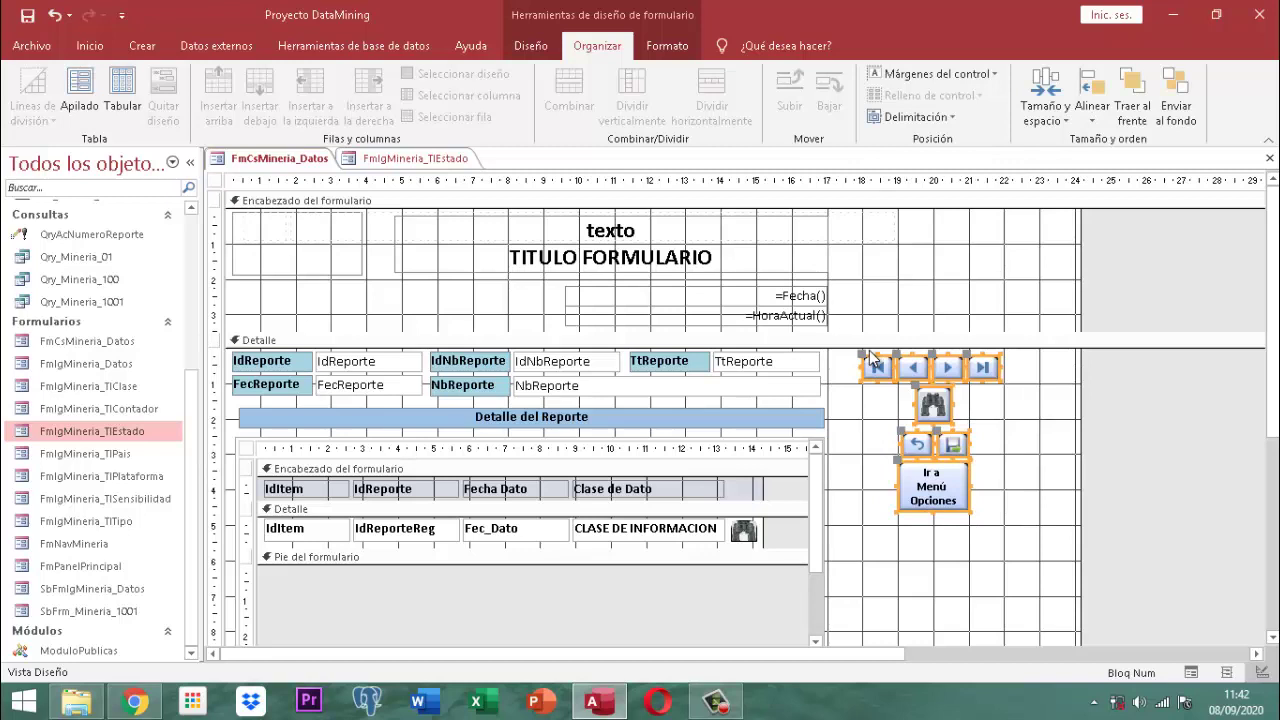
key(Left)
key(Left)
key(Left)
key(Left)
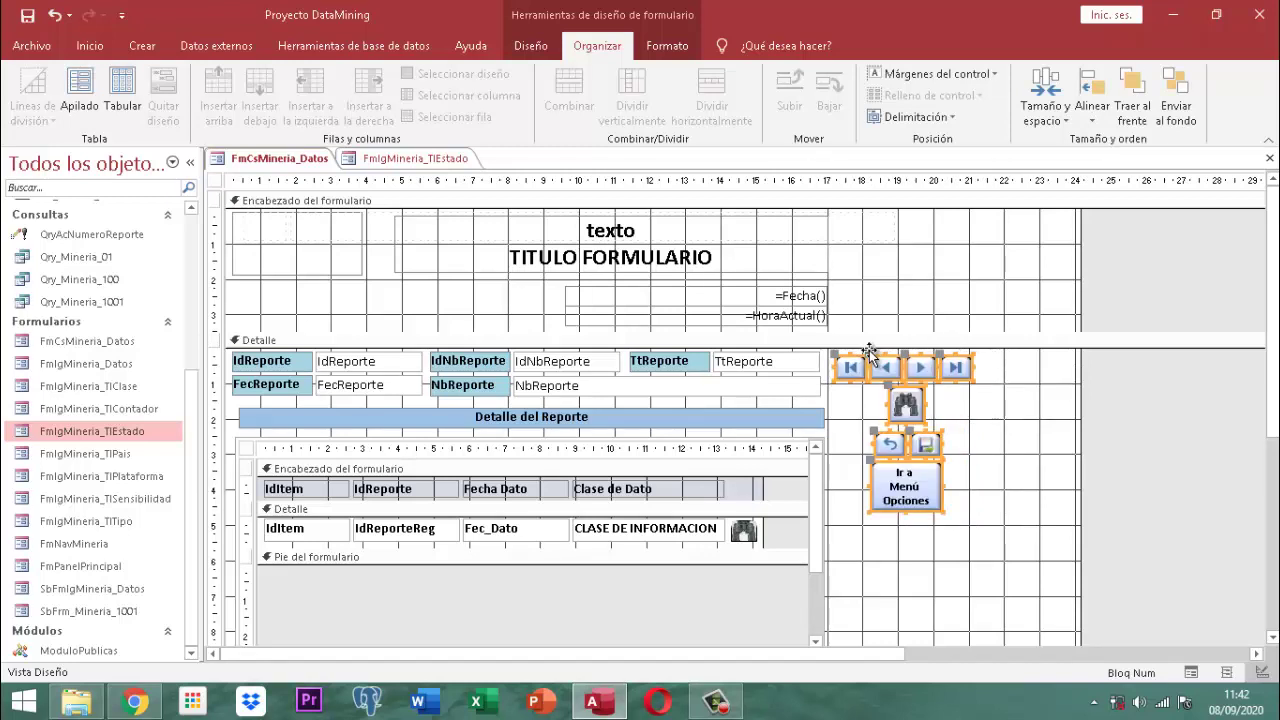
Step: Nudge the block of eight buttons slightly left and narrow the form to about 21.5 cm wide
key(Left)
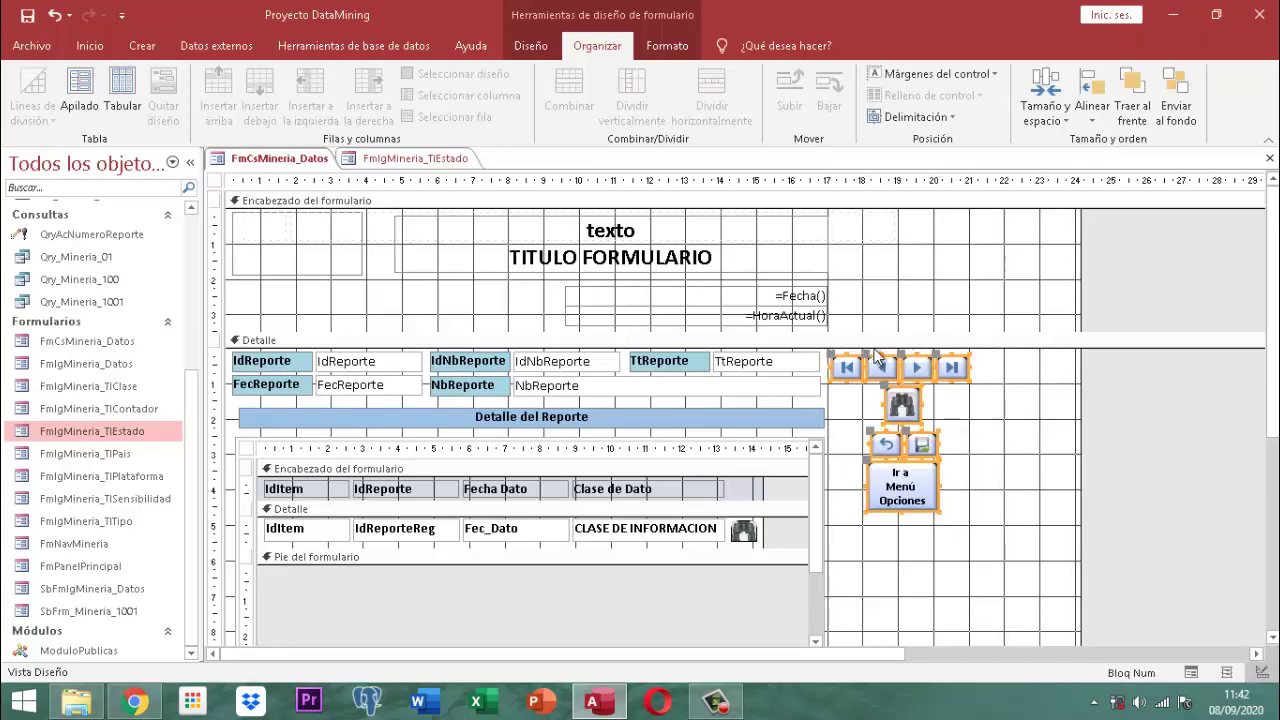
click(1122, 381)
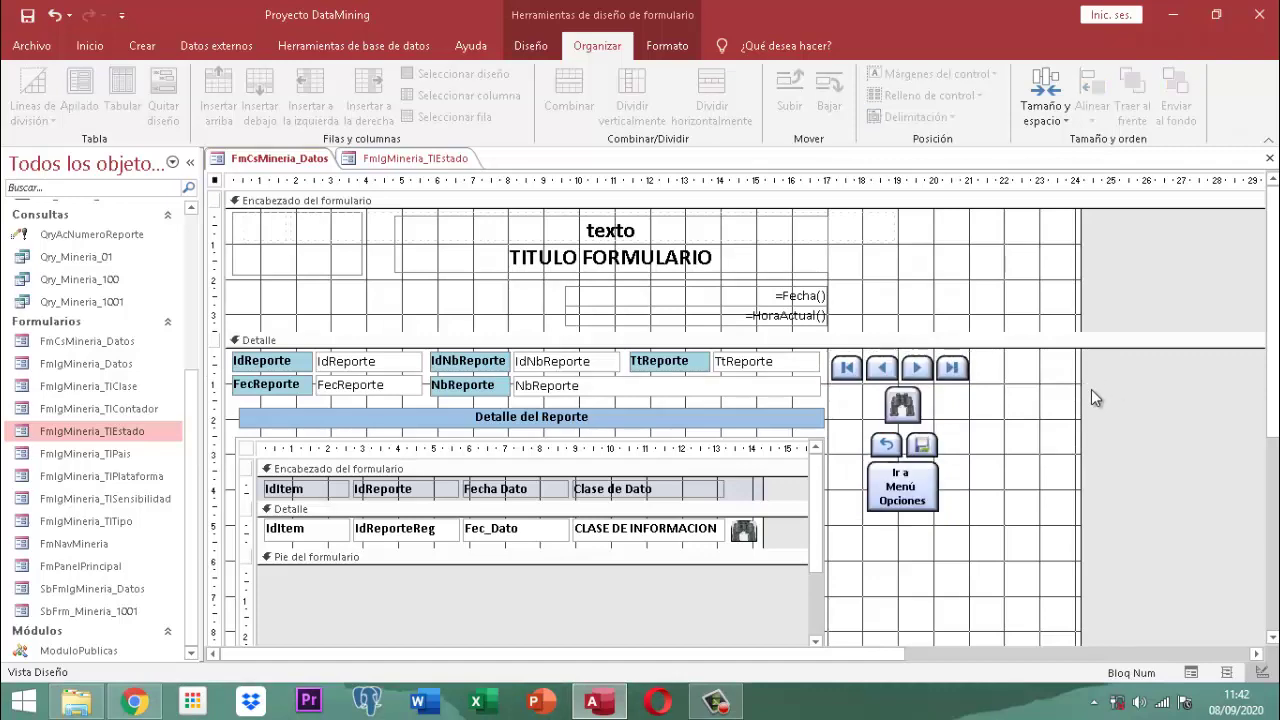
scroll(1088, 406, down, 3)
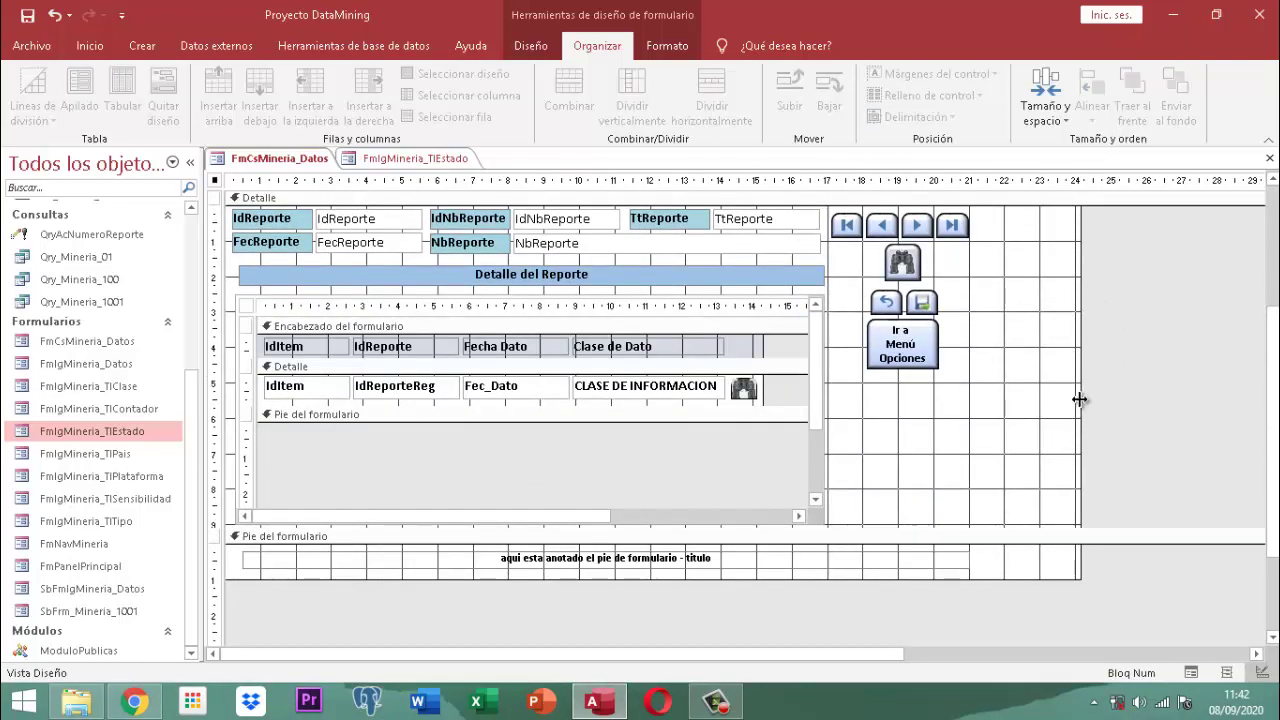
drag(1078, 365, 987, 385)
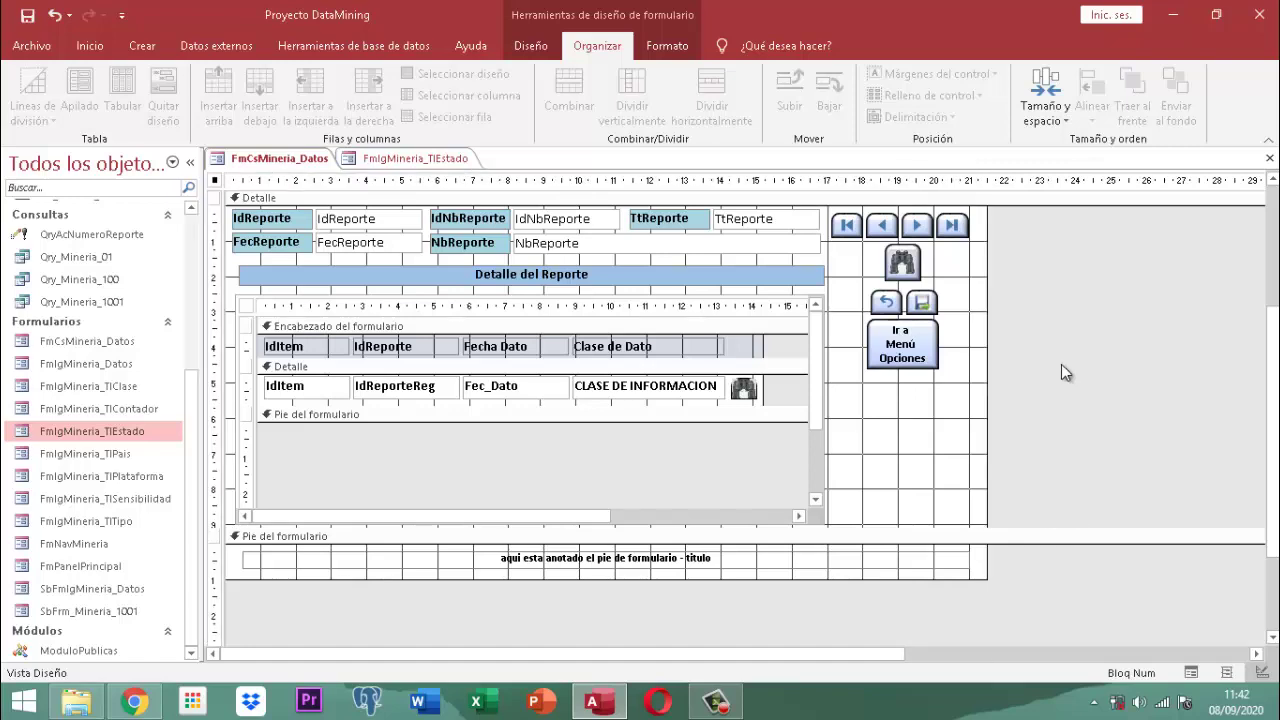
scroll(1061, 366, up, 3)
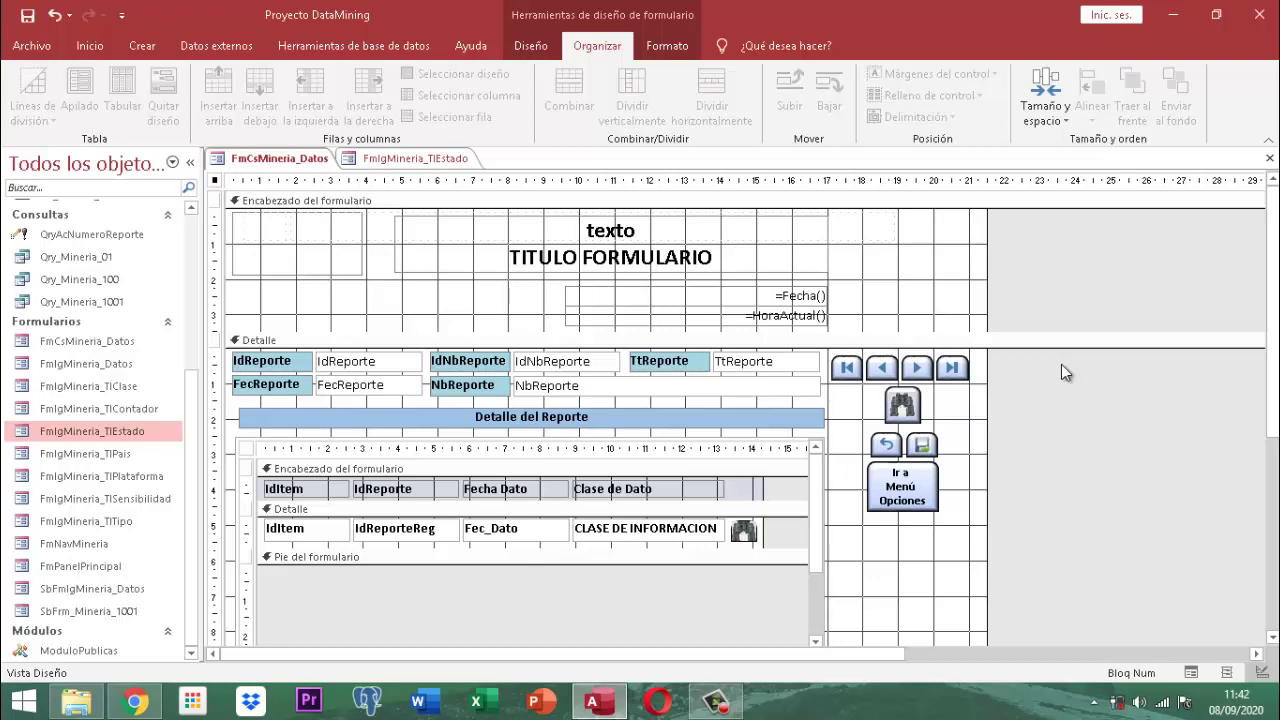
click(910, 418)
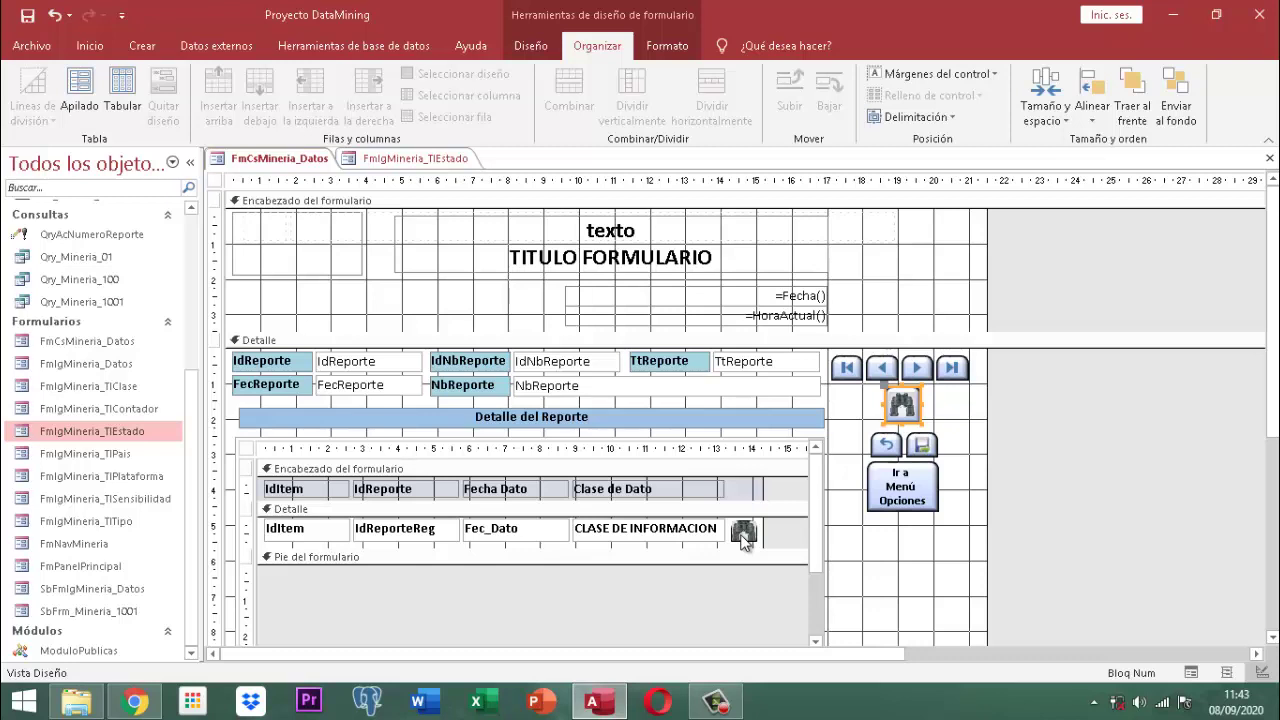
click(1108, 461)
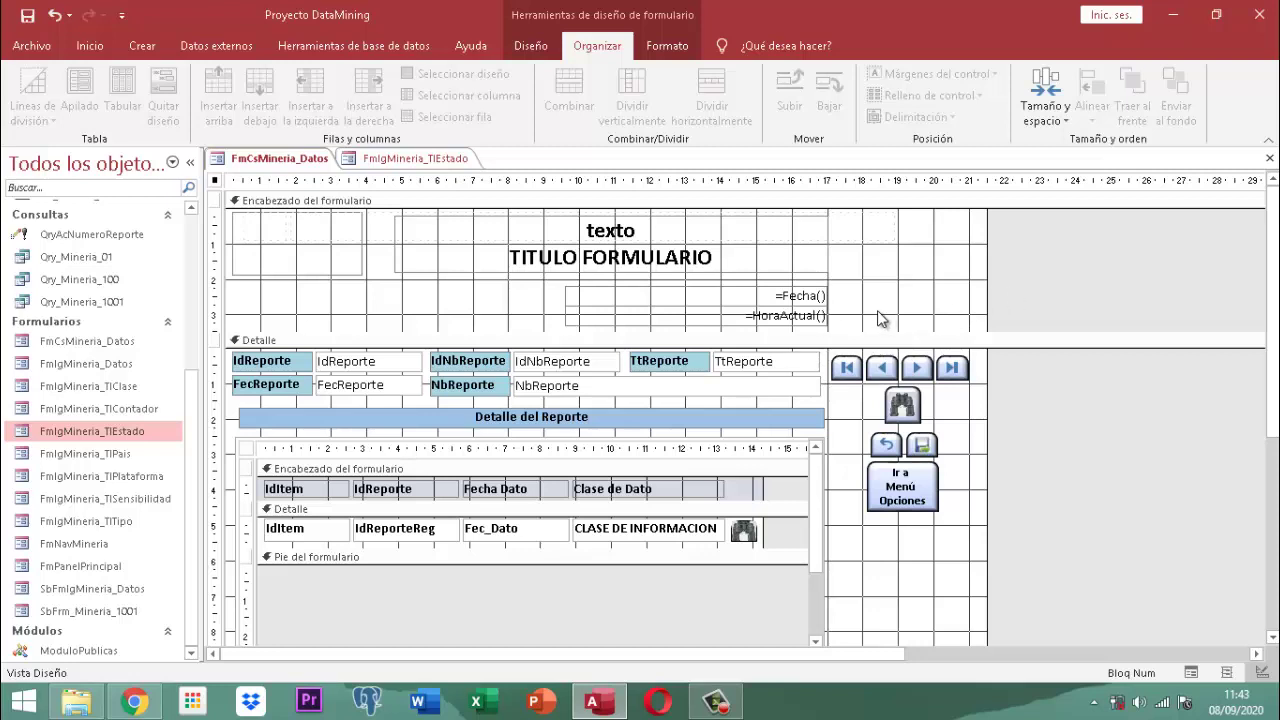
Step: Move the date and time fields in the form header together to the right, ending in line with the navigation buttons' right edge
drag(860, 320, 755, 297)
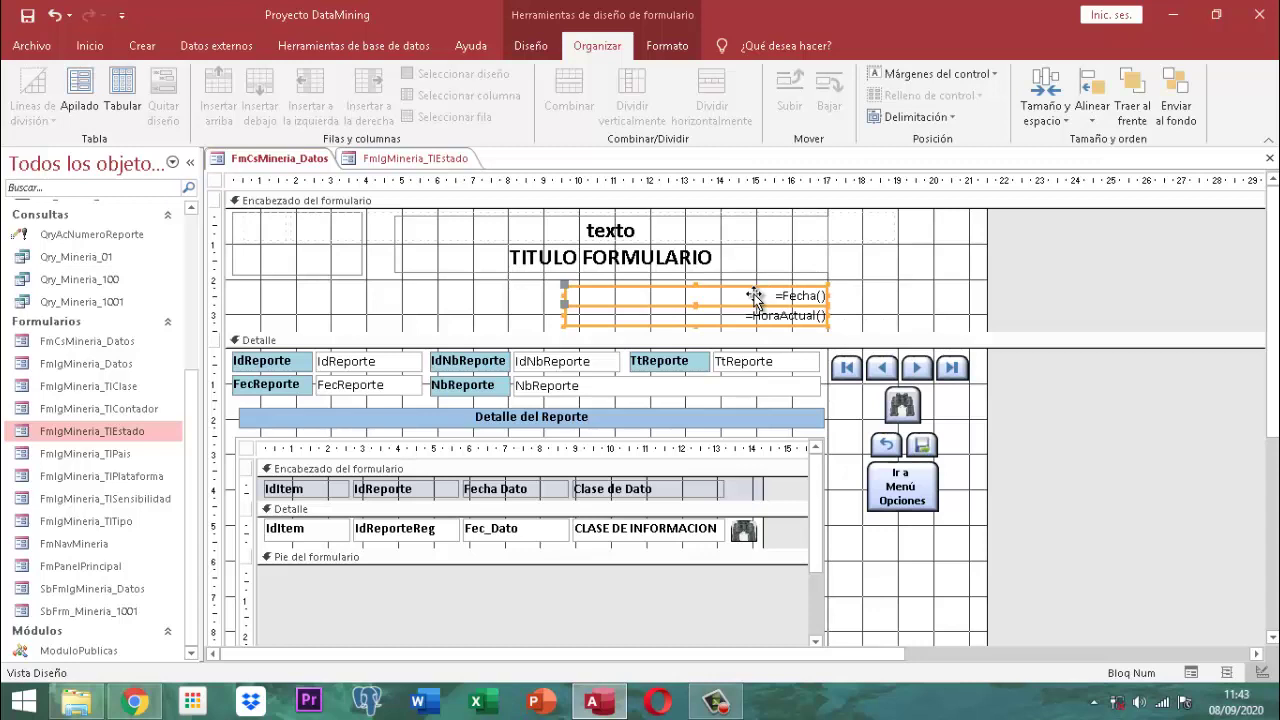
key(Right)
key(Right)
key(Right)
key(Right)
key(Right)
key(Right)
key(Right)
key(Right)
key(Right)
key(Right)
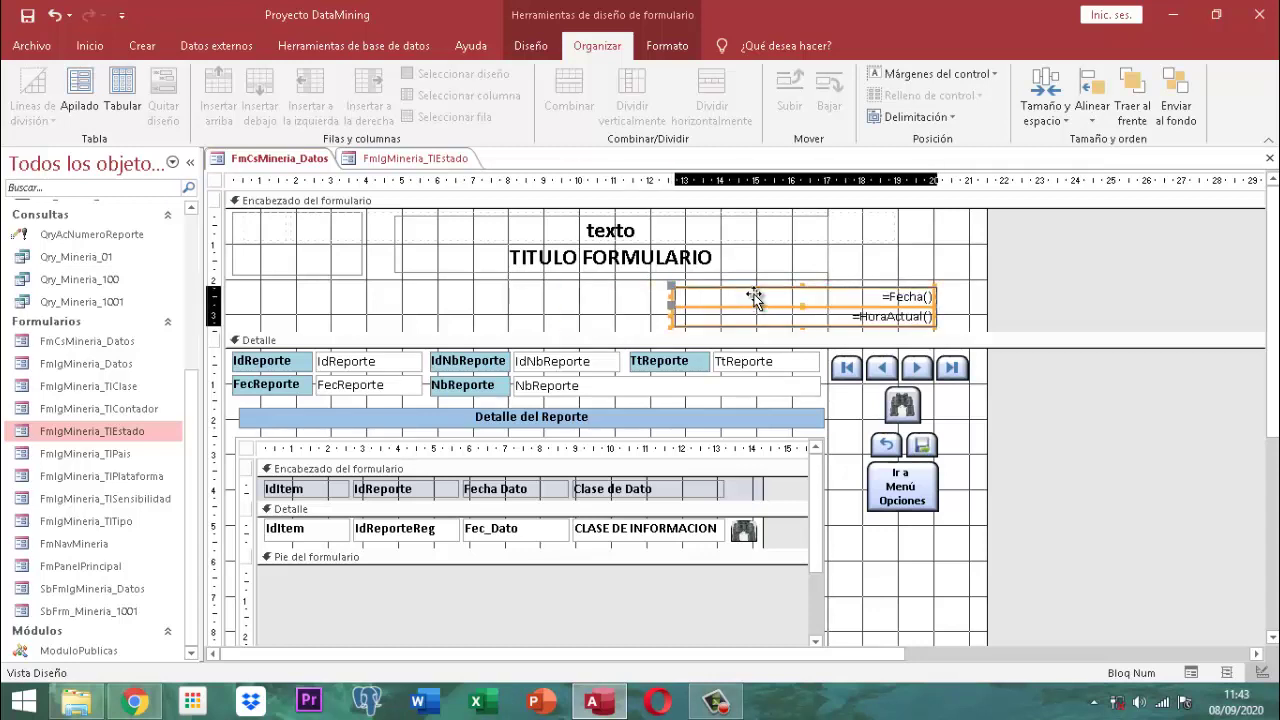
key(Right)
key(Right)
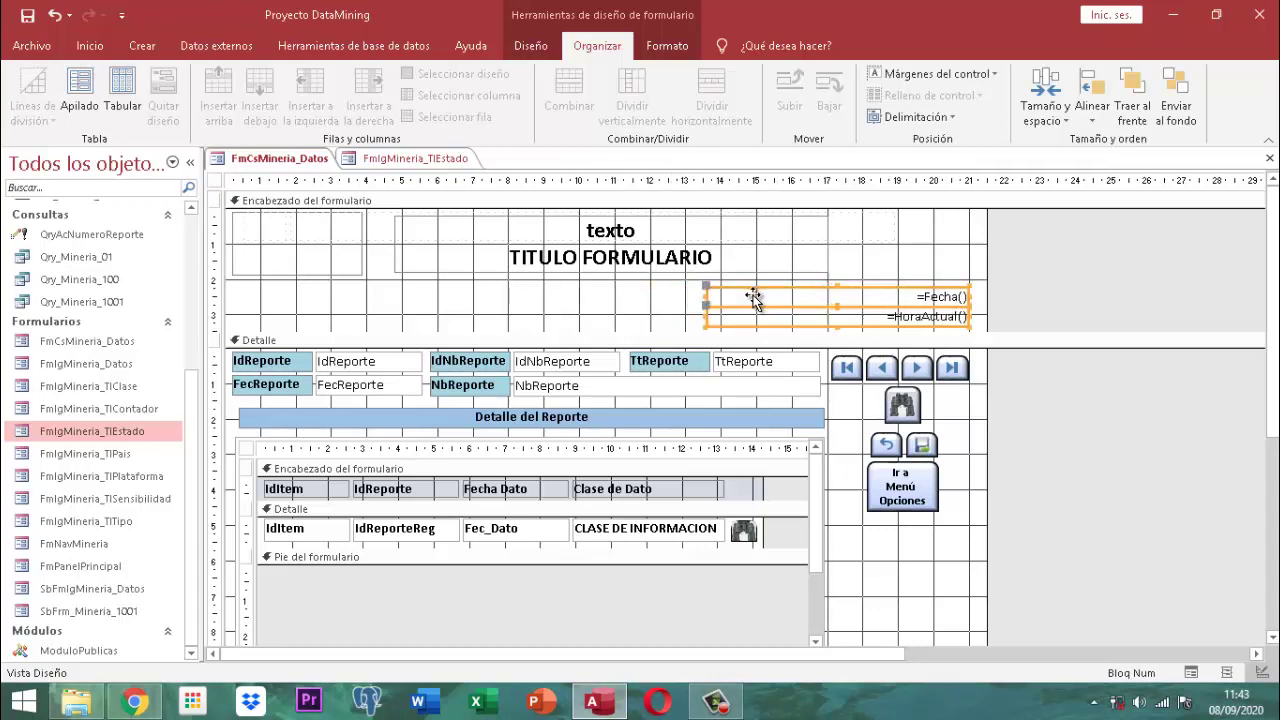
click(1037, 275)
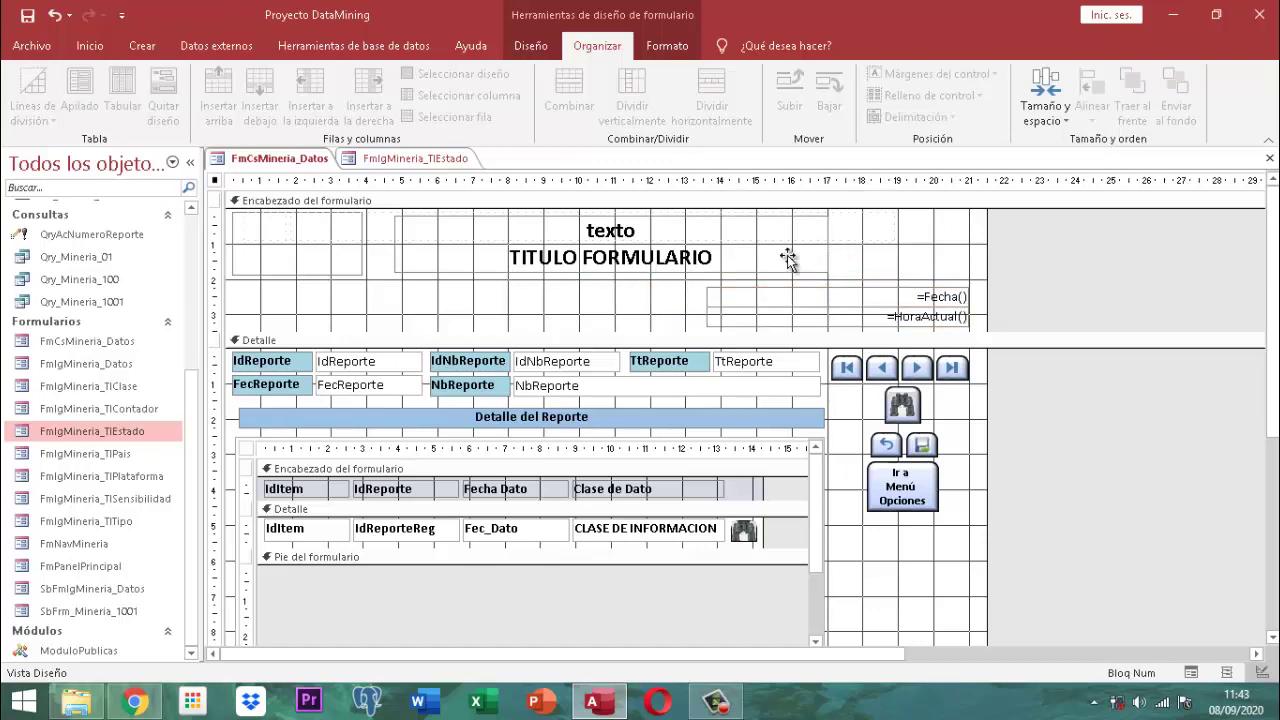
Step: Widen the TITULO FORMULARIO label so its right edge lines up with the date and time fields
click(828, 250)
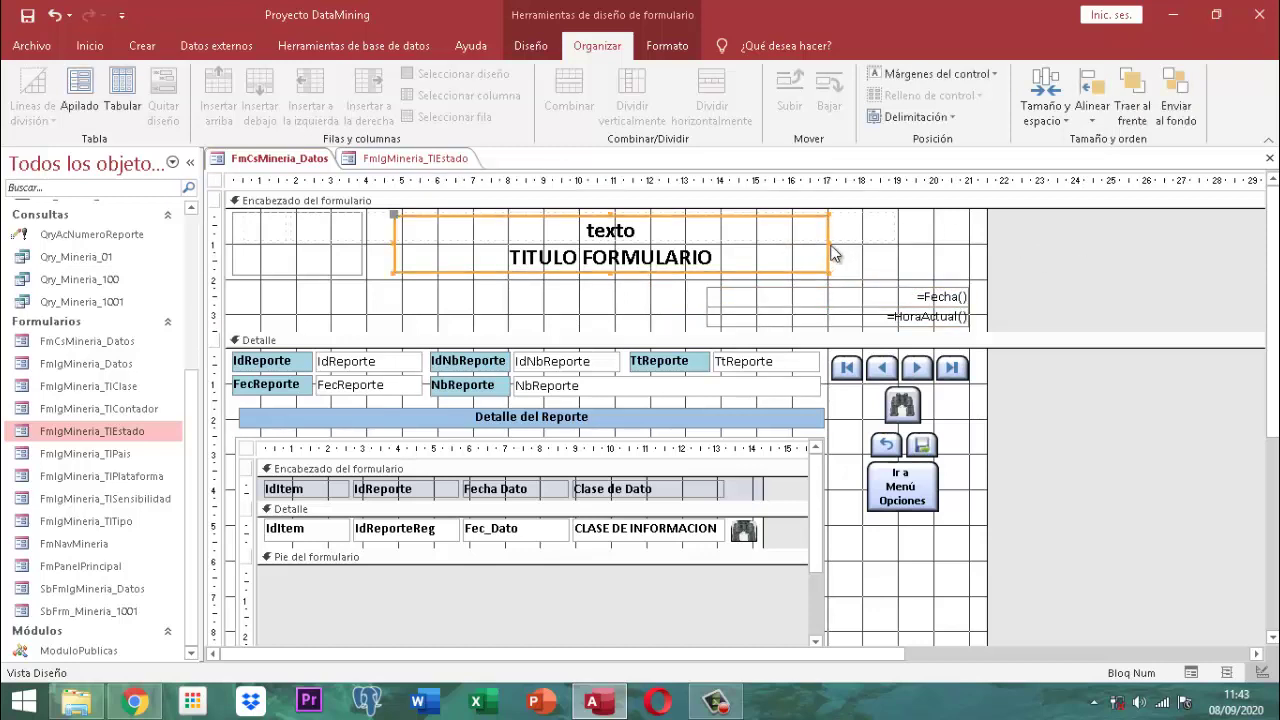
drag(829, 245, 971, 251)
click(1047, 242)
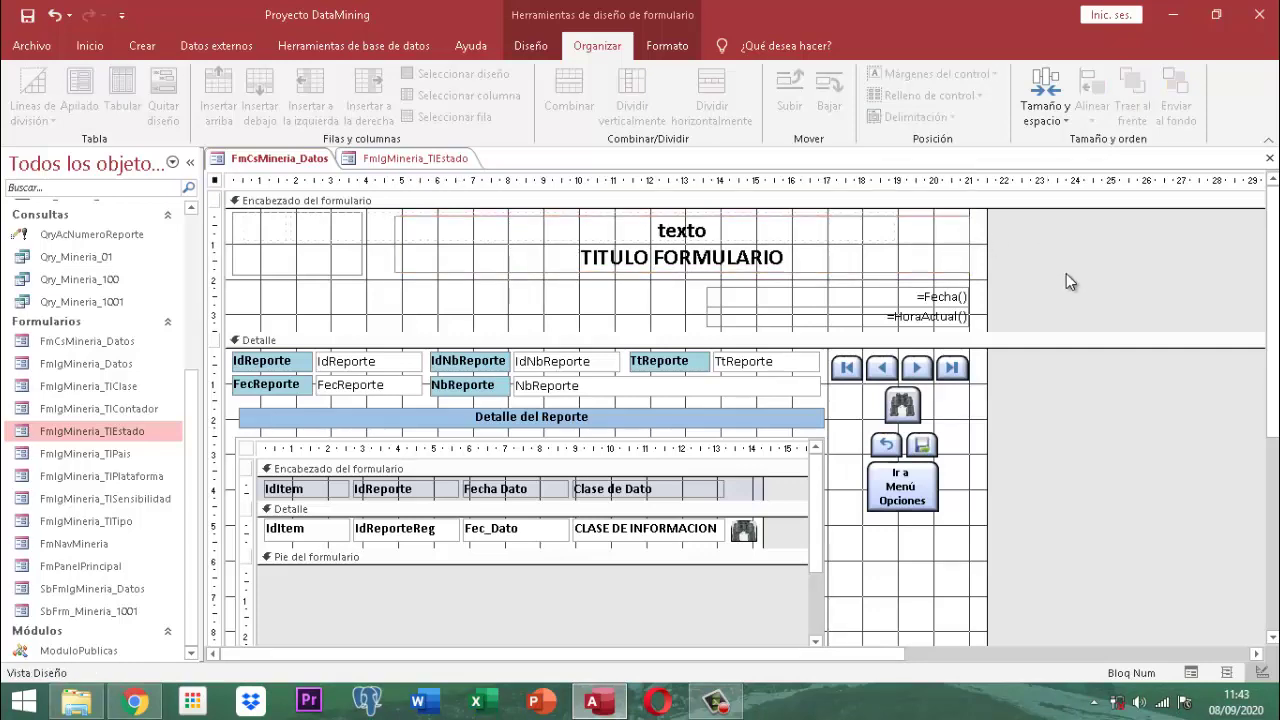
scroll(1066, 281, down, 4)
scroll(1060, 388, up, 3)
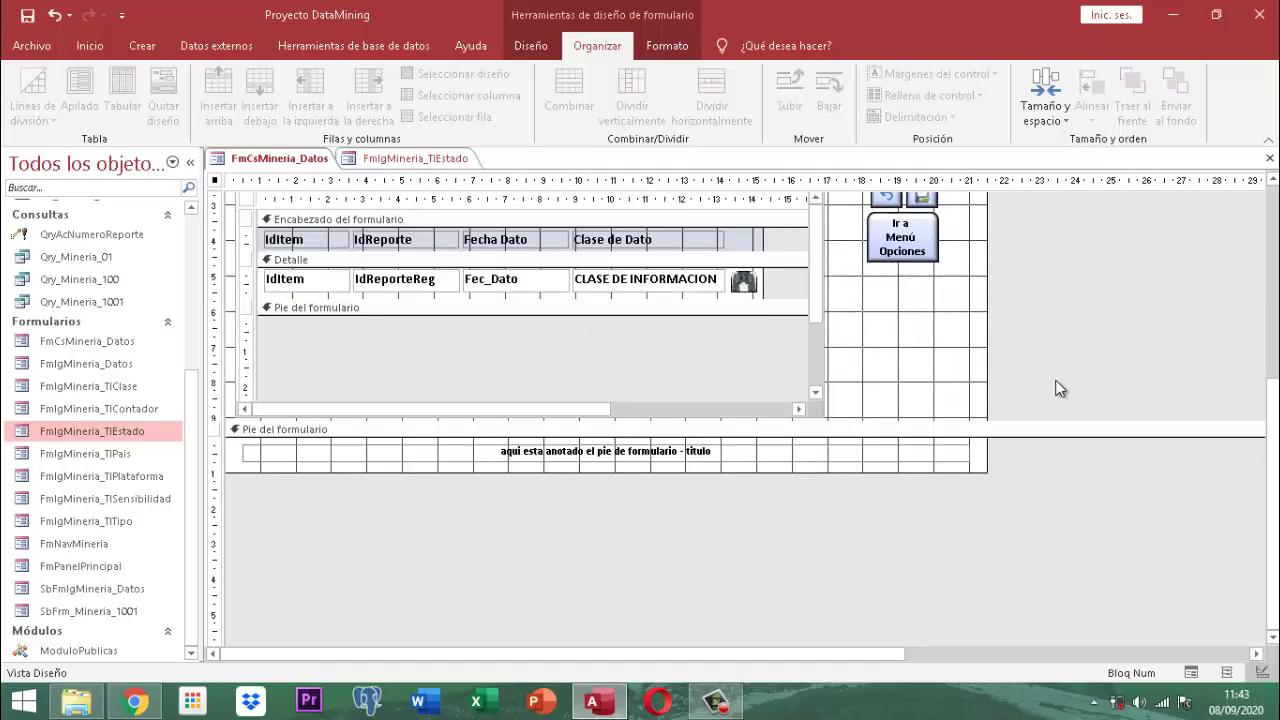
scroll(1060, 388, up, 2)
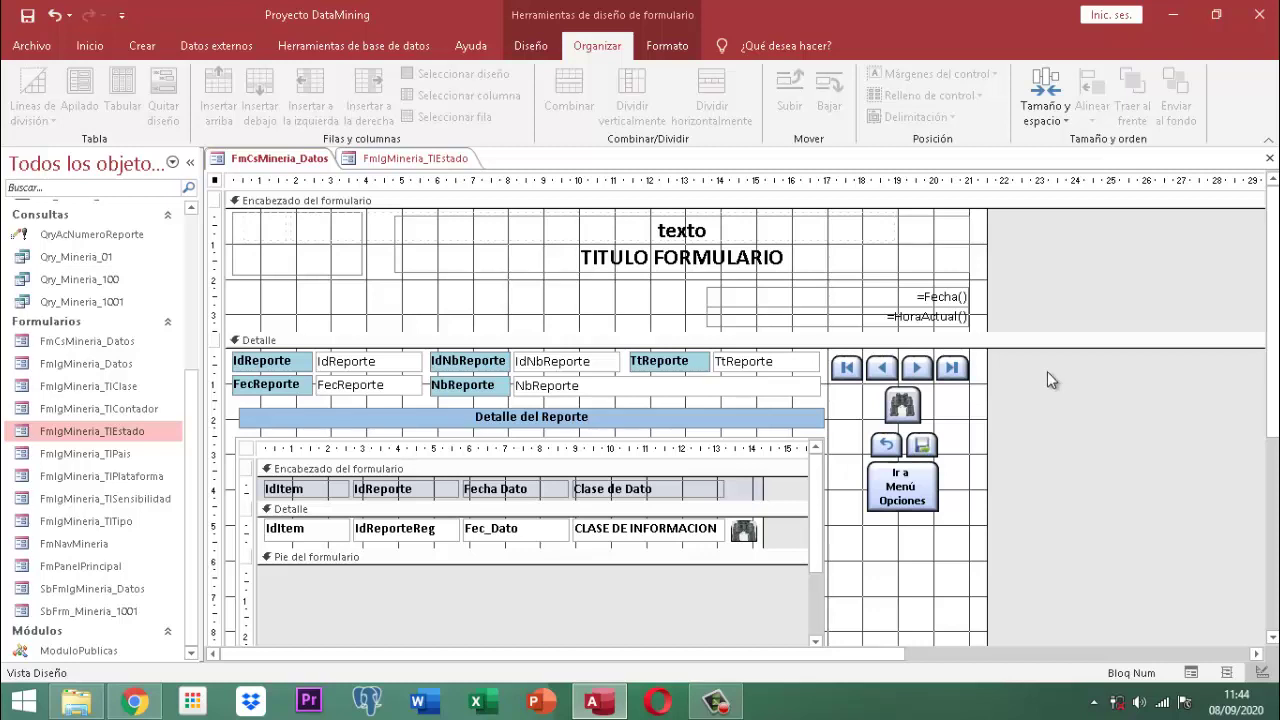
Step: Save FmCsMineria_Datos and close it together with the FmIgMineria_TlEstado form
right_click(428, 164)
click(466, 193)
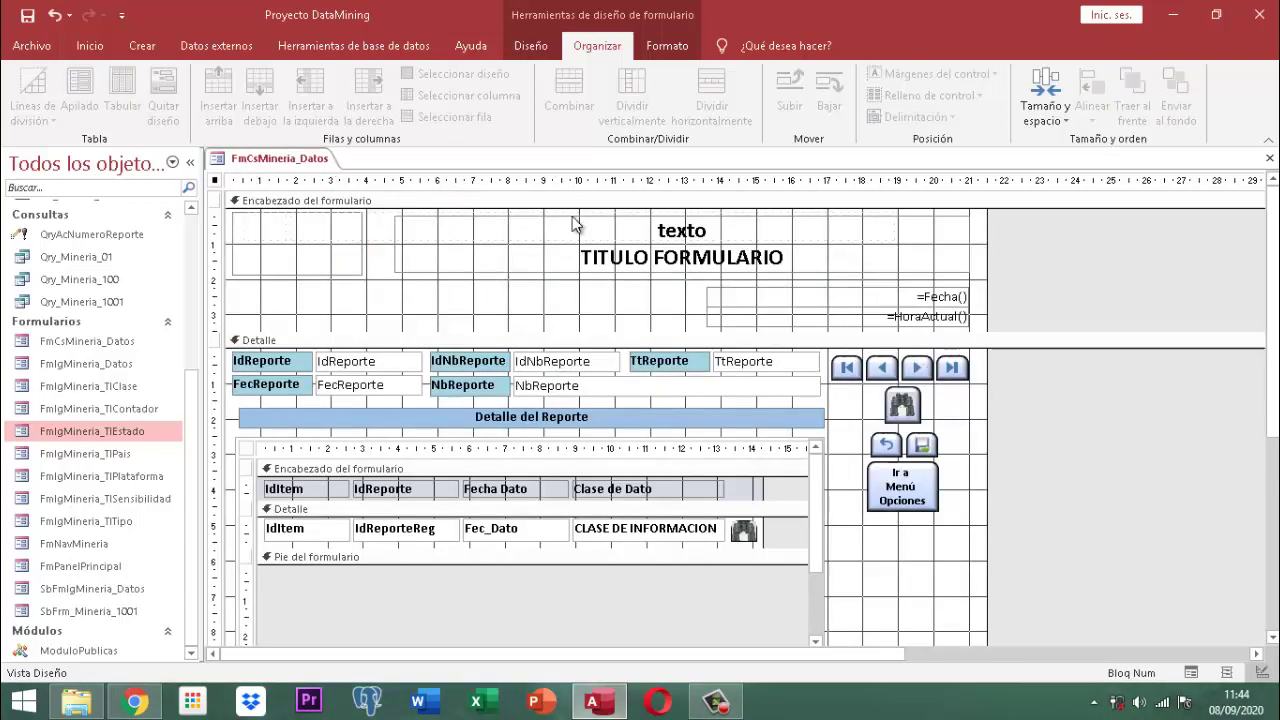
right_click(260, 158)
click(296, 167)
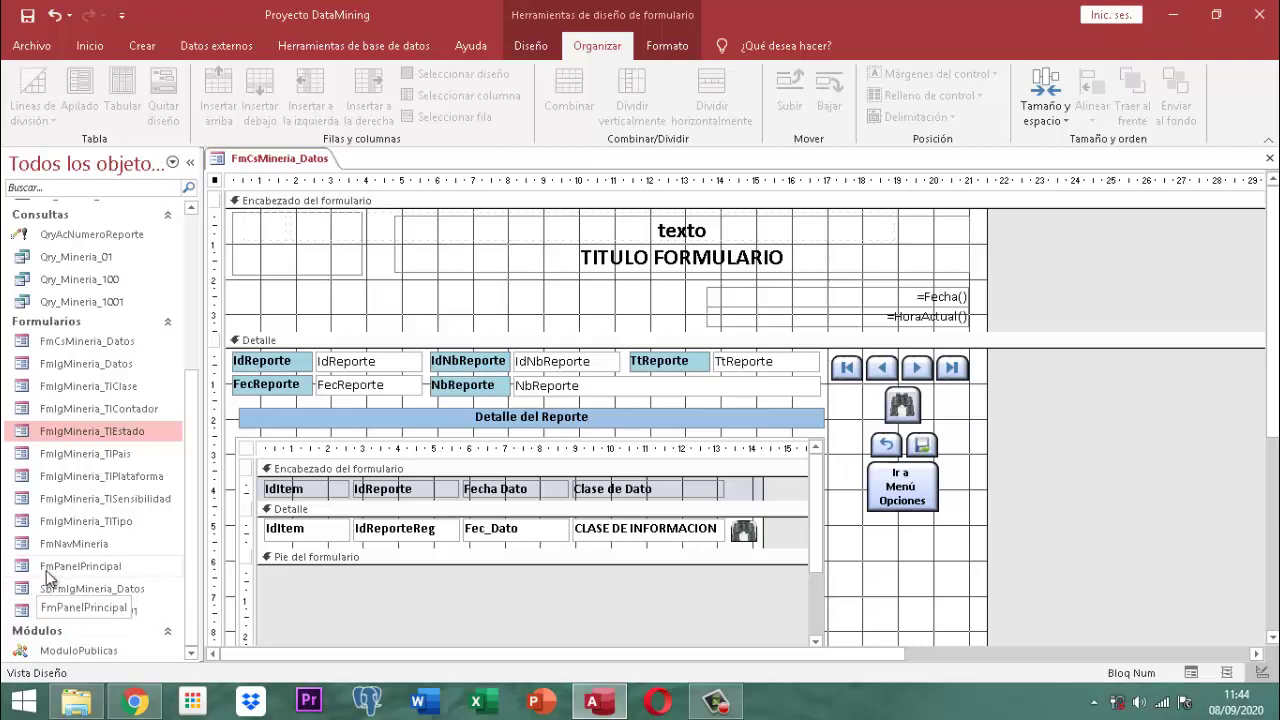
click(113, 576)
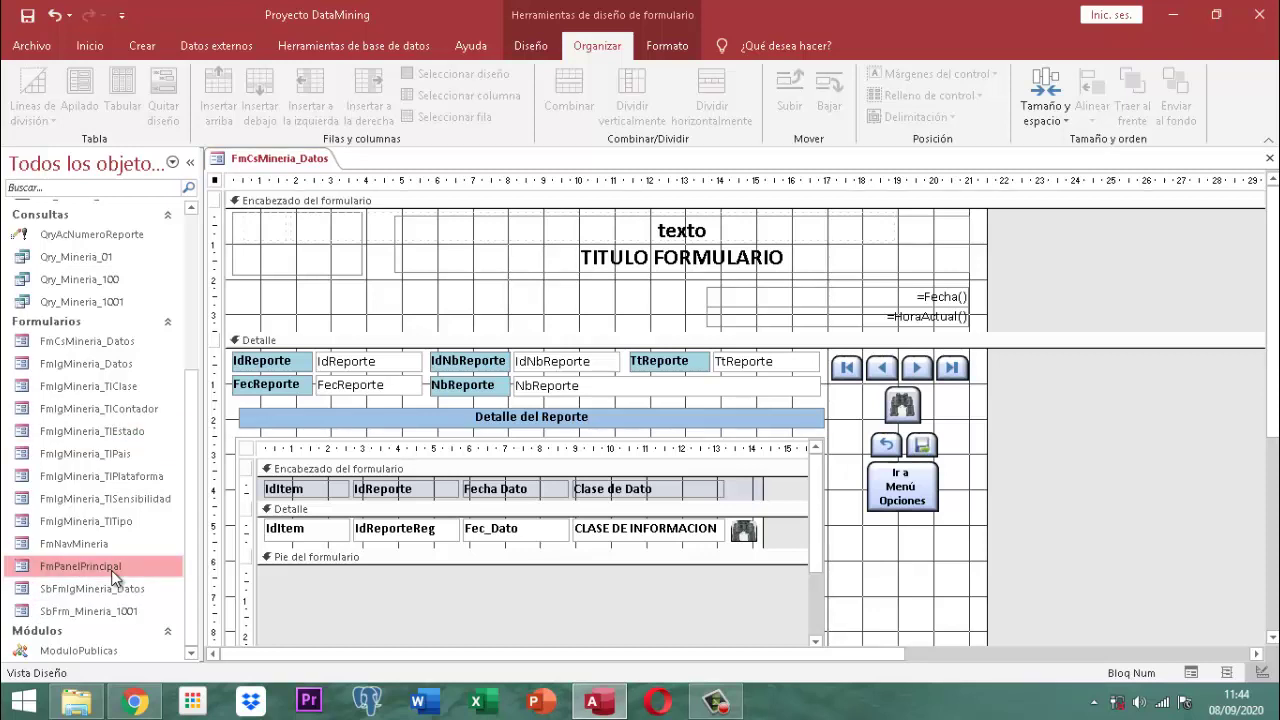
right_click(308, 163)
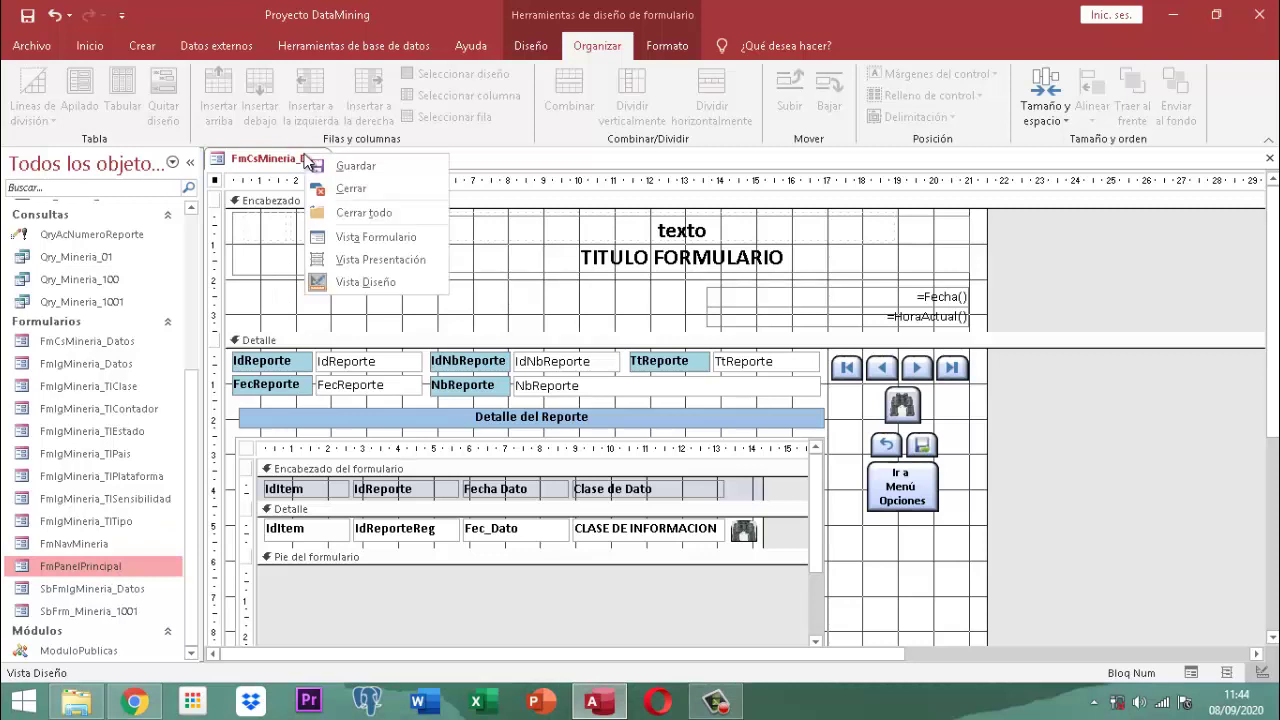
click(368, 191)
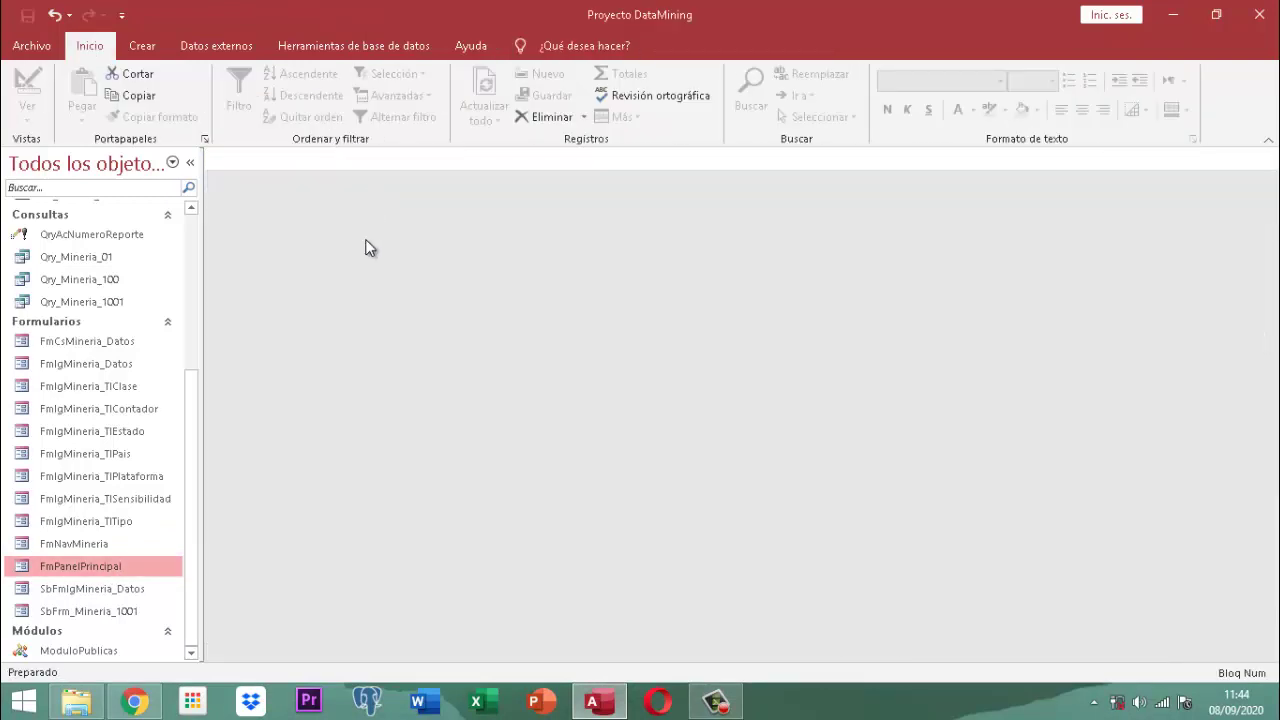
Step: Open FmPanelPrincipal in design view and bring up the on-click event code of the DATOS button
right_click(82, 570)
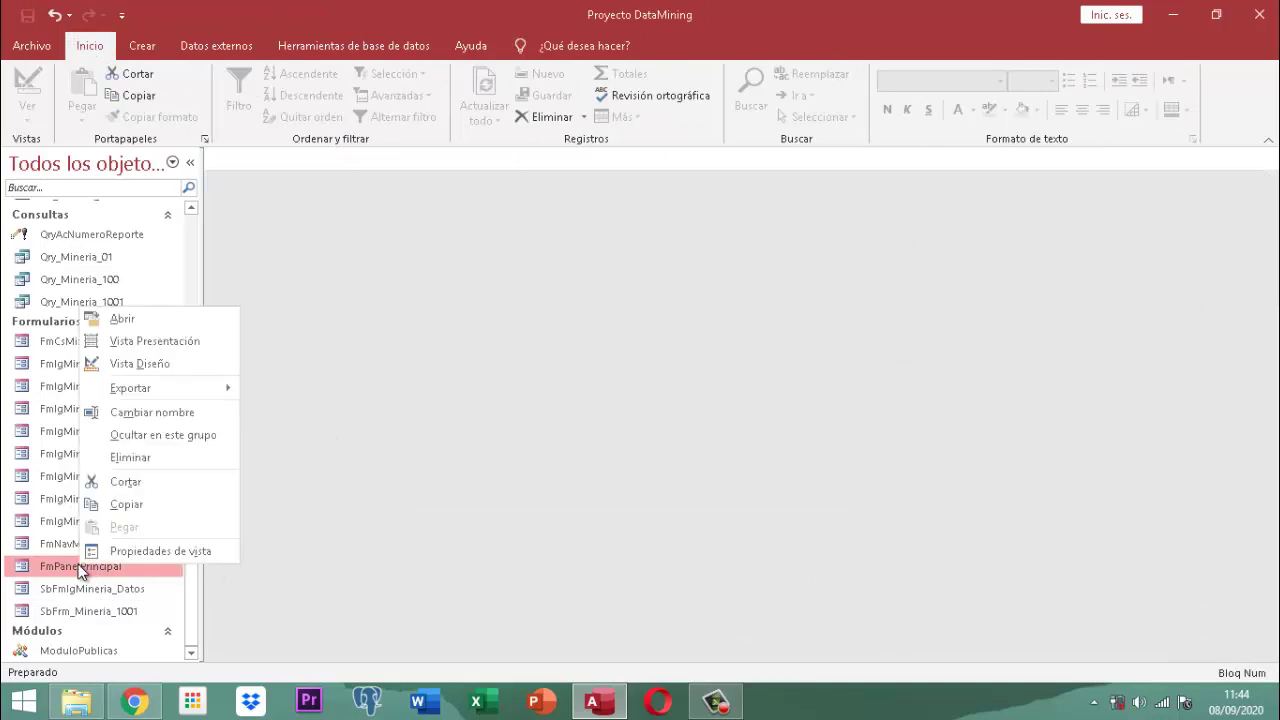
click(133, 366)
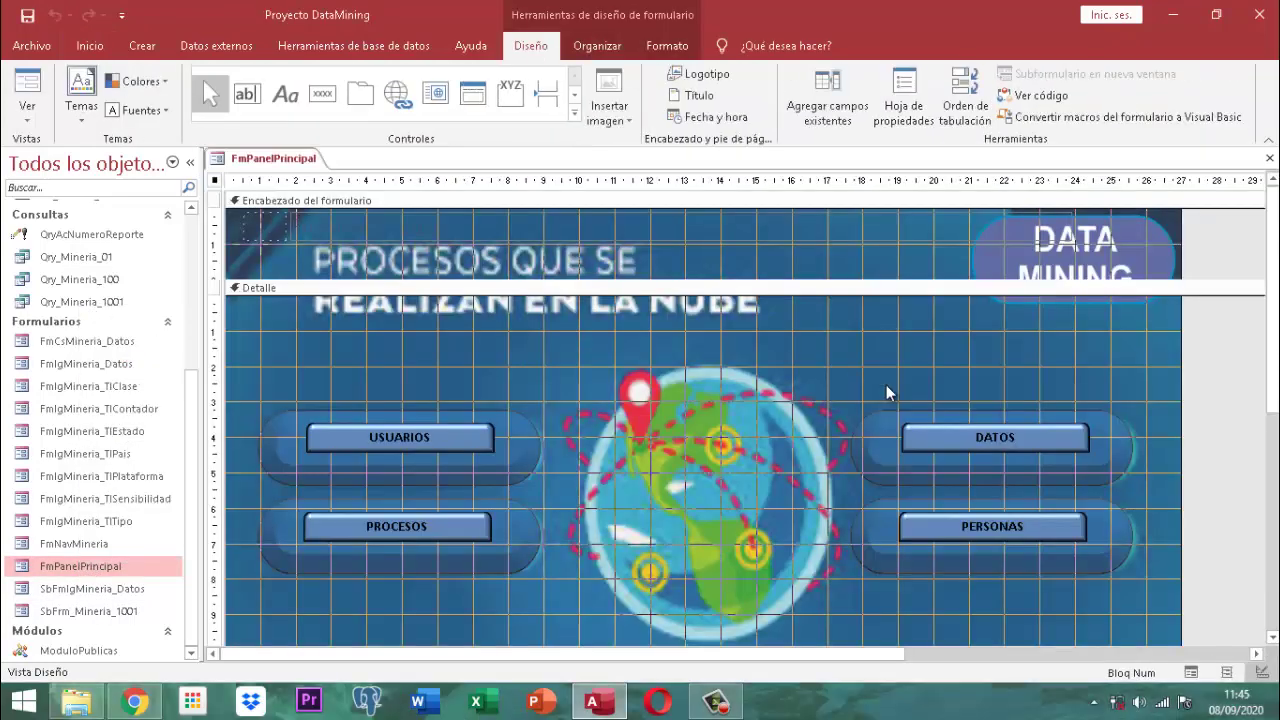
click(995, 437)
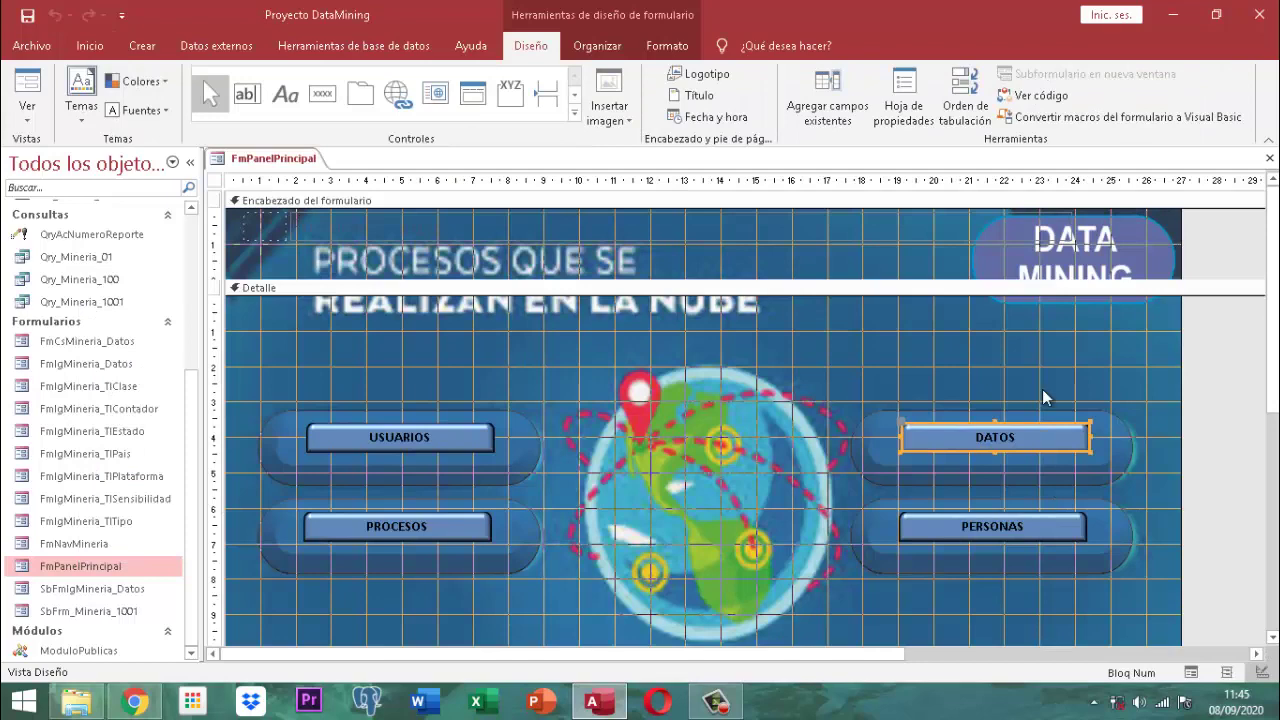
click(905, 107)
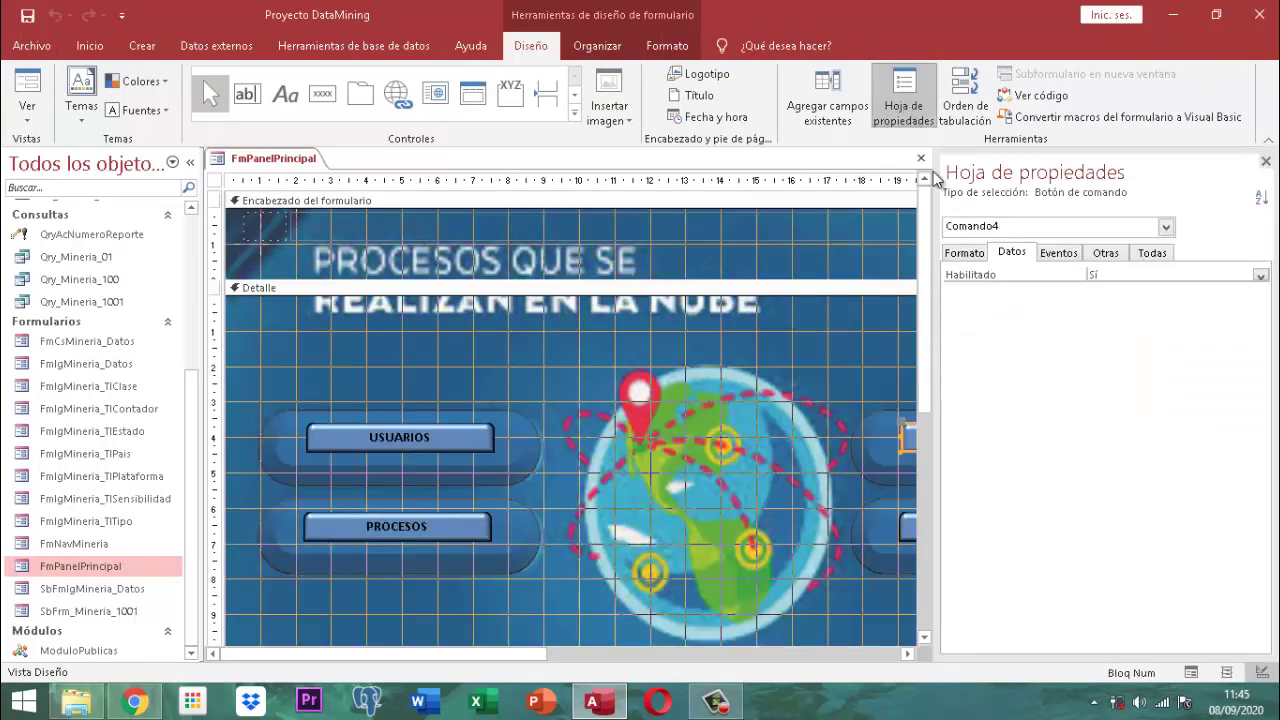
click(1058, 253)
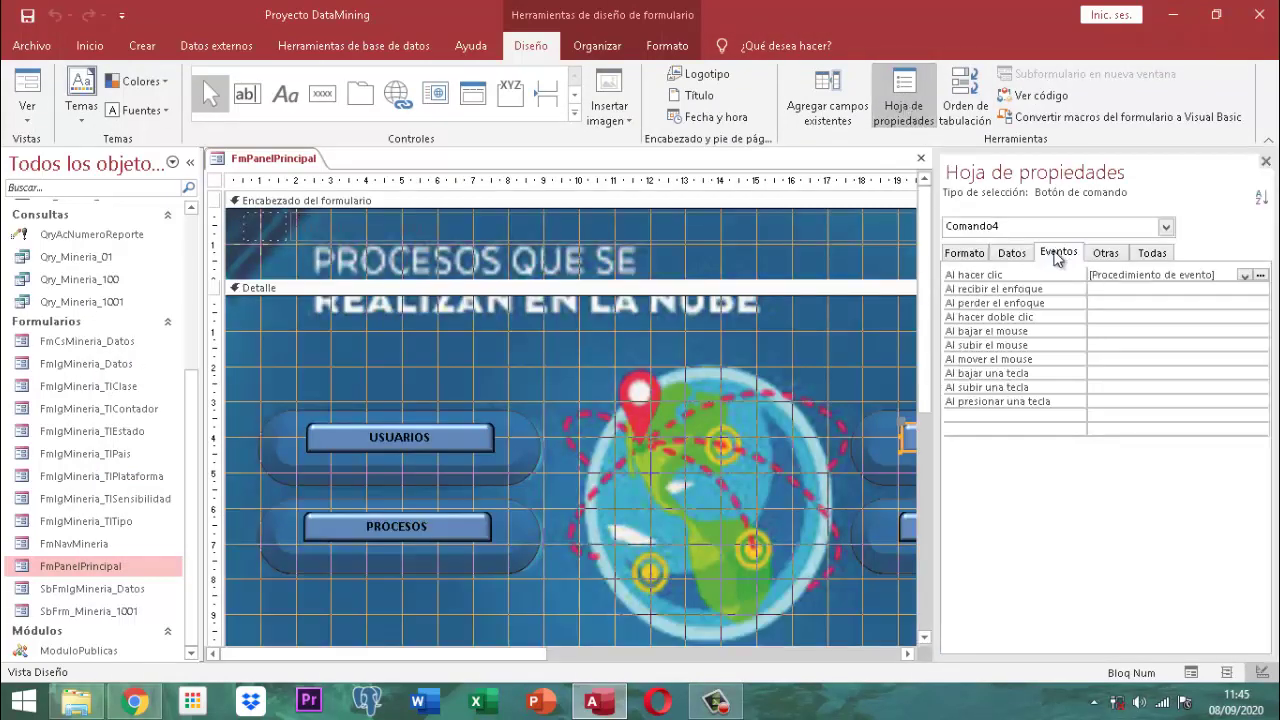
click(1262, 275)
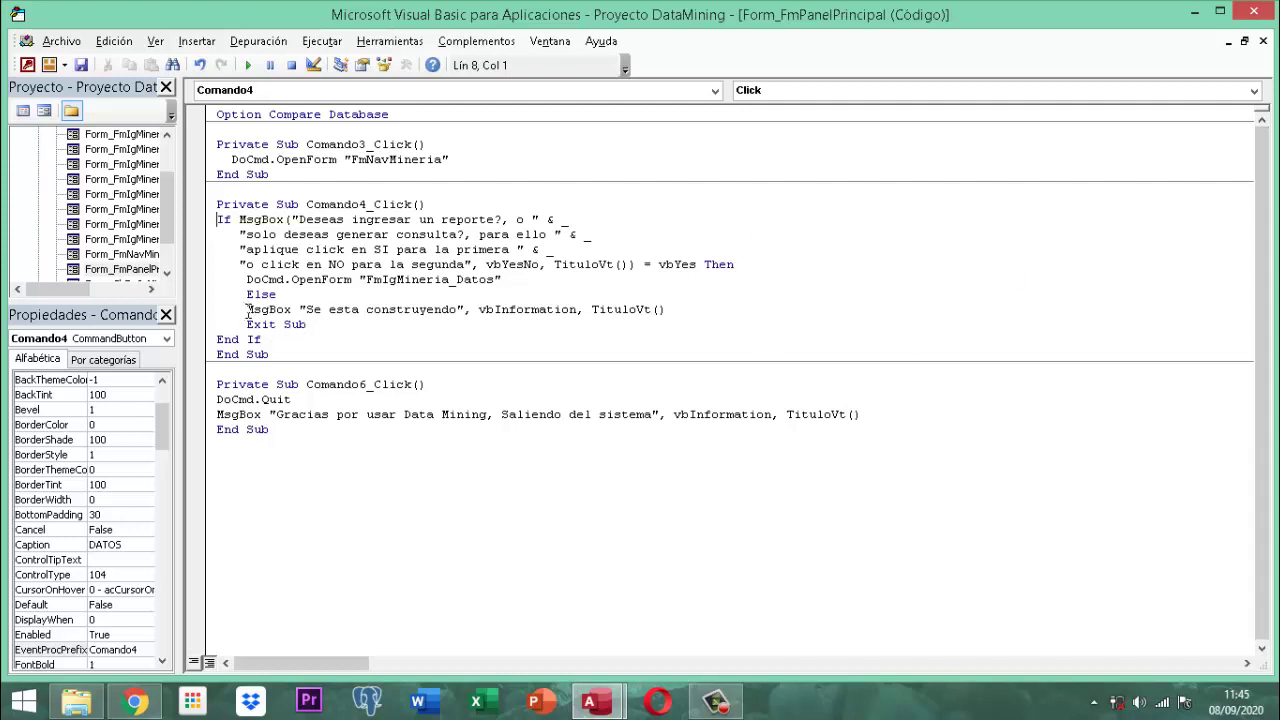
Step: Replace the "Se esta construyendo" message in the Else branch with DoCmd.OpenForm "FmCsMineria_Datos" and close the code editor
drag(246, 310, 684, 307)
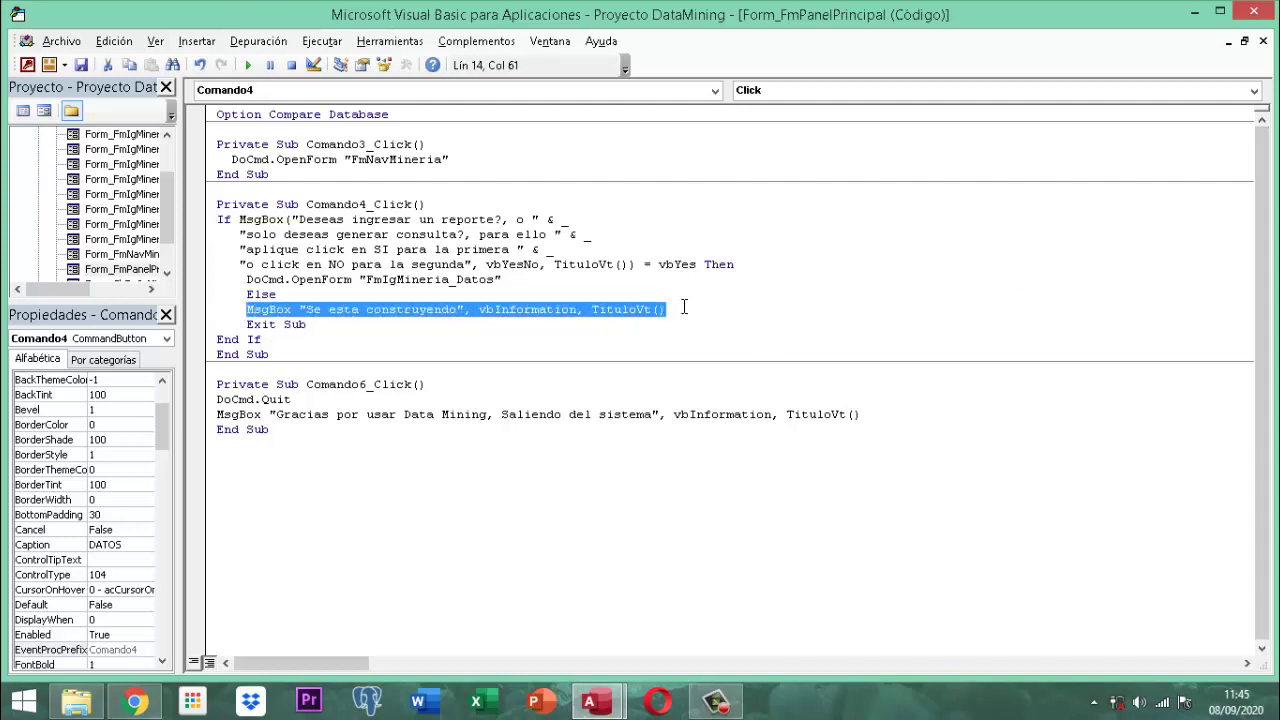
key(Delete)
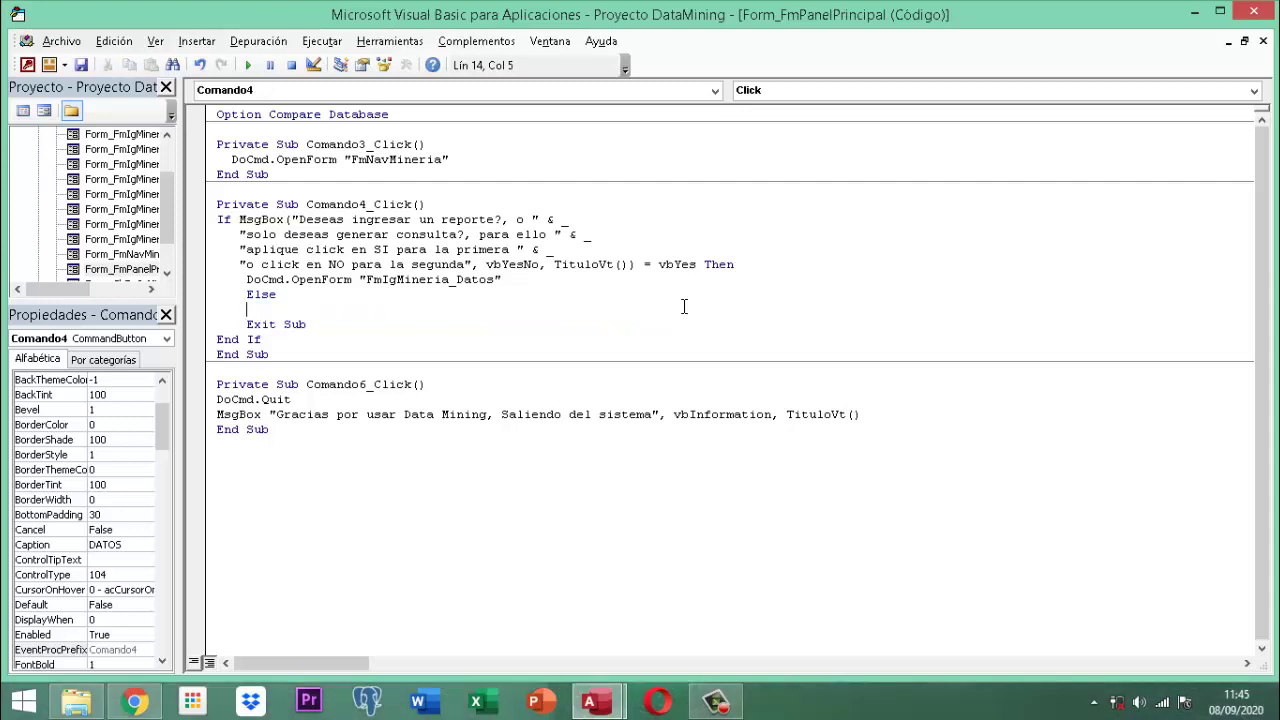
text(docmd.OpenForm ")
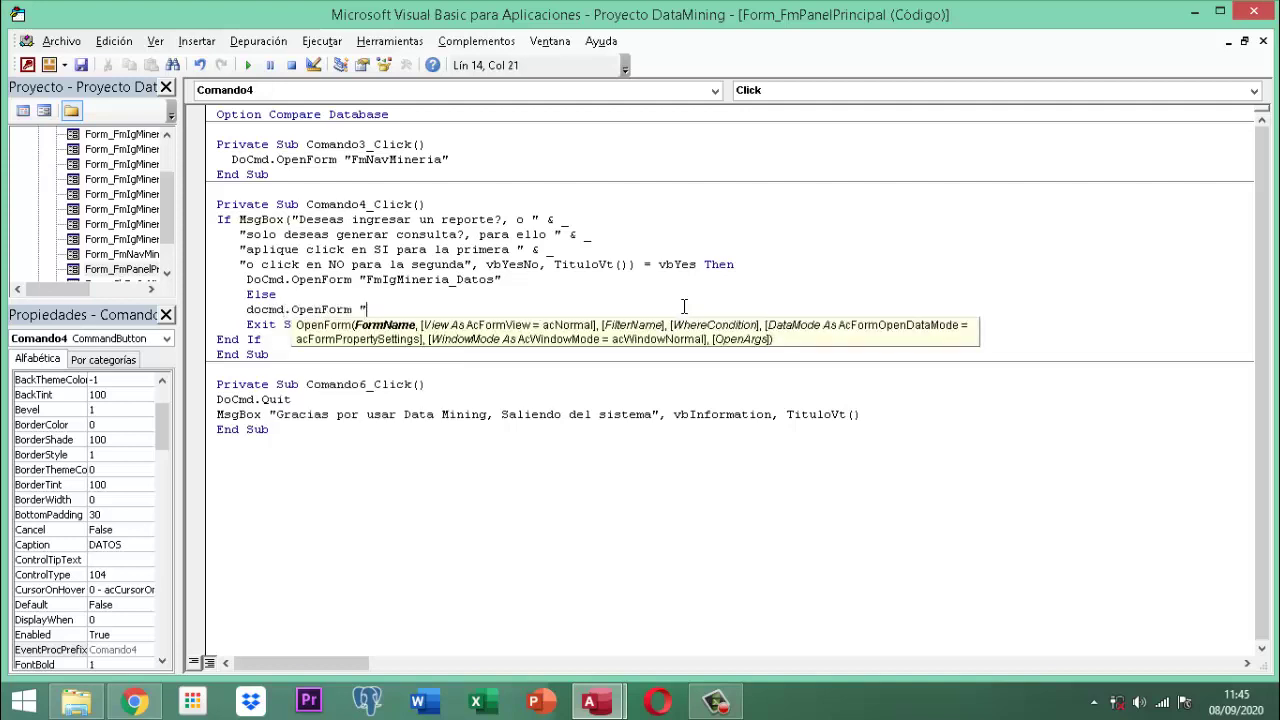
text(FmCsMineria)
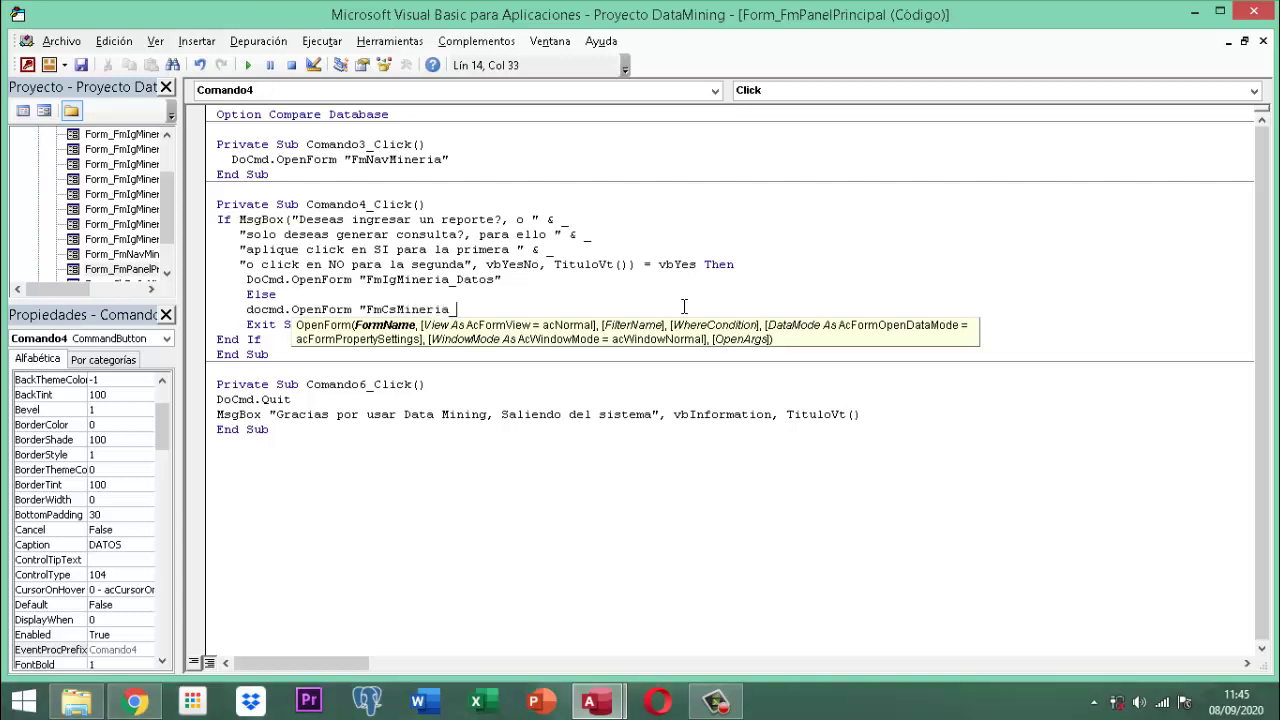
text(_Datos")
click(1256, 12)
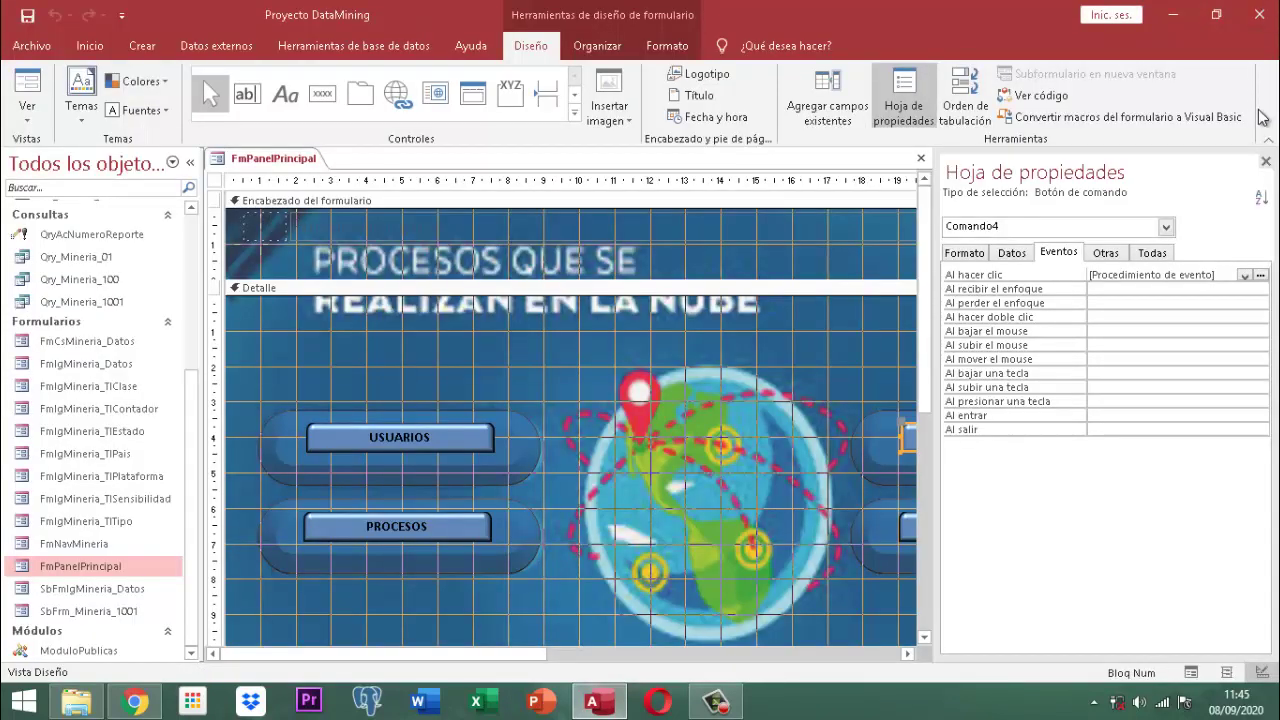
Step: Close the property sheet, and save and close the FmPanelPrincipal form
click(1264, 164)
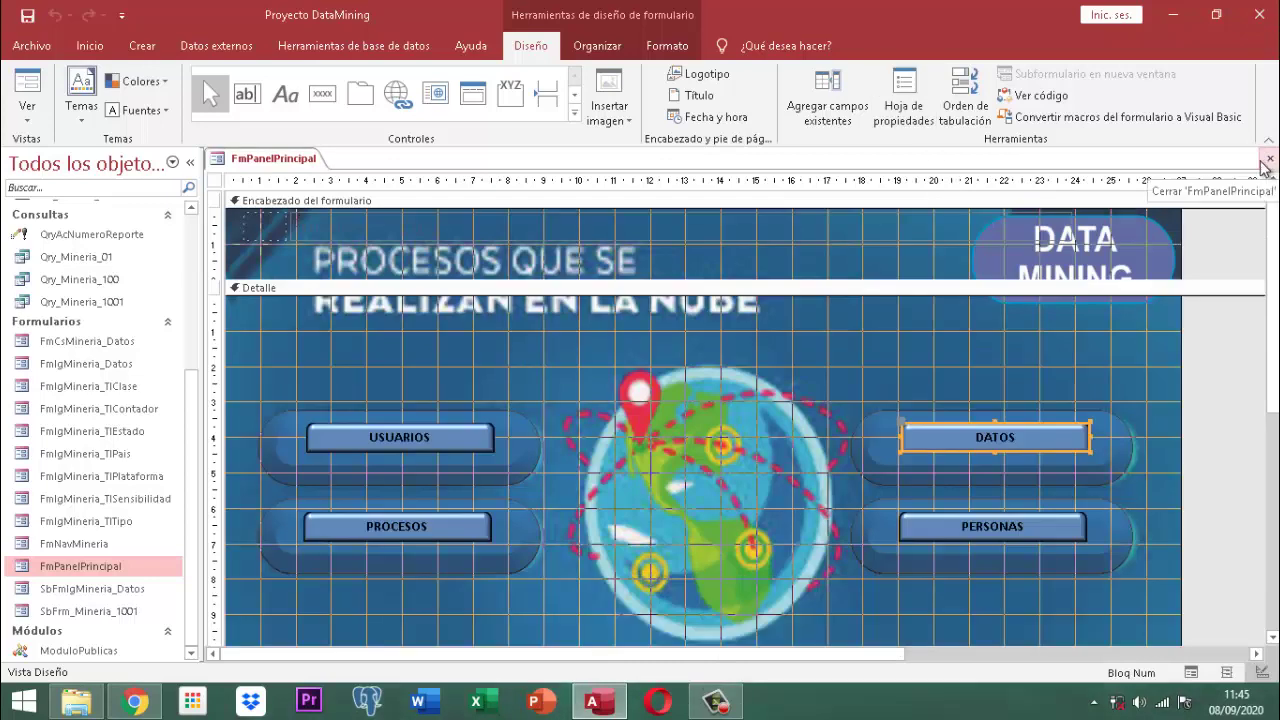
right_click(282, 160)
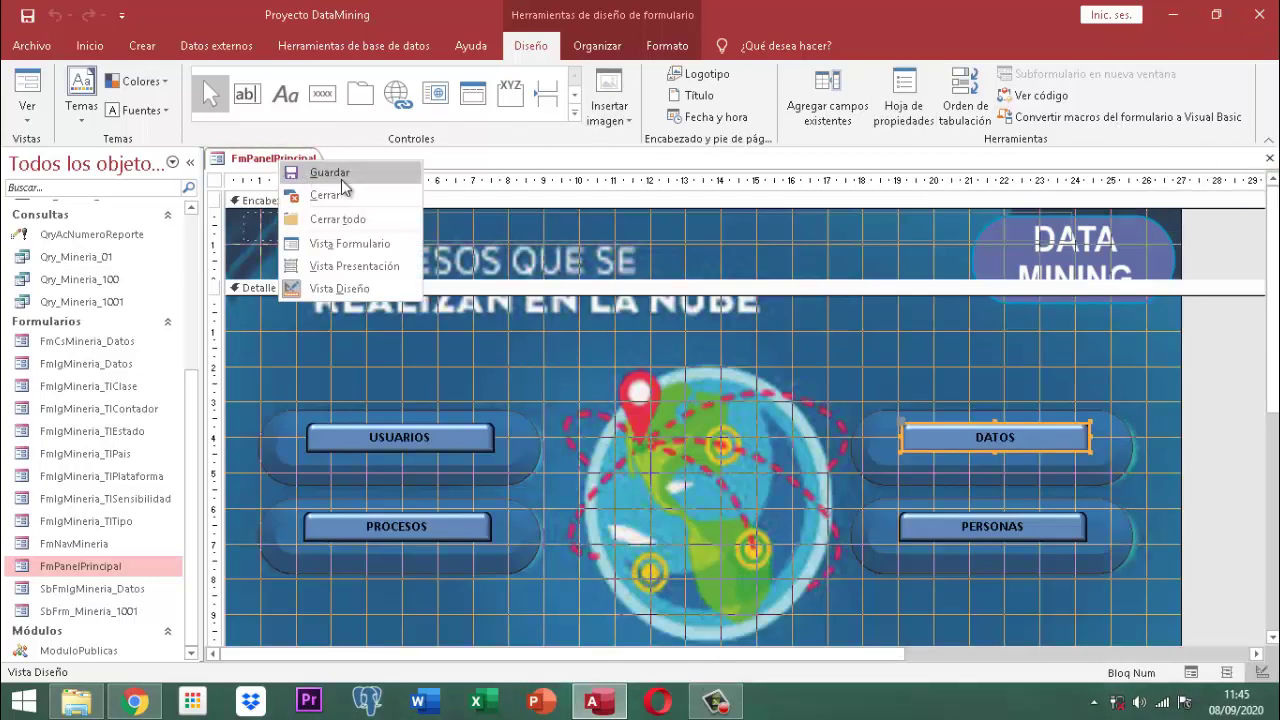
click(330, 172)
right_click(305, 158)
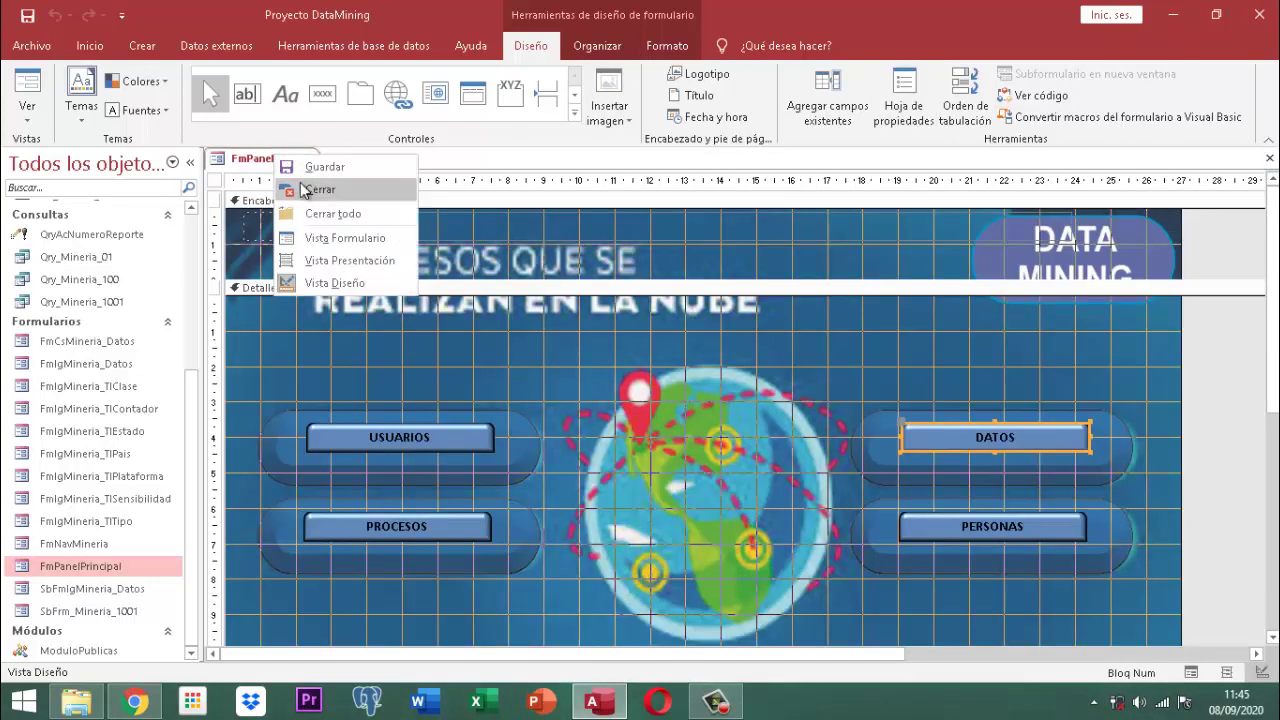
click(299, 181)
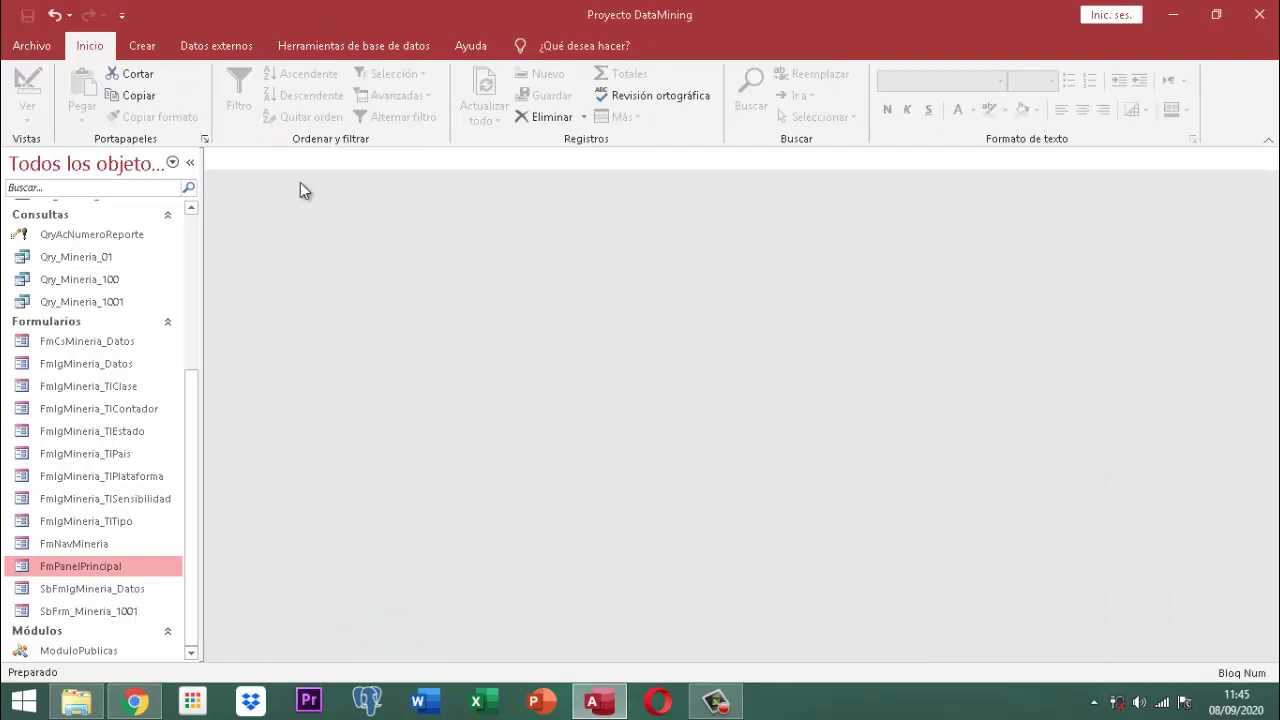
Step: Group the navigation list by Fecha de creación and filter it to the objects created today (Hoy)
click(73, 166)
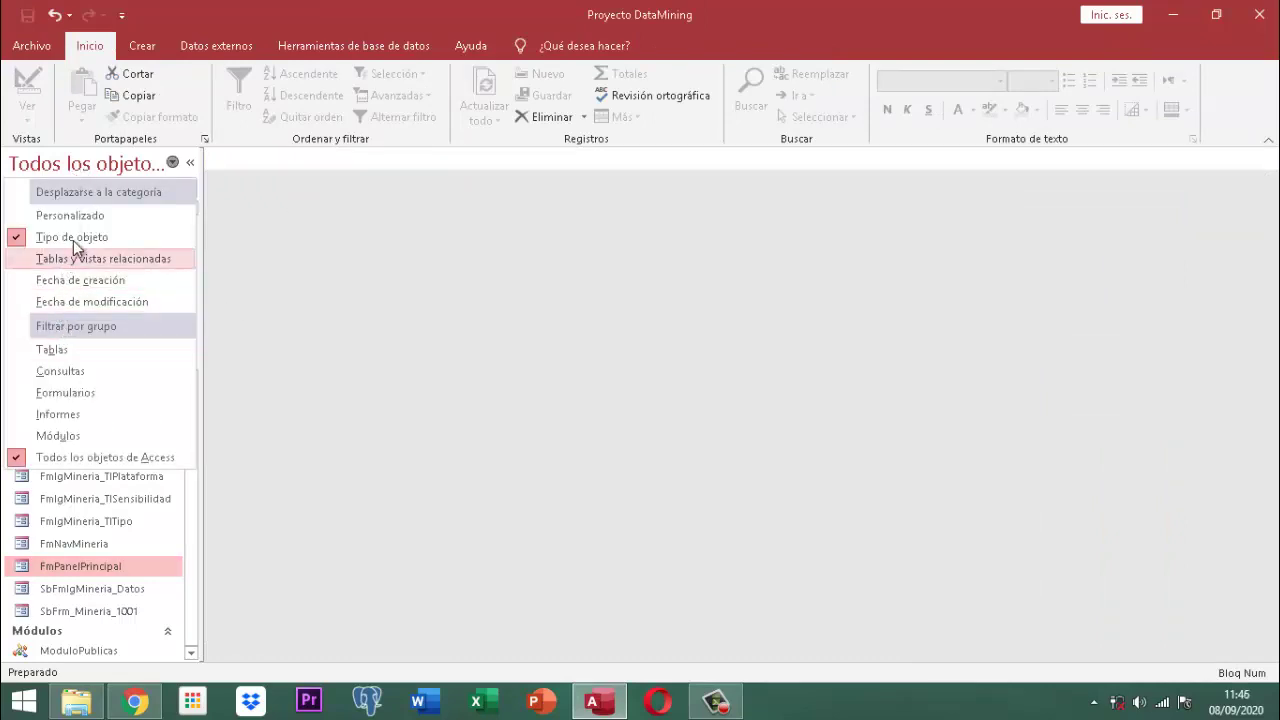
click(100, 285)
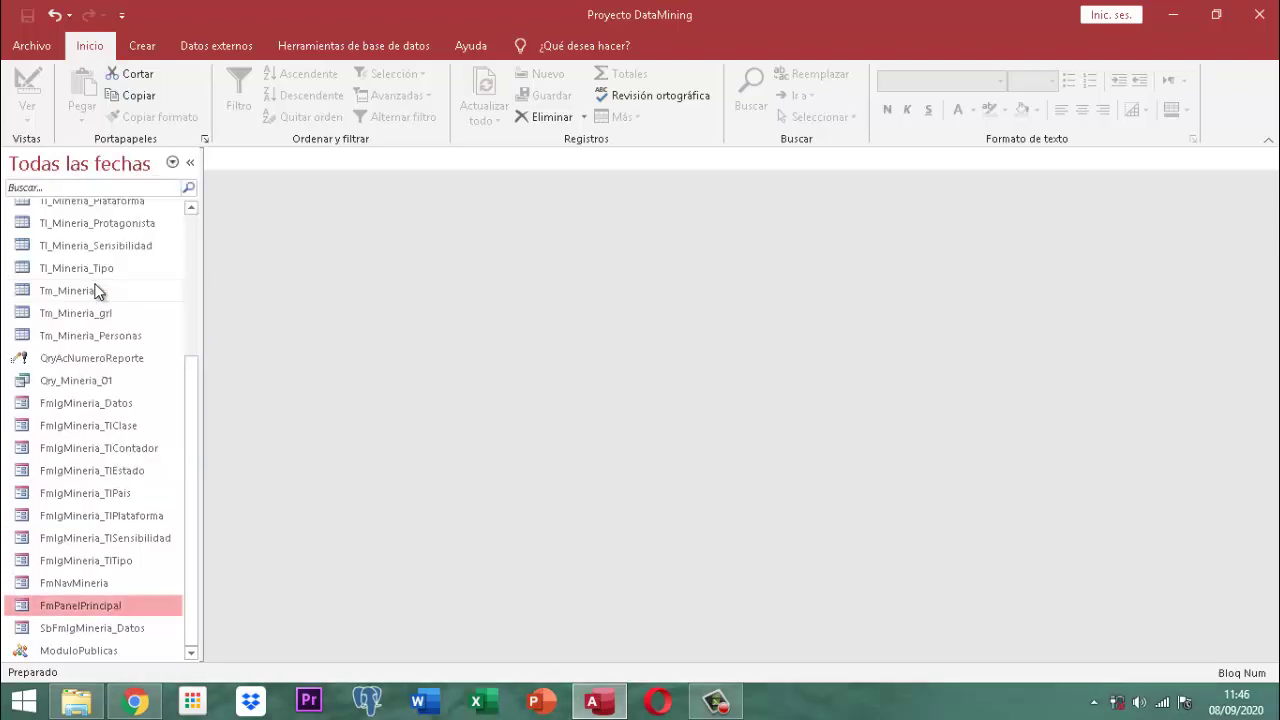
click(91, 172)
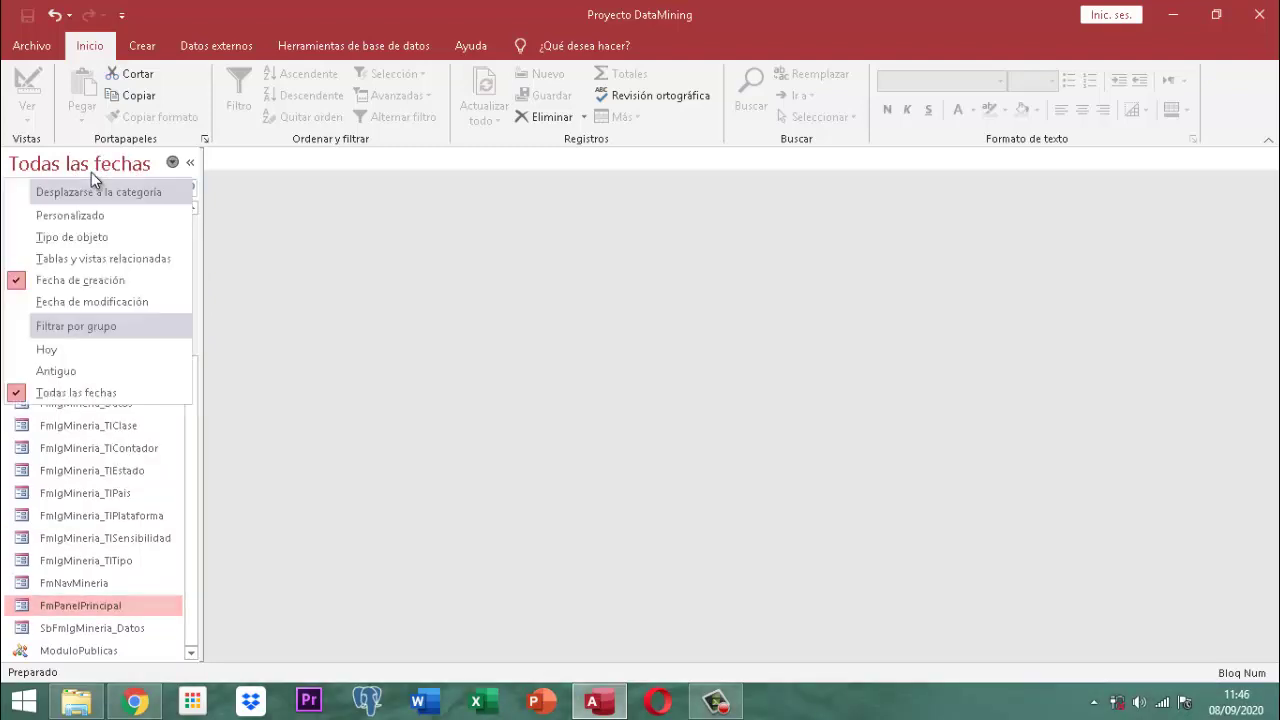
click(70, 348)
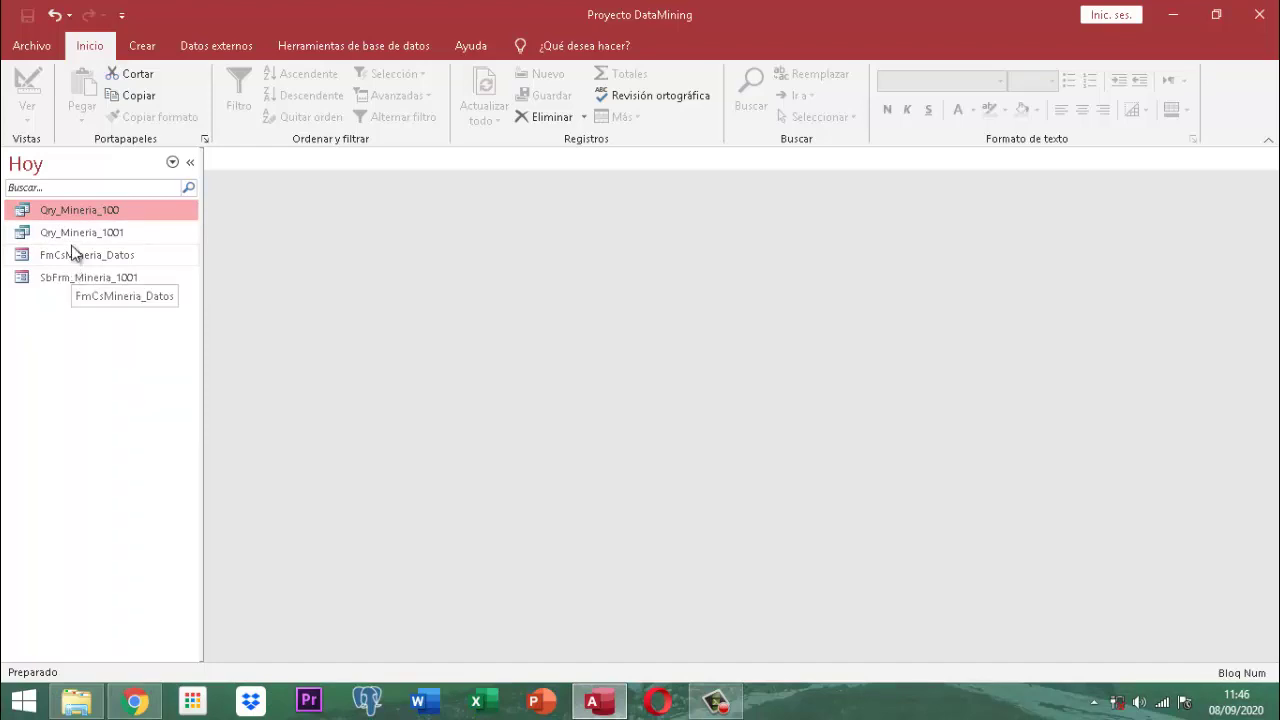
Step: Restore the object-type grouping, and group the list by Fecha de modificación filtered to Hoy
click(22, 166)
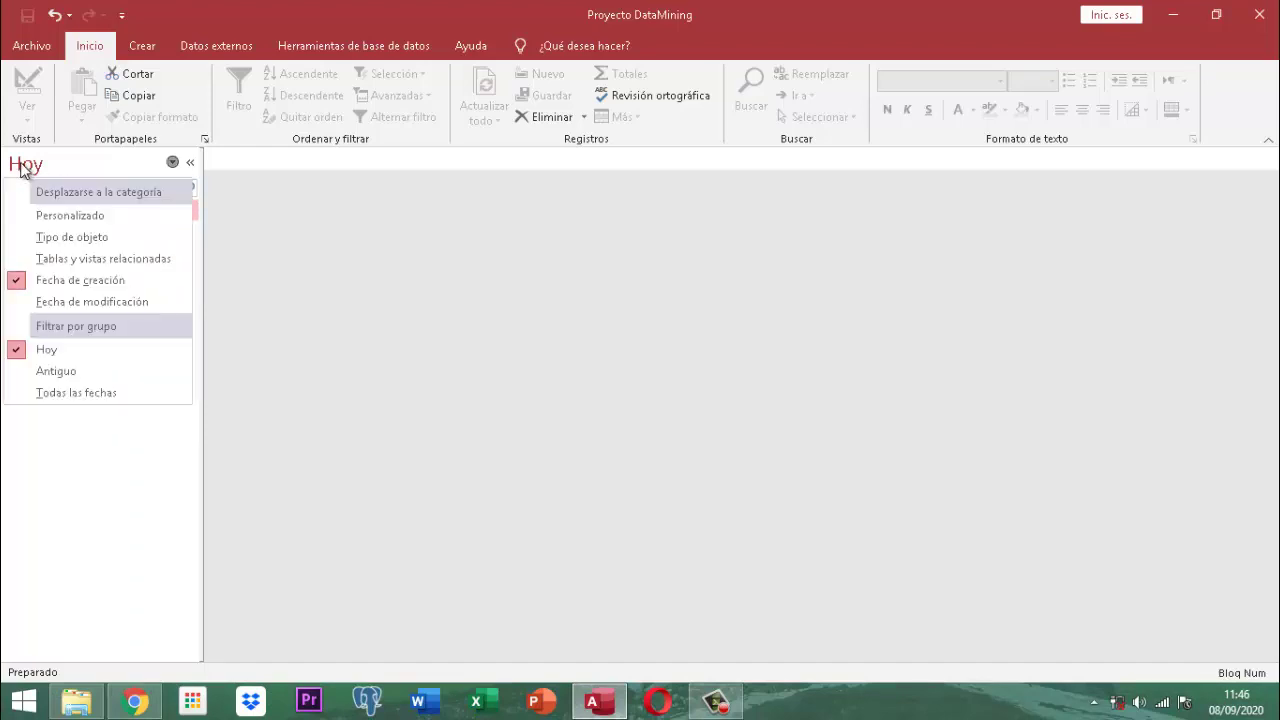
click(68, 240)
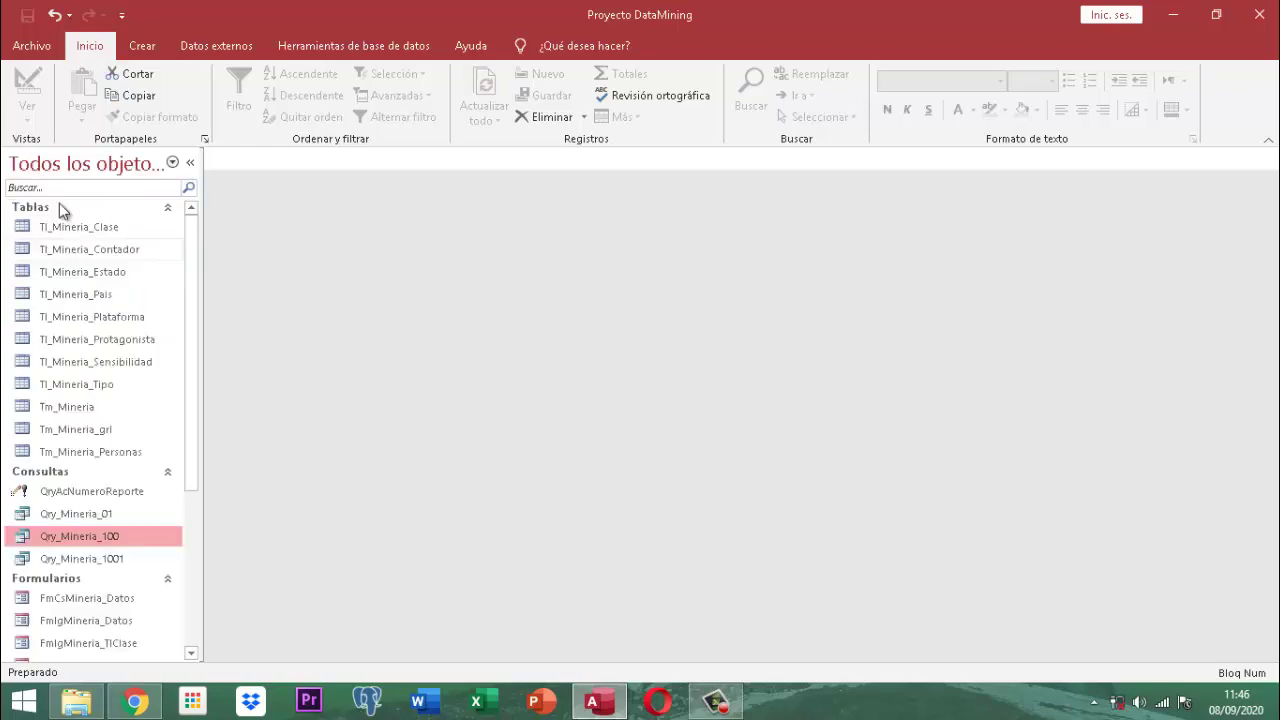
click(57, 164)
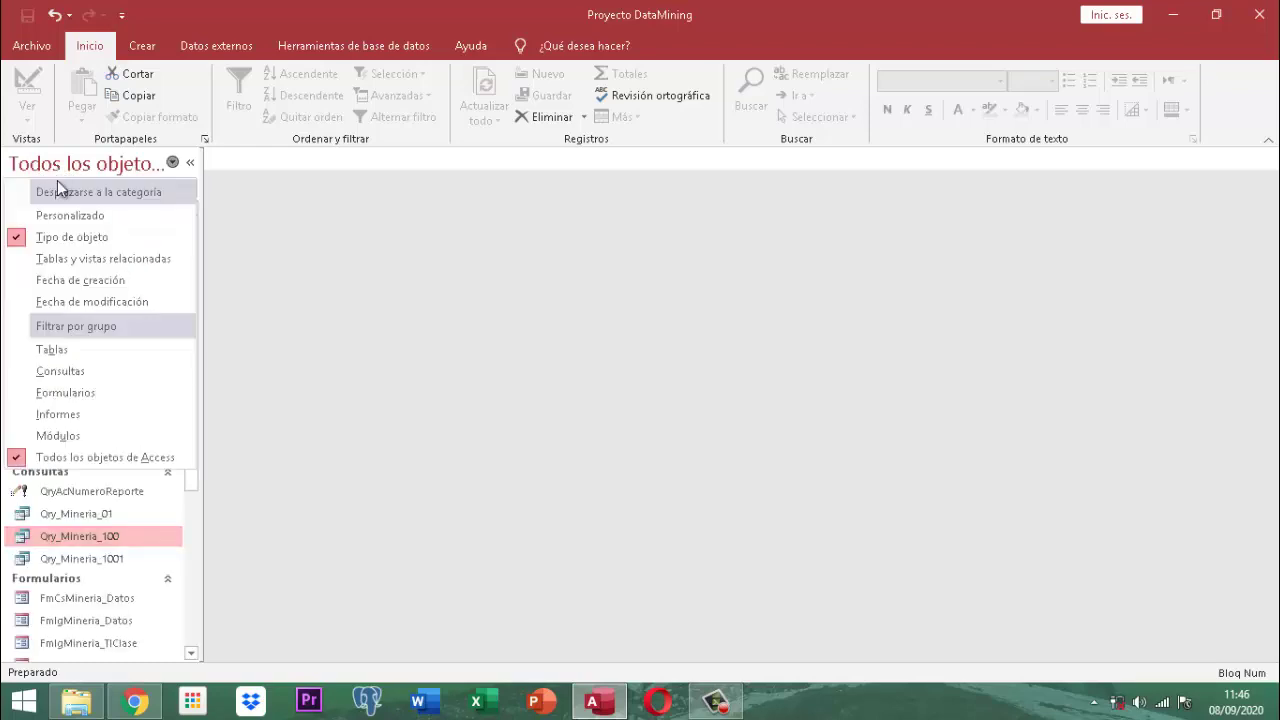
click(86, 301)
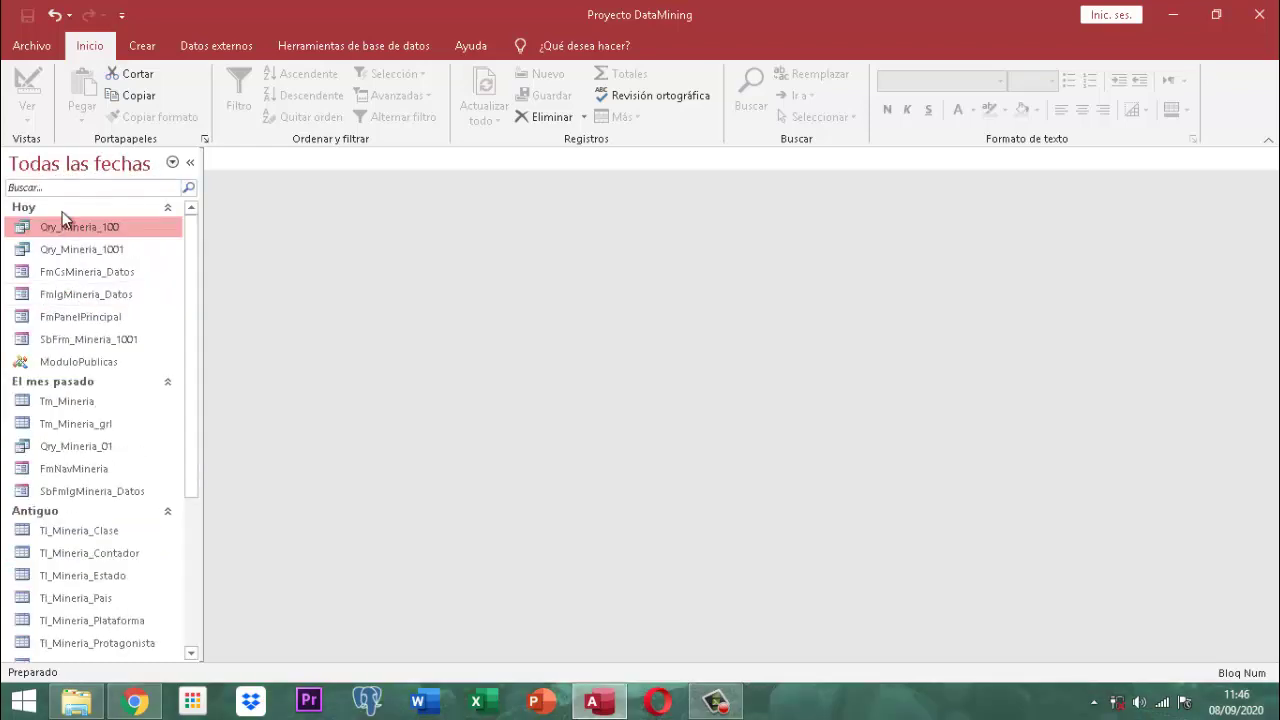
click(44, 164)
click(47, 349)
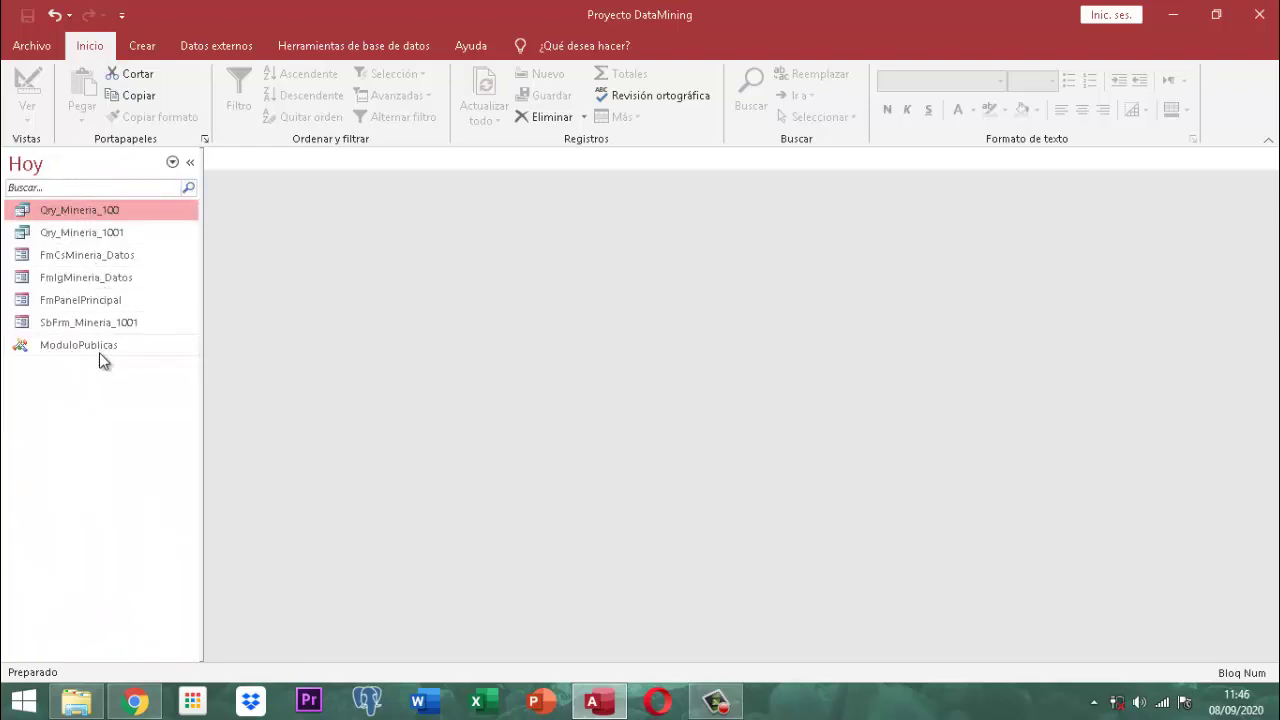
Step: Look at the navigation list's view options and return it to the Tipo de objeto grouping
right_click(50, 164)
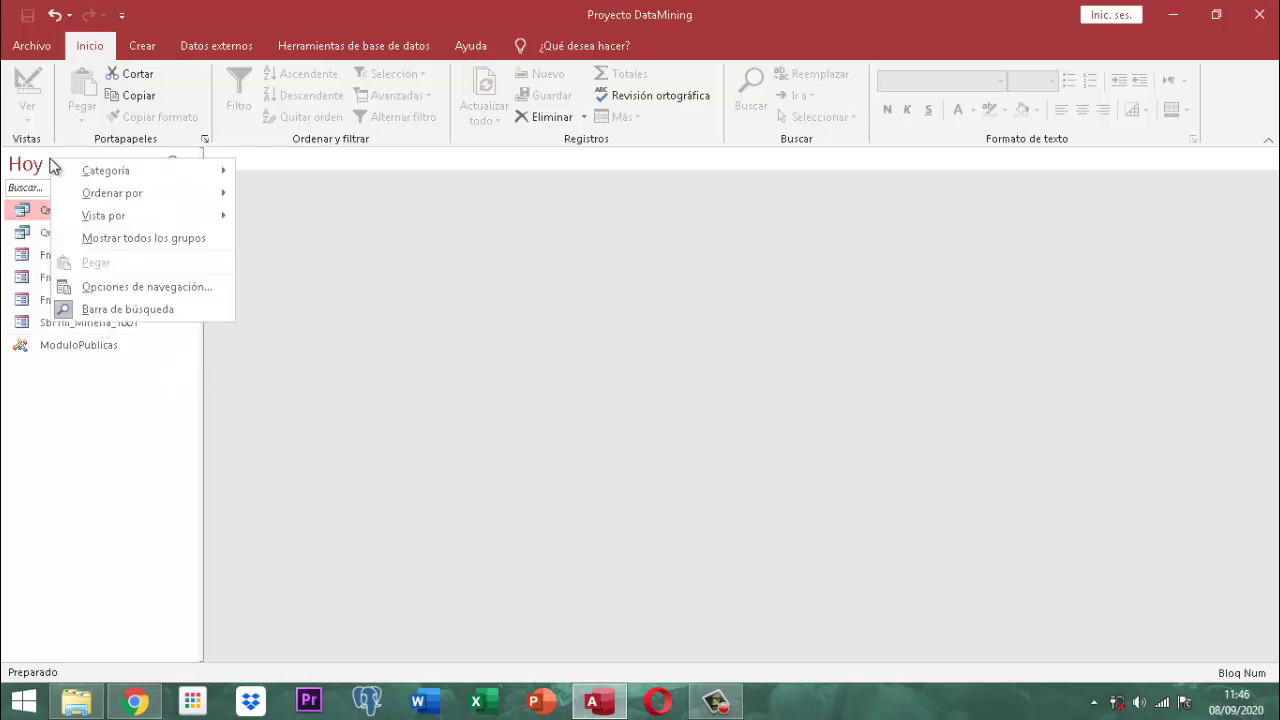
mouse_move(102, 214)
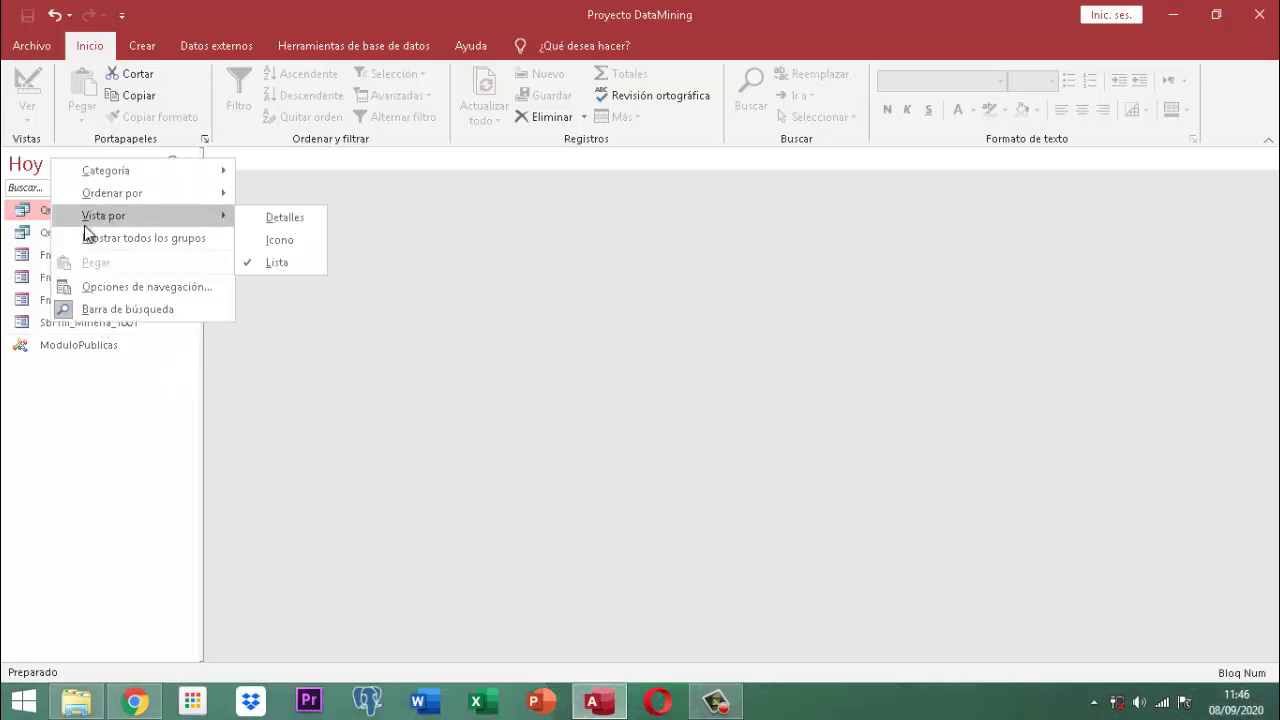
click(63, 451)
click(31, 176)
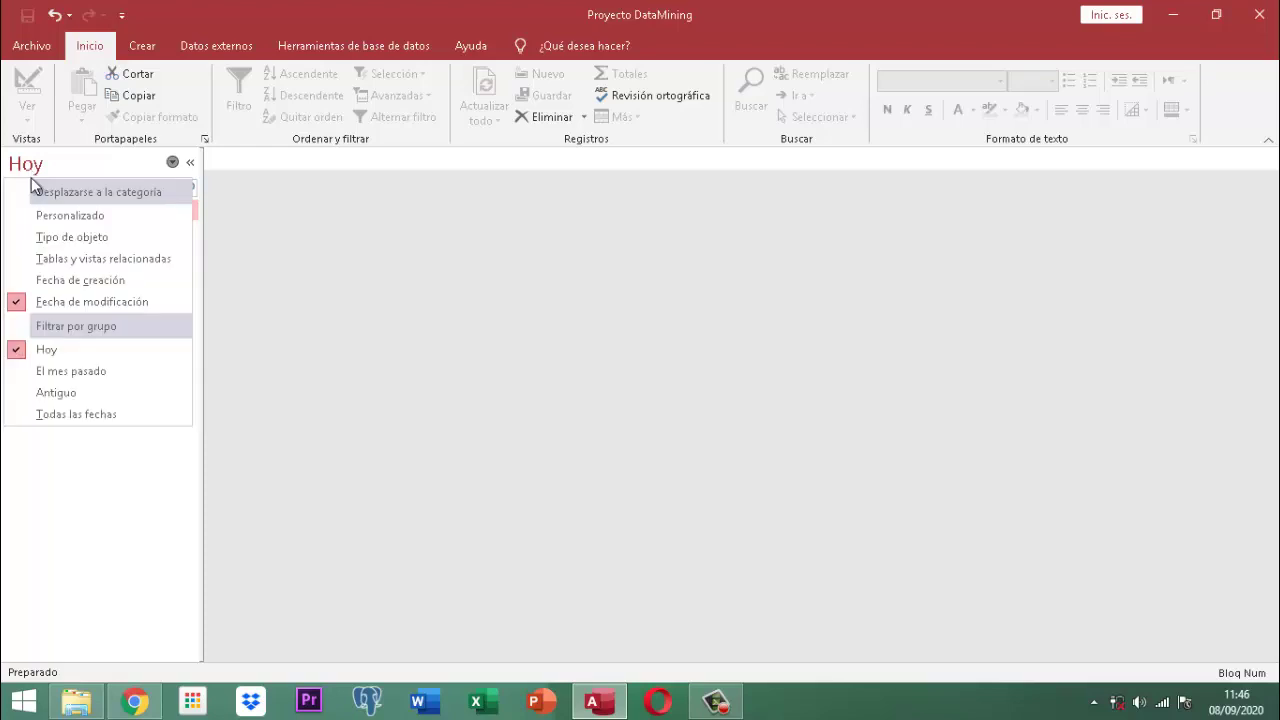
click(38, 240)
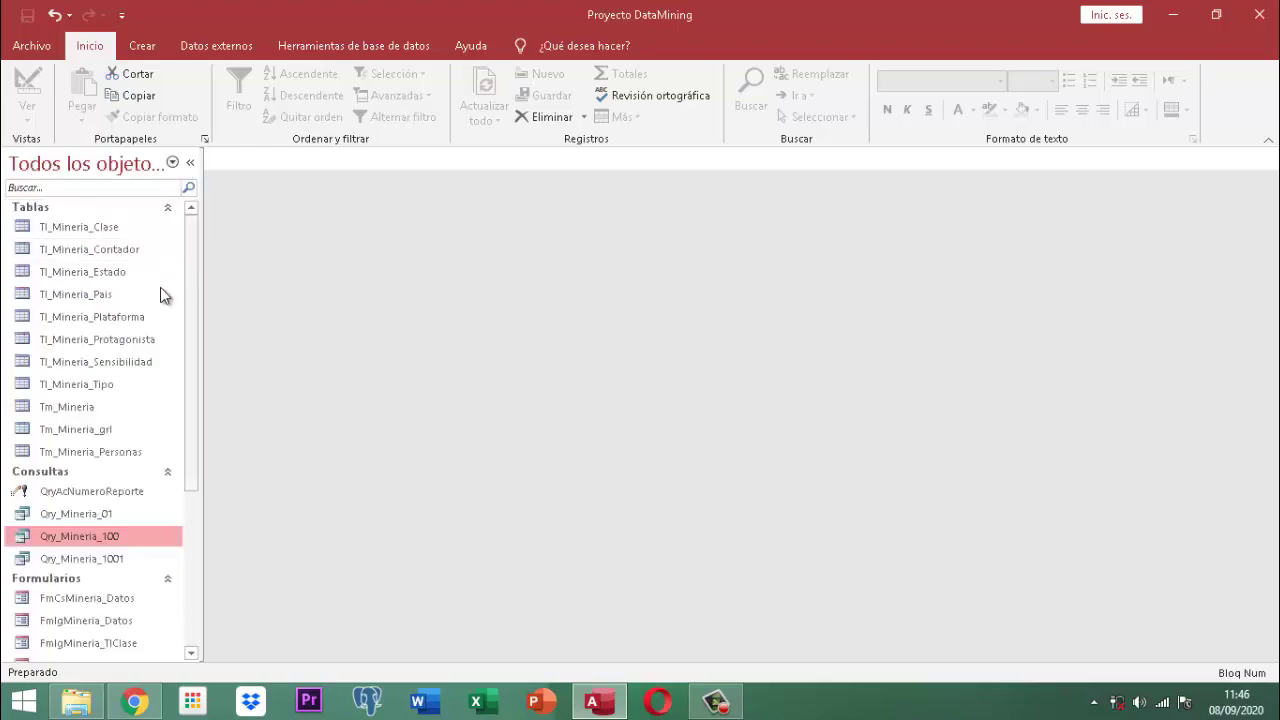
Step: Search the database objects for "prin" and open the FmPanelPrincipal form
scroll(60, 630, down, 4)
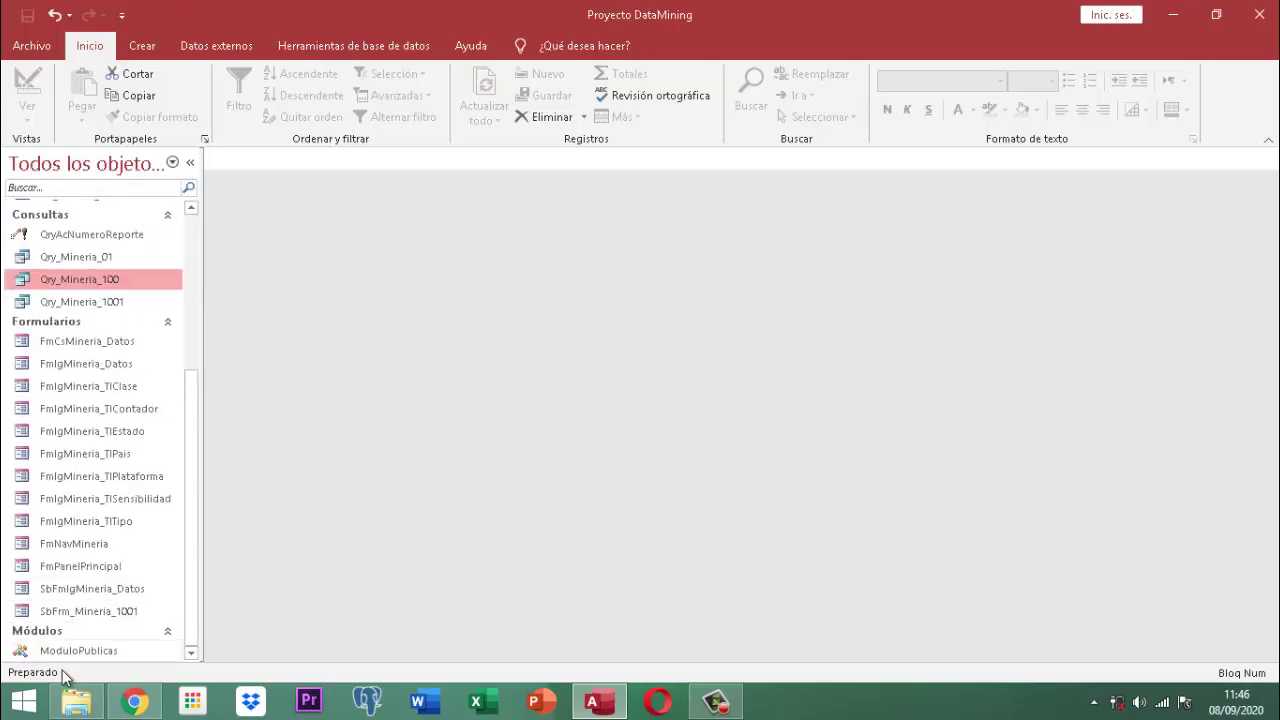
scroll(72, 568, up, 4)
scroll(70, 567, down, 1)
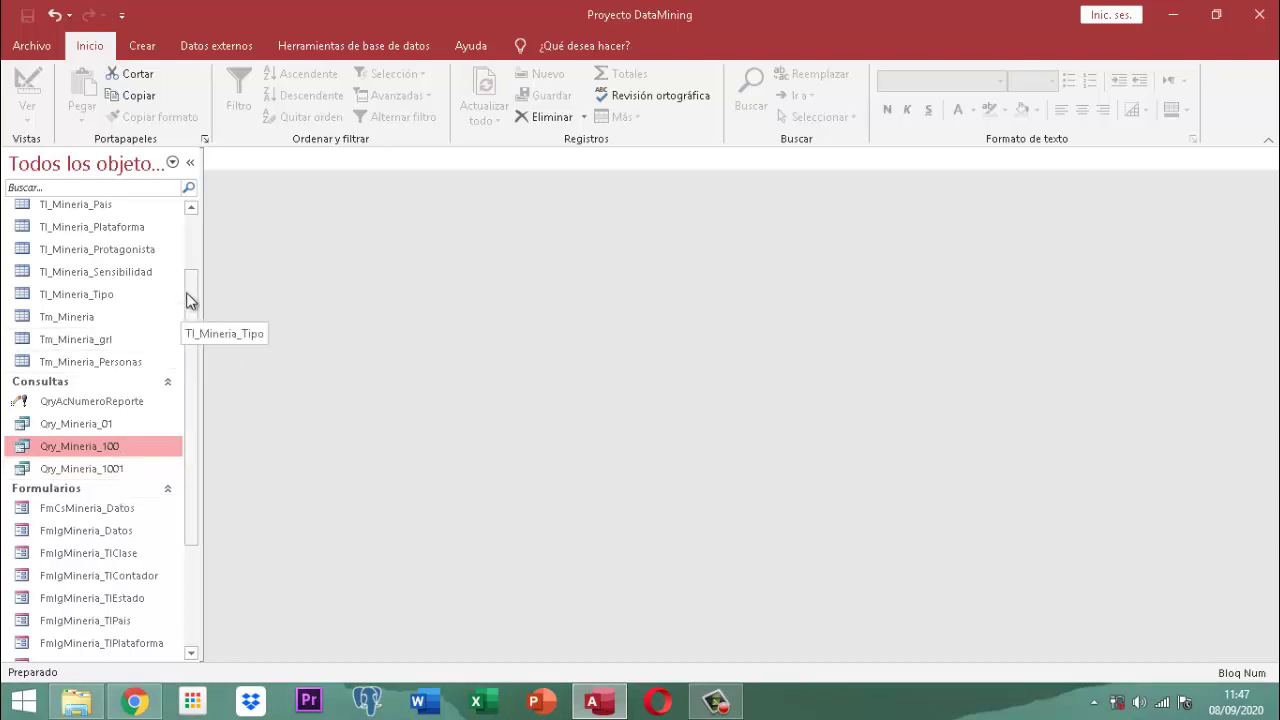
drag(188, 298, 191, 446)
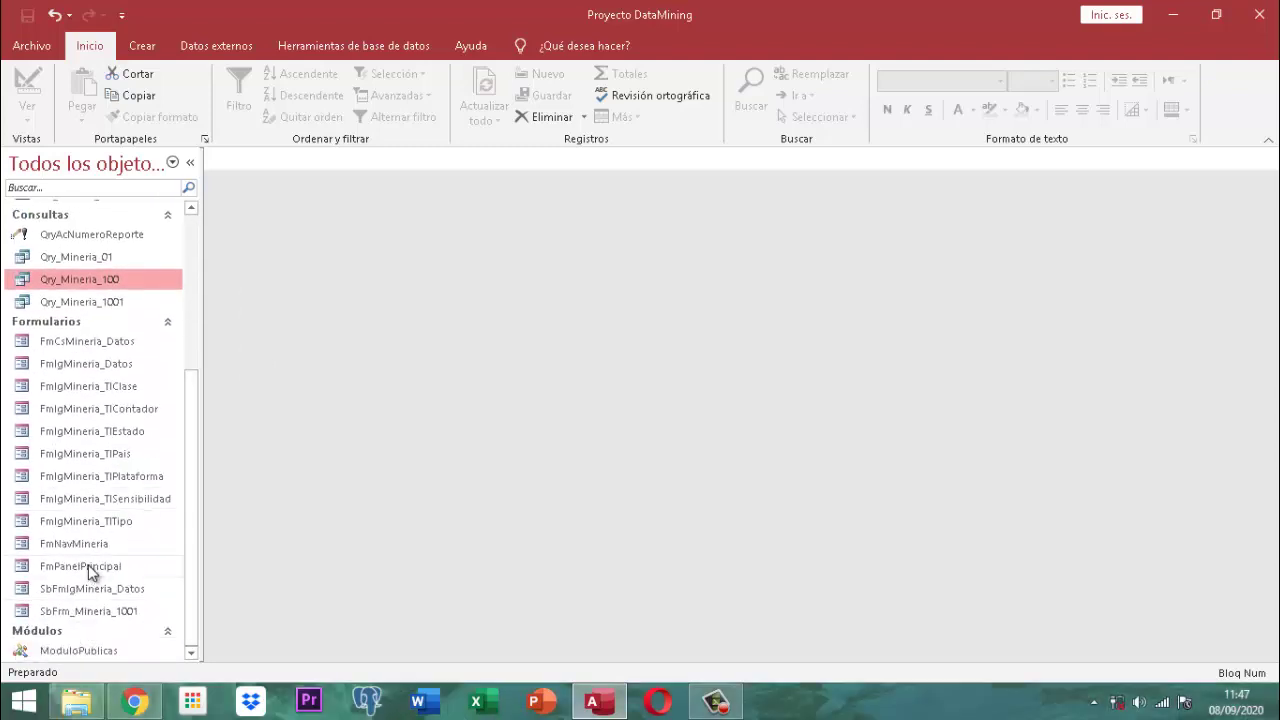
scroll(100, 326, up, 3)
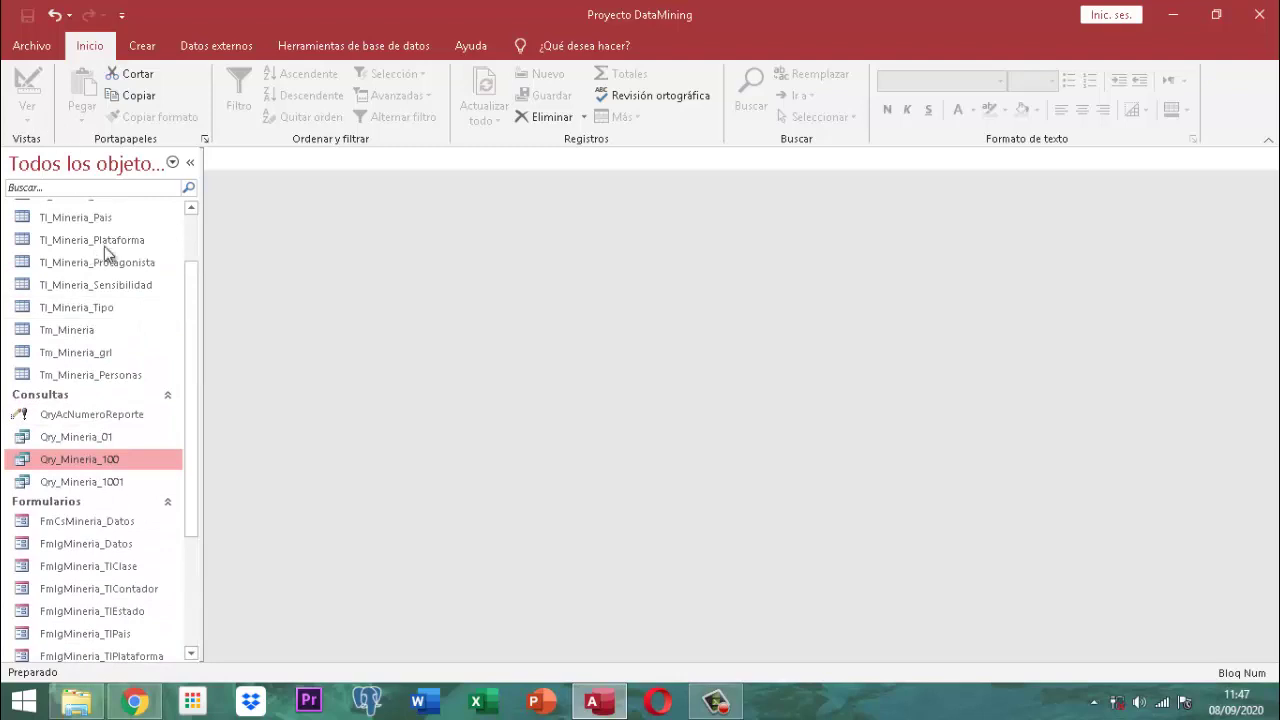
scroll(104, 248, up, 2)
click(79, 187)
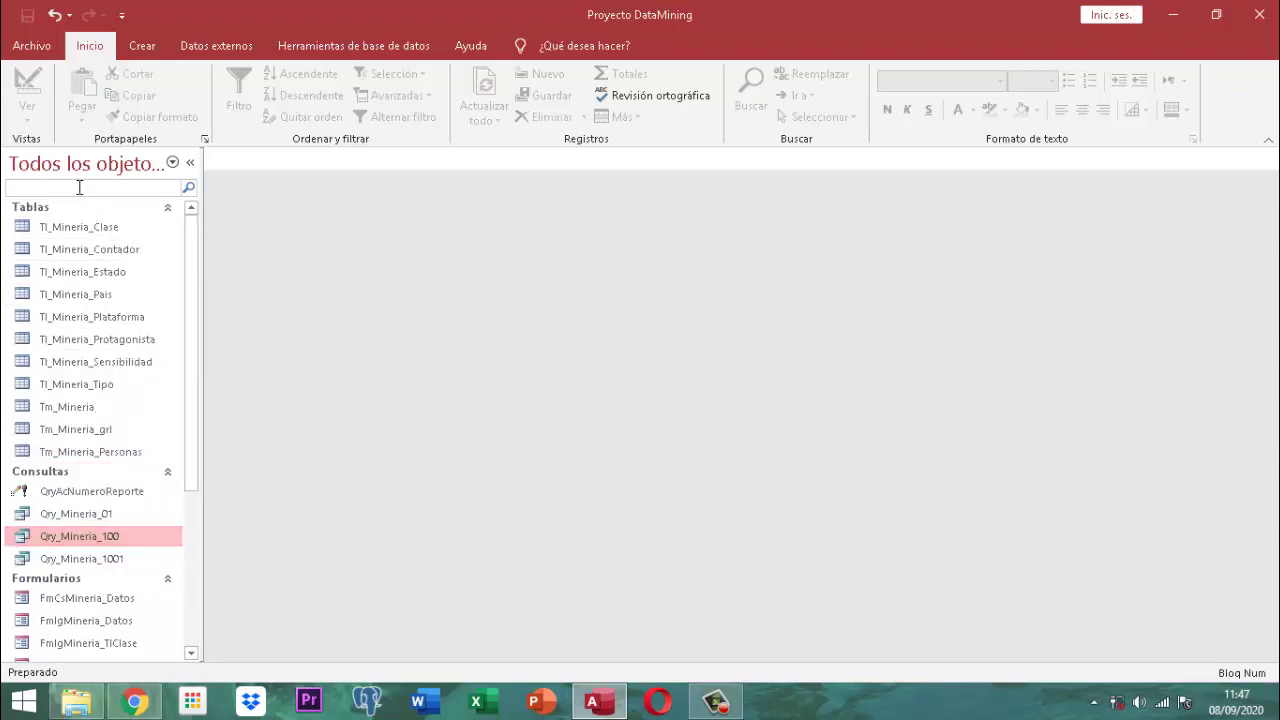
text(prin)
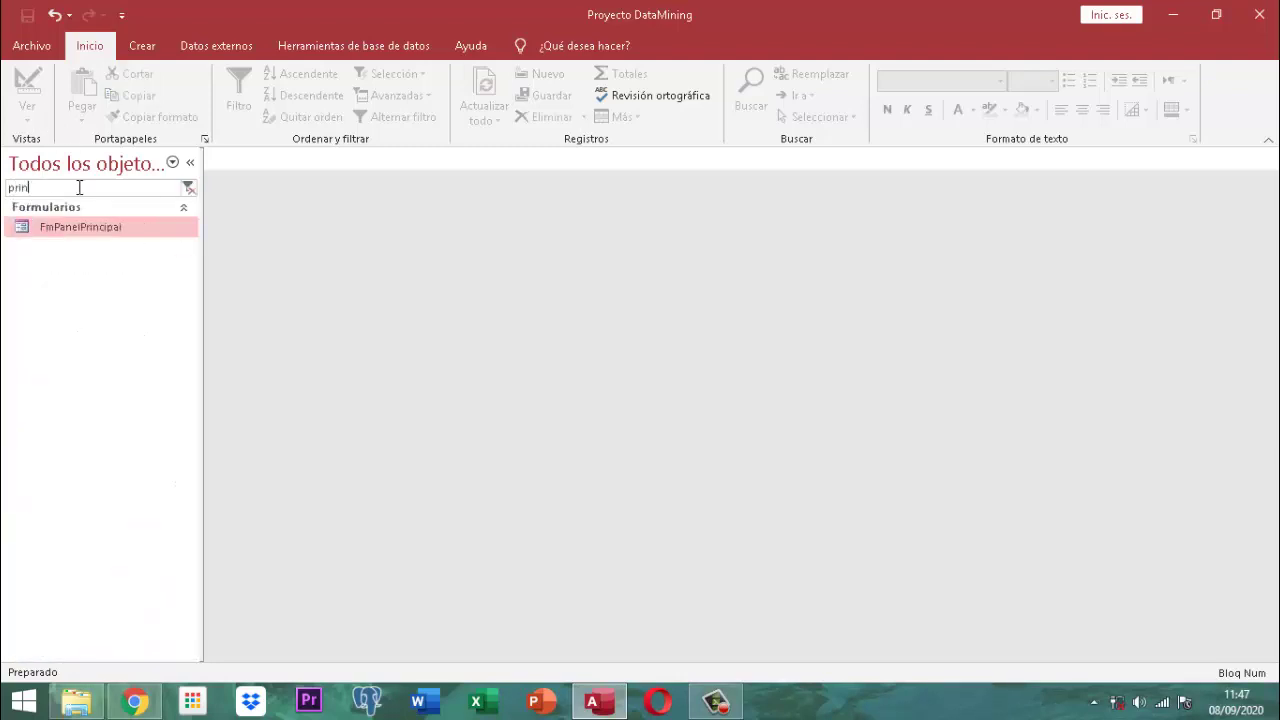
key(Return)
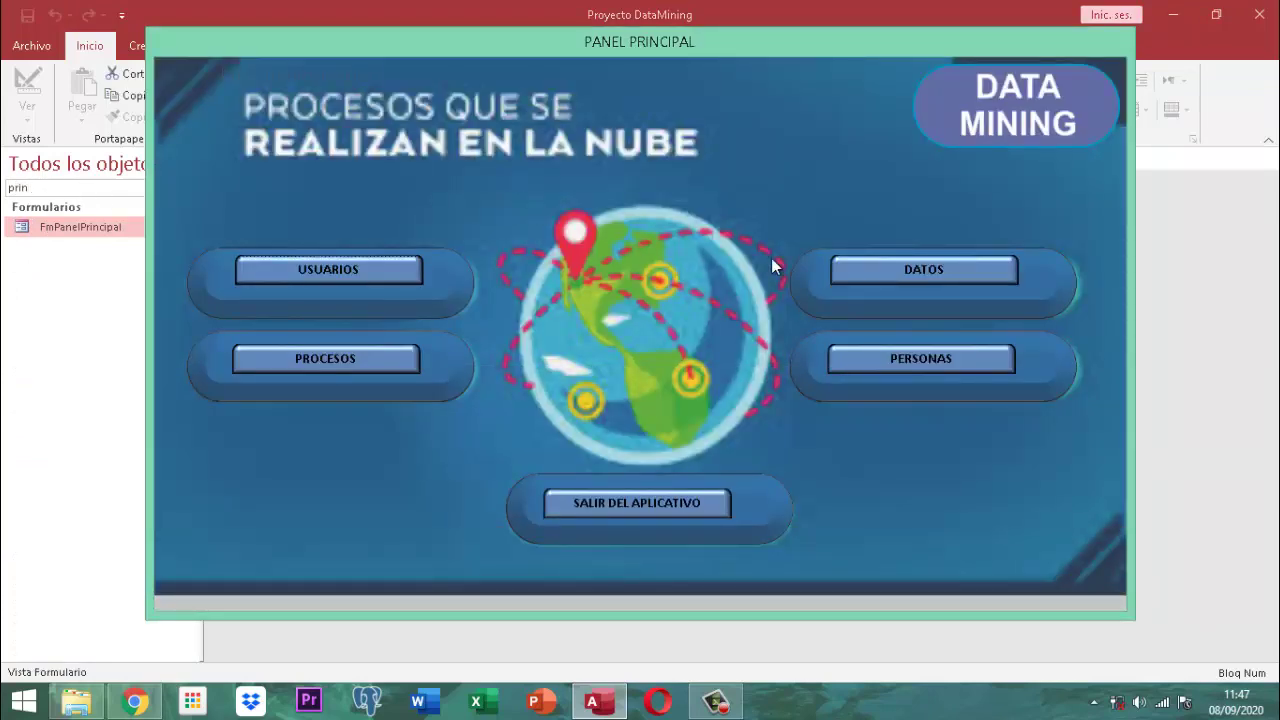
Step: Test the DATOS button by answering No for a query, and close the code editor, stopping the debugger
click(896, 270)
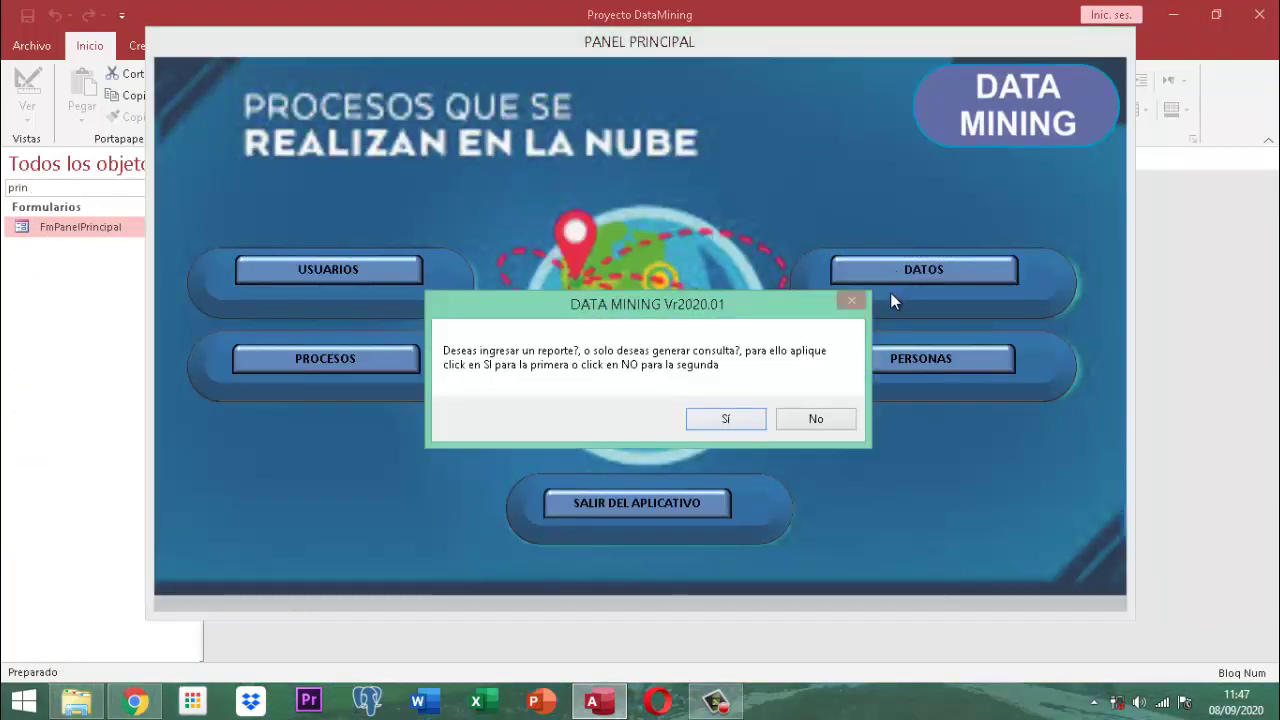
click(812, 420)
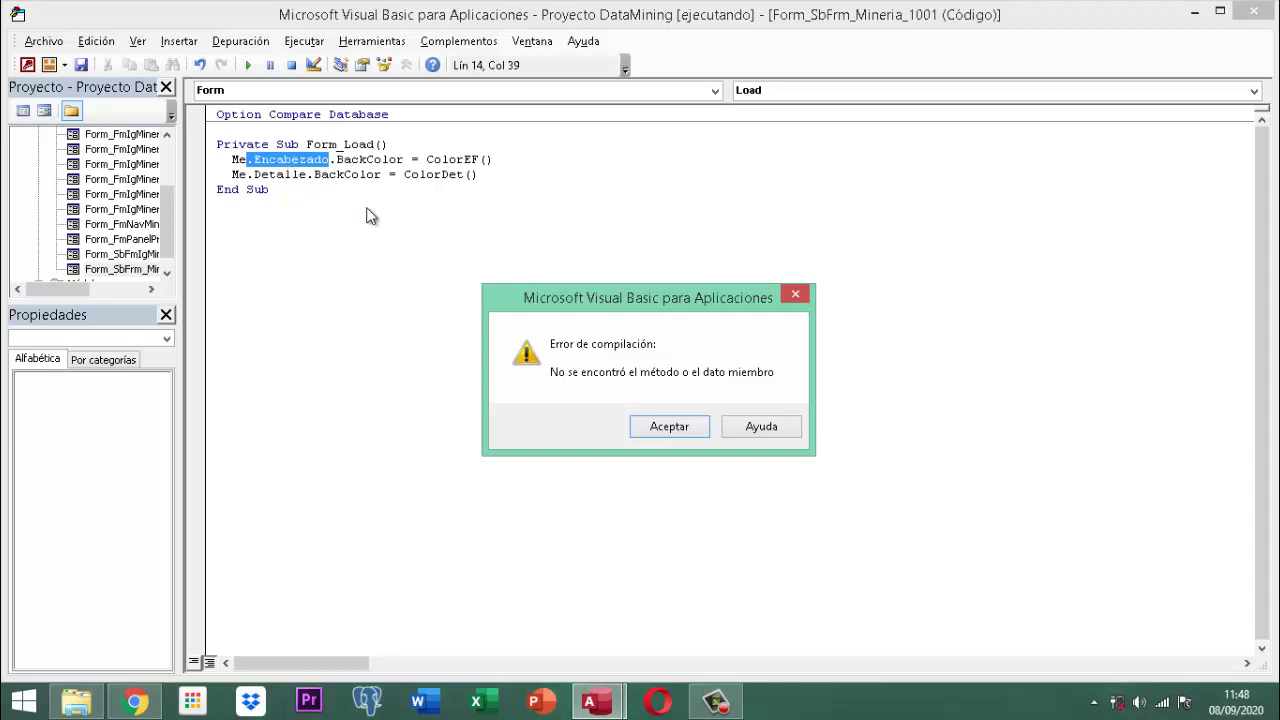
click(797, 294)
click(1270, 12)
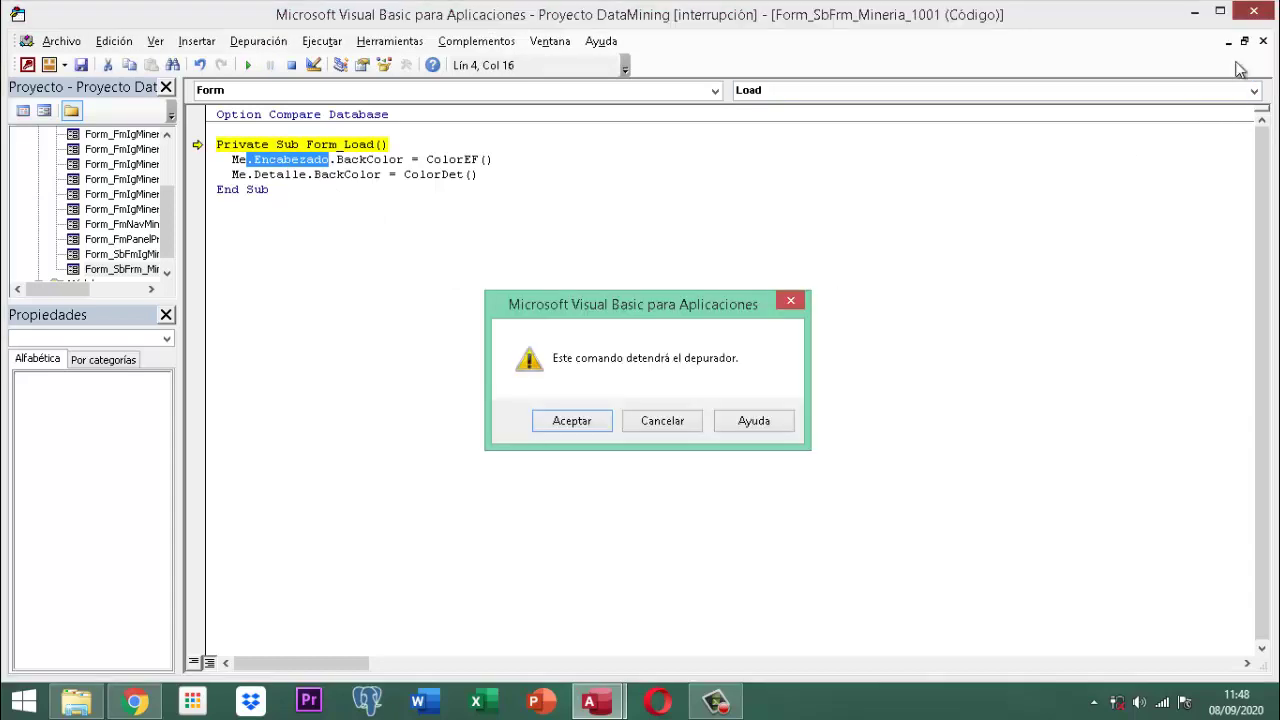
click(585, 425)
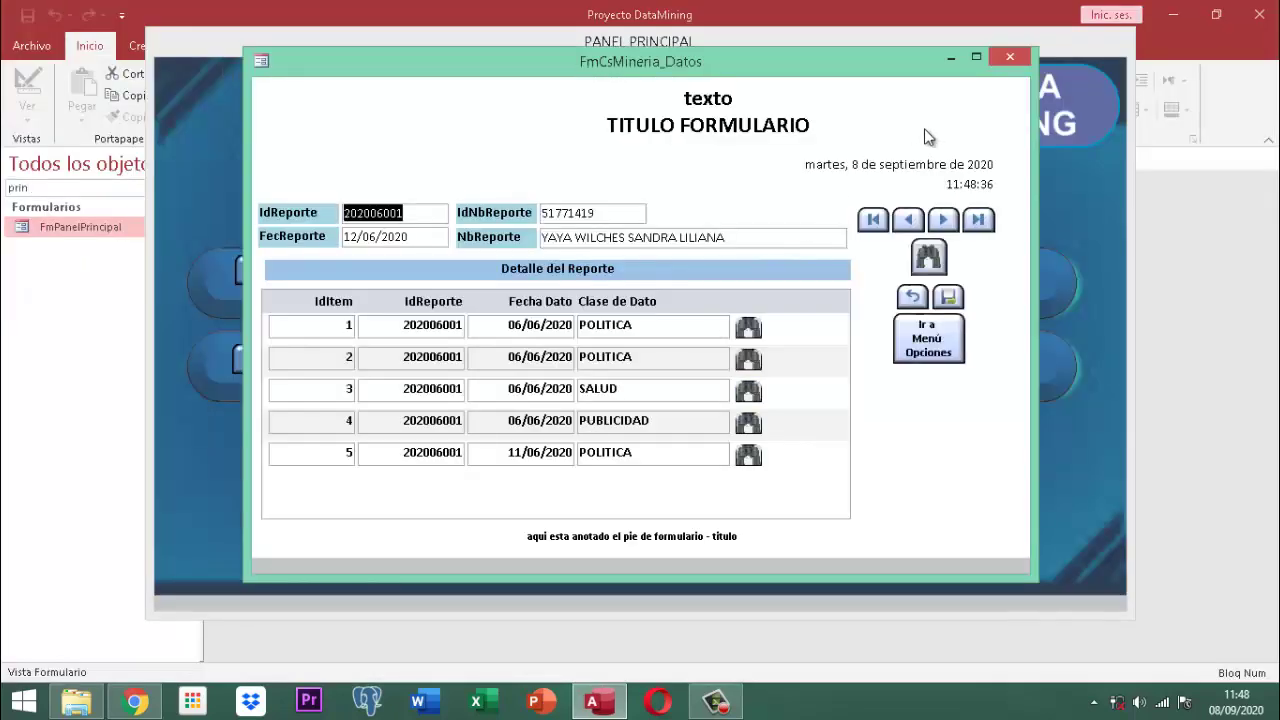
Step: Close the FmCsMineria_Datos form and the PANEL PRINCIPAL form
click(1010, 57)
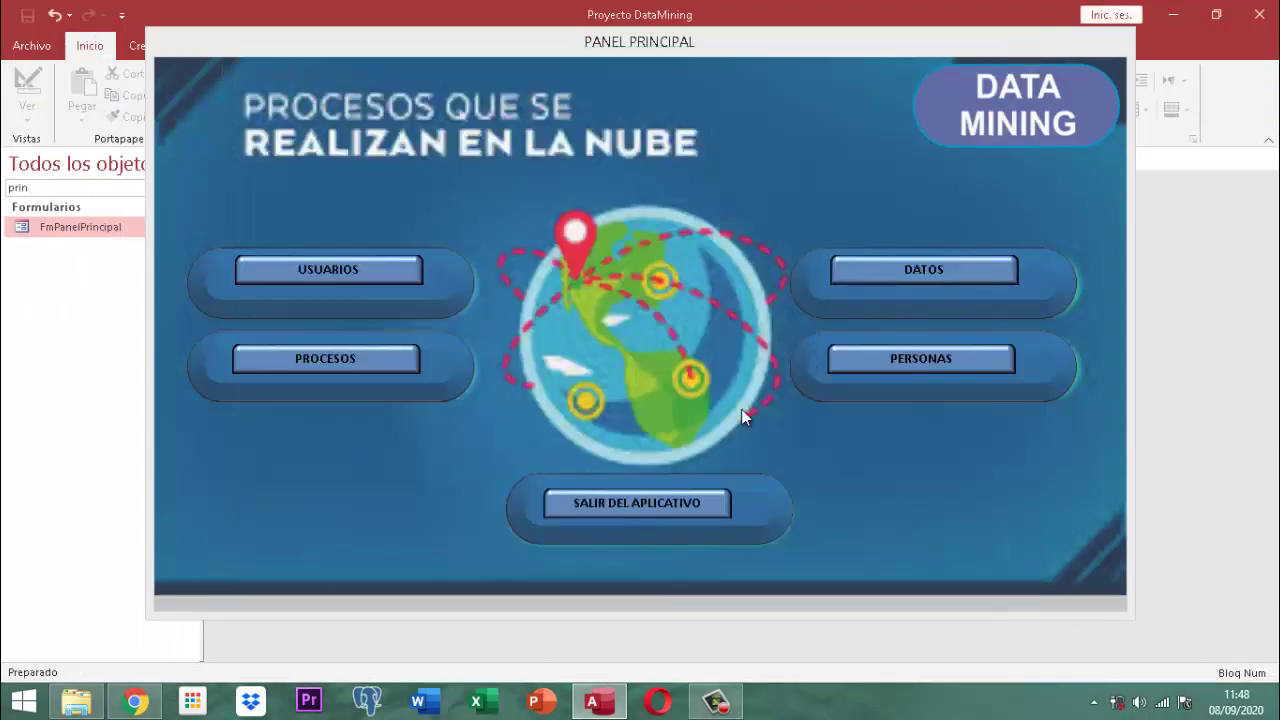
right_click(789, 44)
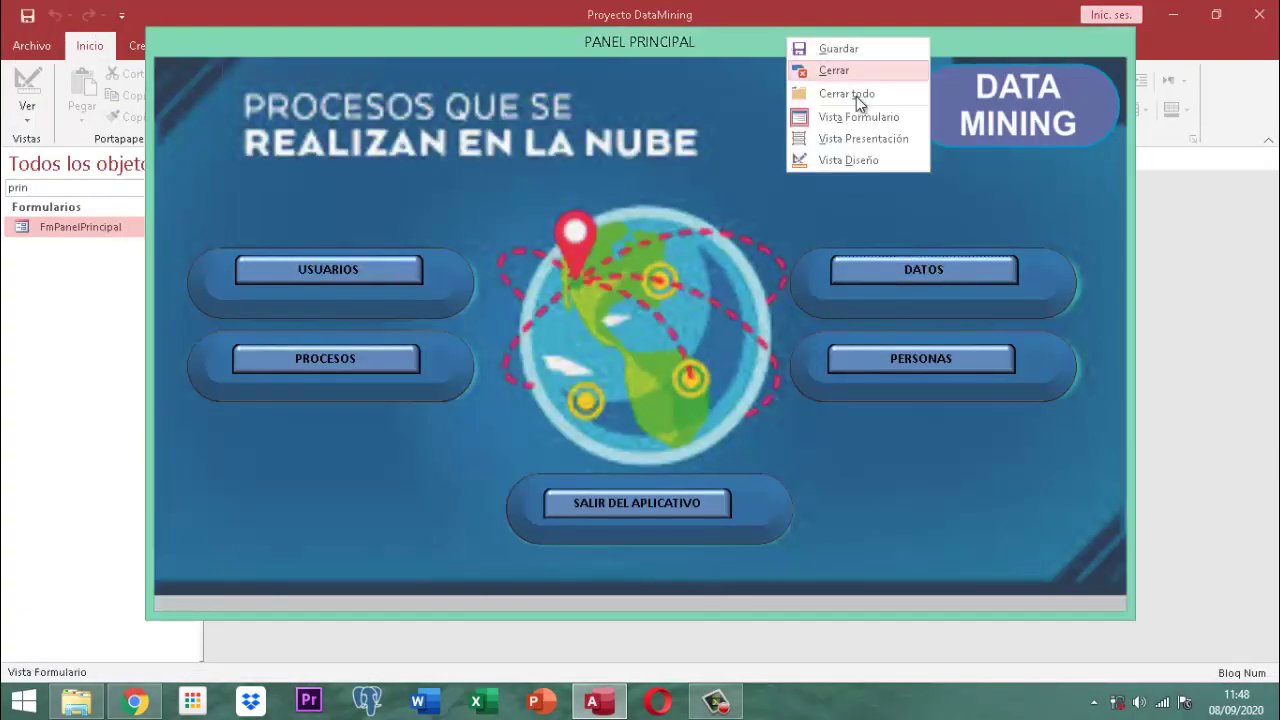
click(861, 71)
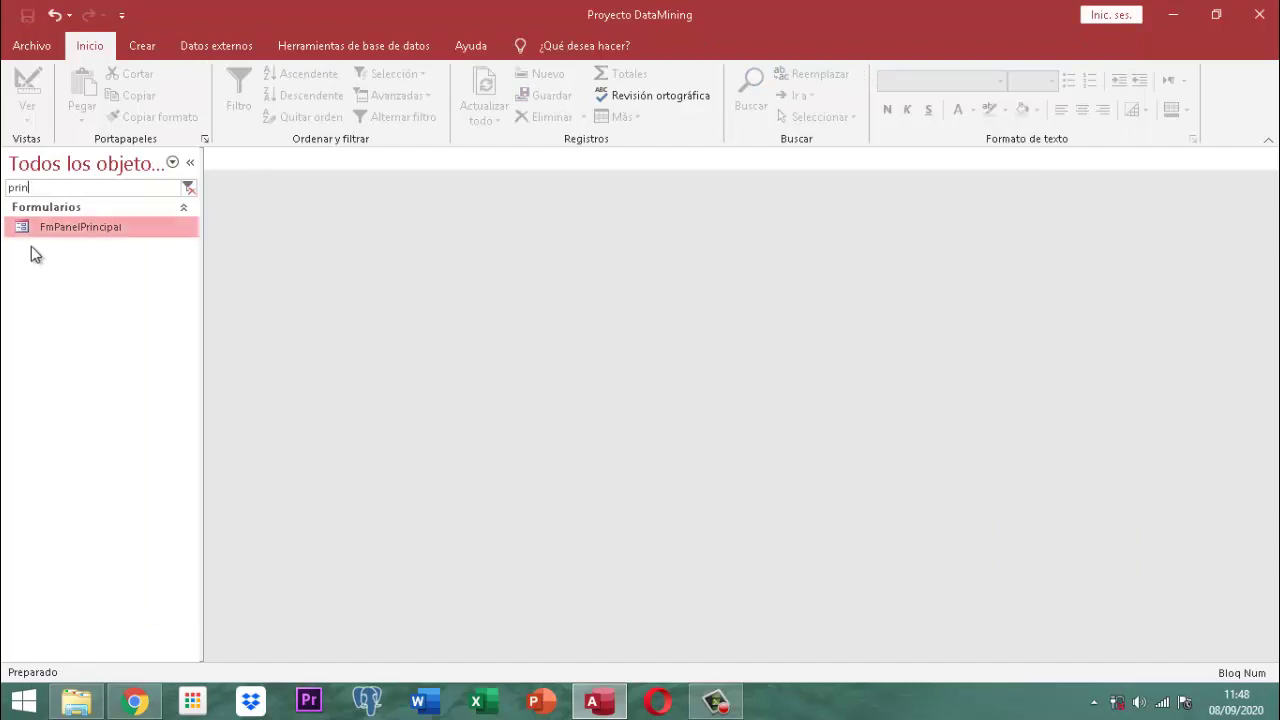
Step: Clear the object search and open the SbFrm_Mineria_1001 subform in design view
click(189, 187)
scroll(163, 449, down, 4)
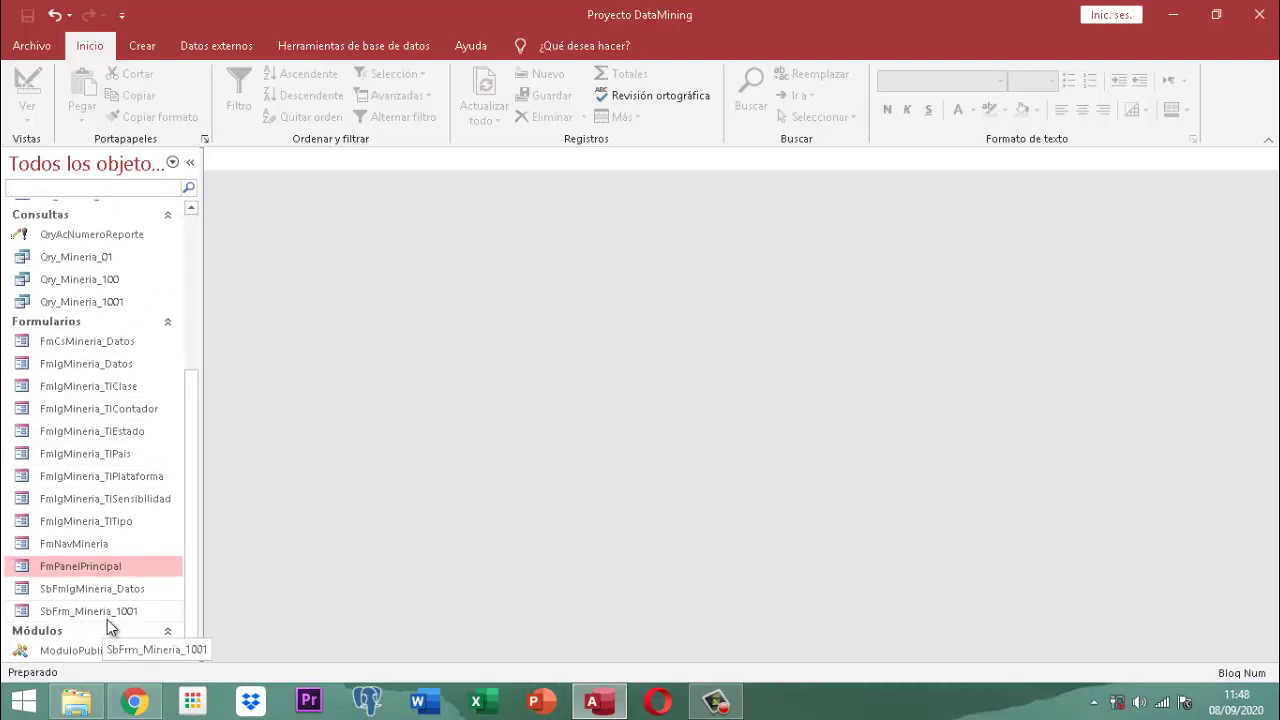
click(75, 607)
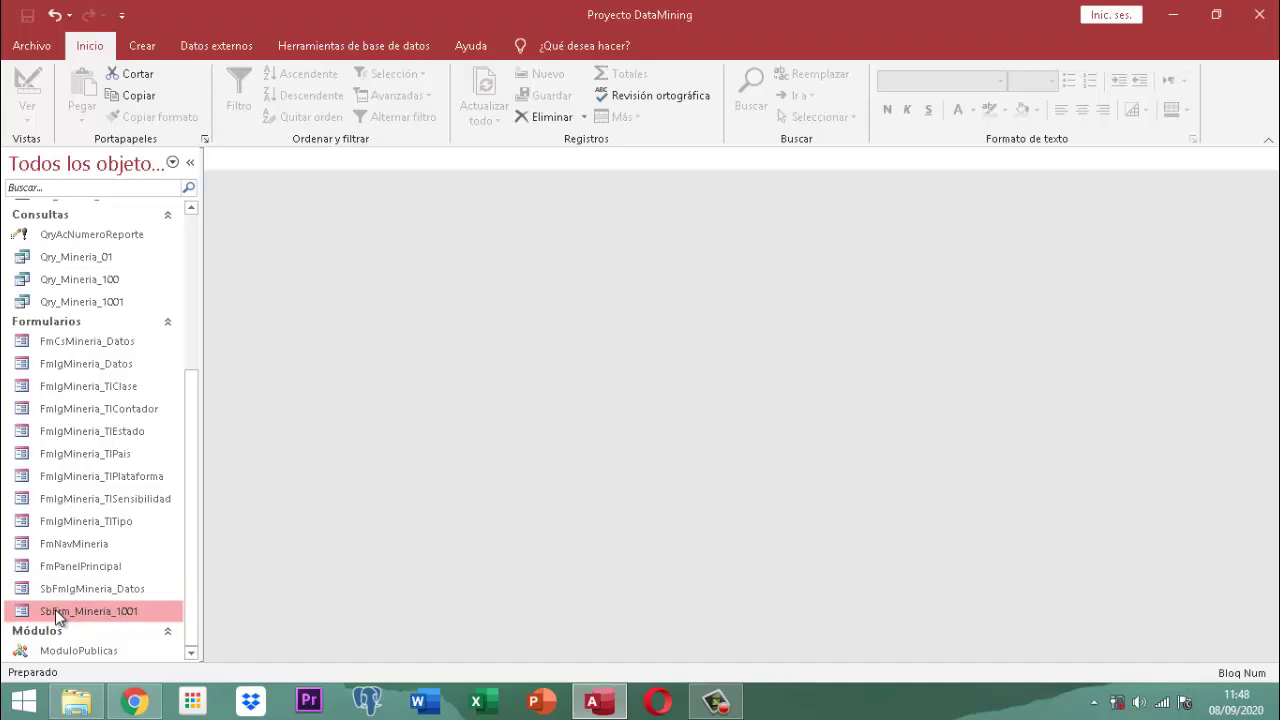
right_click(55, 609)
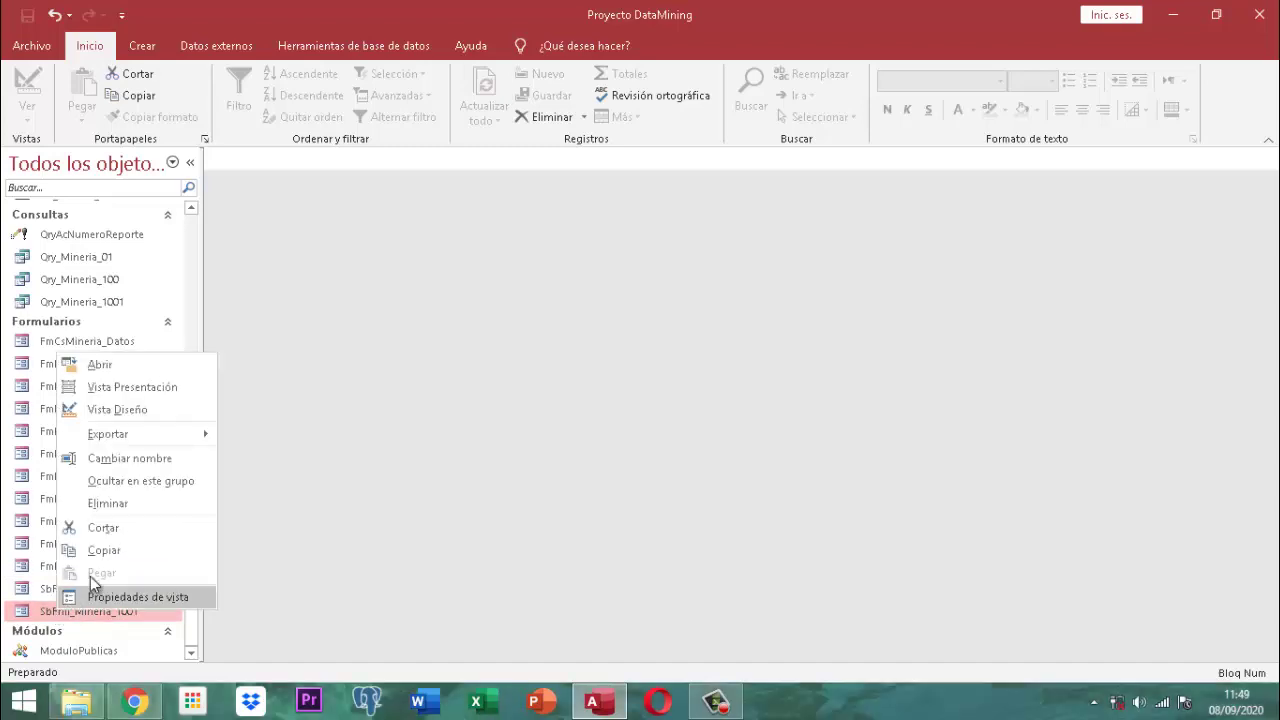
click(126, 408)
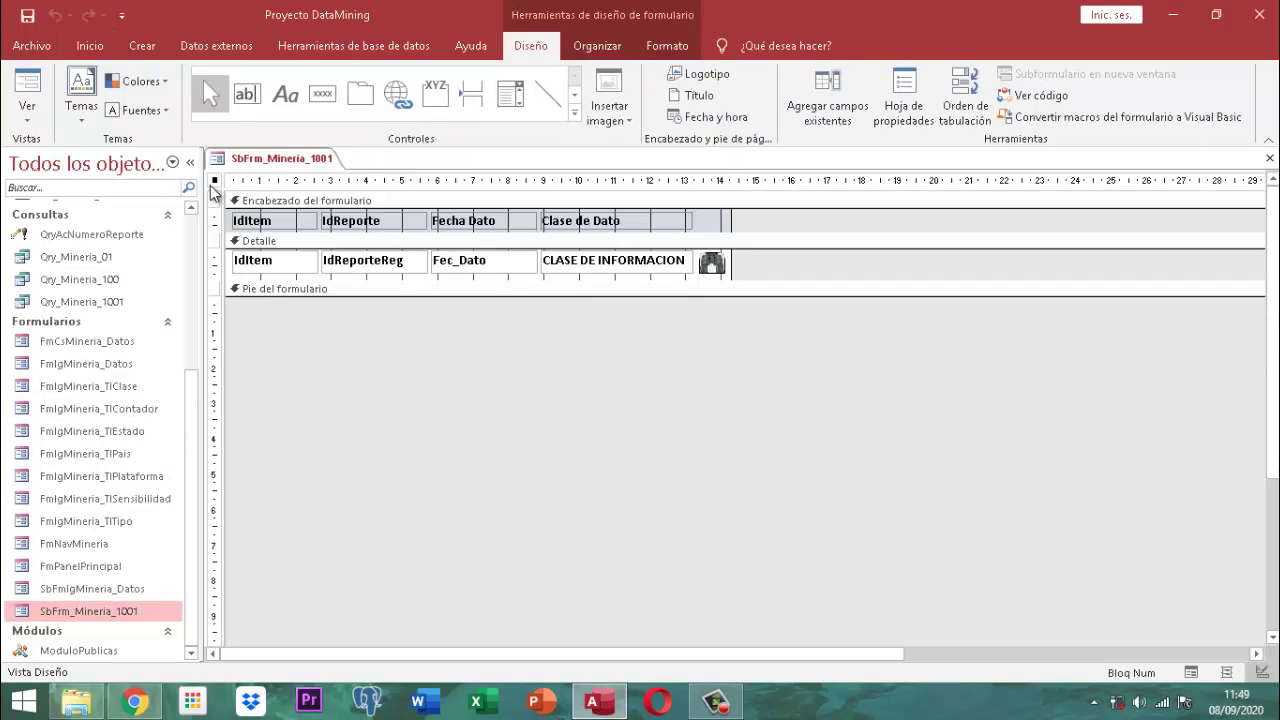
Step: Rename the form header section of SbFrm_Mineria_1001 as Encabezado and close the property sheet
click(279, 202)
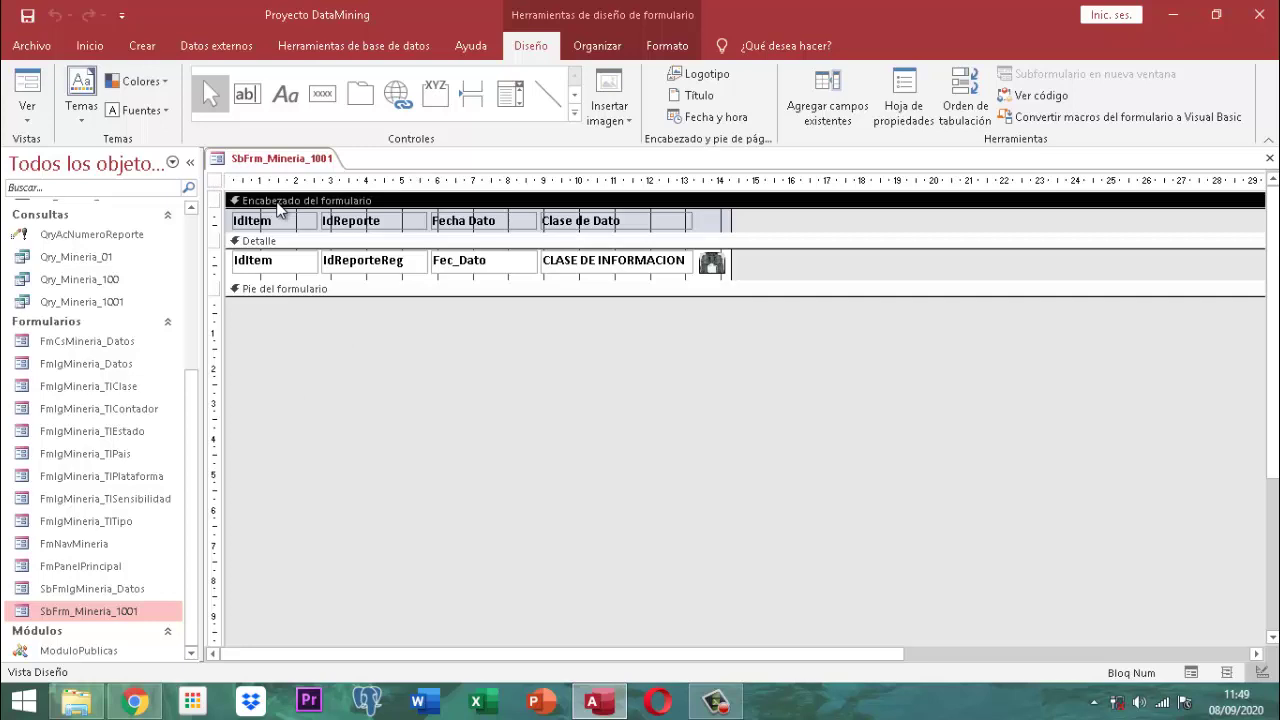
click(668, 46)
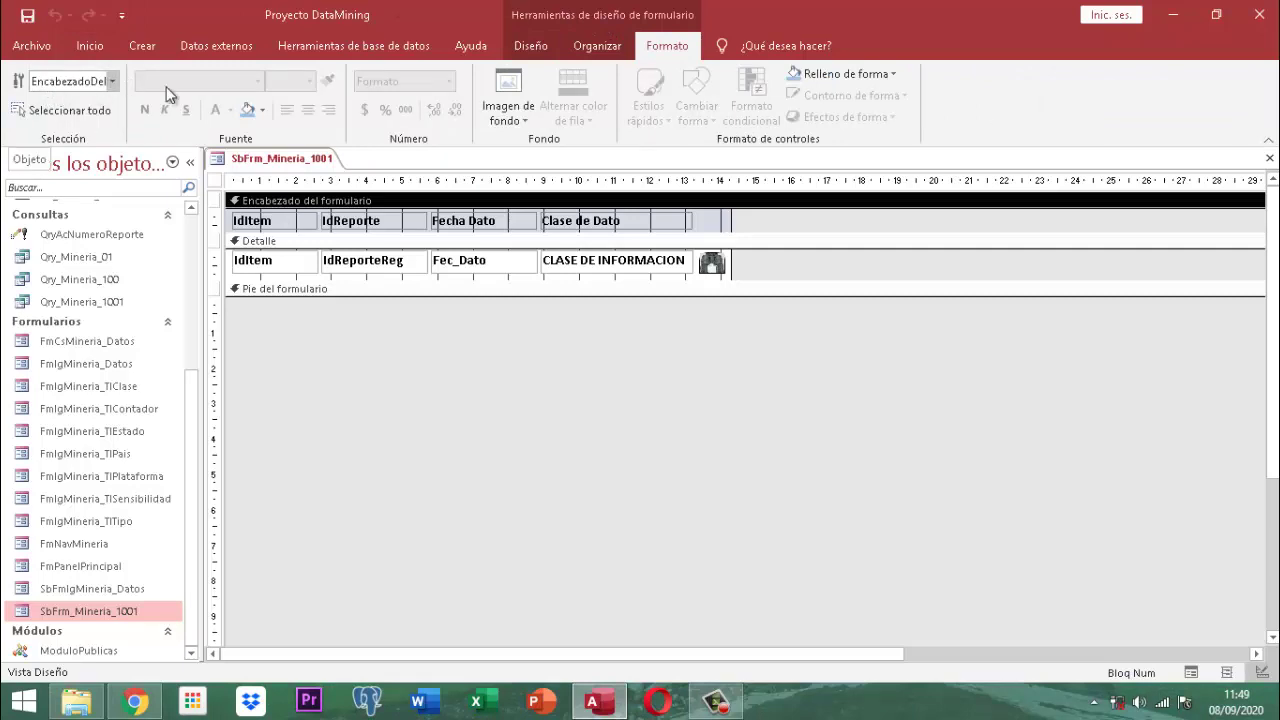
click(533, 46)
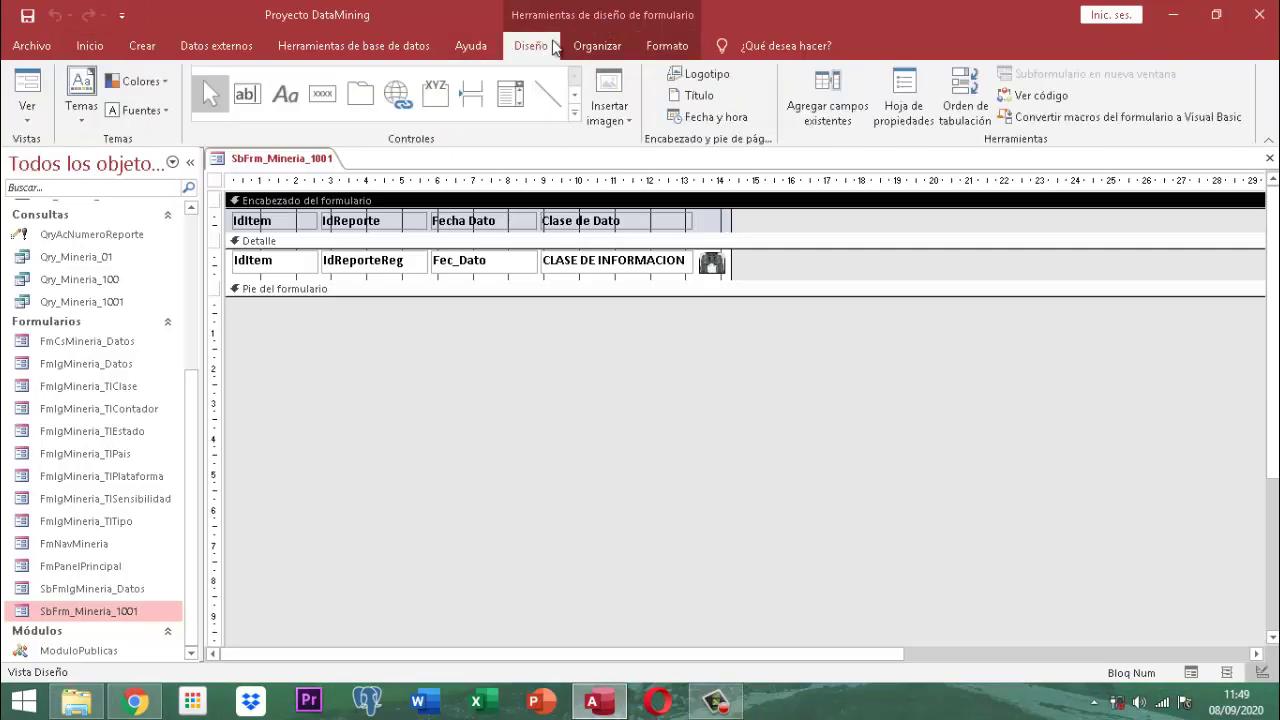
click(905, 105)
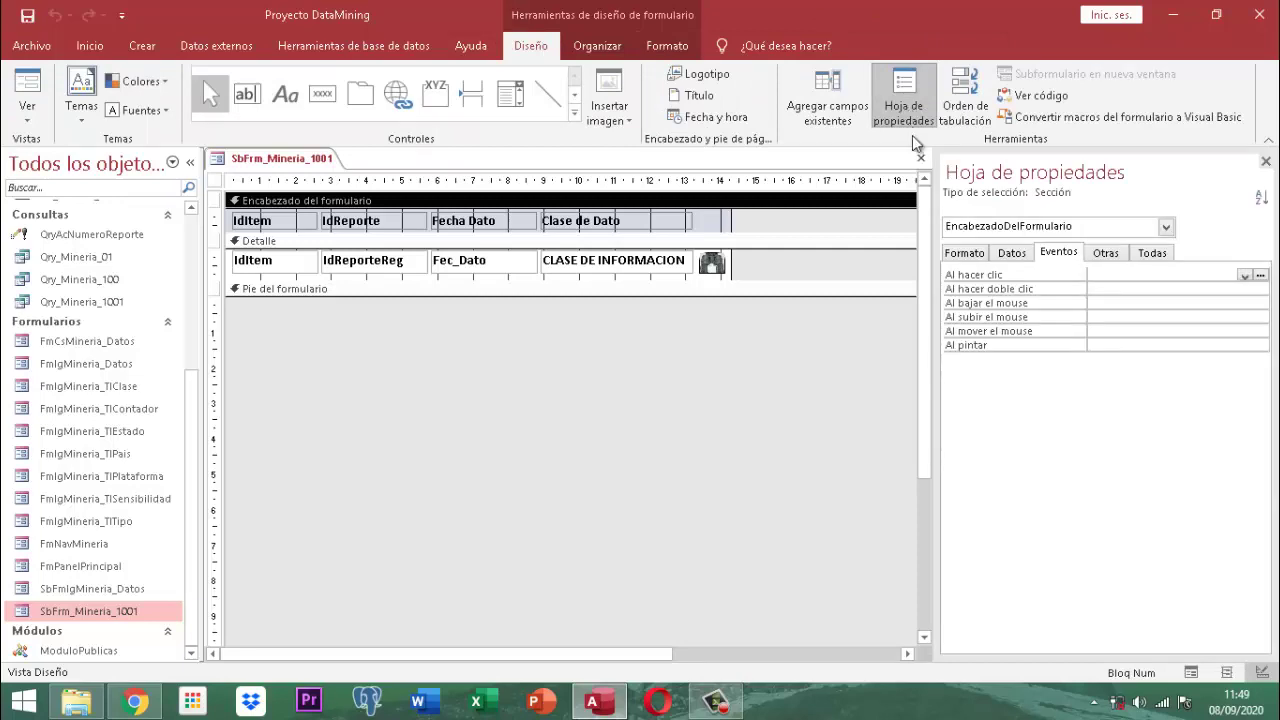
click(1105, 254)
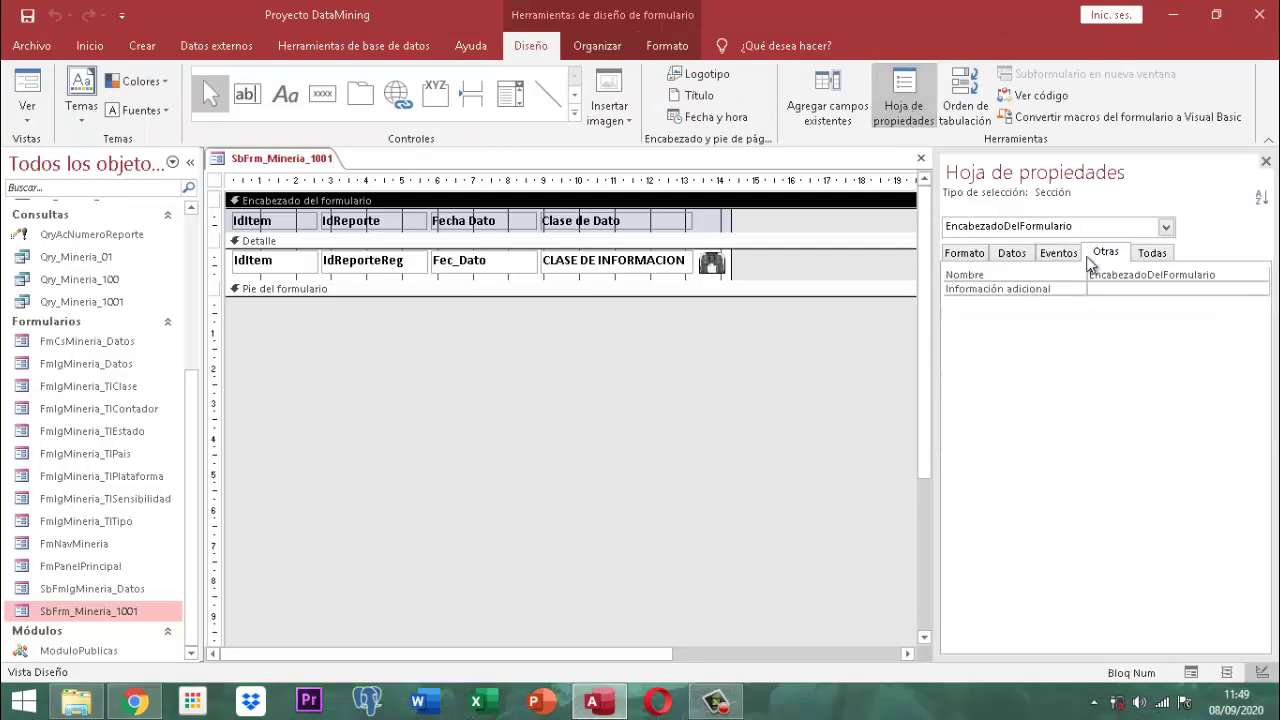
click(1239, 272)
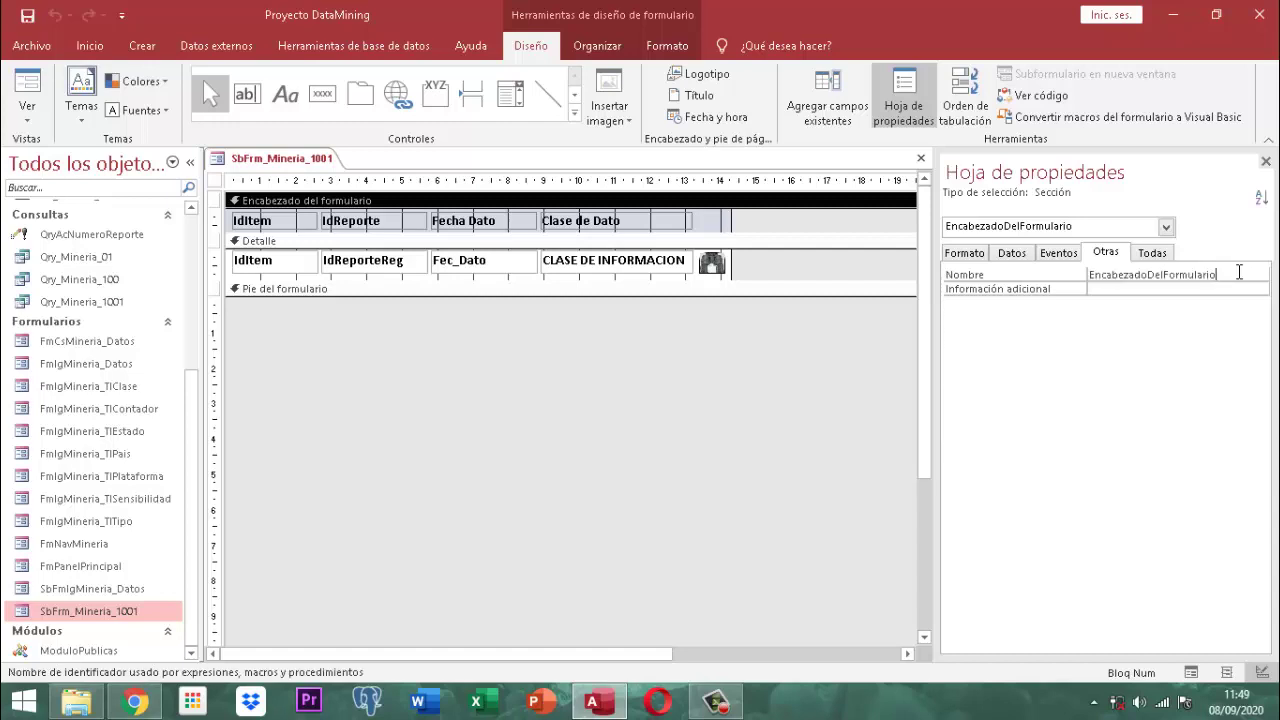
key(BackSpace)
key(BackSpace)
key(BackSpace)
key(BackSpace)
key(BackSpace)
key(BackSpace)
key(BackSpace)
key(BackSpace)
key(BackSpace)
key(BackSpace)
key(BackSpace)
key(BackSpace)
key(BackSpace)
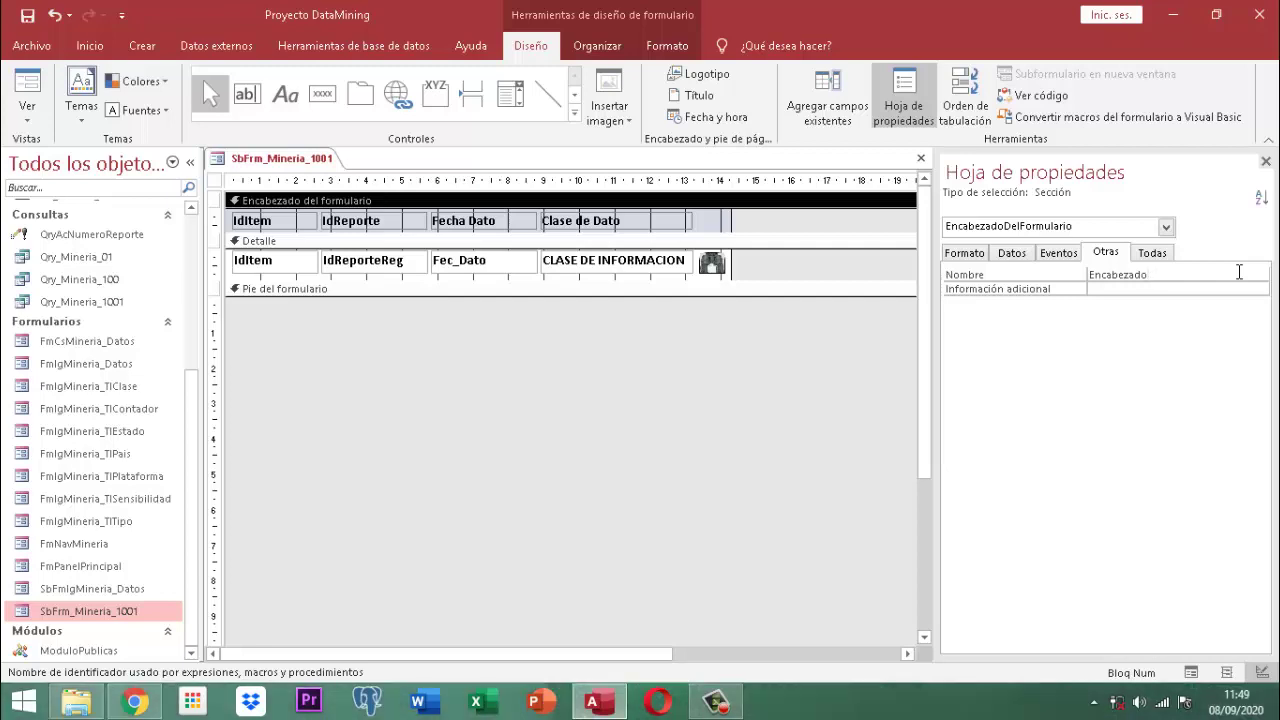
click(1266, 163)
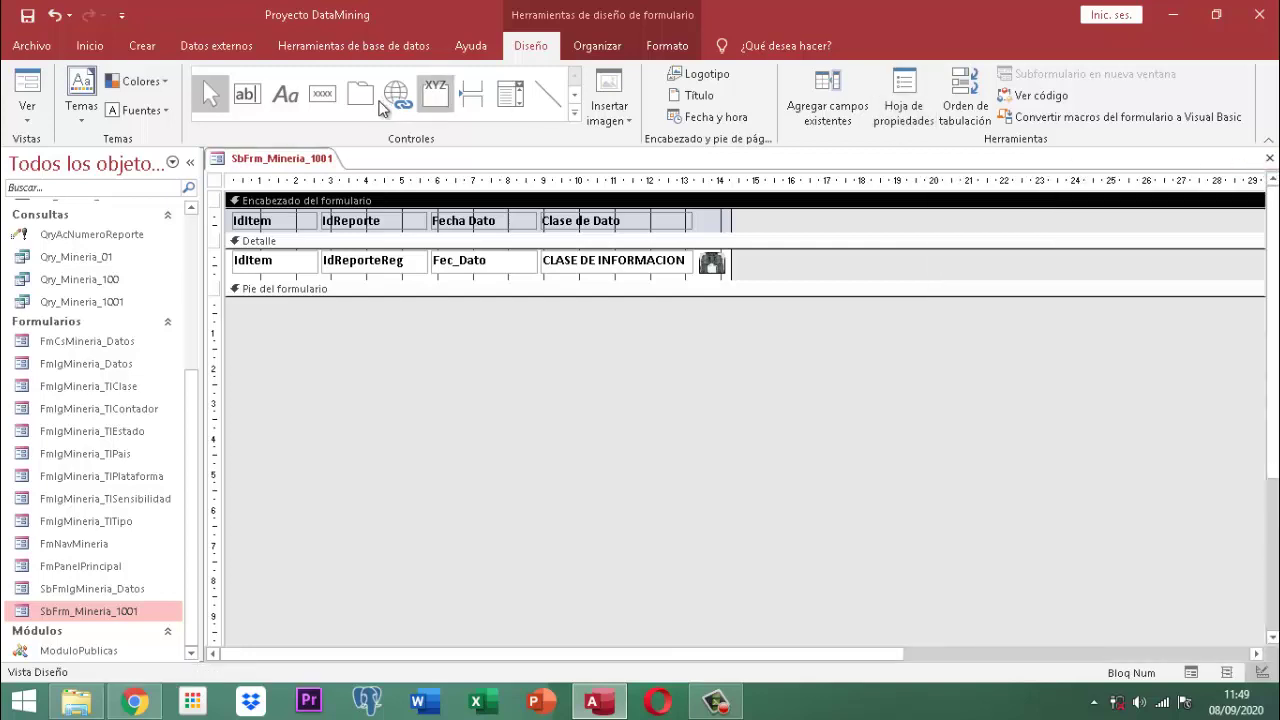
Step: Save and close the SbFrm_Mineria_1001 subform
right_click(254, 160)
click(277, 166)
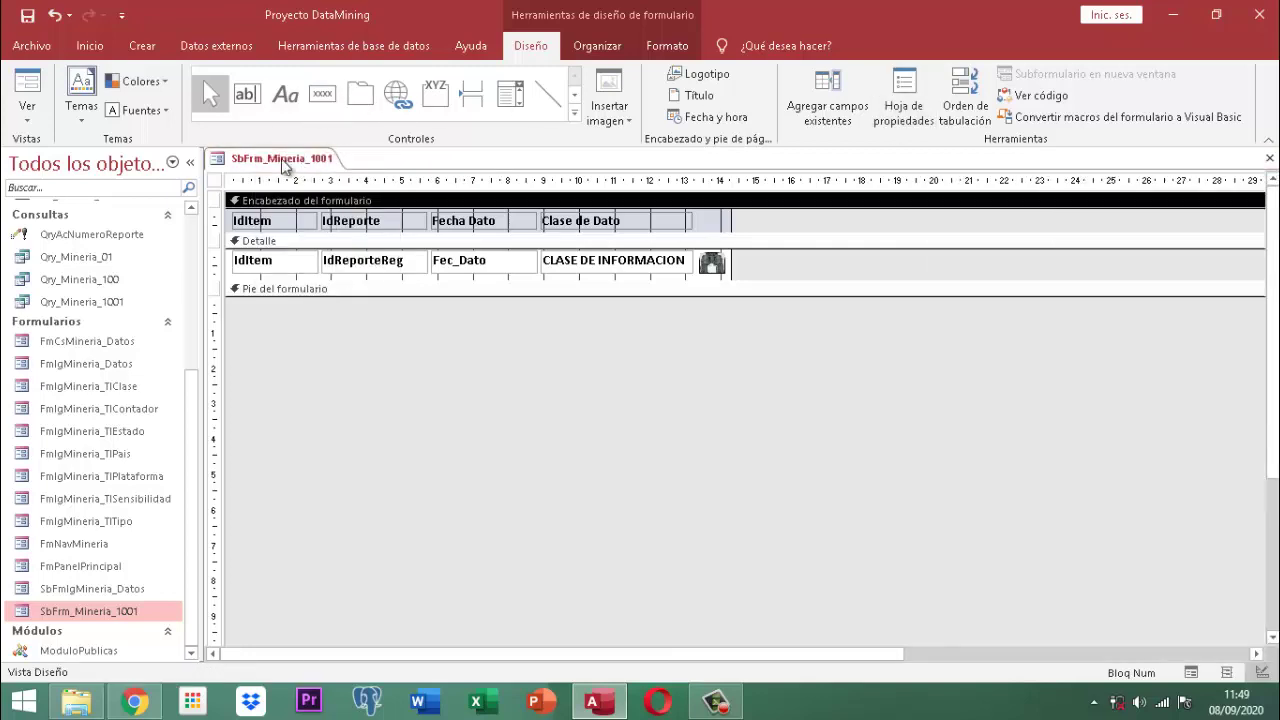
right_click(284, 158)
click(325, 193)
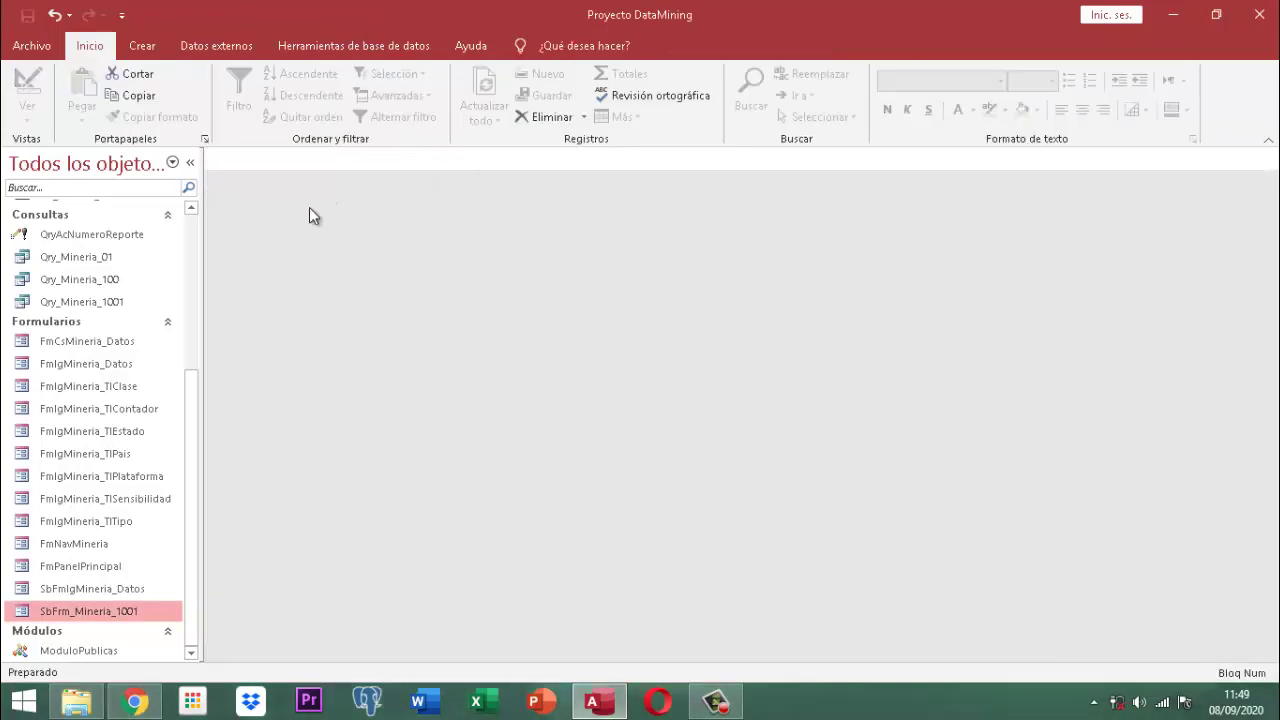
Step: Open the FmPanelPrincipal form, test DATOS by answering No for a query, and close both forms
double_click(95, 566)
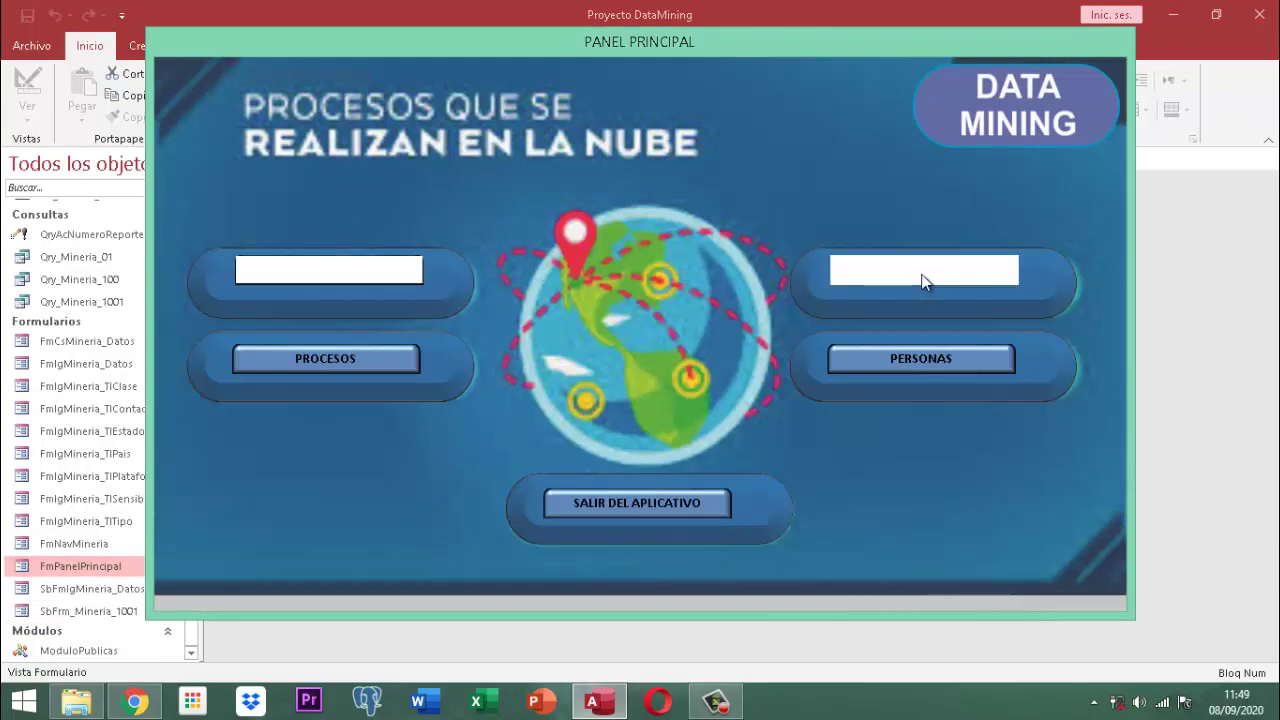
click(920, 284)
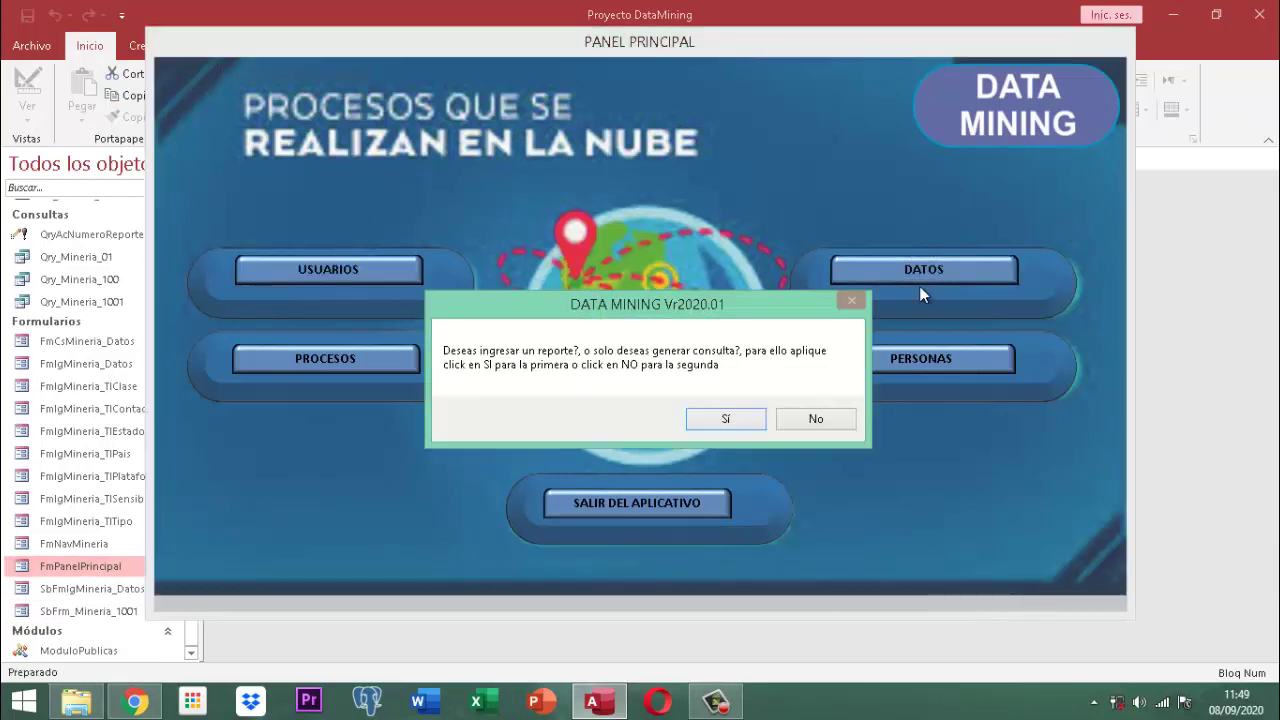
click(810, 418)
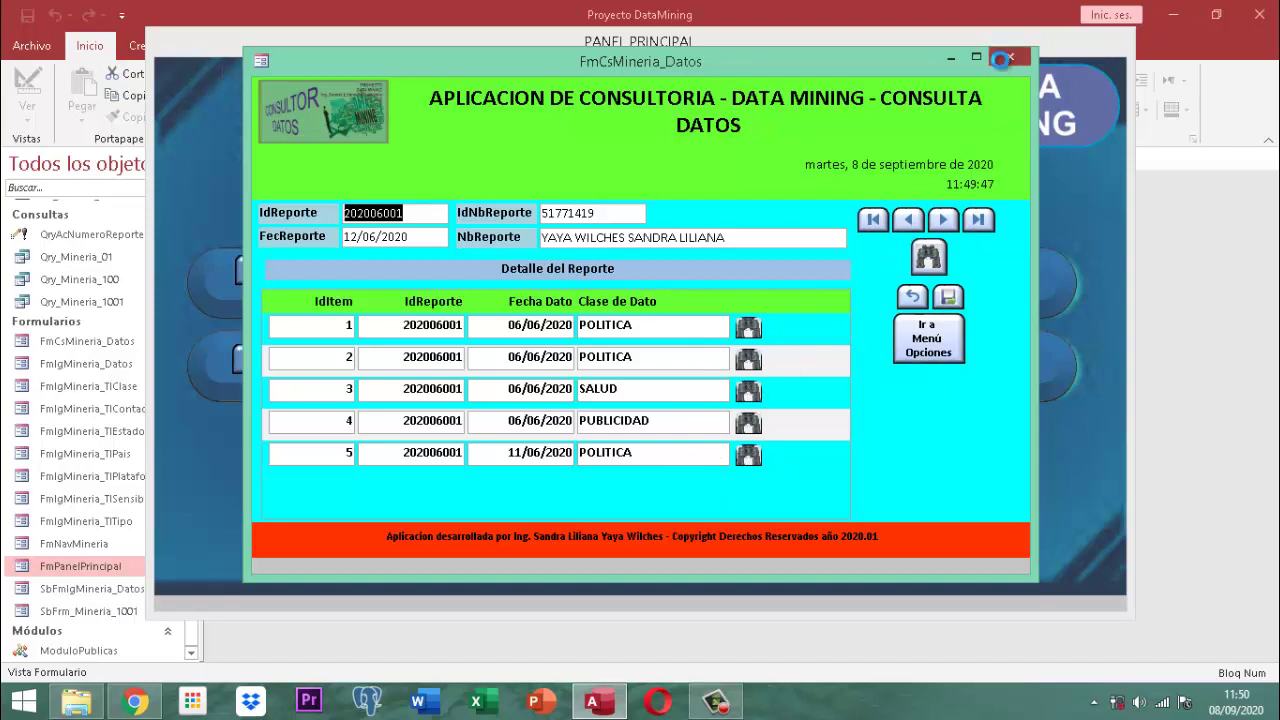
click(1001, 58)
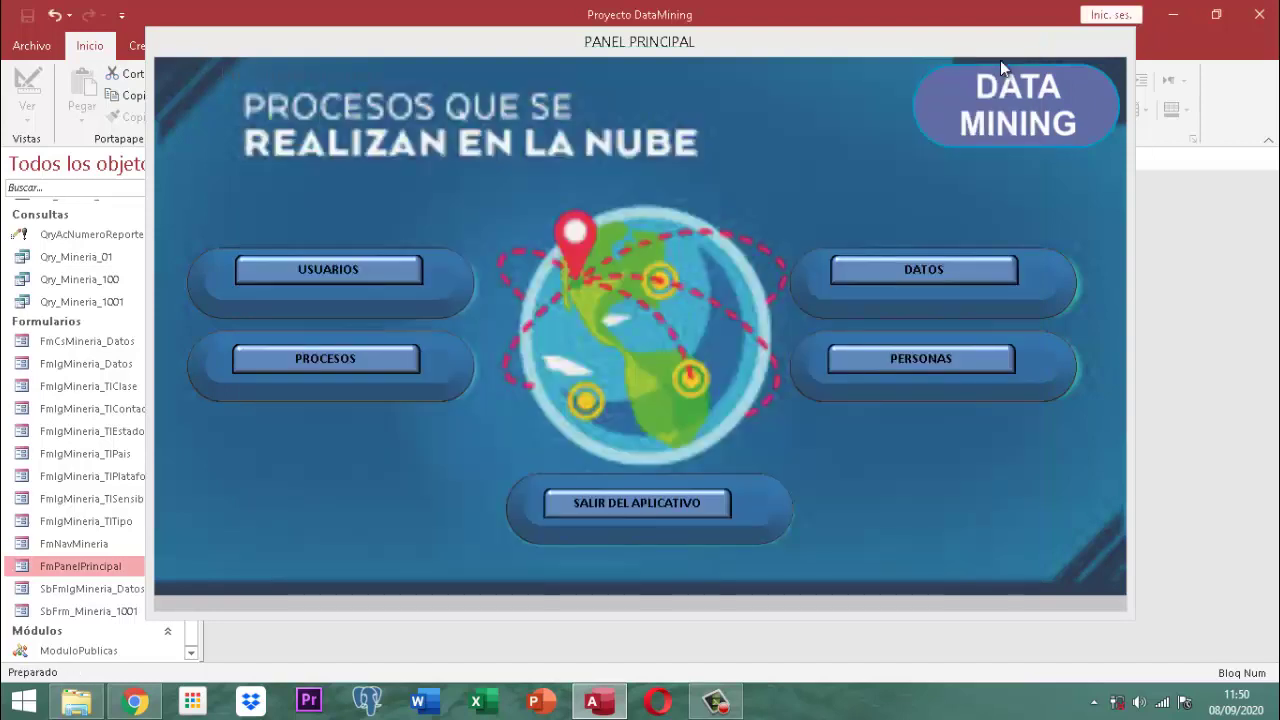
right_click(763, 43)
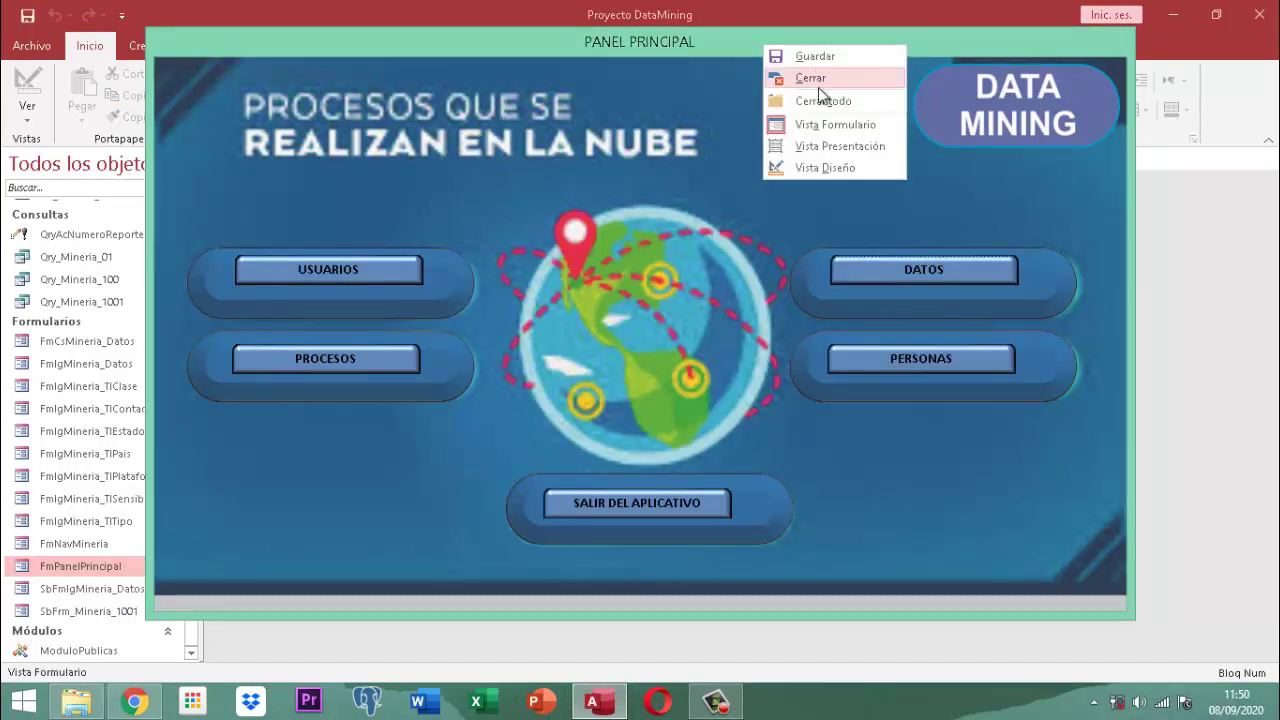
click(812, 78)
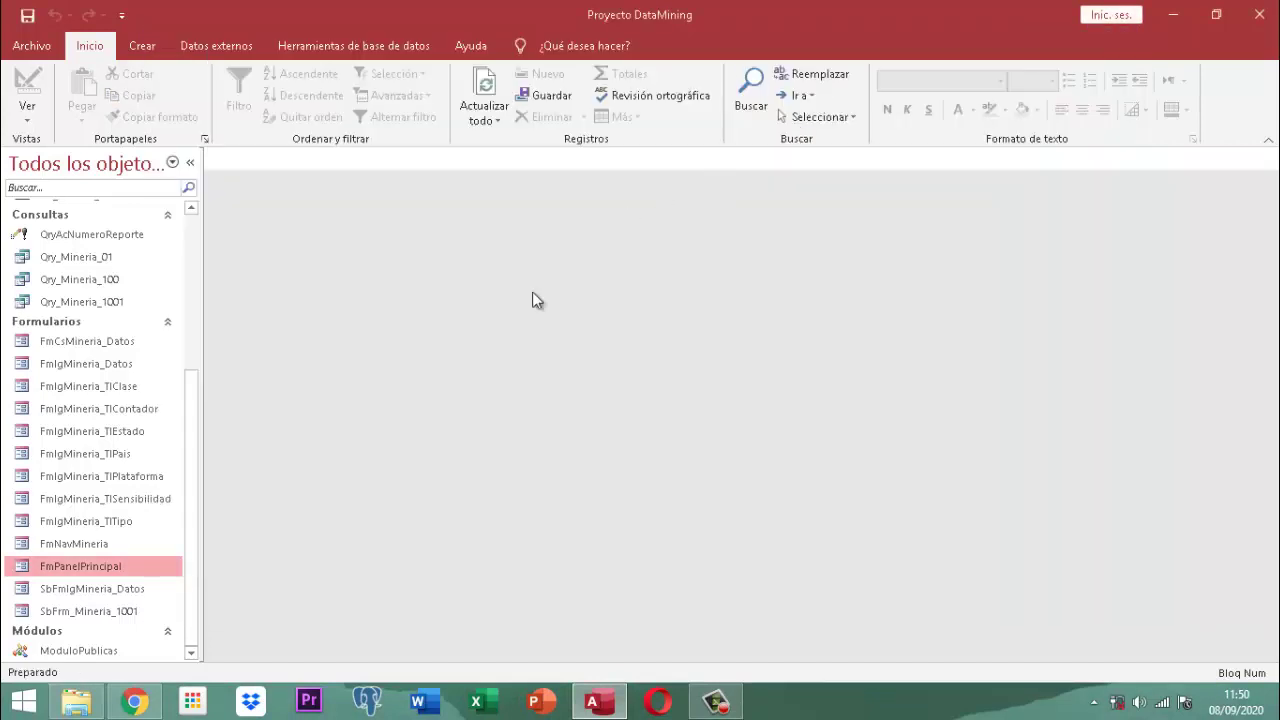
Step: Open SbFrm_Mineria_1001 in design view and set the Detalle section's alternate row color to Sin color
click(55, 612)
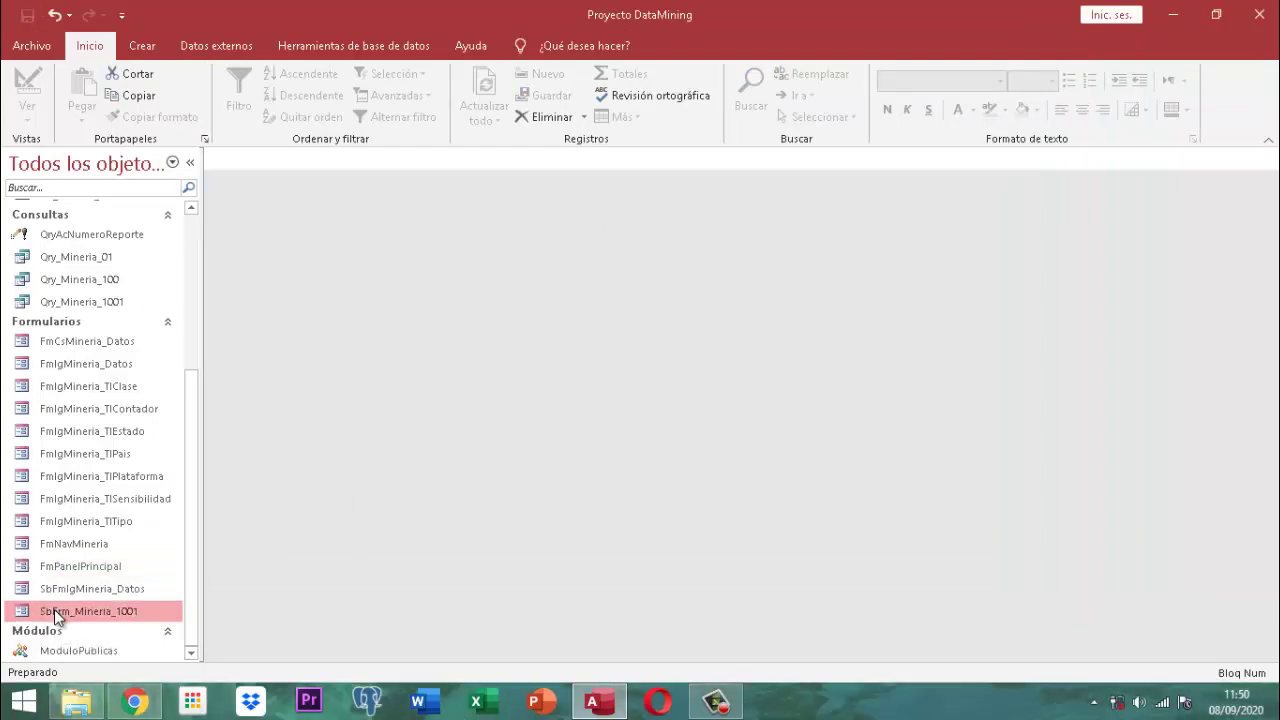
right_click(55, 610)
click(112, 411)
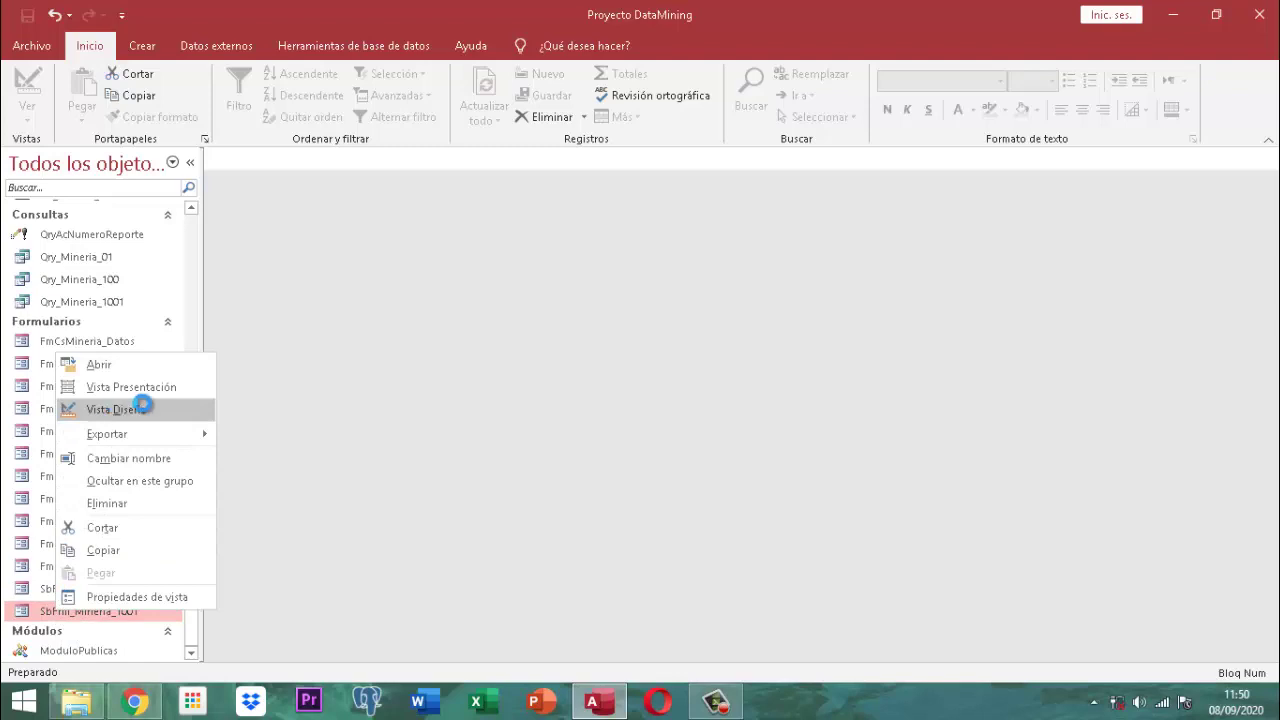
click(522, 244)
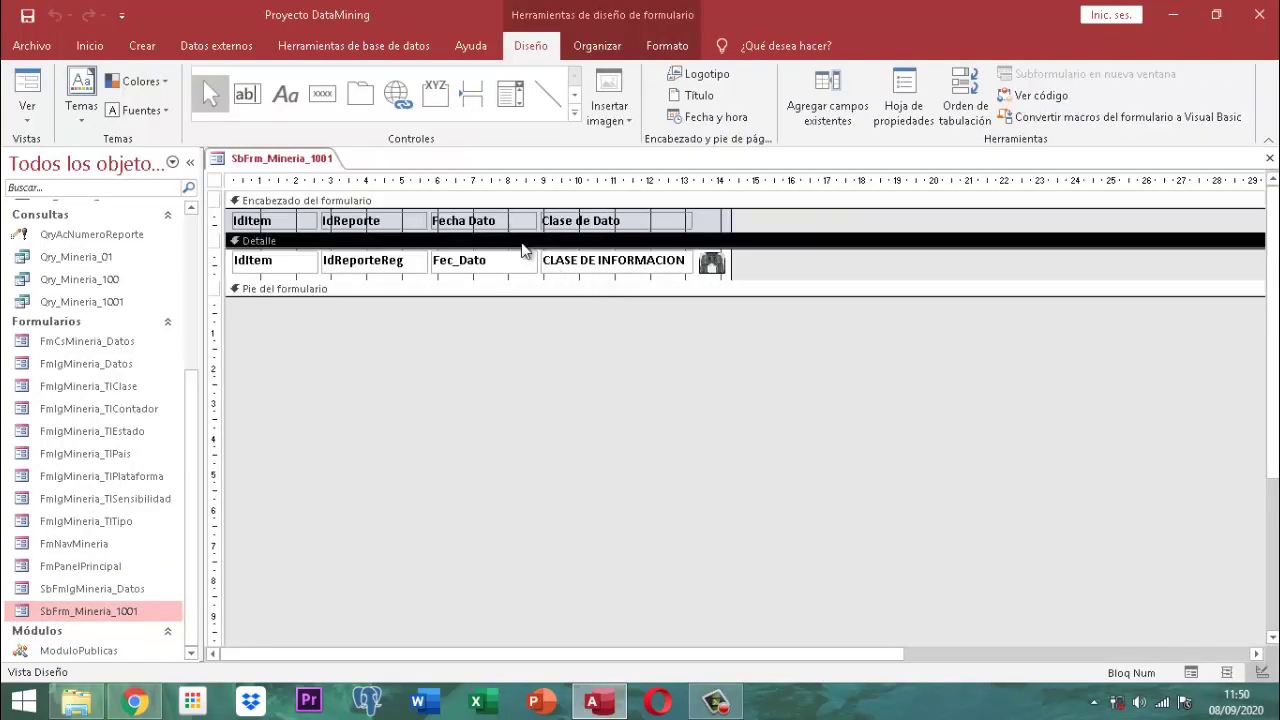
click(666, 46)
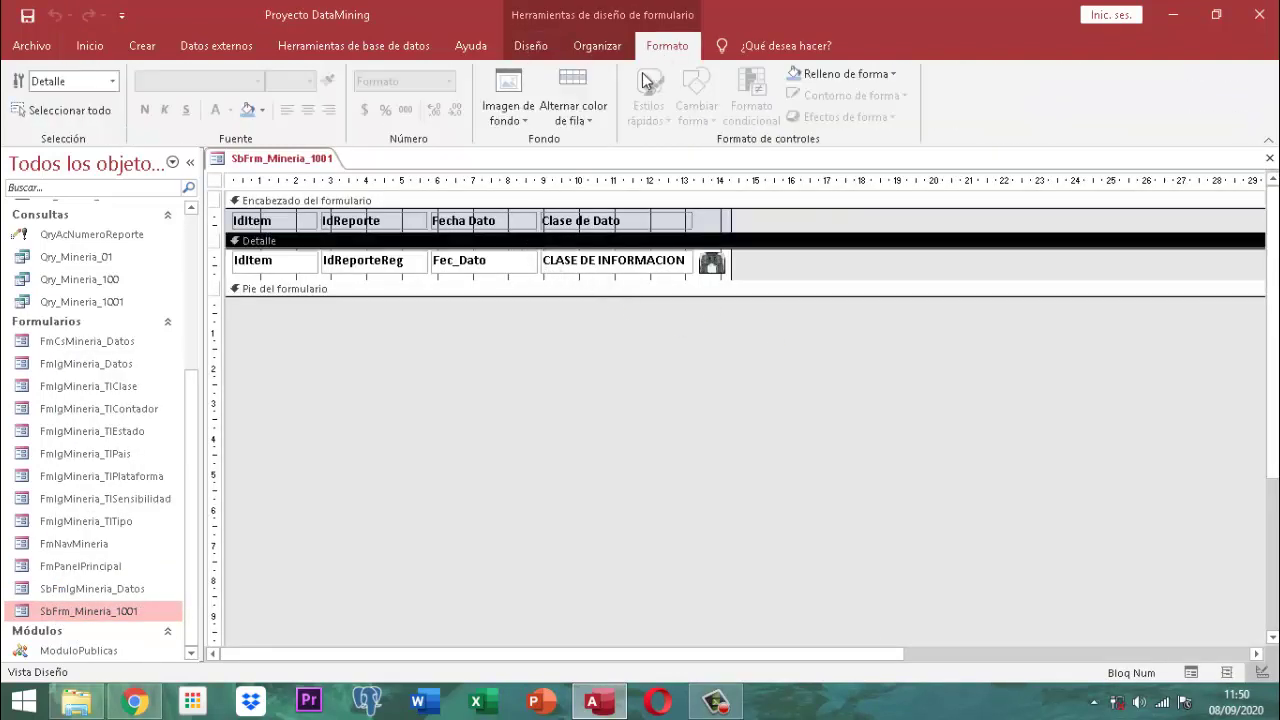
click(587, 120)
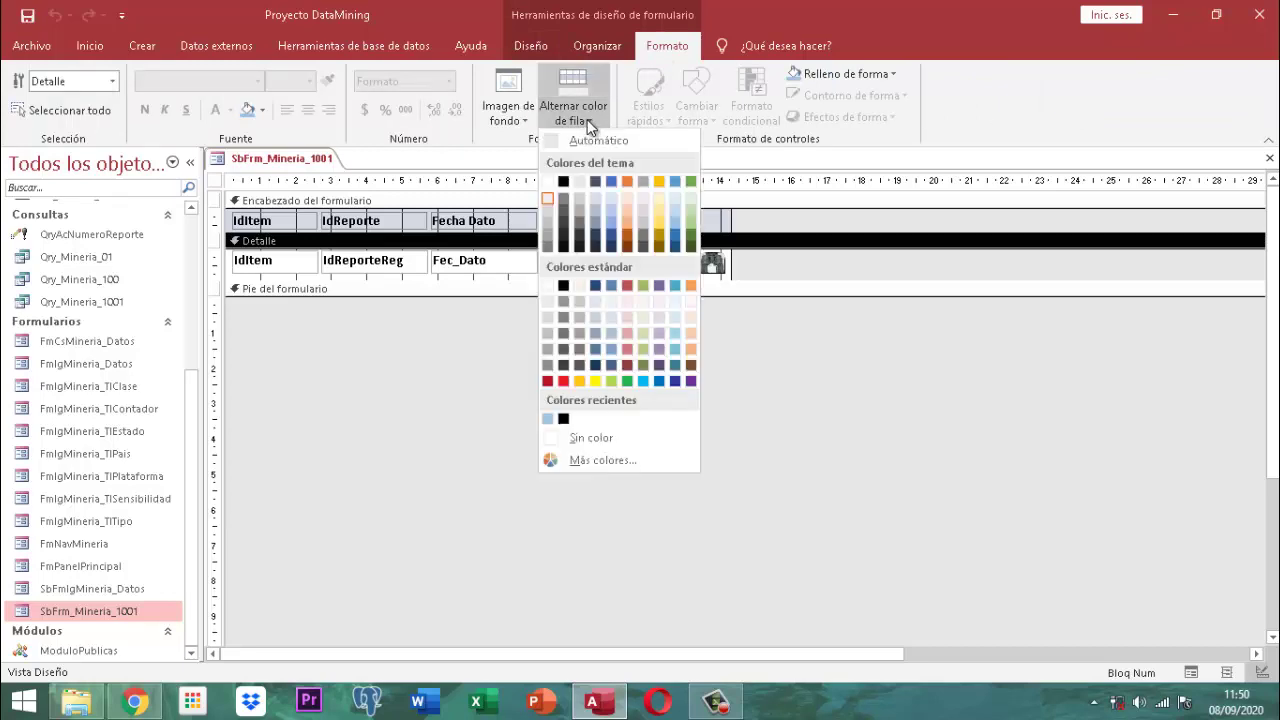
click(587, 436)
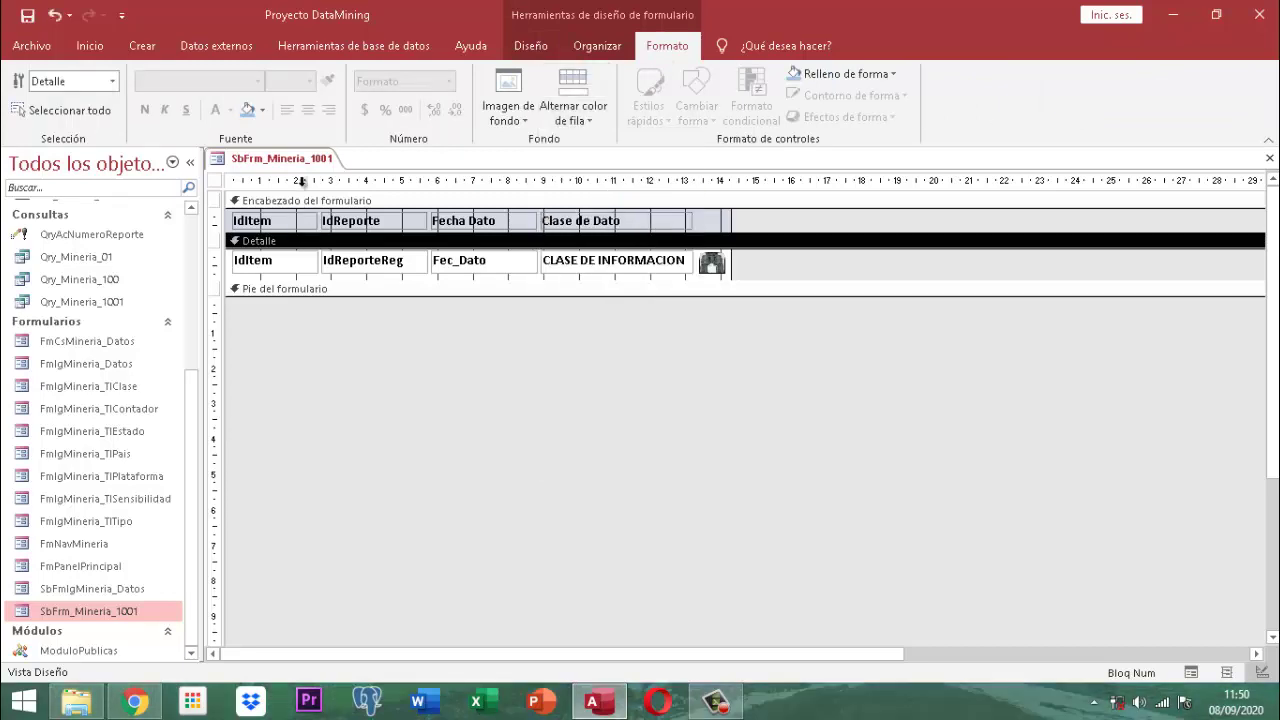
Step: Set the outline of the IdItem, IdReporteReg, Fec_Dato and CLASE DE INFORMACION fields in the Detalle section to Transparente
click(672, 264)
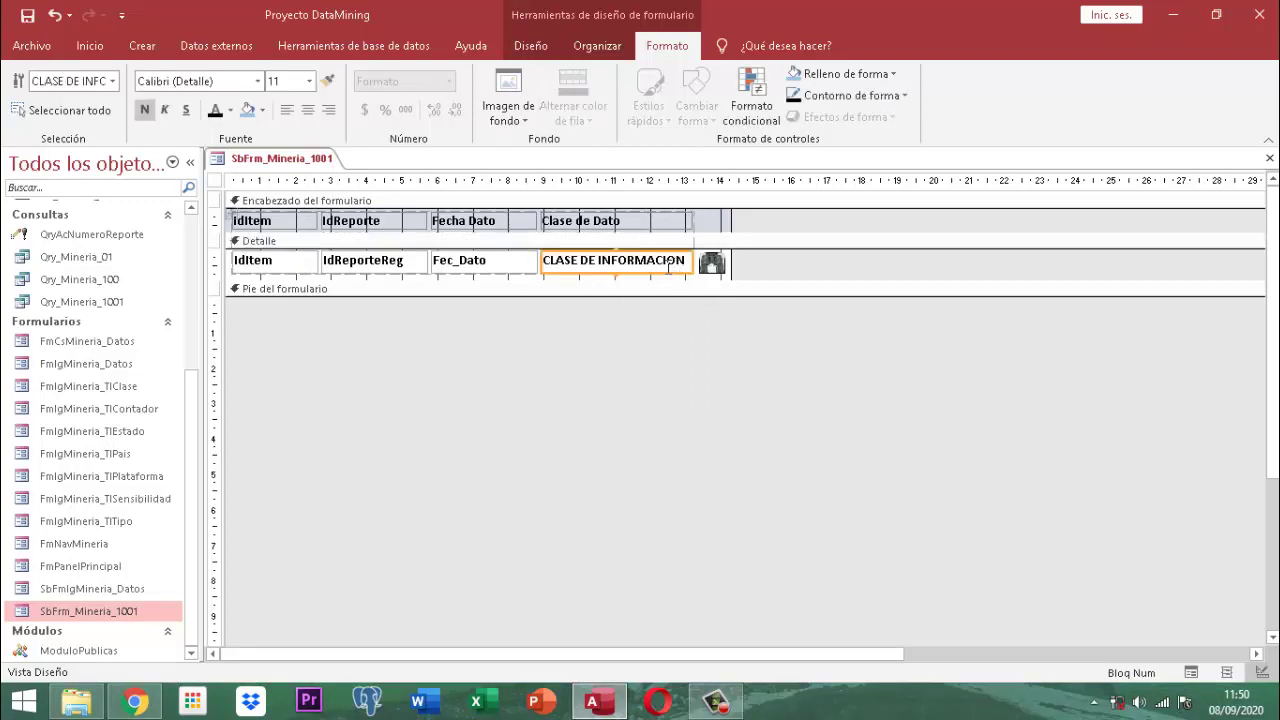
shift+click(500, 268)
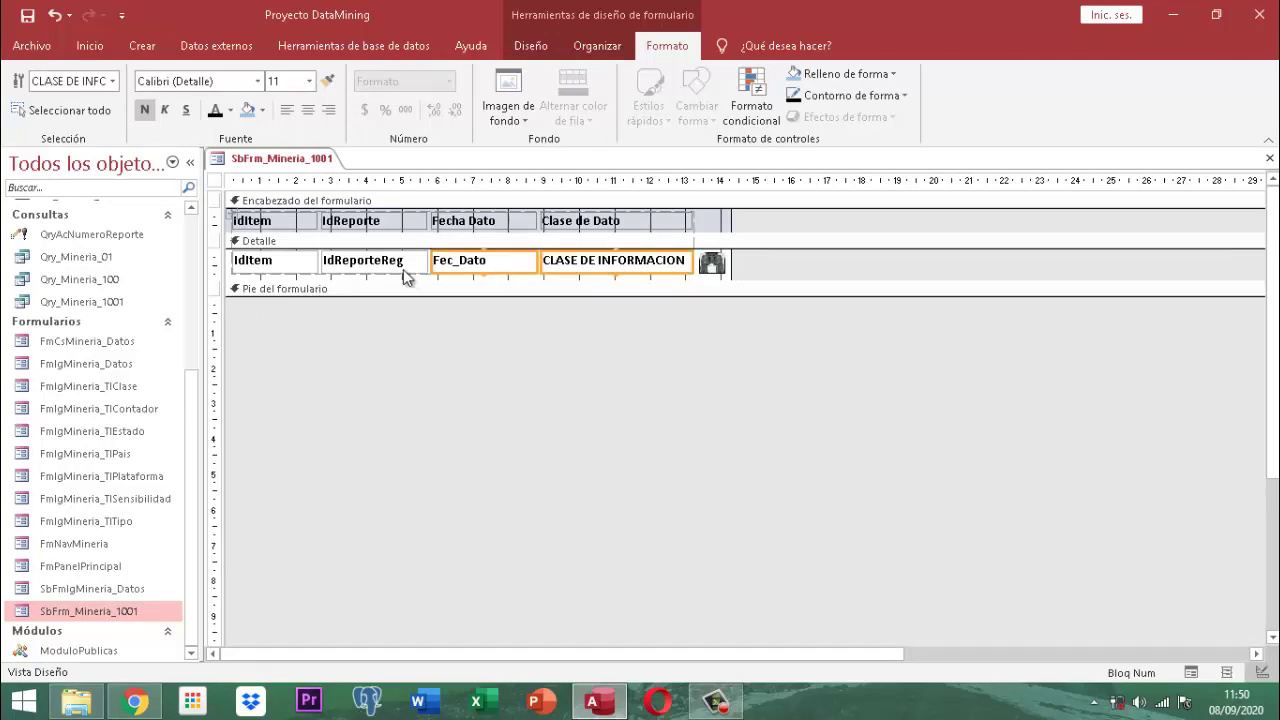
shift+click(388, 268)
shift+click(250, 264)
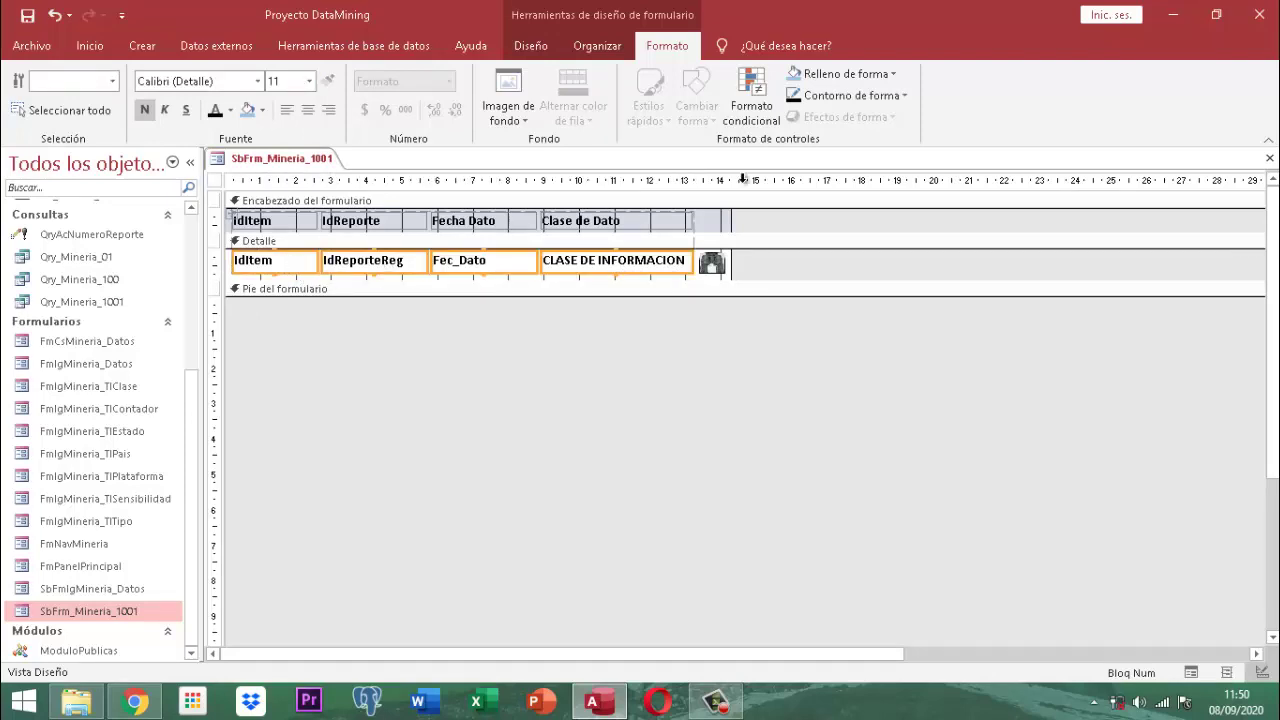
click(875, 97)
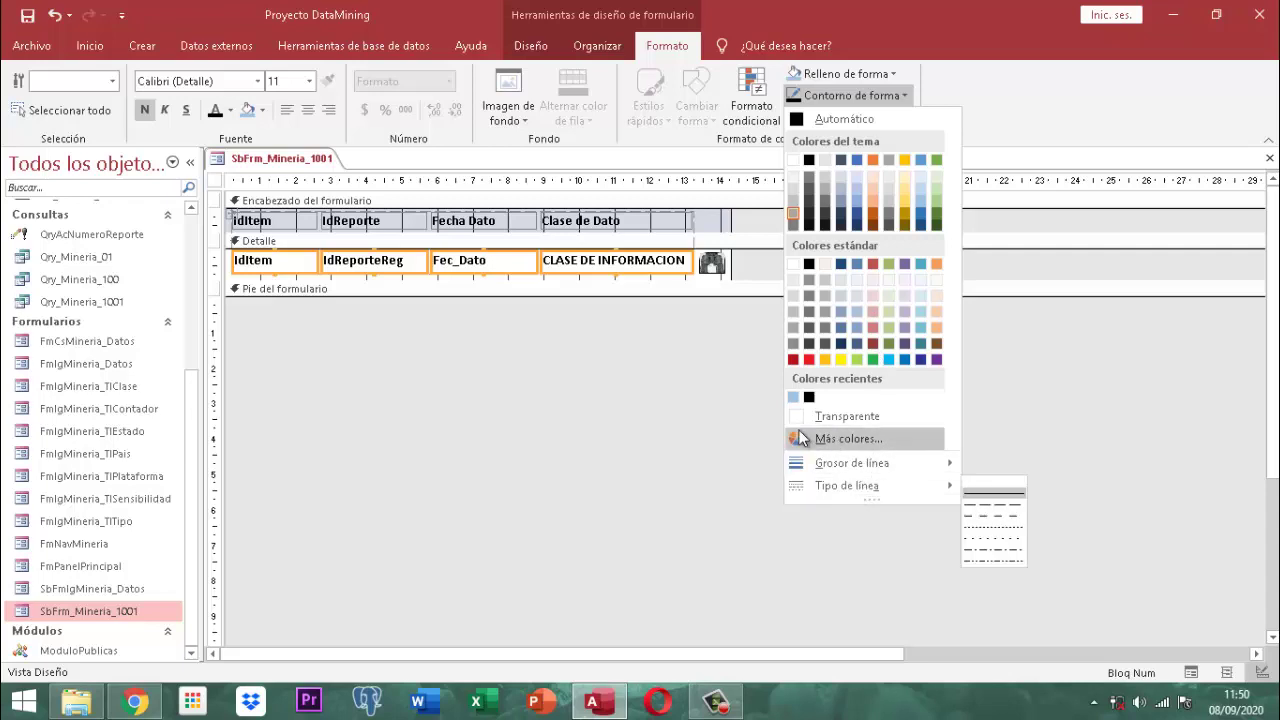
click(828, 417)
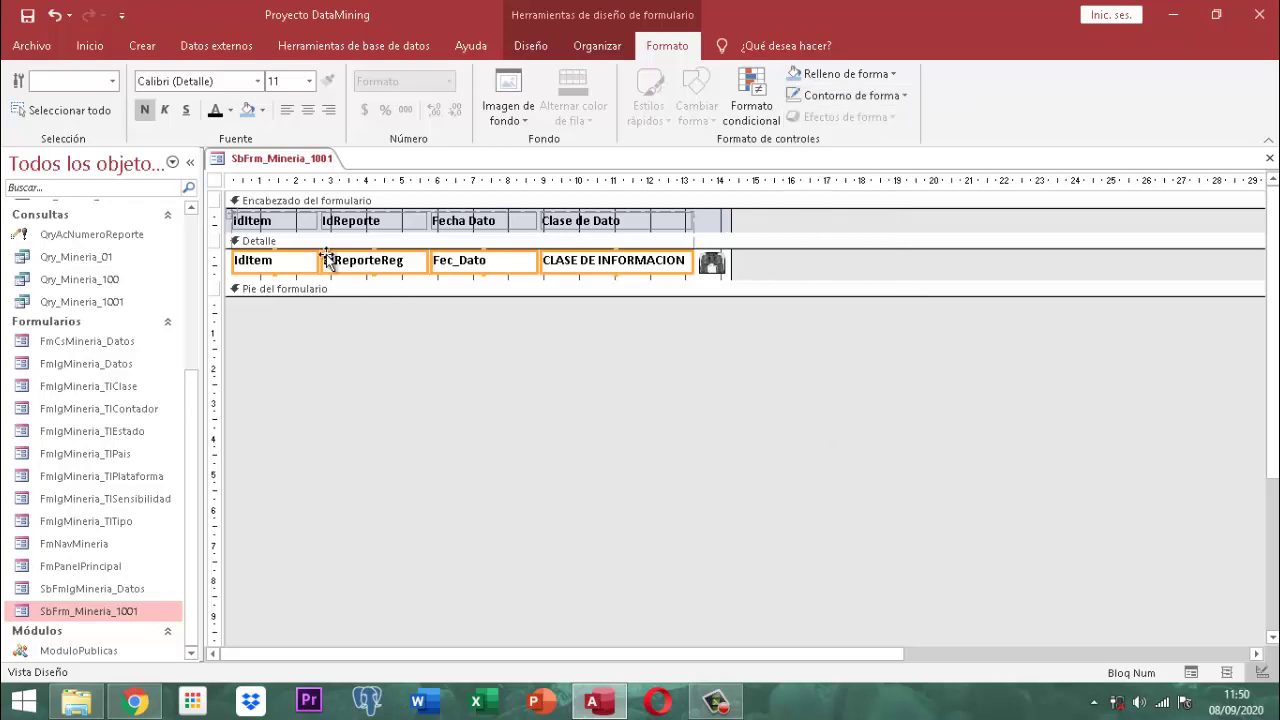
Step: Save the formatting changes to SbFrm_Mineria_1001 and close the subform
right_click(320, 158)
click(356, 169)
right_click(318, 164)
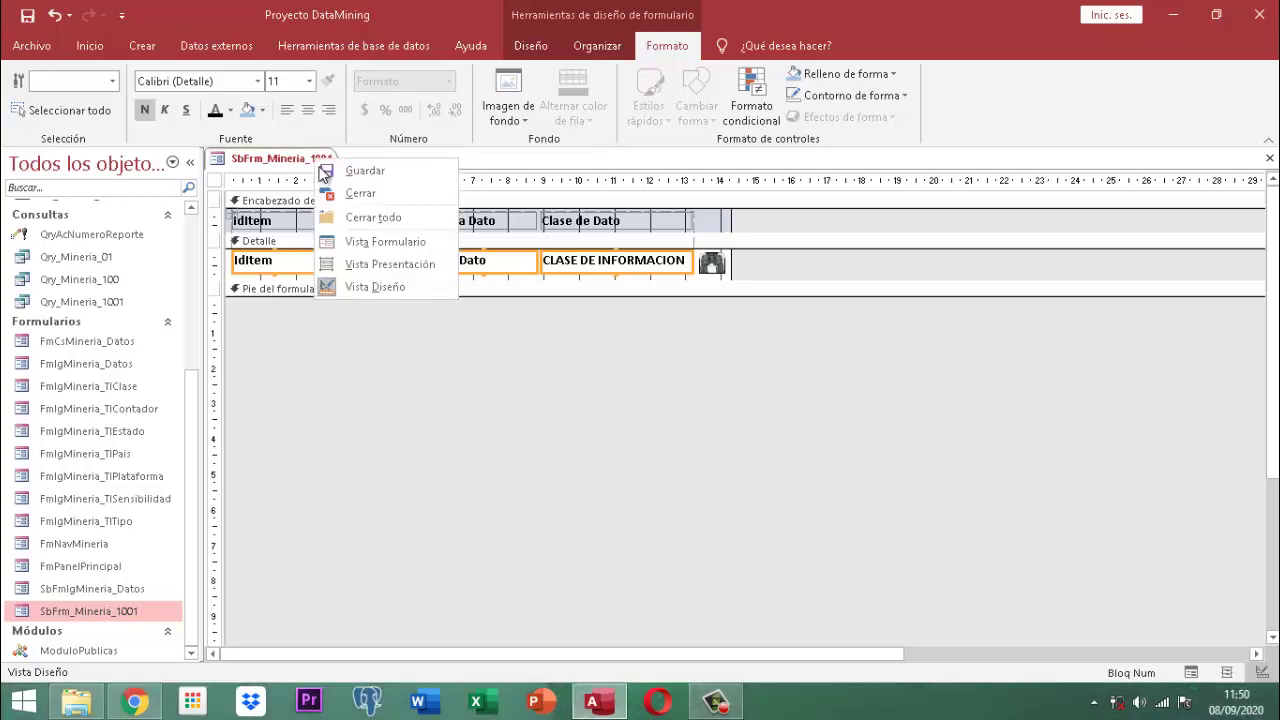
click(369, 197)
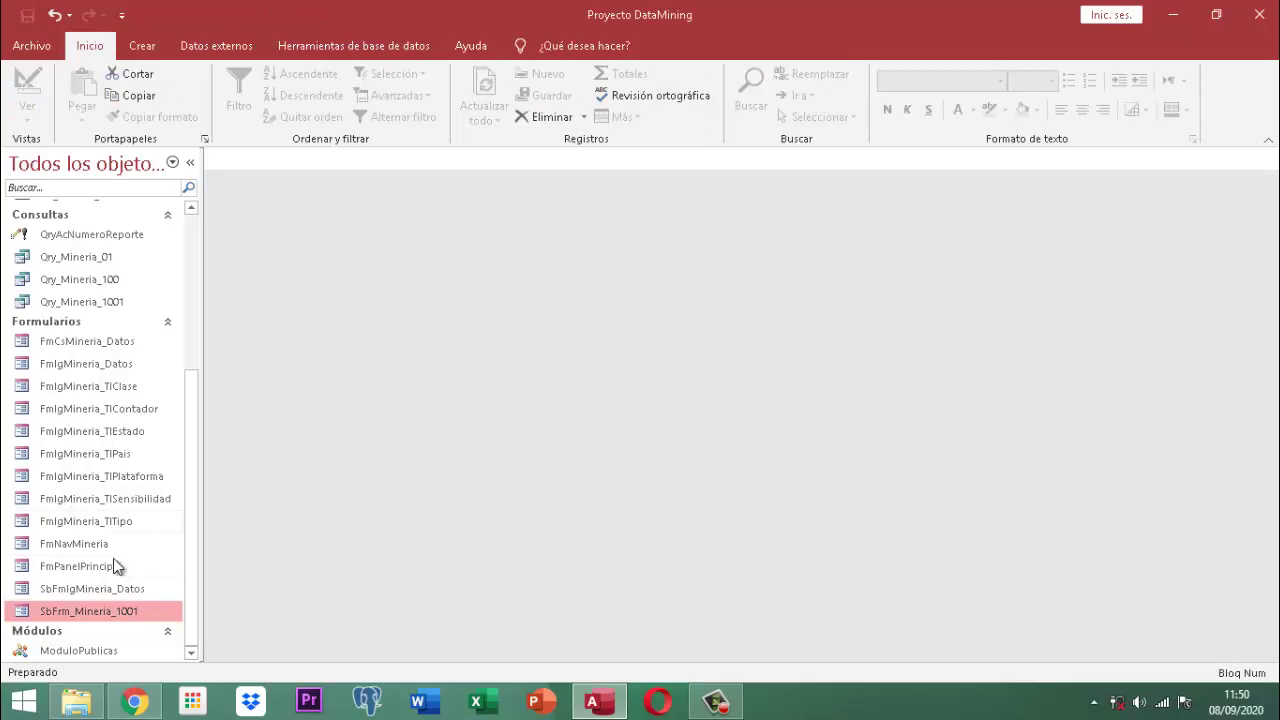
Step: Check the reformatted detail rows by running the DATOS query from FmPanelPrincipal with No, and close both forms
double_click(101, 566)
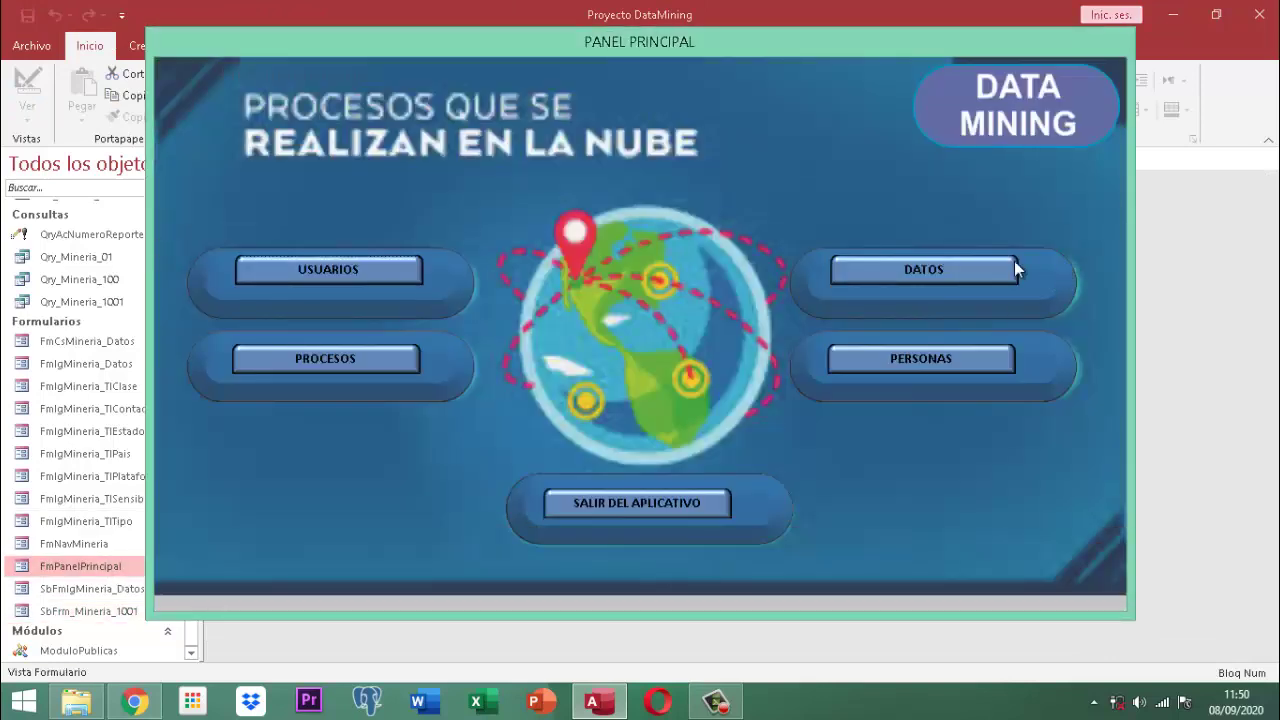
click(980, 266)
click(815, 420)
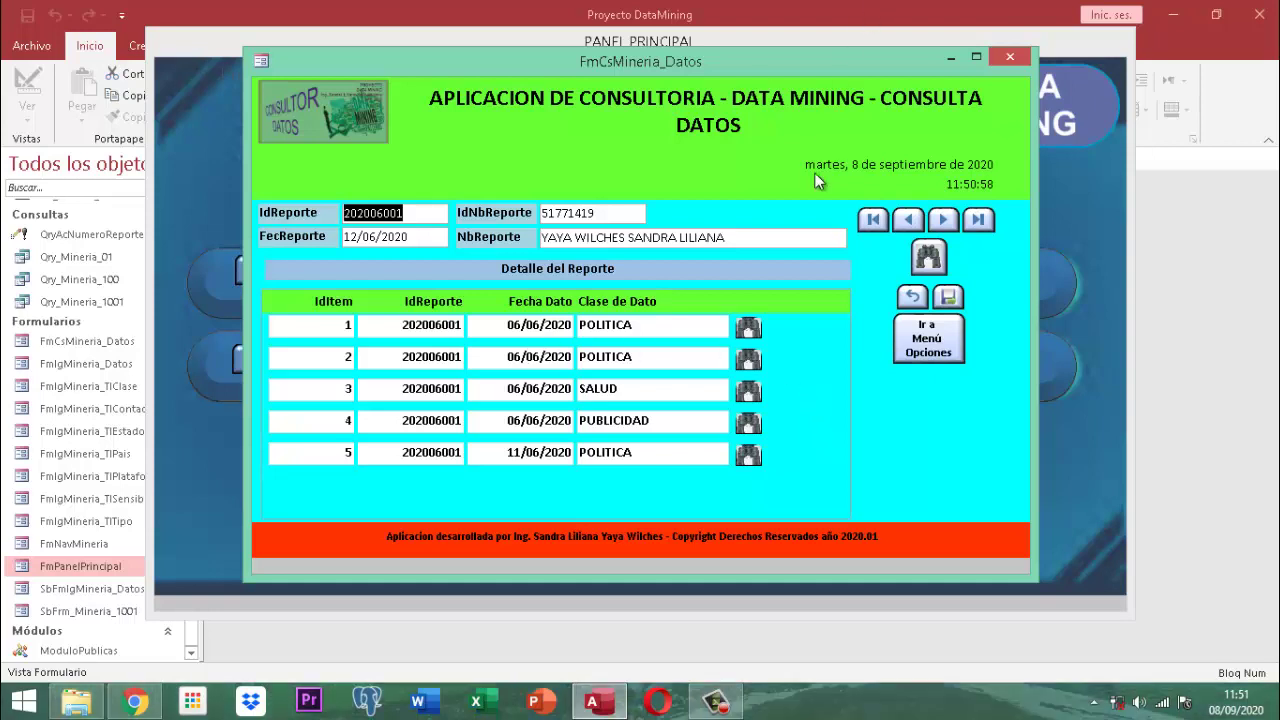
click(1020, 60)
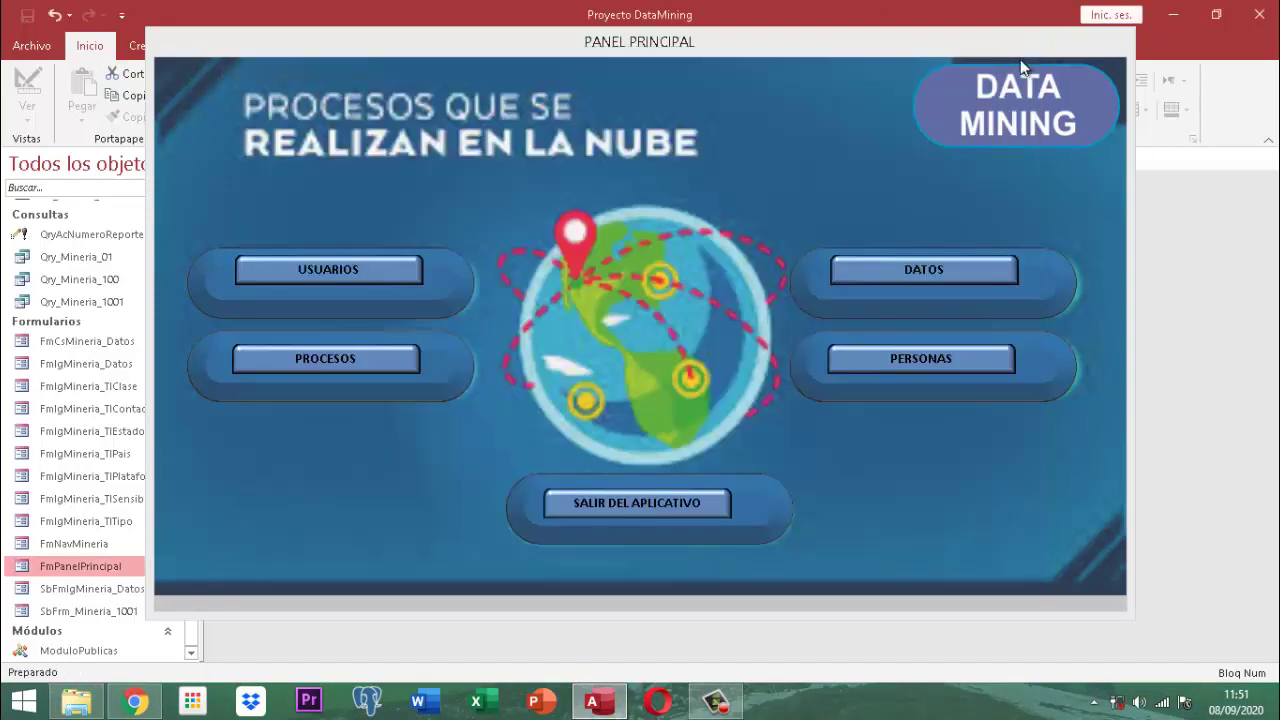
right_click(752, 43)
click(816, 77)
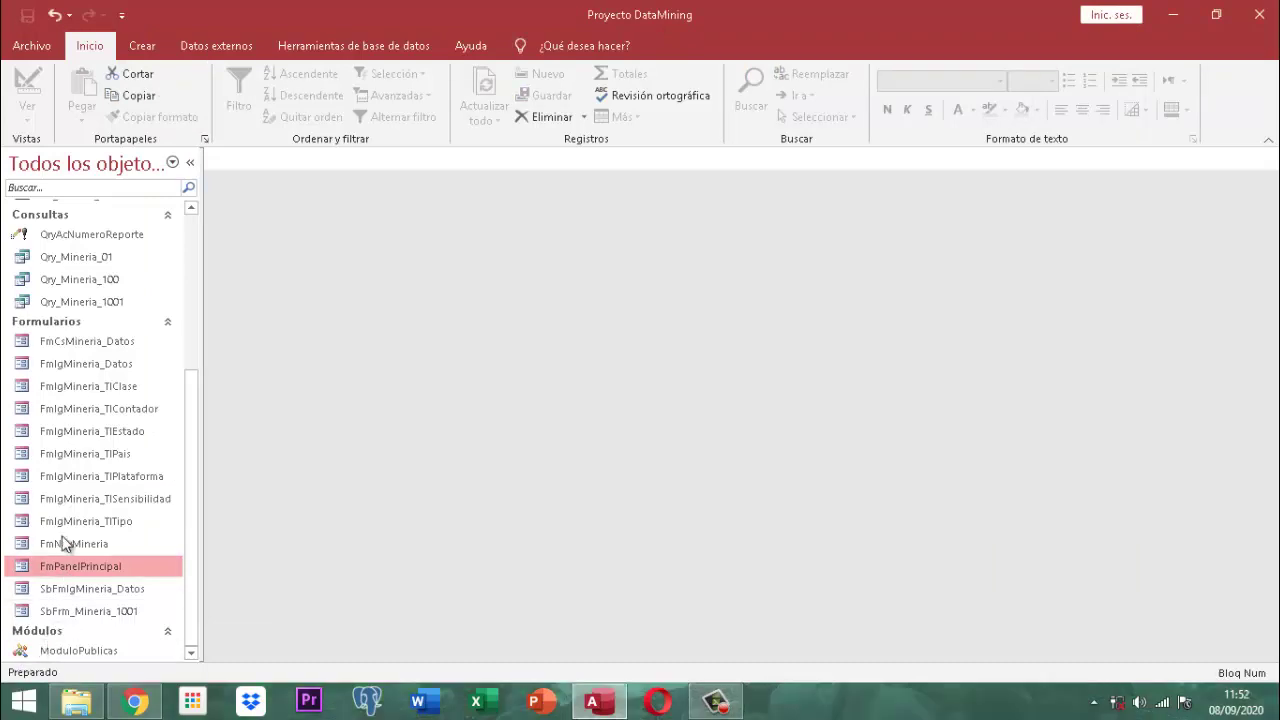
Step: Open FmCsMineria_Datos in design view and set the Visible property of the TtReporte text box to Sí
click(98, 346)
right_click(98, 344)
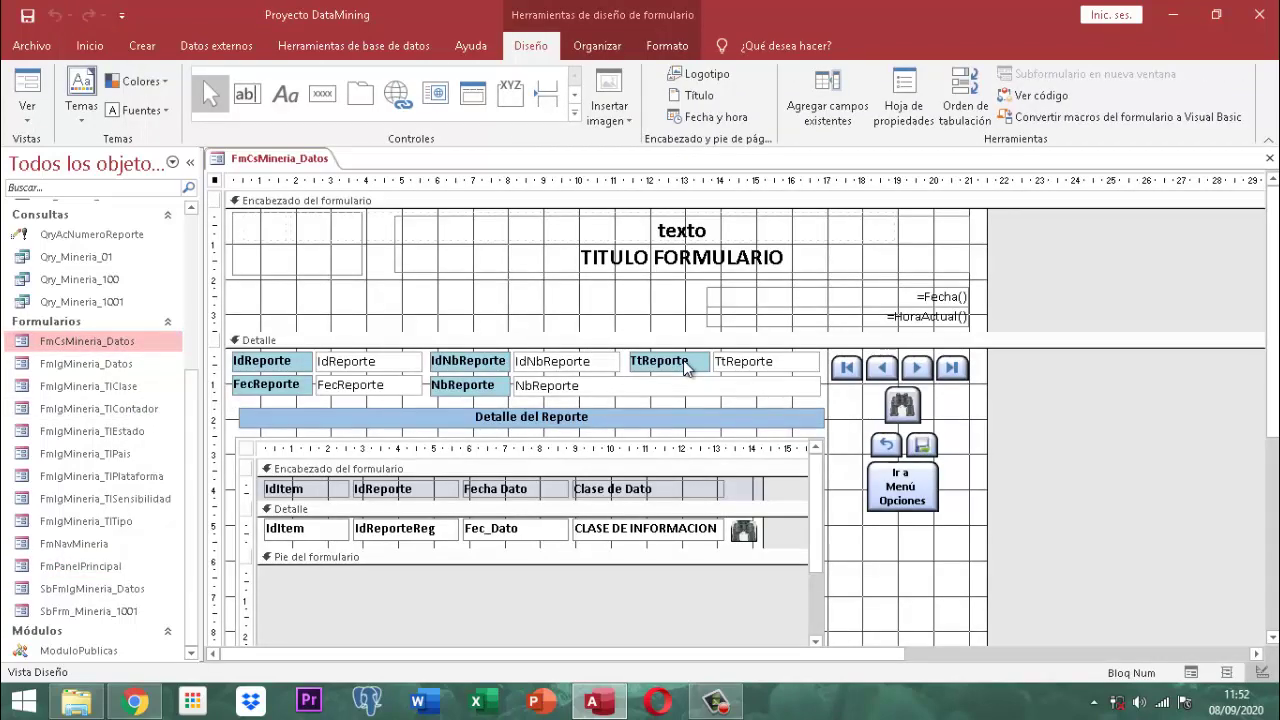
click(737, 362)
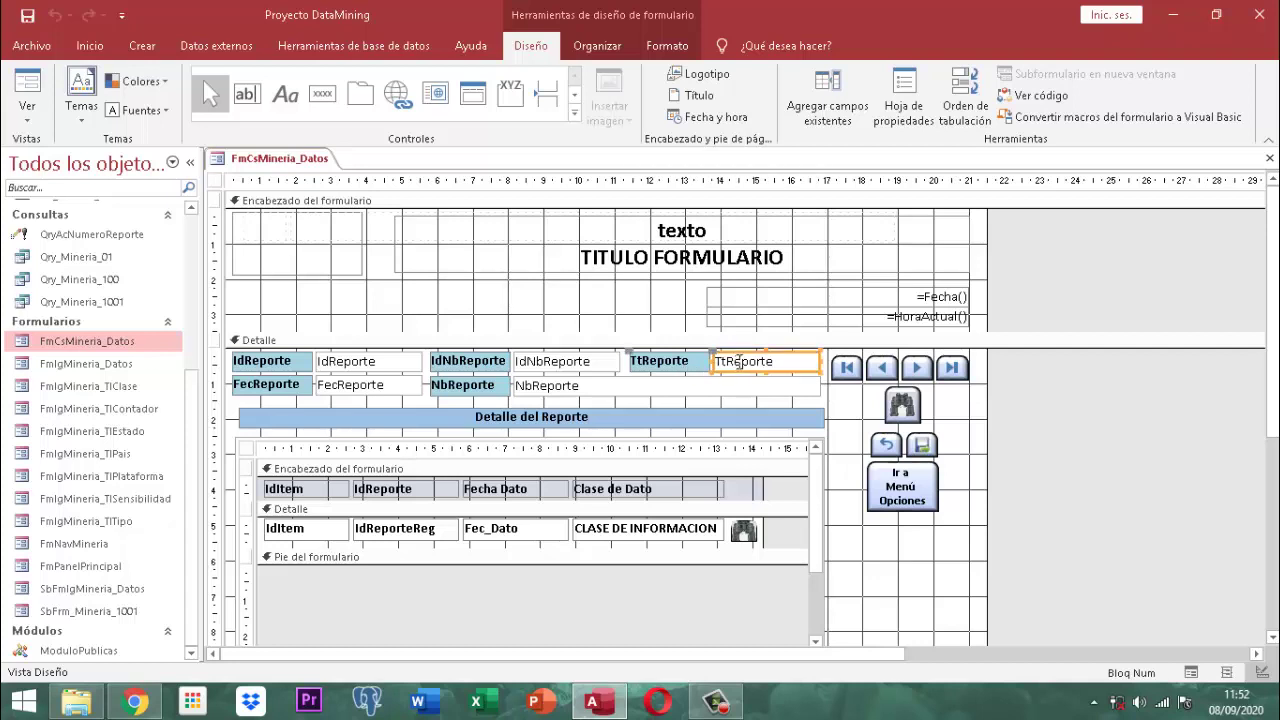
click(900, 103)
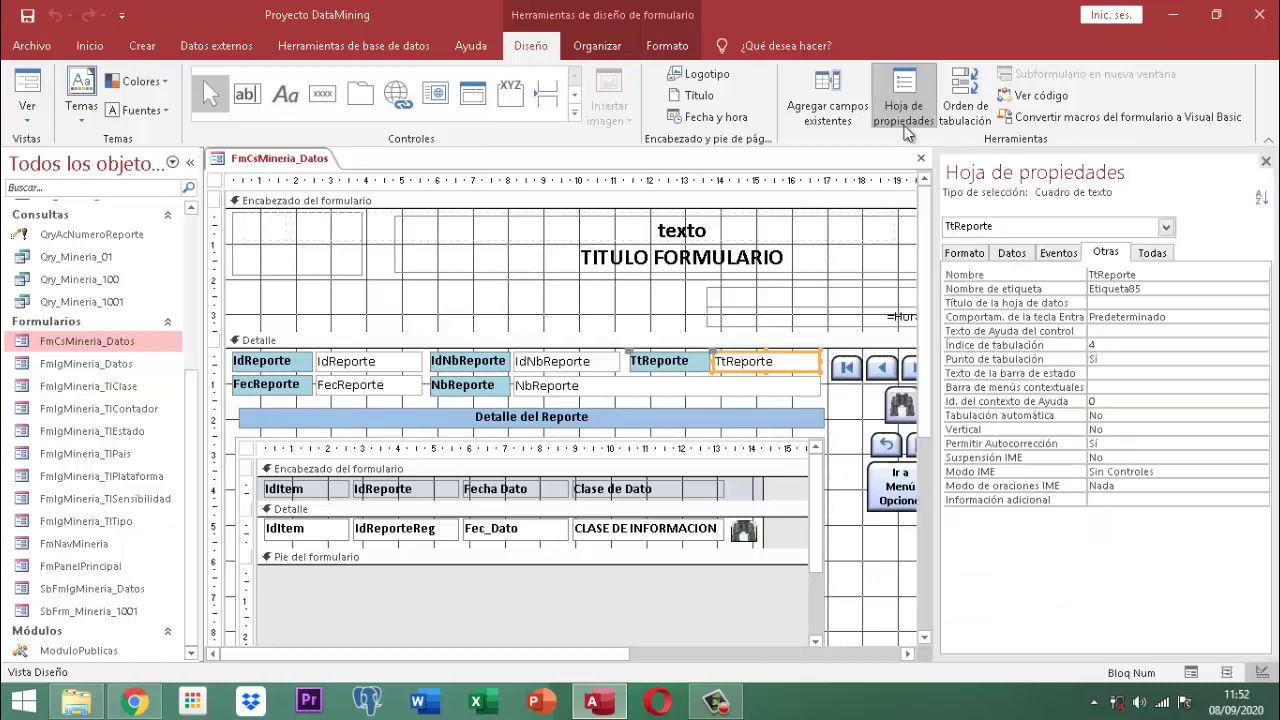
click(966, 253)
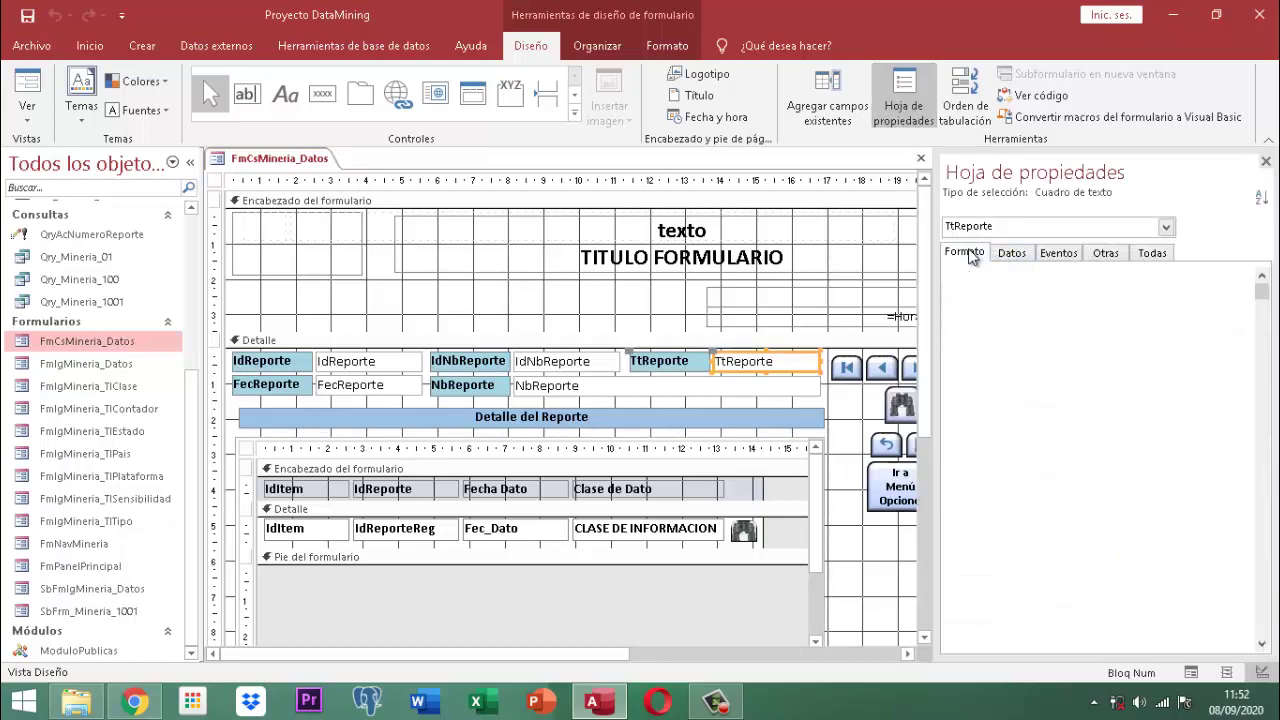
click(1145, 303)
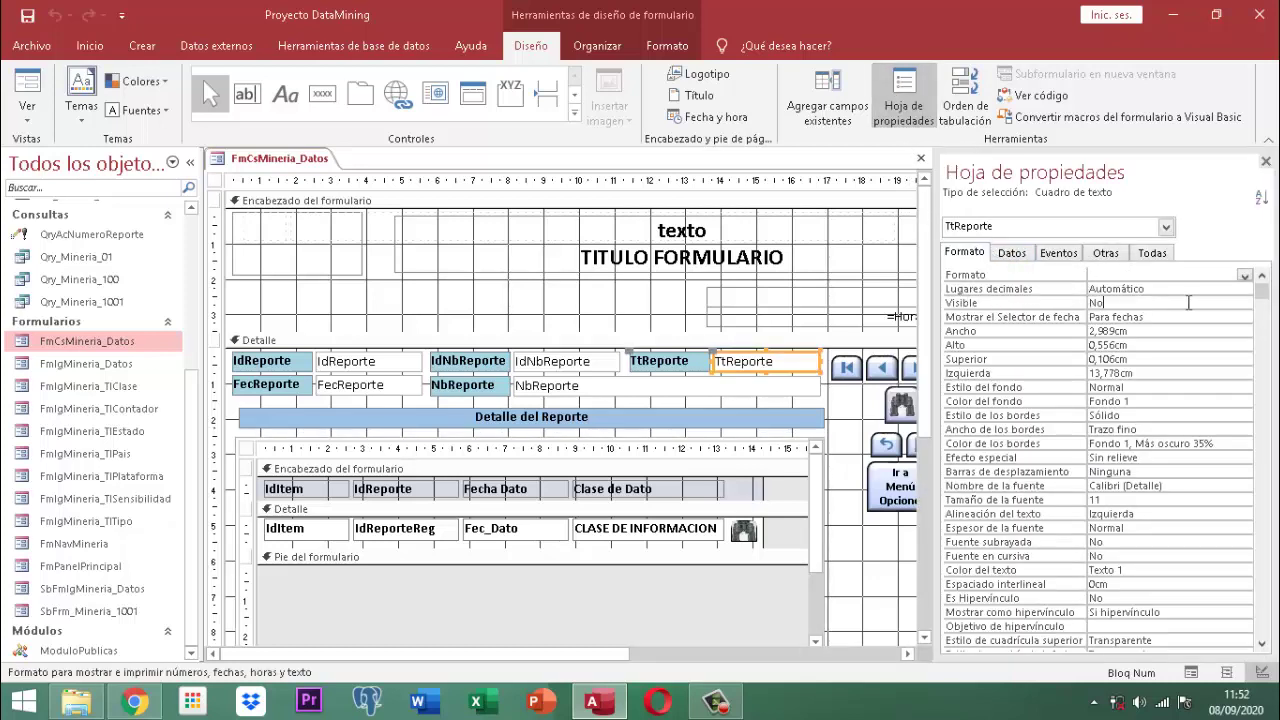
click(1244, 304)
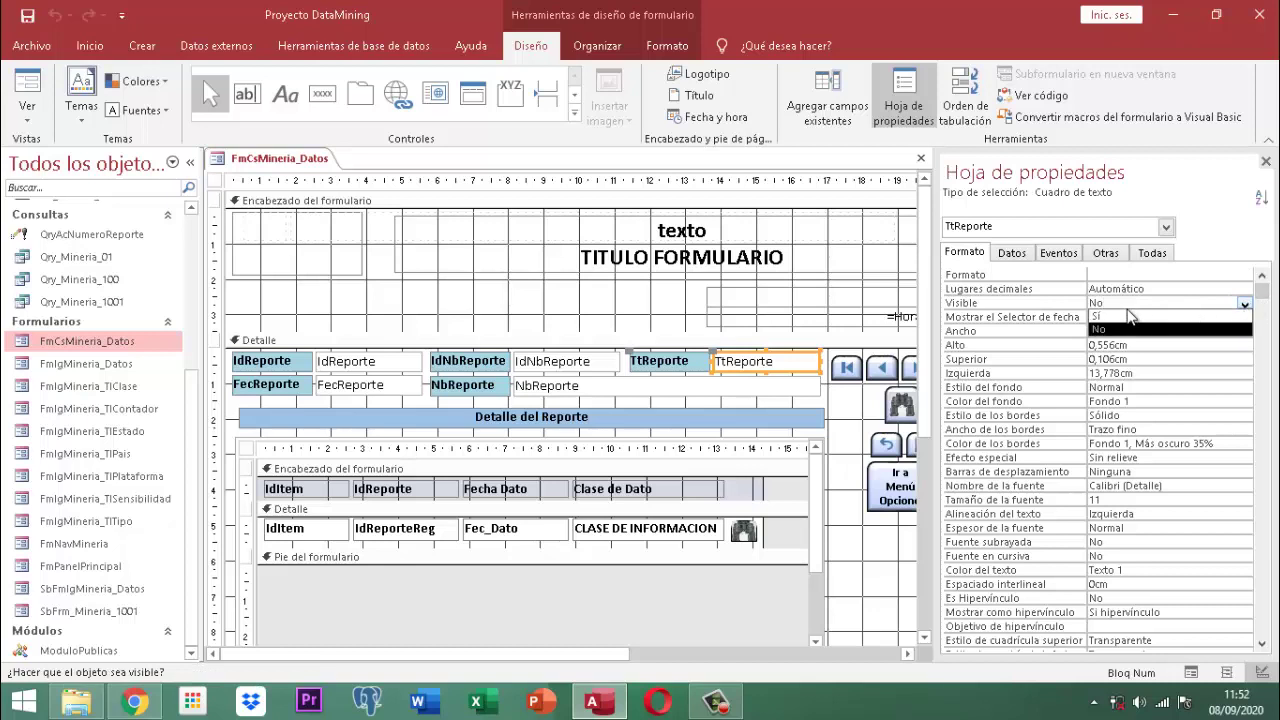
click(1097, 318)
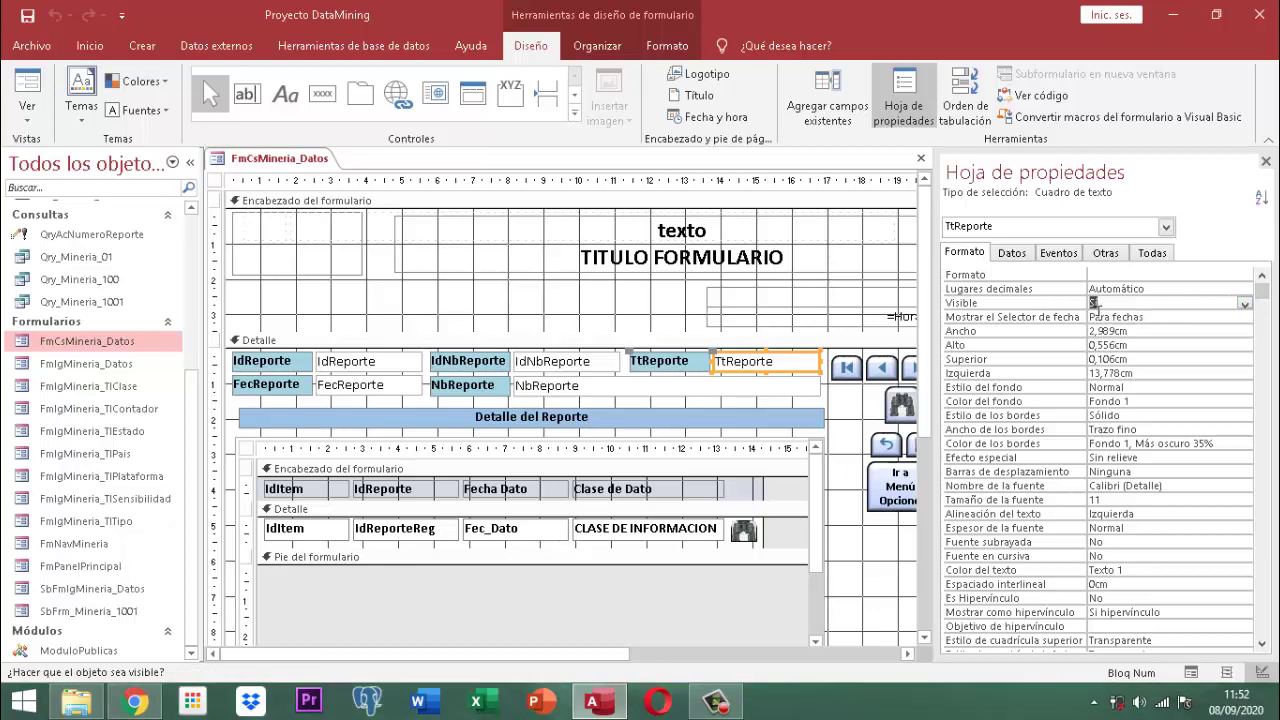
Step: Set the Visible property of the TtReporte label to Sí and close the property sheet
click(665, 366)
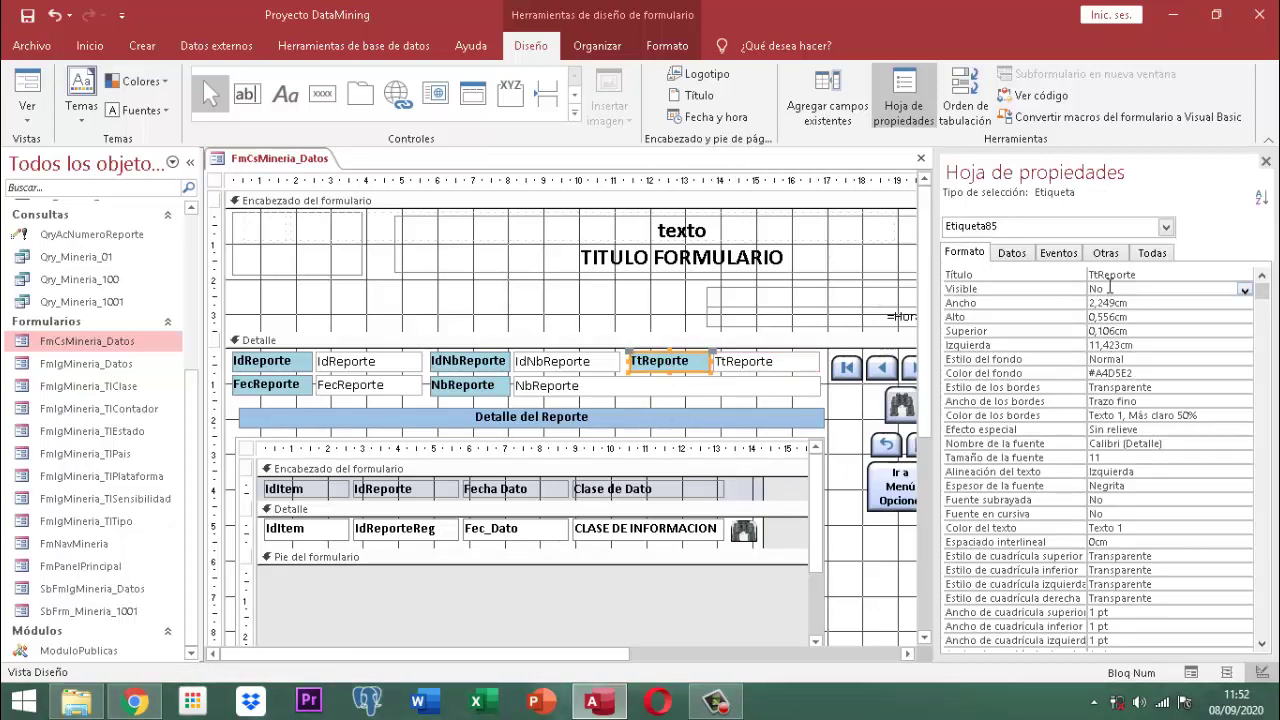
click(1245, 290)
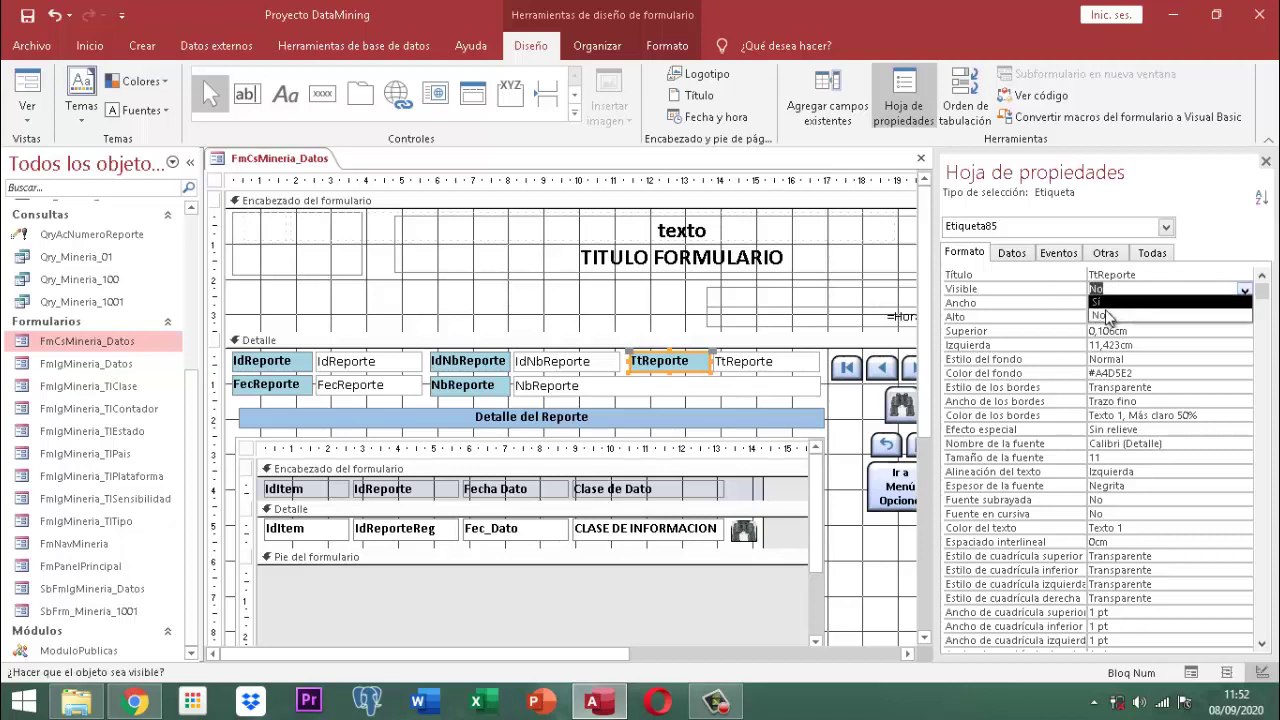
click(1099, 303)
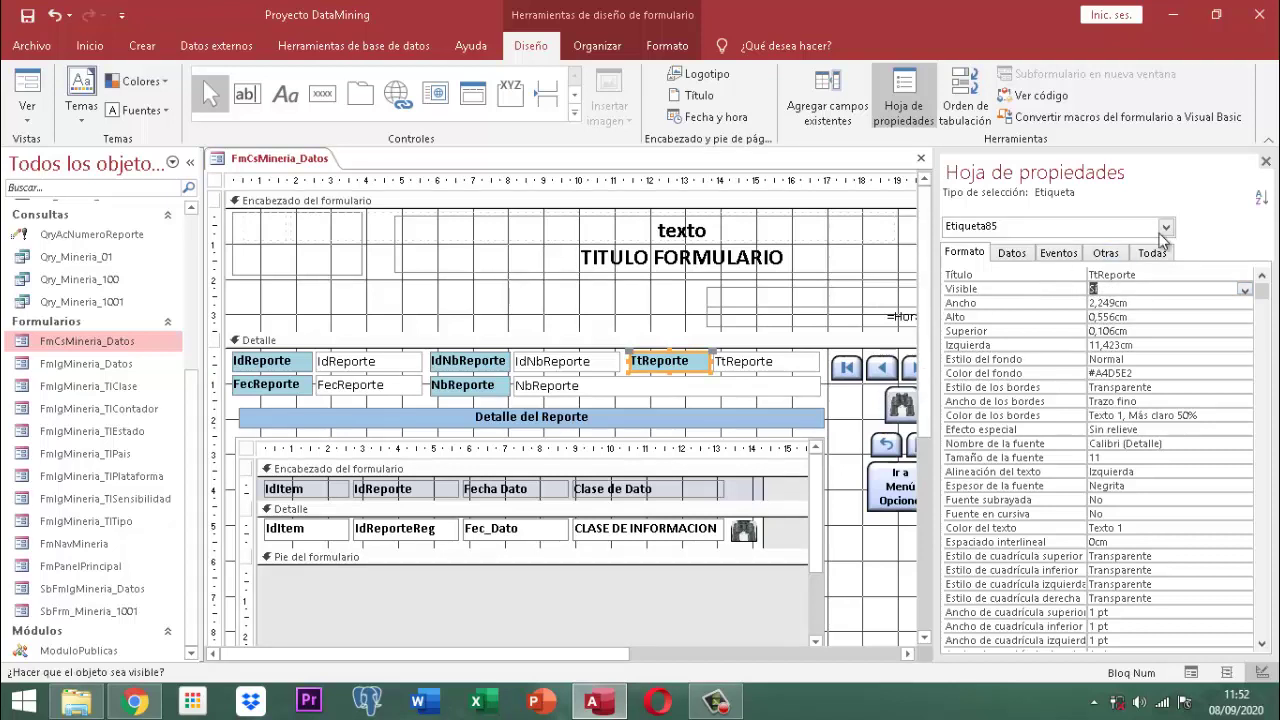
click(1266, 161)
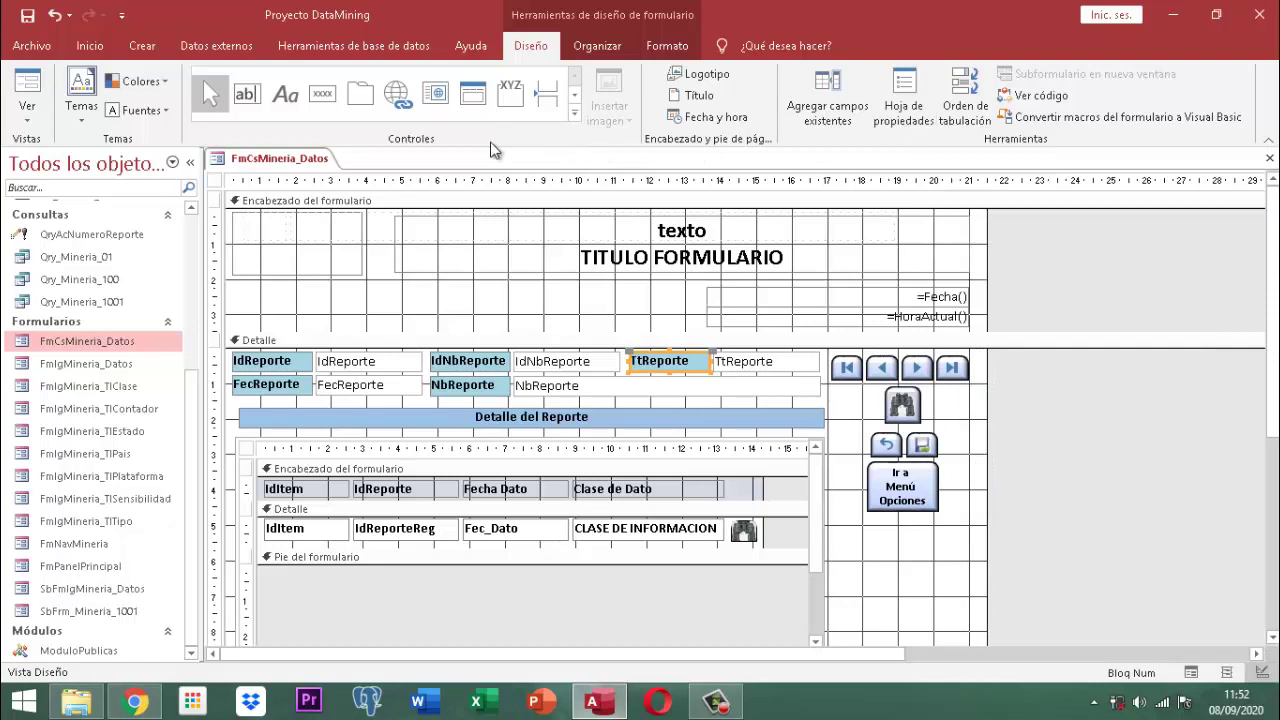
Step: Right-align the text of the TtReporte text box in the Detalle section
click(776, 363)
click(676, 46)
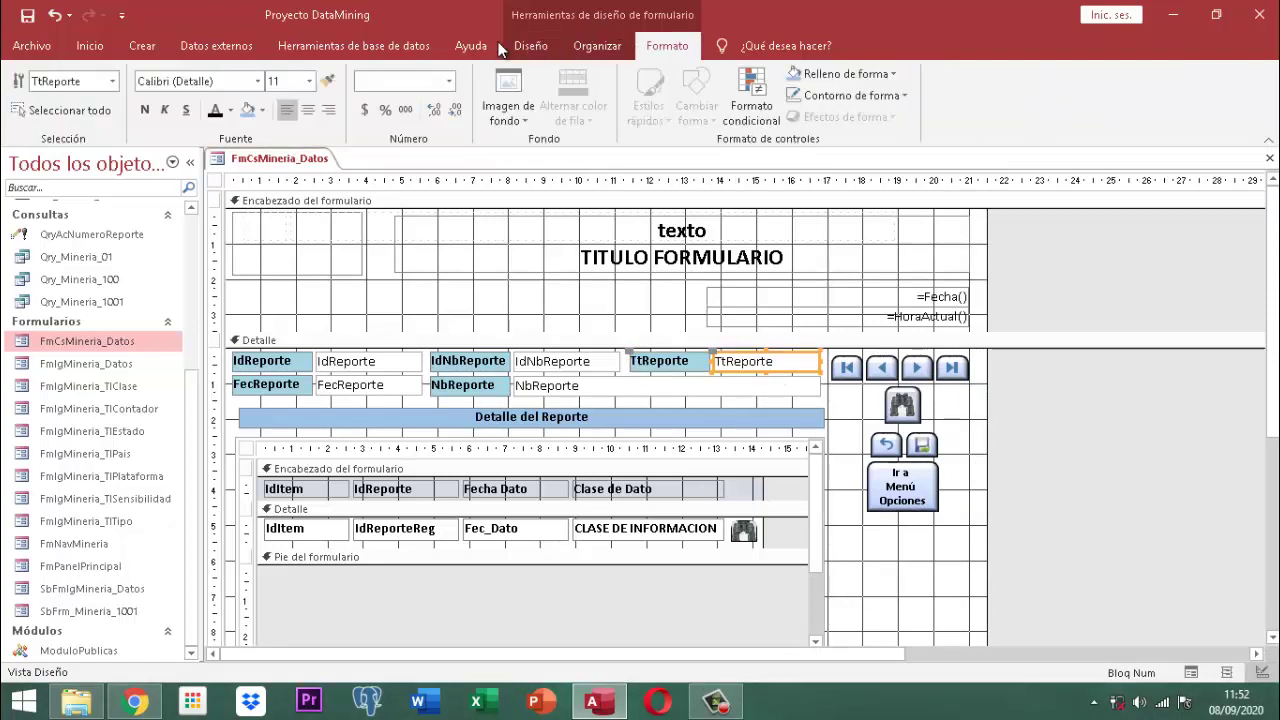
click(327, 110)
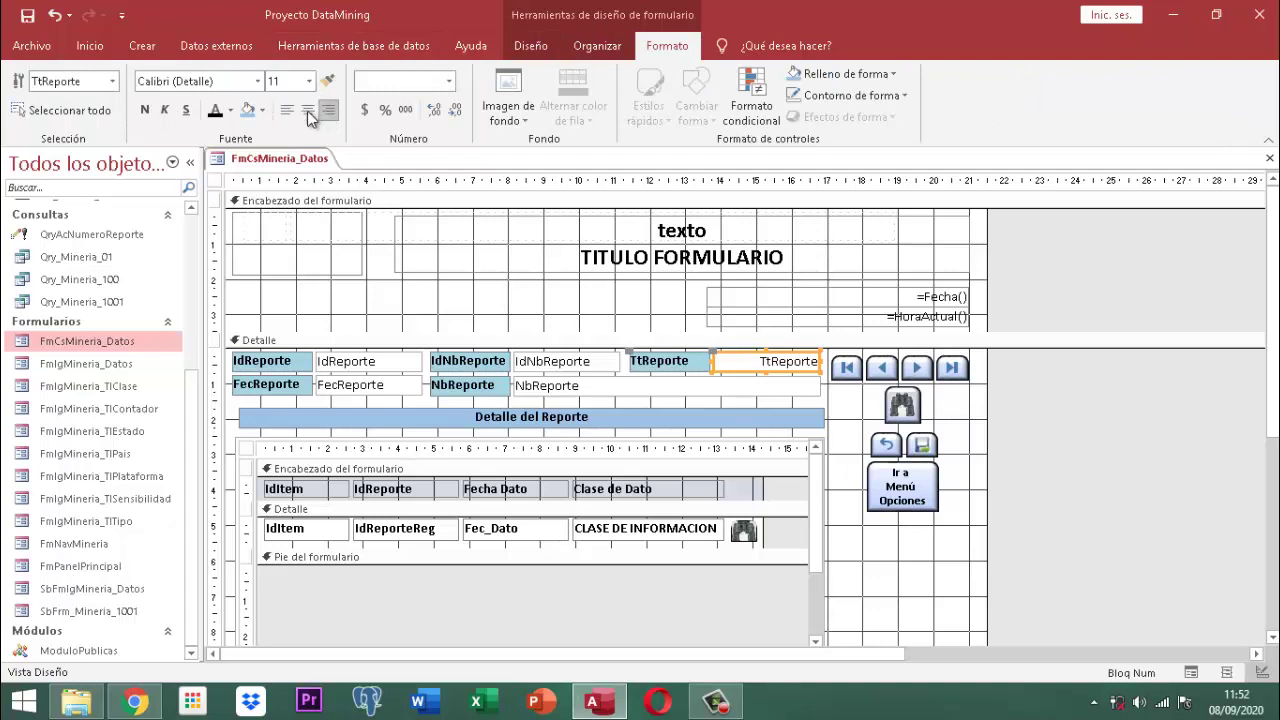
Step: Save the changes to FmCsMineria_Datos and close the form
right_click(255, 165)
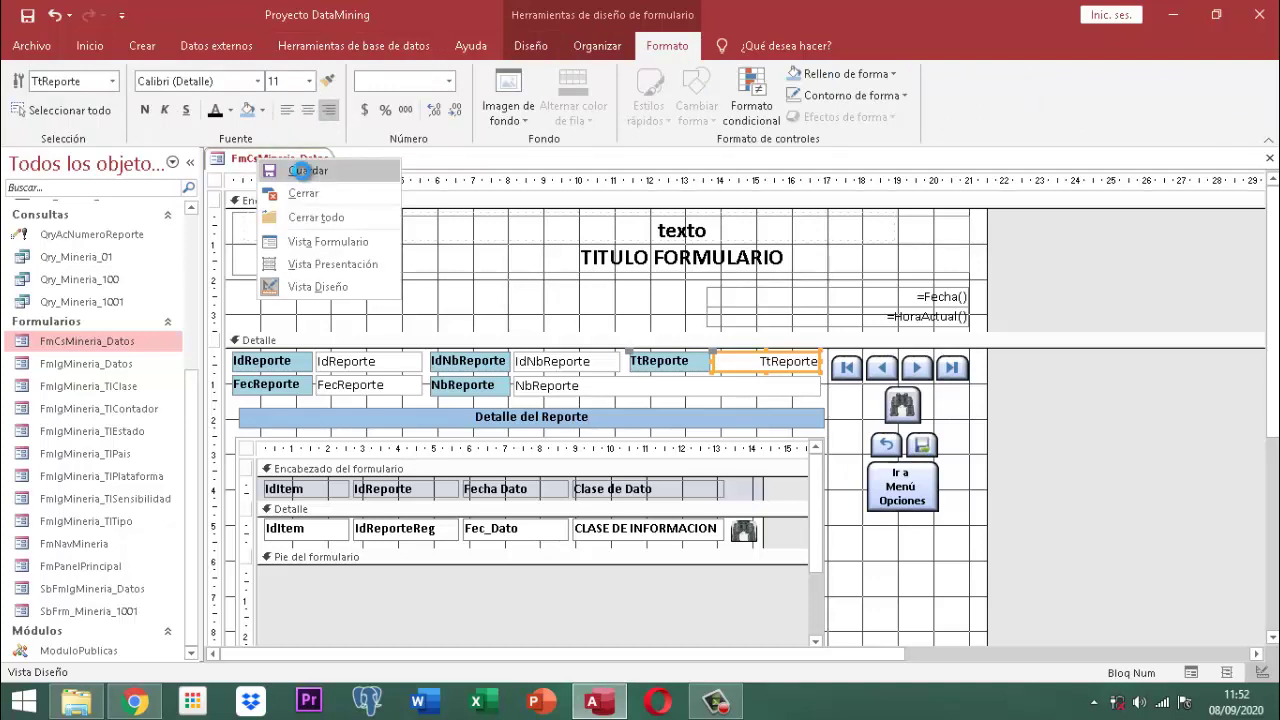
right_click(300, 166)
click(342, 197)
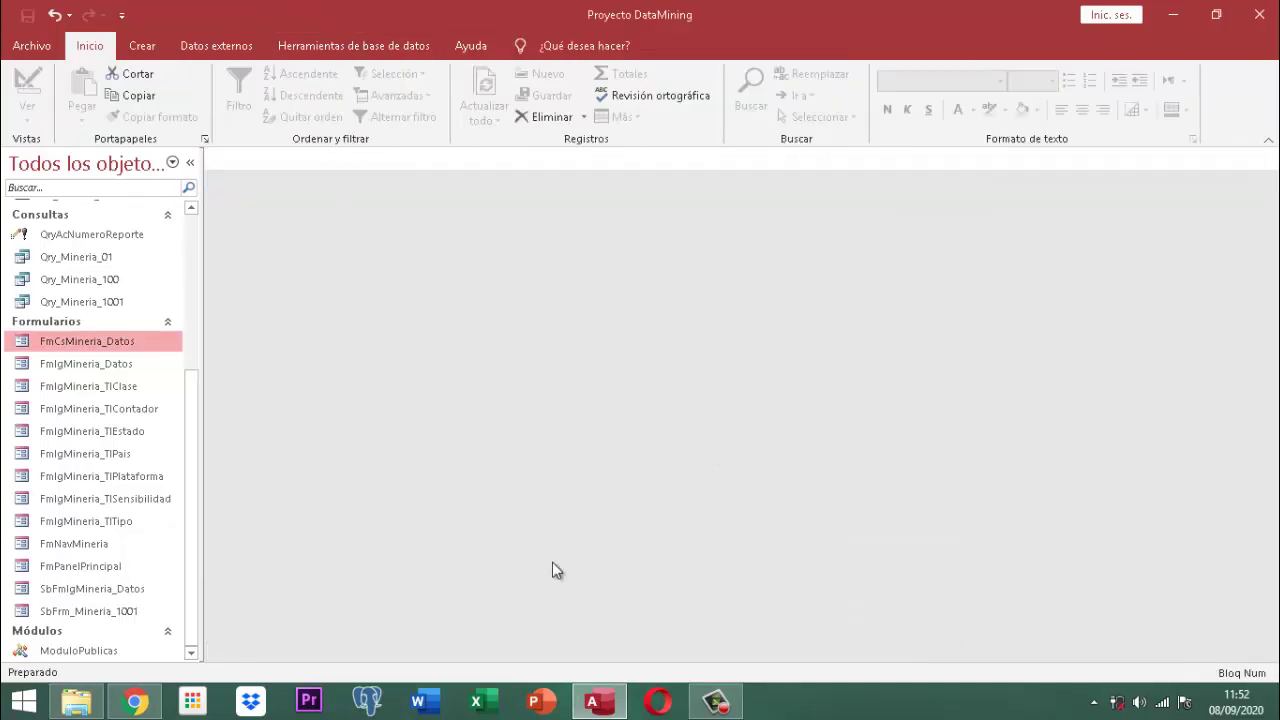
Step: Open FmPanelPrincipal and run the DATOS query, answering No to consult reports only
double_click(94, 566)
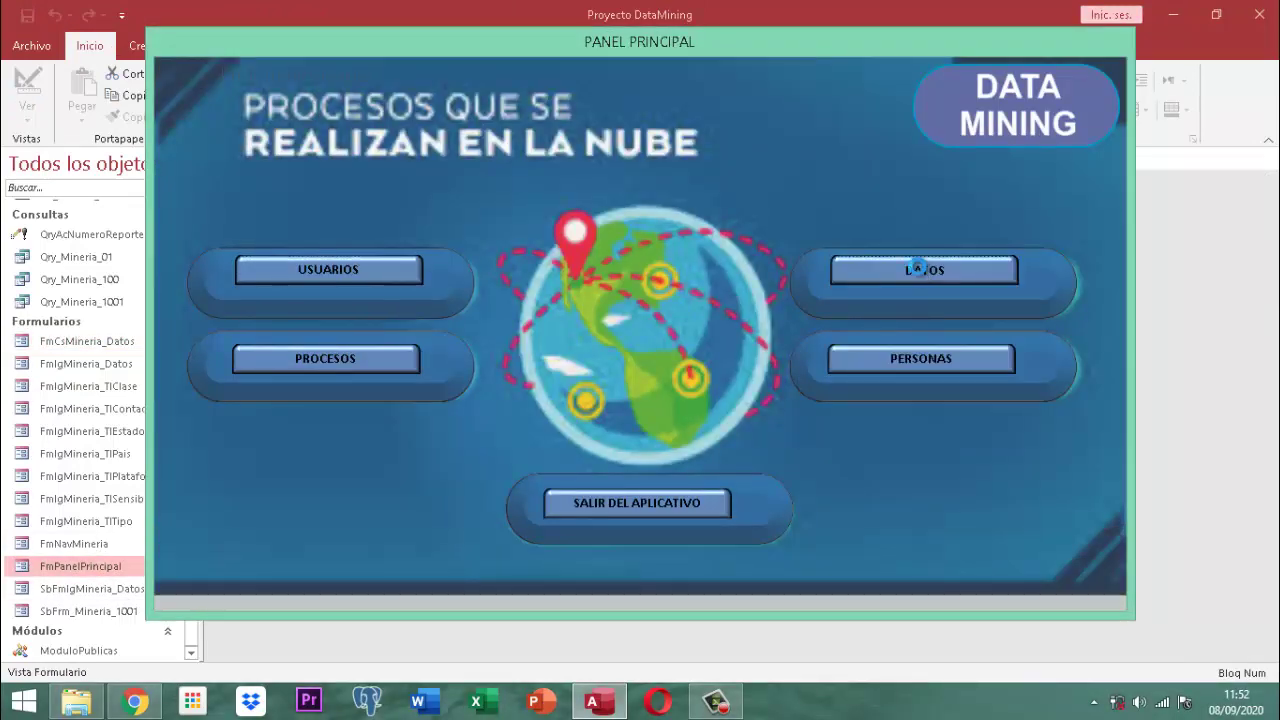
click(920, 268)
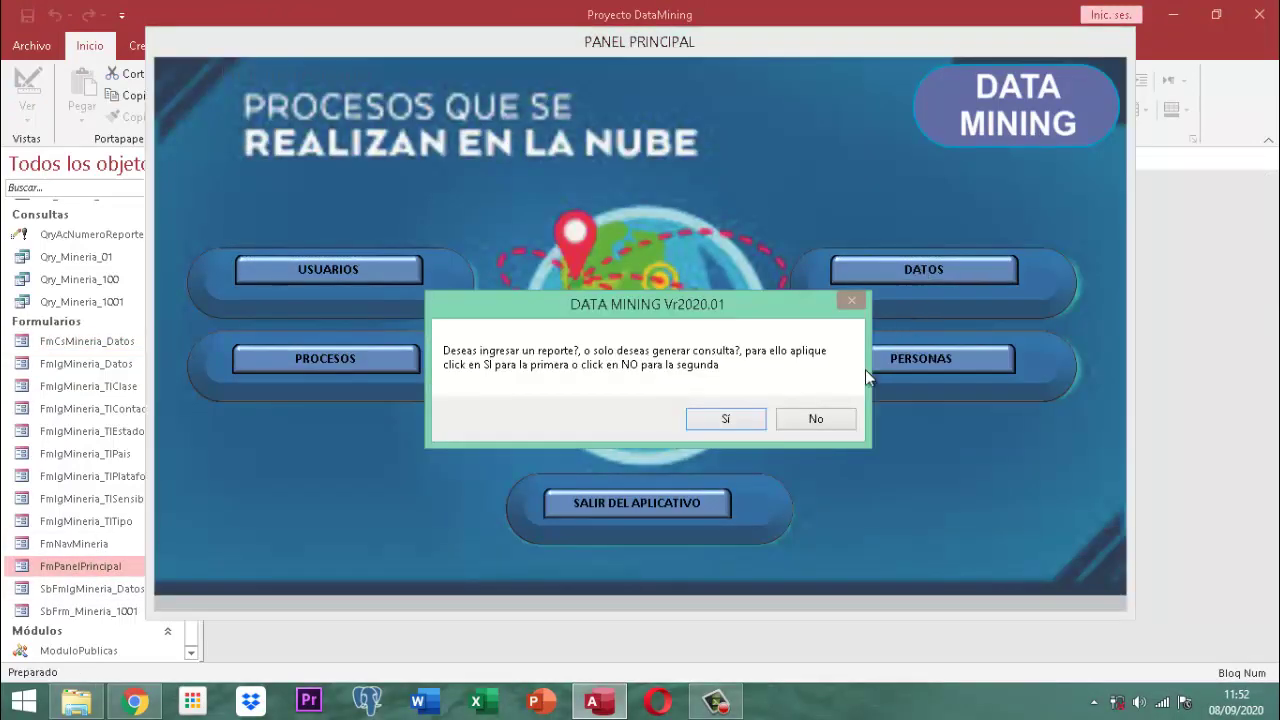
click(816, 419)
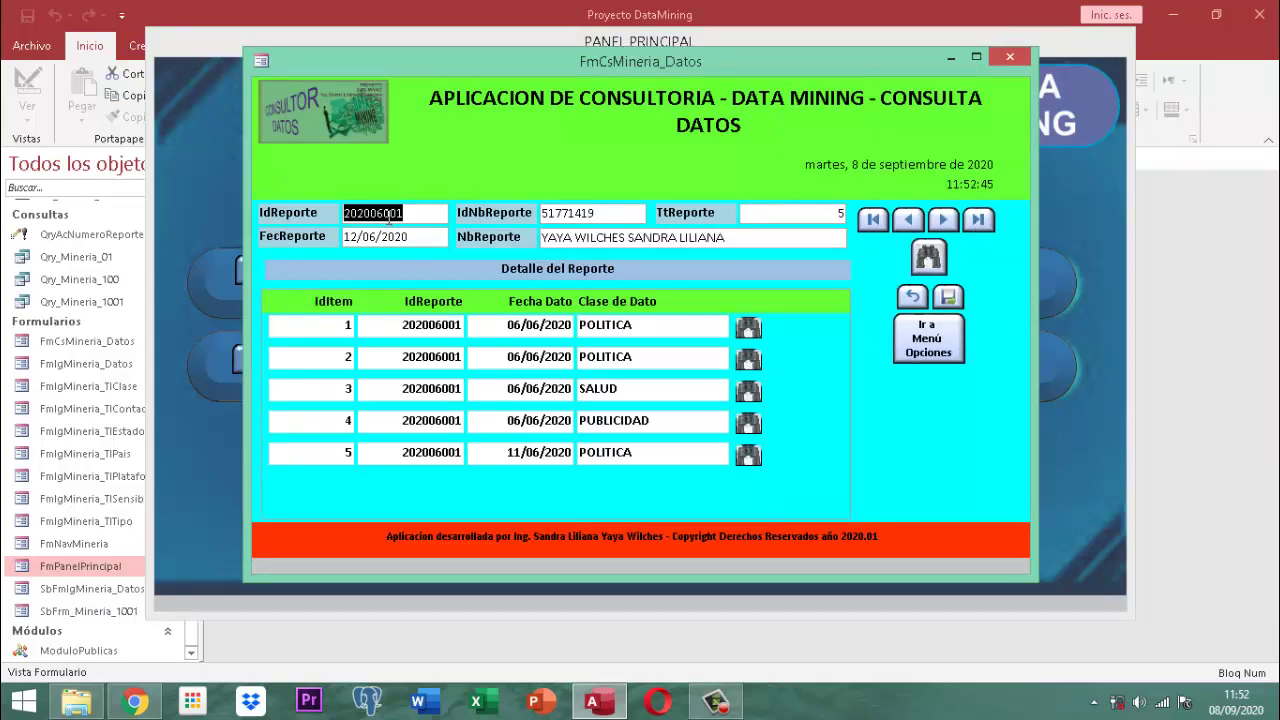
Step: Step through the reports to IdReporte 202006005 and examine TtReporte and all of its detail rows
click(943, 220)
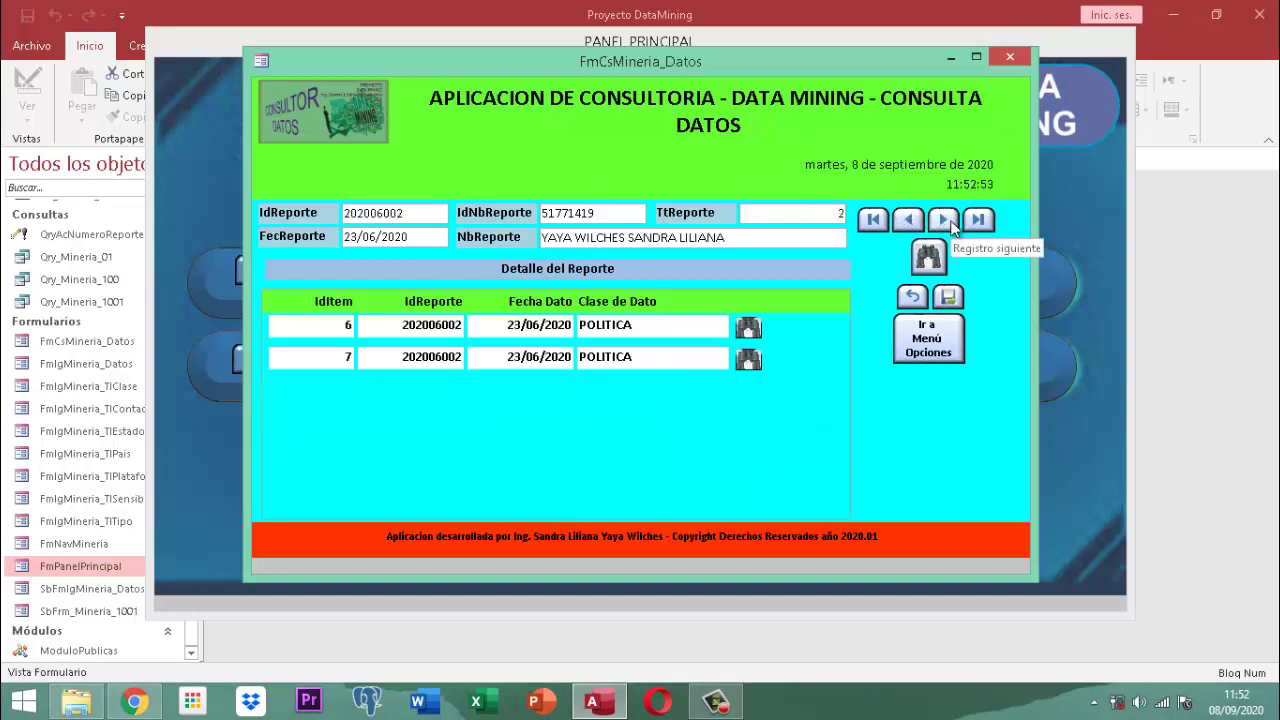
click(943, 220)
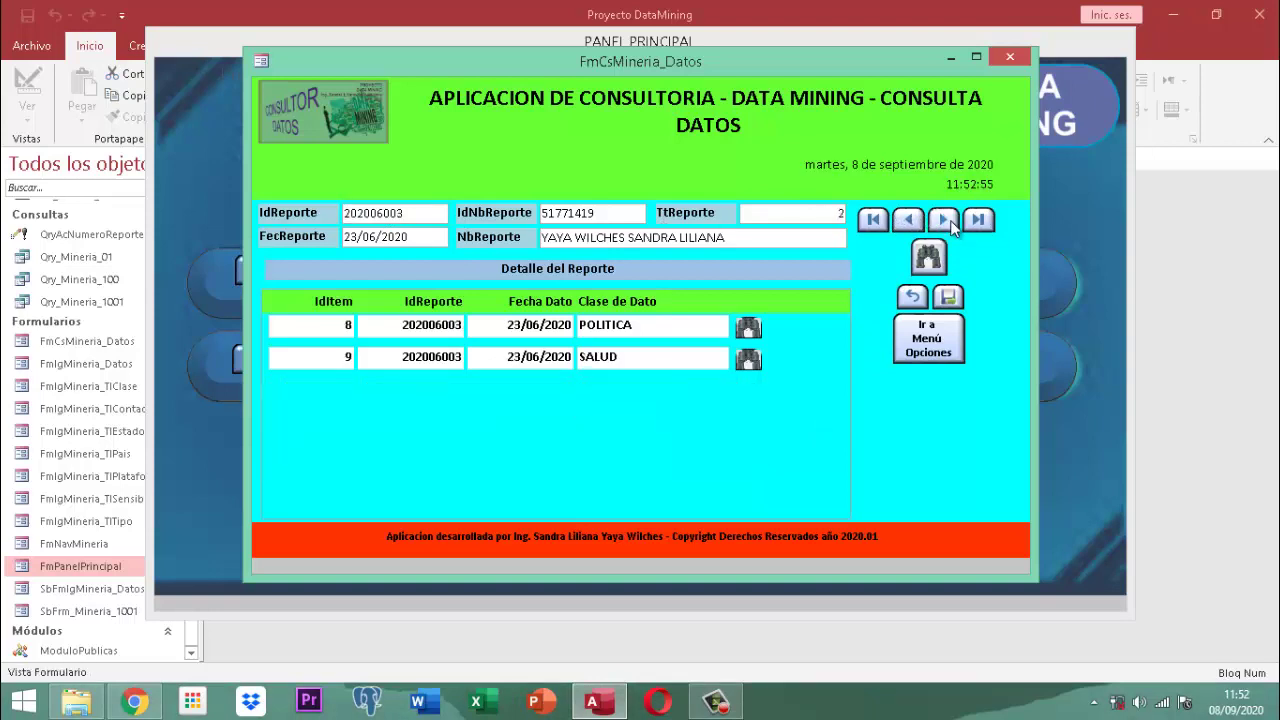
click(943, 220)
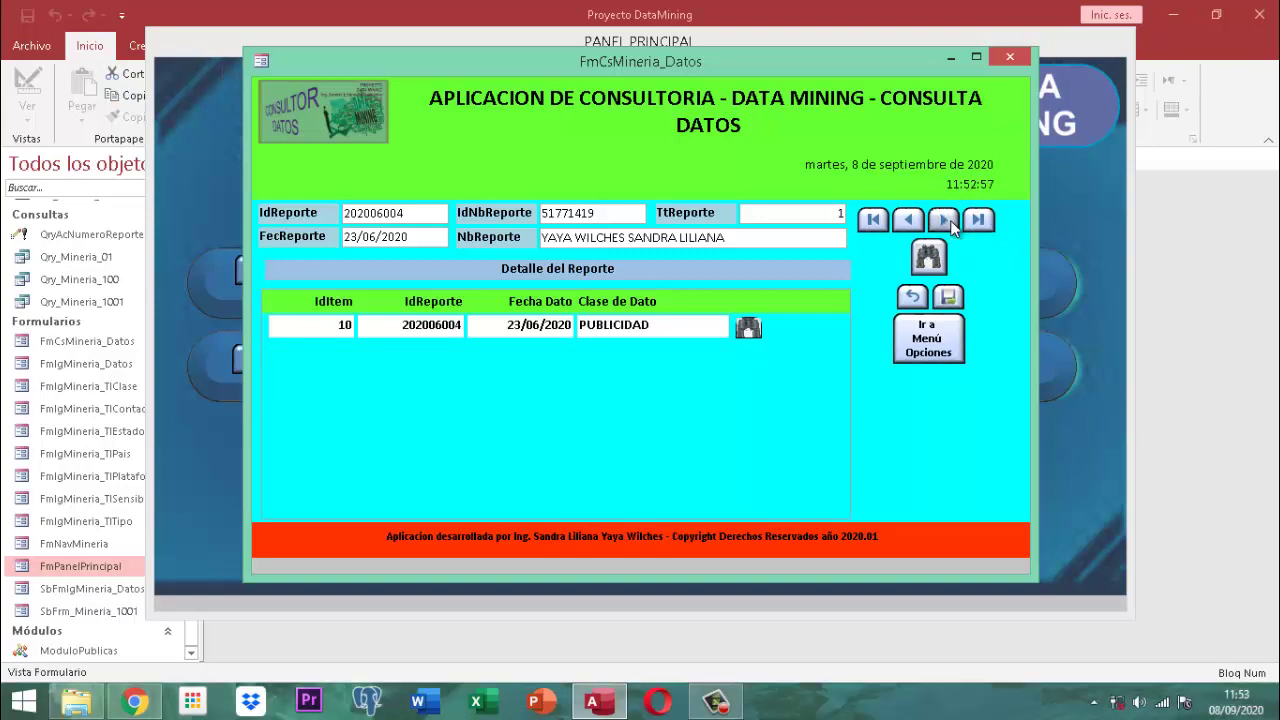
click(945, 220)
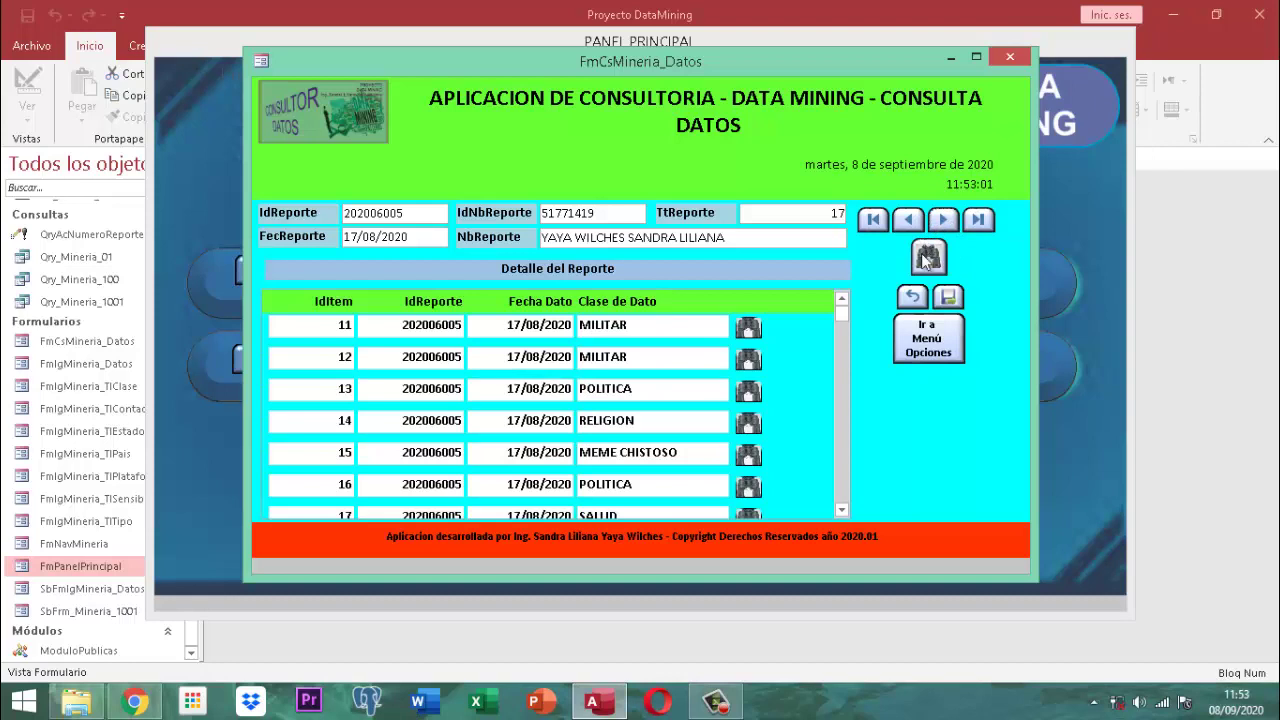
click(843, 511)
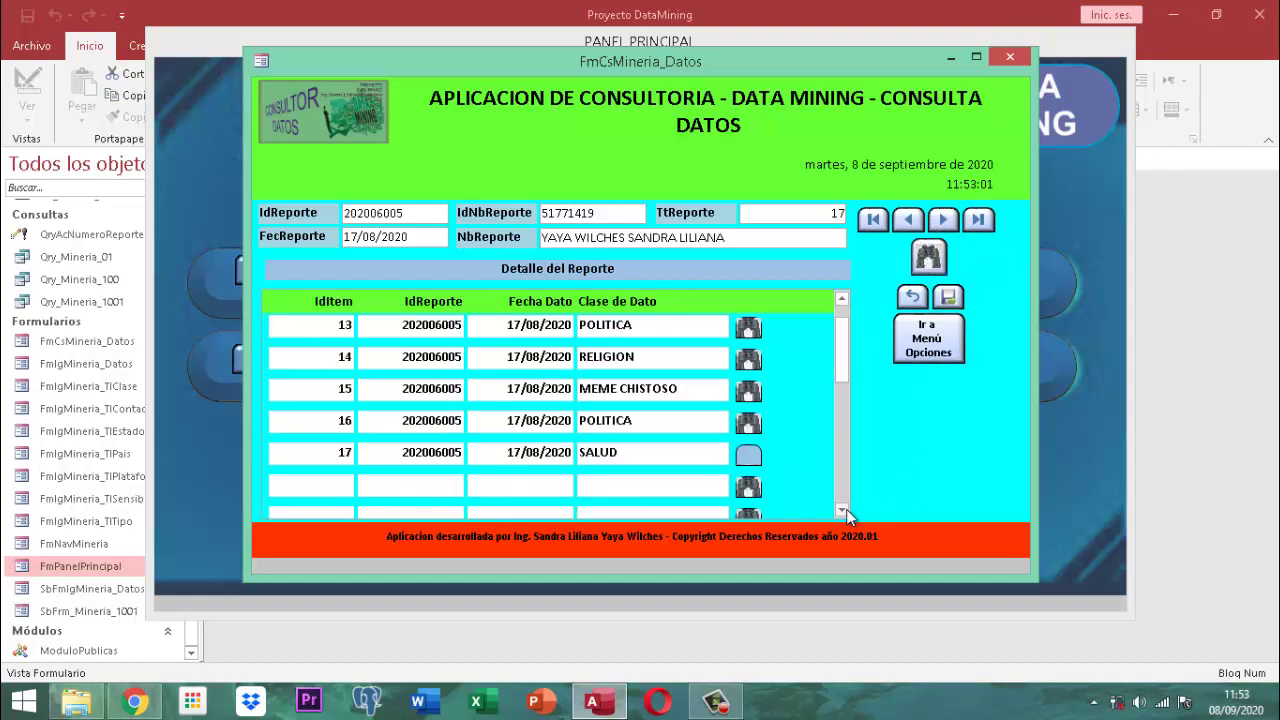
drag(843, 511, 845, 511)
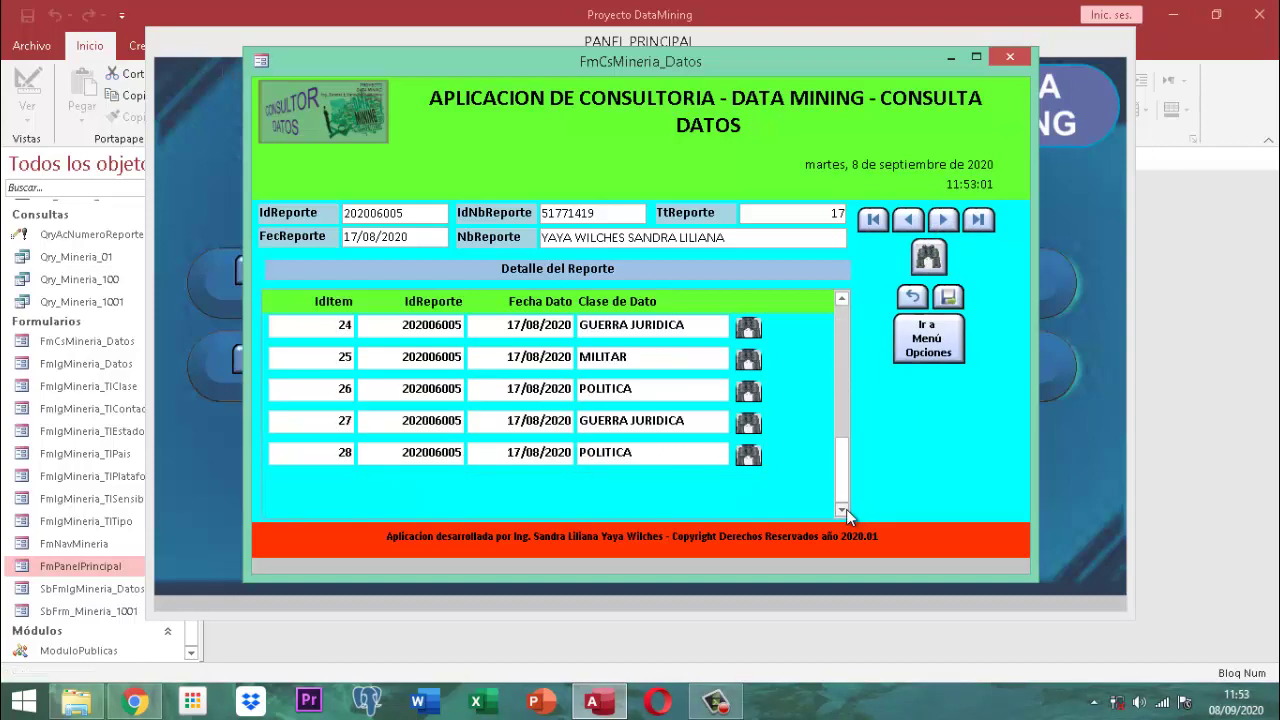
Step: Advance to report 202008003 and compare its TtReporte value with the detail rows down to the last one
click(942, 220)
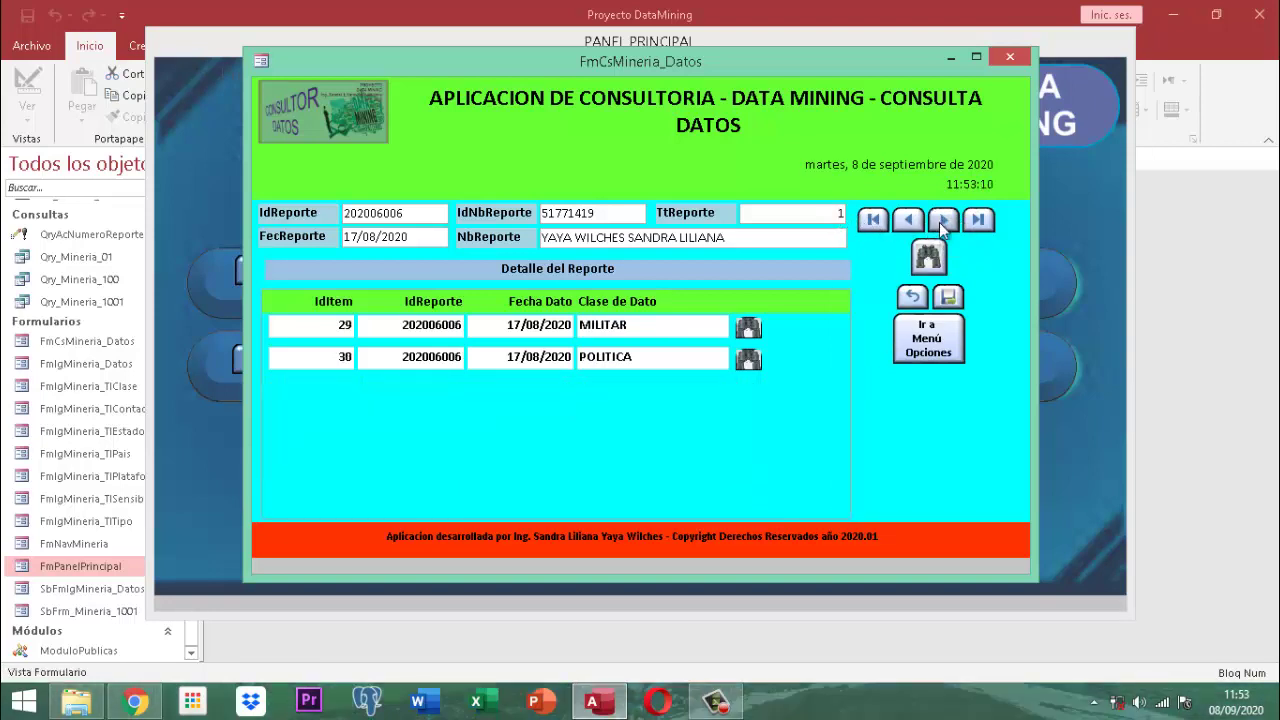
click(942, 220)
click(942, 220)
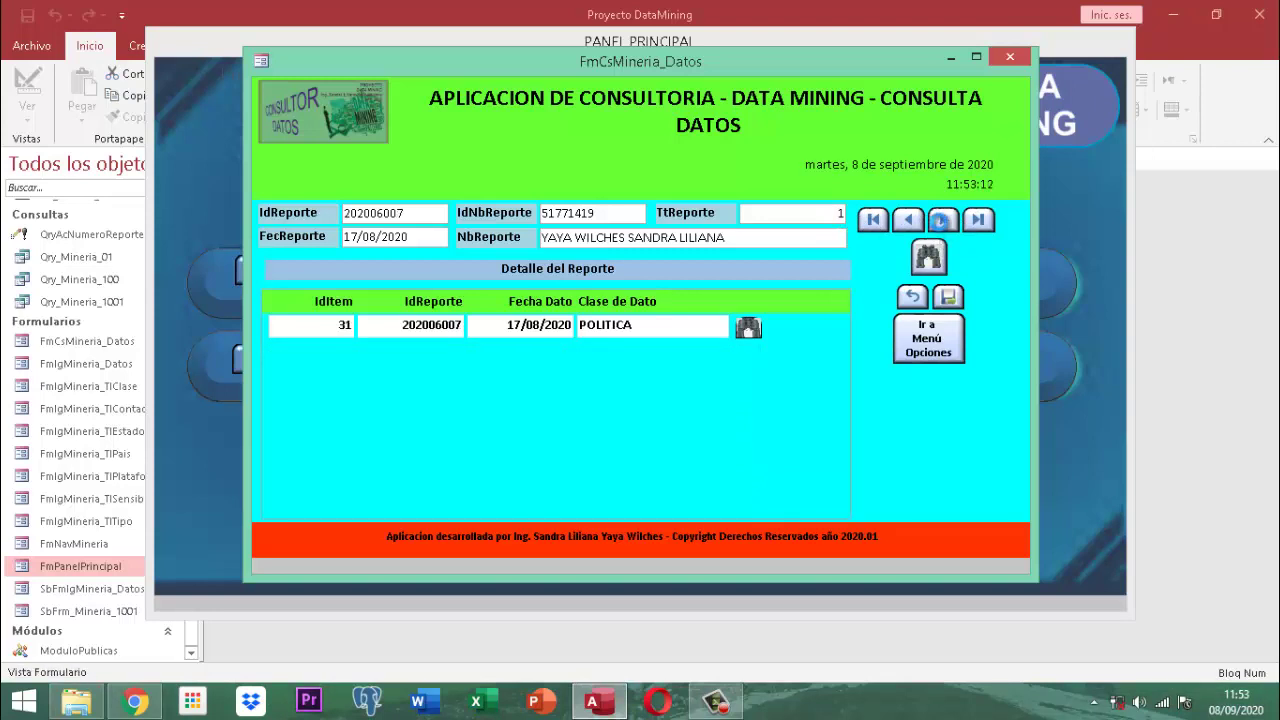
click(942, 220)
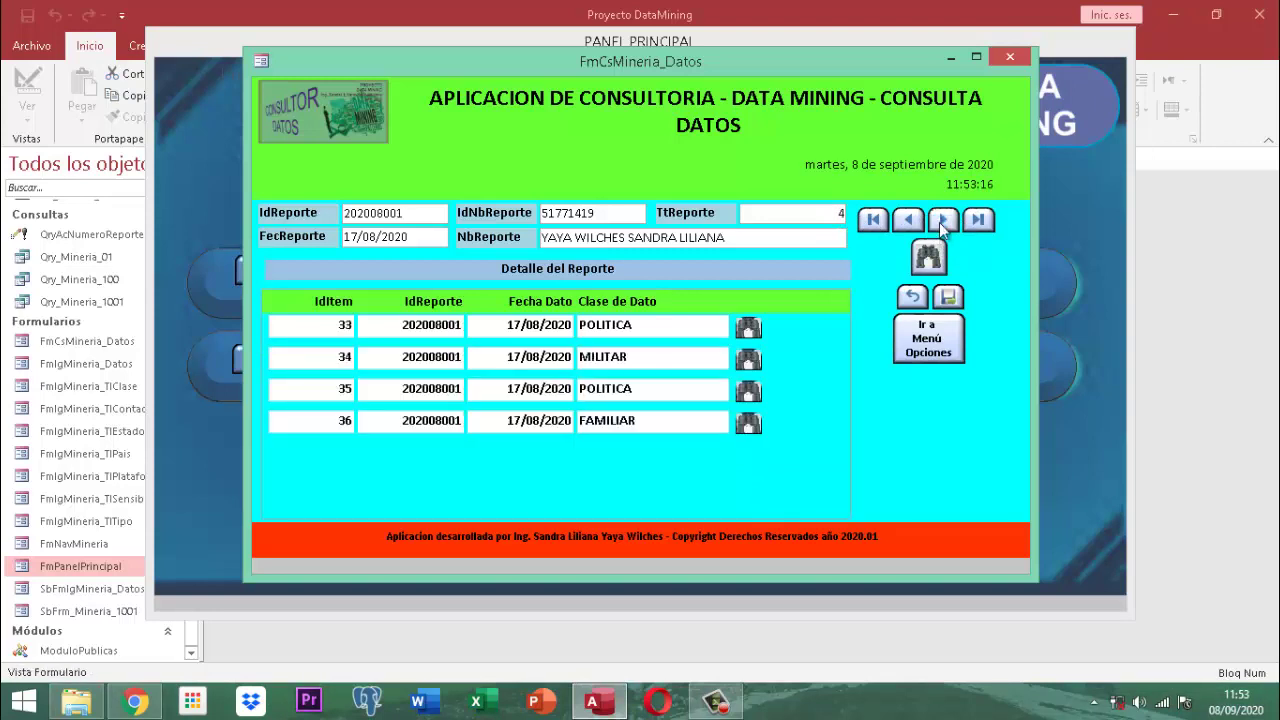
click(942, 220)
click(942, 220)
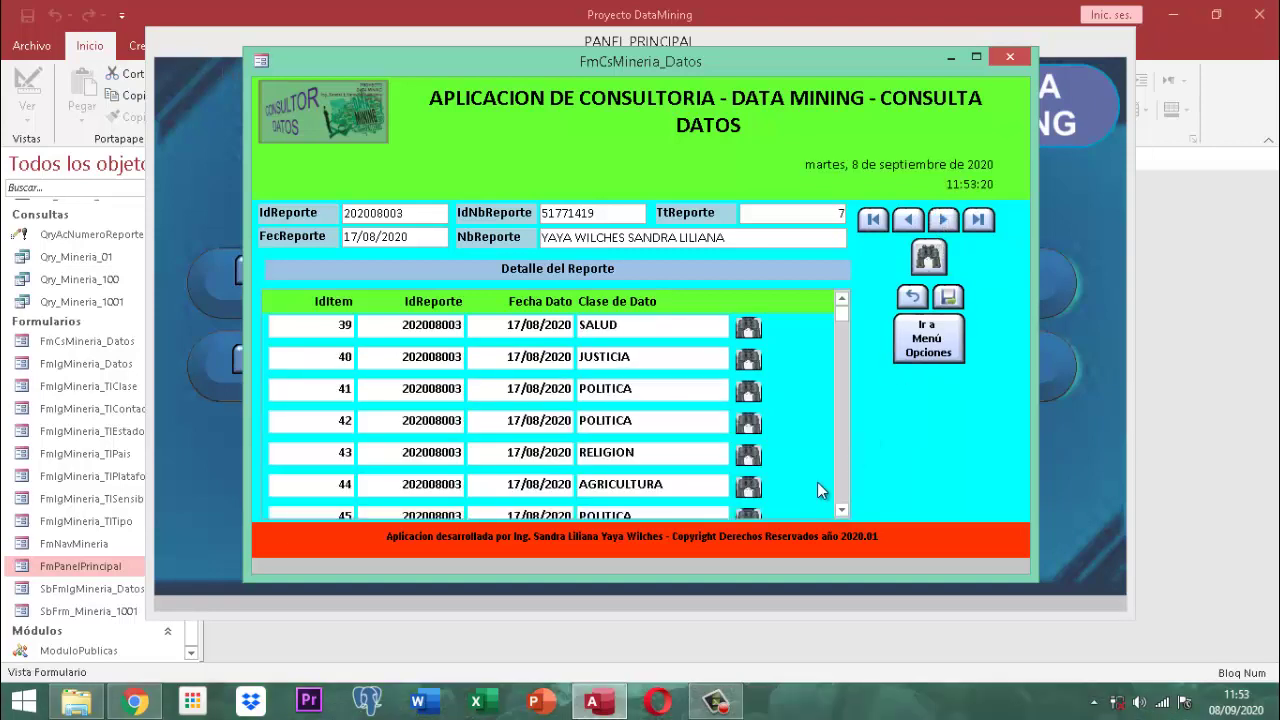
click(843, 511)
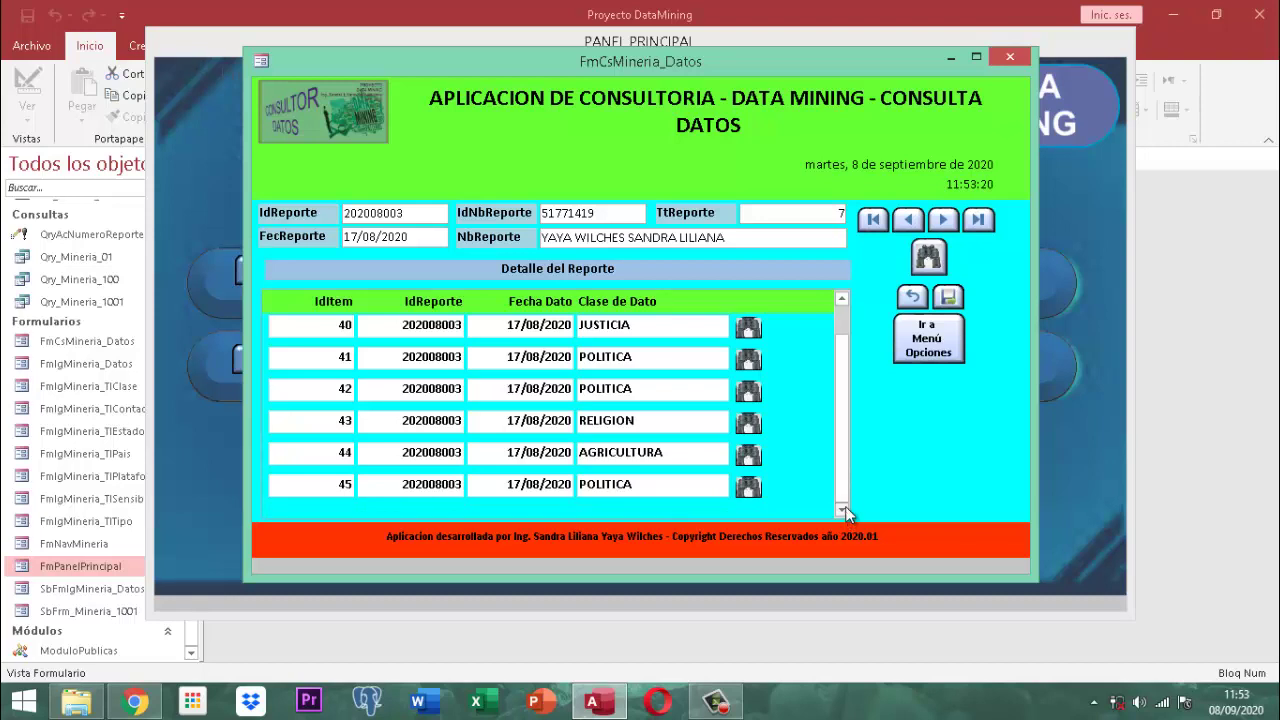
Step: Check the remaining reports, try to advance past 202008005, and return to the first report
click(943, 221)
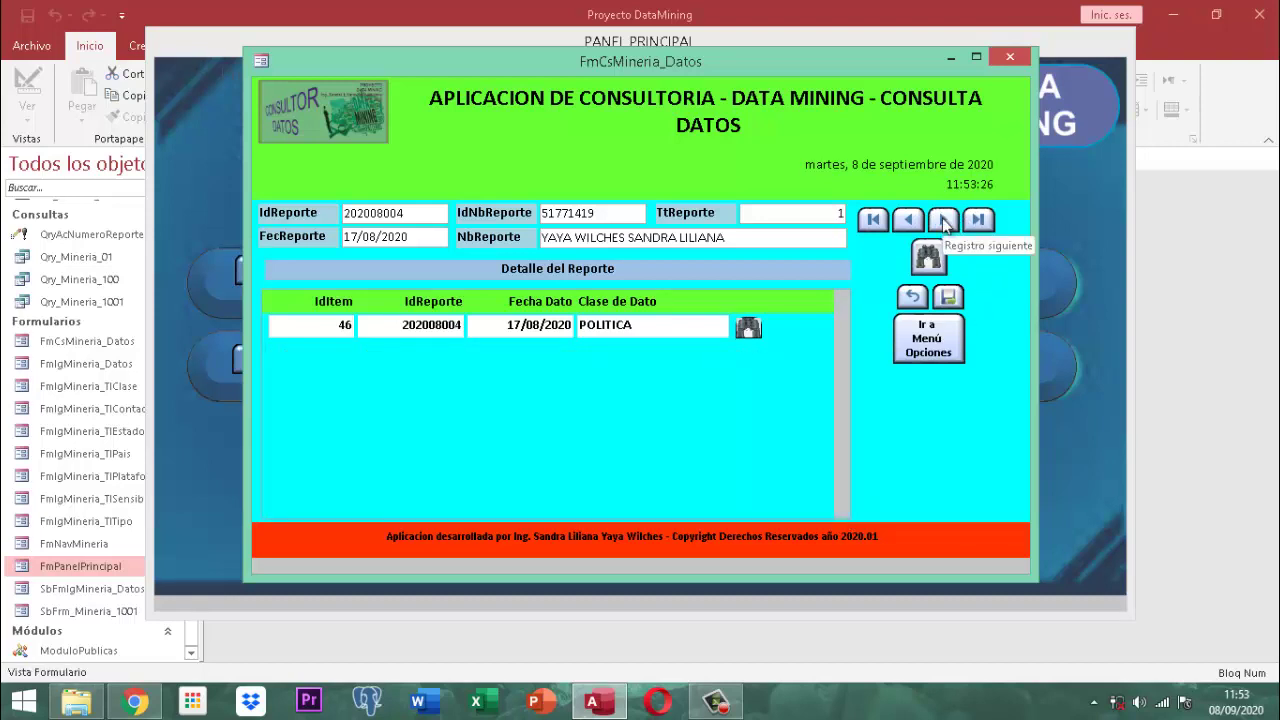
click(943, 221)
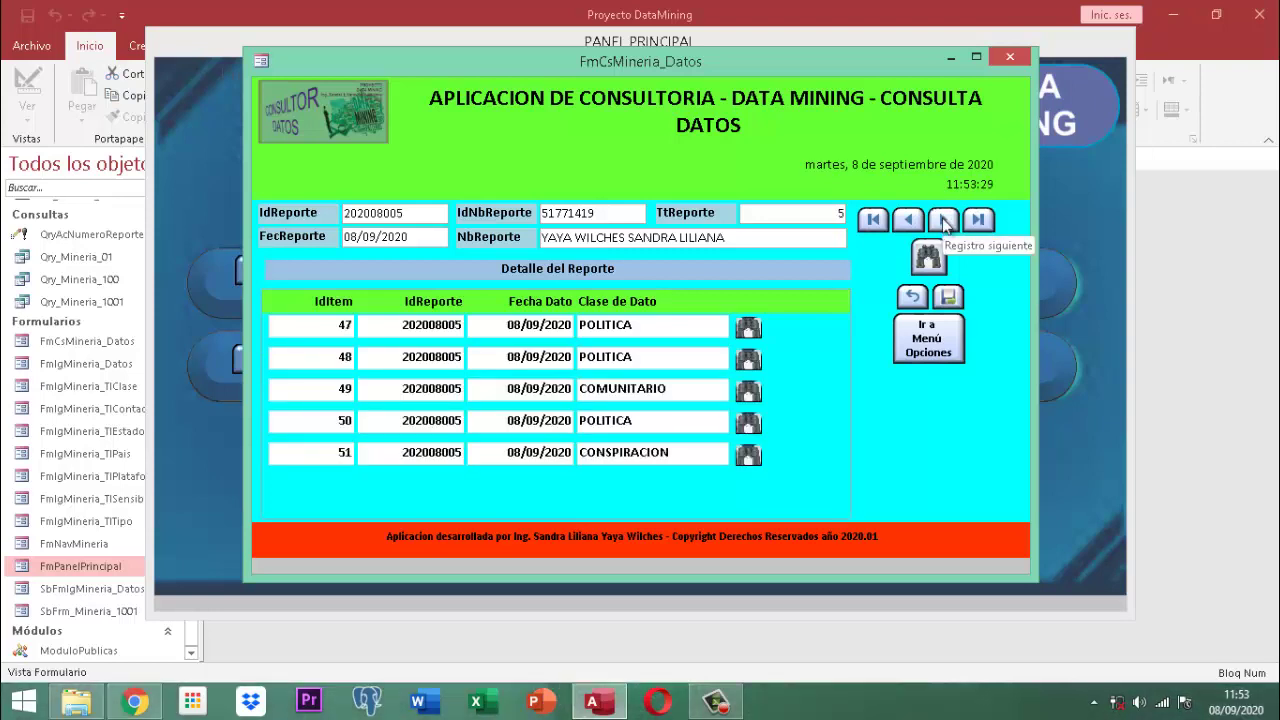
click(943, 221)
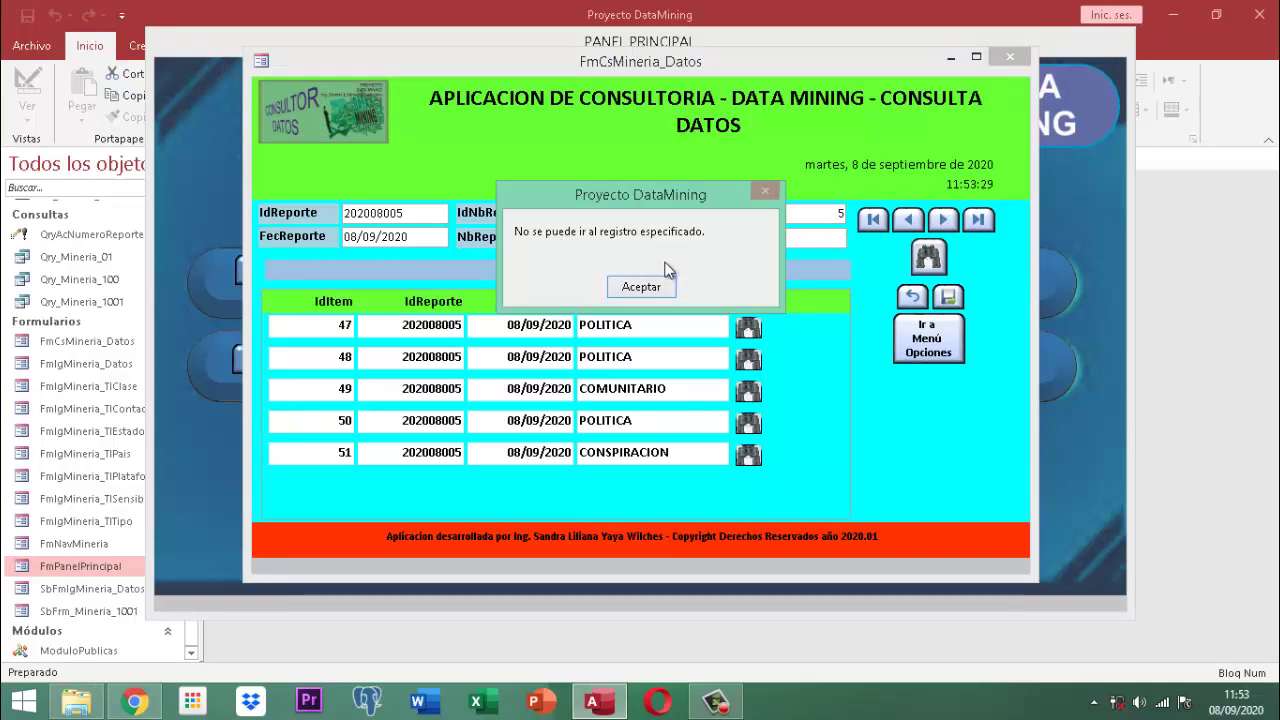
click(645, 287)
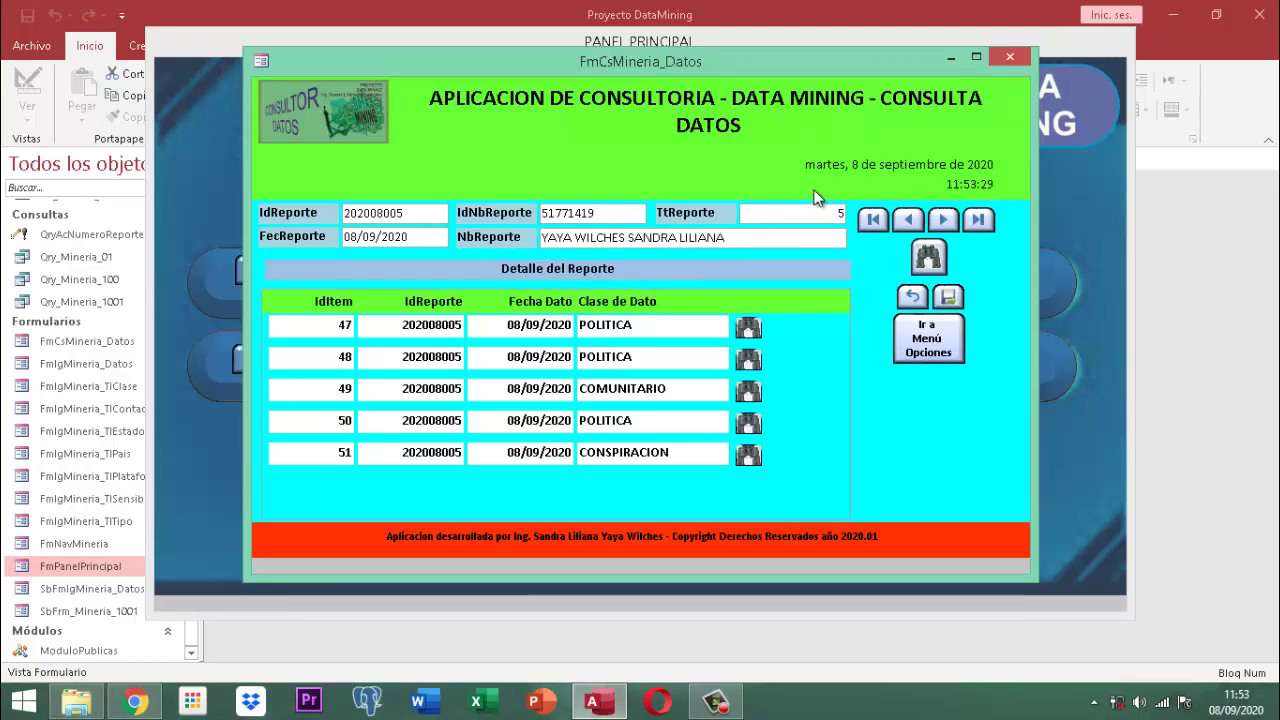
click(874, 221)
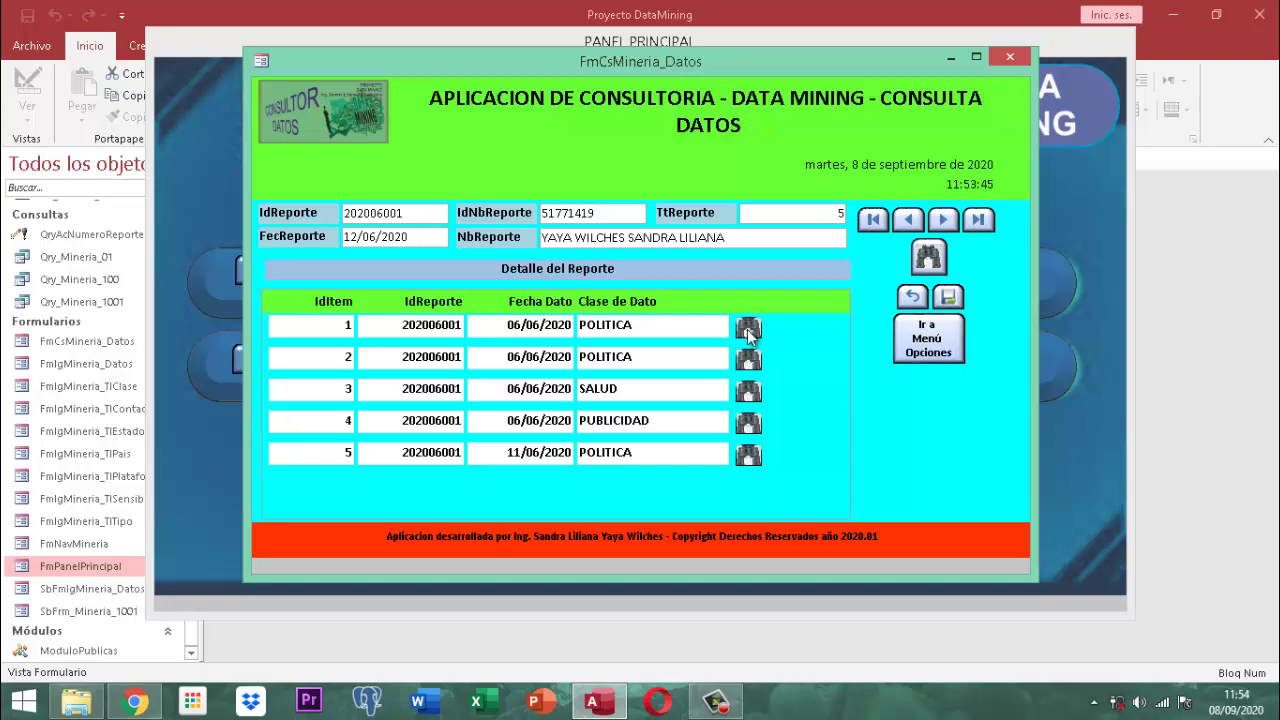
Step: Exit the application from the main panel and close the versiones Base Datos folder window
click(1010, 57)
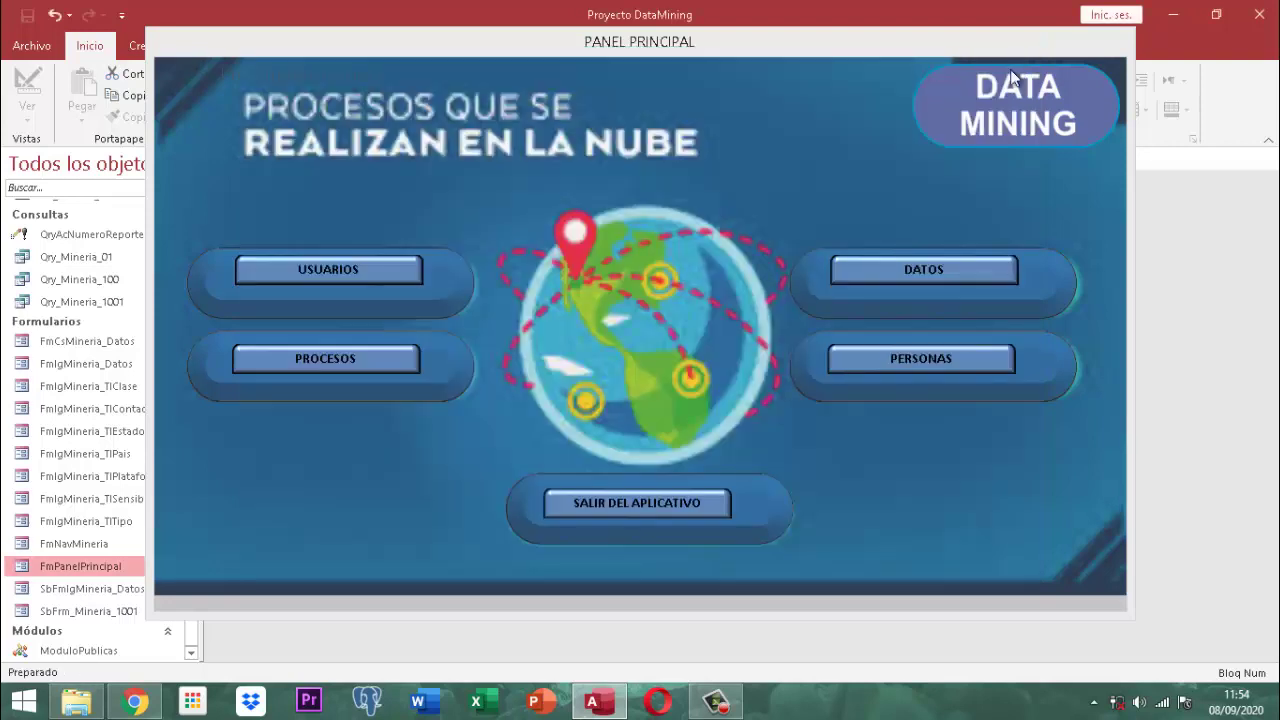
click(682, 499)
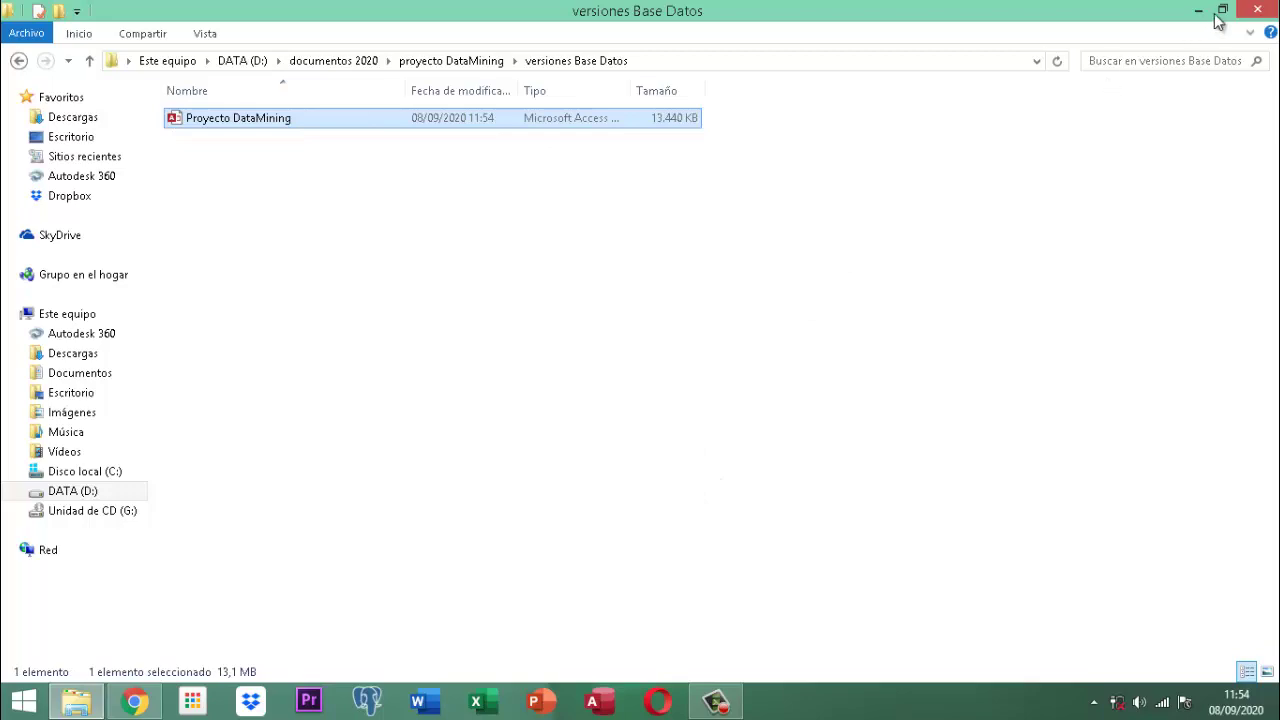
click(1257, 10)
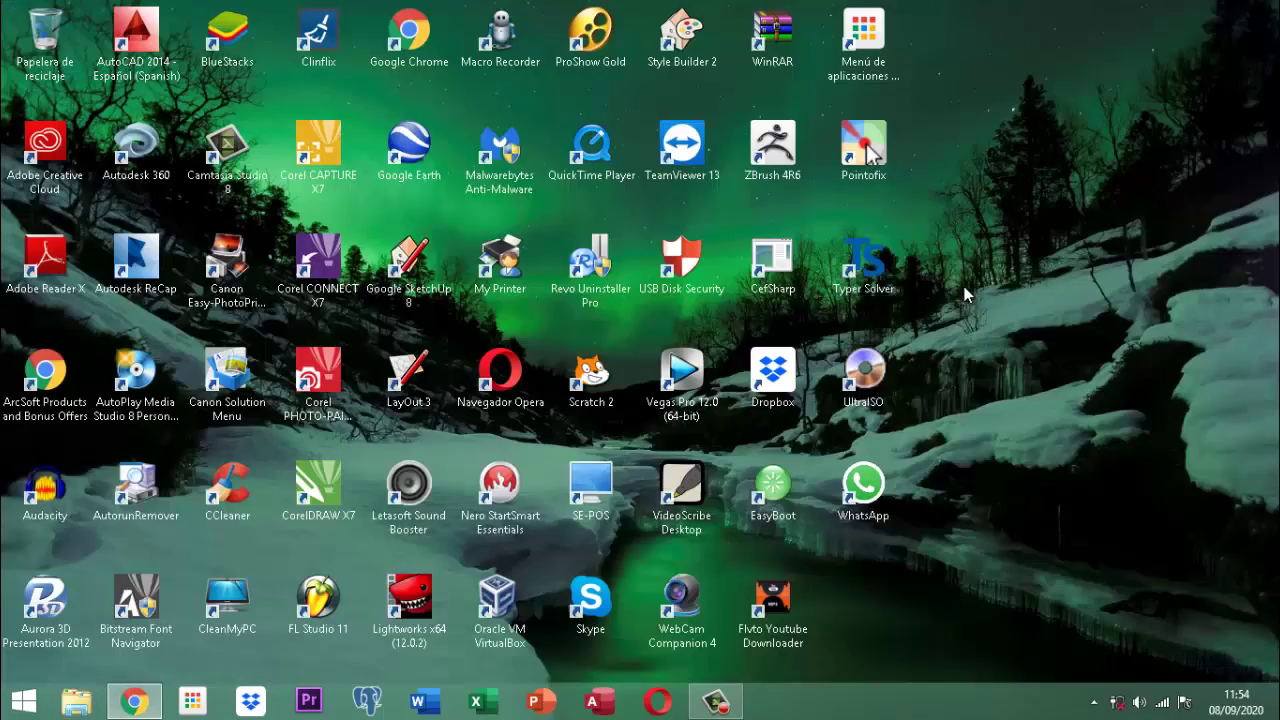